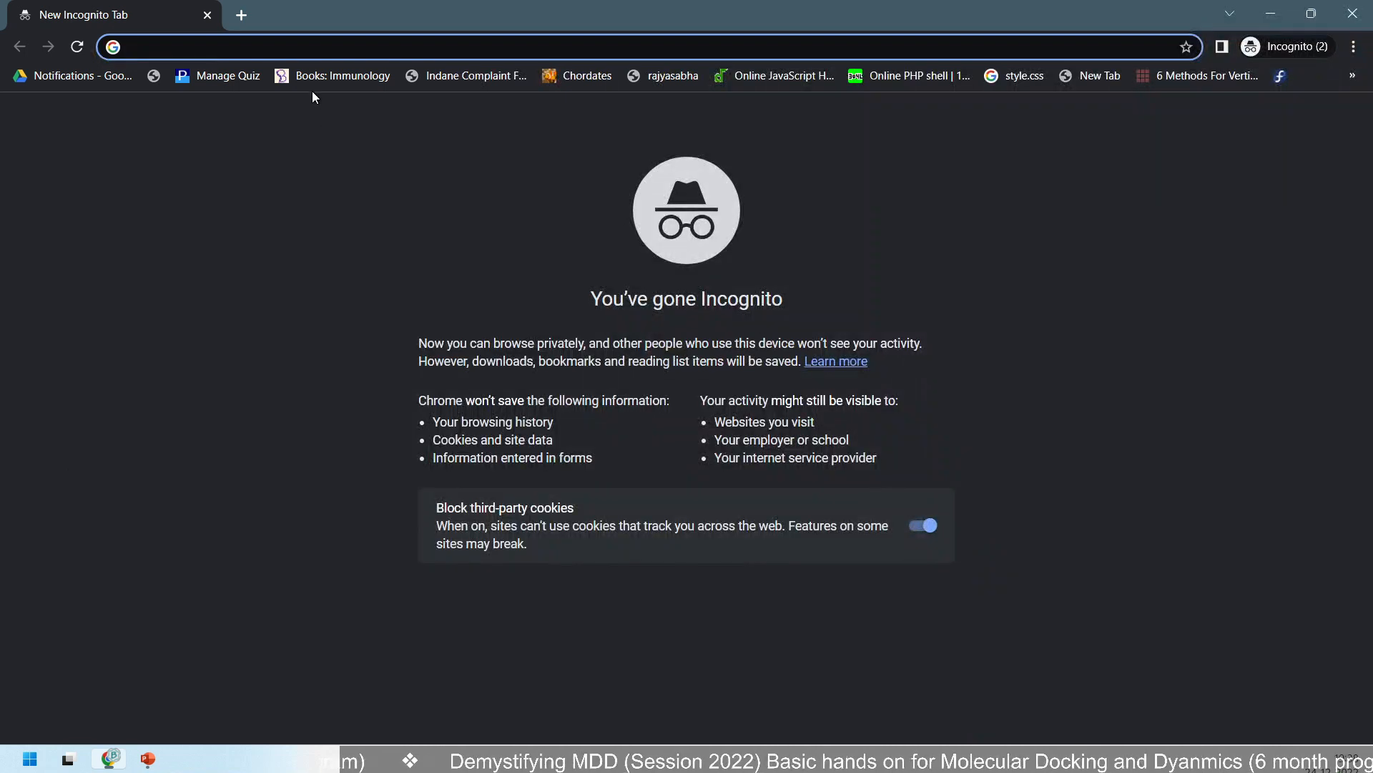
# Search the web for "chimerax binding sites" and open the ChimeraX Protein-Ligand Binding Sites tutorial on cgl.ucsf.edu.
pyautogui.write('chi')
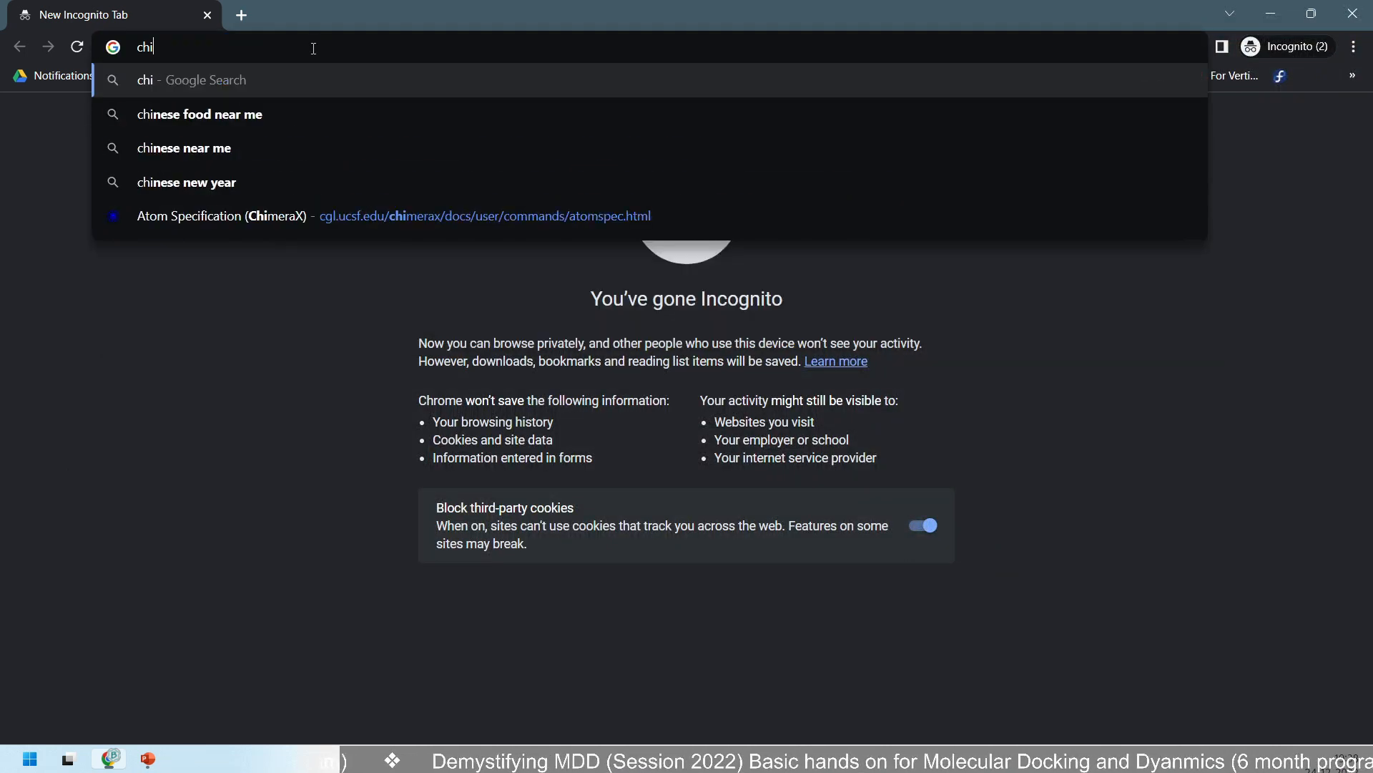
pyautogui.write('merax bindig')
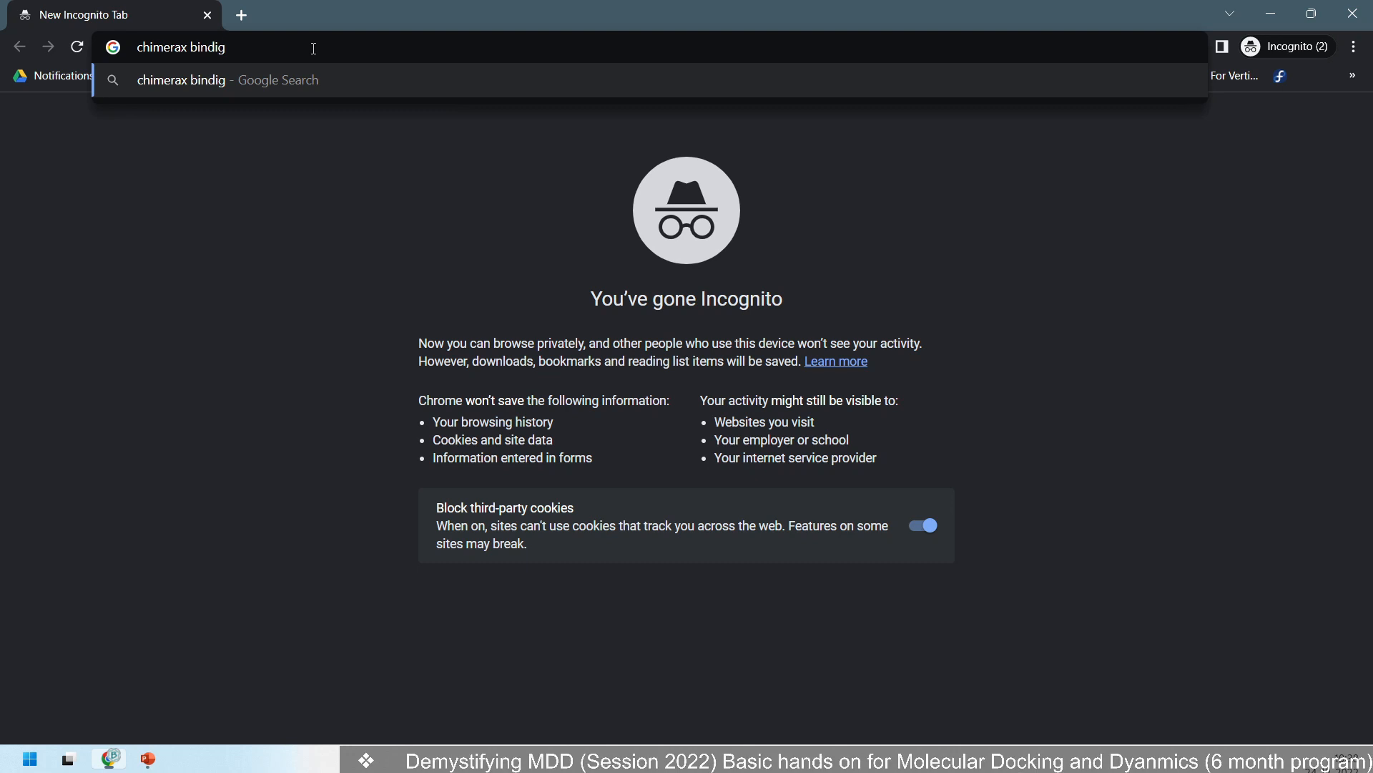
pyautogui.press('BackSpace')
pyautogui.write('ng sites')
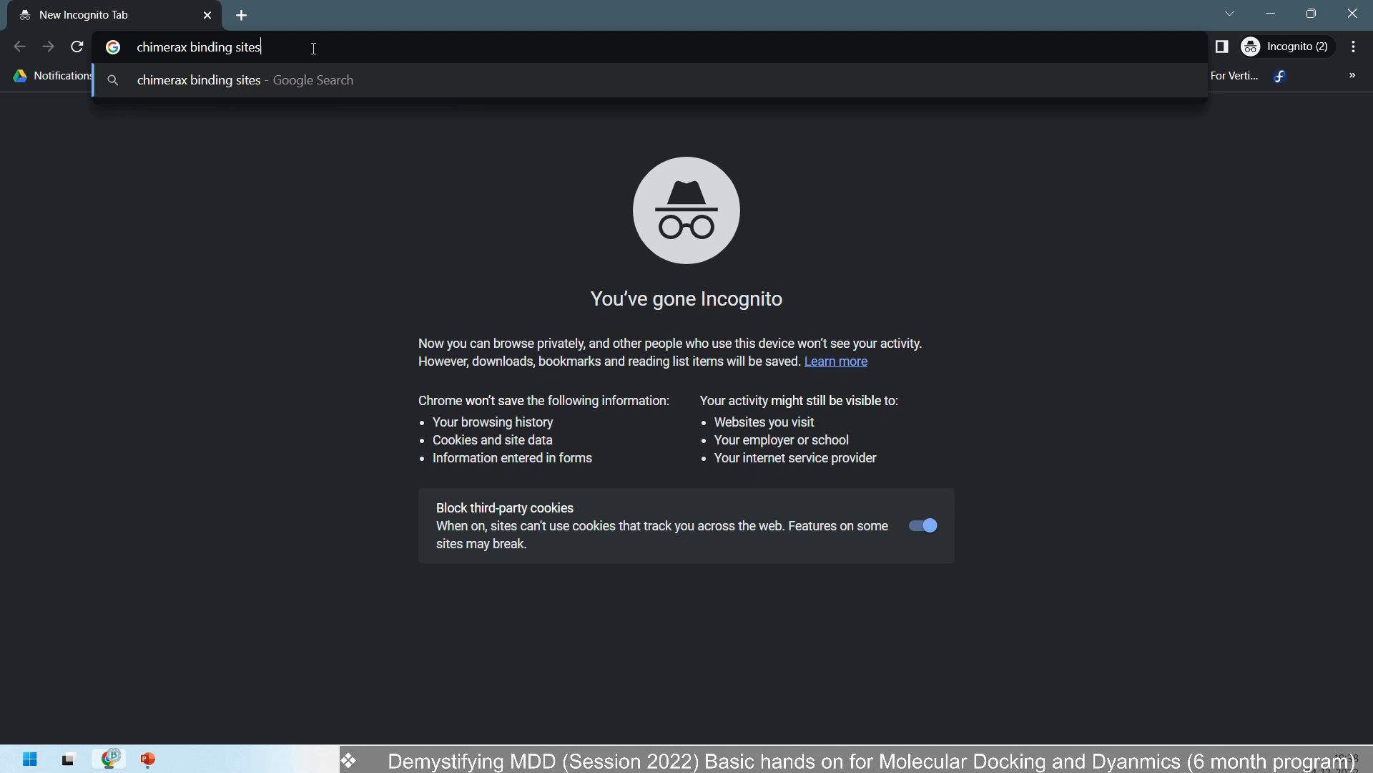
pyautogui.press('Return')
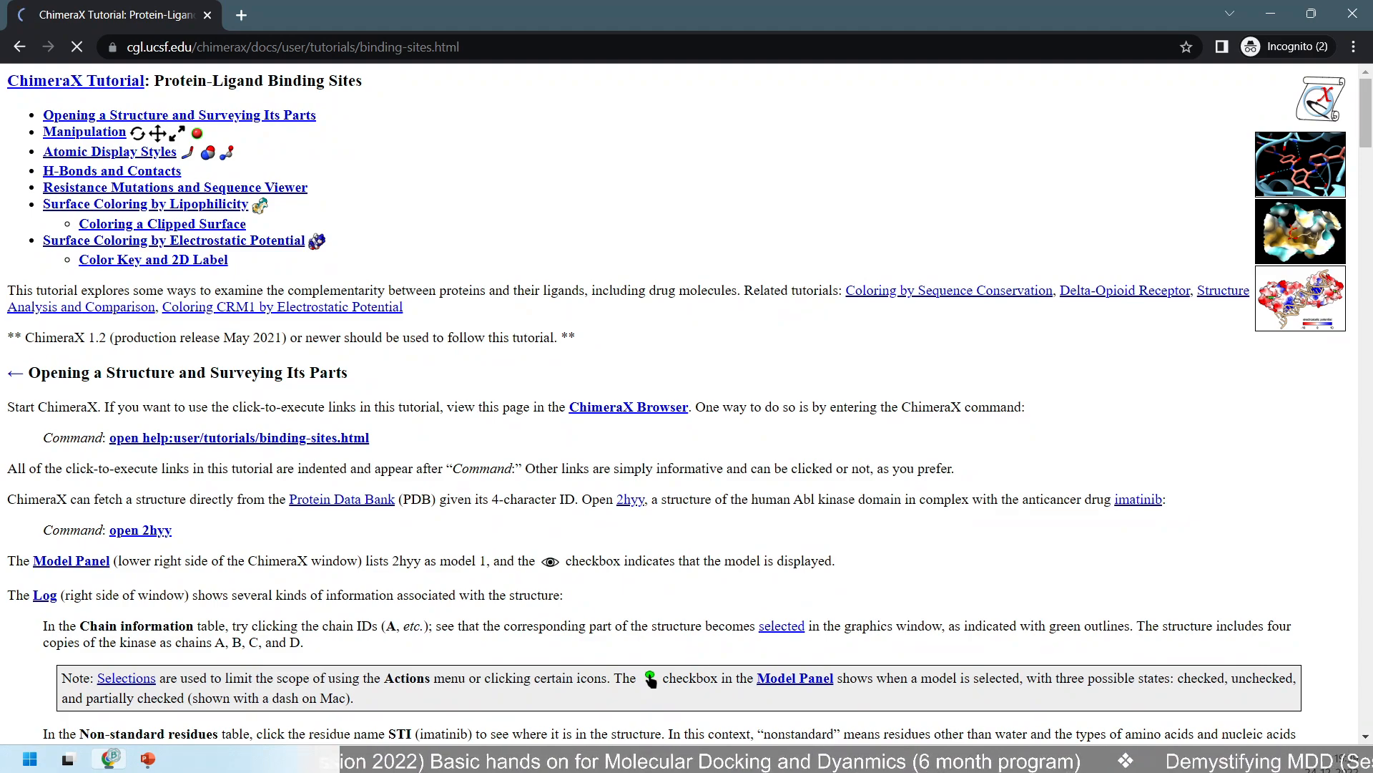
pyautogui.hotkey('alt', 'Tab')
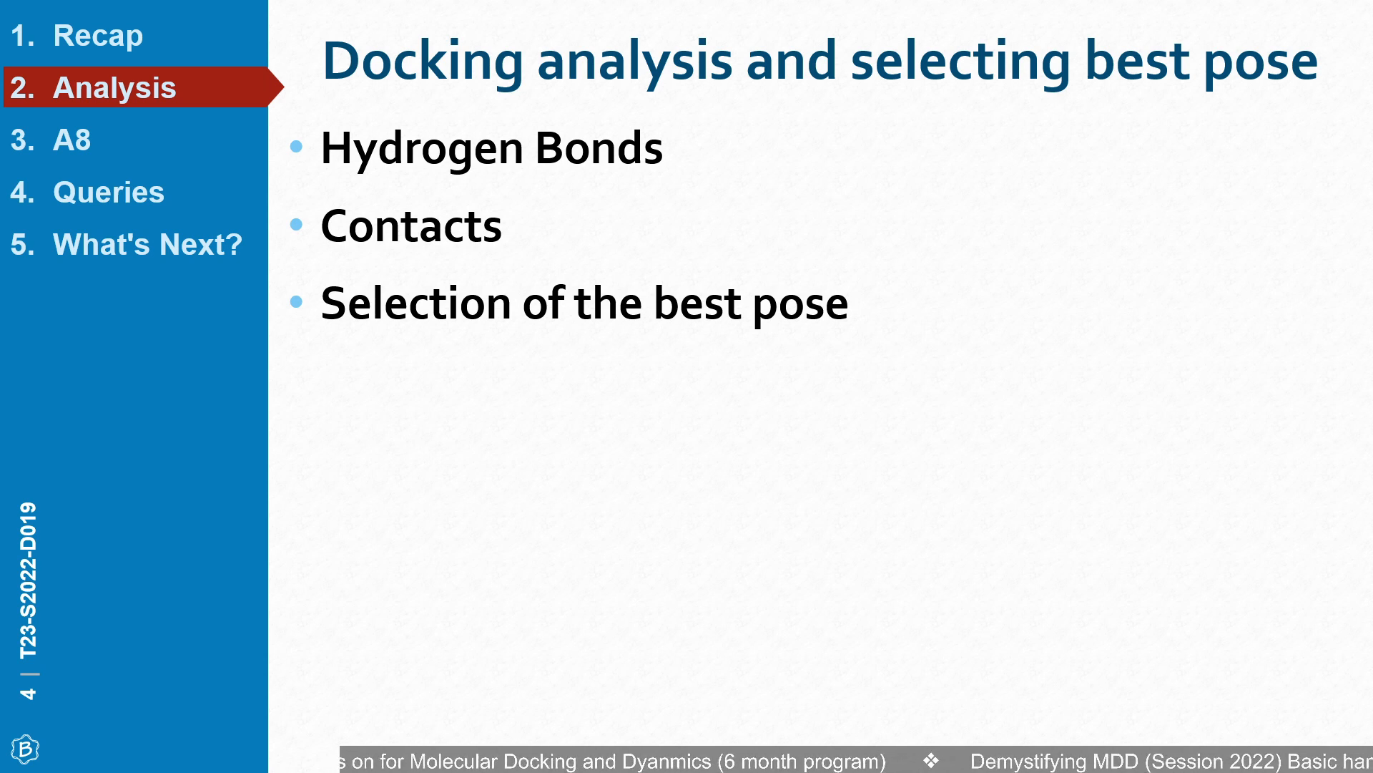
pyautogui.hotkey('alt', 'Tab')
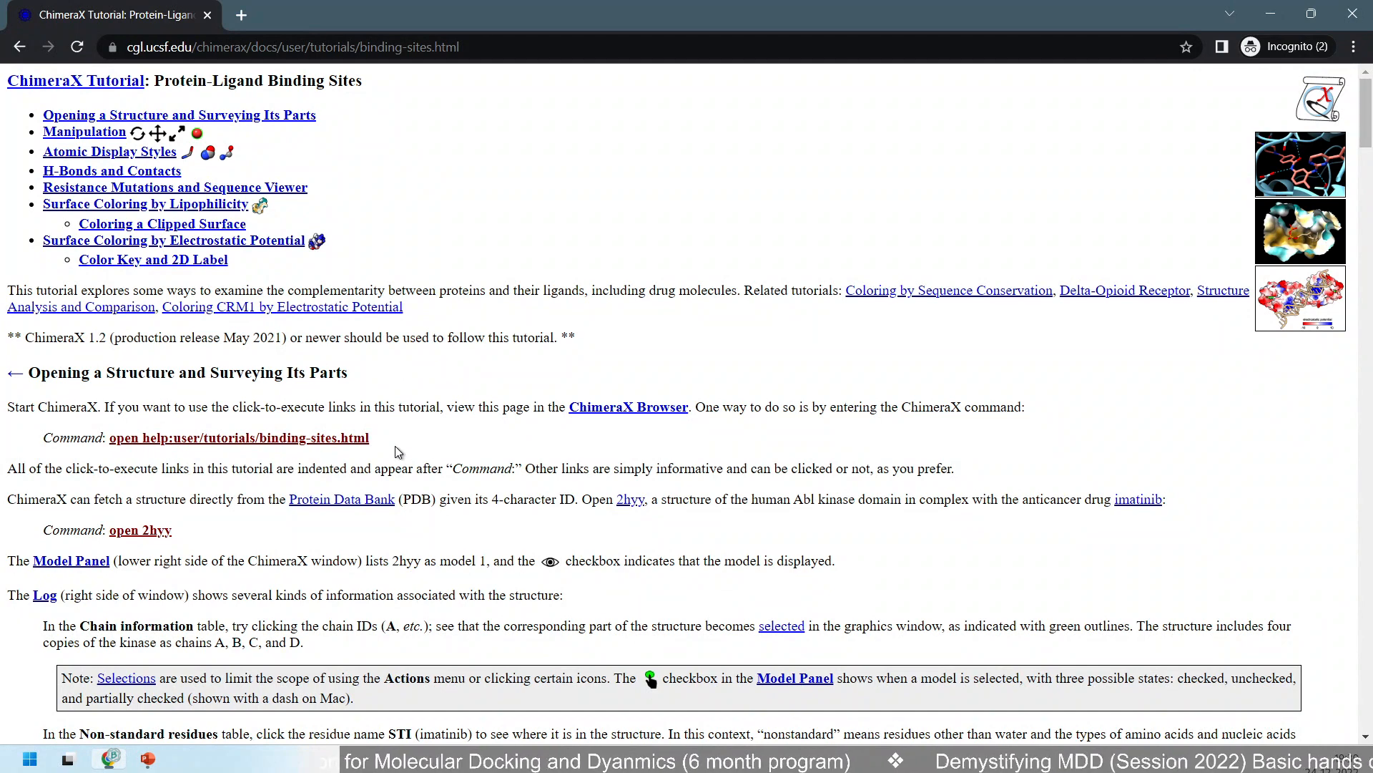
# Copy the tutorial command "open help:user/tutorials/binding-sites.html" into the ChimeraX command line and maximize the ChimeraX window.
pyautogui.moveTo(346, 434); pyautogui.dragTo(113, 439)
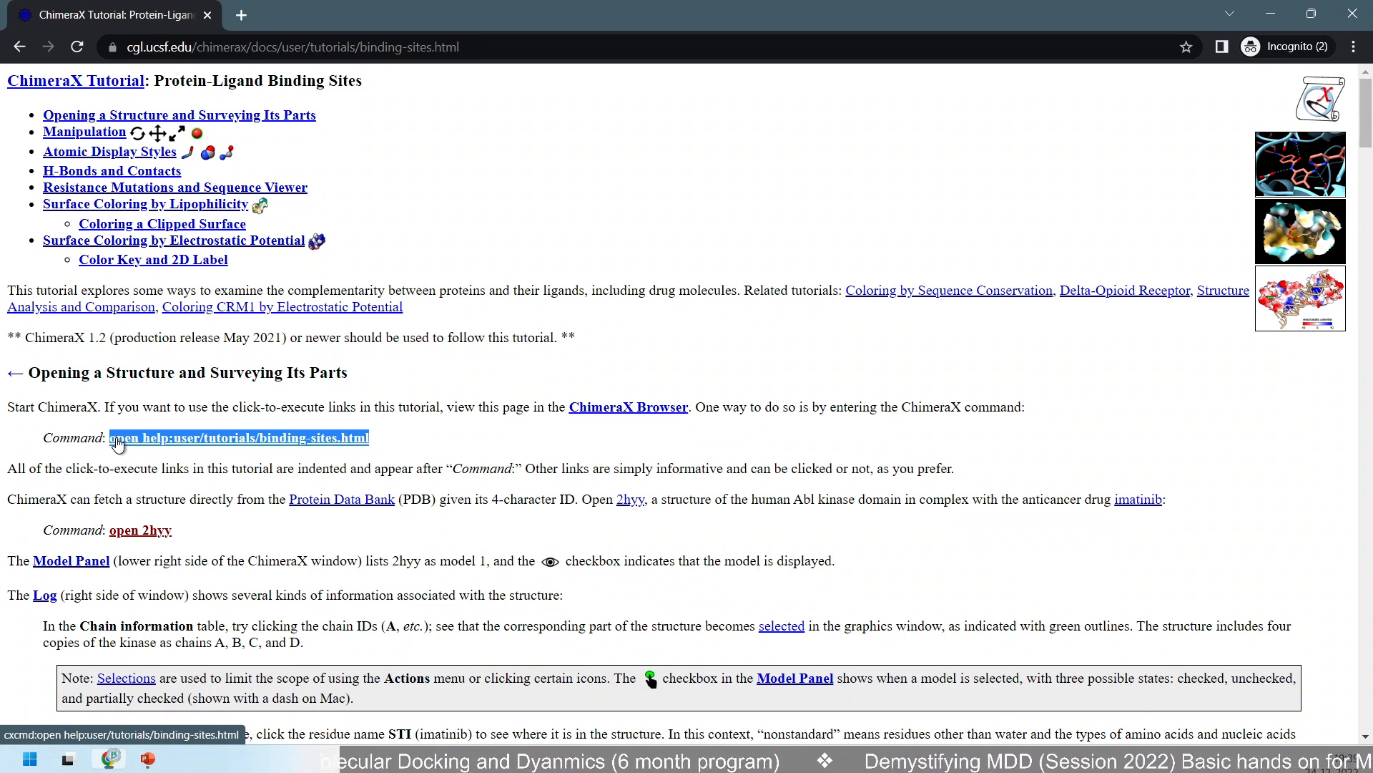
pyautogui.click(105, 440)
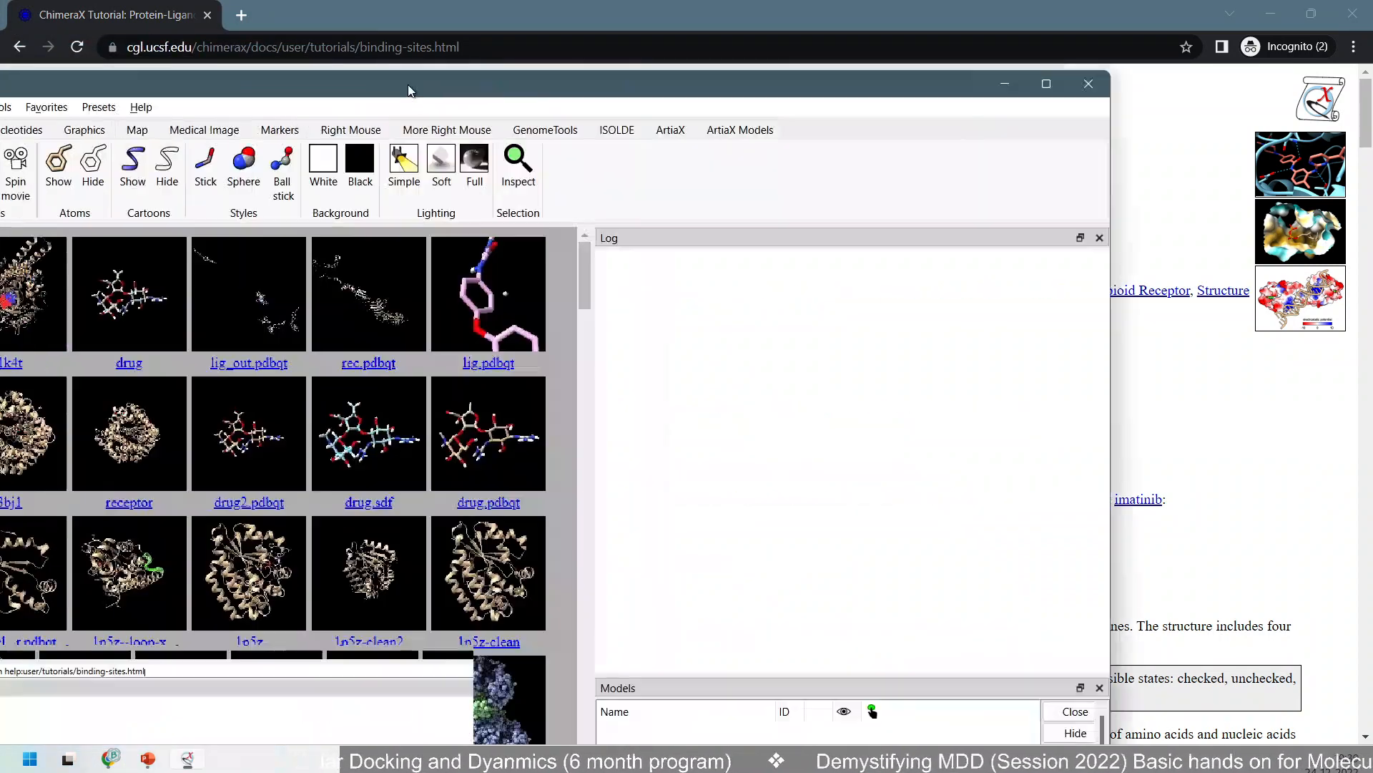
pyautogui.moveTo(408, 84); pyautogui.dragTo(441, 84)
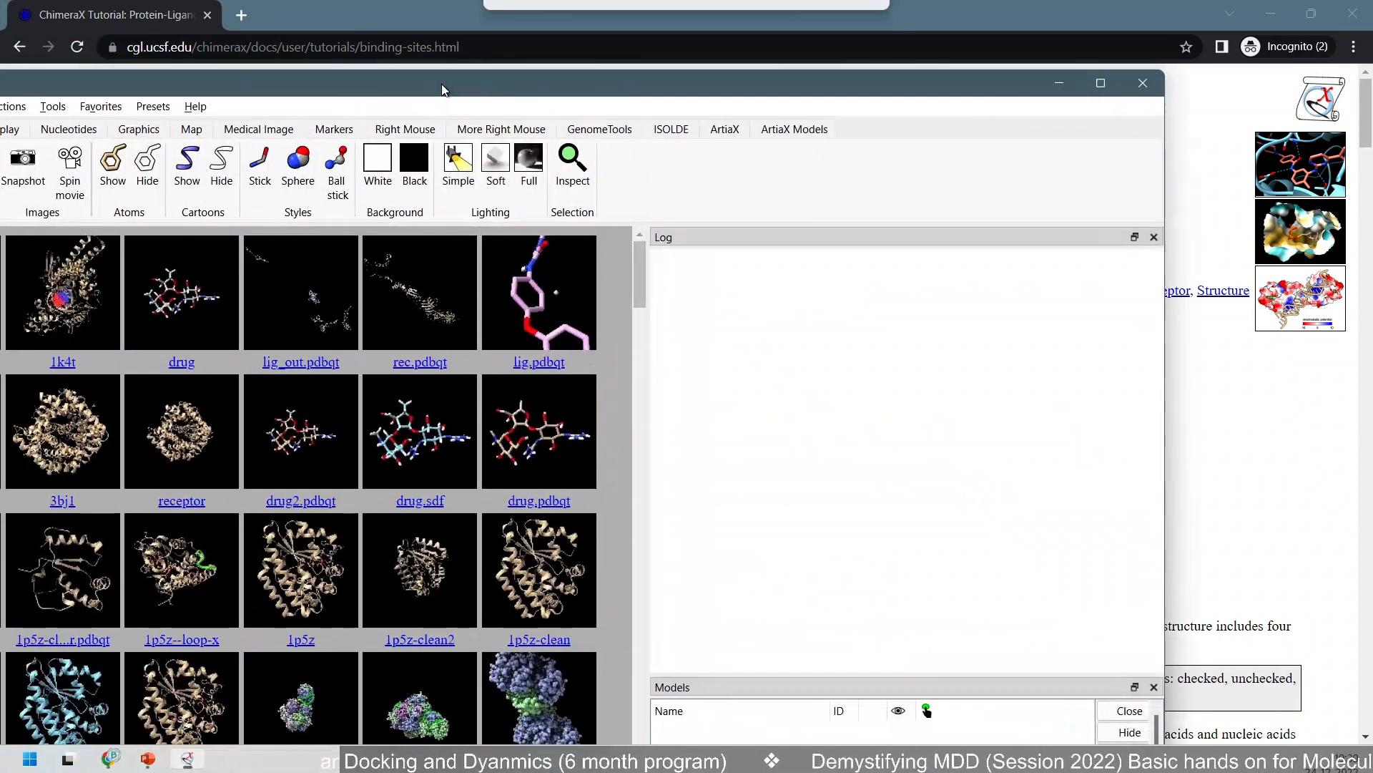
pyautogui.click(1102, 84)
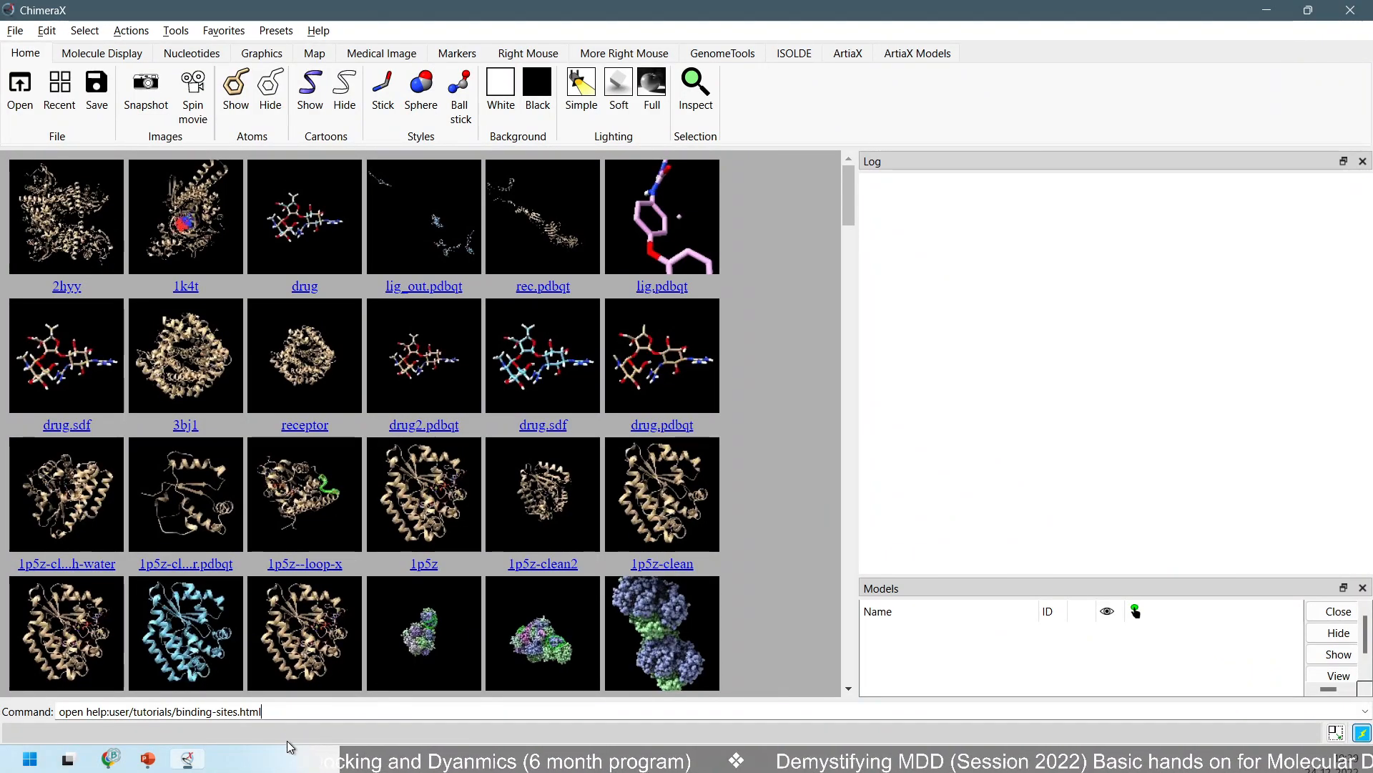
# Switch to the web browser, try the tutorial's "open help:user/tutorials/binding-sites.html" link there, and return to ChimeraX.
pyautogui.click(119, 763)
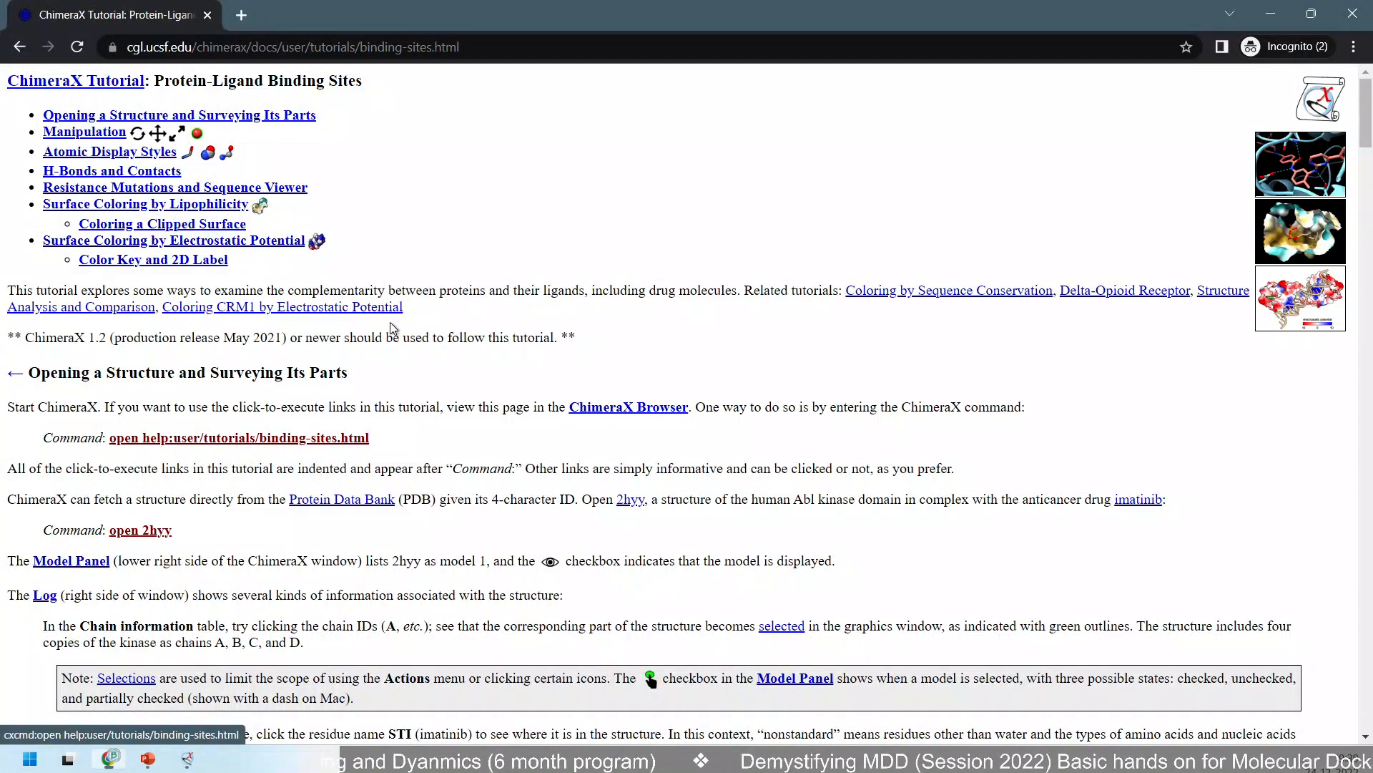
pyautogui.click(304, 438)
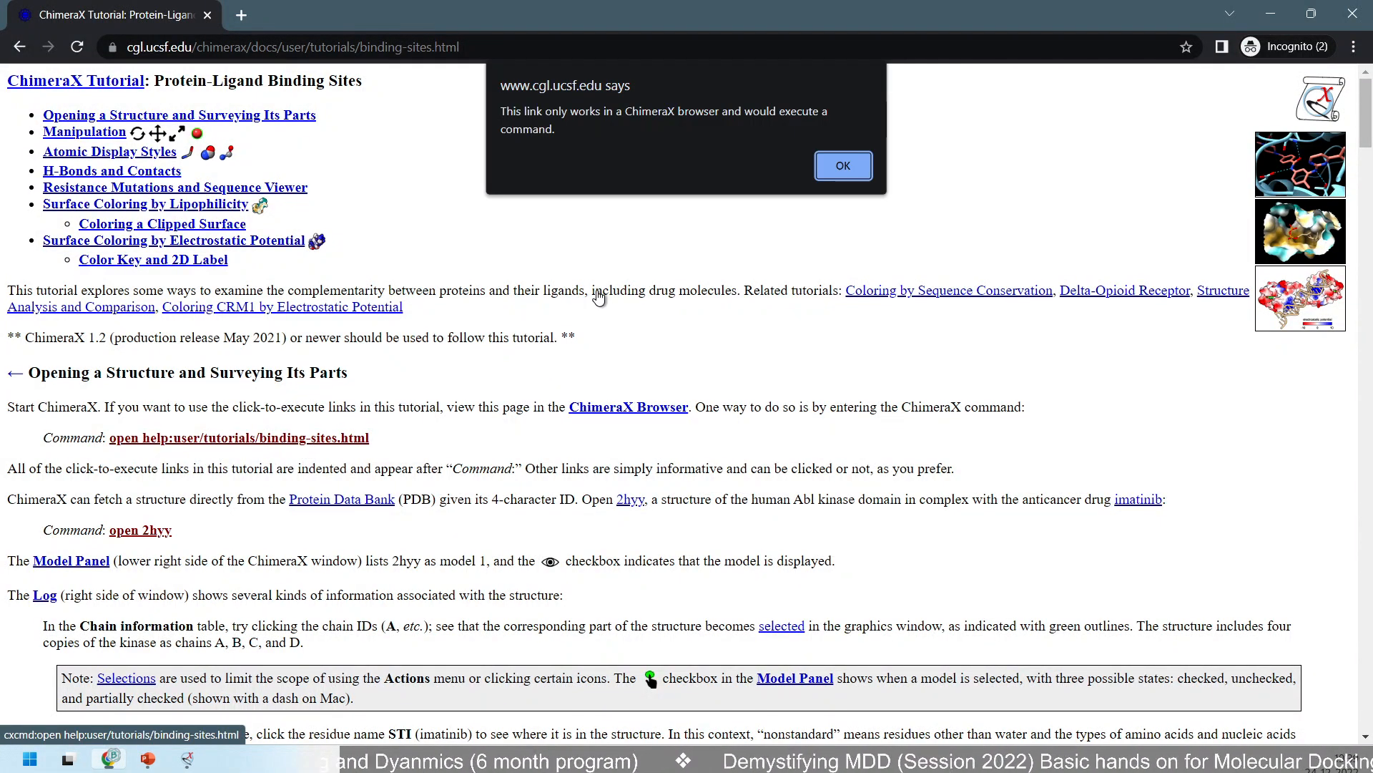
pyautogui.click(845, 168)
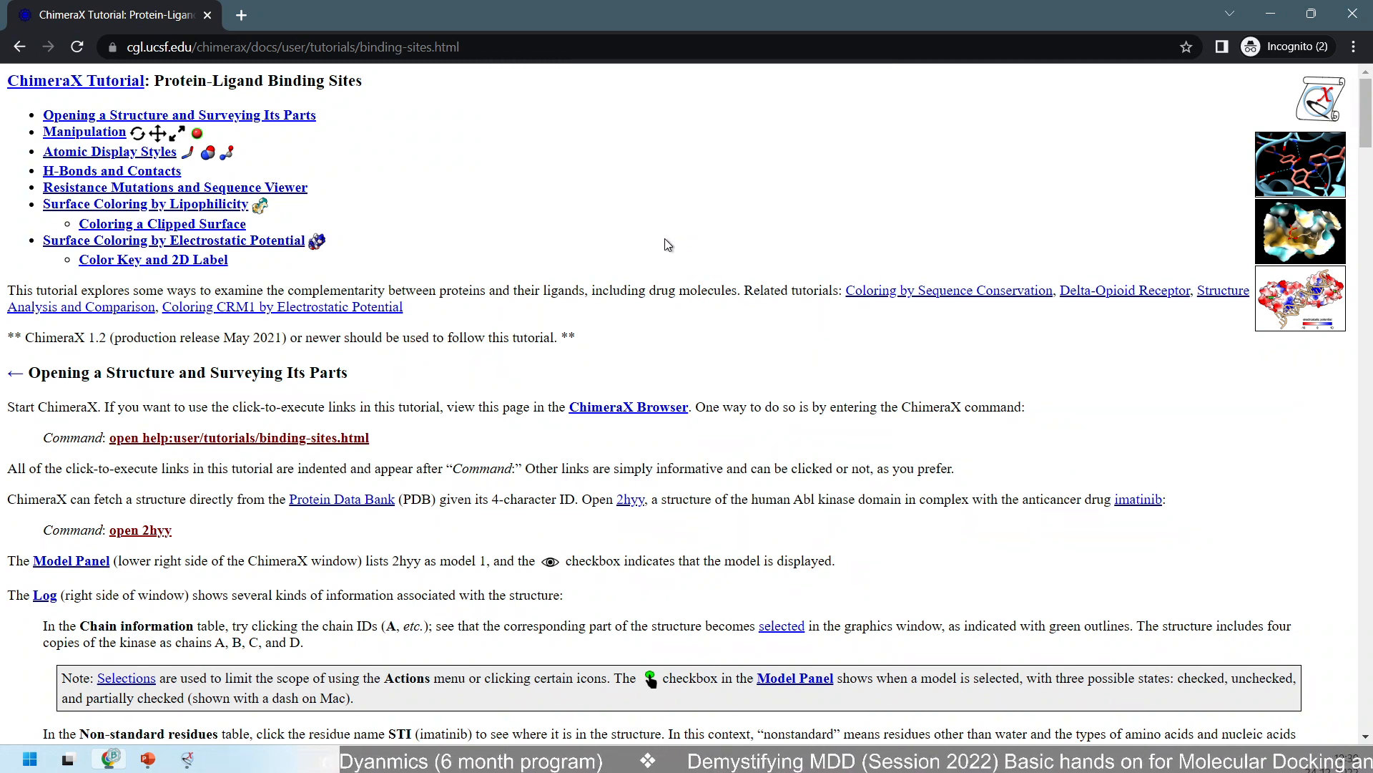
pyautogui.click(1271, 15)
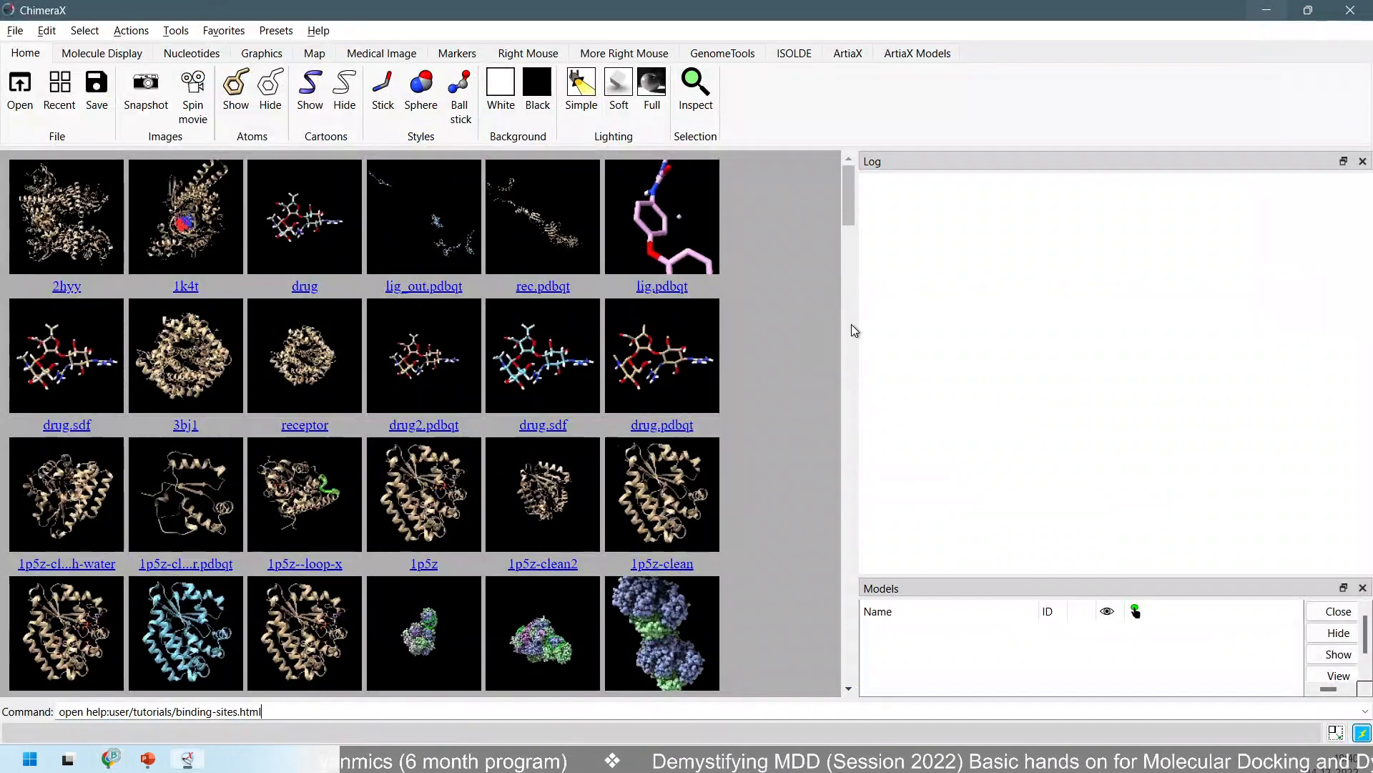
# Switch to the web browser and point out the "open help:user/tutorials/binding-sites.html" command on the tutorial page.
pyautogui.moveTo(190, 765)
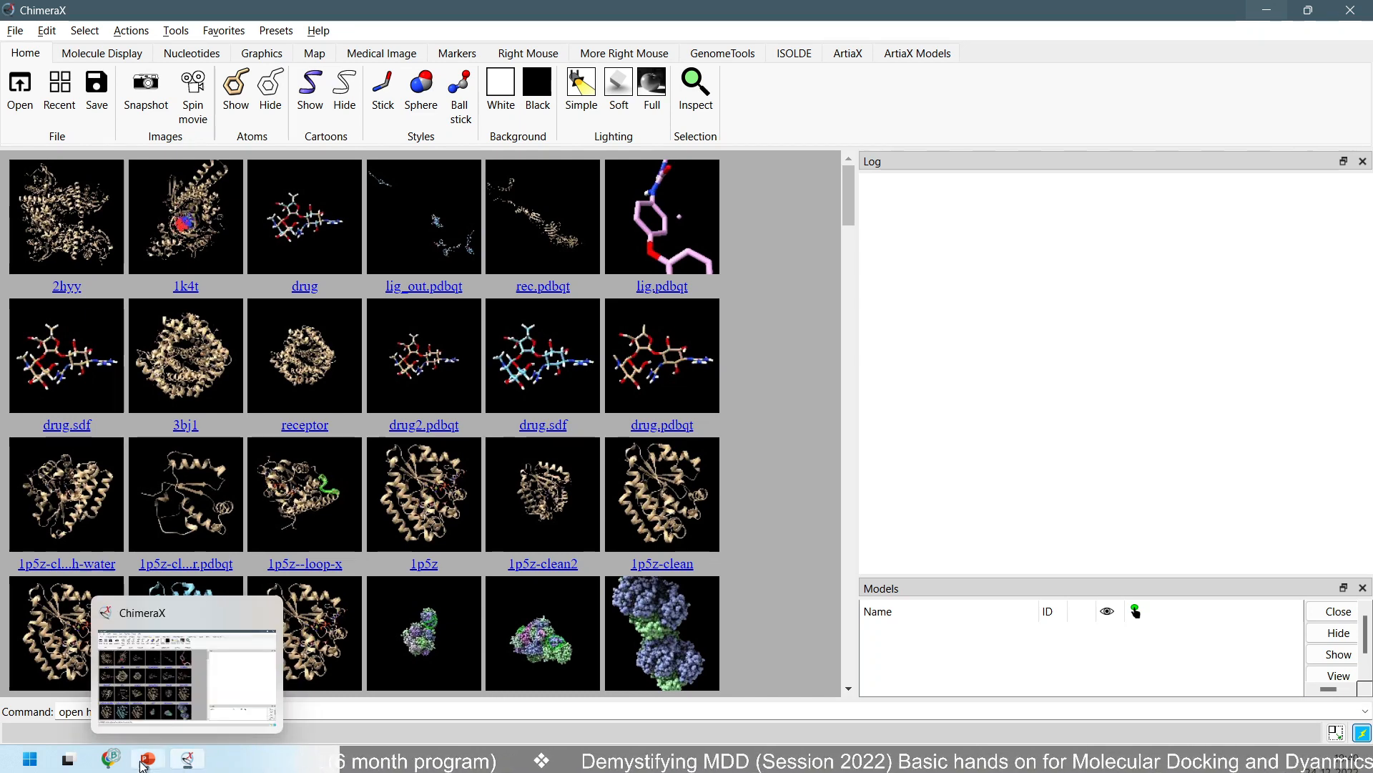
pyautogui.click(112, 759)
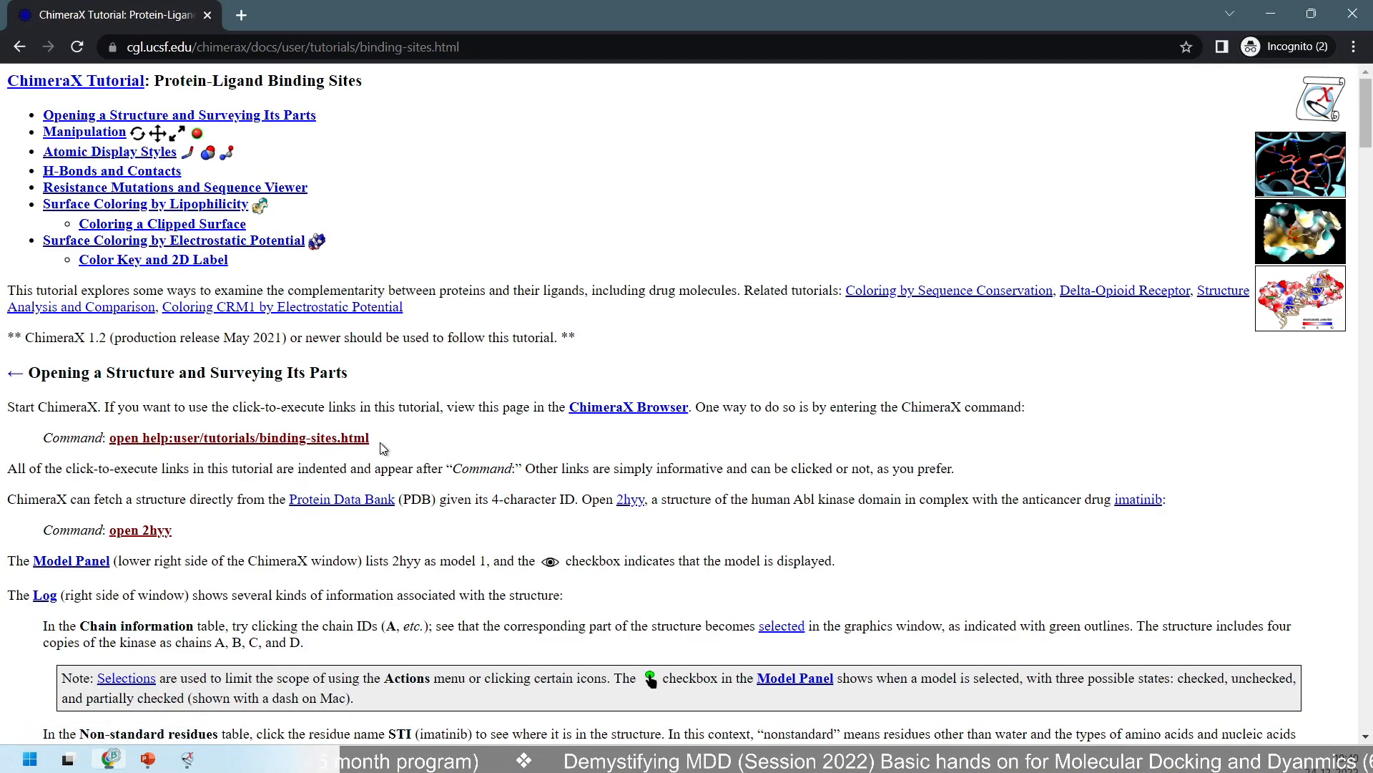
pyautogui.moveTo(379, 441); pyautogui.dragTo(132, 442)
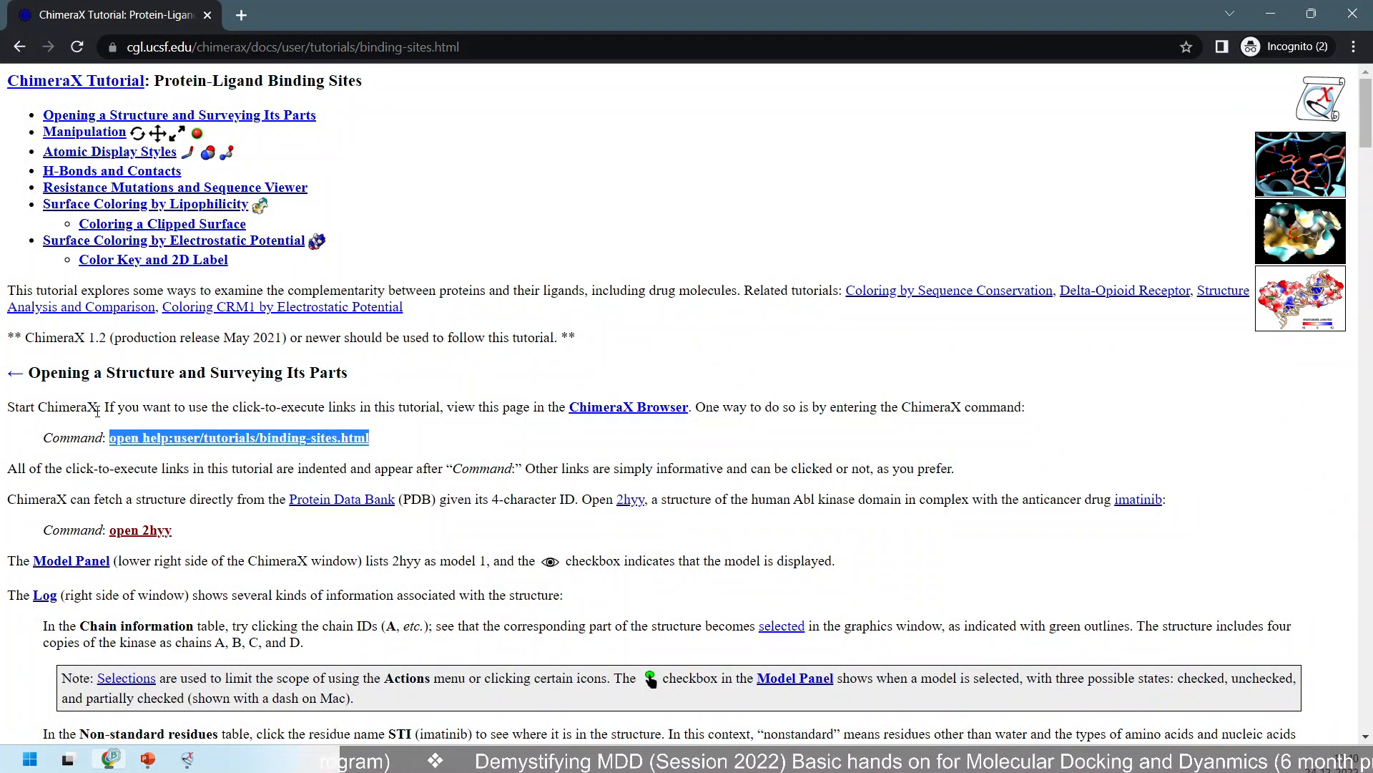
pyautogui.click(125, 378)
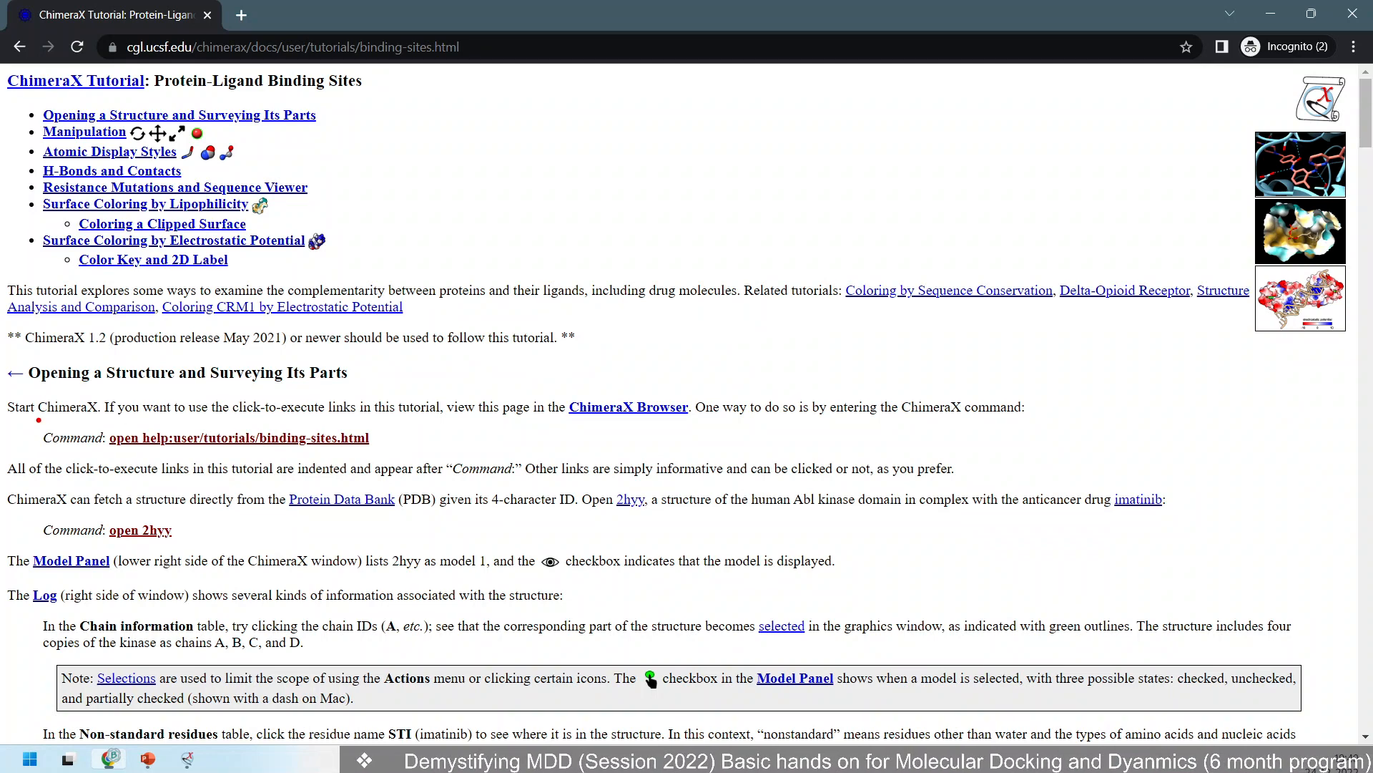
pyautogui.moveTo(34, 418)
pyautogui.mouseDown()
pyautogui.moveTo(330, 475)
pyautogui.moveTo(398, 468)
pyautogui.moveTo(476, 356)
pyautogui.mouseUp()
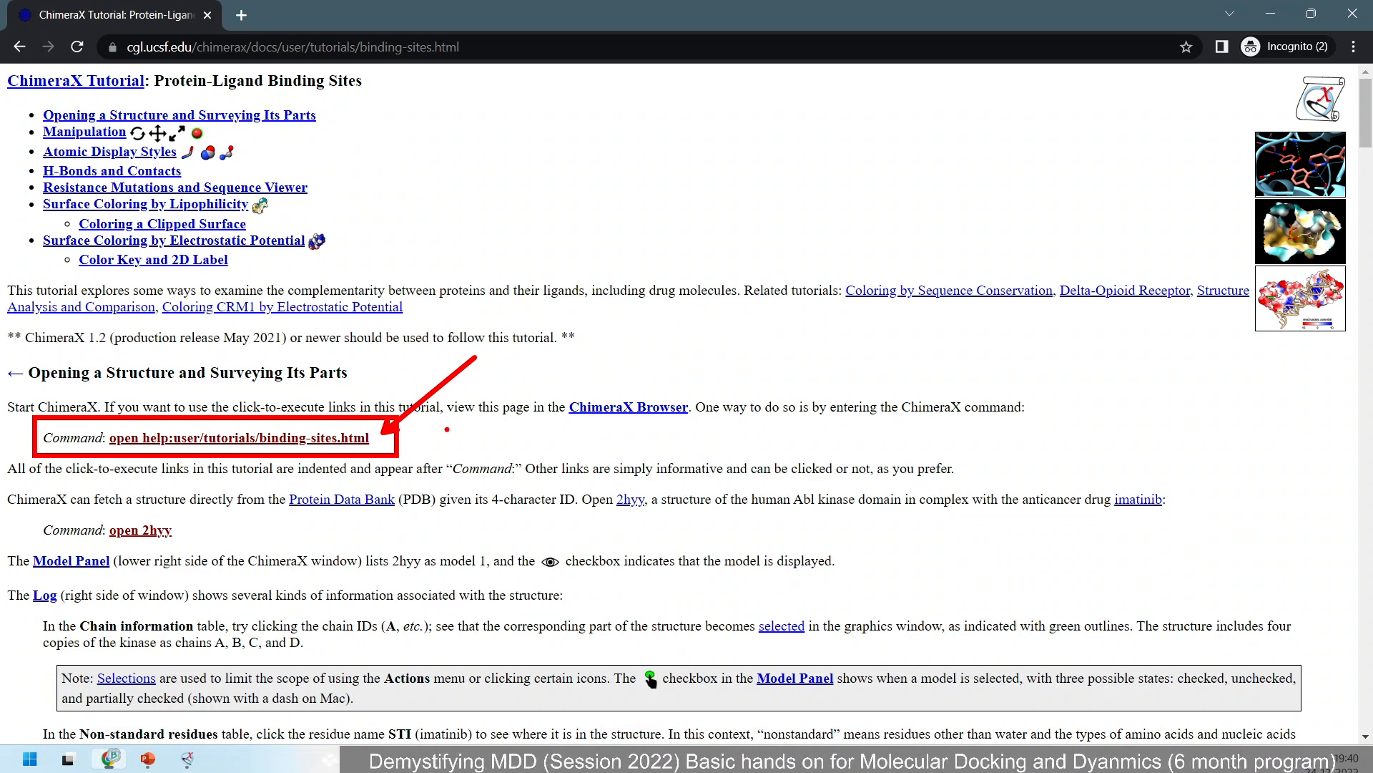
pyautogui.press('Escape')
# Run "open help:user/tutorials/binding-sites.html" in ChimeraX and reposition the Help Viewer so the tutorial page is fully readable.
pyautogui.moveTo(370, 439); pyautogui.dragTo(112, 449)
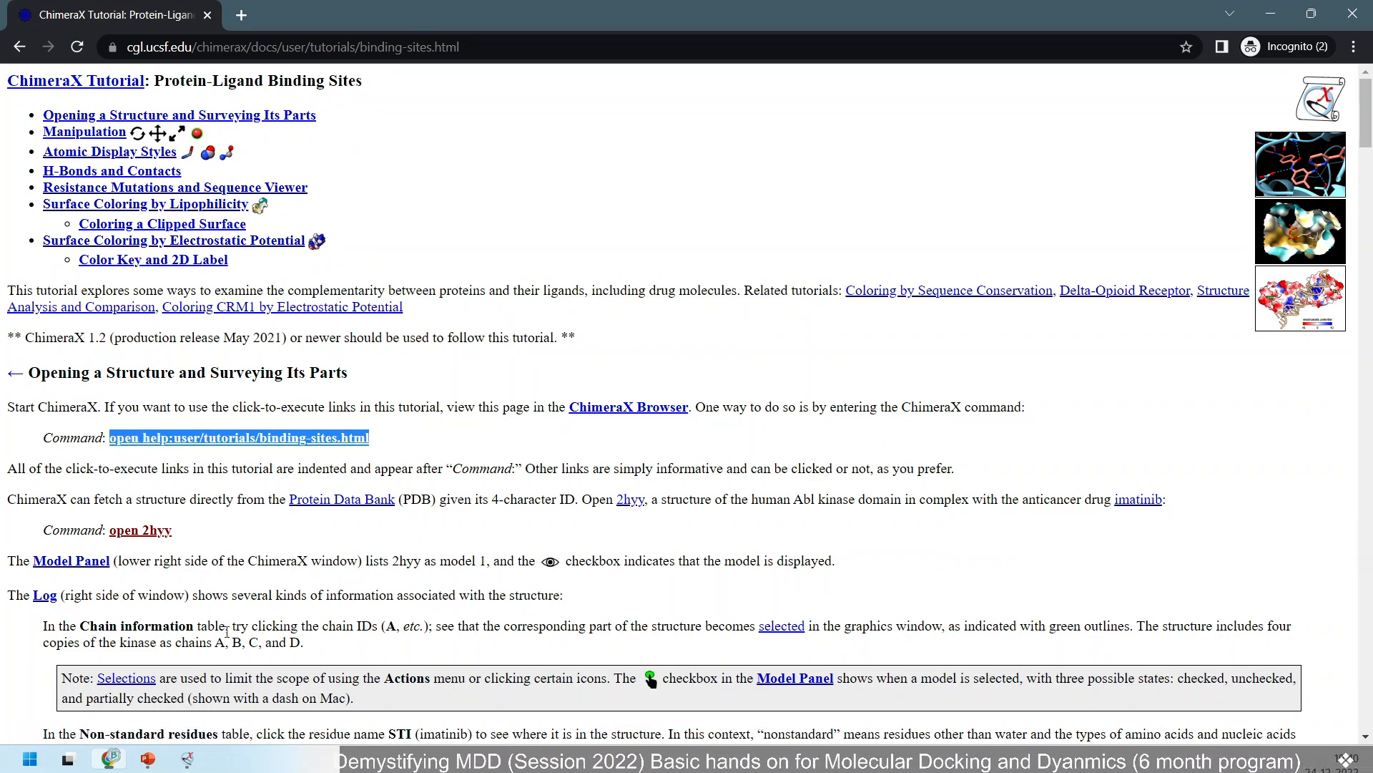
pyautogui.click(188, 759)
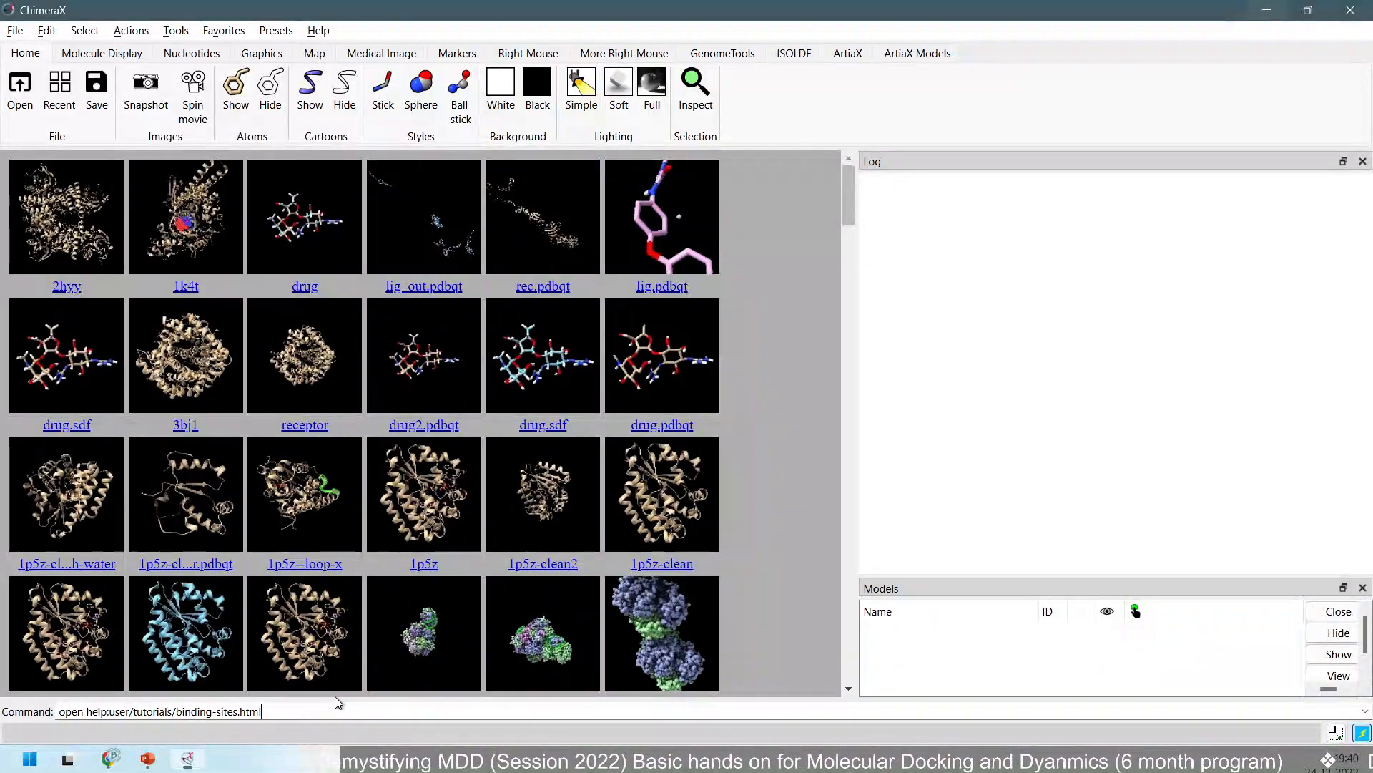
pyautogui.click(338, 711)
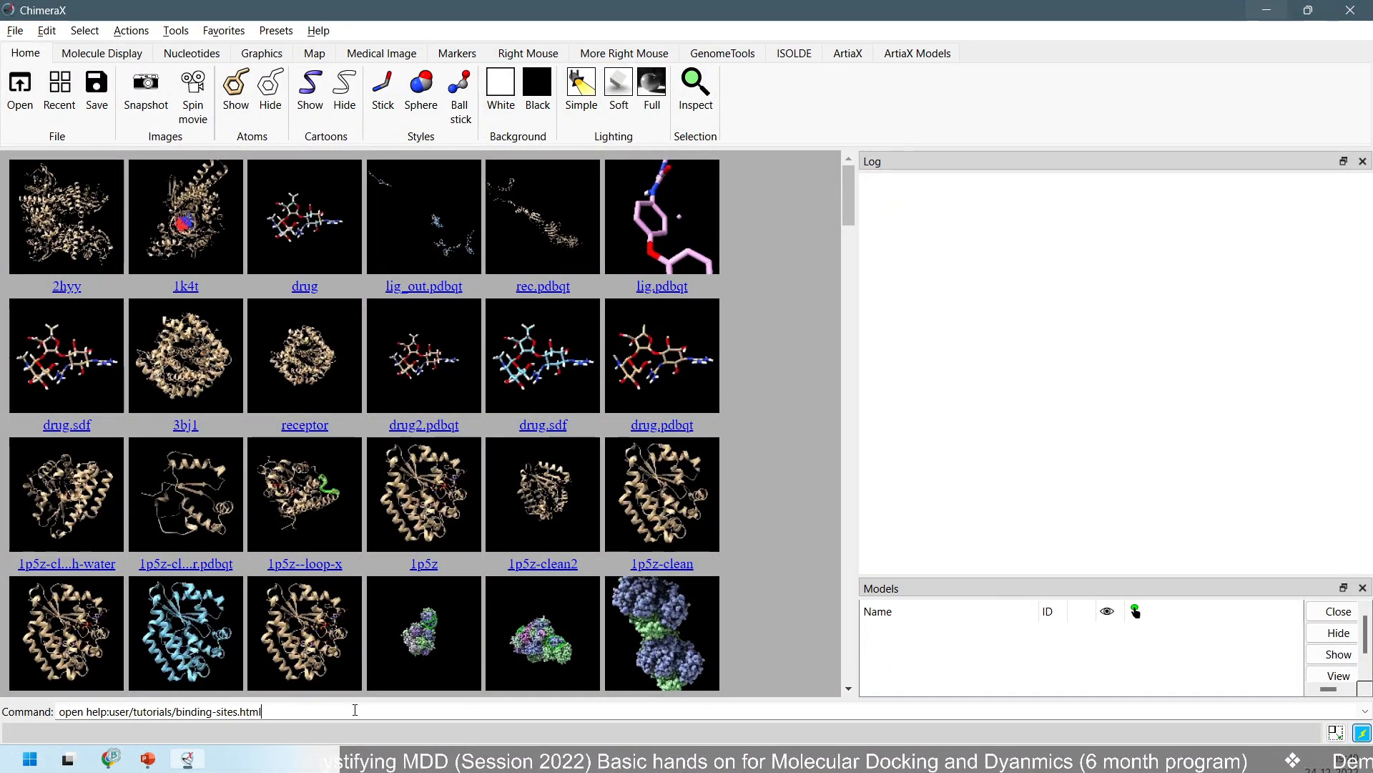
pyautogui.press('Return')
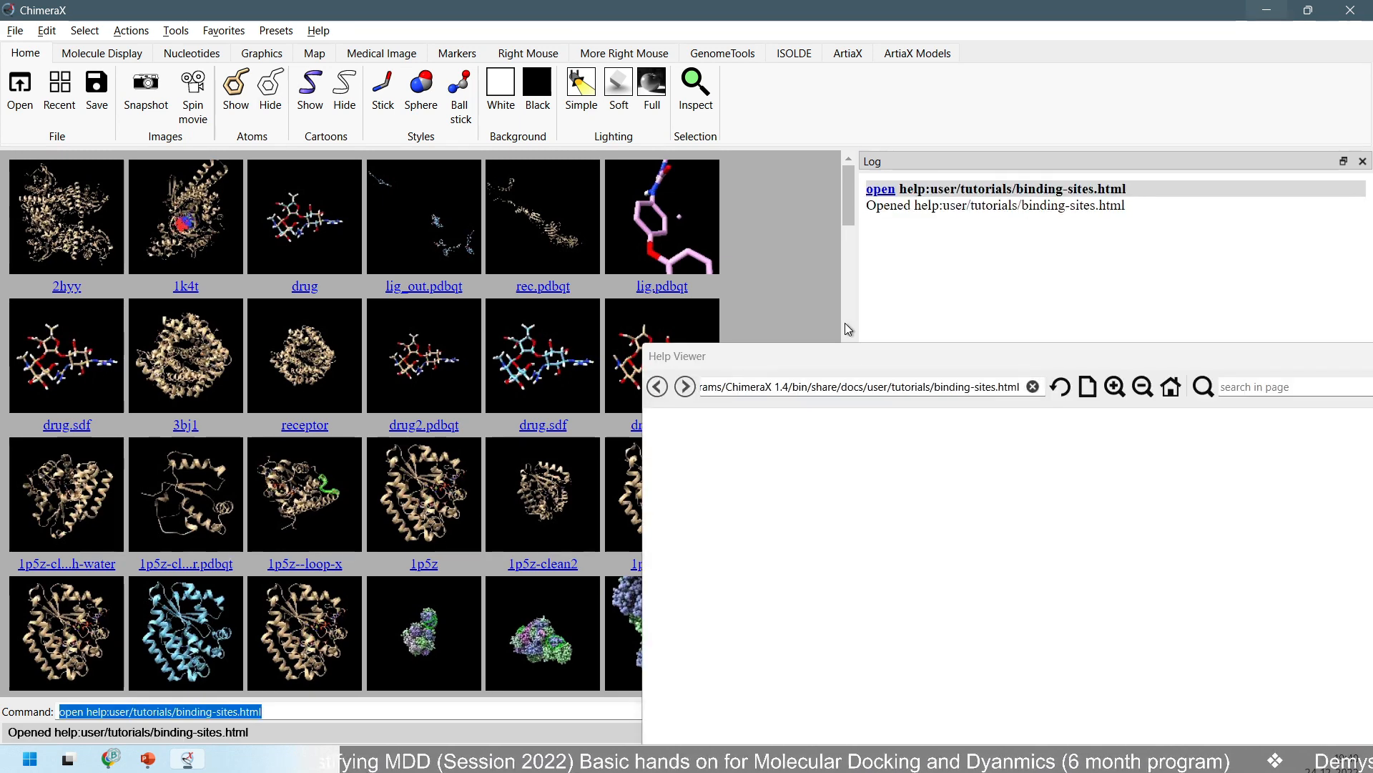
pyautogui.moveTo(847, 356); pyautogui.dragTo(670, 225)
pyautogui.moveTo(772, 224); pyautogui.dragTo(801, 31)
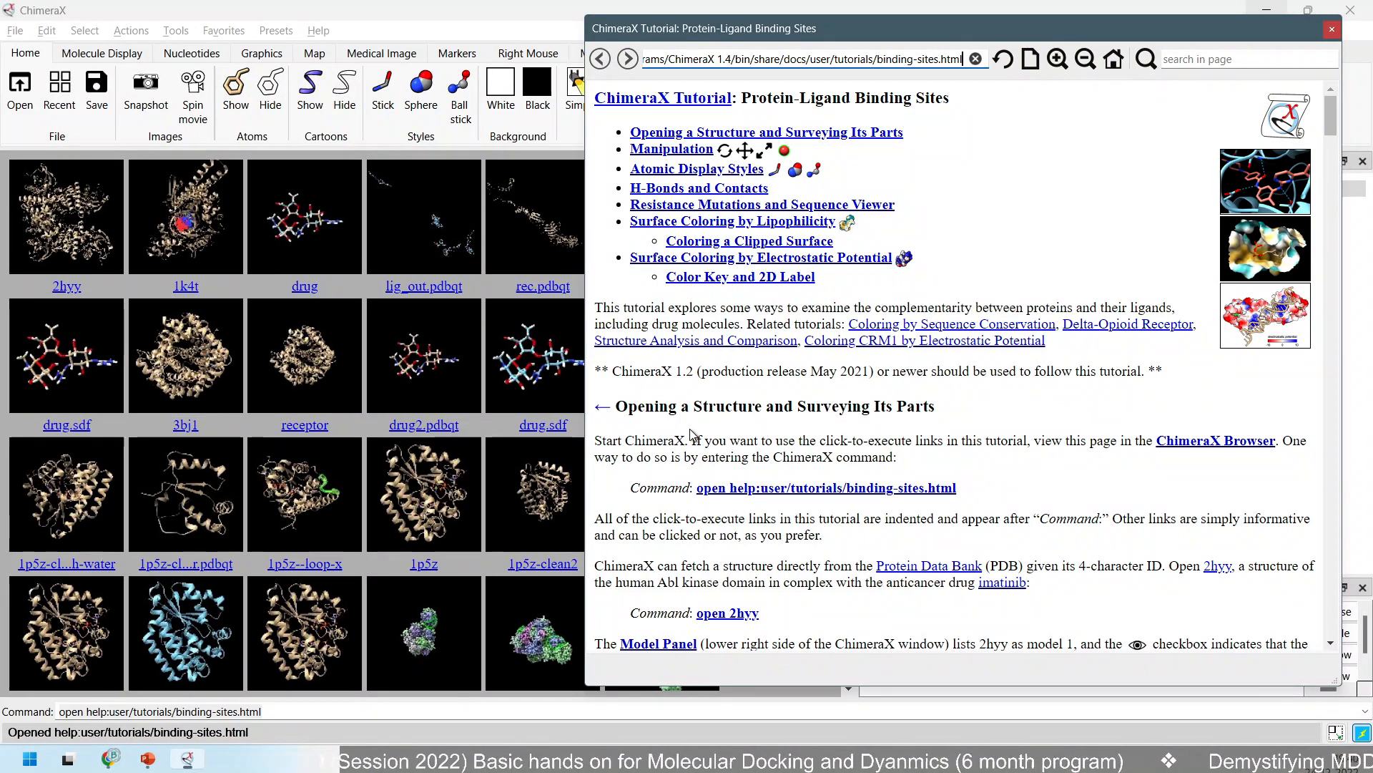
# Move the tutorial window aside and load structure 2hyy with the tutorial's "open 2hyy" command link.
pyautogui.scroll(-2, 694, 434)
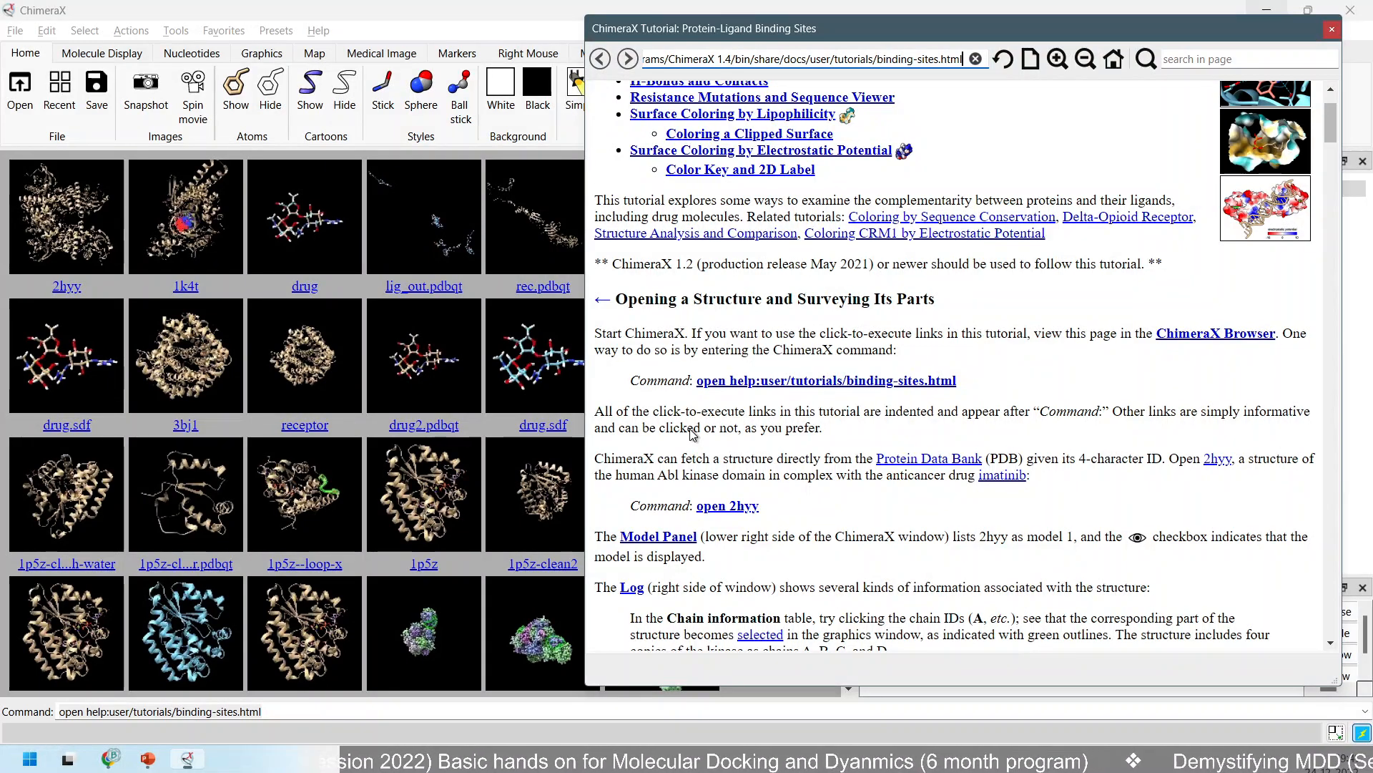
pyautogui.scroll(-2, 693, 435)
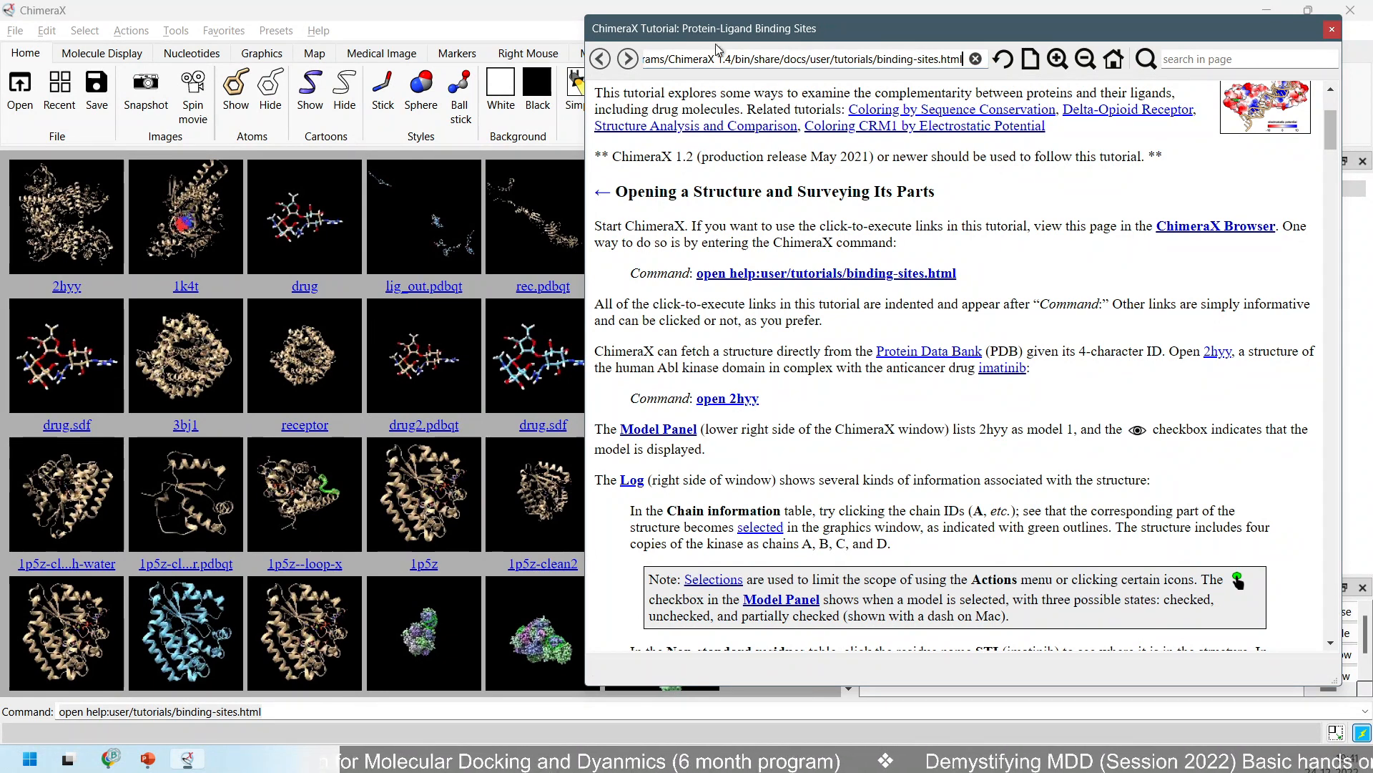
pyautogui.moveTo(748, 32); pyautogui.dragTo(1004, 64)
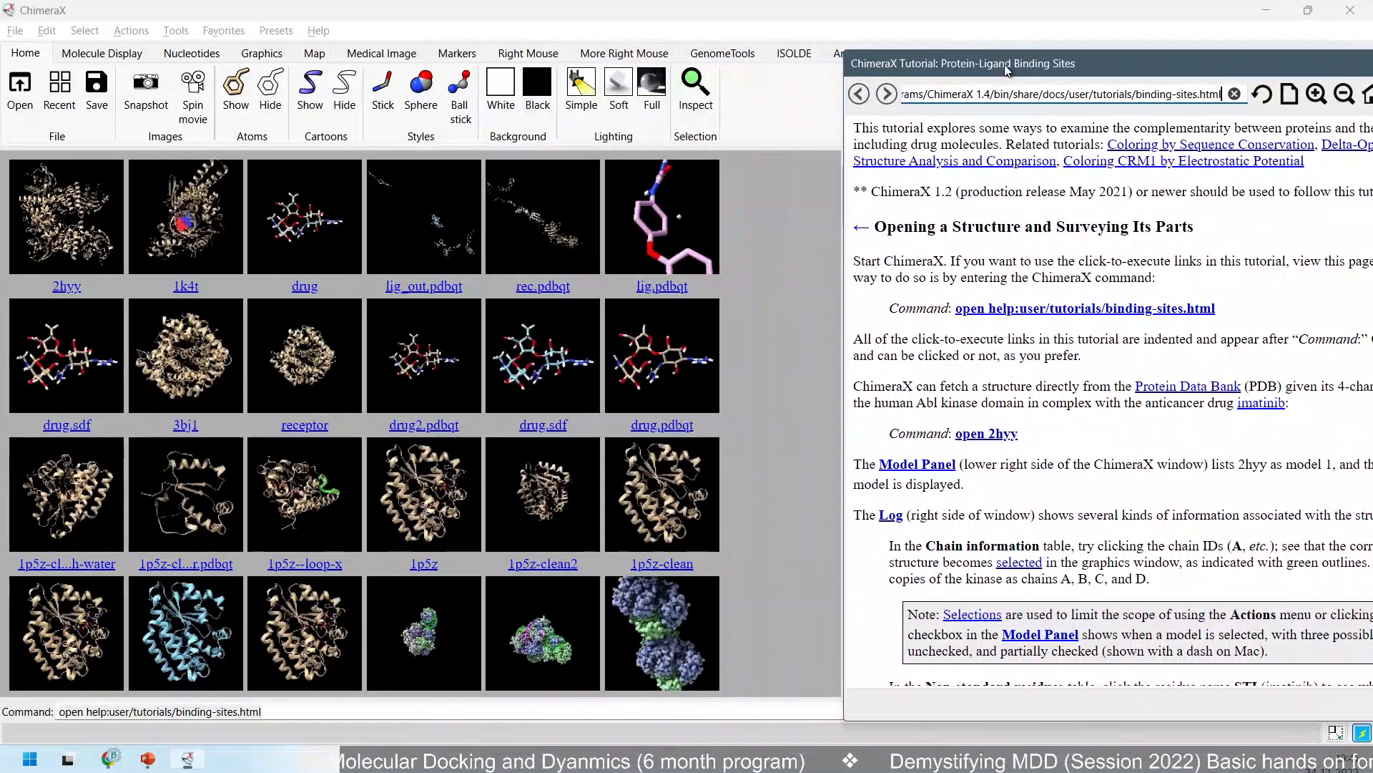
pyautogui.click(988, 435)
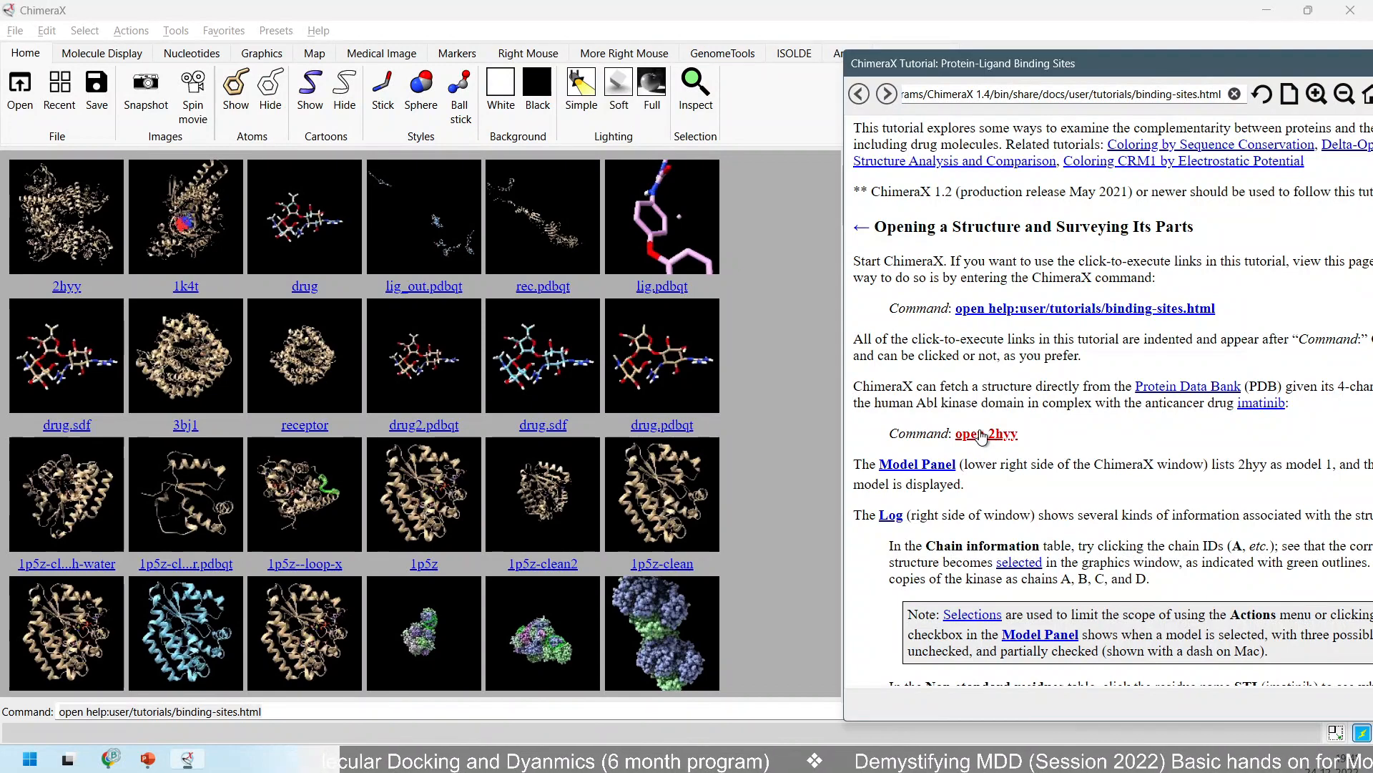
pyautogui.moveTo(641, 370); pyautogui.dragTo(411, 367)
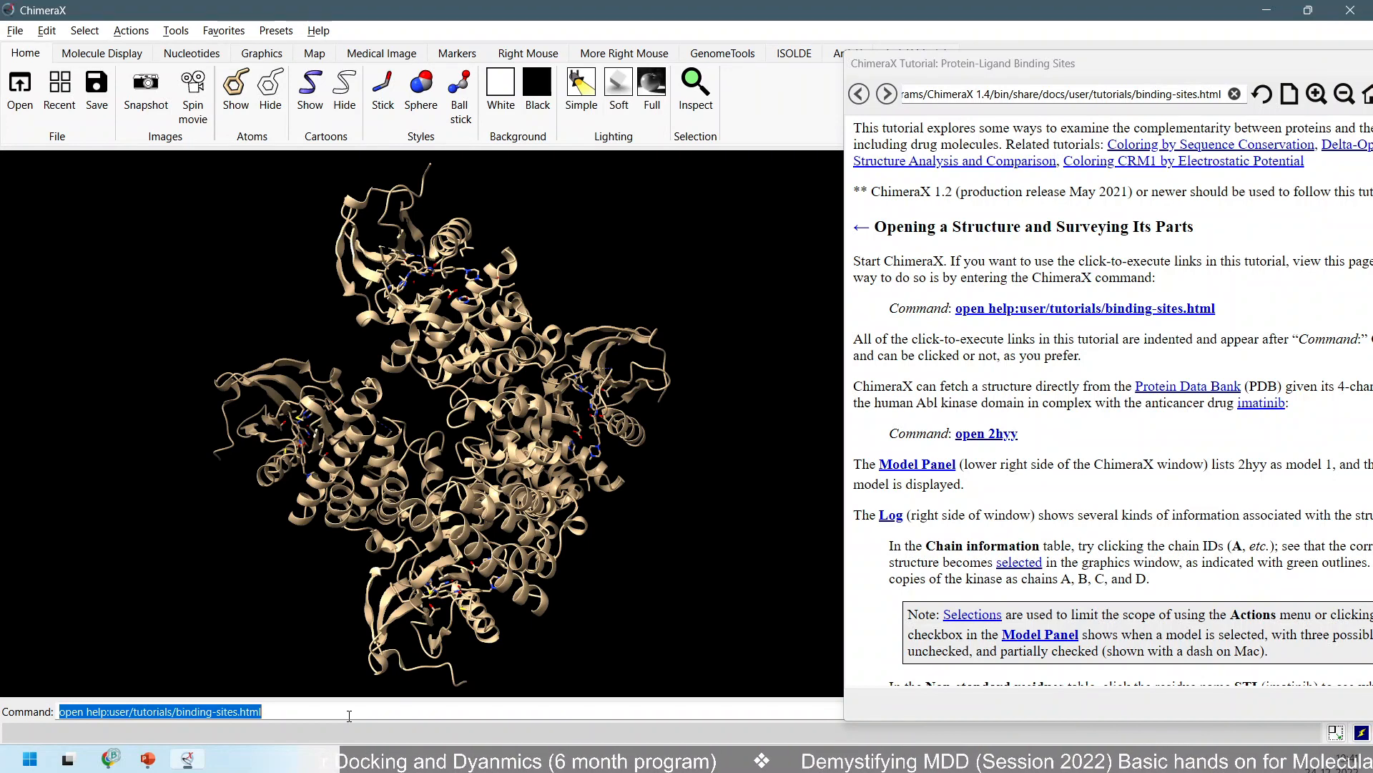
# Enter "open 2hyy" in the ChimeraX command line without running it.
pyautogui.write('open')
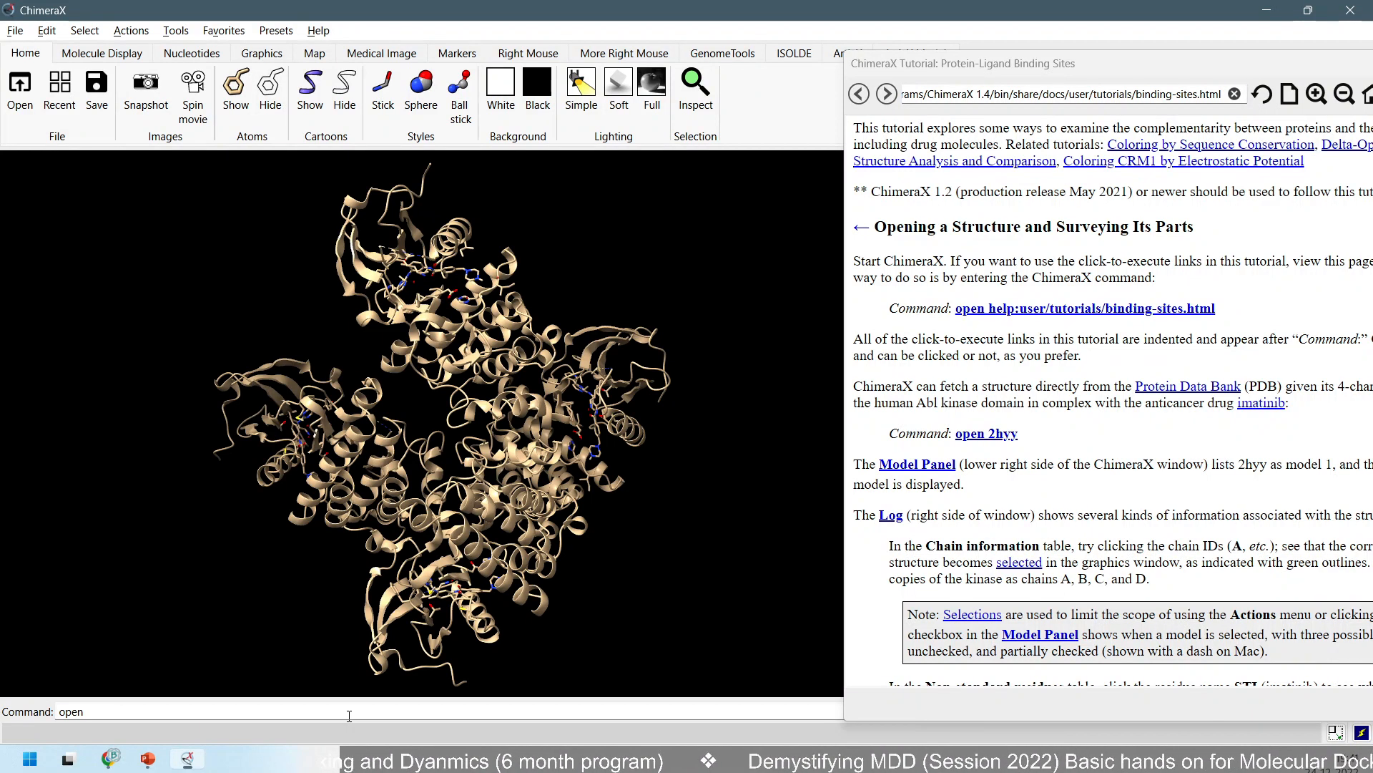
pyautogui.write('2h')
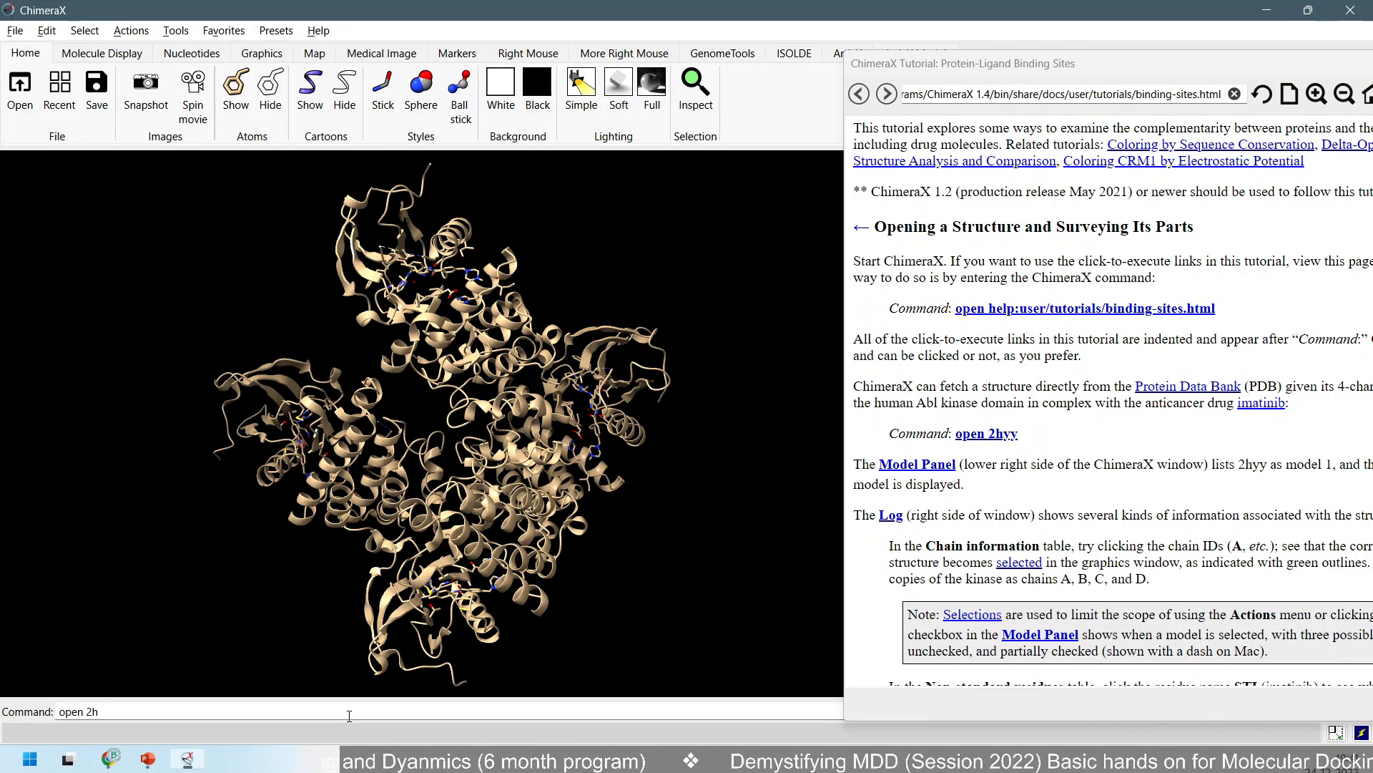
pyautogui.write('yy')
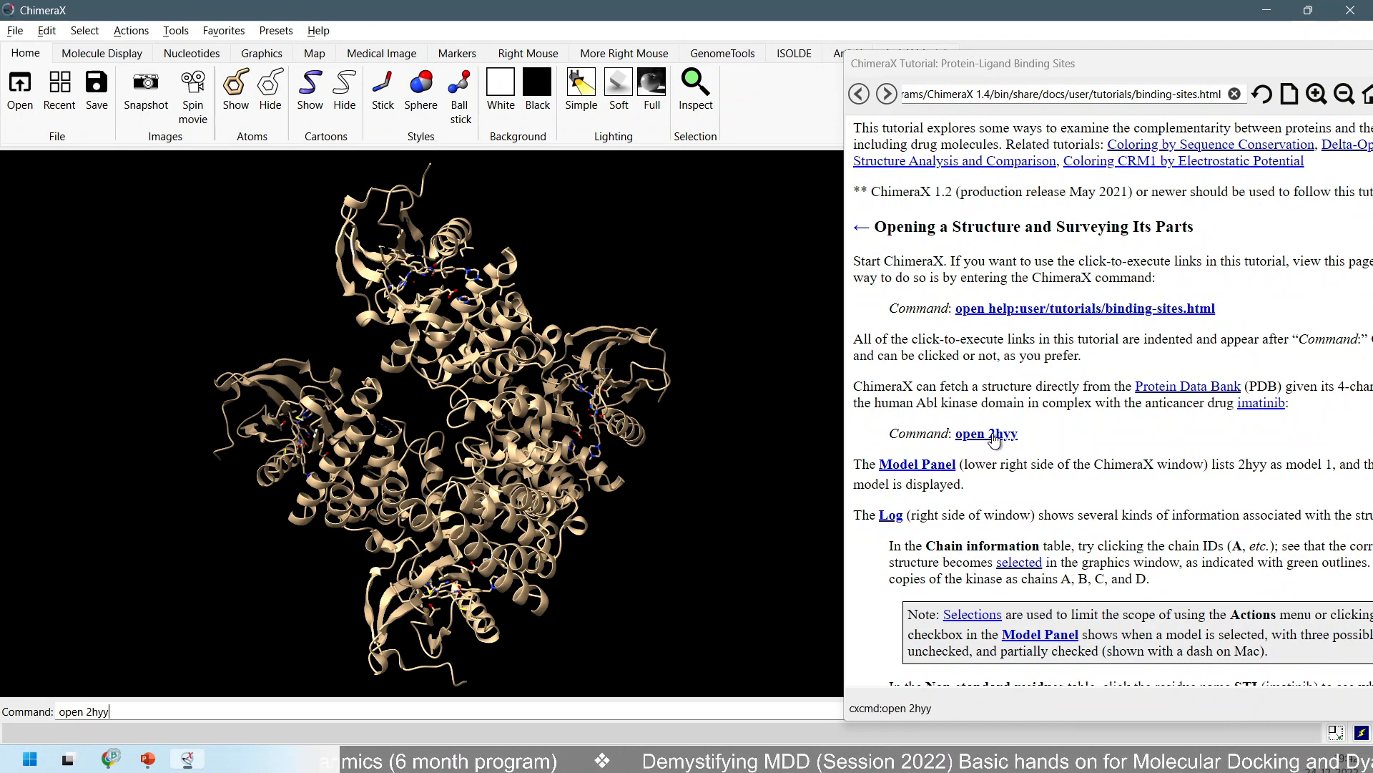
# Move the tutorial window back into view and read its Chain information, Non-standard residues and 2hyy mmCIF Assemblies instructions.
pyautogui.moveTo(1031, 73); pyautogui.dragTo(830, 68)
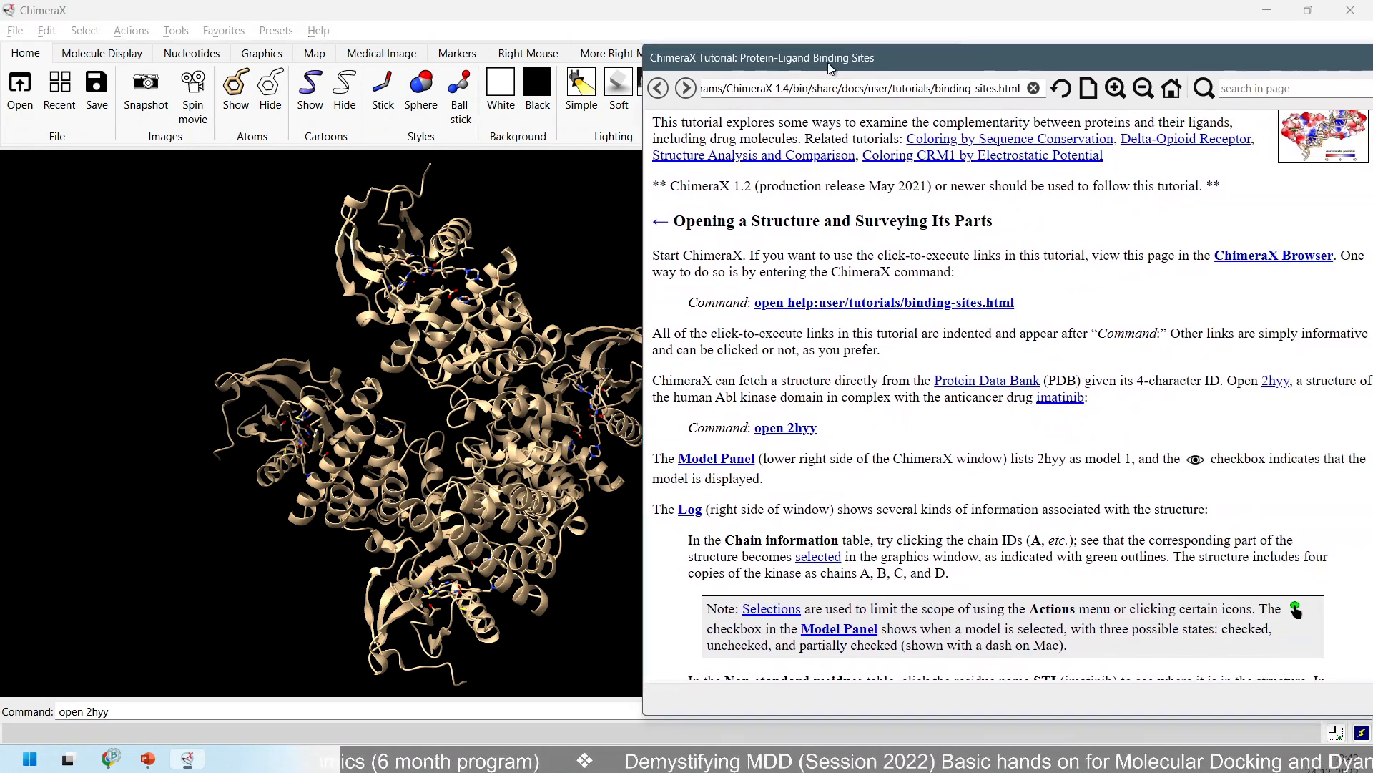
pyautogui.scroll(-2, 875, 454)
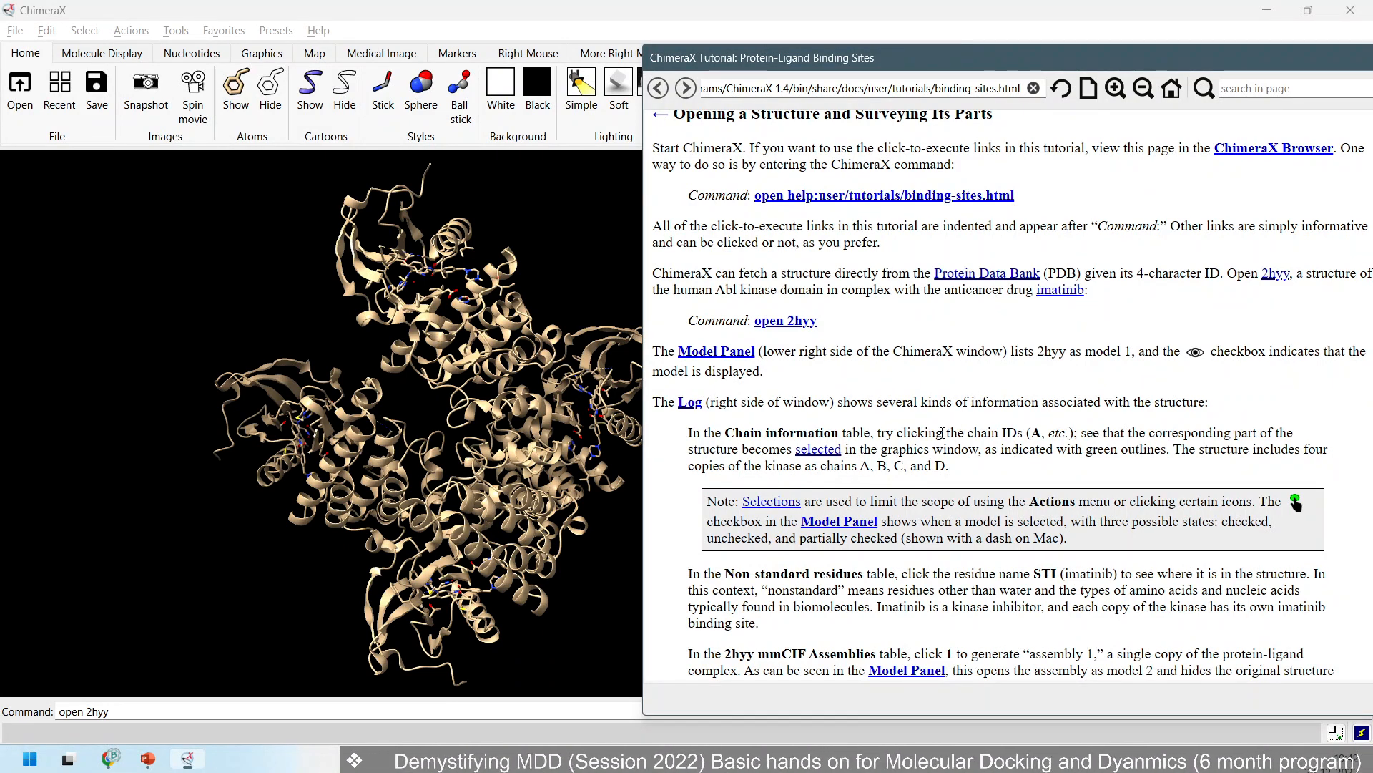
pyautogui.scroll(-3, 941, 432)
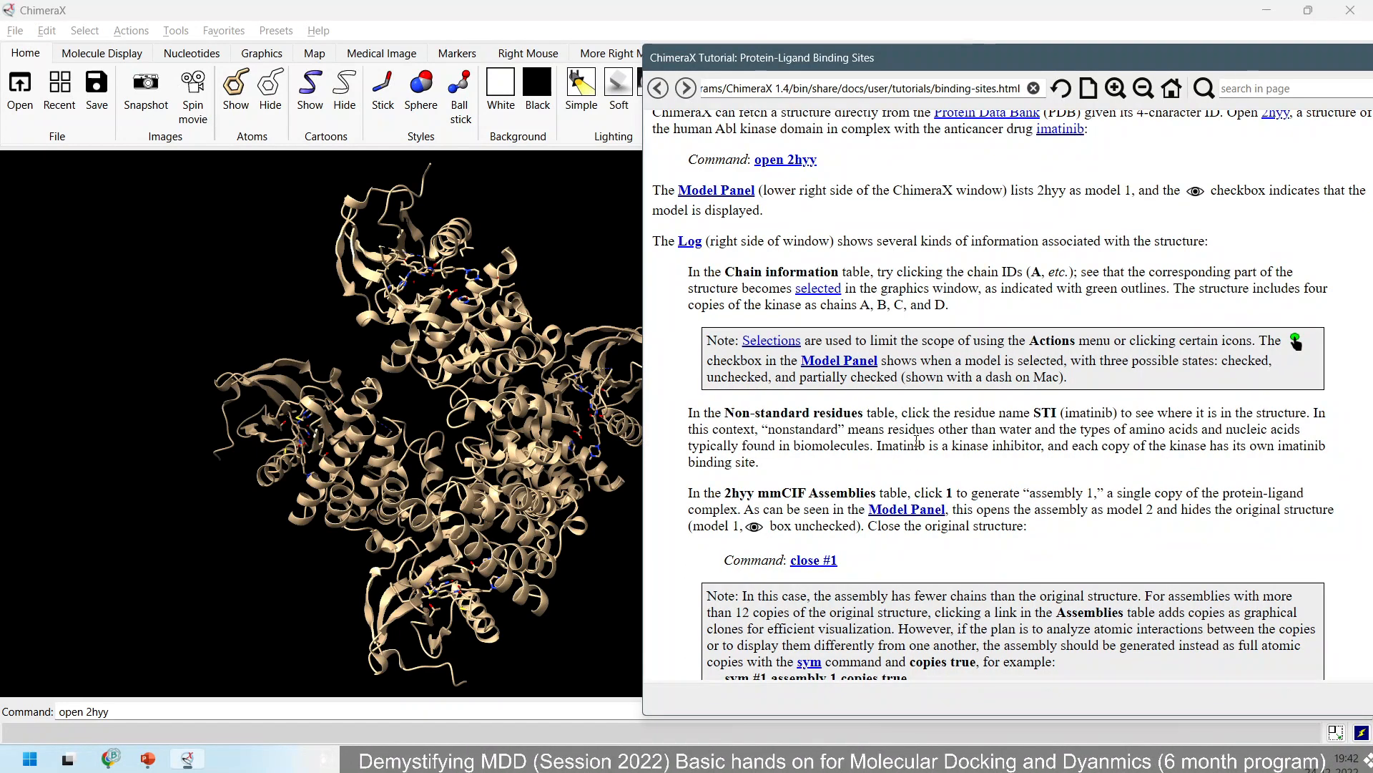
# Move the tutorial window off the Log and Models panels and read the "close #1" instruction, the assembly note and the Manipulation section.
pyautogui.moveTo(929, 47); pyautogui.dragTo(476, 49)
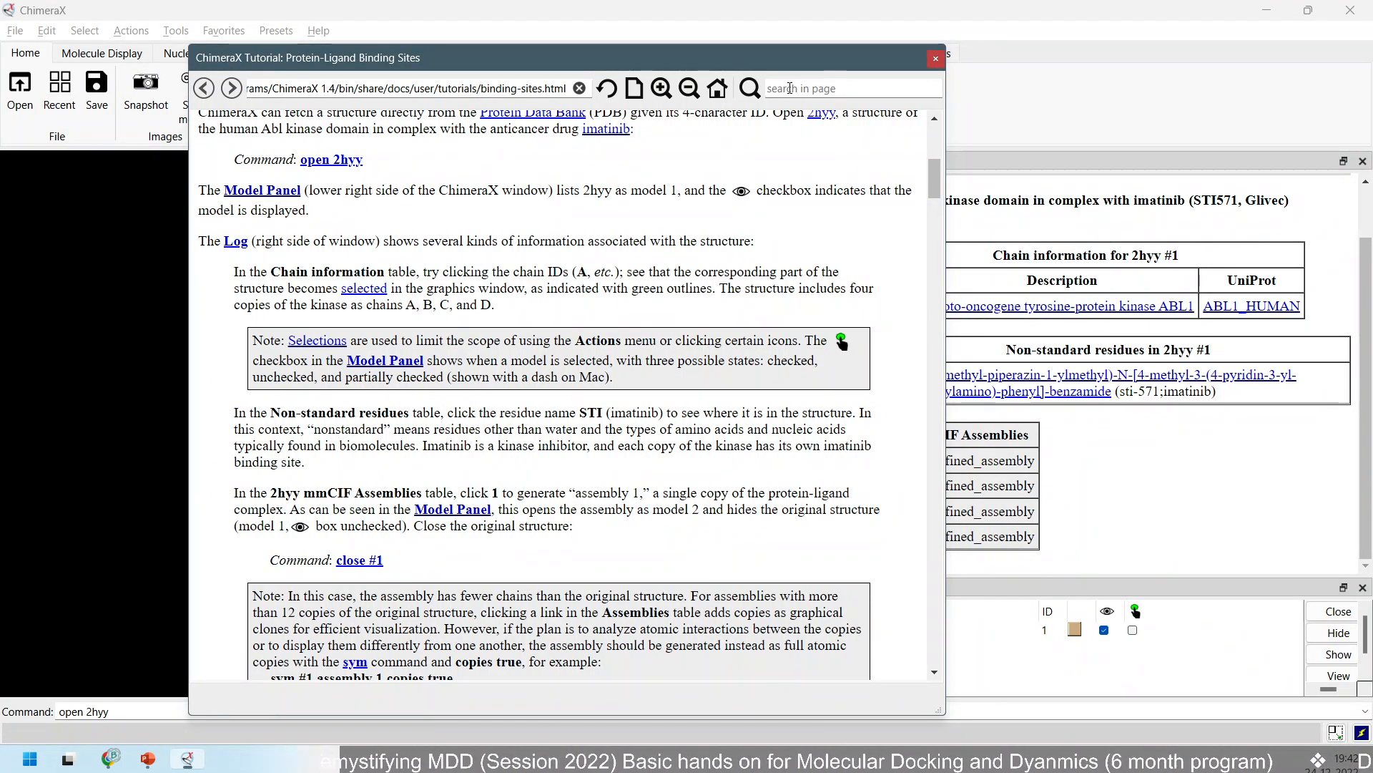
pyautogui.moveTo(772, 62); pyautogui.dragTo(676, 33)
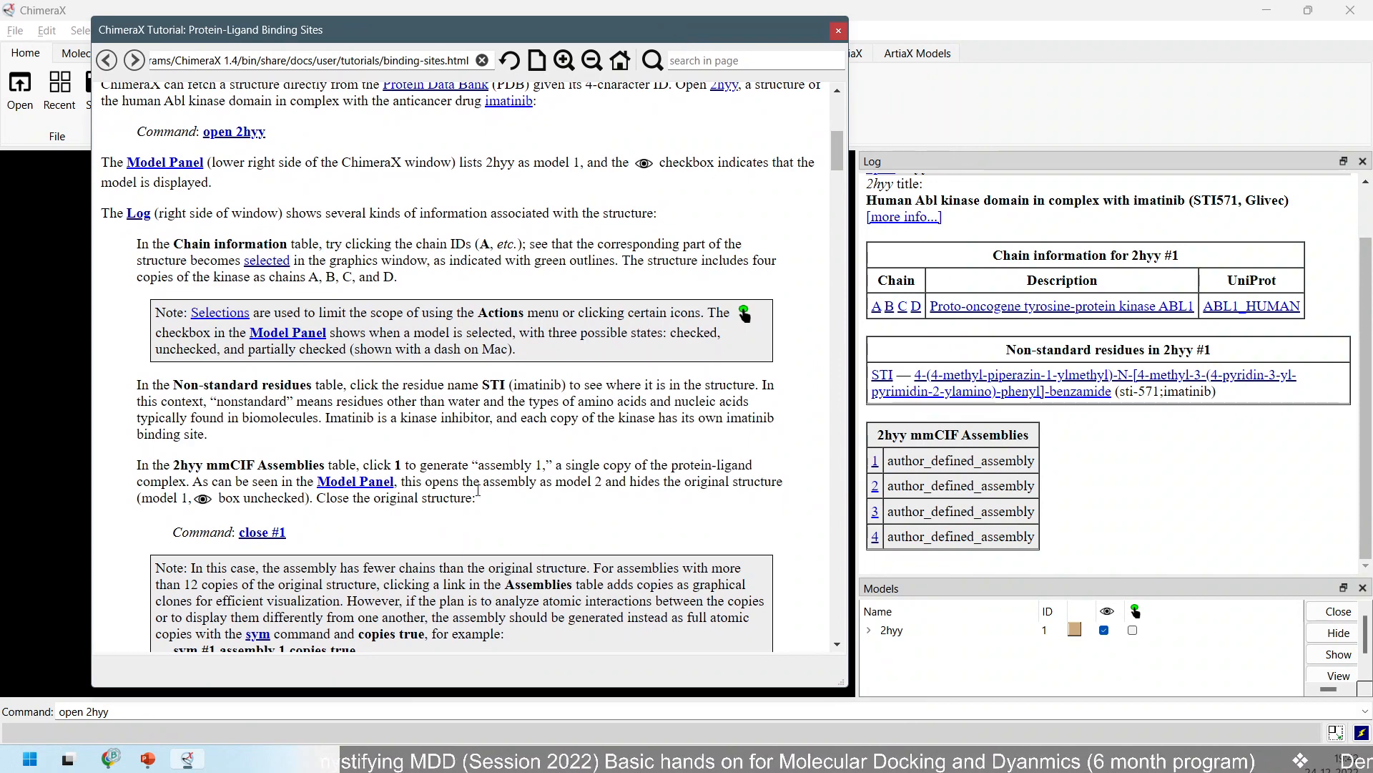
pyautogui.scroll(-3, 513, 457)
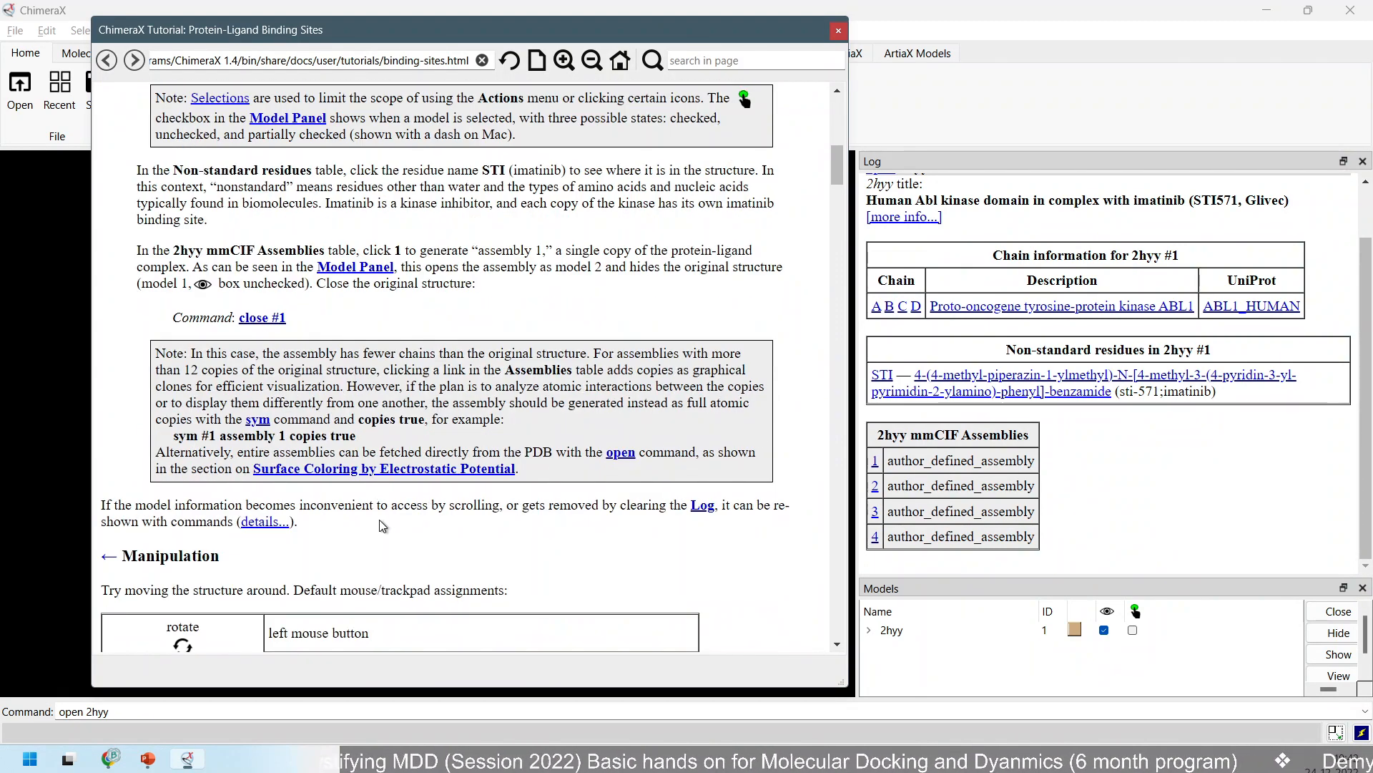
pyautogui.scroll(-1, 379, 528)
pyautogui.scroll(2, 392, 478)
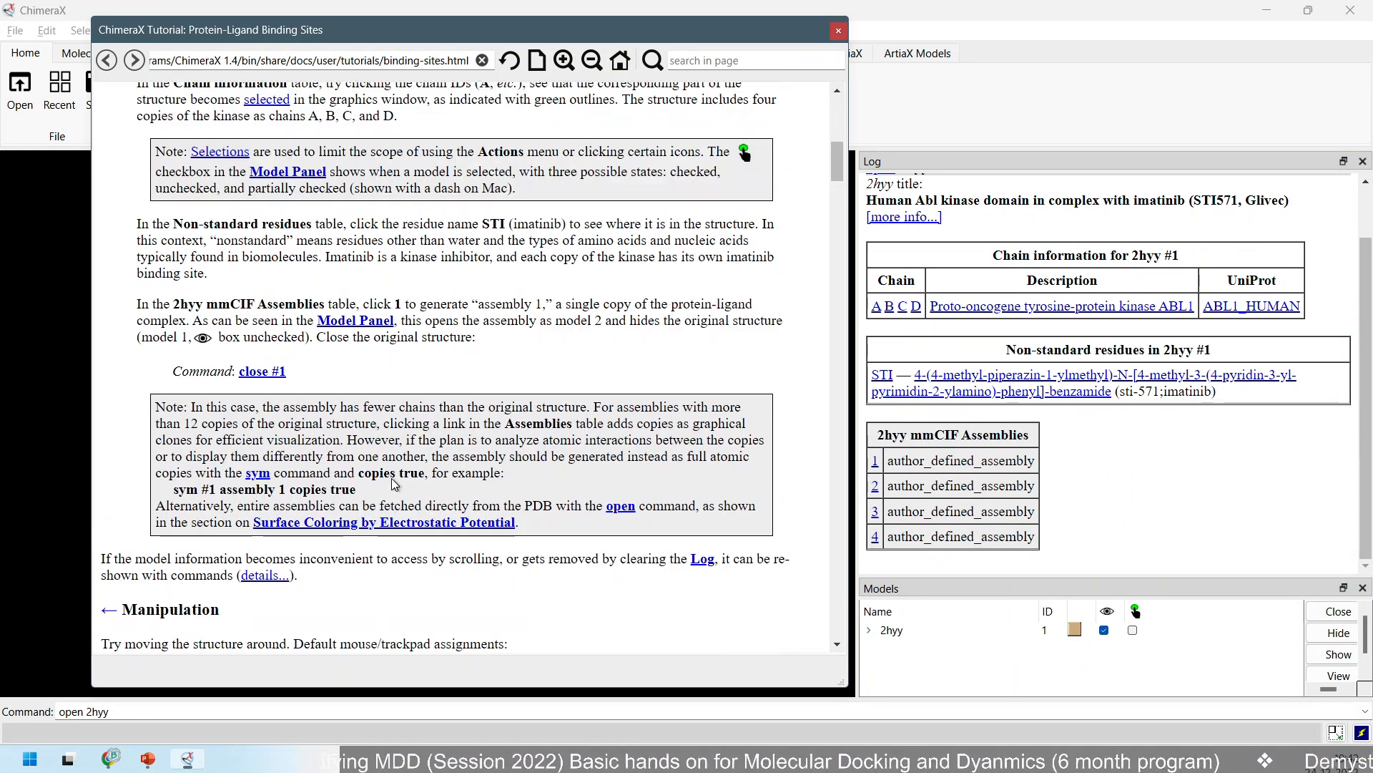
pyautogui.scroll(-1, 350, 398)
pyautogui.scroll(-5, 350, 398)
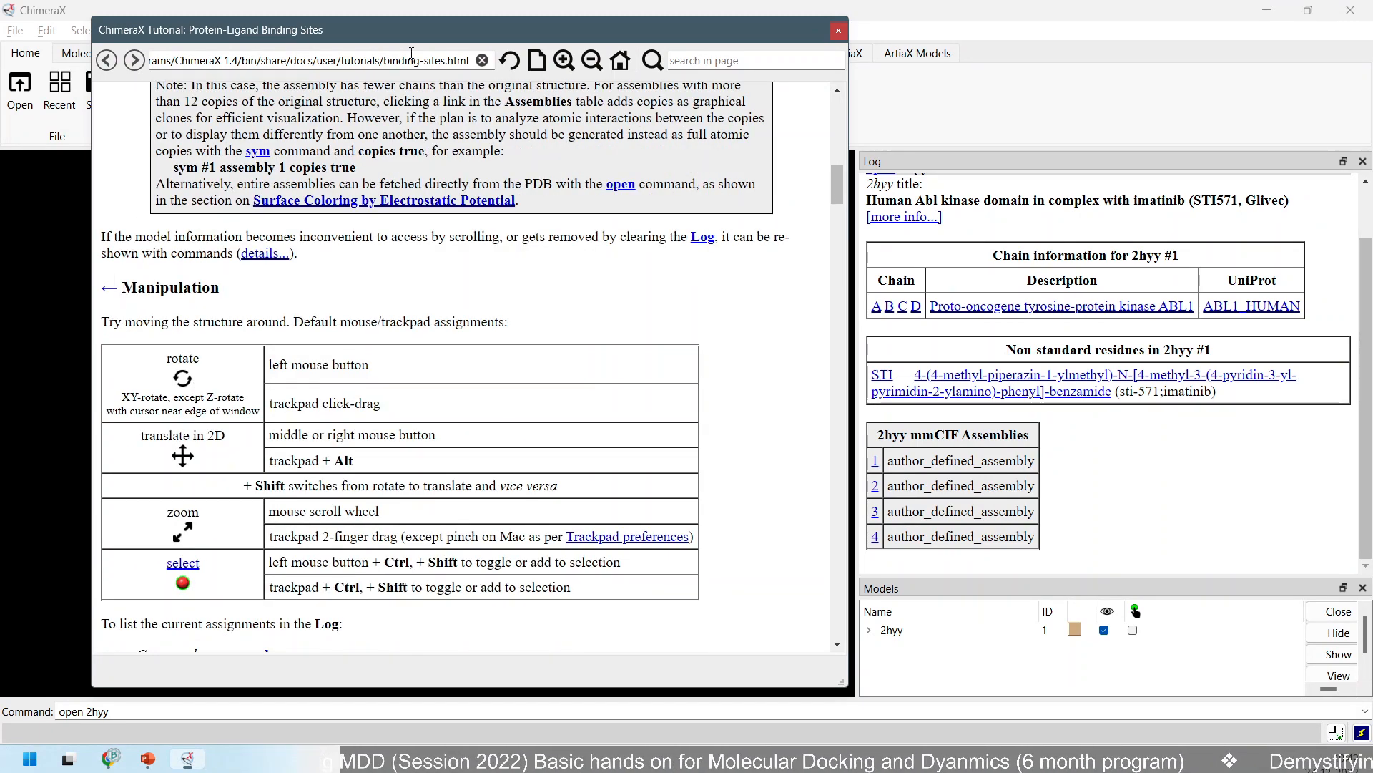
# Reposition the tutorial window to reveal the 2hyy structure, zoom the structure out and review the Manipulation table of mouse and trackpad assignments.
pyautogui.moveTo(411, 32); pyautogui.dragTo(790, 46)
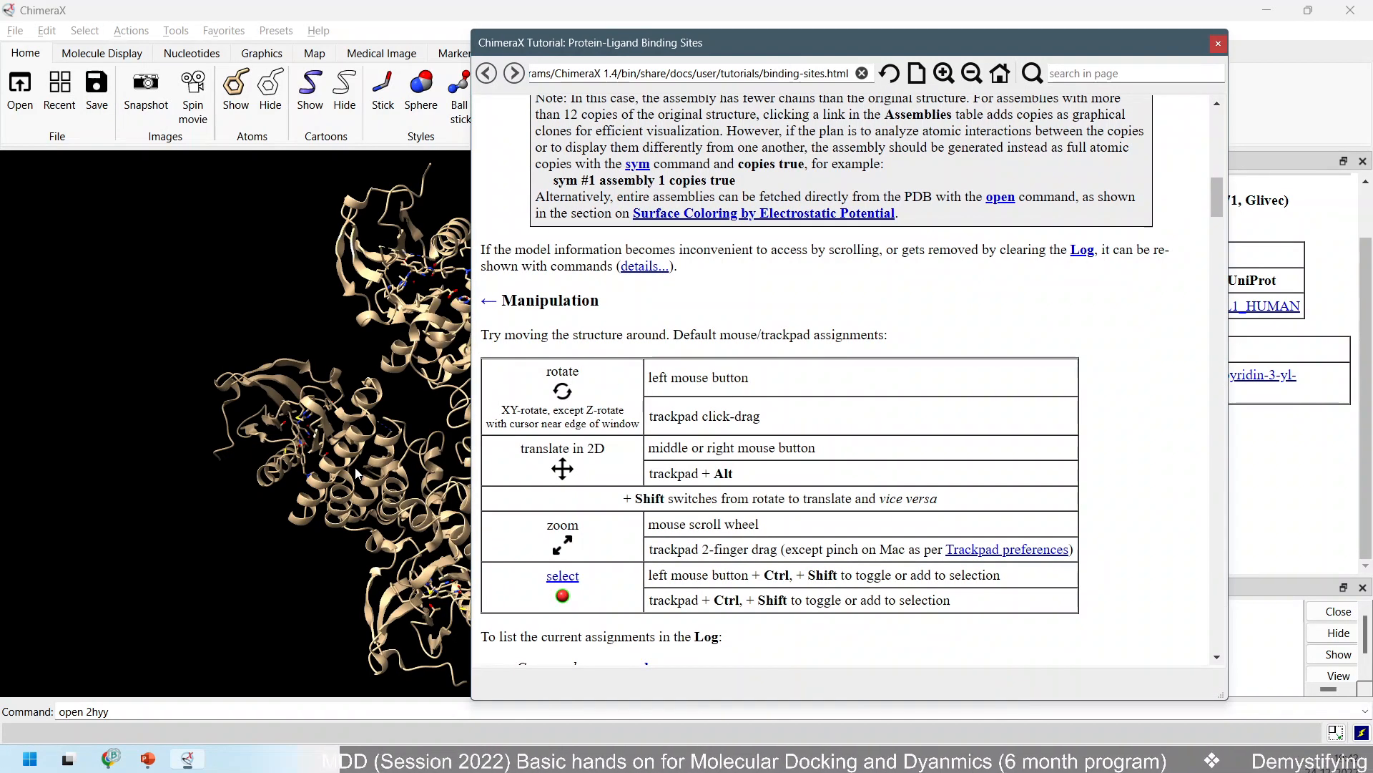
pyautogui.scroll(-4, 357, 473)
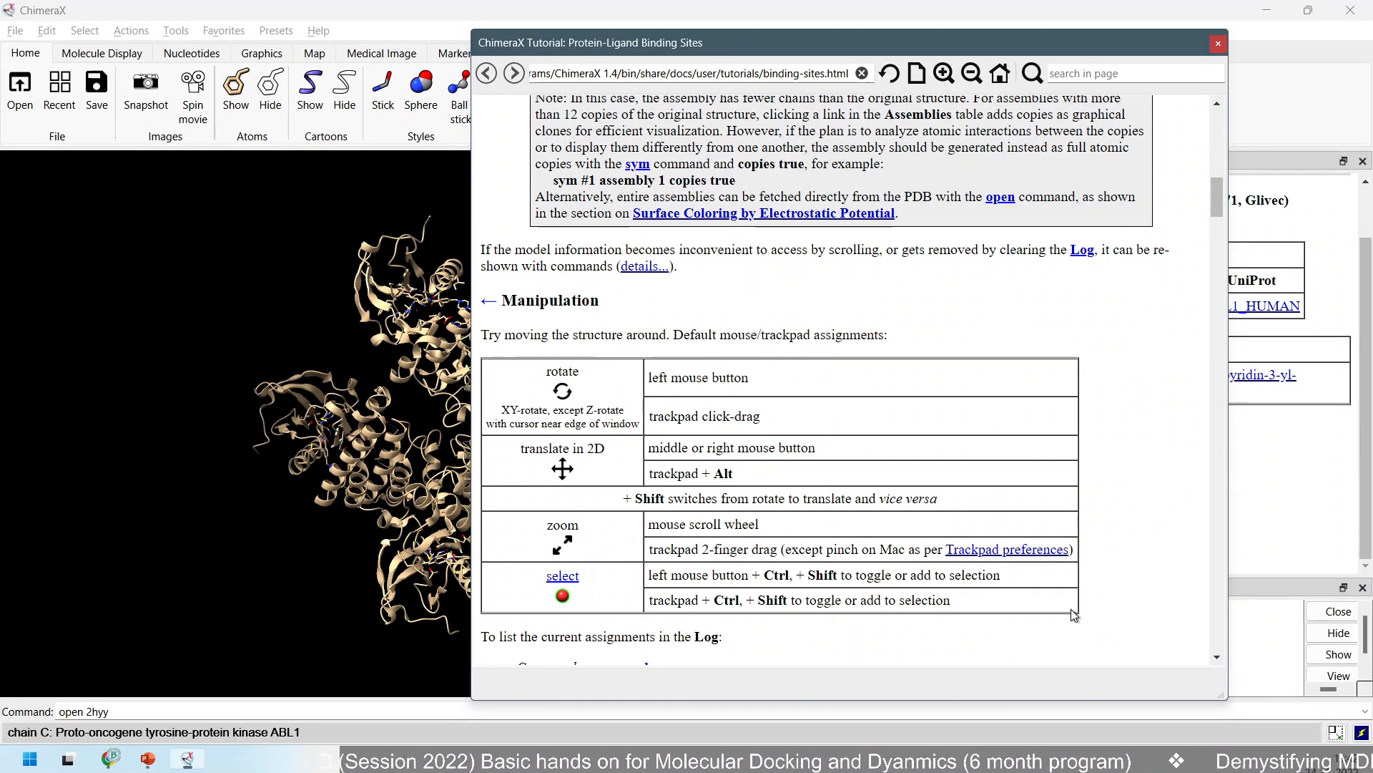
pyautogui.moveTo(1050, 608); pyautogui.dragTo(552, 357)
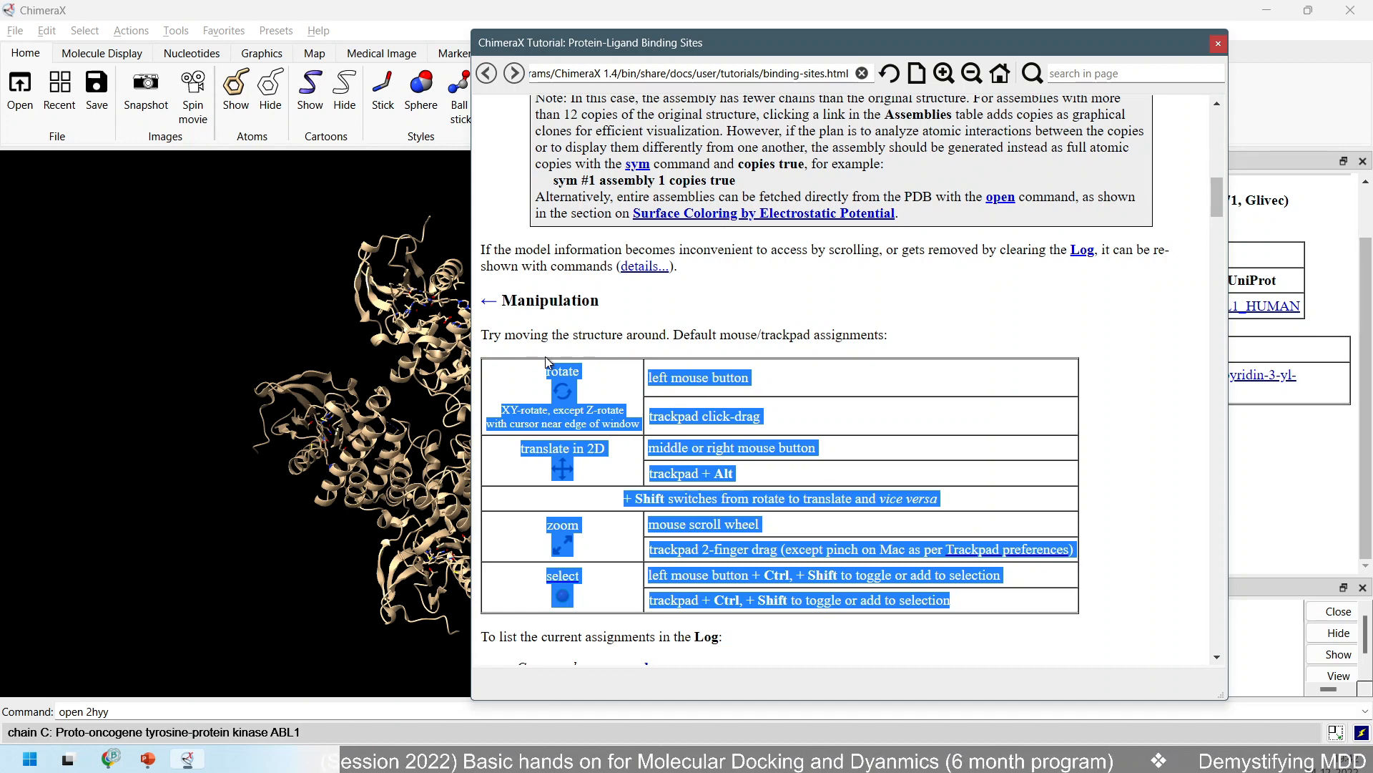
pyautogui.click(785, 370)
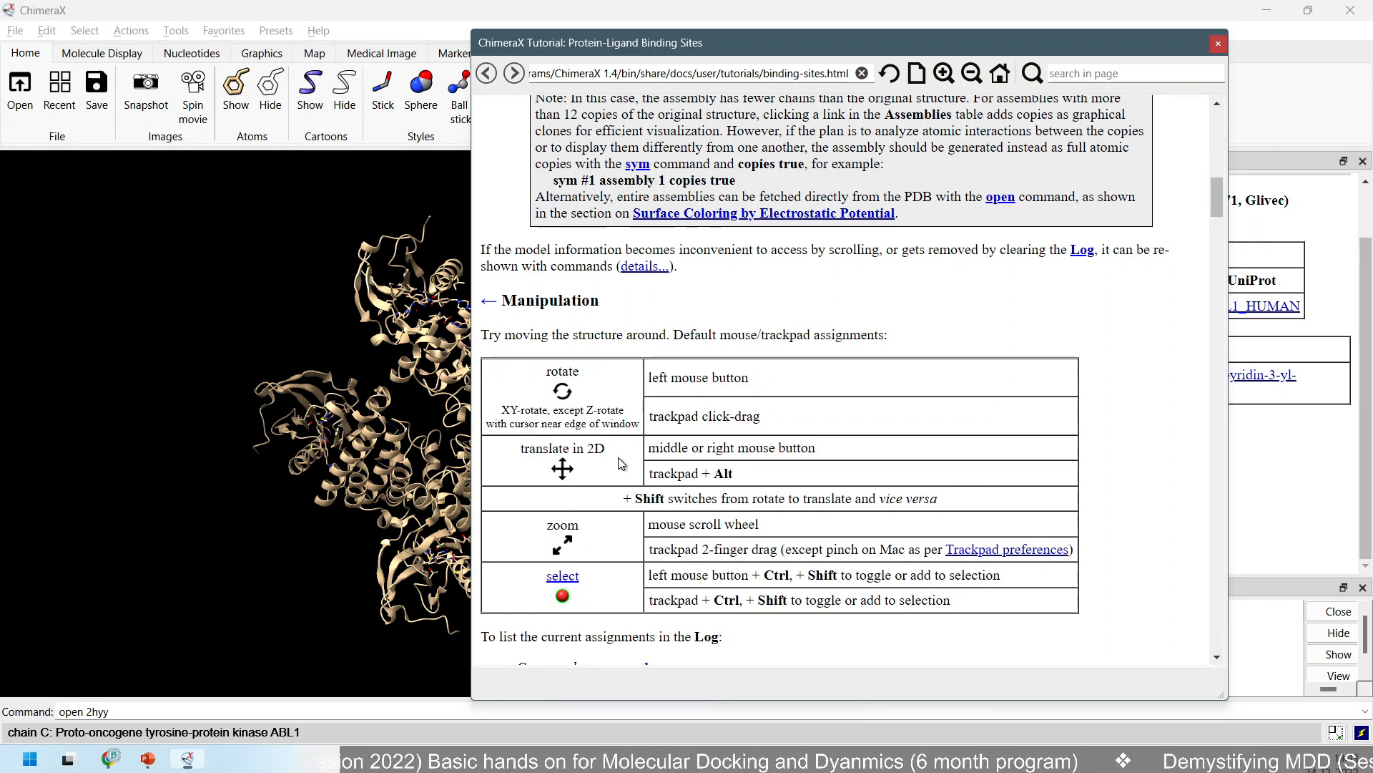
# Clear any selection with the tutorial's "select clear" command link and bring its Atomic Display Styles section into view beside the structure.
pyautogui.scroll(-5, 665, 444)
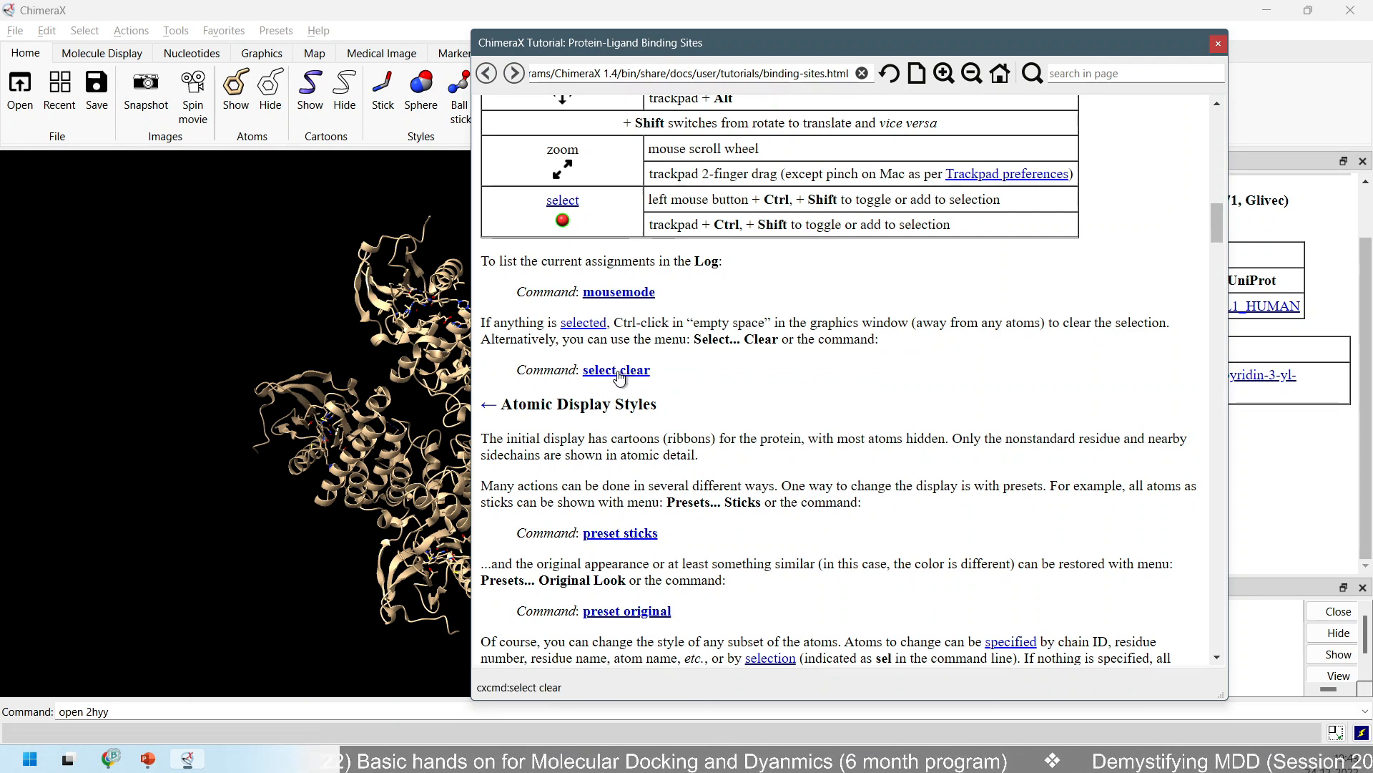
pyautogui.click(620, 375)
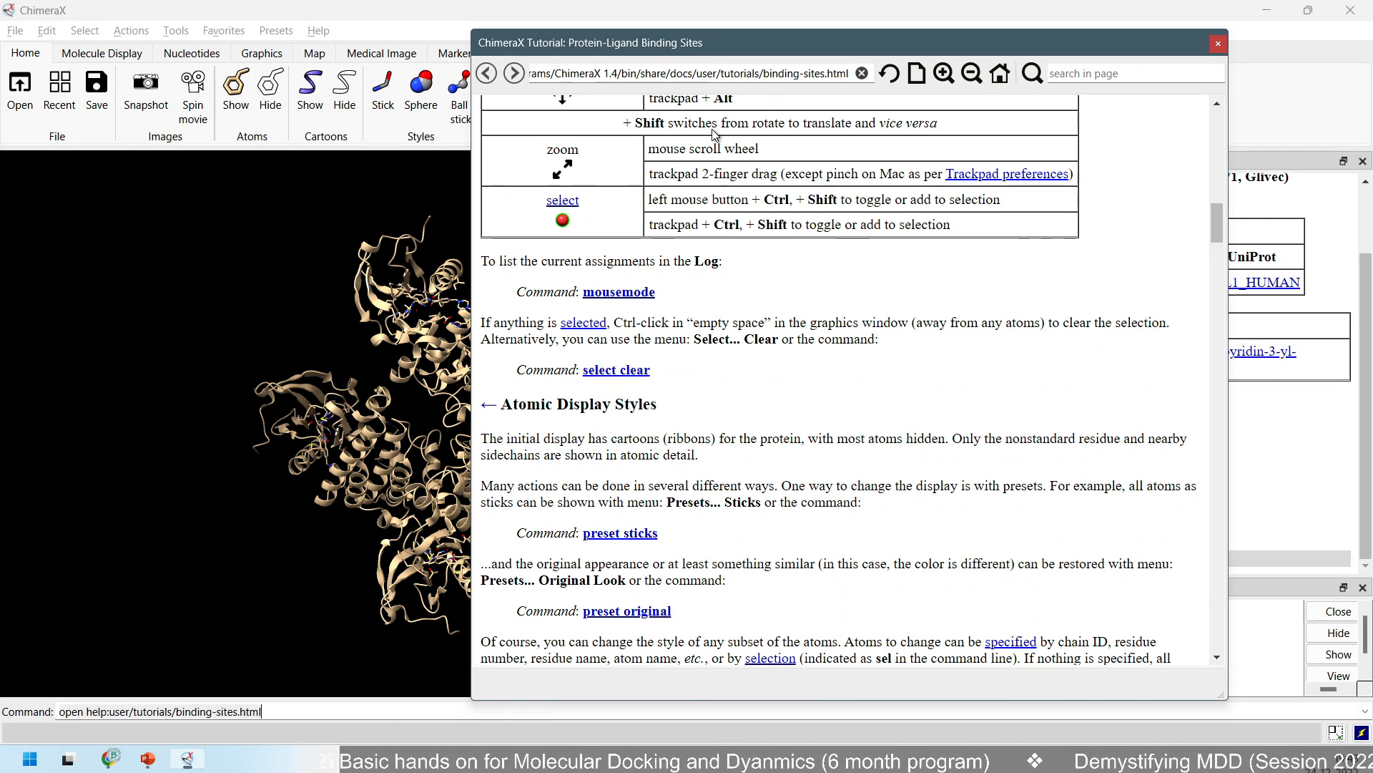
pyautogui.moveTo(713, 50); pyautogui.dragTo(787, 47)
pyautogui.scroll(-2, 809, 519)
pyautogui.scroll(-2, 808, 519)
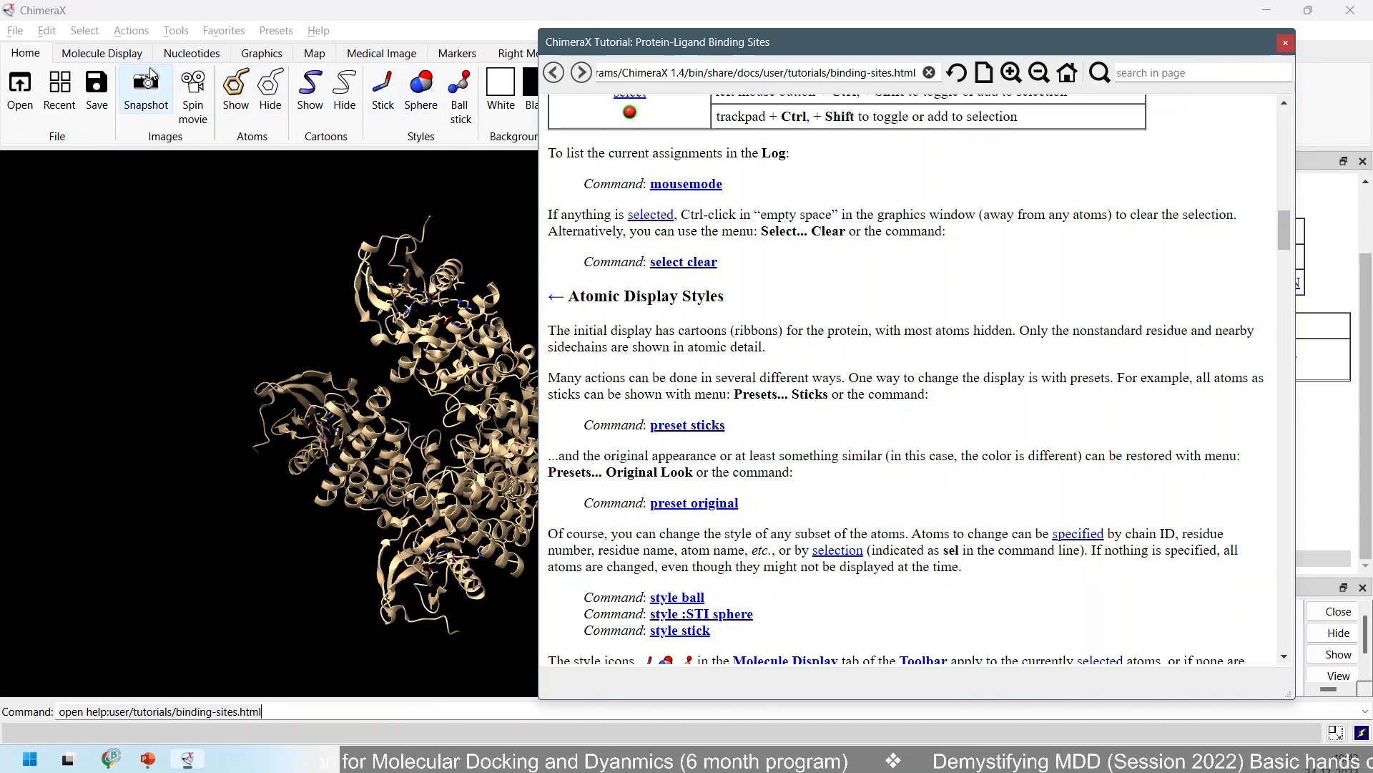
# Display all atoms of 2hyy as sticks with the tutorial's "preset sticks" command link and inspect the structure up close from different angles.
pyautogui.click(111, 54)
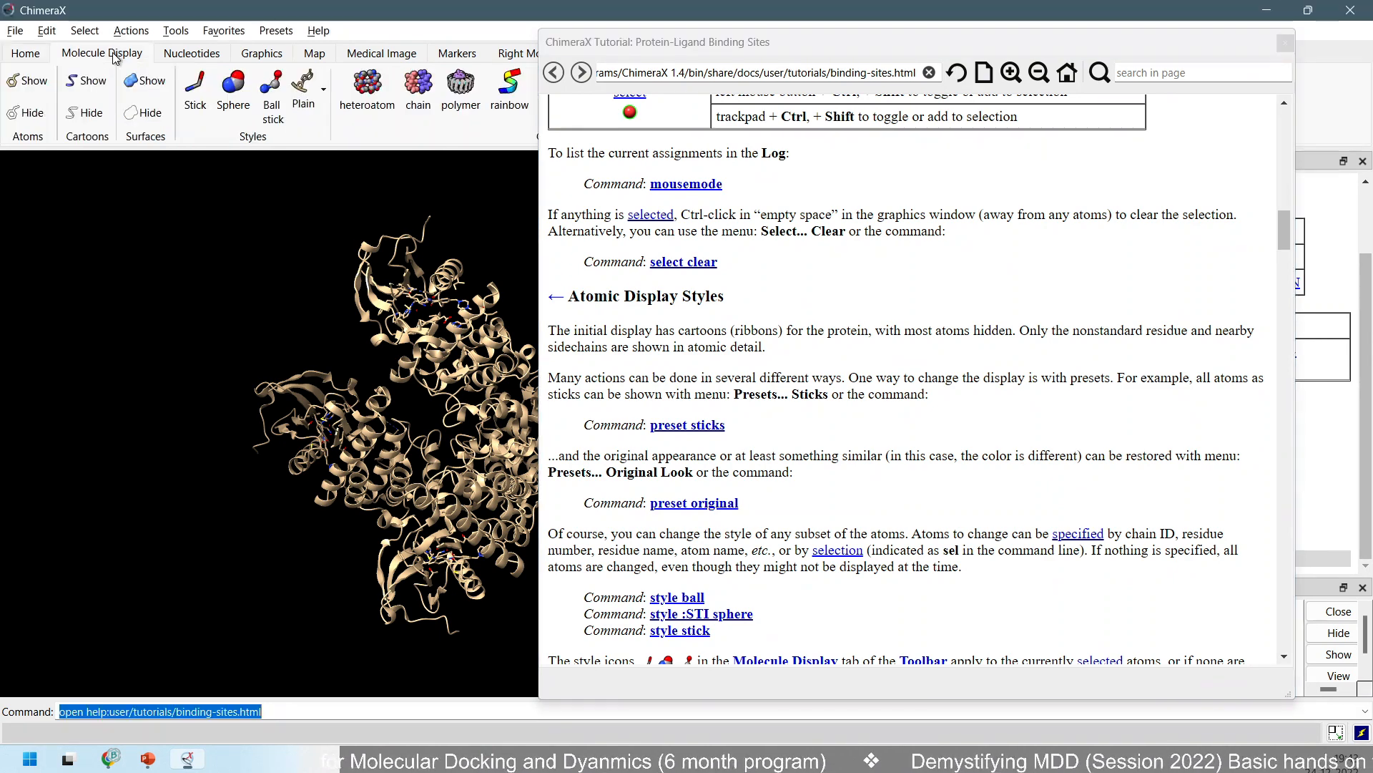
pyautogui.click(685, 426)
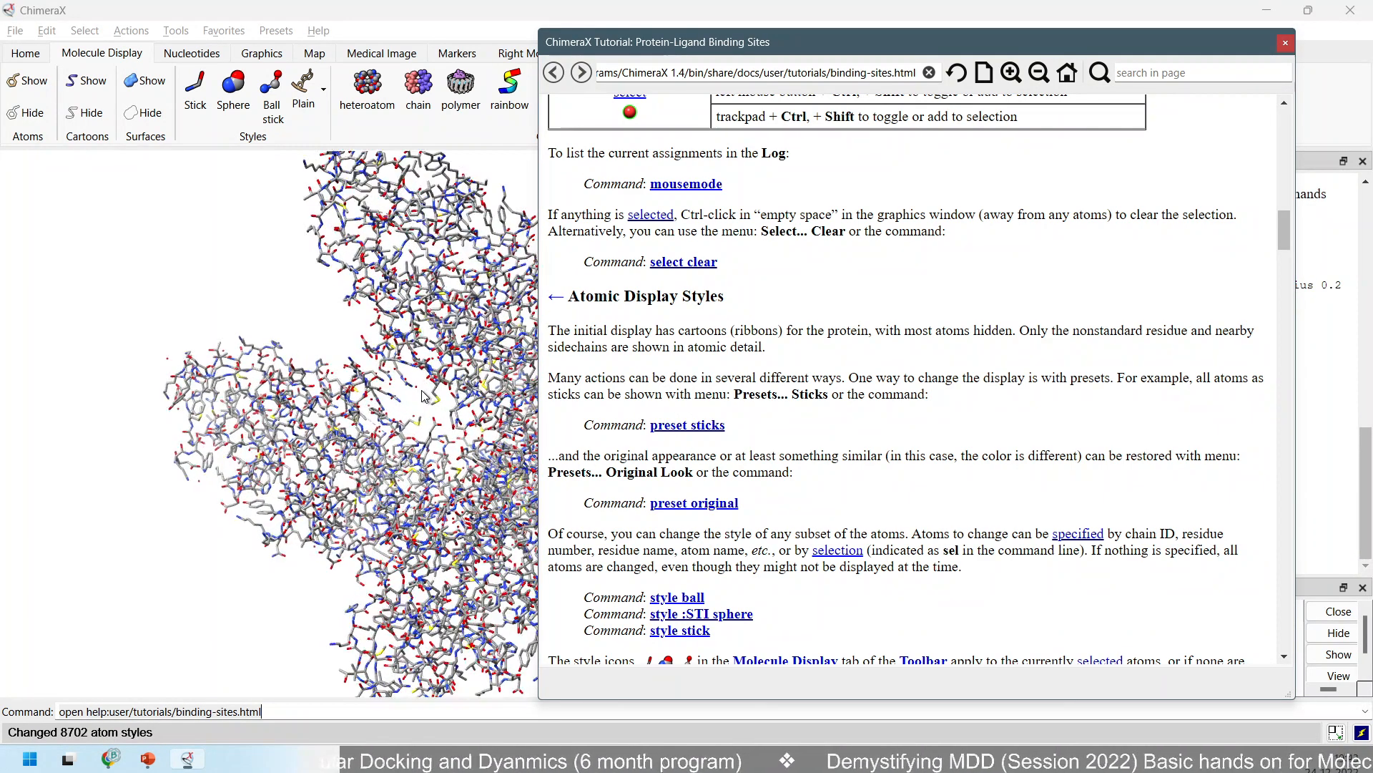
pyautogui.moveTo(409, 405); pyautogui.dragTo(317, 431)
pyautogui.scroll(10, 317, 431)
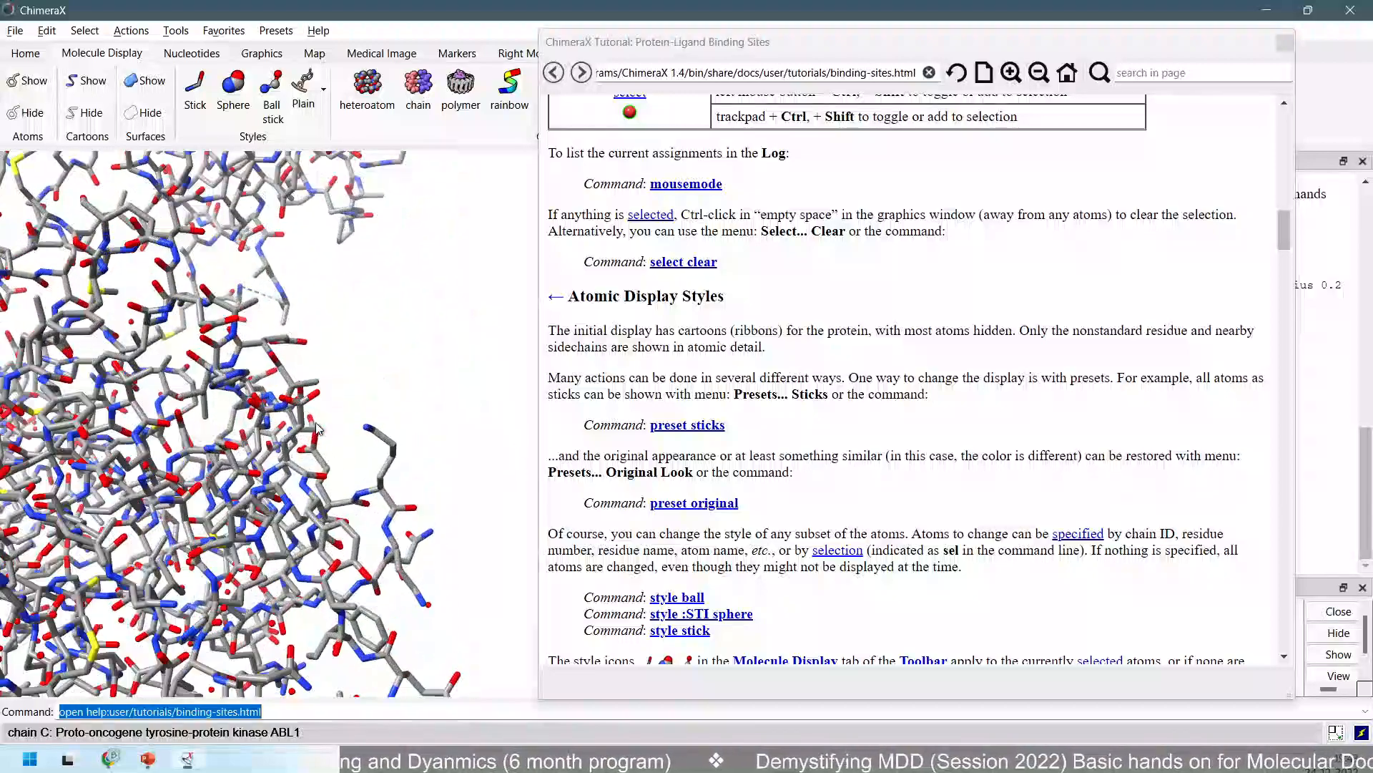
pyautogui.scroll(-10, 361, 400)
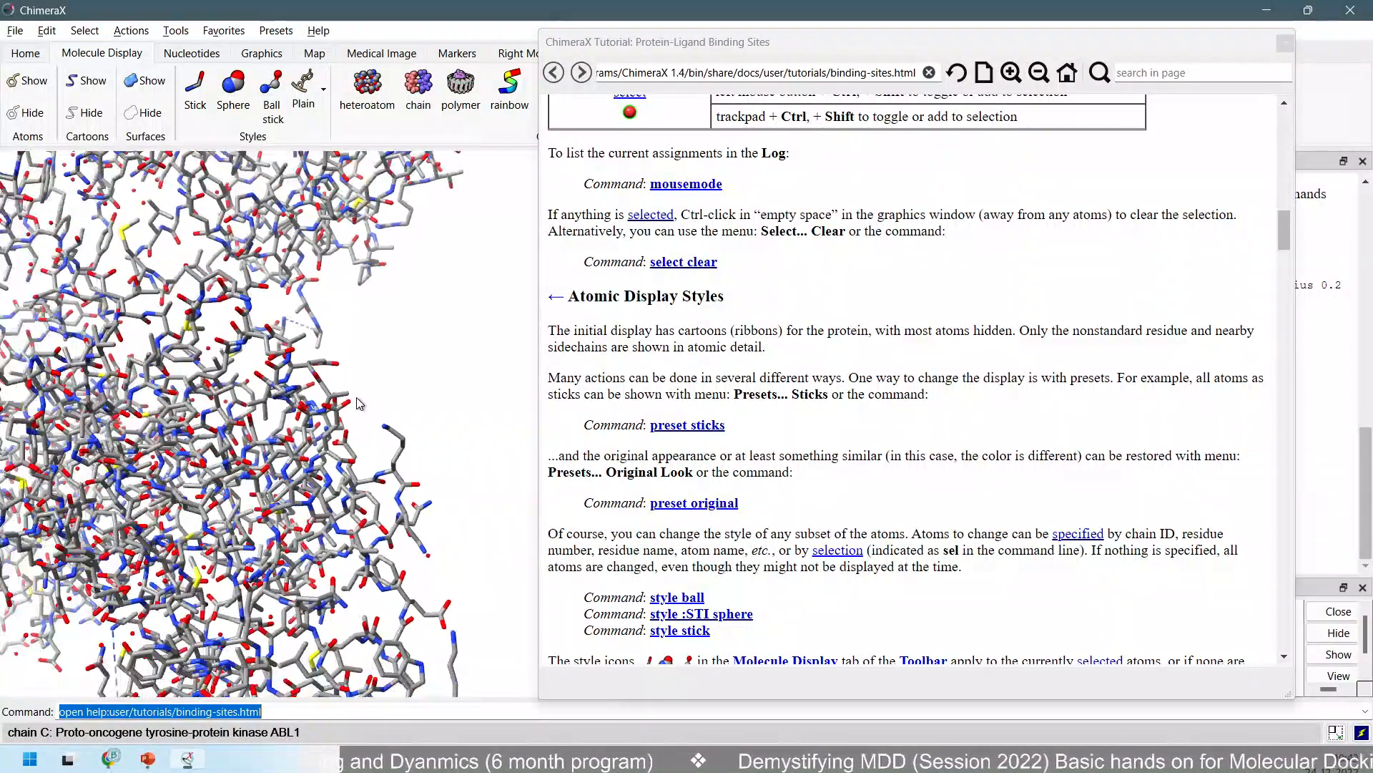
pyautogui.moveTo(226, 487); pyautogui.dragTo(433, 291)
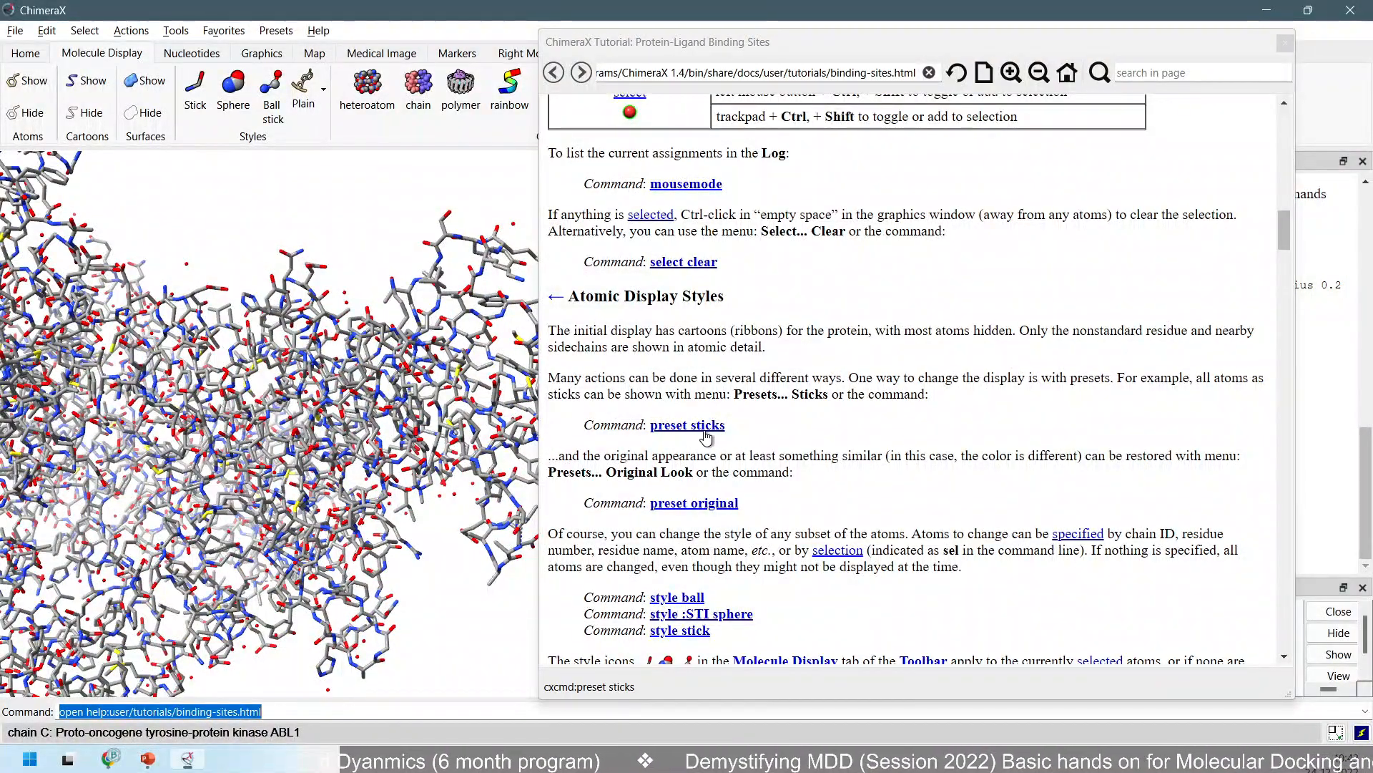
# Restore the ribbon display with the tutorial's "preset original" command link and inspect the structure from several angles.
pyautogui.click(701, 506)
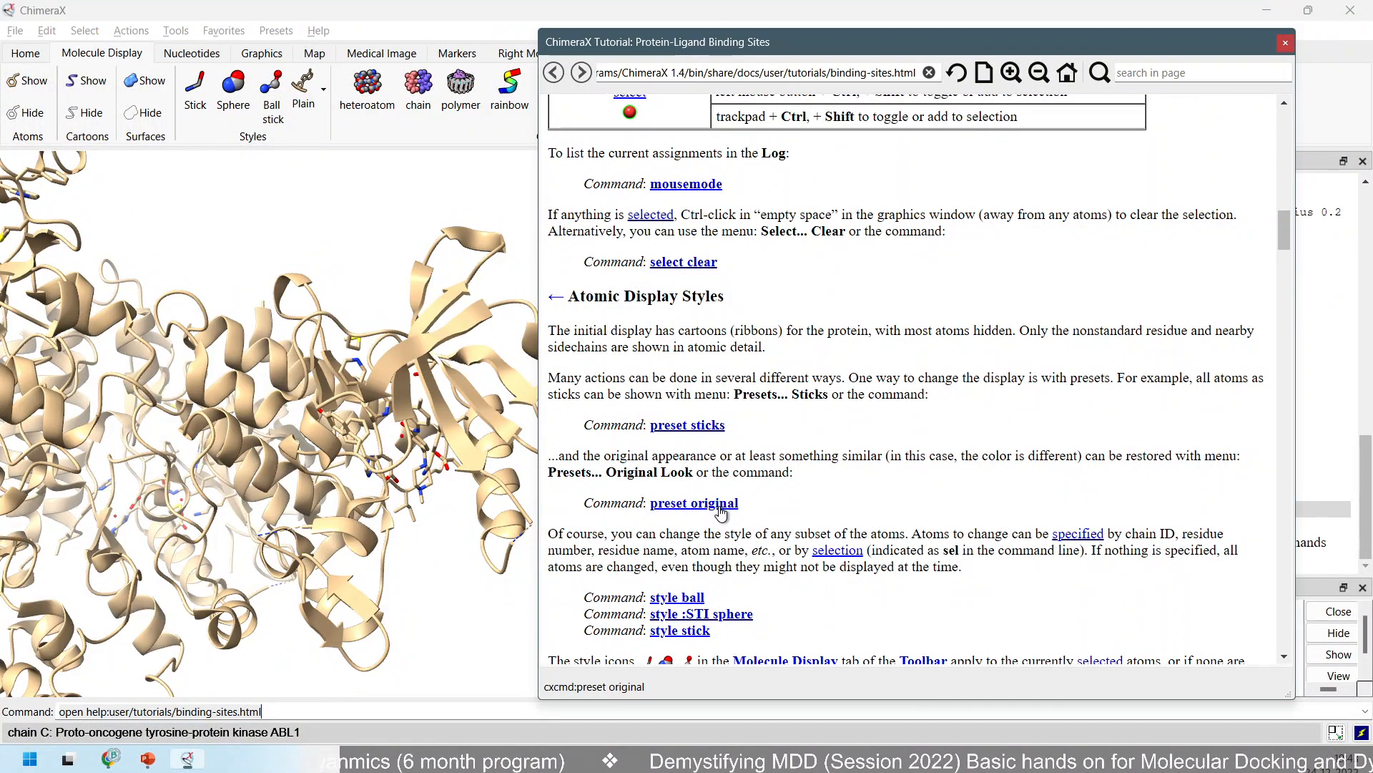
pyautogui.scroll(-2, 342, 435)
pyautogui.moveTo(204, 294); pyautogui.dragTo(356, 299)
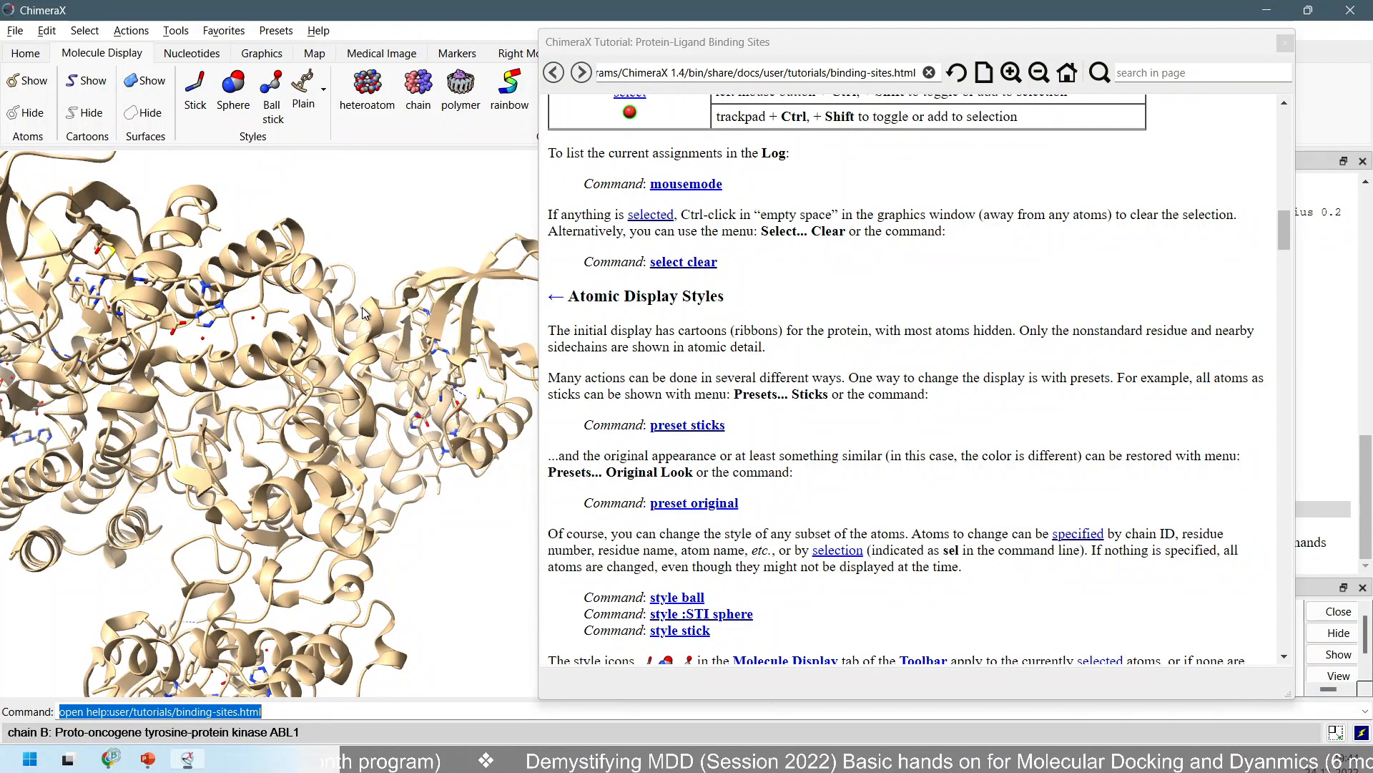
pyautogui.scroll(-2, 306, 307)
pyautogui.moveTo(334, 258); pyautogui.dragTo(404, 347)
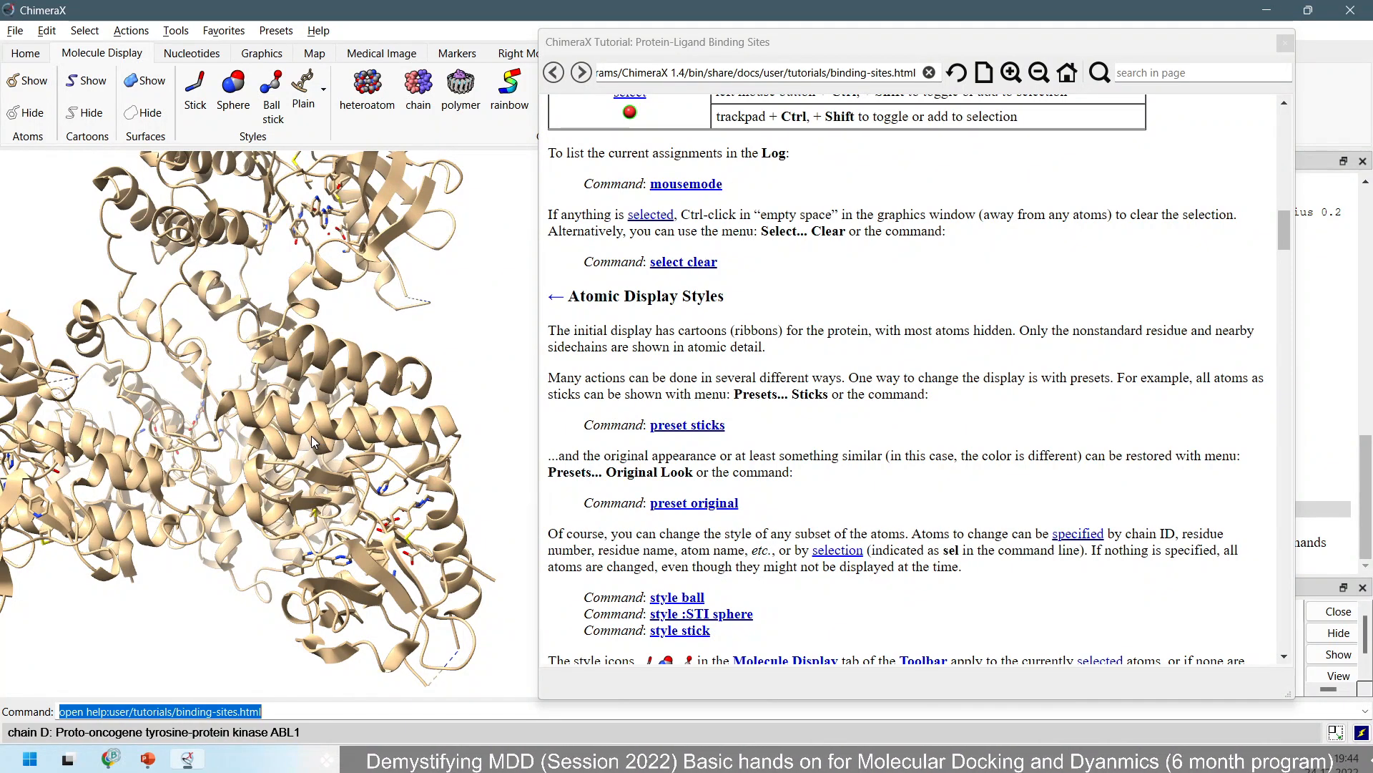
pyautogui.moveTo(312, 441); pyautogui.dragTo(339, 415)
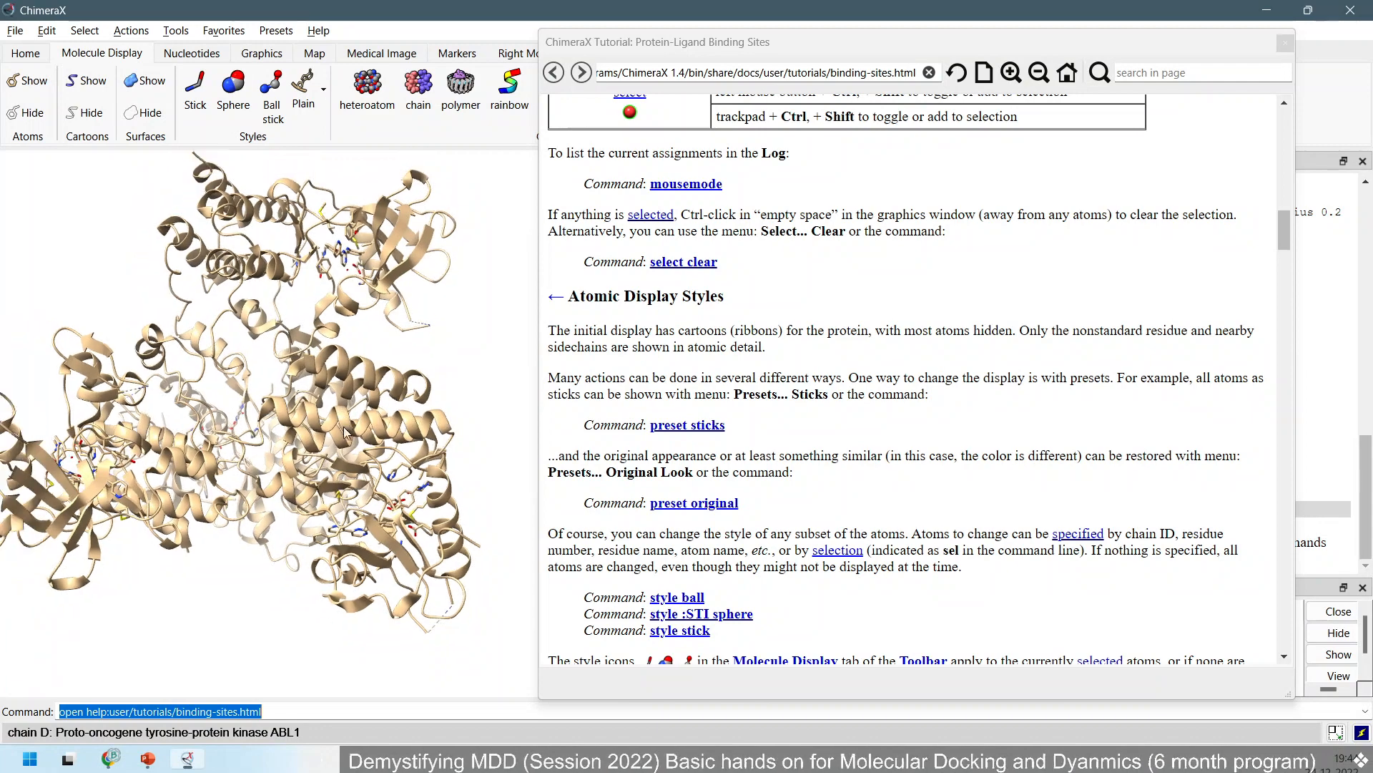
# Change the atoms to ball-and-stick with the tutorial's "style ball" command link and inspect a ligand binding site up close.
pyautogui.scroll(-3, 723, 519)
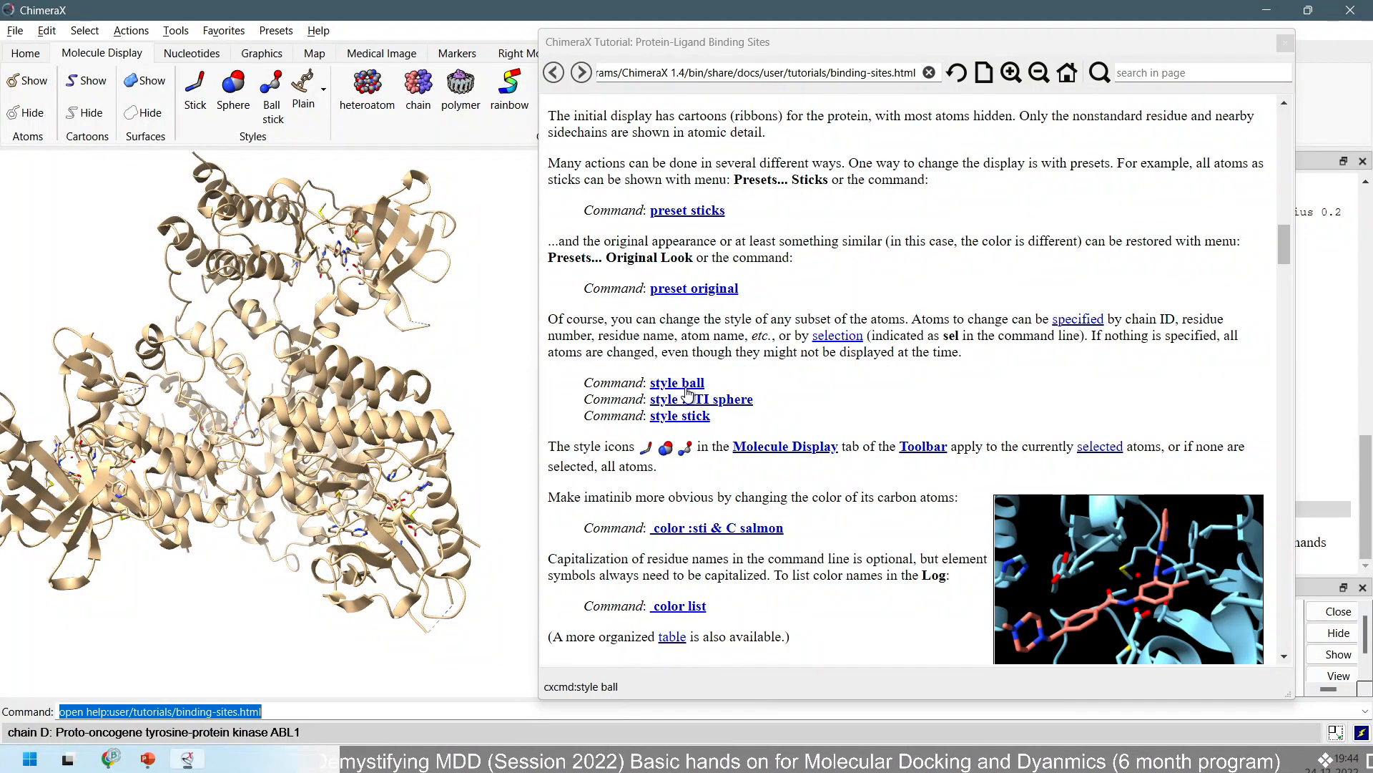
pyautogui.click(680, 390)
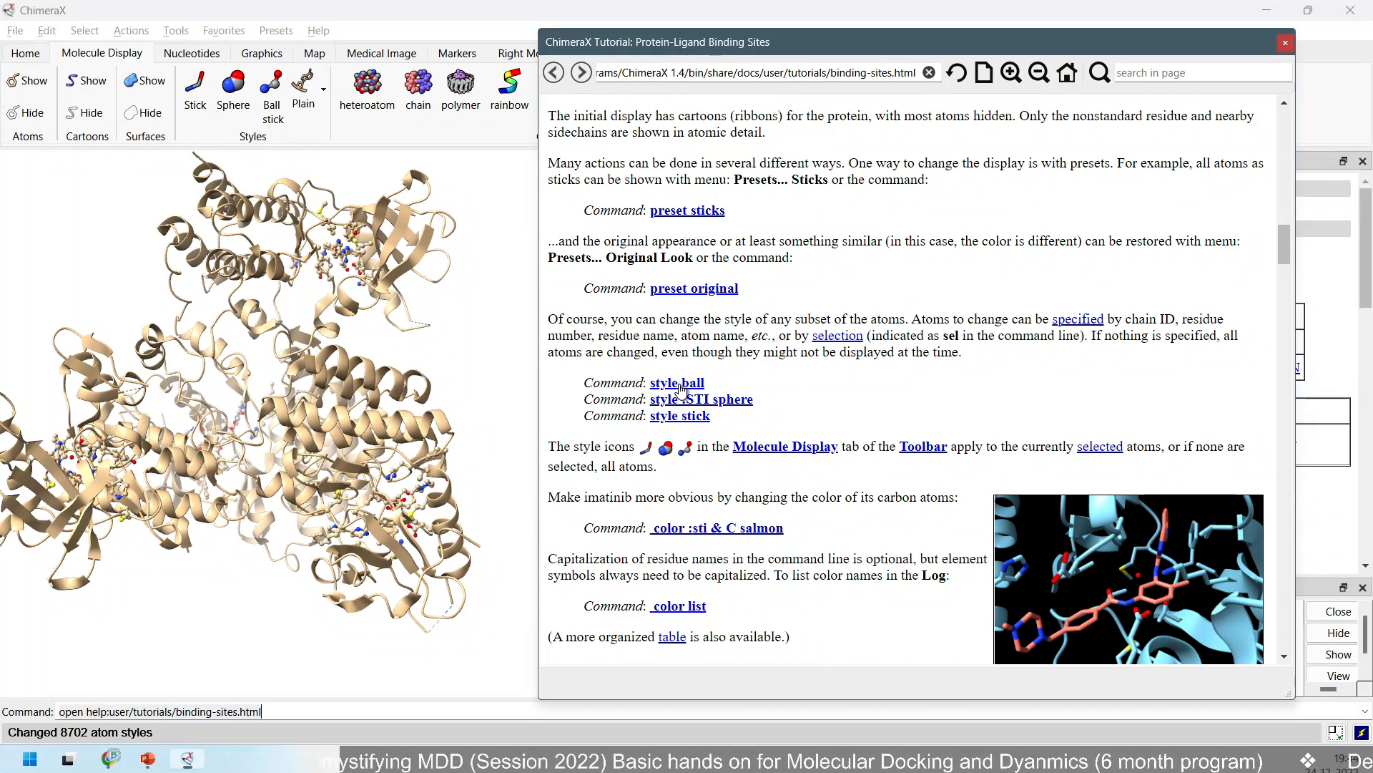
pyautogui.scroll(3, 362, 324)
pyautogui.scroll(3, 361, 323)
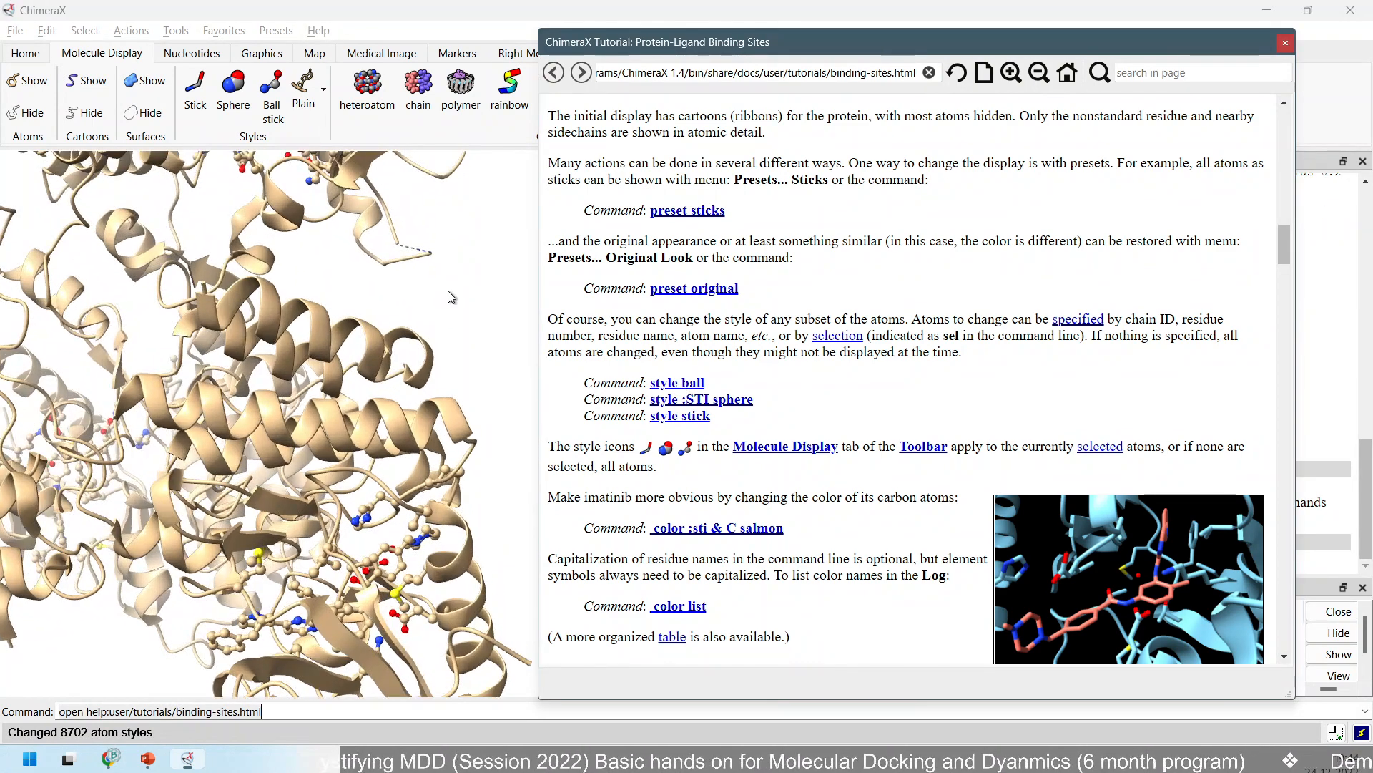
pyautogui.moveTo(388, 290); pyautogui.dragTo(242, 406)
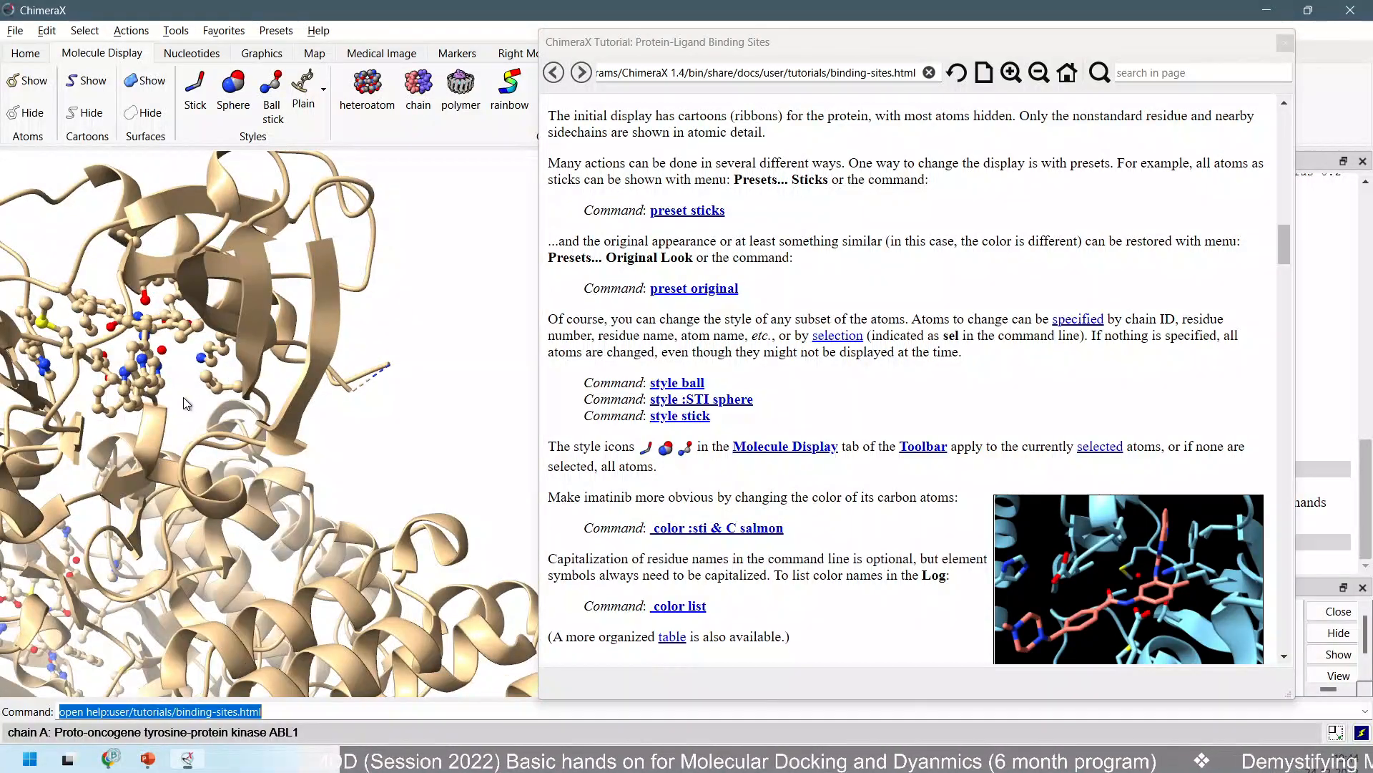
pyautogui.moveTo(185, 396); pyautogui.dragTo(337, 307, button='right')
pyautogui.scroll(5, 337, 307)
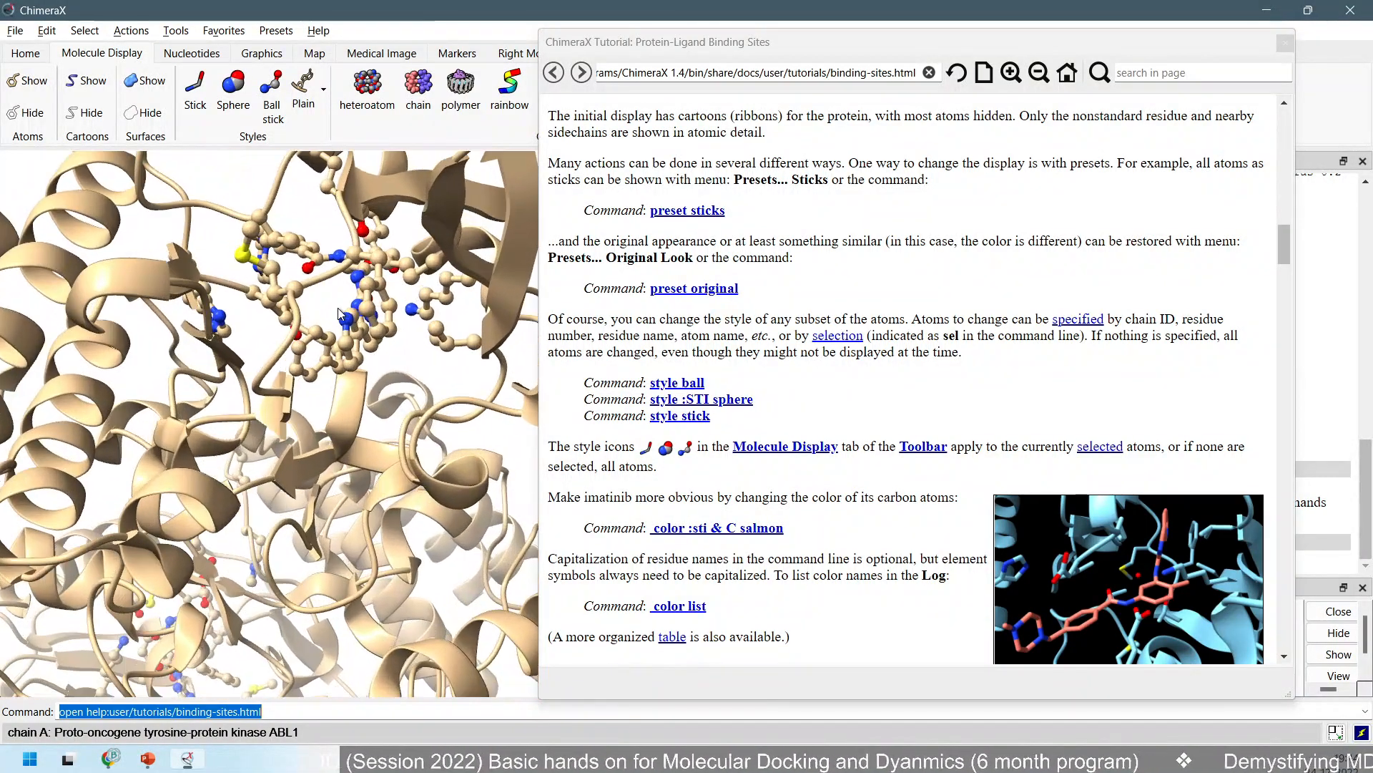
pyautogui.scroll(-3, 356, 275)
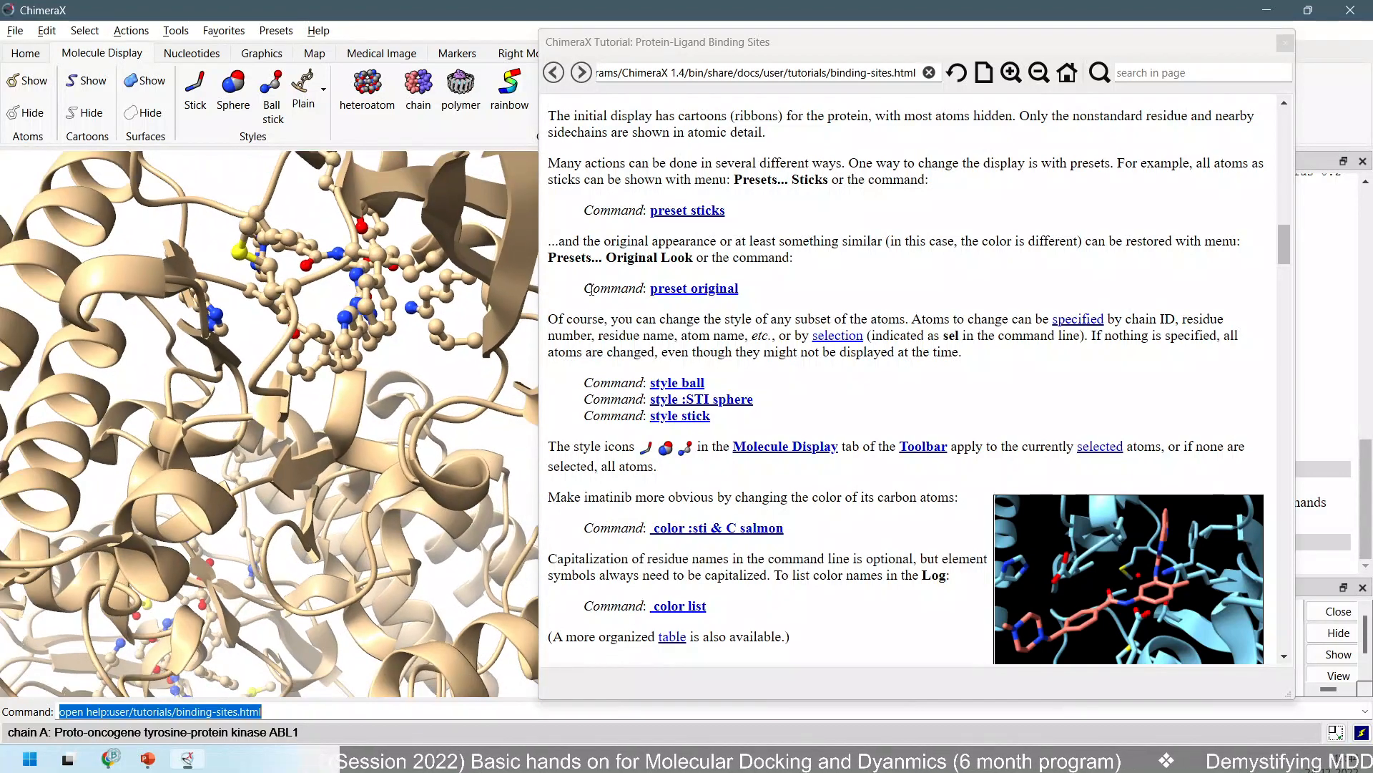
# Compare the atom styles at the binding site by running the tutorial's "preset original" link and reapplying "style ball".
pyautogui.click(682, 291)
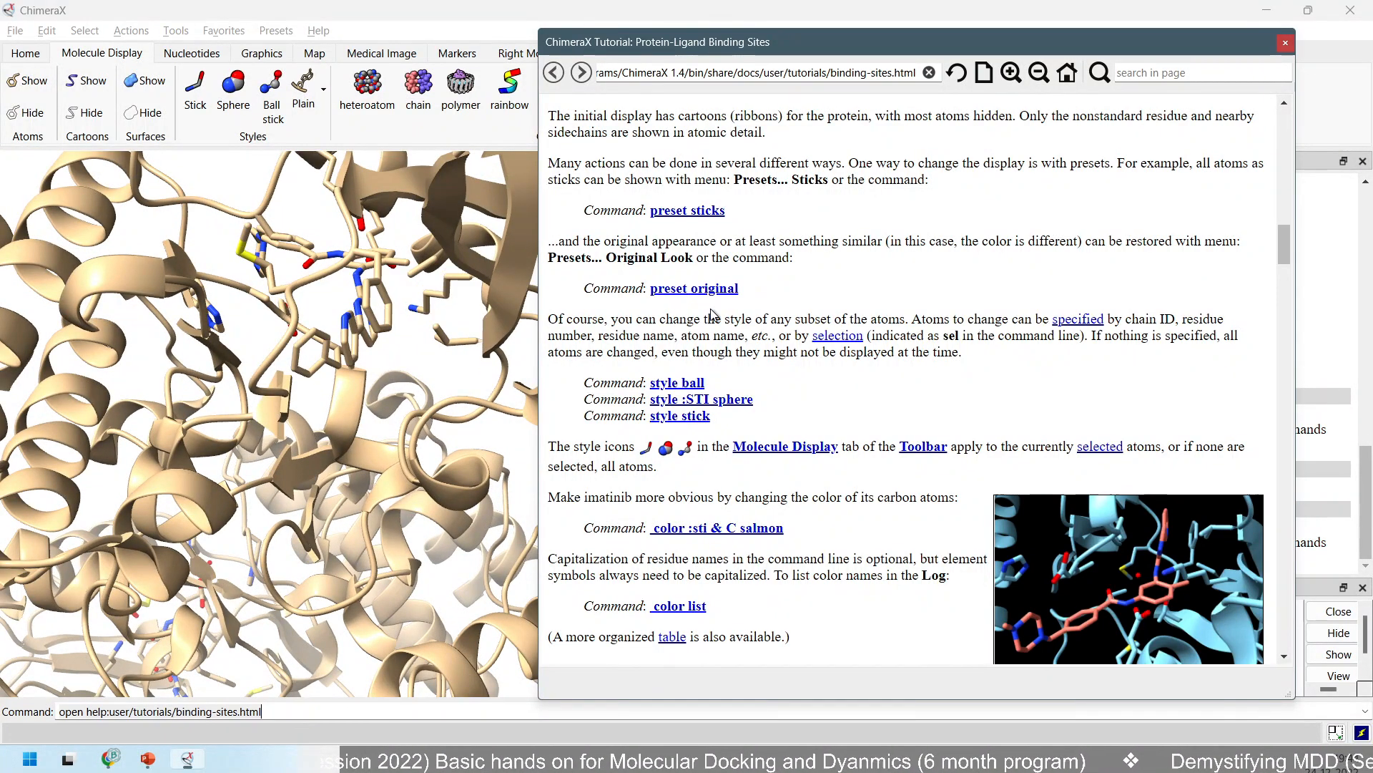
pyautogui.click(676, 385)
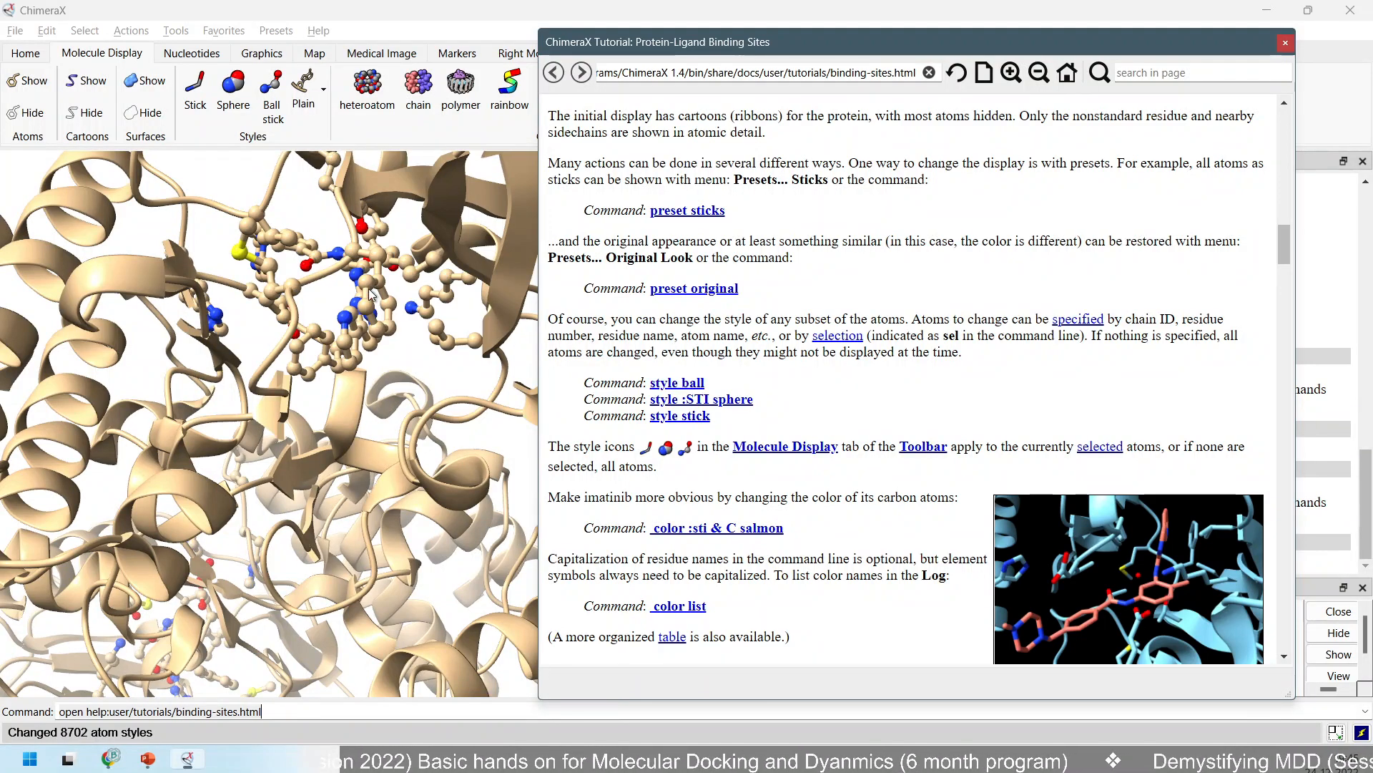
pyautogui.scroll(-1, 266, 259)
pyautogui.scroll(3, 271, 253)
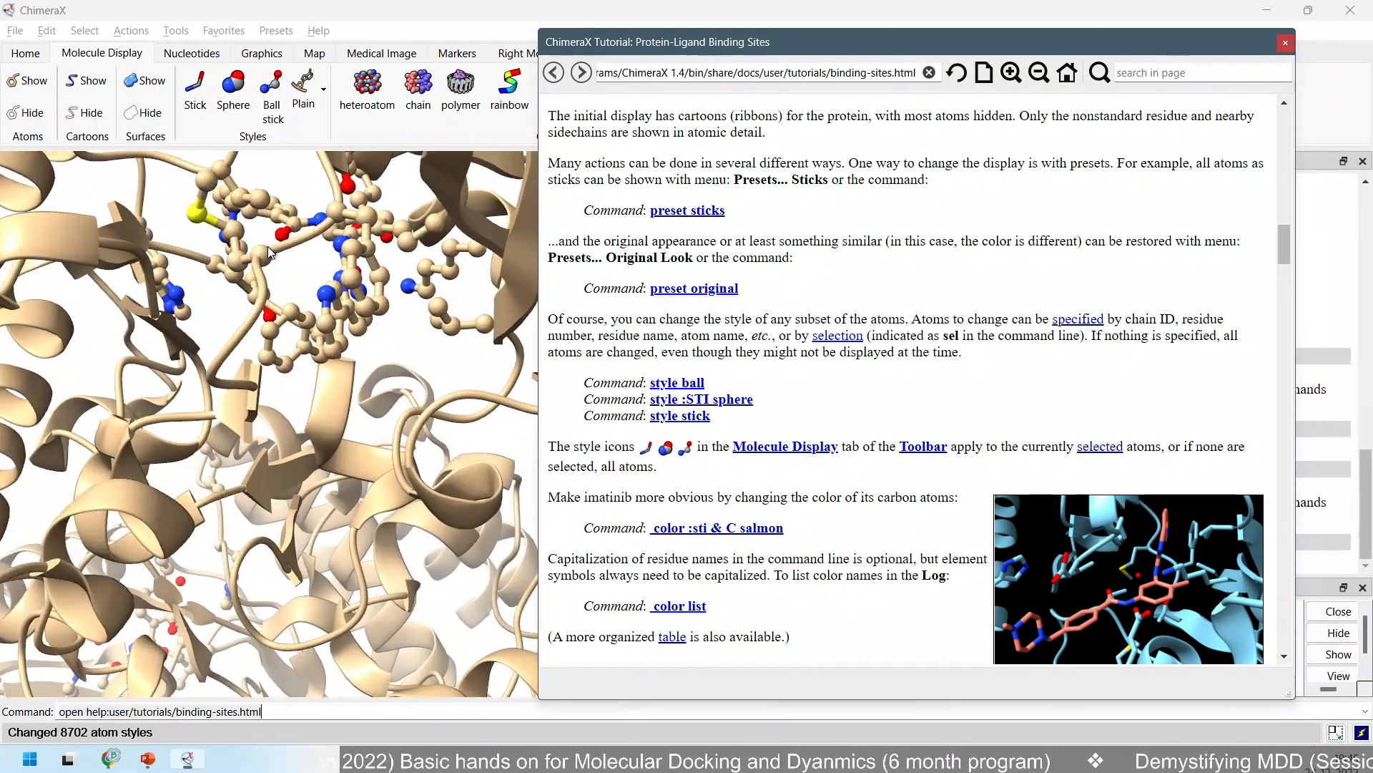
pyautogui.scroll(1, 279, 266)
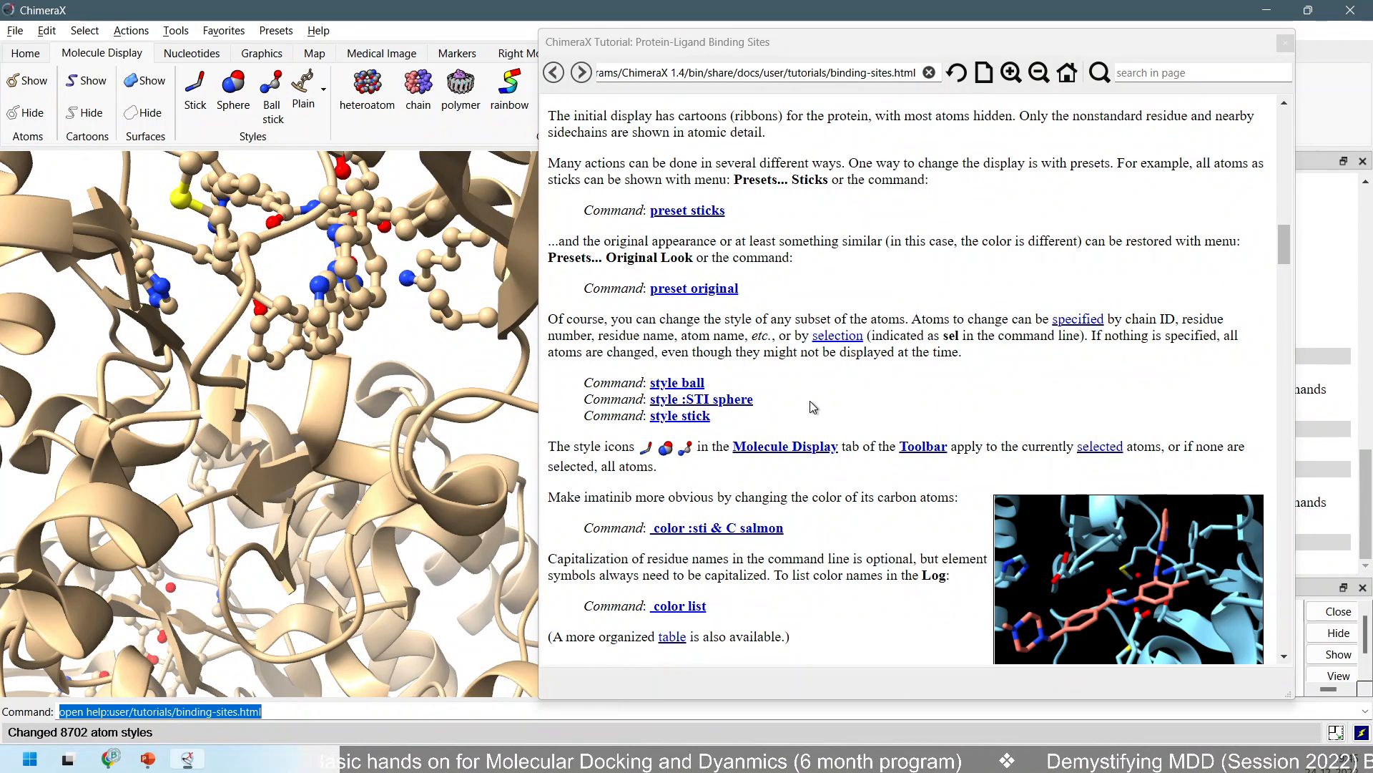
pyautogui.scroll(-8, 286, 426)
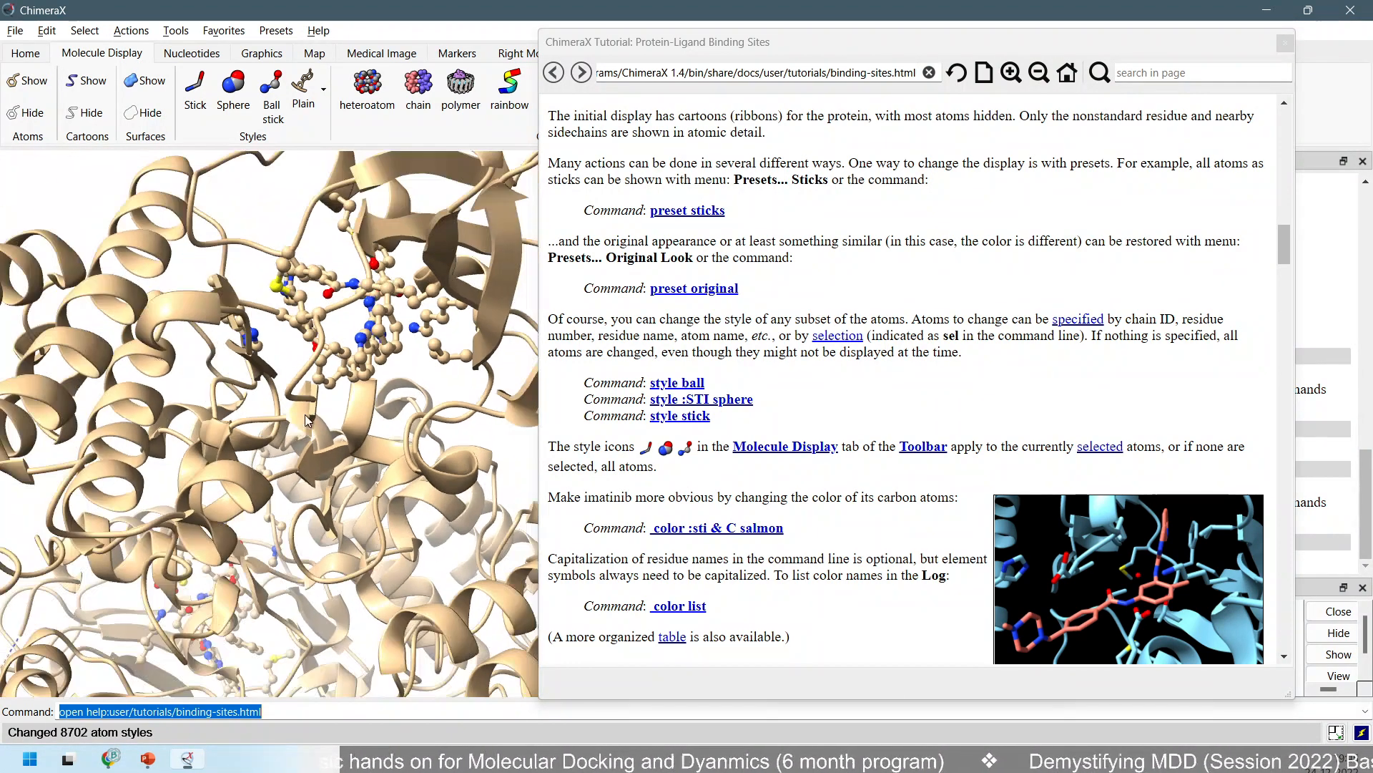
pyautogui.moveTo(318, 561); pyautogui.dragTo(307, 523)
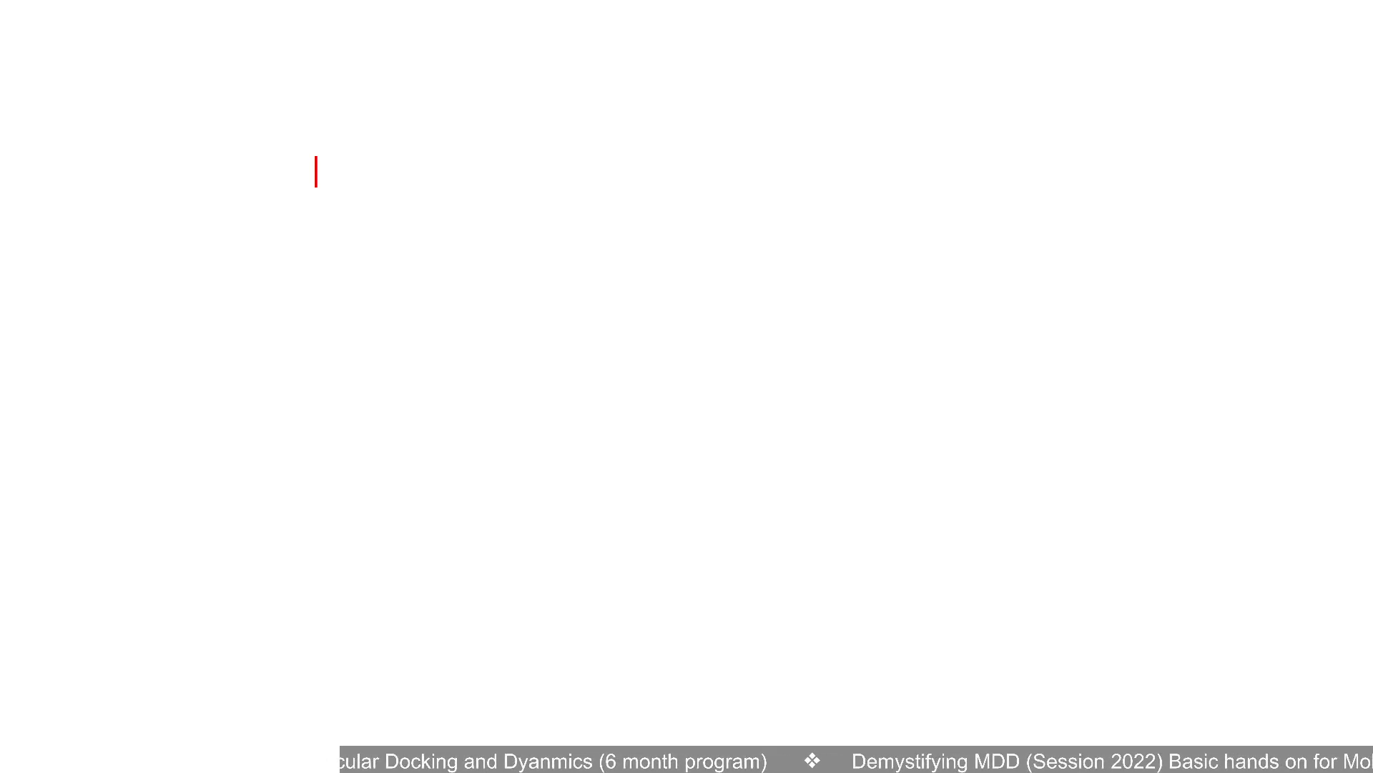
# Write the specifier notes "# for model" and ": residues number or name" on separate lines of the blank annotation screen.
pyautogui.write('#')
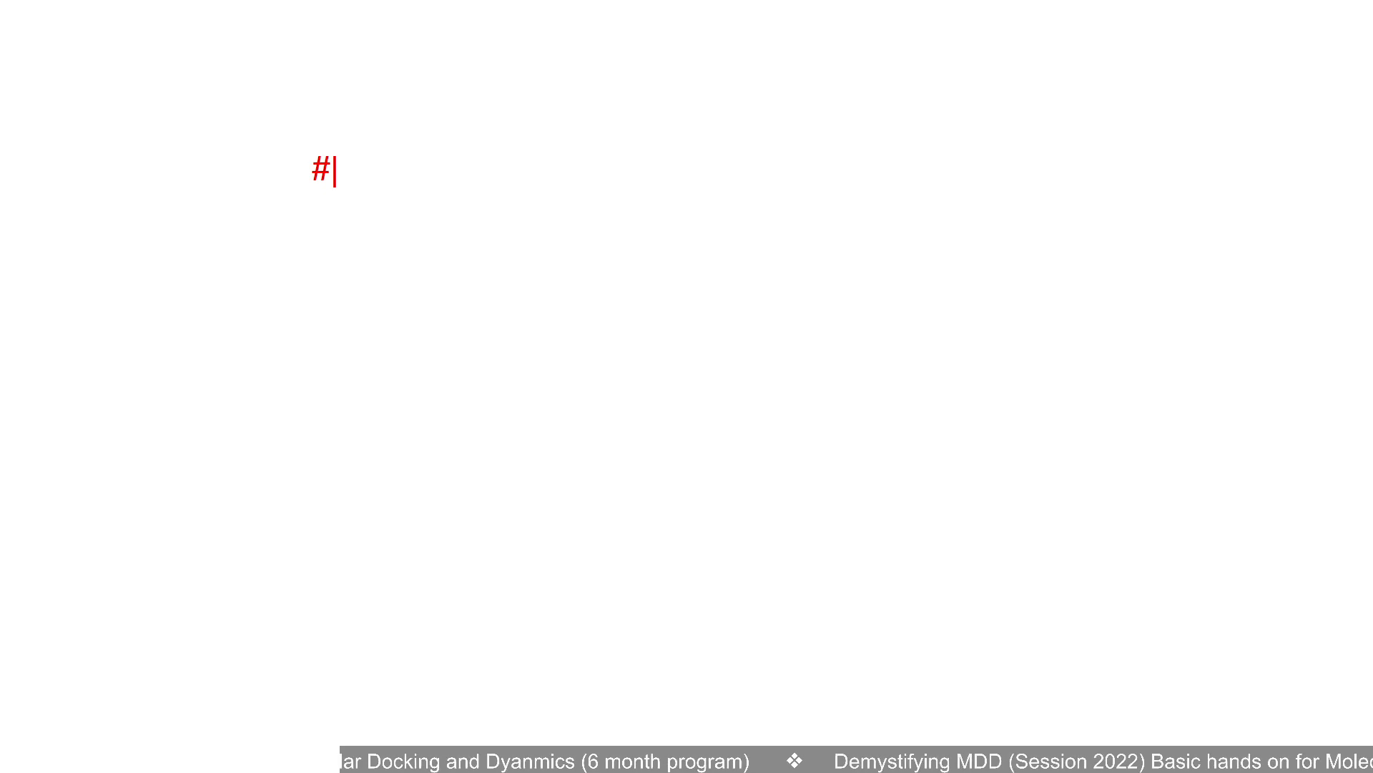
pyautogui.write(' for model')
pyautogui.press('Return')
pyautogui.write(': ')
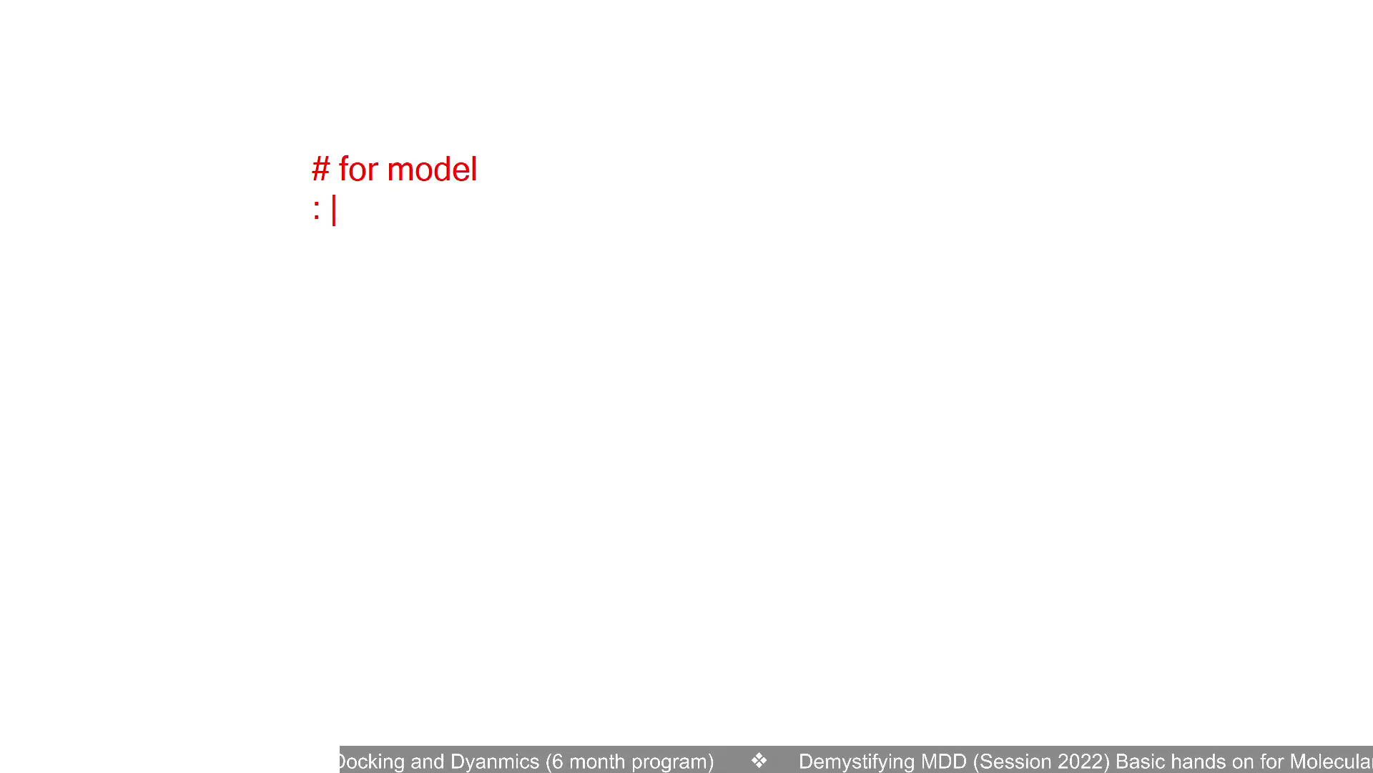
pyautogui.write('residu')
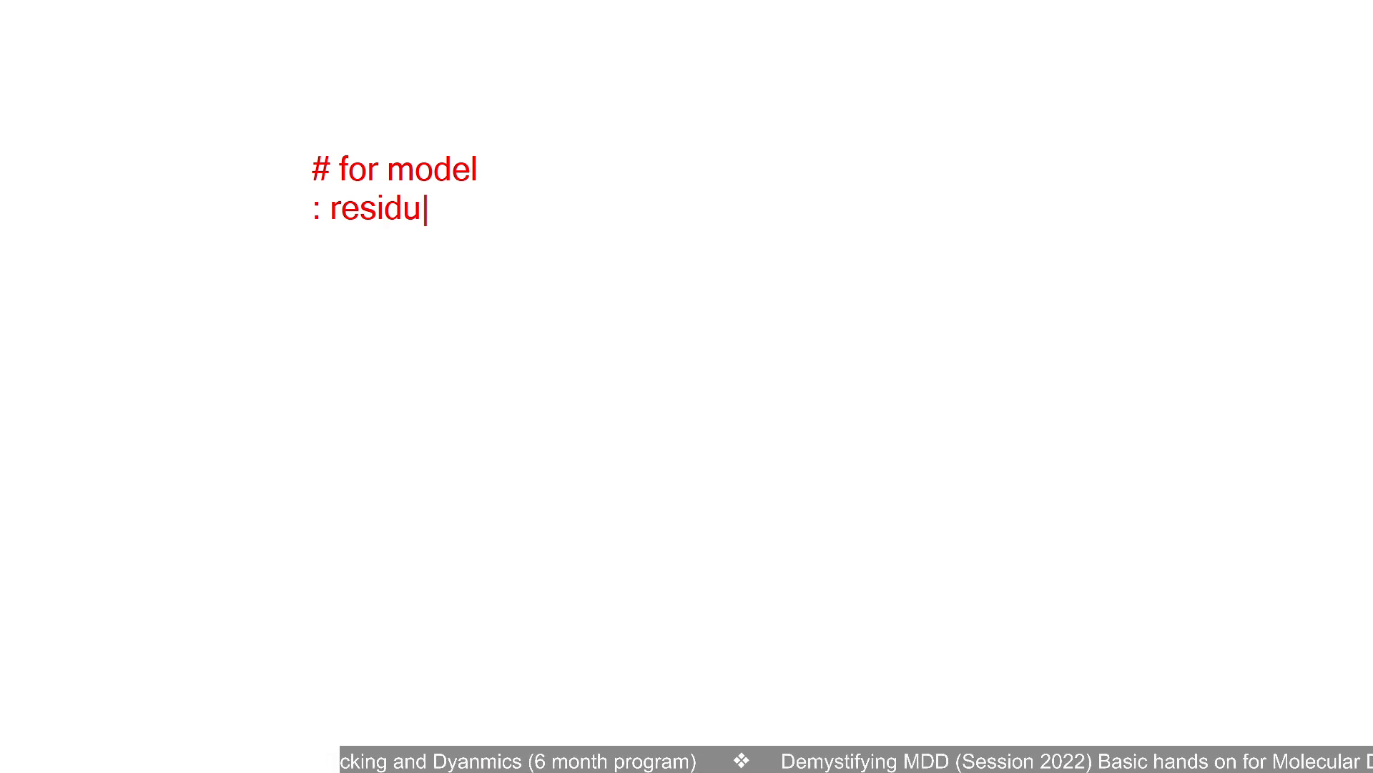
pyautogui.write('es   number or name')
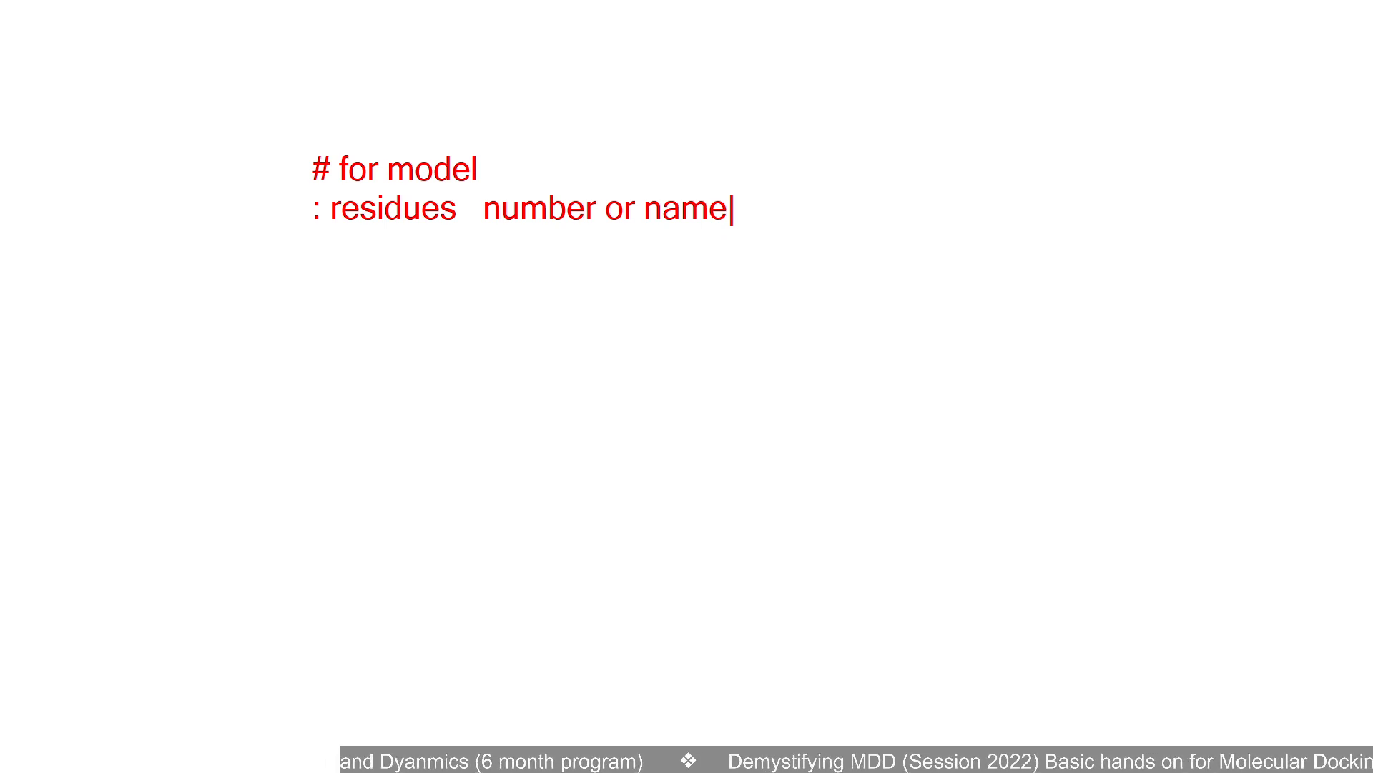
pyautogui.press('Return')
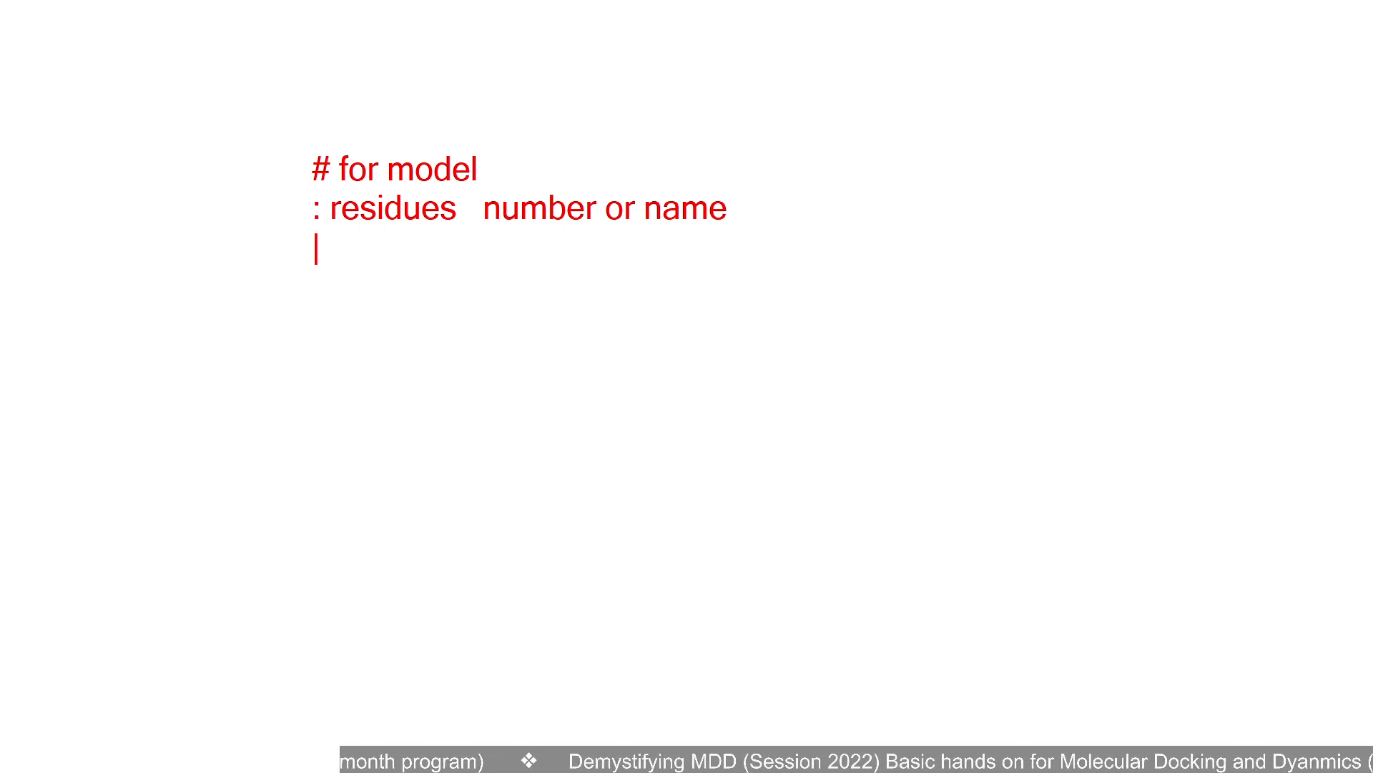
# Add the note "@ to specify atoms" below the residue line and return from the annotation screen to the structure.
pyautogui.write('@ ato')
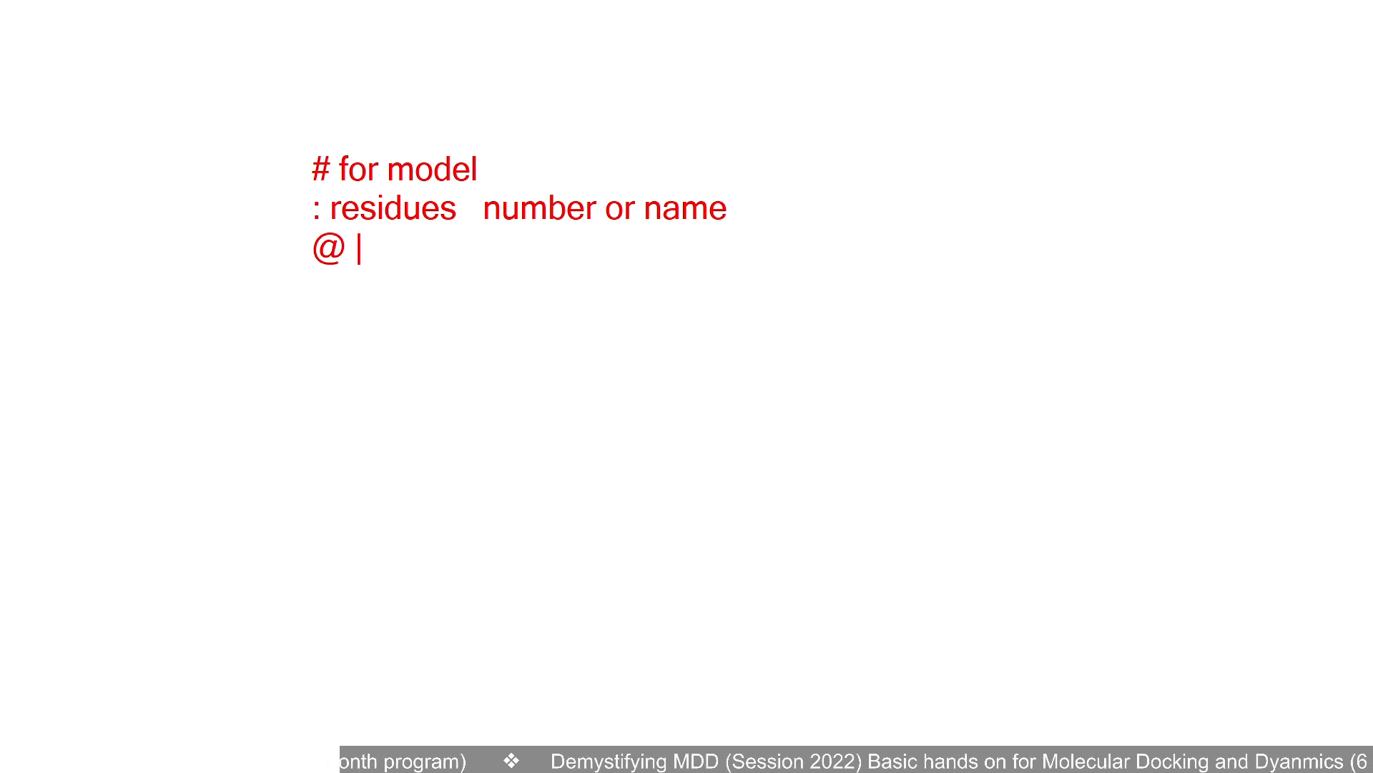
pyautogui.press('BackSpace')
pyautogui.press('BackSpace')
pyautogui.press('BackSpace')
pyautogui.write('to specify atons')
pyautogui.press('BackSpace')
pyautogui.press('BackSpace')
pyautogui.write('ms')
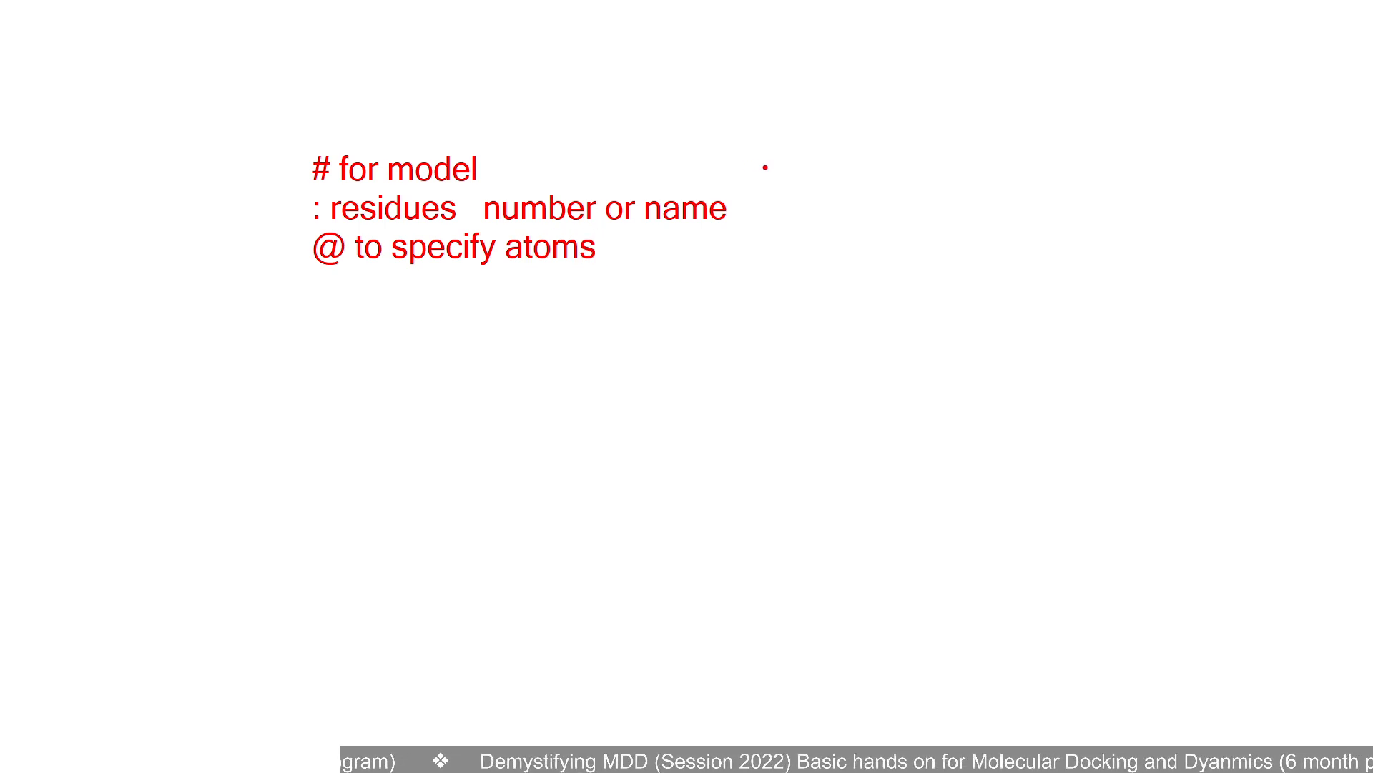
pyautogui.press('Escape')
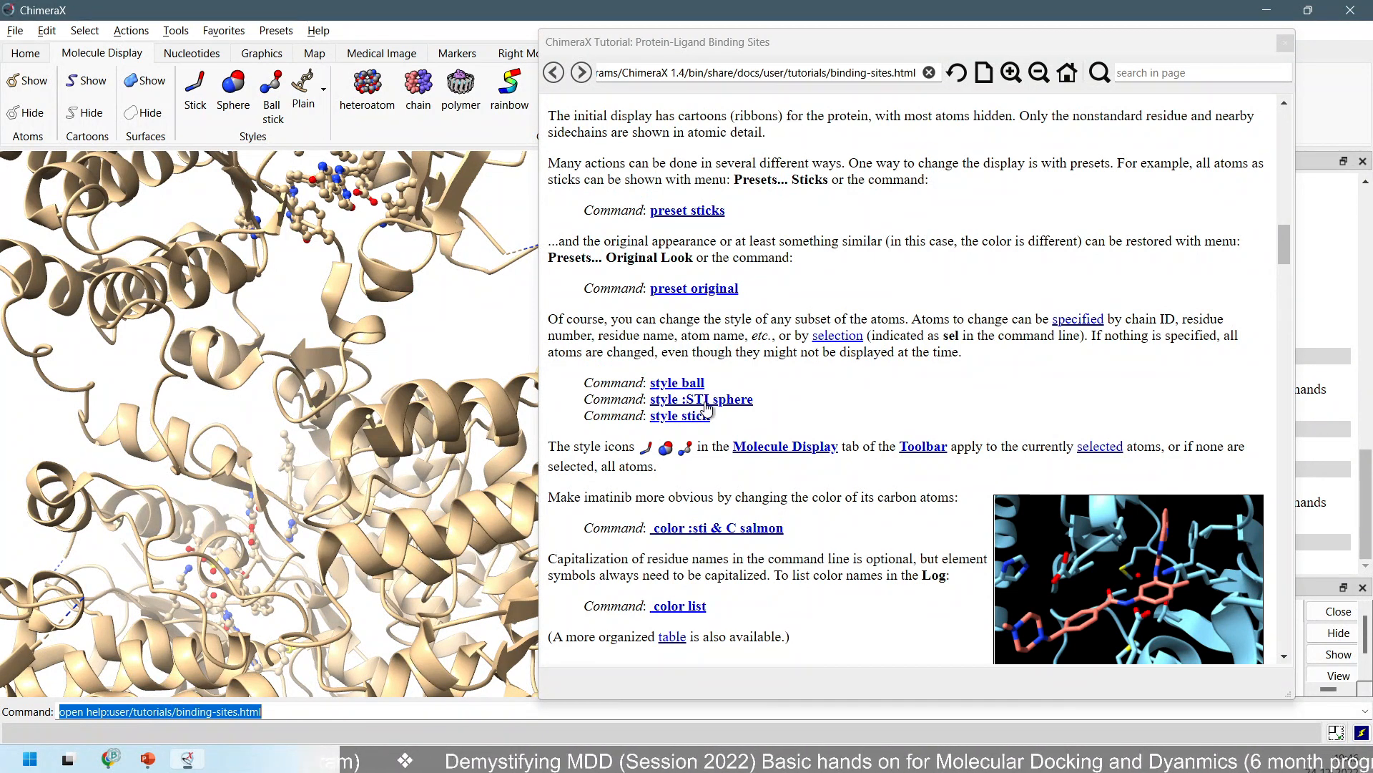
# Show the STI ligands as spheres with the tutorial's "style :STI sphere" command link.
pyautogui.moveTo(726, 404); pyautogui.dragTo(754, 452)
pyautogui.scroll(-3, 325, 365)
pyautogui.scroll(-3, 326, 364)
pyautogui.moveTo(345, 480)
pyautogui.mouseDown()
pyautogui.moveTo(369, 408)
pyautogui.moveTo(290, 332)
pyautogui.moveTo(328, 491)
pyautogui.mouseUp()
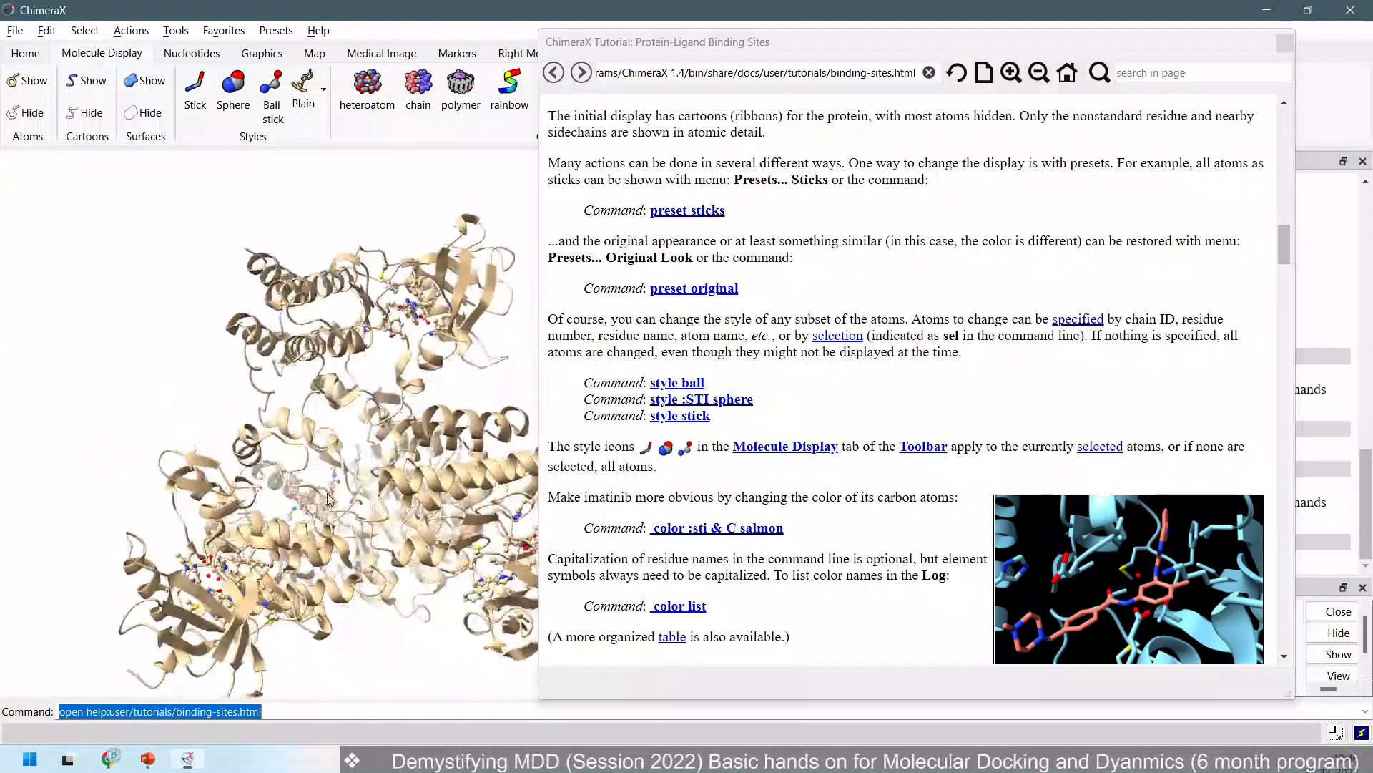
pyautogui.click(727, 403)
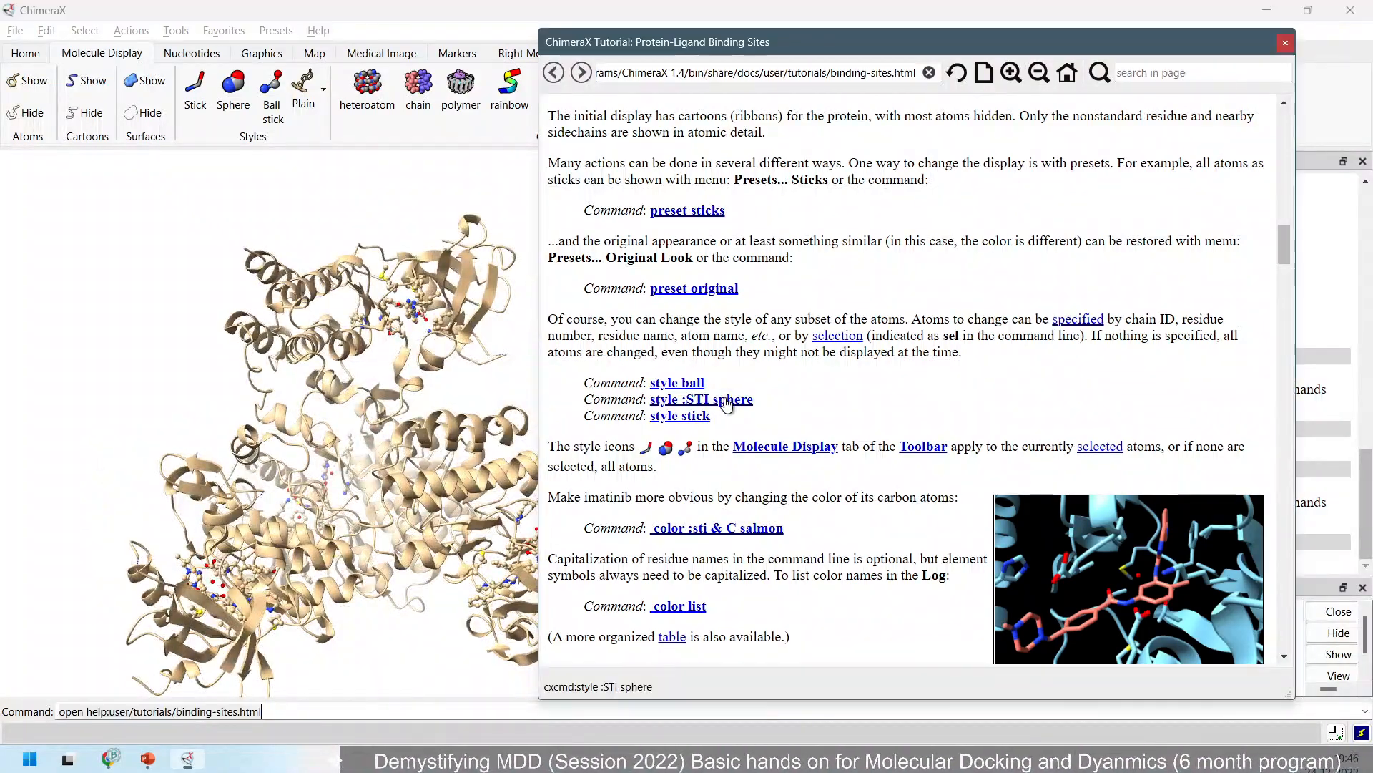
pyautogui.scroll(-3, 413, 370)
pyautogui.moveTo(408, 531); pyautogui.dragTo(346, 336)
pyautogui.scroll(3, 259, 434)
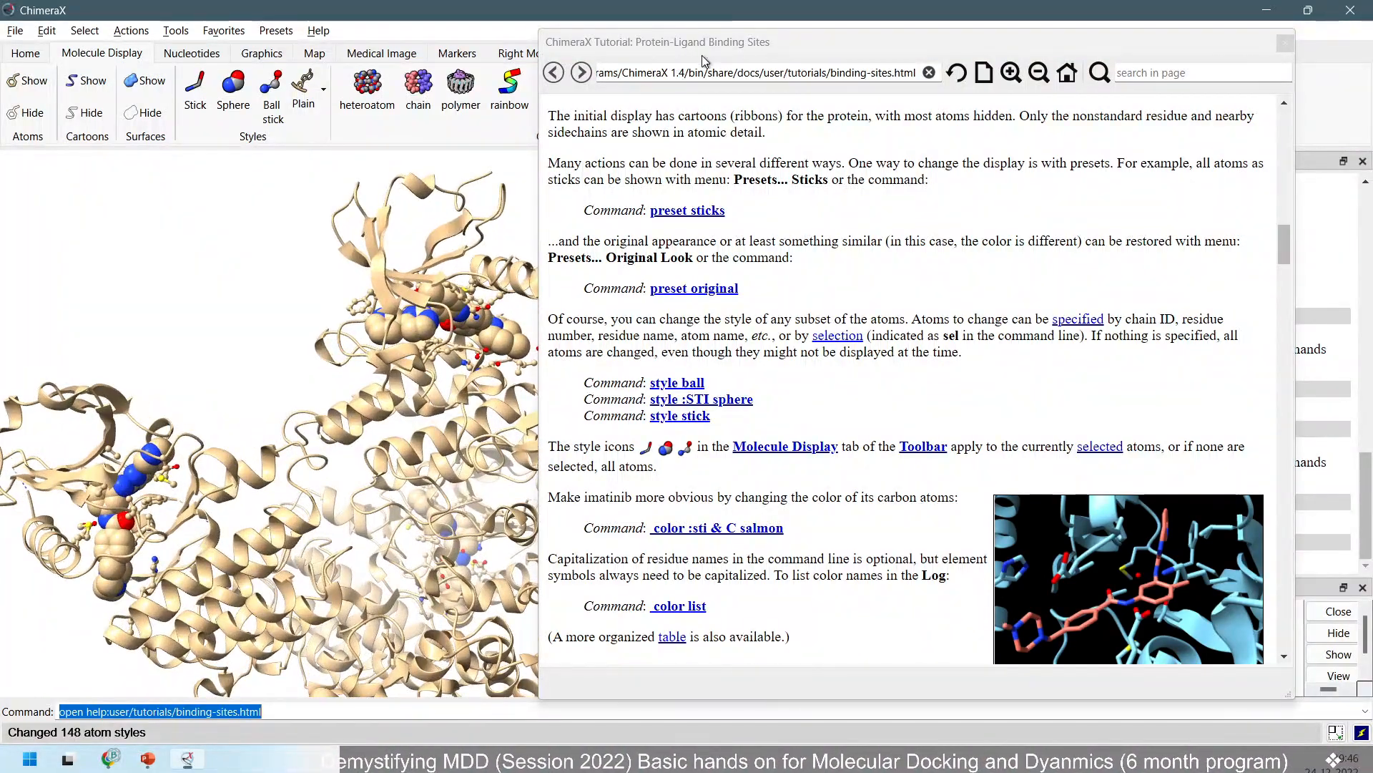
# Move the tutorial window aside to uncover more of the structure and inspect the sphere-style ligands up close.
pyautogui.moveTo(703, 43); pyautogui.dragTo(817, 52)
pyautogui.moveTo(397, 377); pyautogui.dragTo(487, 363)
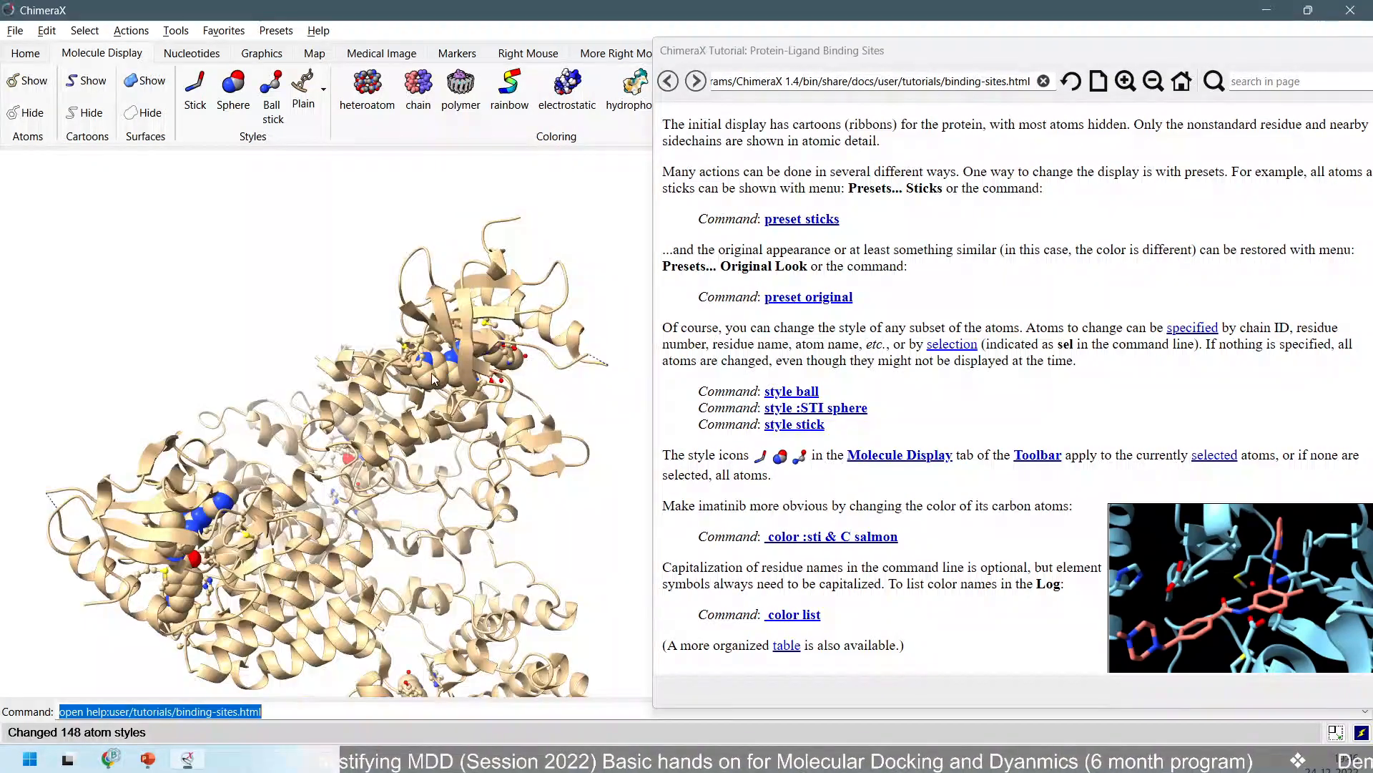
pyautogui.scroll(2, 465, 366)
pyautogui.scroll(5, 465, 366)
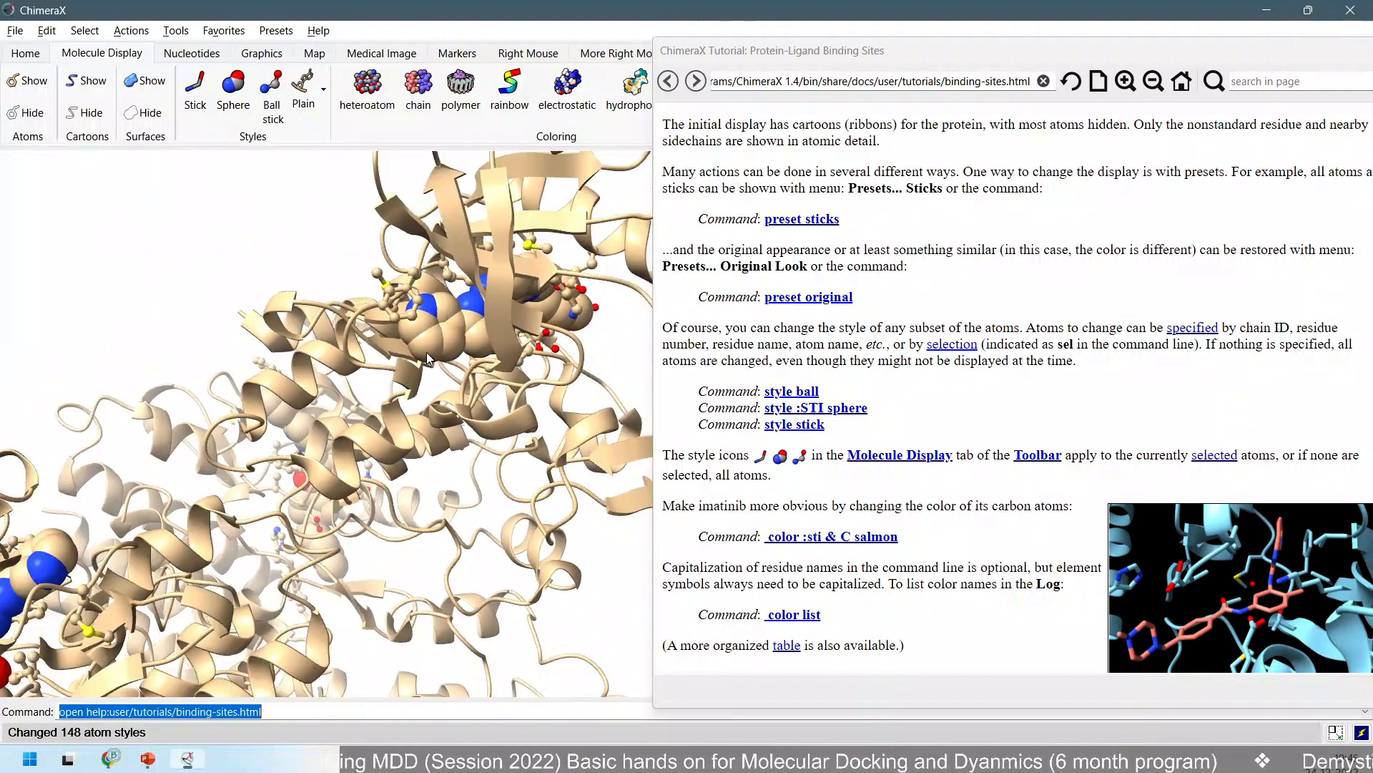
pyautogui.scroll(-1, 438, 314)
# Select the STI ligands by running the command "sel :STI" and inspect the selected residues in the structure.
pyautogui.click(308, 711)
pyautogui.moveTo(308, 711); pyautogui.dragTo(24, 708)
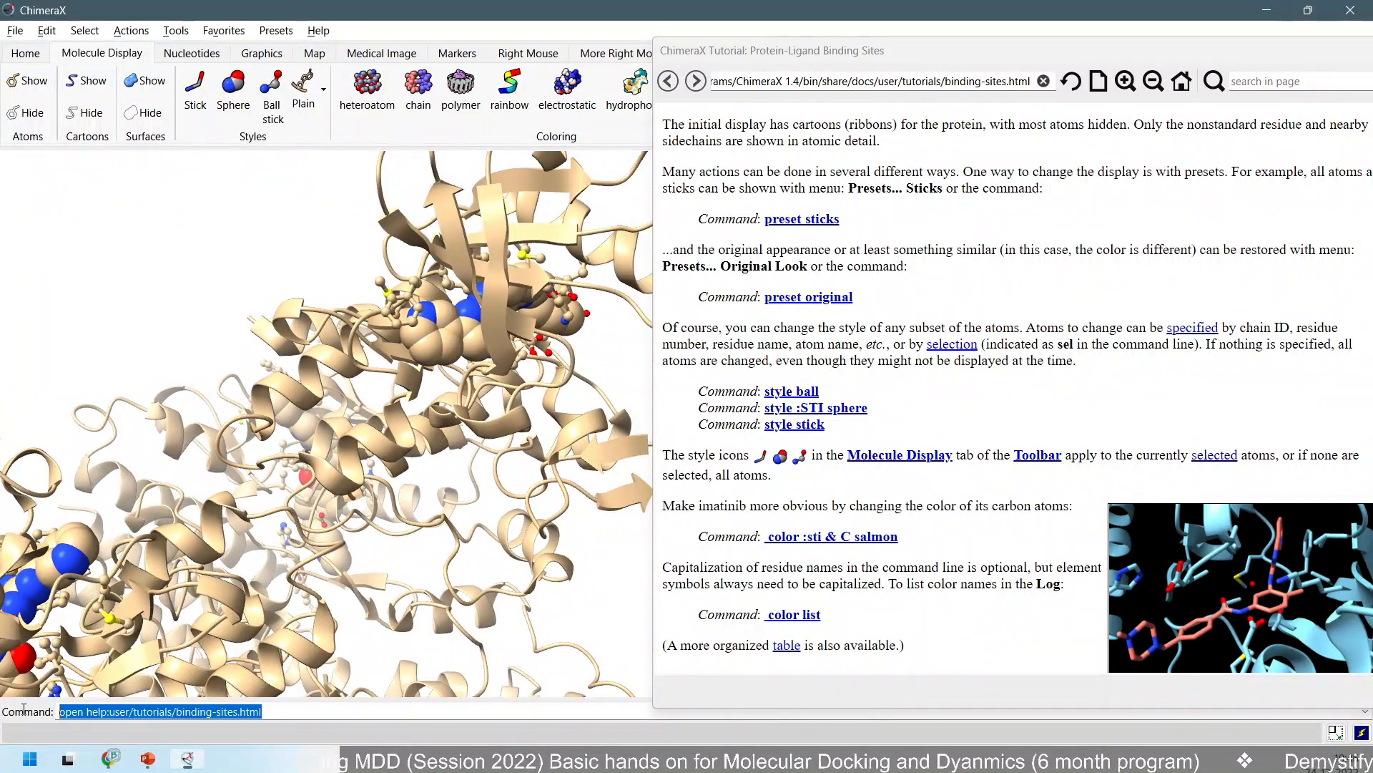
pyautogui.write('s')
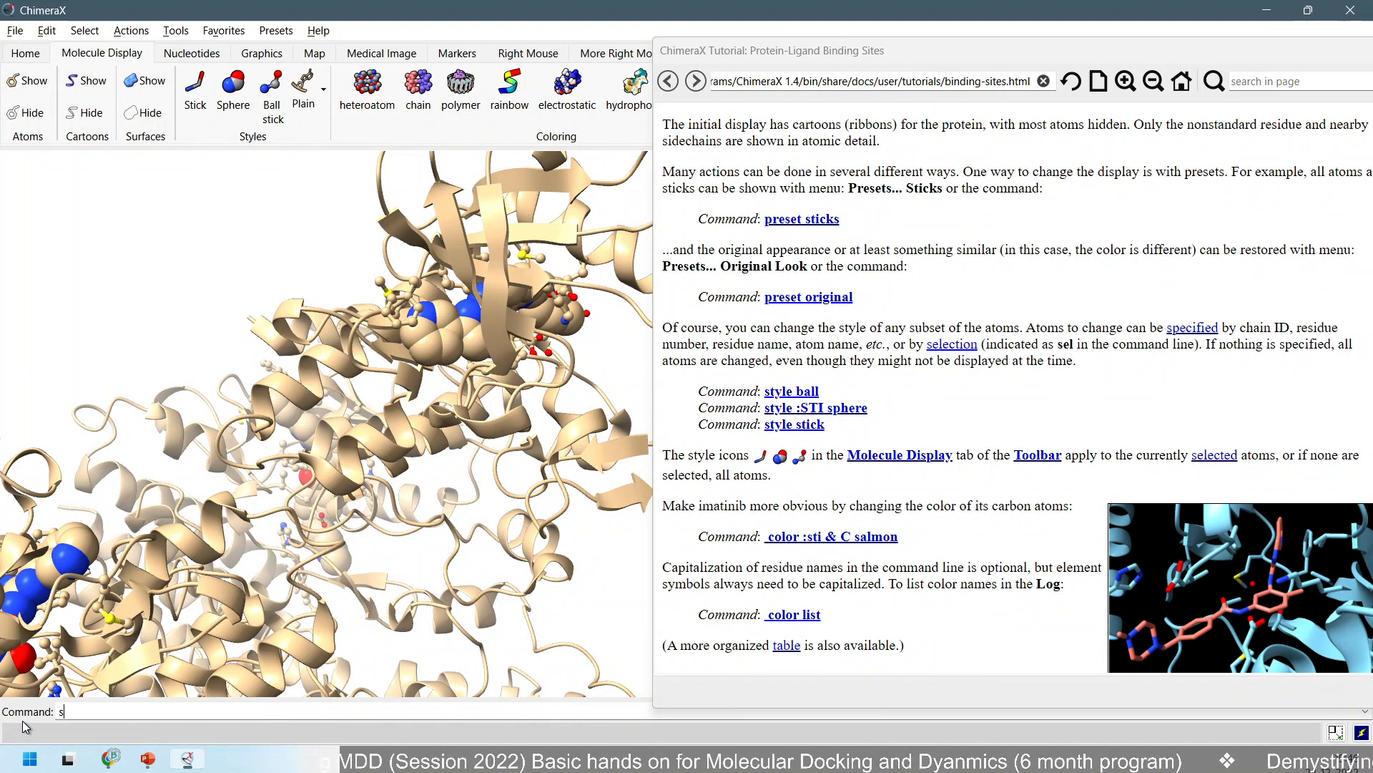
pyautogui.write('el :')
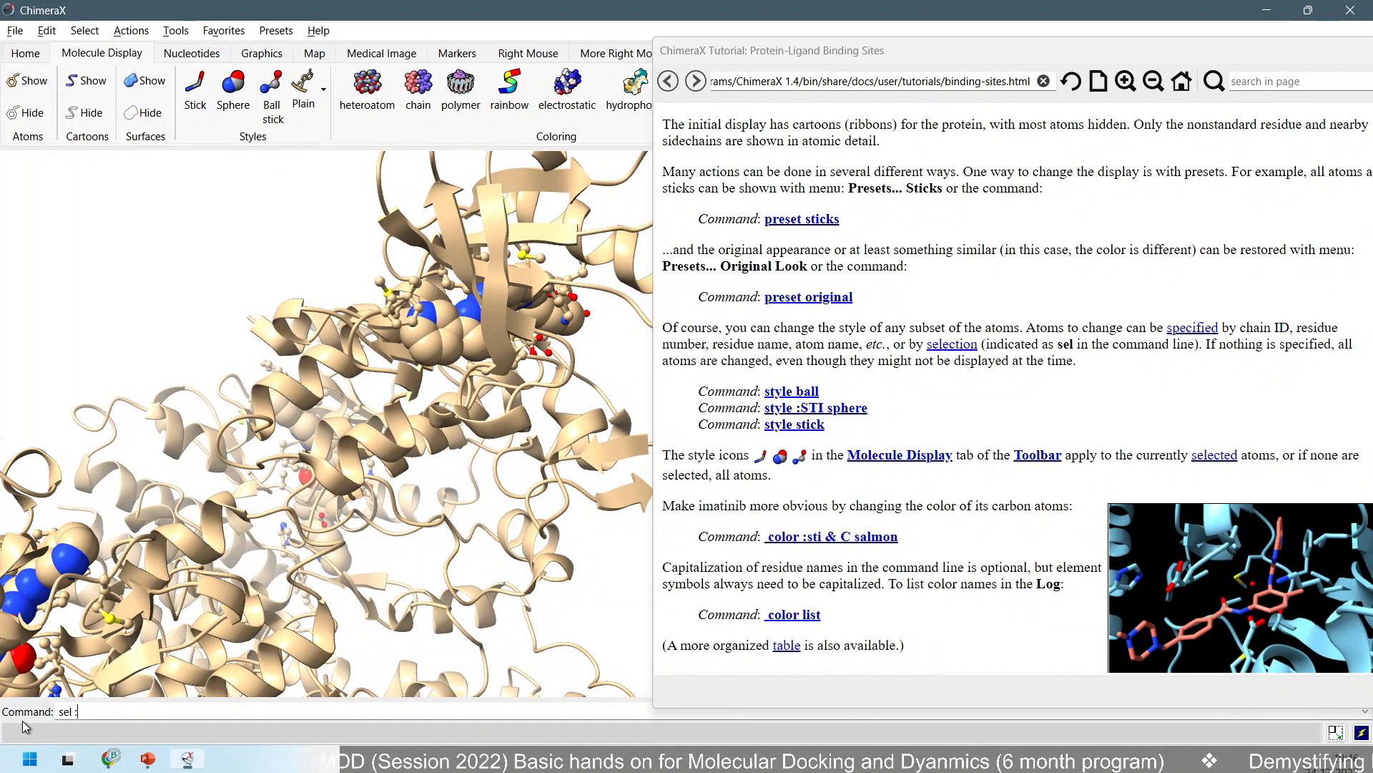
pyautogui.write('STI')
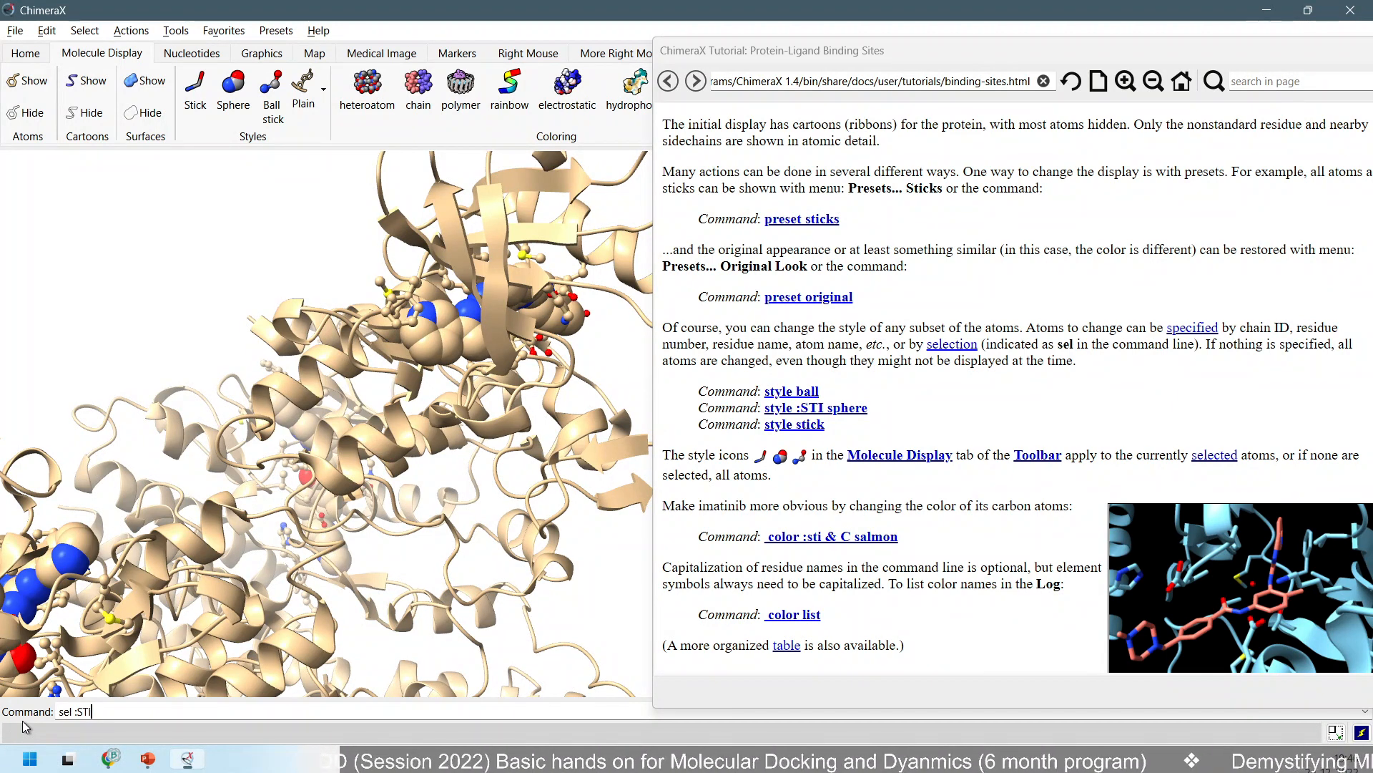
pyautogui.press('Return')
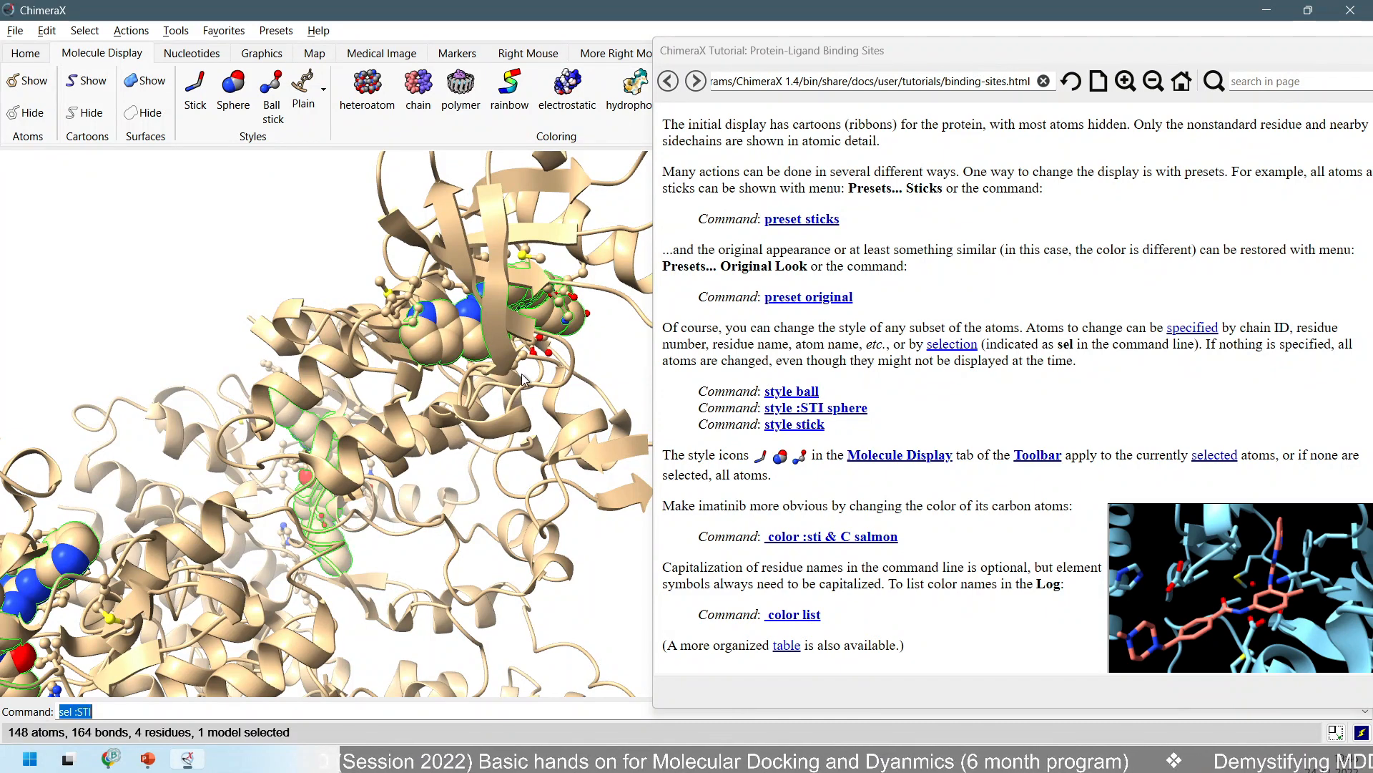
pyautogui.scroll(2, 512, 333)
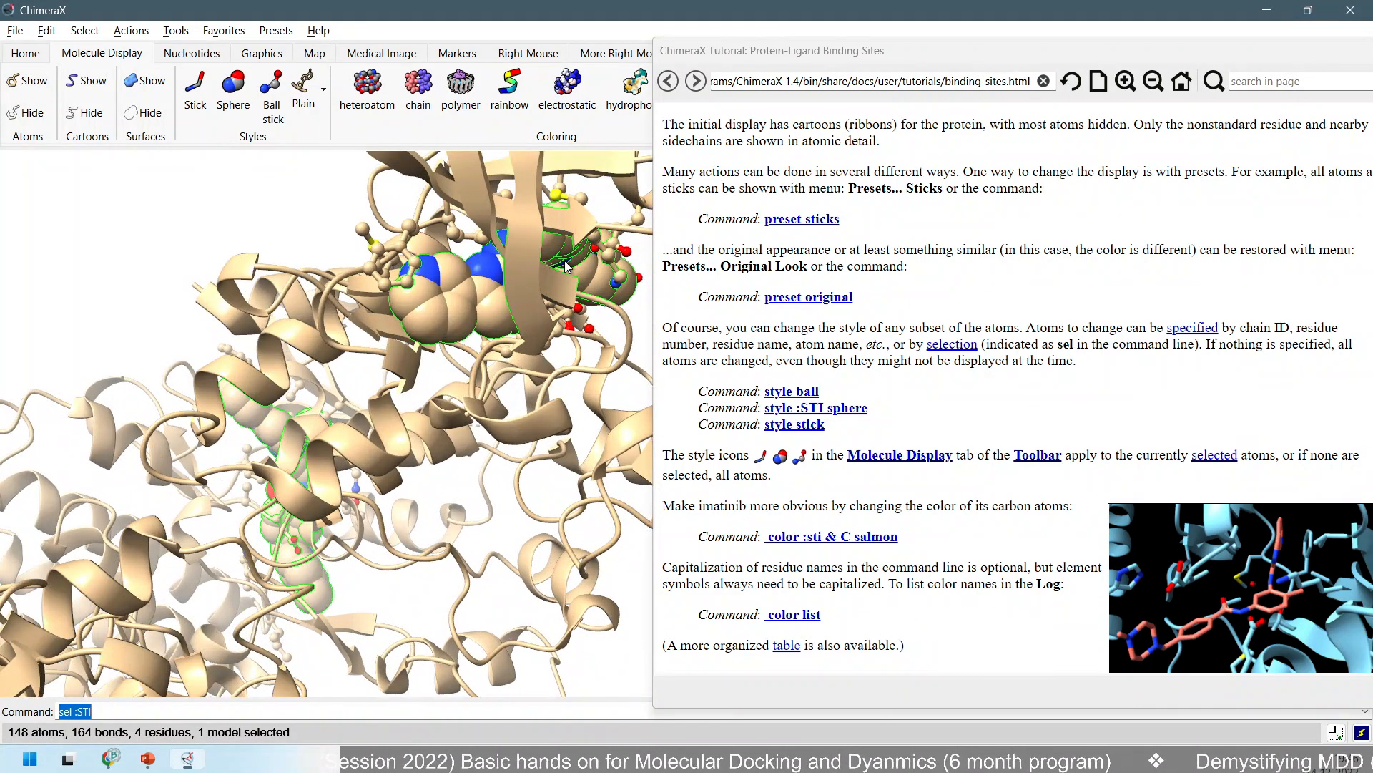
pyautogui.scroll(-1, 553, 267)
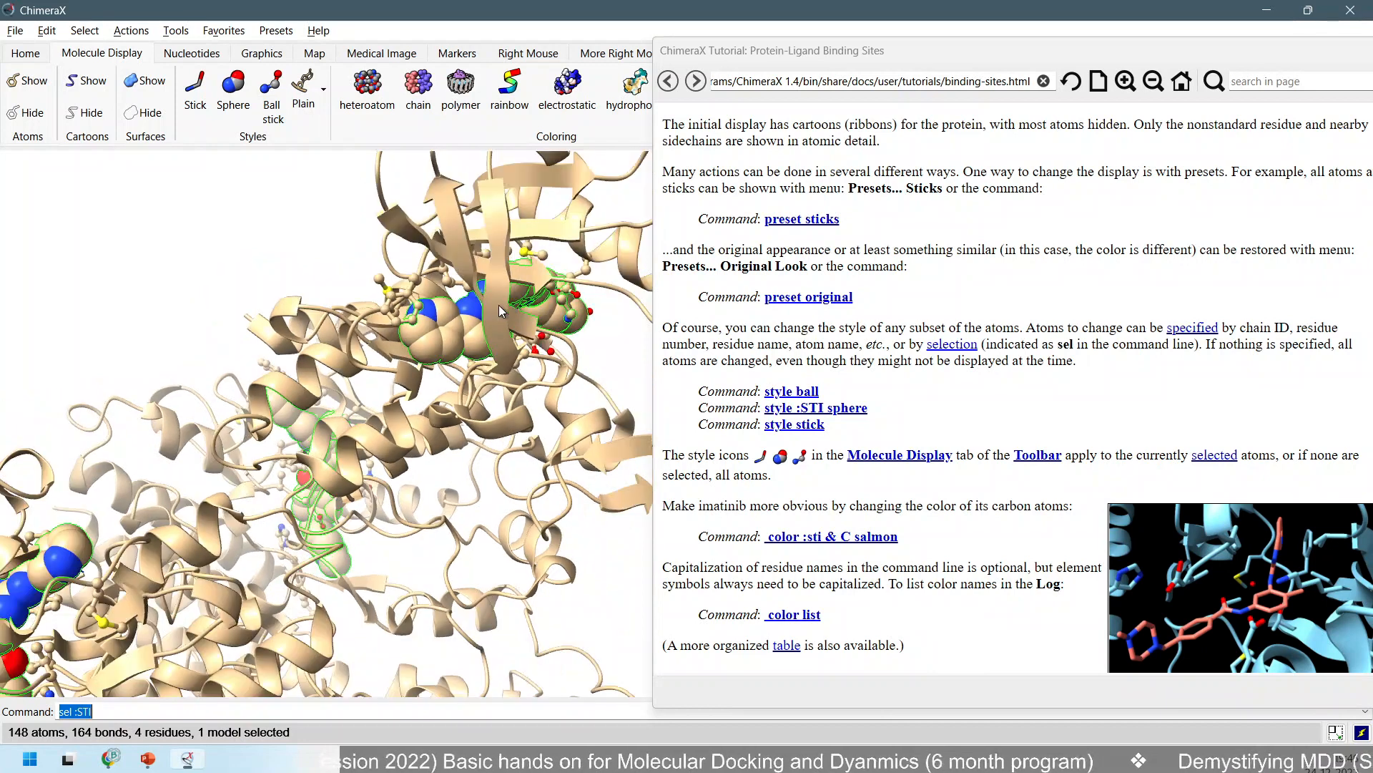
pyautogui.scroll(-3, 501, 320)
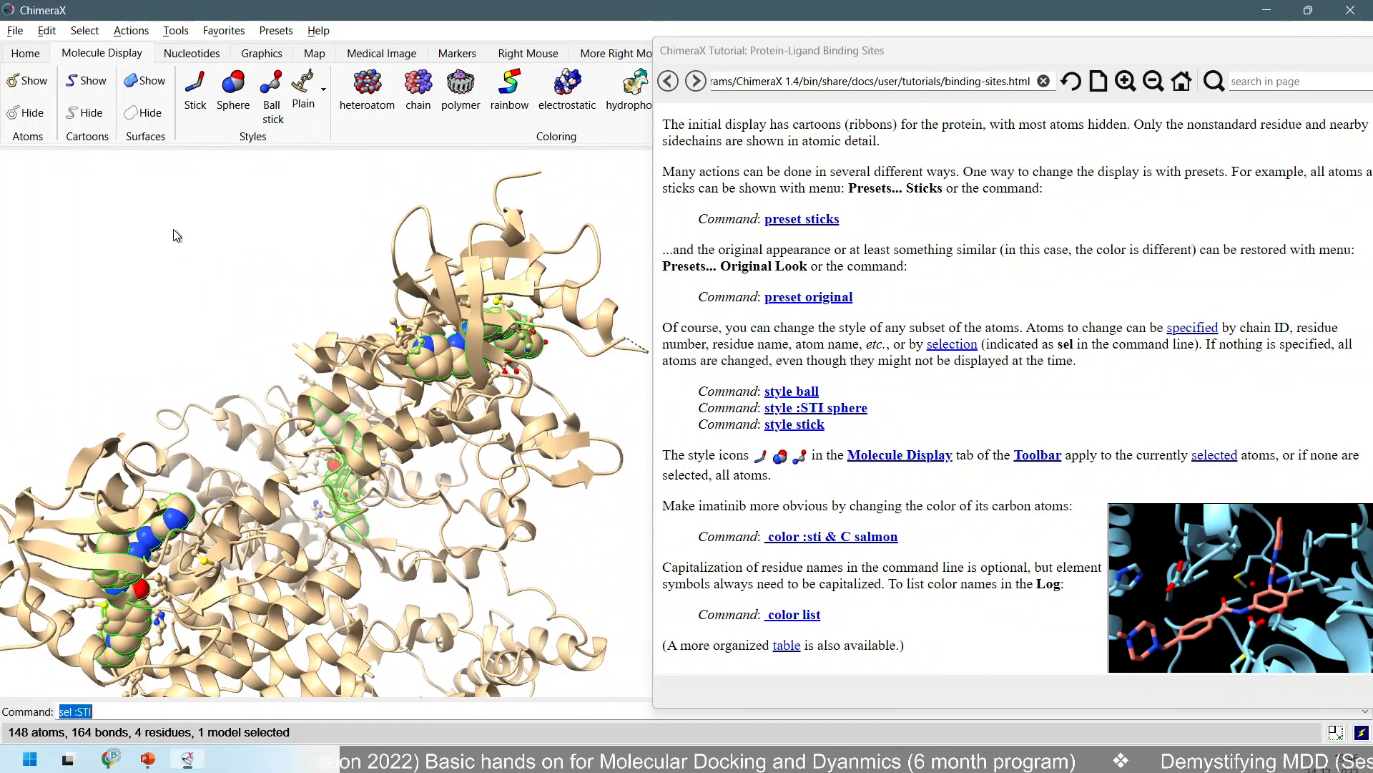
# Color the selected STI ligands red and inspect them in the whole structure.
pyautogui.click(129, 30)
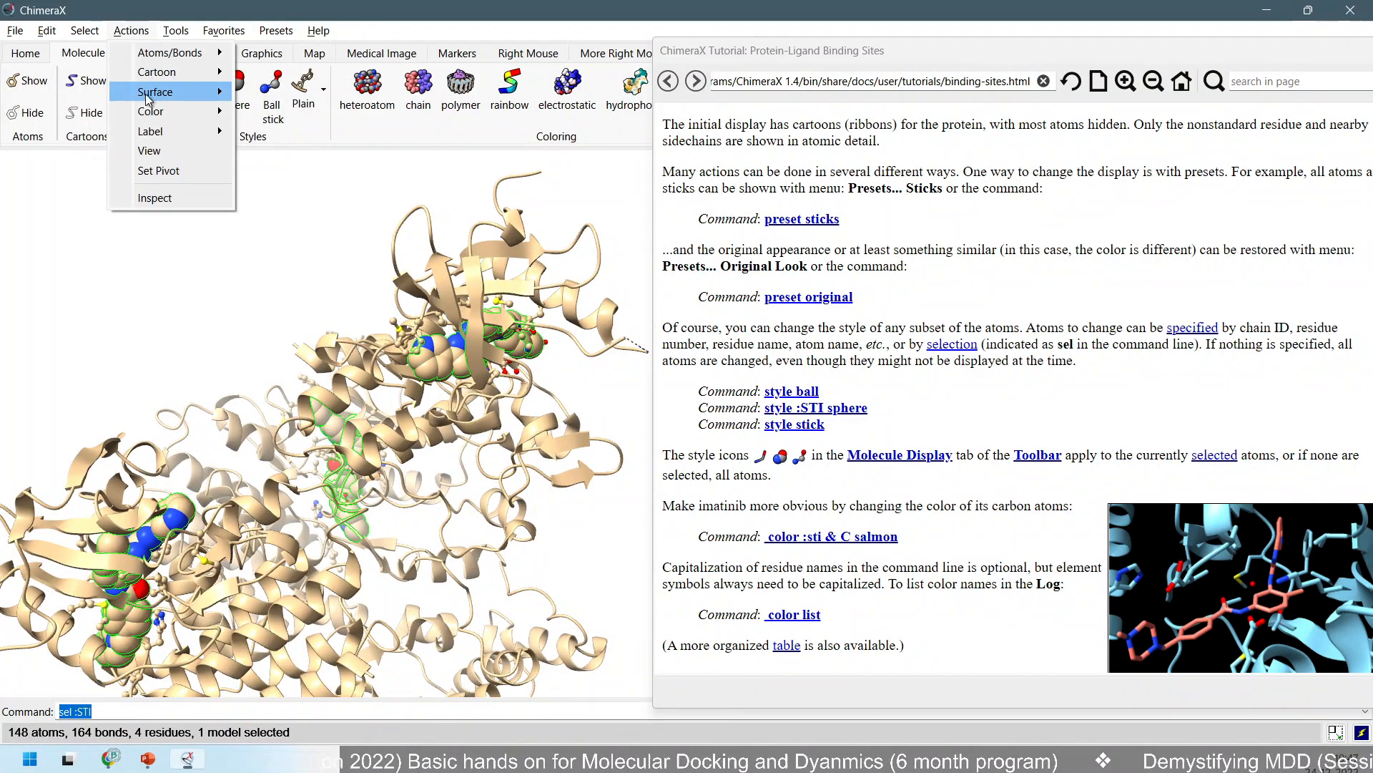
pyautogui.moveTo(156, 113)
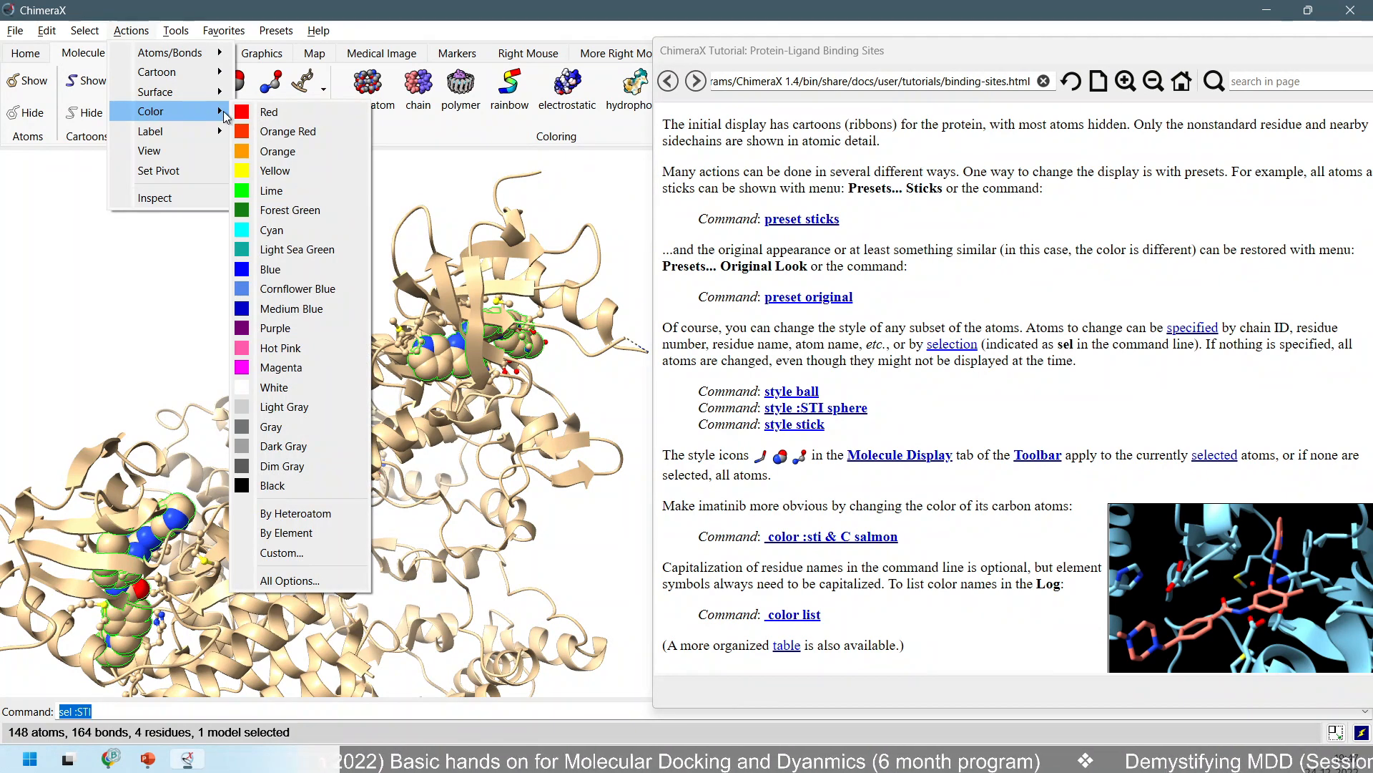
pyautogui.click(270, 112)
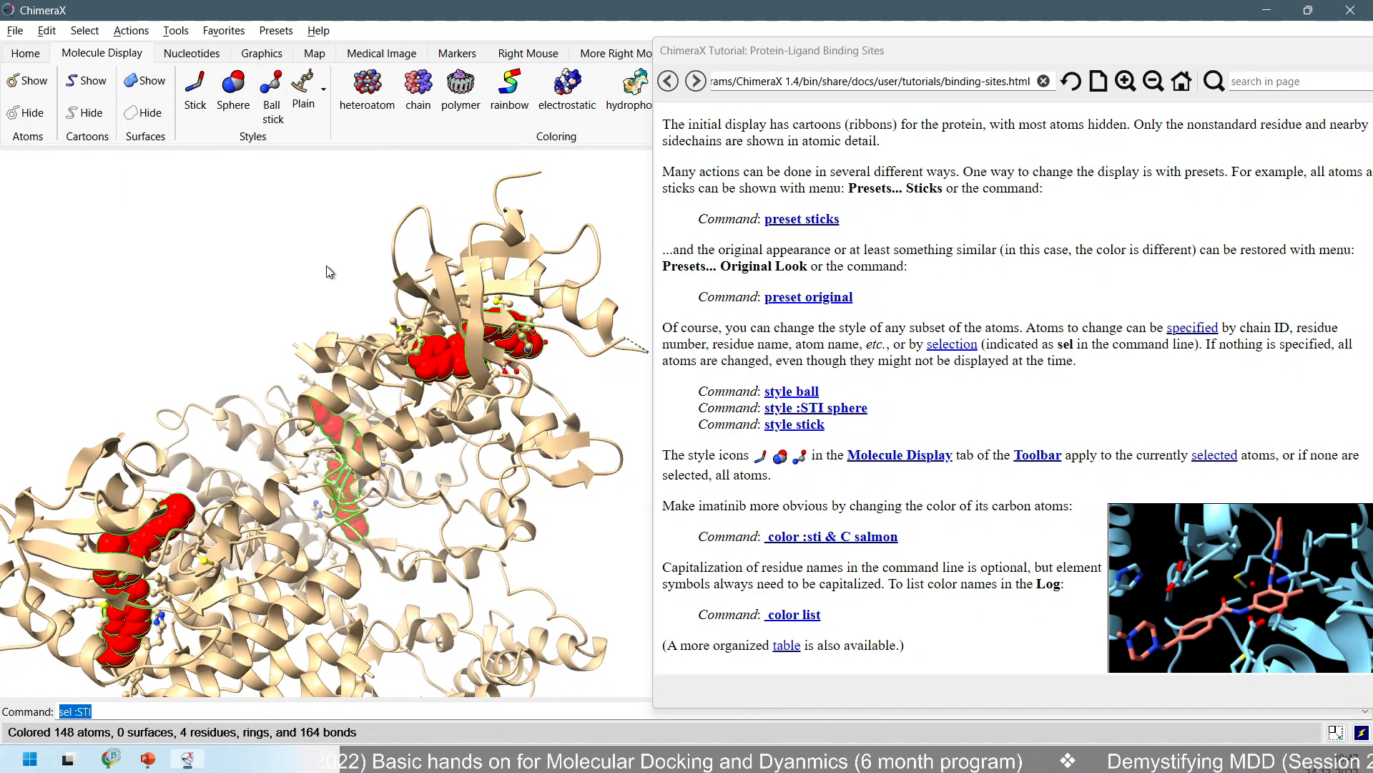
pyautogui.scroll(-4, 465, 618)
pyautogui.moveTo(466, 619); pyautogui.dragTo(516, 526)
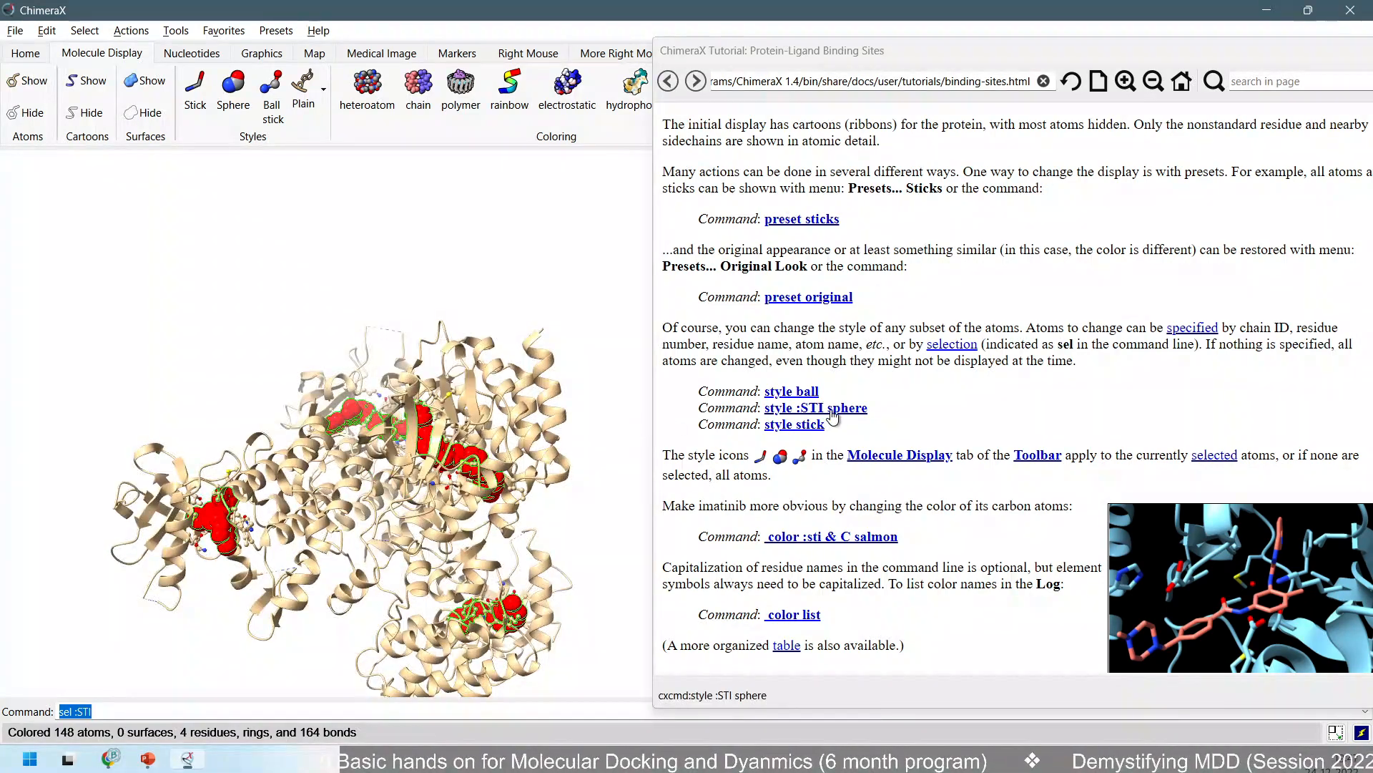
# Rerun the tutorial's "style :STI sphere" command link and inspect the red ligands in their binding sites from several angles.
pyautogui.click(794, 424)
pyautogui.scroll(5, 383, 501)
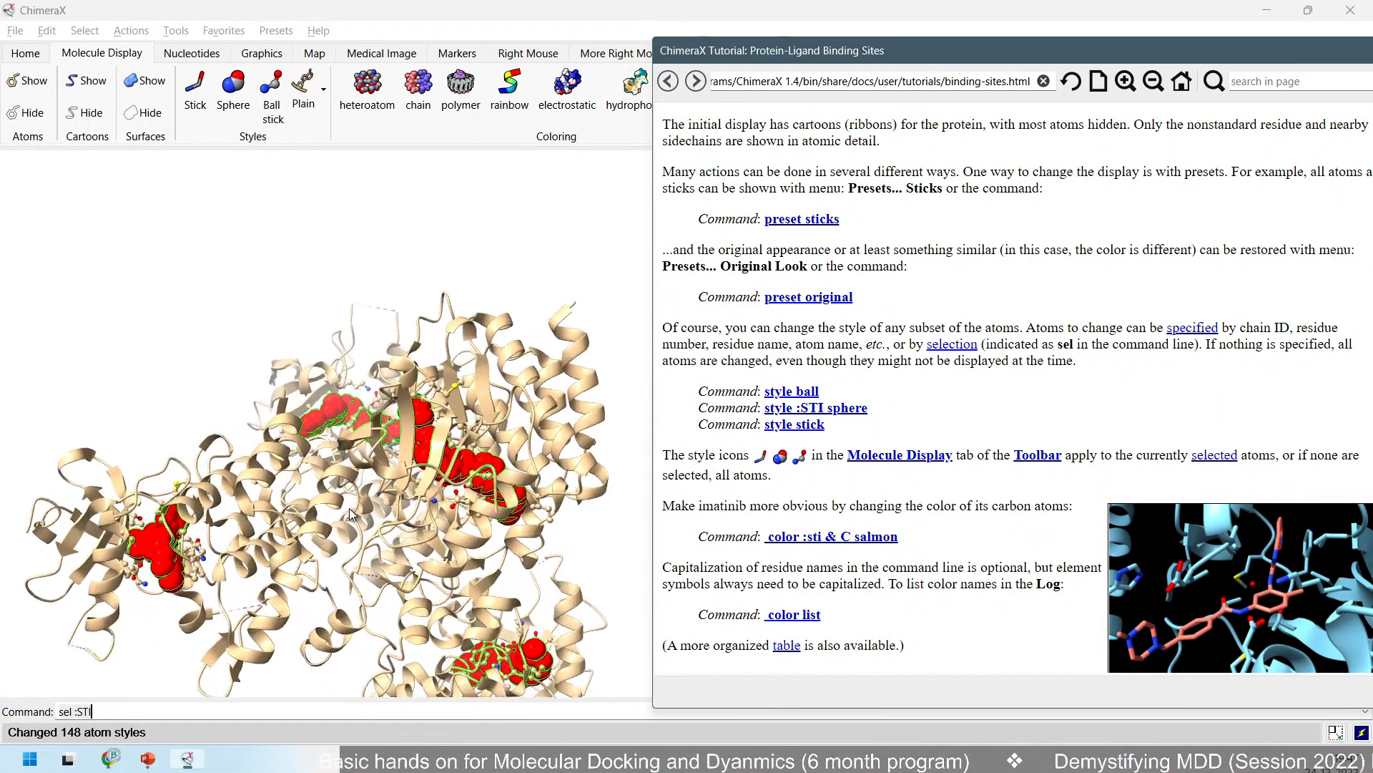
pyautogui.click(336, 504)
pyautogui.moveTo(337, 504); pyautogui.dragTo(479, 397)
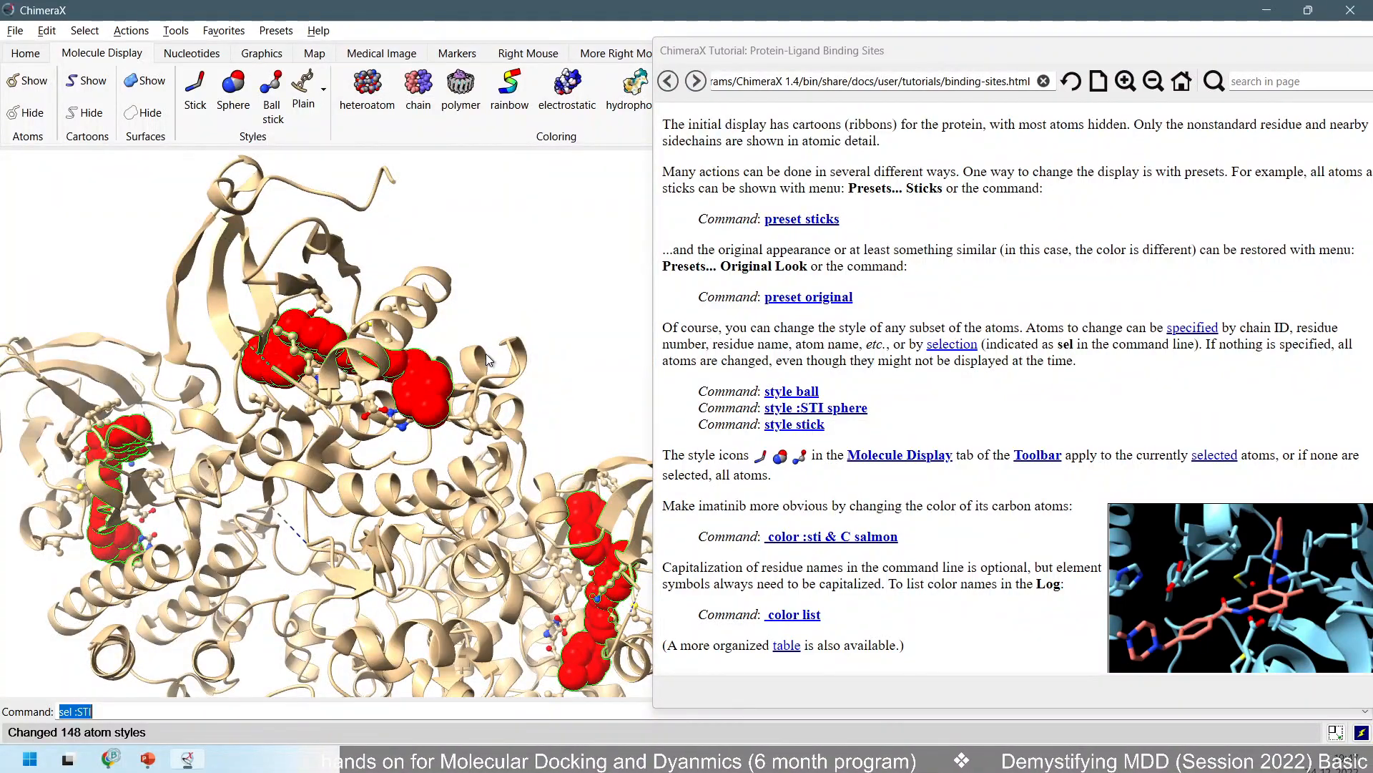
pyautogui.scroll(5, 454, 373)
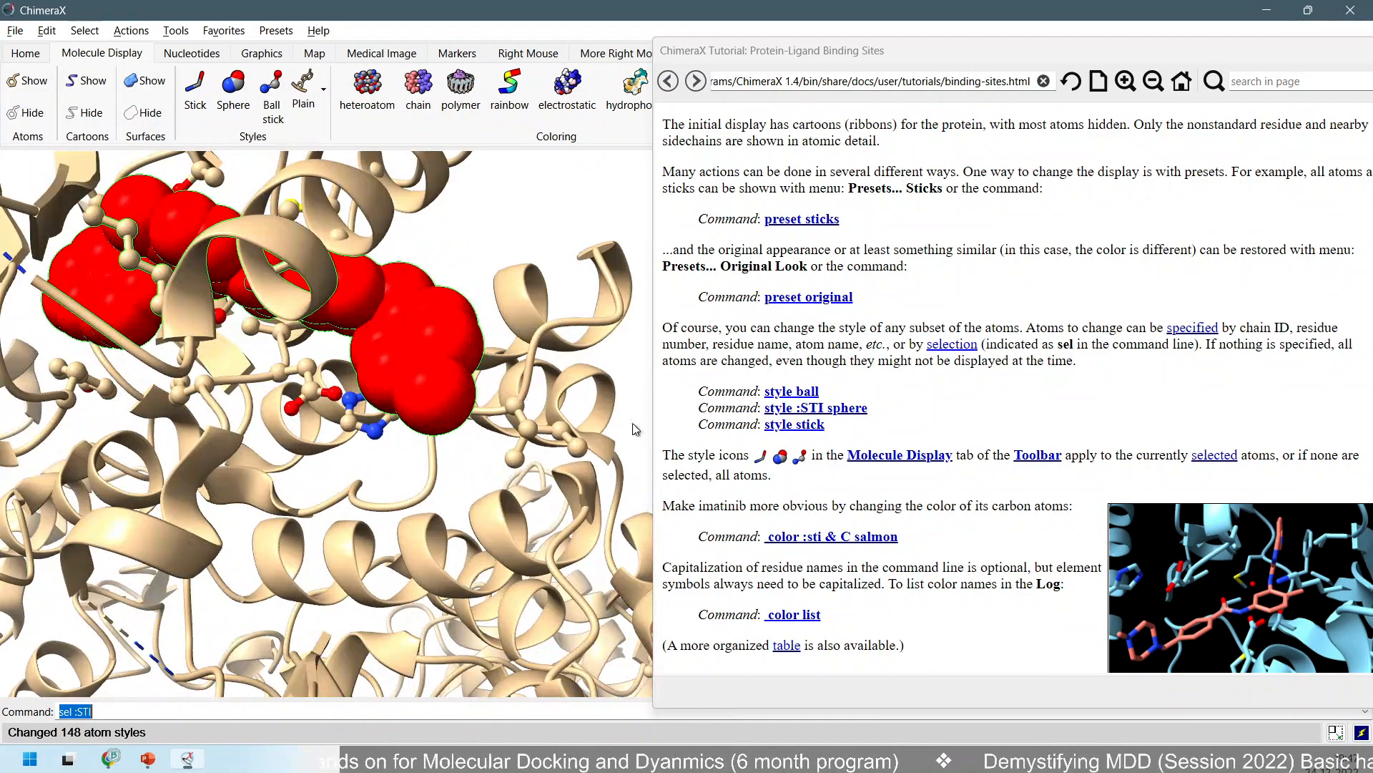
pyautogui.scroll(-5, 333, 308)
pyautogui.moveTo(286, 340); pyautogui.dragTo(319, 344)
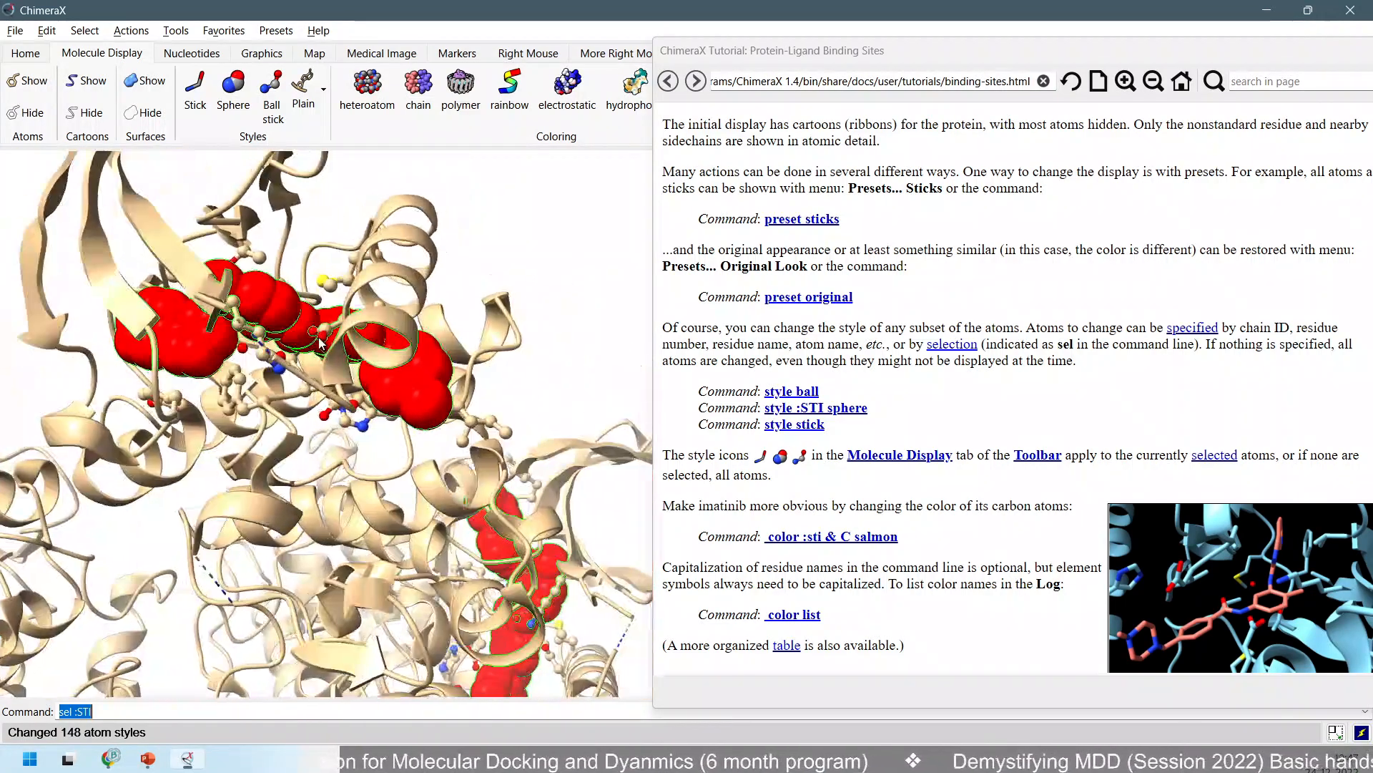
# Change all atoms to sticks with the tutorial's "style stick" command link and inspect the binding site.
pyautogui.click(808, 430)
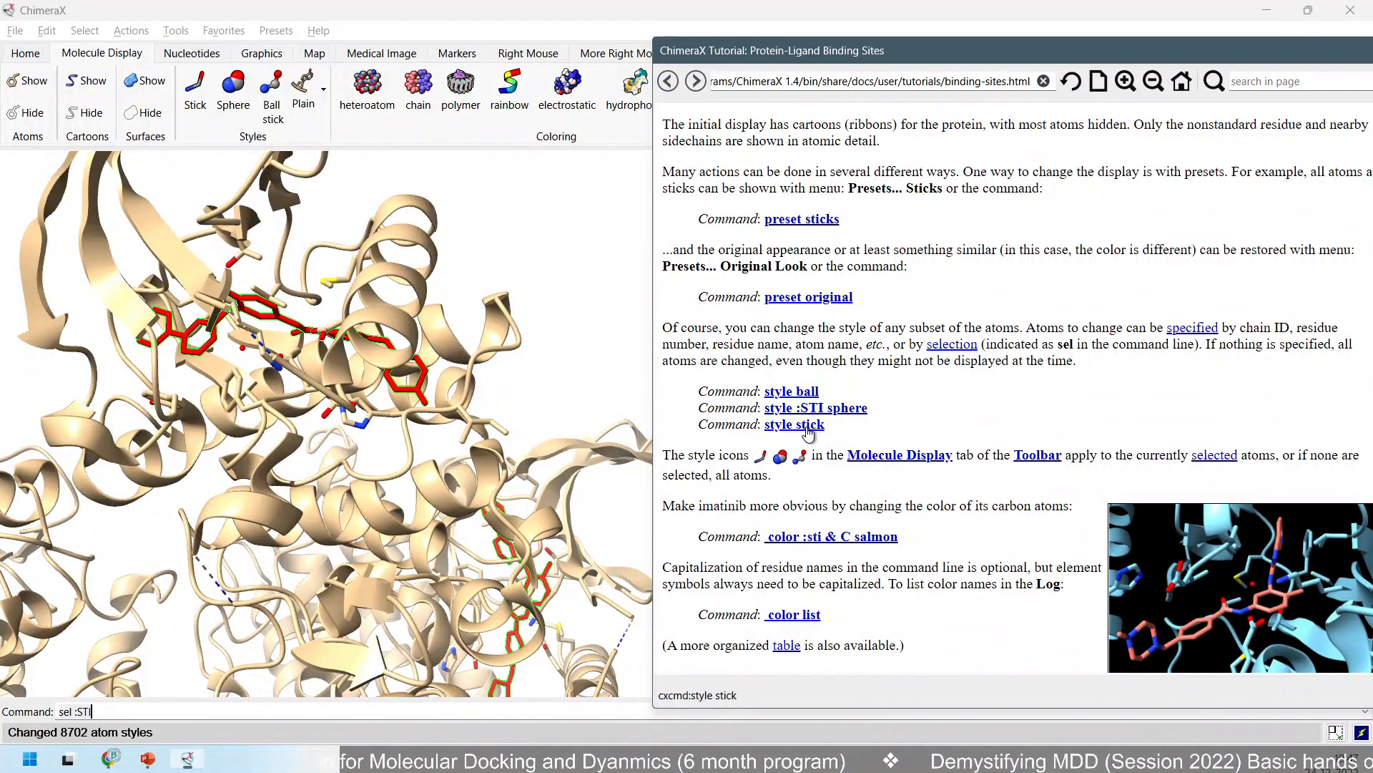
pyautogui.moveTo(208, 391); pyautogui.dragTo(331, 277)
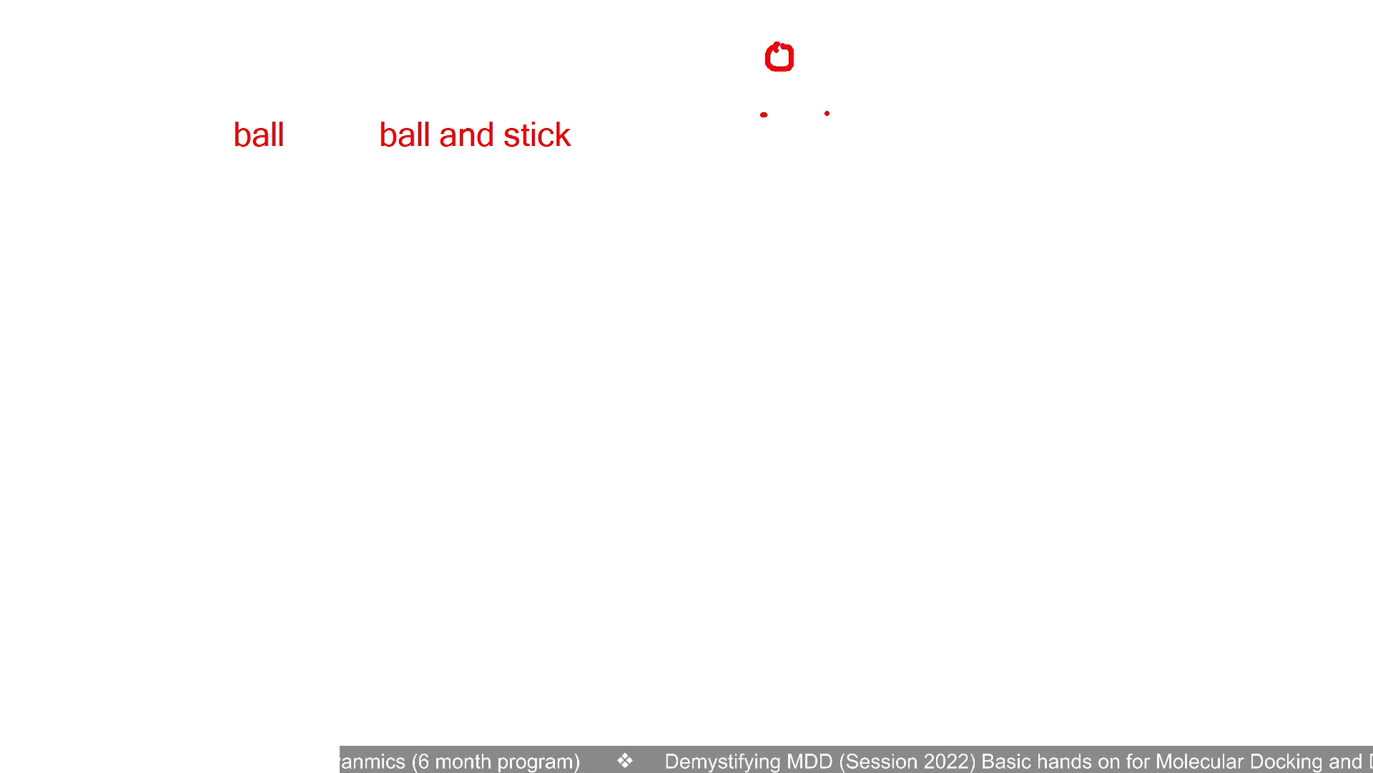
# Complete the ball-and-stick sketch on the whiteboard, then add the label "stick" with a sketch of three atoms joined by two elongated sticks.
pyautogui.moveTo(768, 104)
pyautogui.mouseDown()
pyautogui.moveTo(780, 133)
pyautogui.moveTo(771, 104)
pyautogui.moveTo(817, 126)
pyautogui.moveTo(824, 94)
pyautogui.mouseUp()
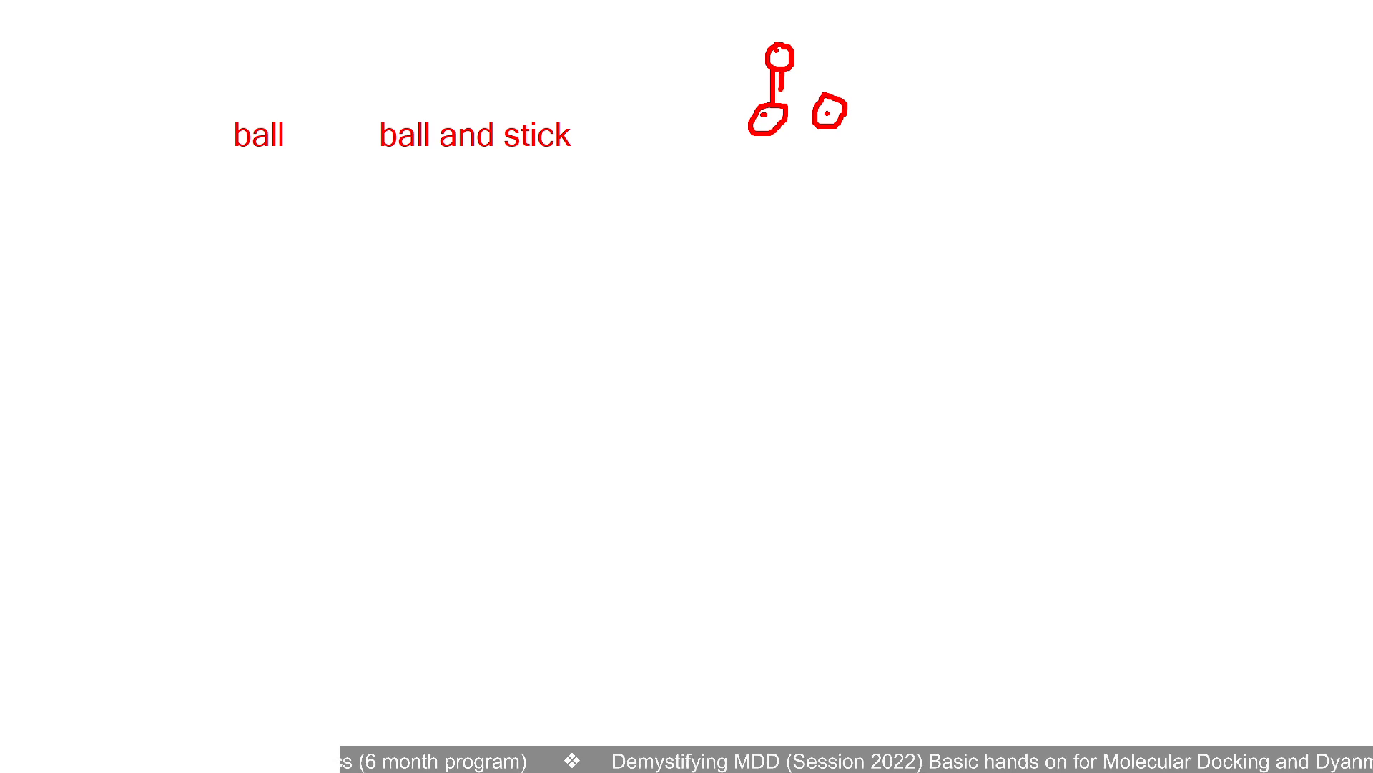
pyautogui.moveTo(790, 66); pyautogui.dragTo(842, 97)
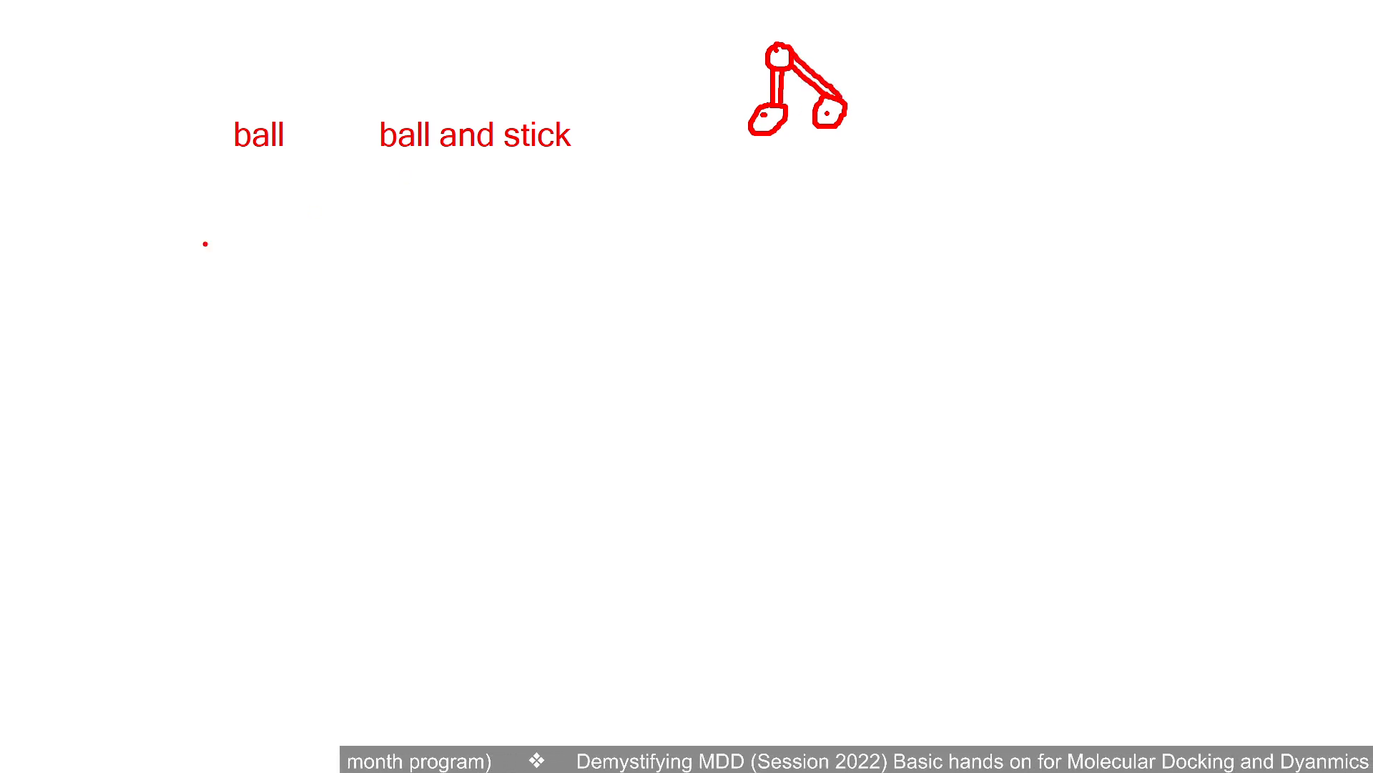
pyautogui.write('stick')
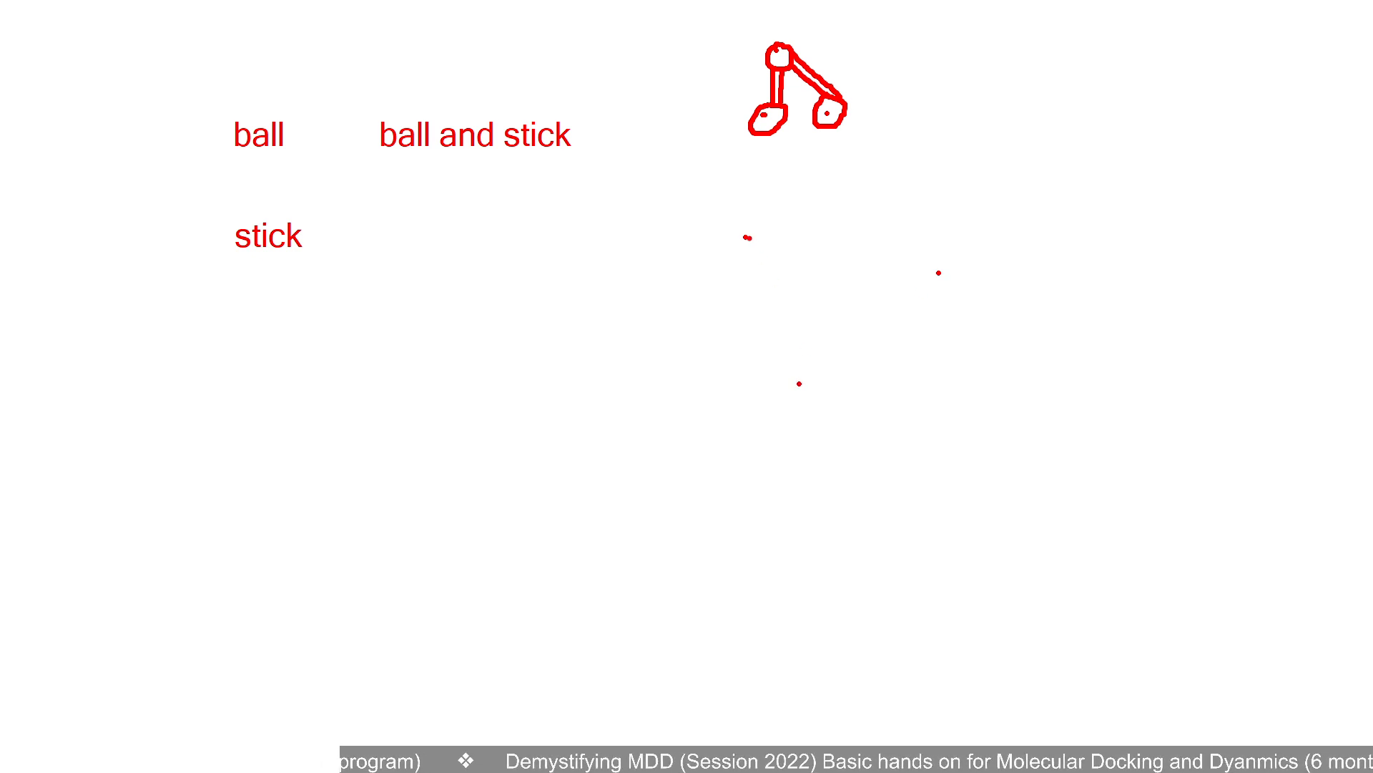
pyautogui.moveTo(744, 238)
pyautogui.mouseDown()
pyautogui.moveTo(951, 275)
pyautogui.moveTo(758, 238)
pyautogui.mouseUp()
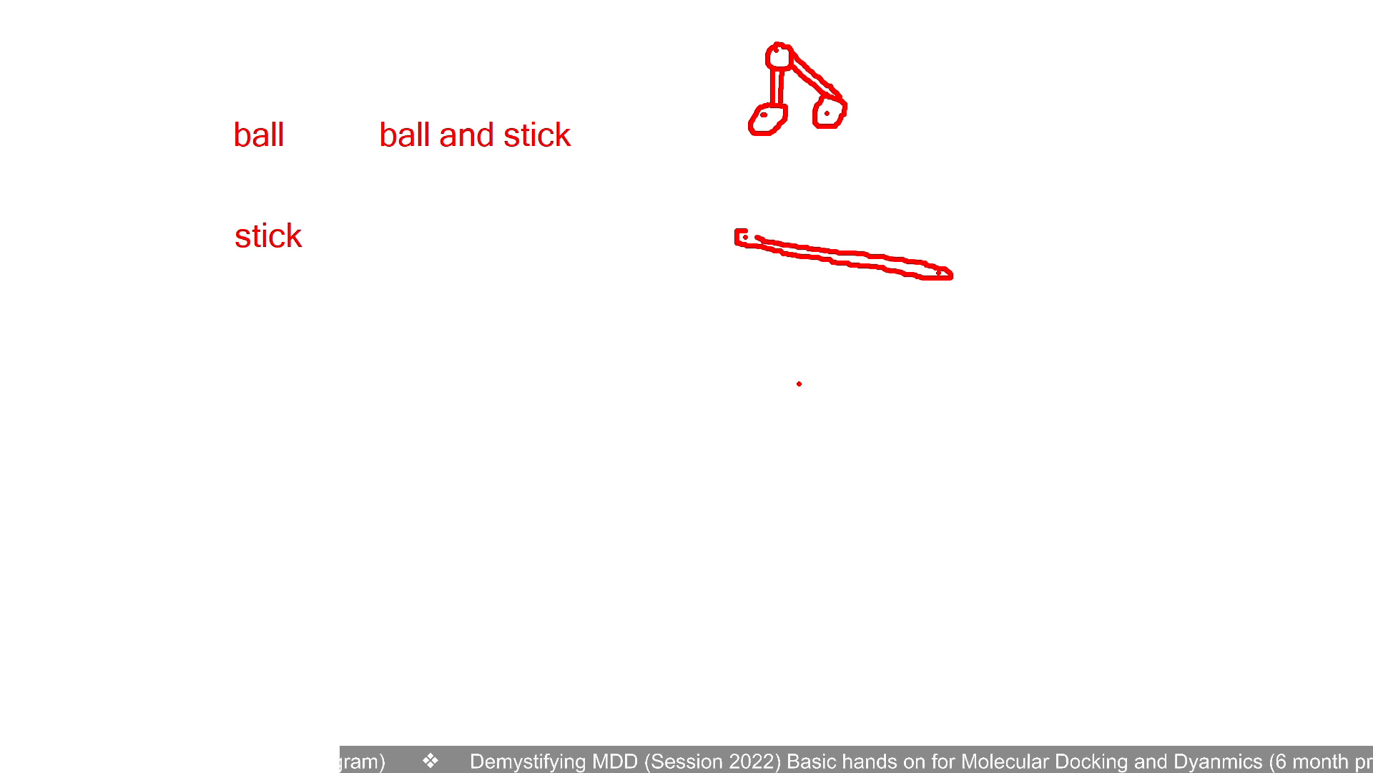
pyautogui.moveTo(937, 272)
pyautogui.mouseDown()
pyautogui.moveTo(889, 291)
pyautogui.moveTo(790, 373)
pyautogui.moveTo(939, 284)
pyautogui.mouseUp()
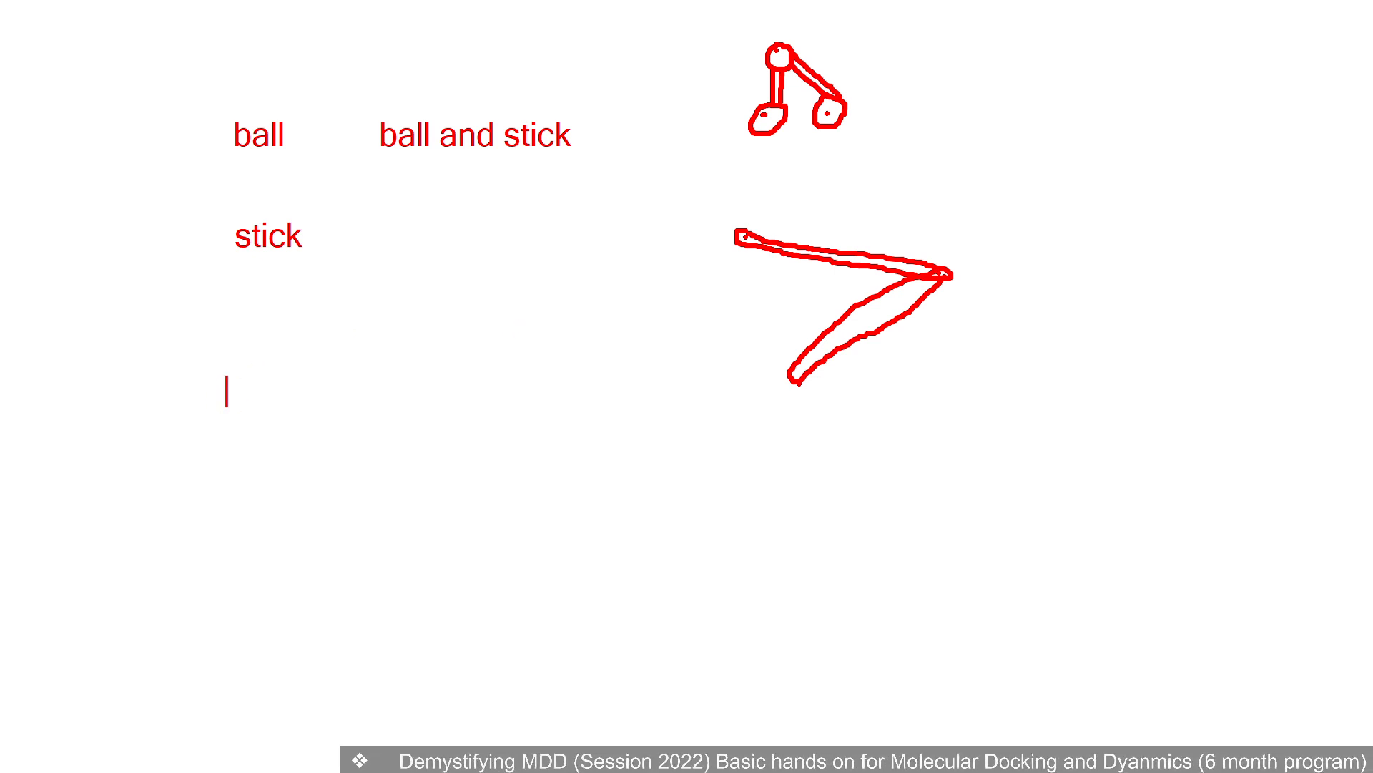
# Add the label "sphere" and sketch atoms in blue as large touching circles with radius lines and joined centres, plus one small circle beside them.
pyautogui.write('sphere')
pyautogui.press('Escape')
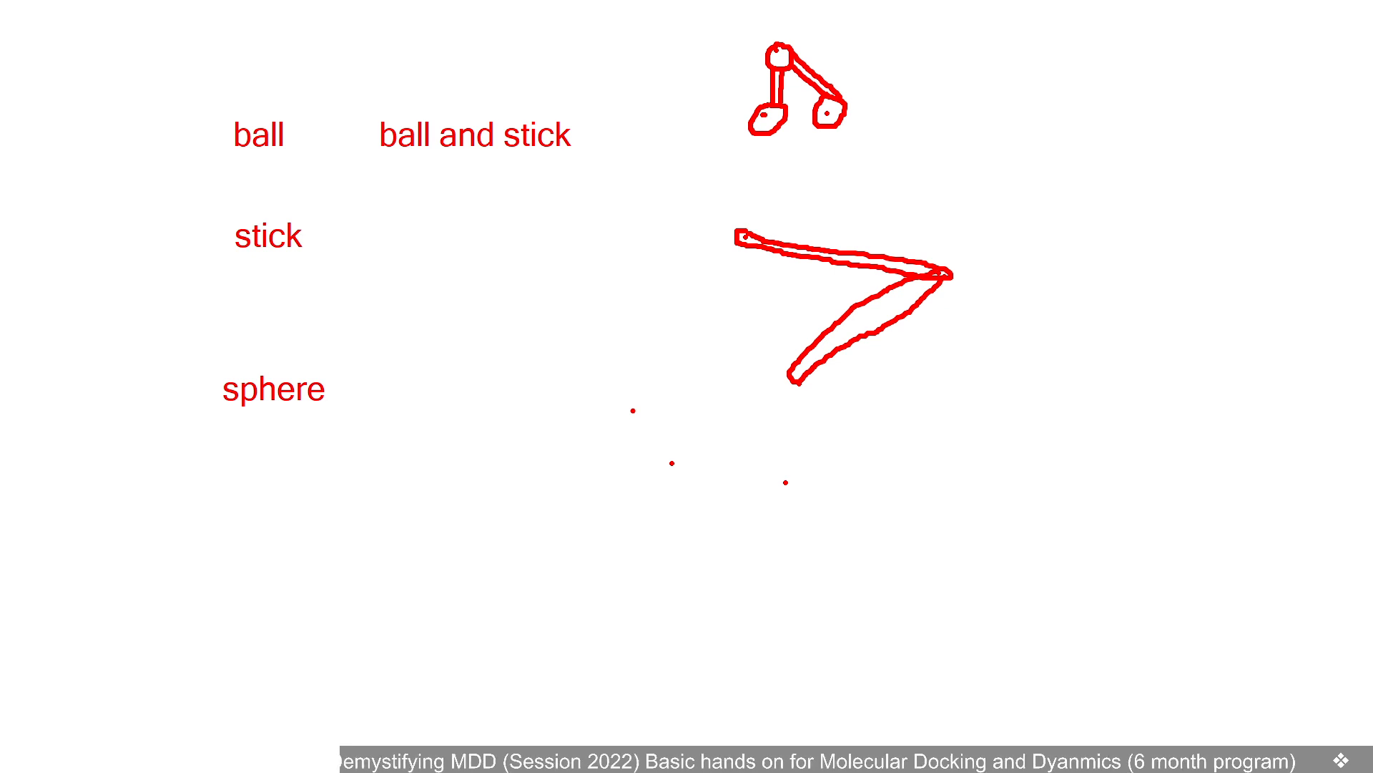
pyautogui.moveTo(634, 410)
pyautogui.mouseDown()
pyautogui.moveTo(608, 432)
pyautogui.moveTo(671, 507)
pyautogui.moveTo(684, 412)
pyautogui.moveTo(630, 407)
pyautogui.mouseUp()
pyautogui.moveTo(675, 456); pyautogui.dragTo(678, 413)
pyautogui.moveTo(772, 443)
pyautogui.mouseDown()
pyautogui.moveTo(705, 500)
pyautogui.moveTo(812, 543)
pyautogui.moveTo(781, 438)
pyautogui.moveTo(765, 438)
pyautogui.moveTo(788, 447)
pyautogui.mouseUp()
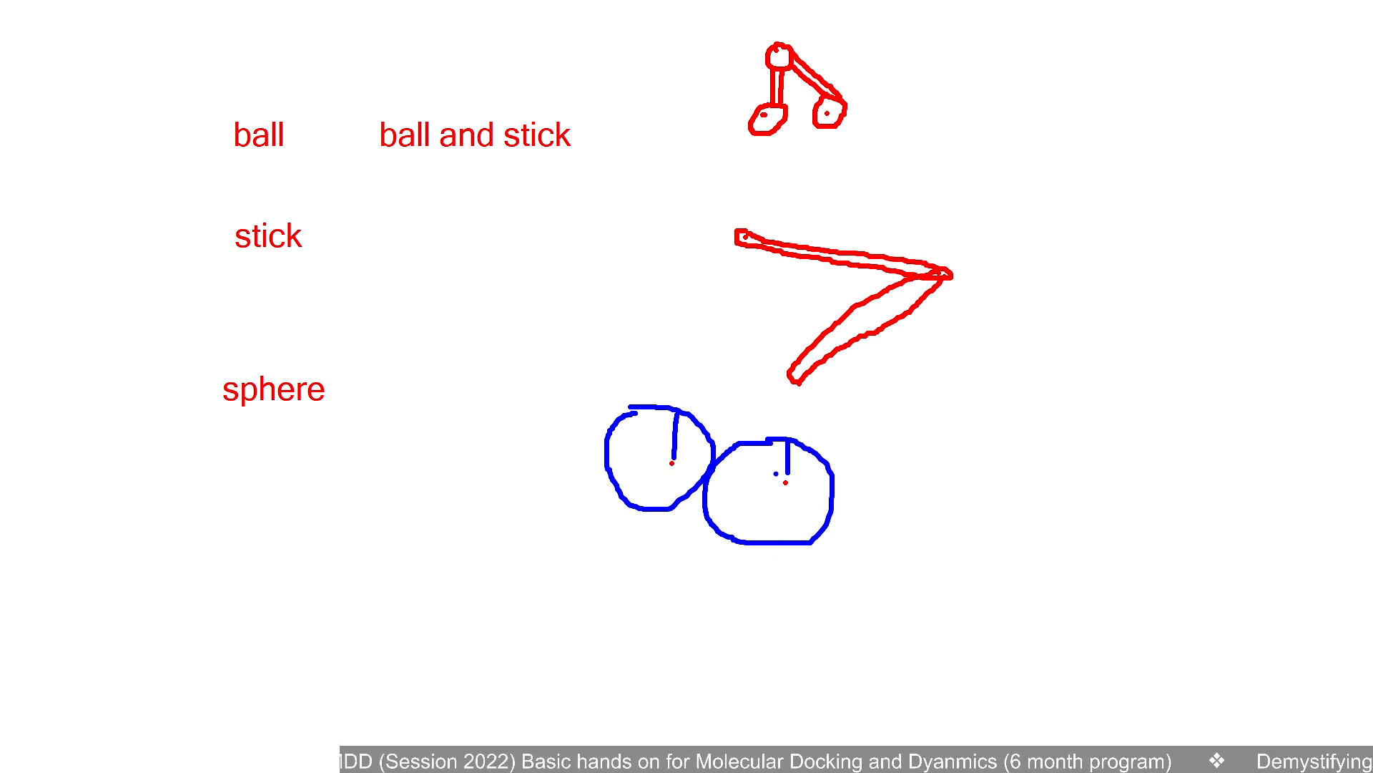
pyautogui.moveTo(671, 461); pyautogui.dragTo(787, 479)
pyautogui.moveTo(671, 460); pyautogui.dragTo(780, 469)
pyautogui.moveTo(977, 454)
pyautogui.mouseDown()
pyautogui.moveTo(991, 497)
pyautogui.moveTo(996, 438)
pyautogui.moveTo(968, 458)
pyautogui.mouseUp()
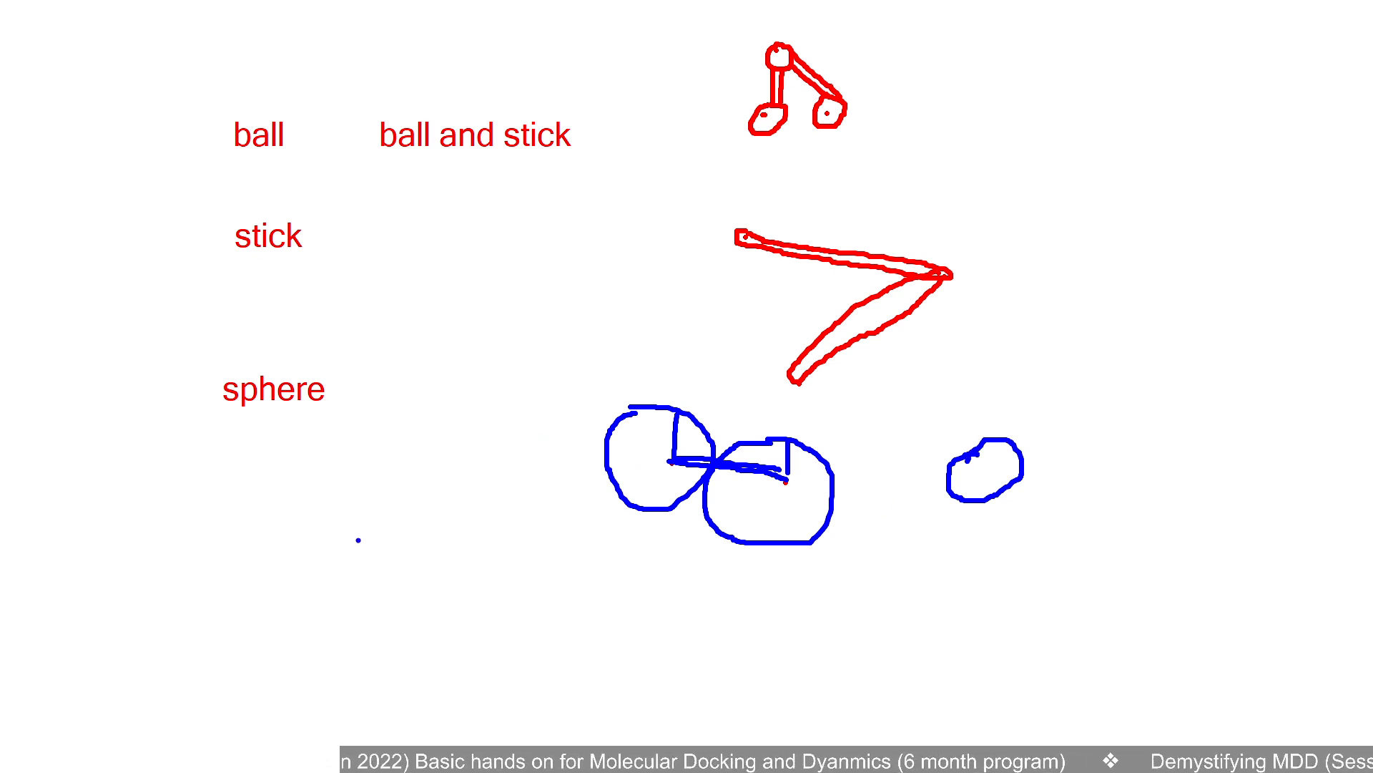
# Write the labels "cartoon" and "ribbon" below the sphere sketch and leave the whiteboard.
pyautogui.press('t')
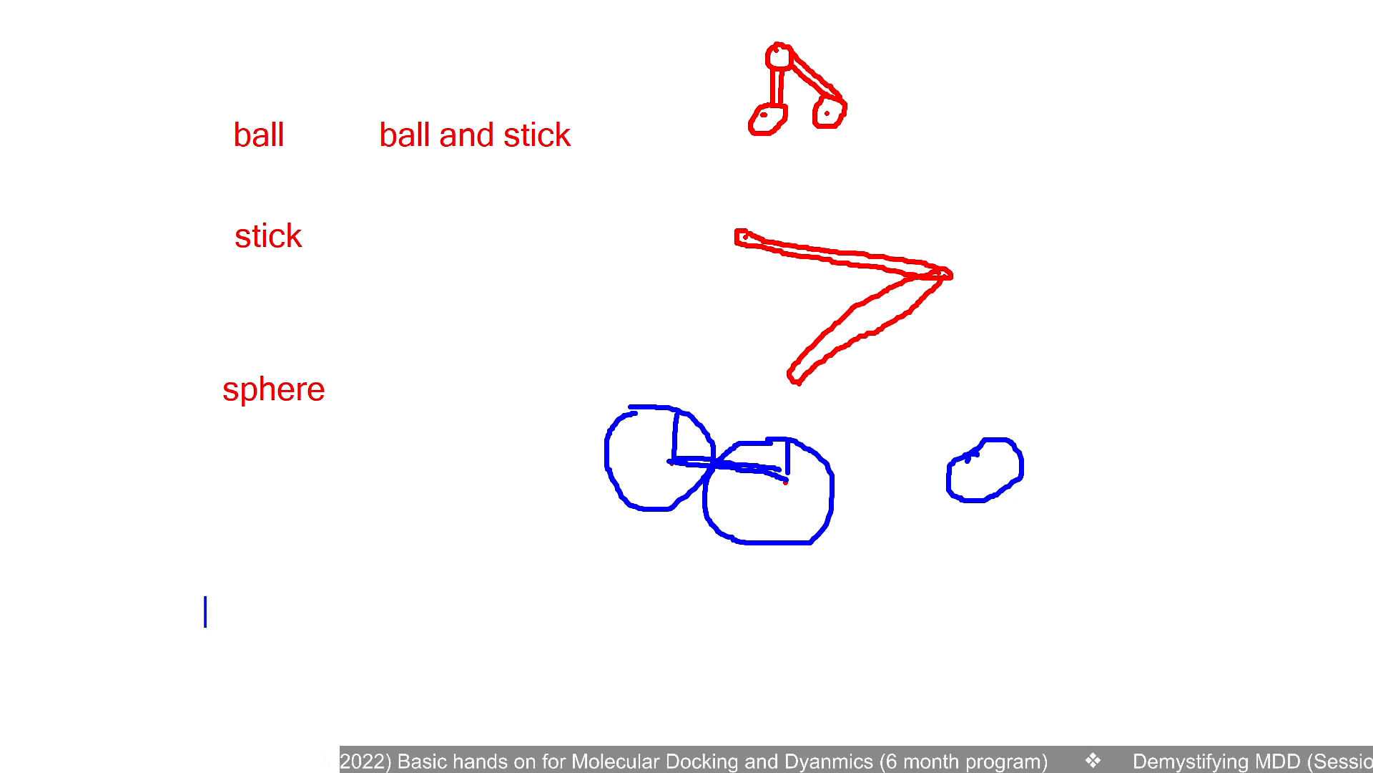
pyautogui.write('cartoon')
pyautogui.press('BackSpace')
pyautogui.press('Return')
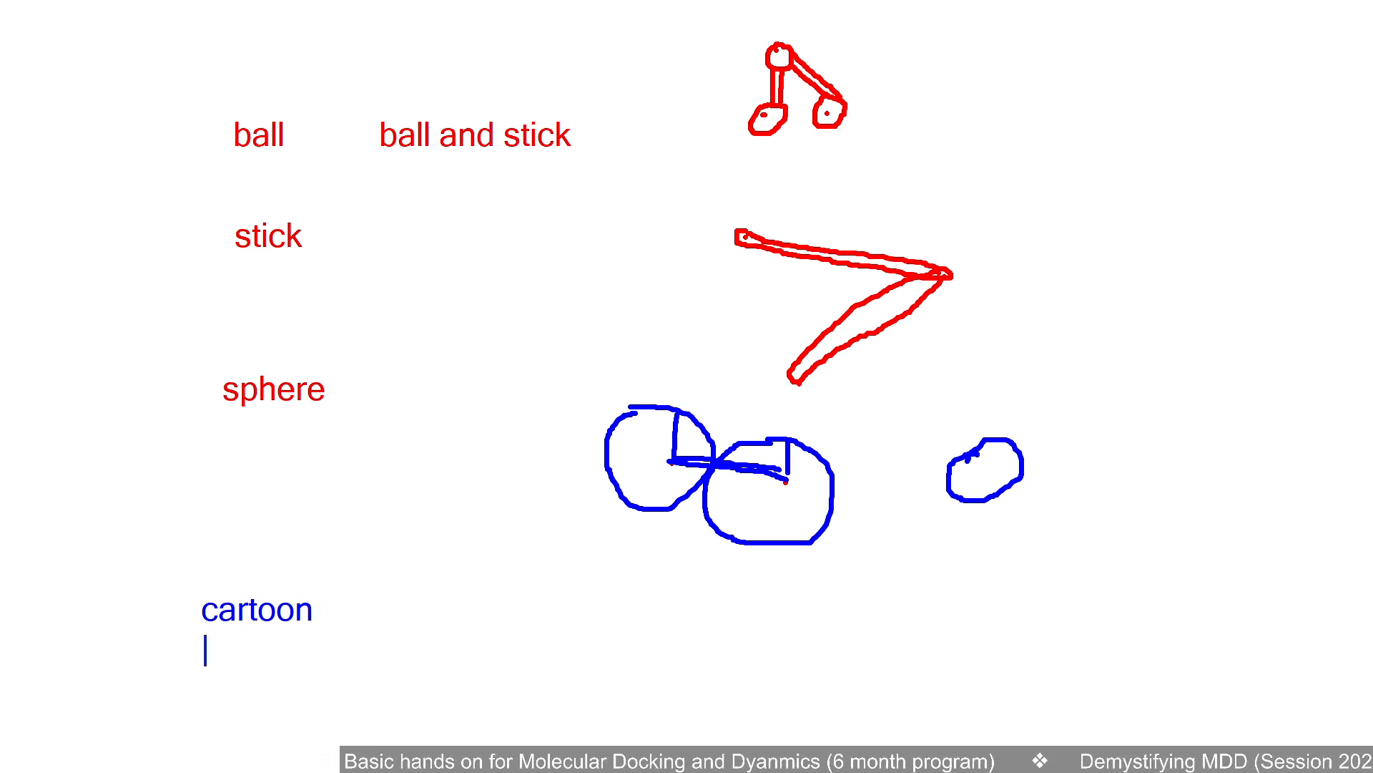
pyautogui.write('ribbon')
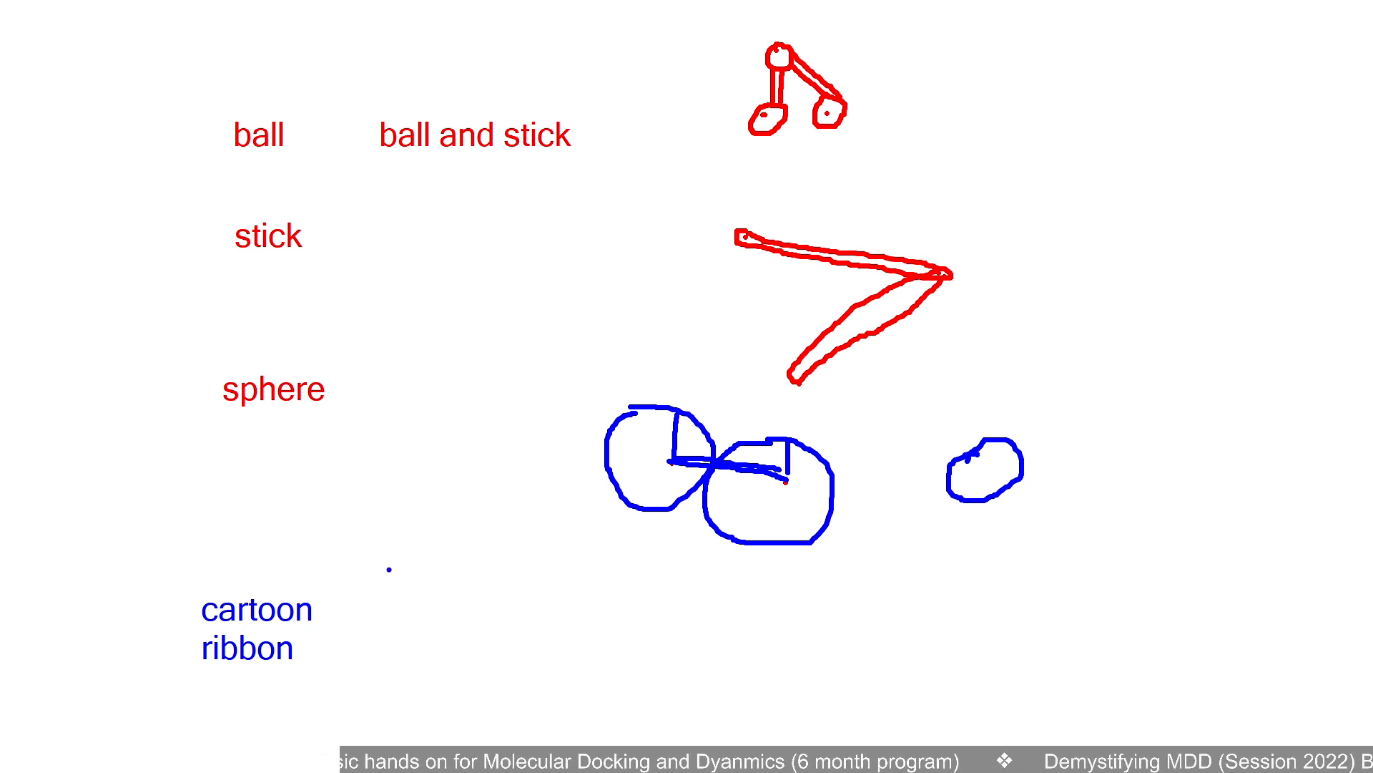
pyautogui.press('Escape')
# Color the carbon atoms of the STI ligands with the tutorial's "color :sti & C salmon" command link and inspect one ligand up close.
pyautogui.scroll(-5, 393, 411)
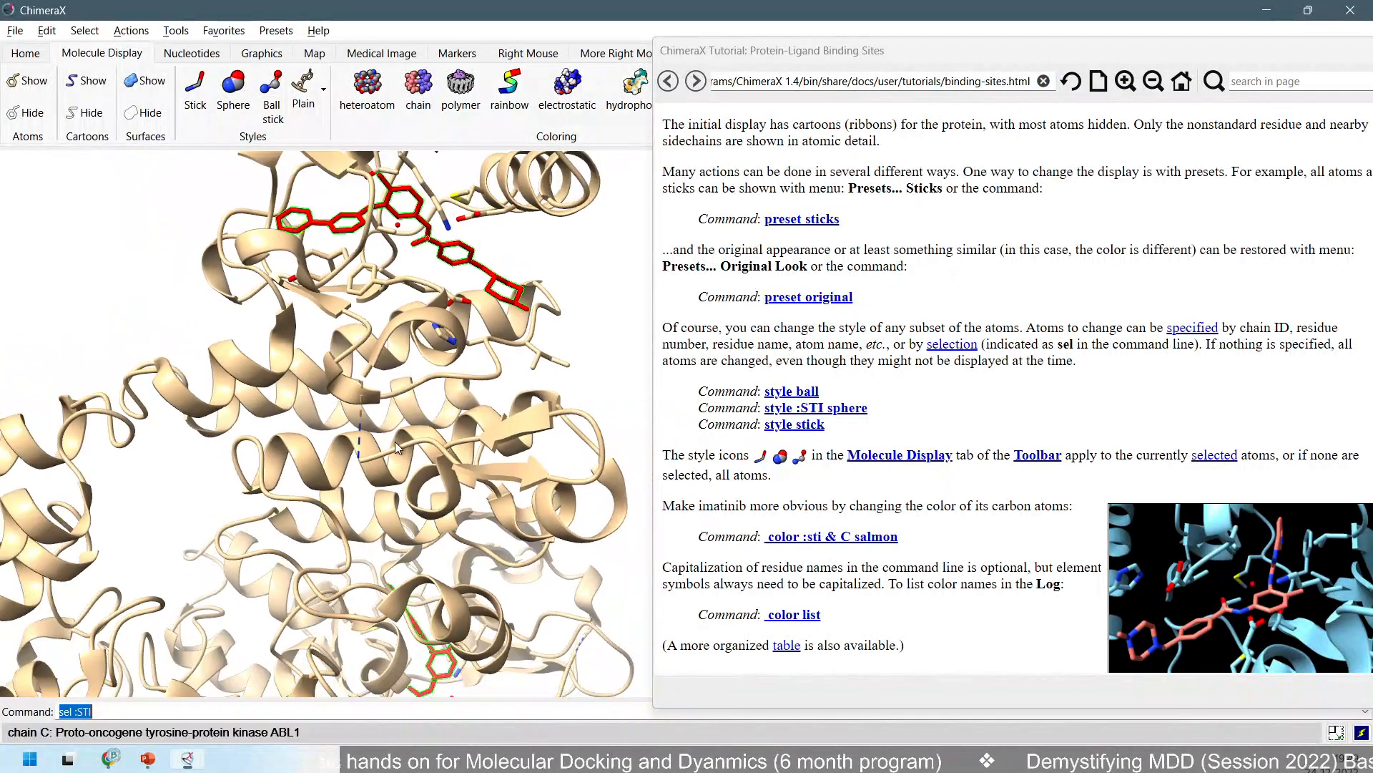
pyautogui.scroll(-3, 786, 438)
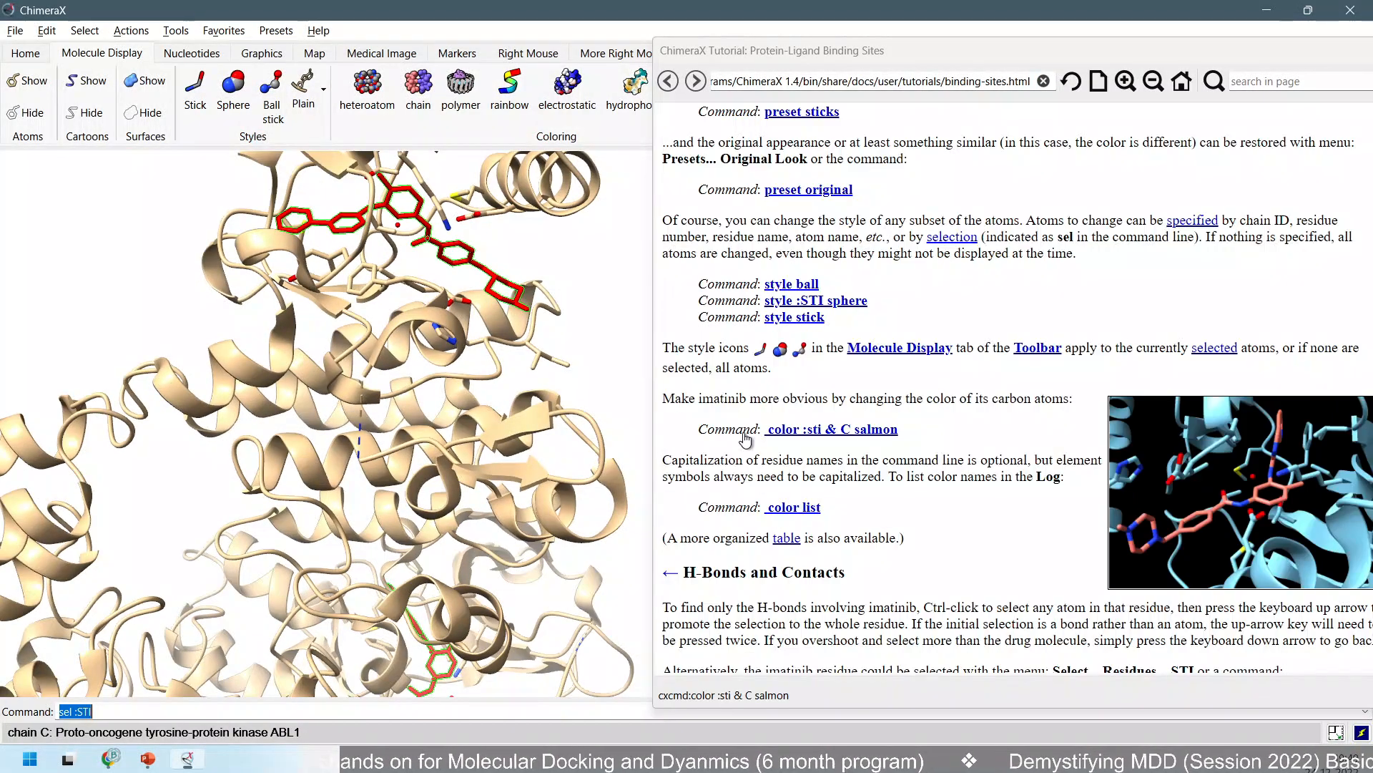
pyautogui.scroll(4, 361, 393)
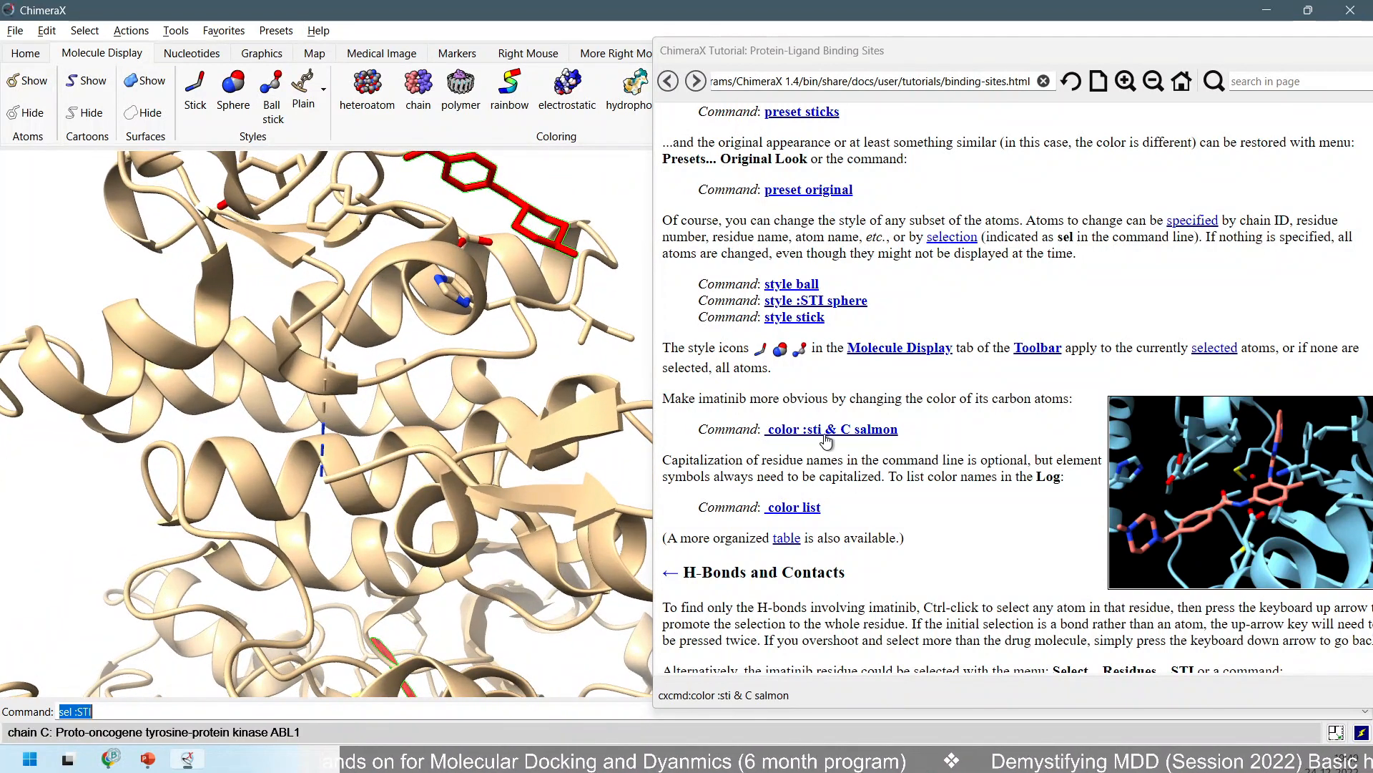
pyautogui.scroll(2, 481, 226)
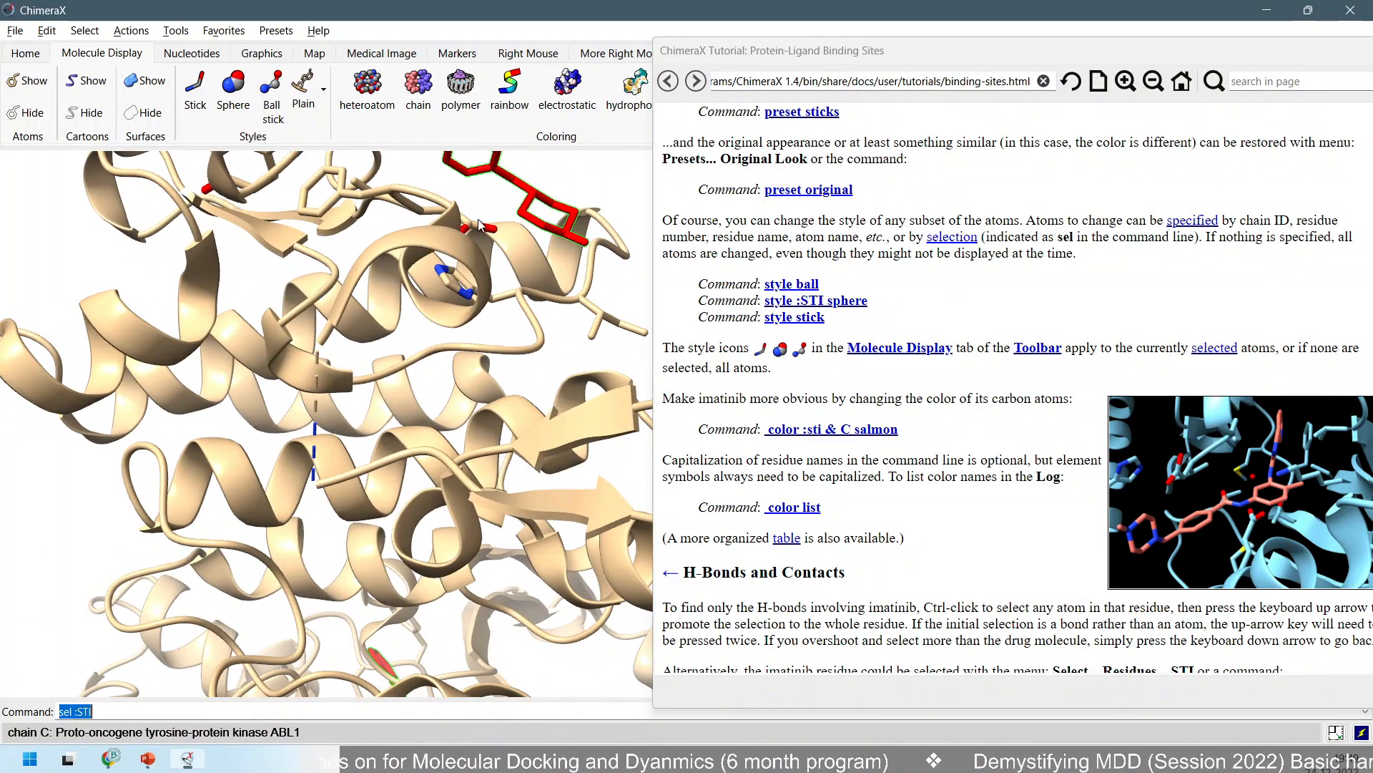
pyautogui.moveTo(481, 203); pyautogui.dragTo(425, 390, button='right')
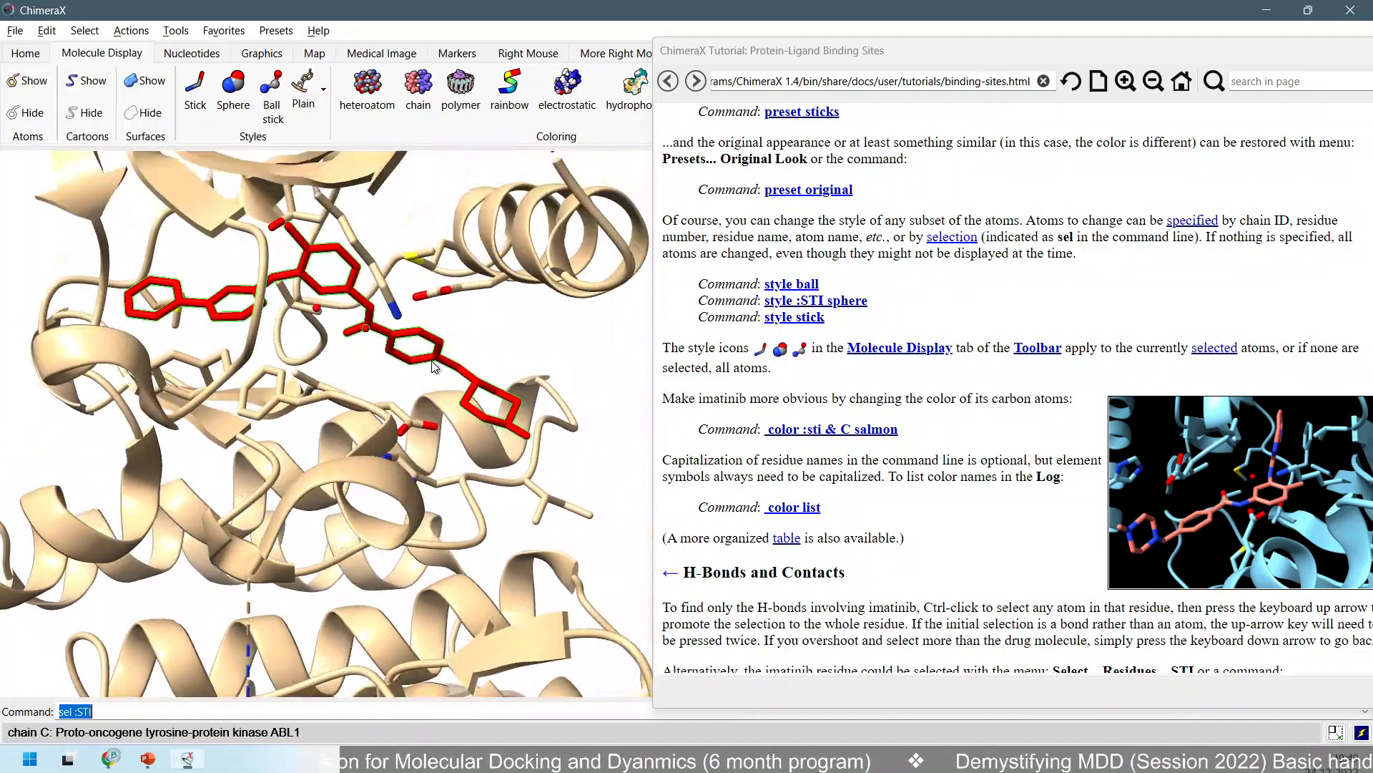
pyautogui.click(830, 430)
pyautogui.moveTo(573, 438); pyautogui.dragTo(328, 367)
pyautogui.scroll(6, 329, 367)
pyautogui.scroll(-3, 396, 213)
pyautogui.moveTo(392, 275)
pyautogui.mouseDown()
pyautogui.moveTo(380, 300)
pyautogui.moveTo(393, 259)
pyautogui.mouseUp()
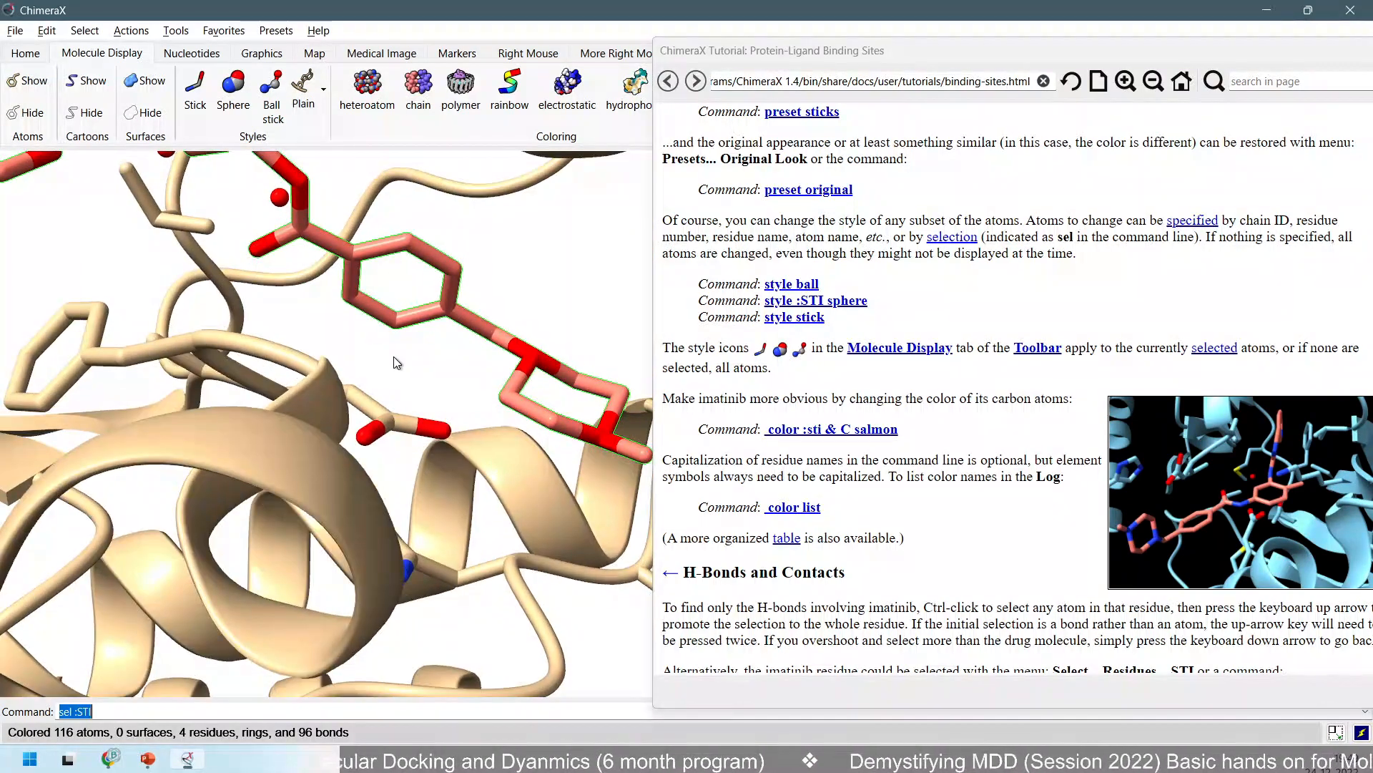
# Rerun the command "sel :STI" and clear the selection by running "~sel".
pyautogui.click(222, 710)
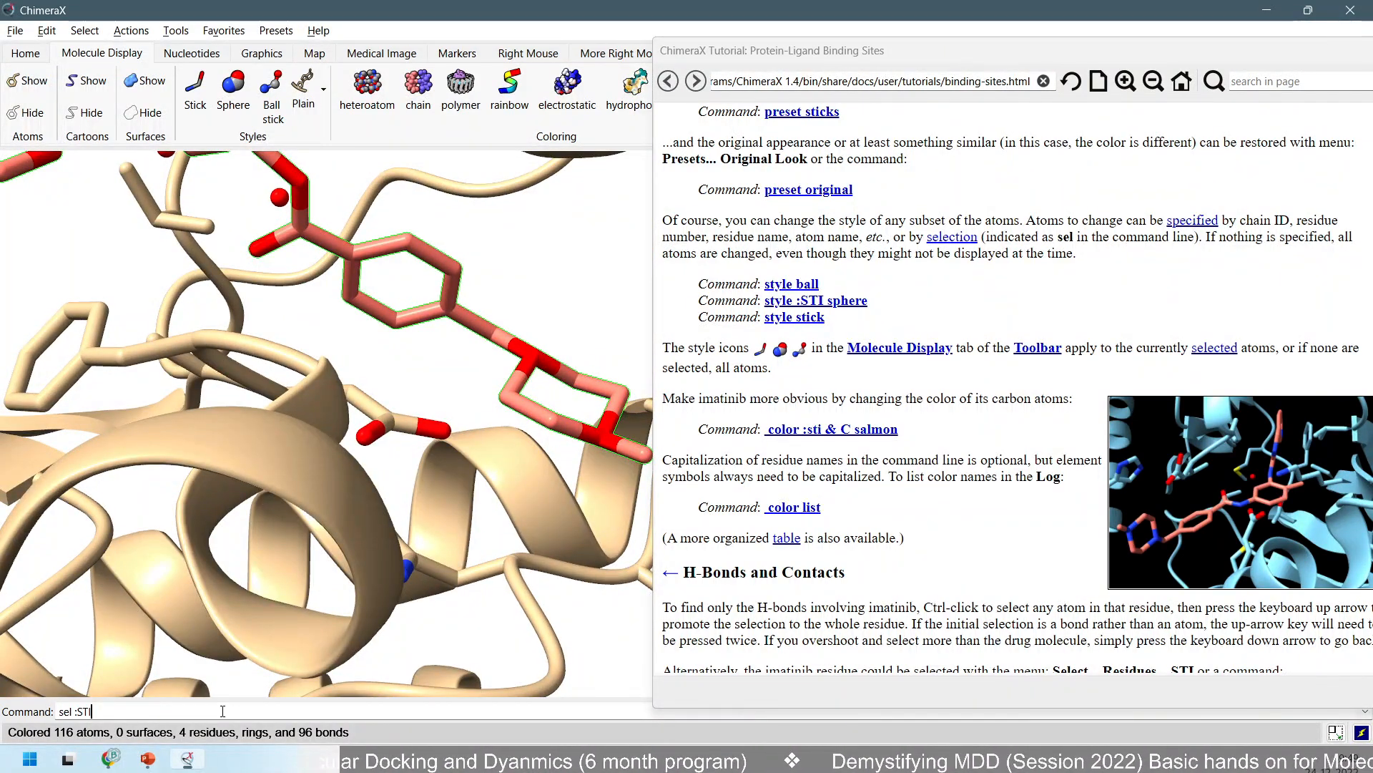
pyautogui.press('Return')
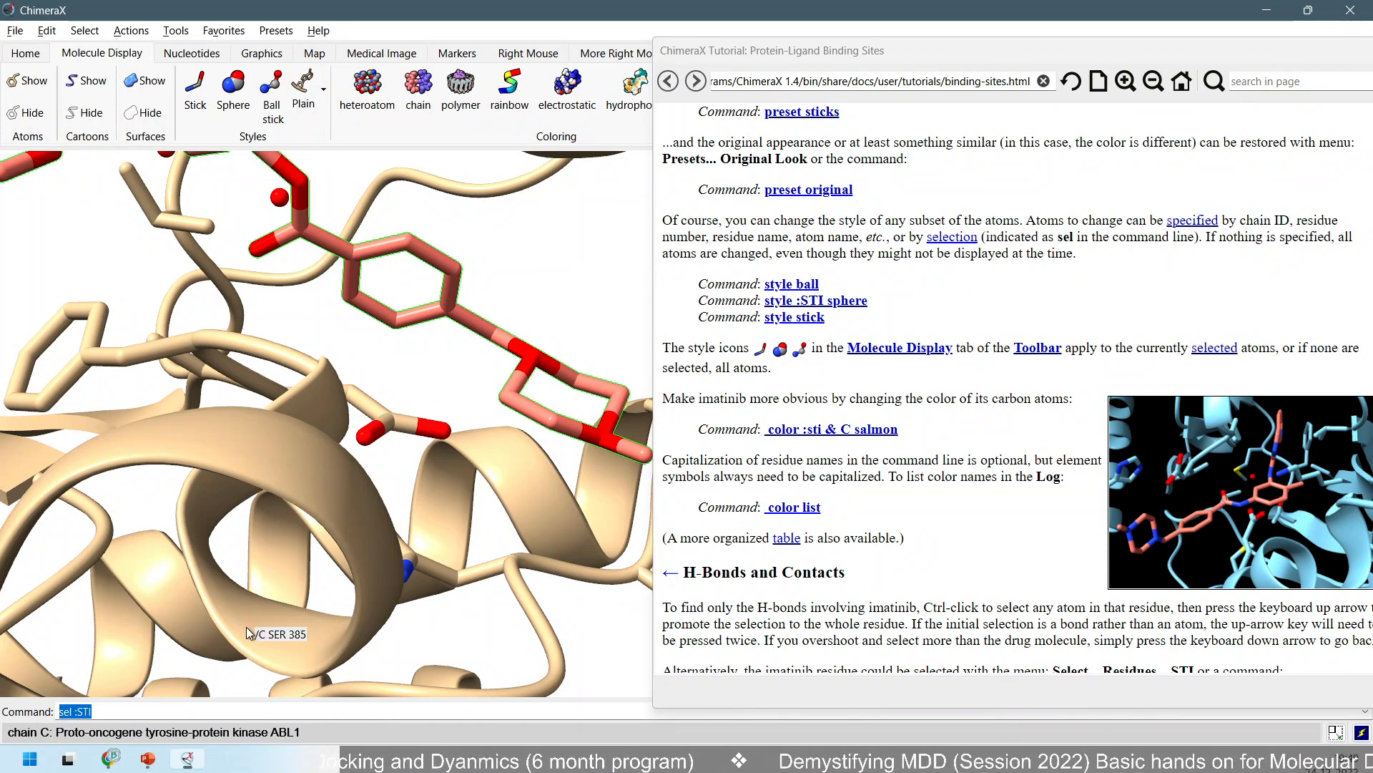
pyautogui.write('~sel')
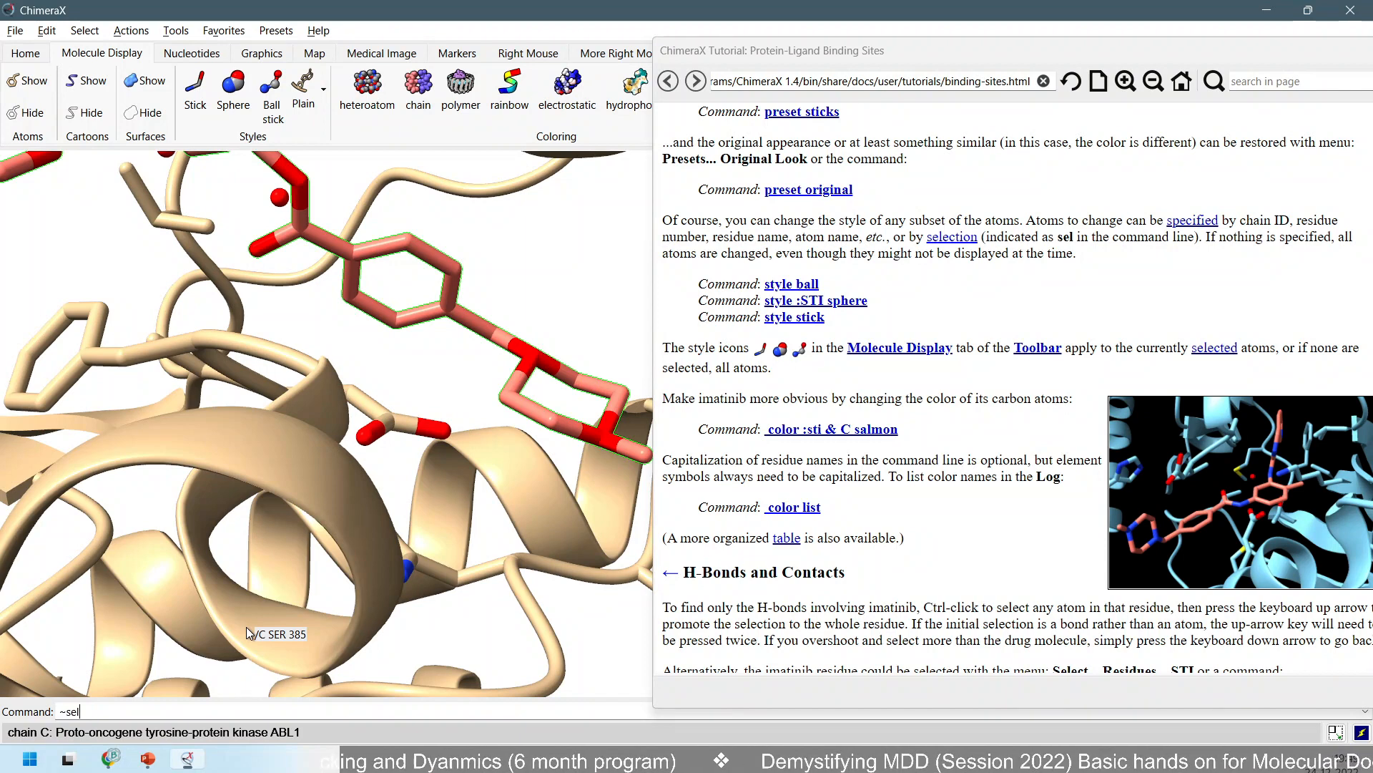
pyautogui.press('Return')
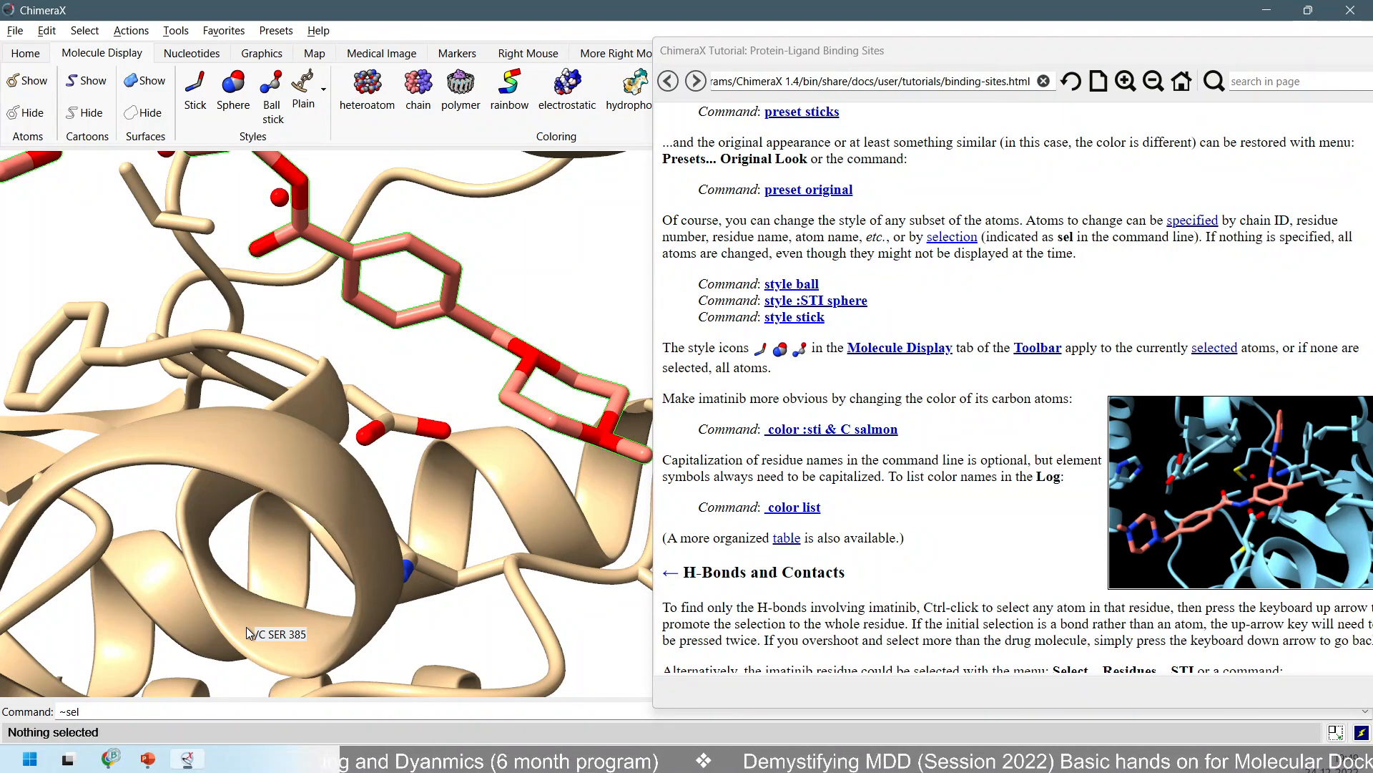
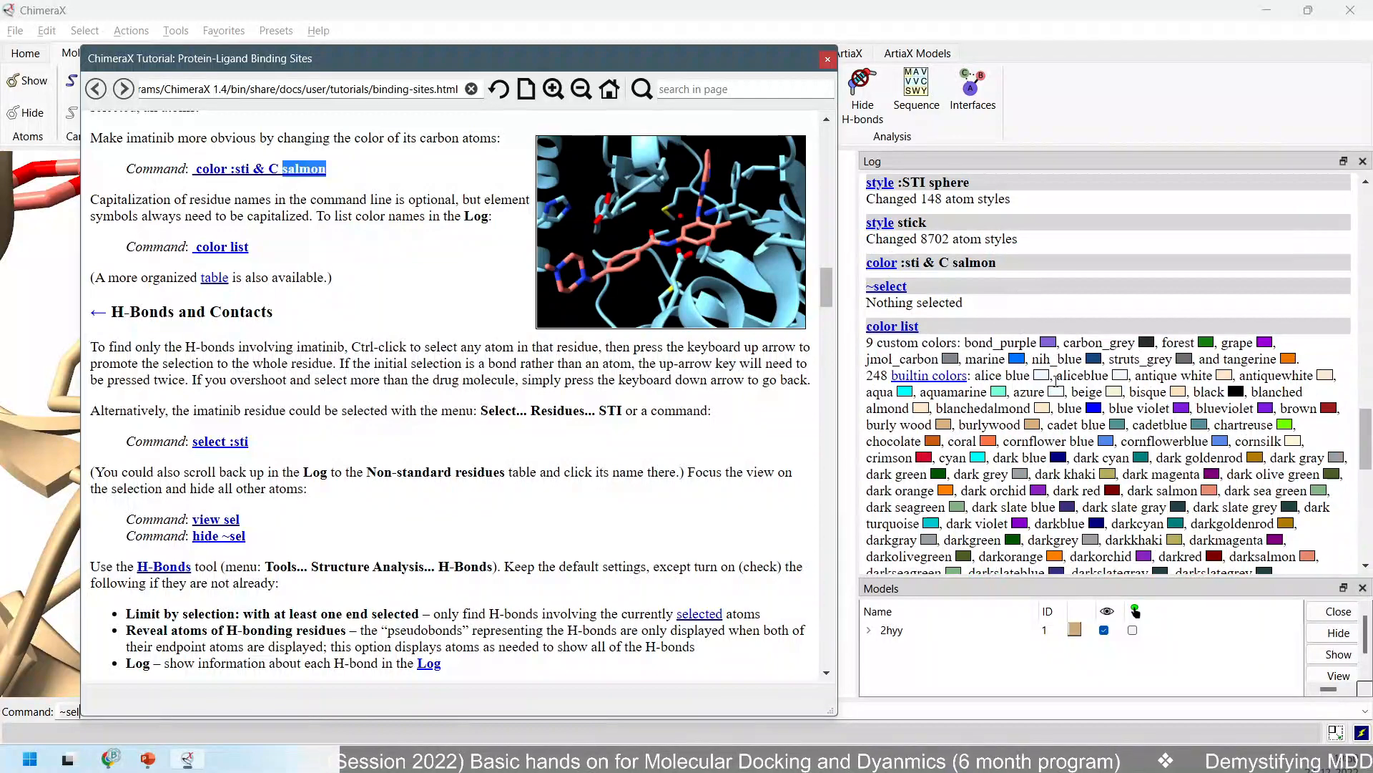
# Review the color names in the Log, select the imatinib residues with the tutorial's "select :sti" command link, and uncover the structure to inspect them.
pyautogui.scroll(-10, 1020, 286)
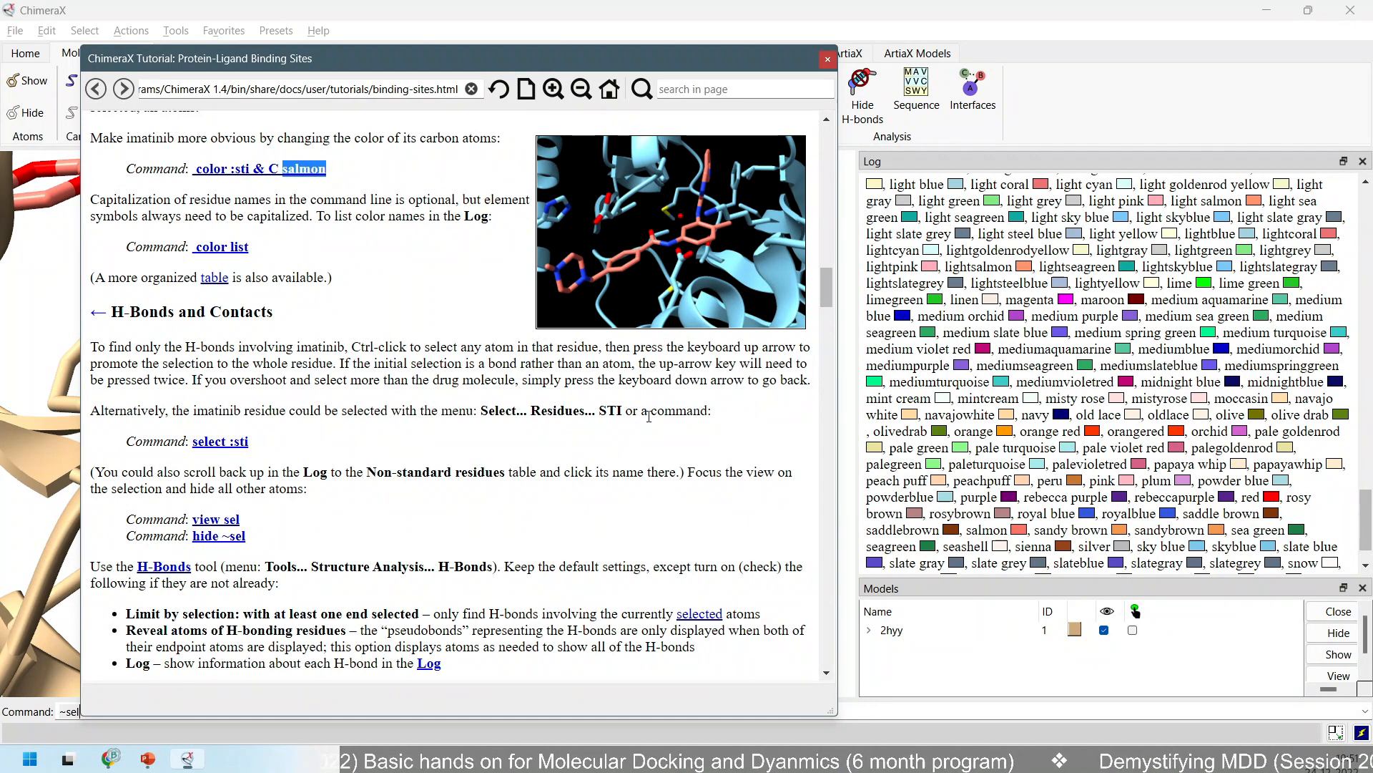
pyautogui.scroll(-3, 465, 479)
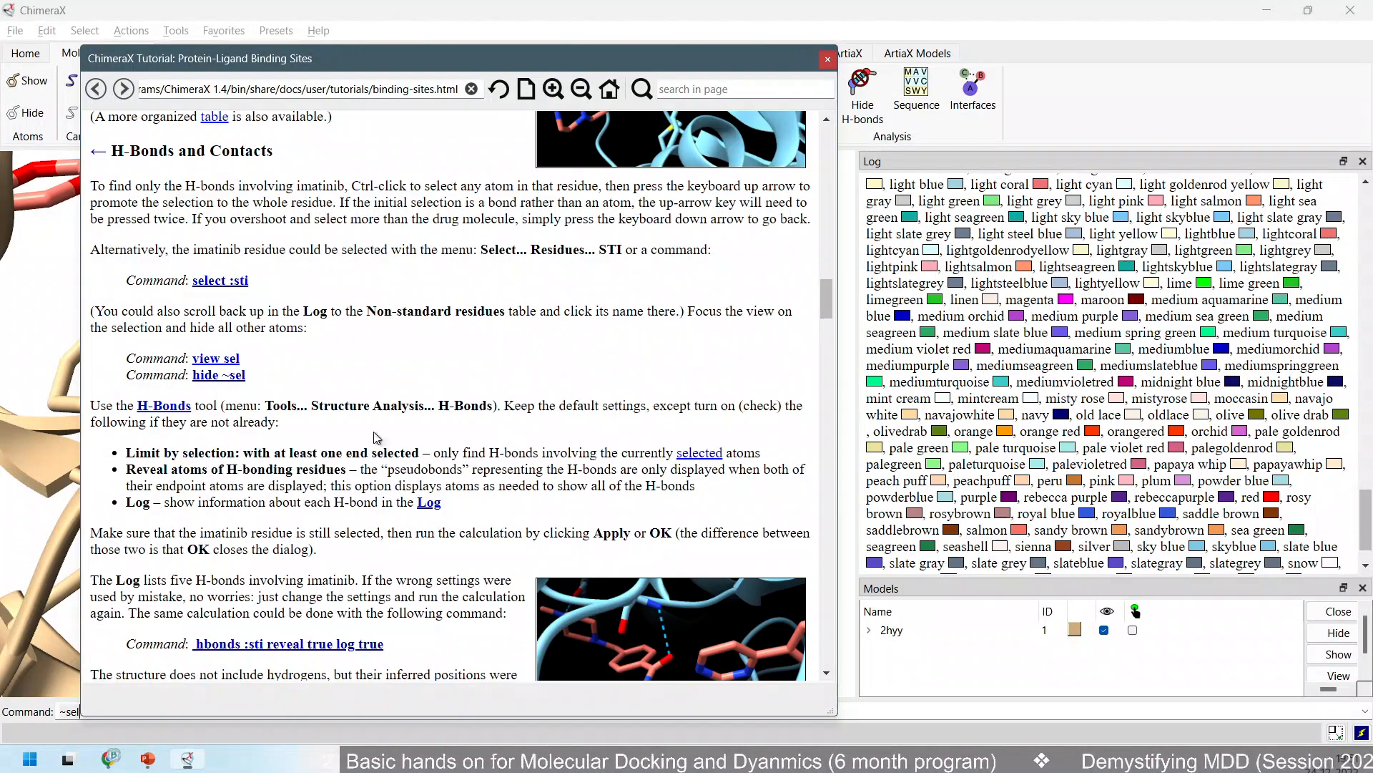
pyautogui.scroll(1, 217, 339)
pyautogui.click(218, 335)
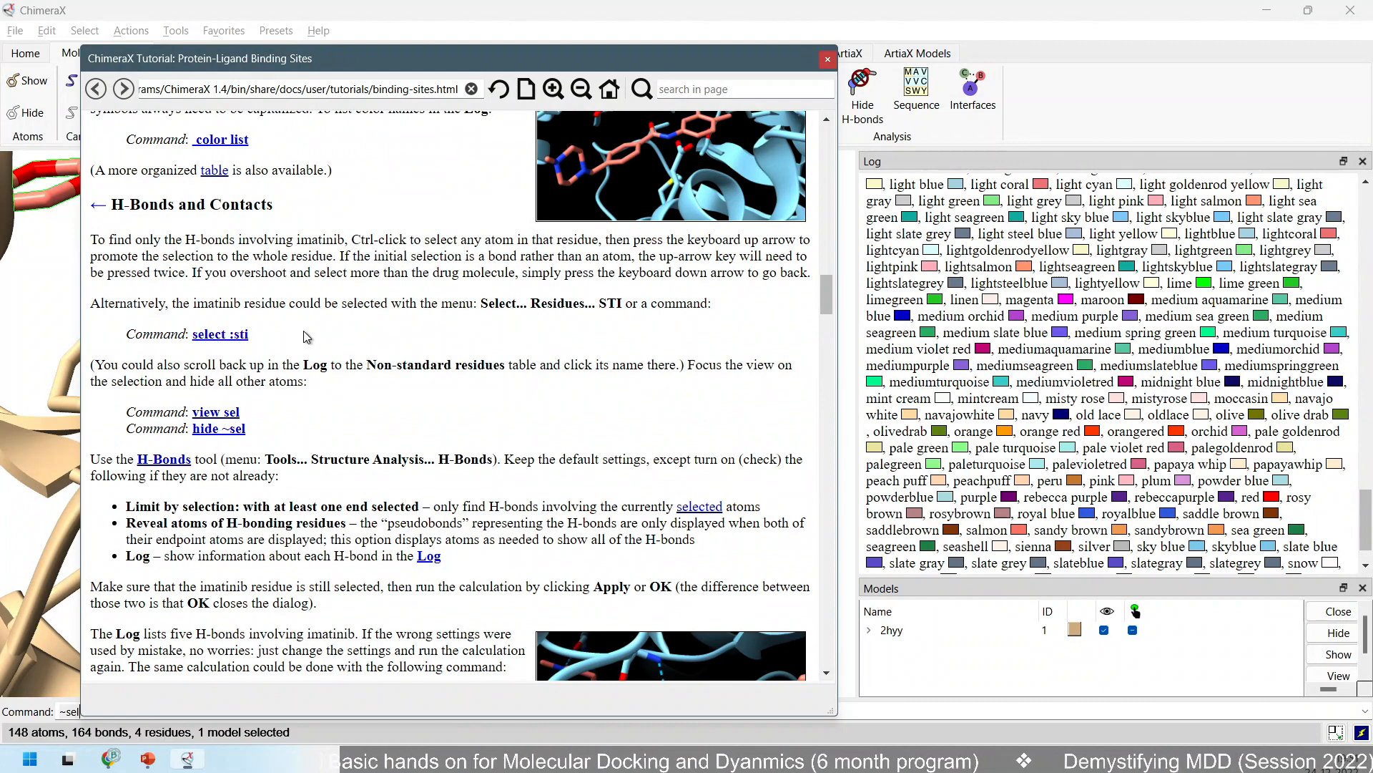
pyautogui.moveTo(351, 61); pyautogui.dragTo(900, 78)
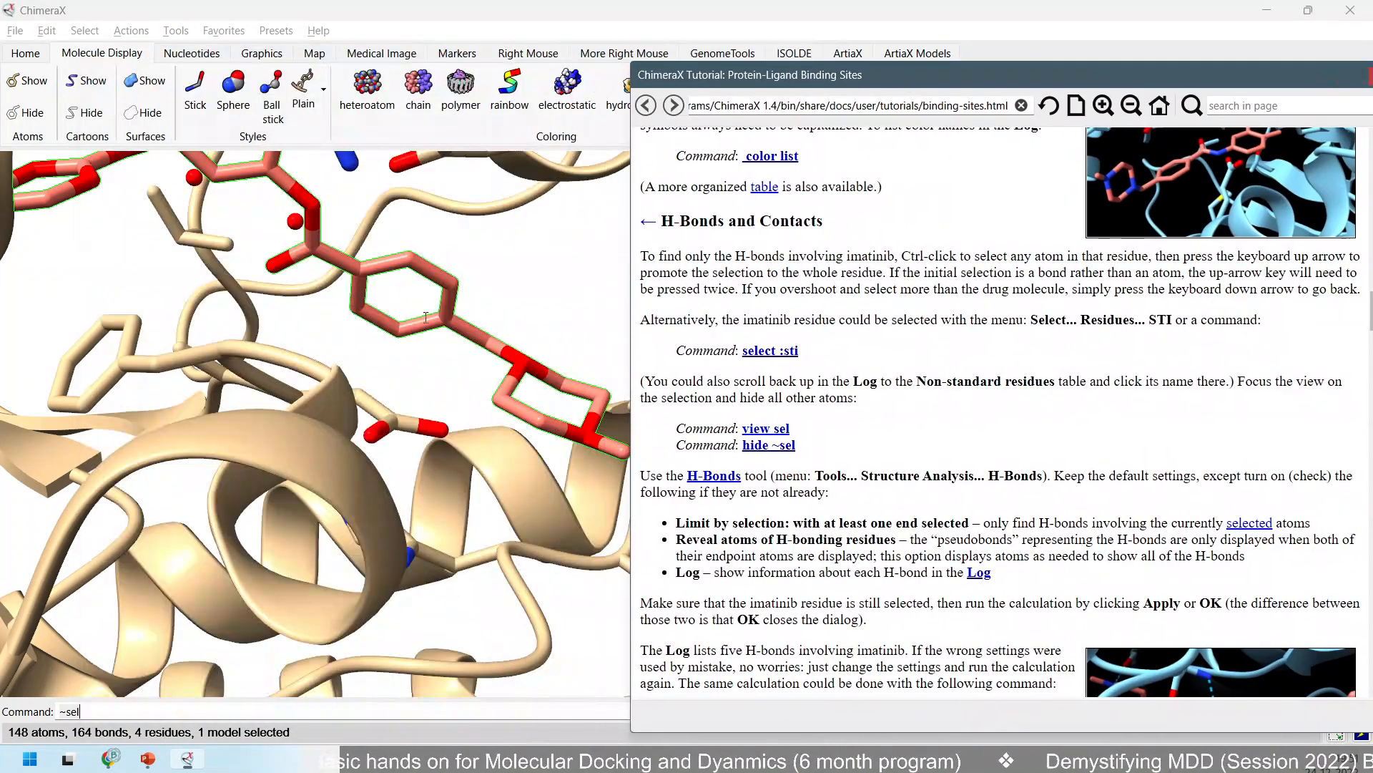
pyautogui.scroll(-5, 282, 530)
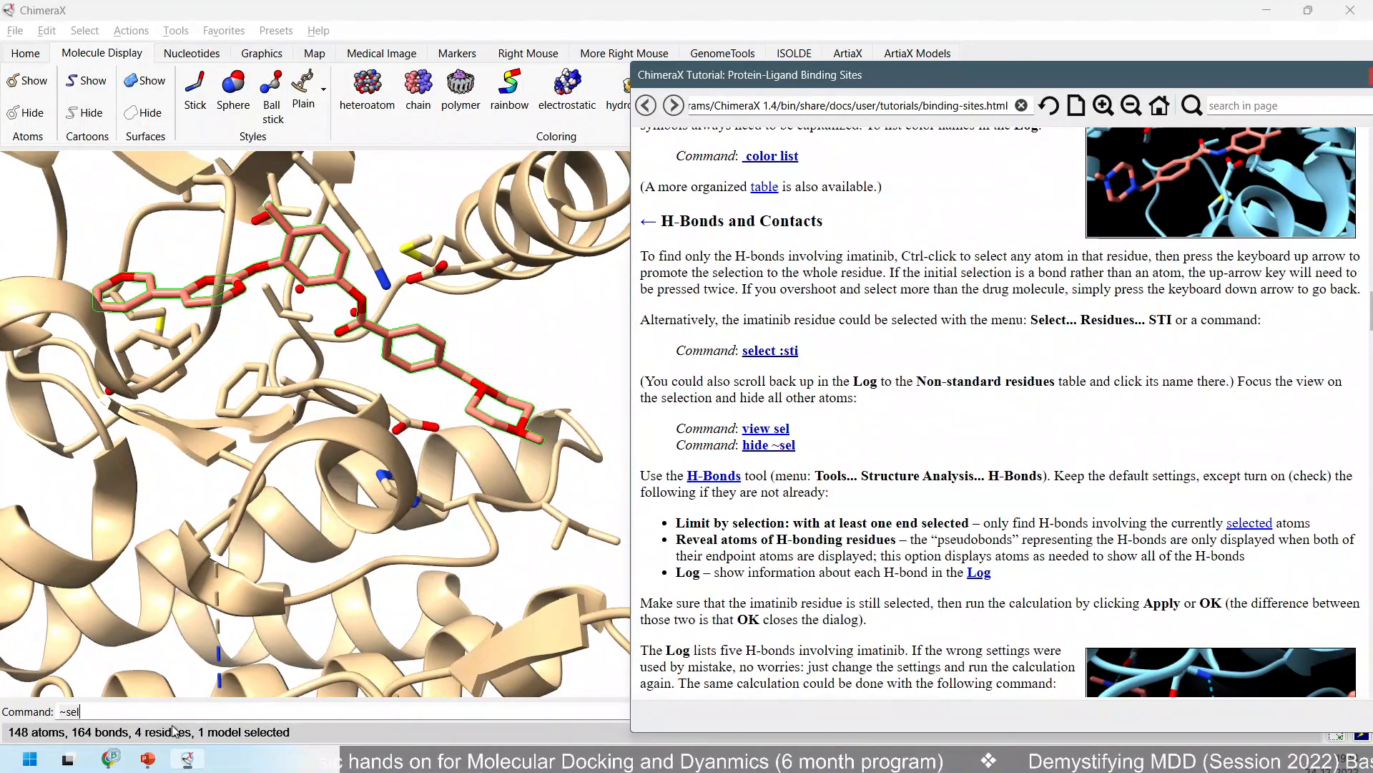
# Clear the selection with the command "~sel" and fit the whole structure in the window with "view".
pyautogui.click(133, 711)
pyautogui.write('~sel')
pyautogui.press('Return')
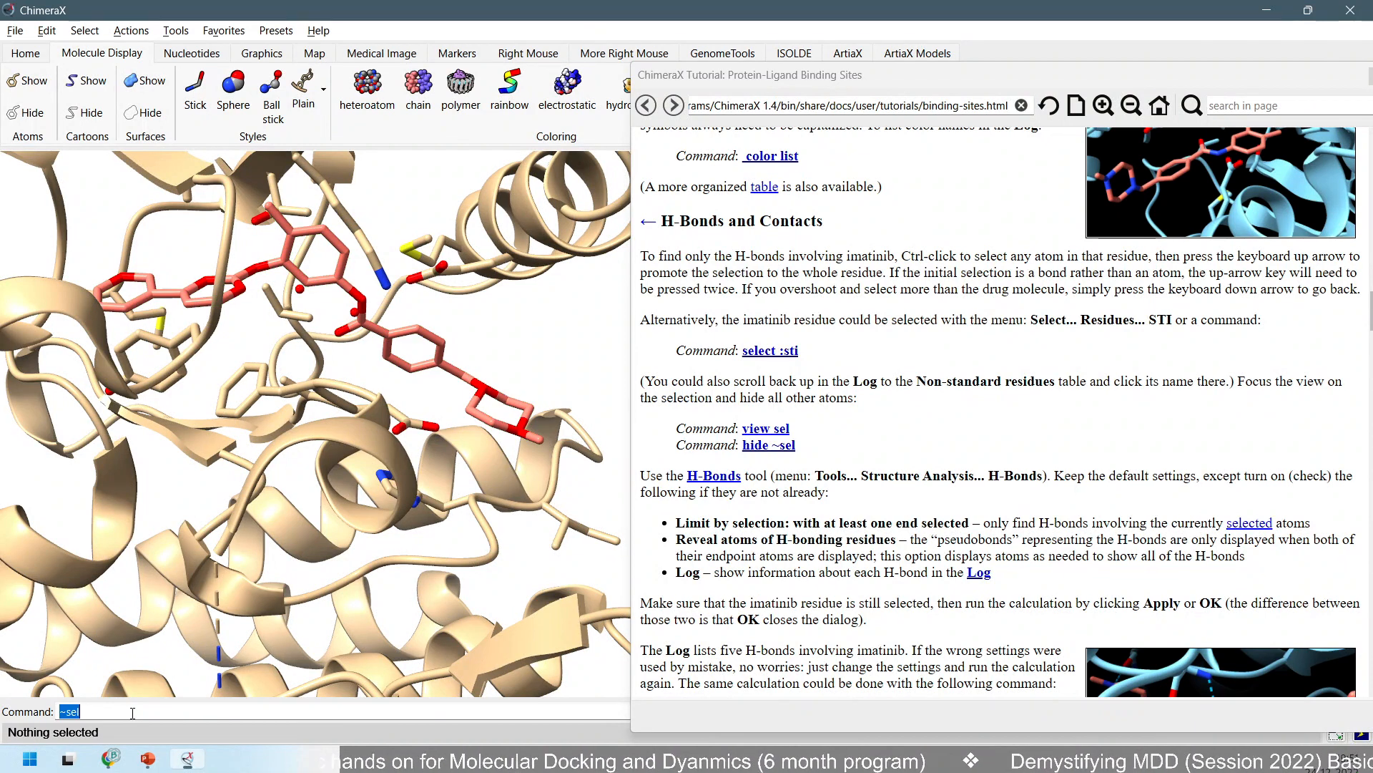
pyautogui.write('view')
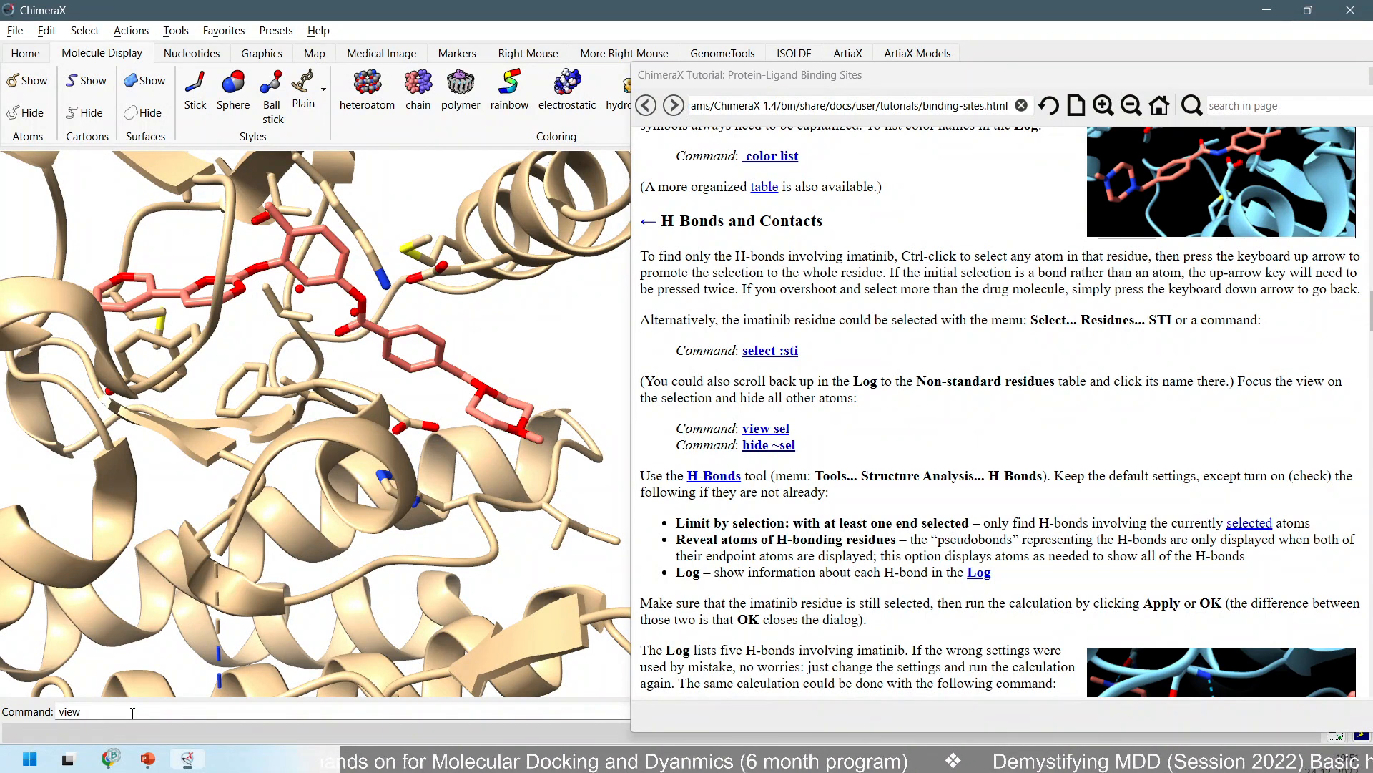
pyautogui.press('Return')
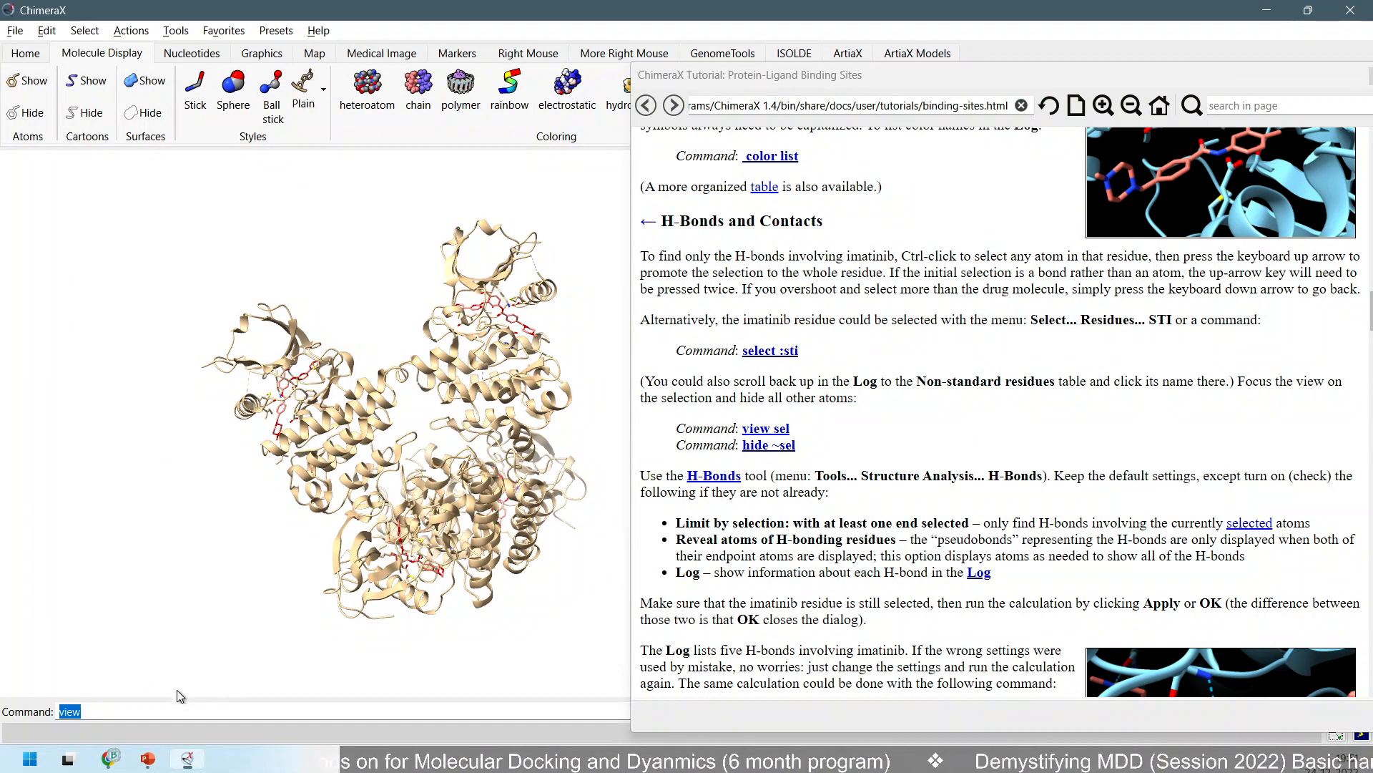
pyautogui.scroll(4, 309, 470)
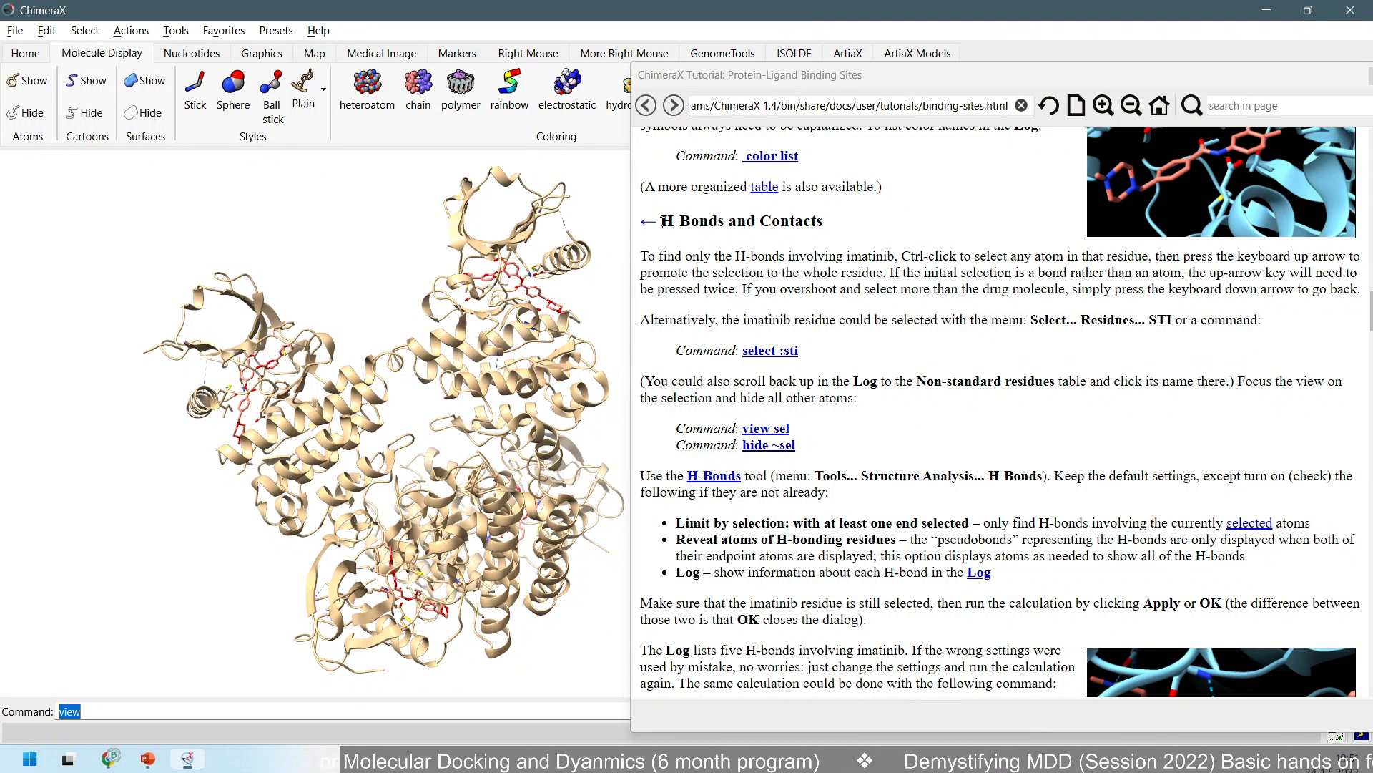
# Reselect the imatinib residues with the tutorial's "select :sti" command link and focus on them with its "view sel" link.
pyautogui.moveTo(663, 221); pyautogui.dragTo(830, 230)
pyautogui.click(849, 332)
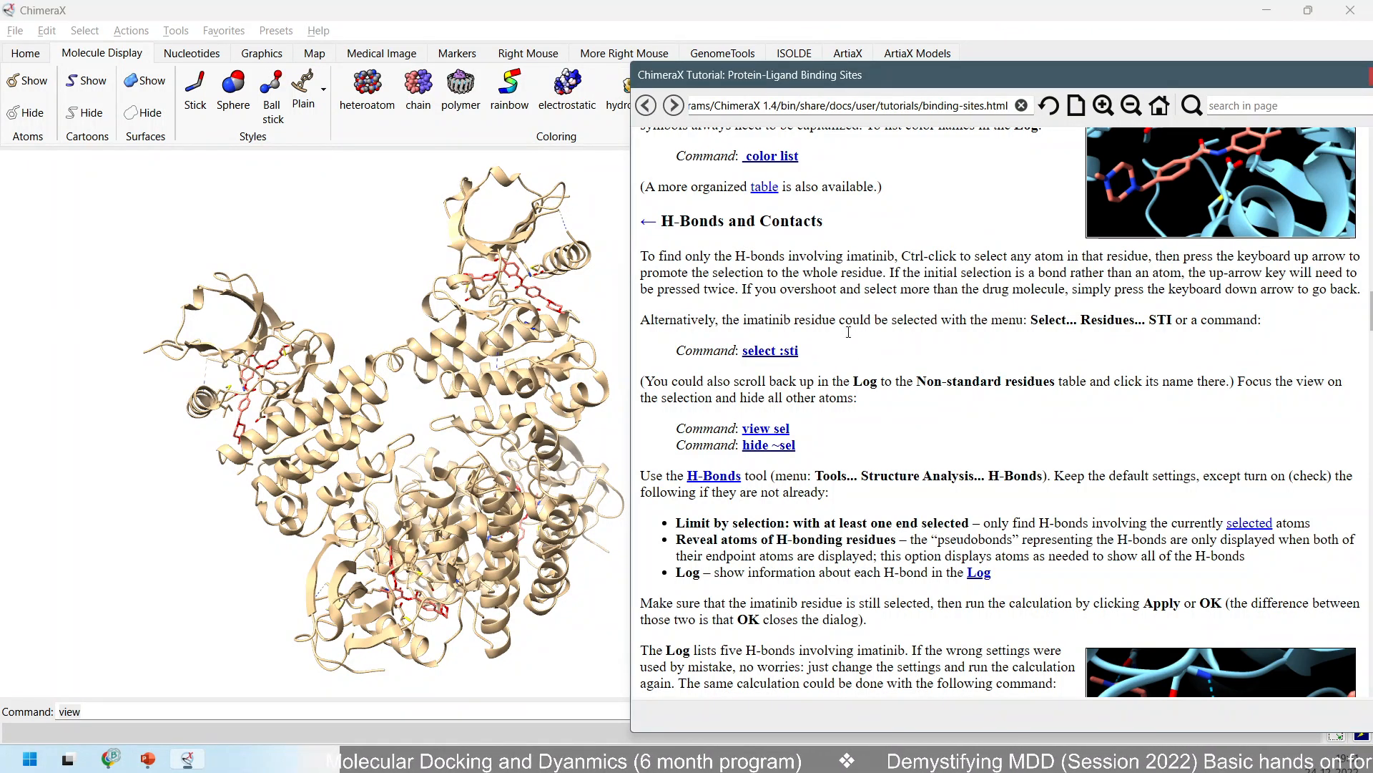
pyautogui.click(771, 350)
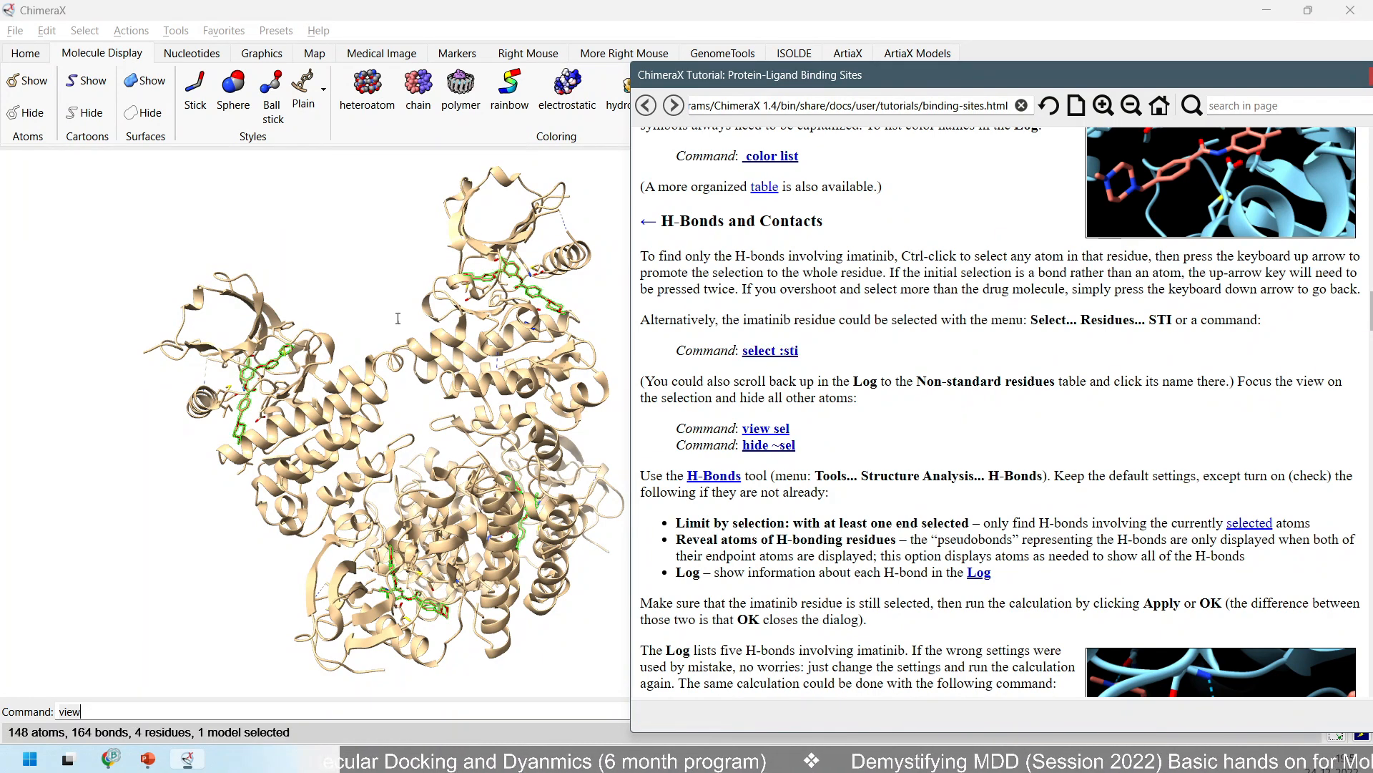
pyautogui.scroll(5, 398, 318)
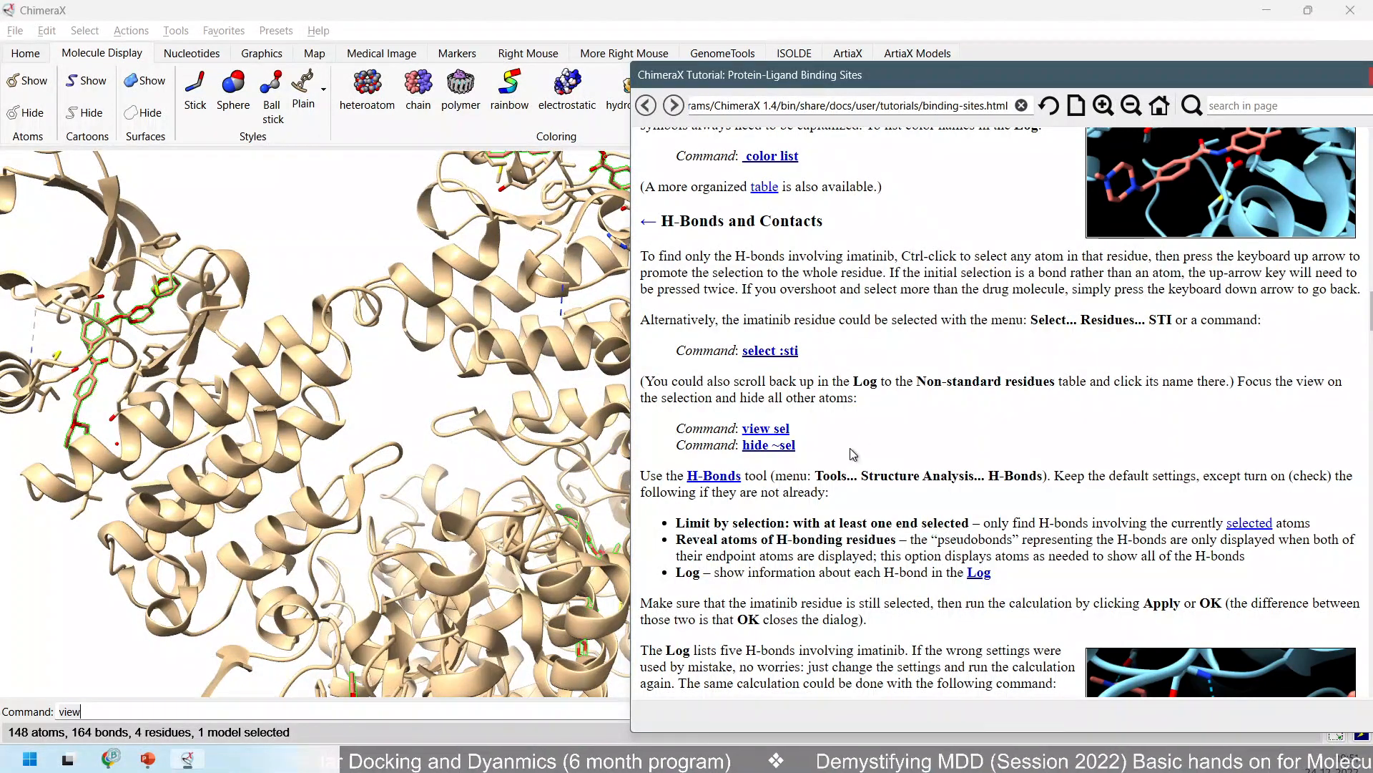
pyautogui.click(780, 434)
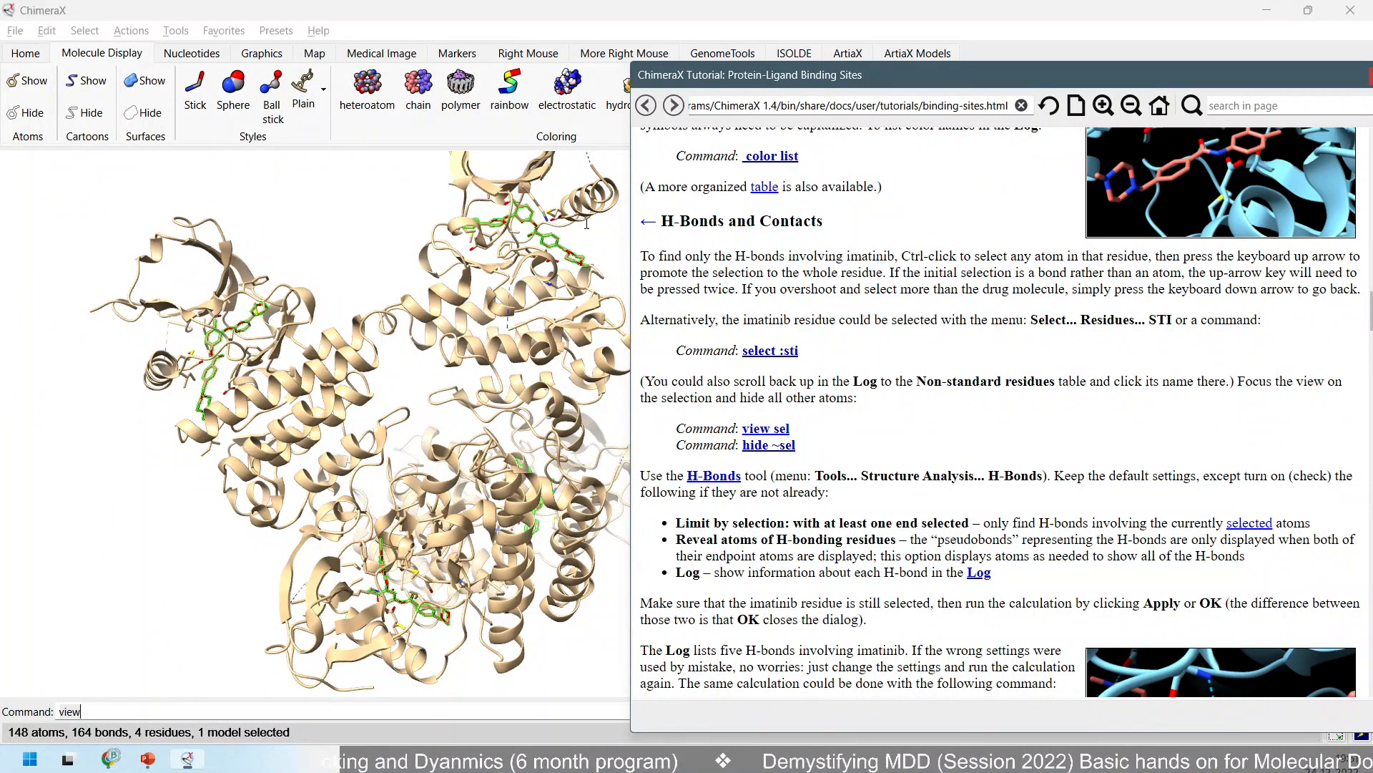
# Hide all atoms outside the selection with the tutorial's "hide ~sel" command link and uncover the Log and the structure to check them.
pyautogui.click(774, 447)
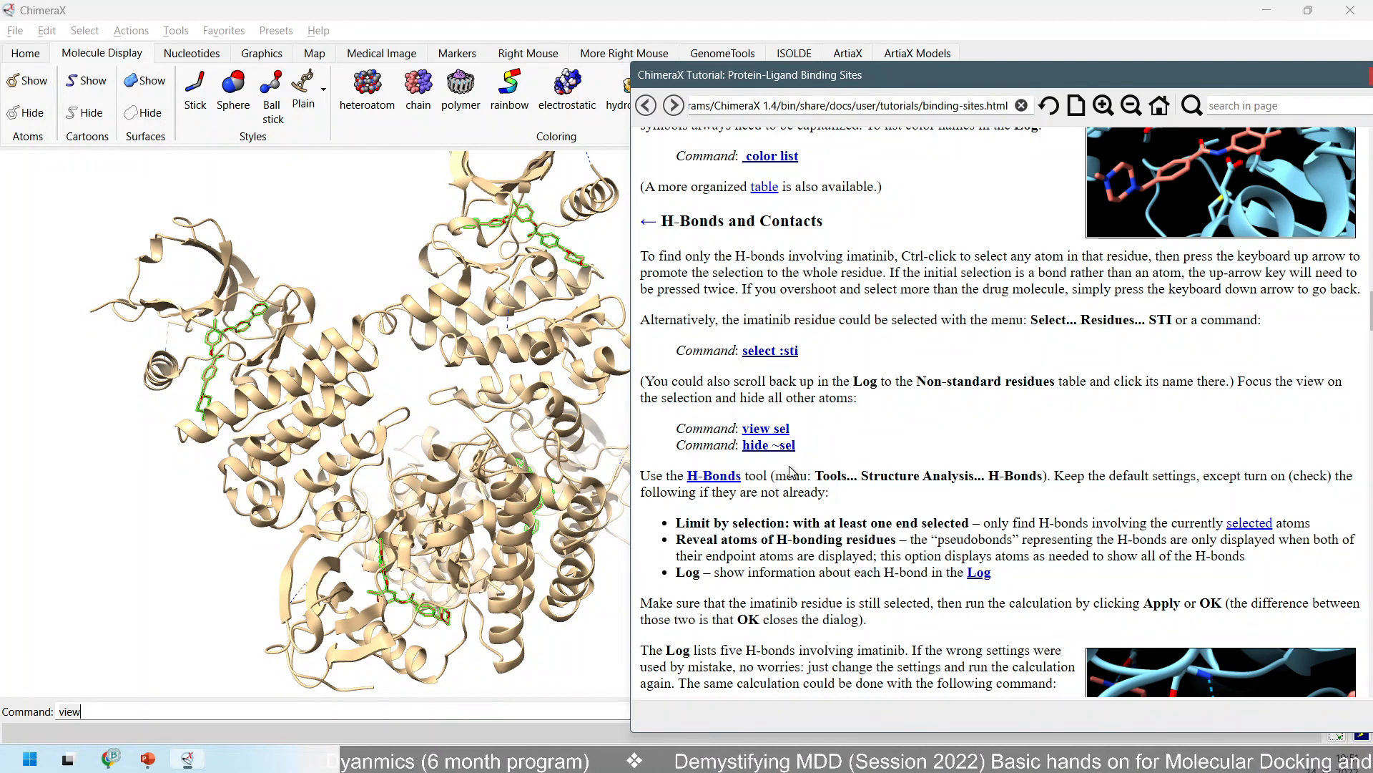
pyautogui.moveTo(911, 77); pyautogui.dragTo(315, 58)
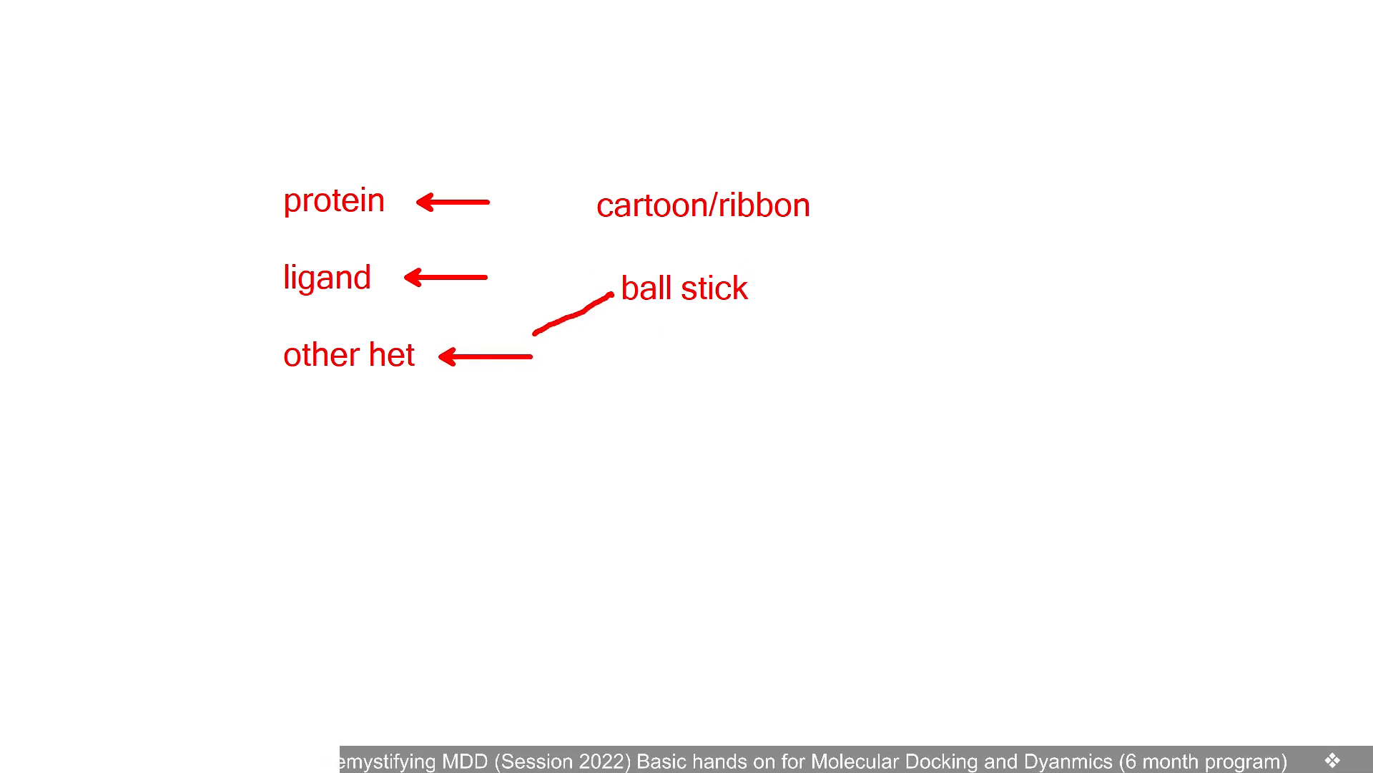
pyautogui.press('Escape')
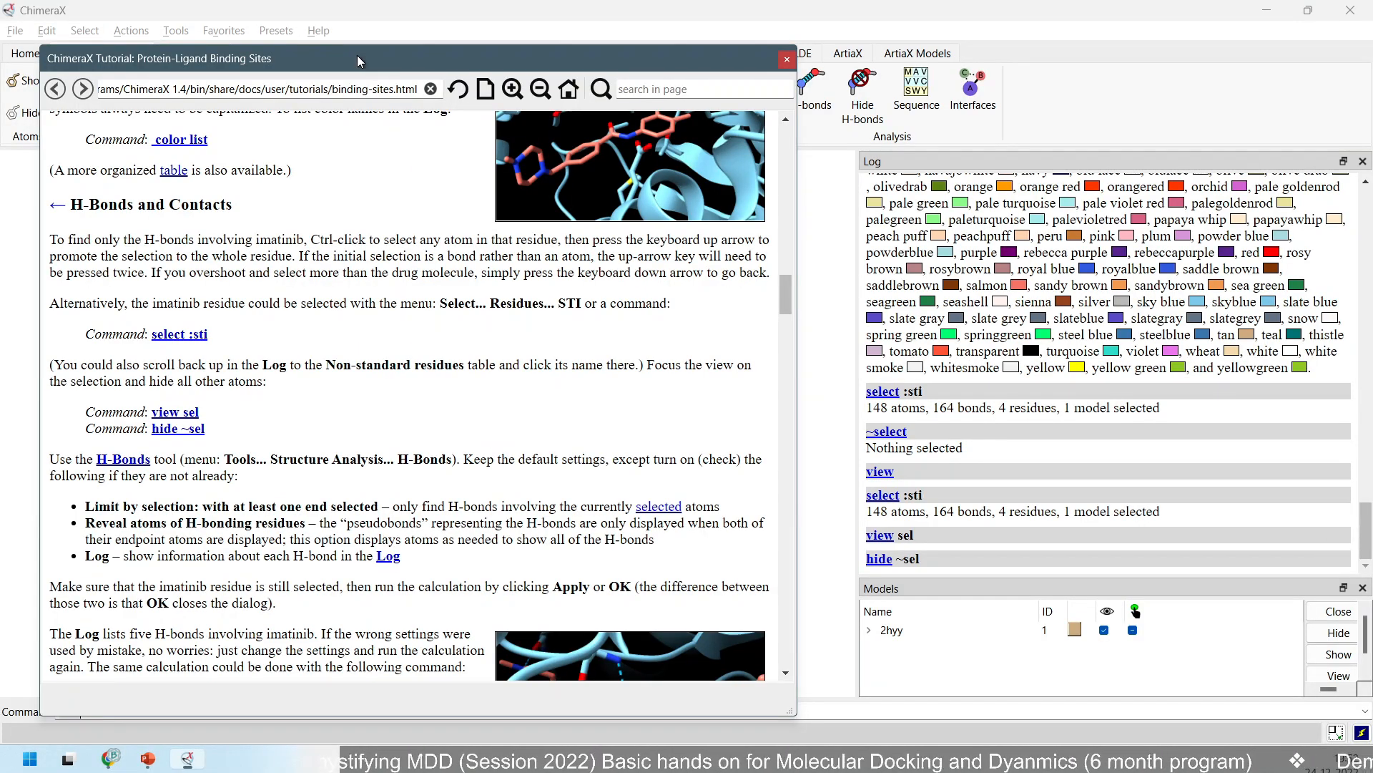
pyautogui.moveTo(358, 54); pyautogui.dragTo(832, 70)
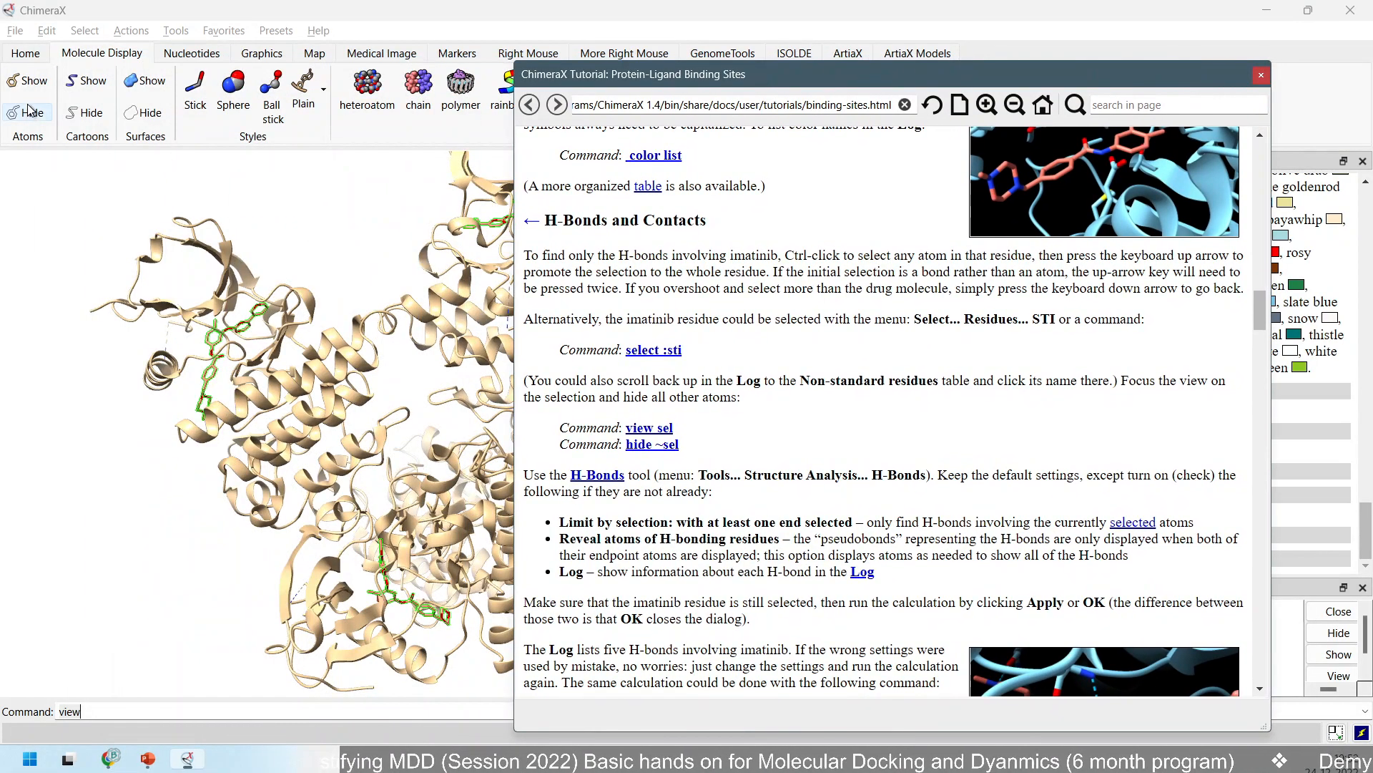
pyautogui.click(97, 53)
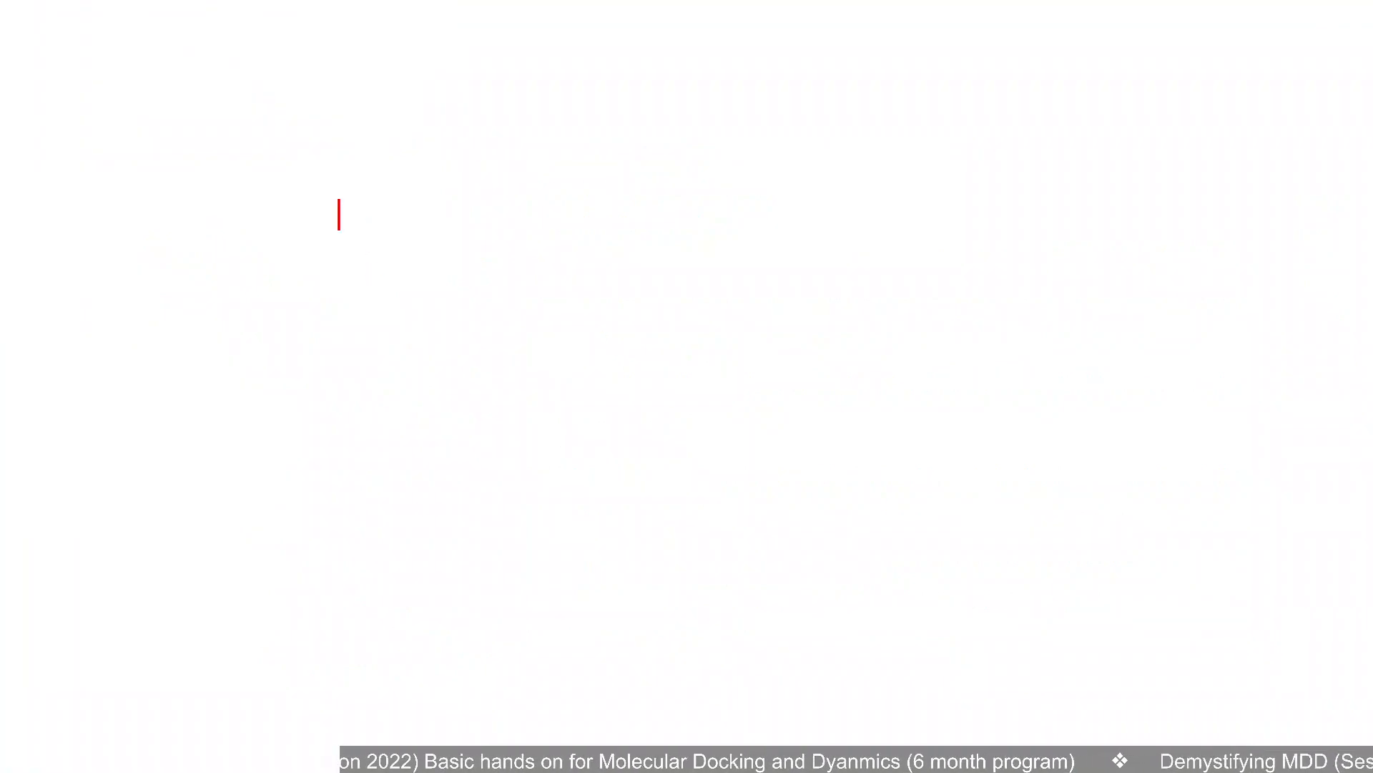
# Write the notes "hide ~sel" and "sel :stl" on a blank annotation screen, underline "sel", add arrows, and exit the annotation.
pyautogui.write('hid')
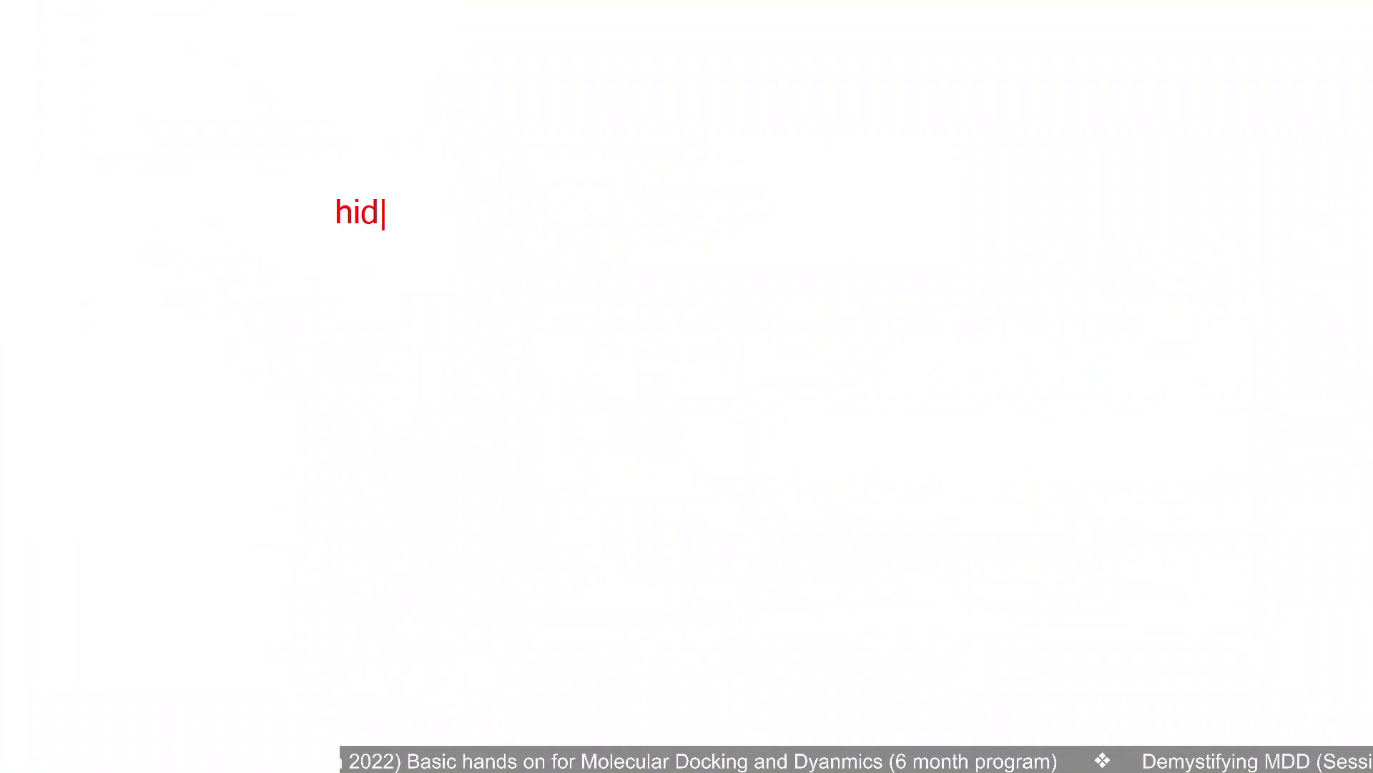
pyautogui.write('e ~sel')
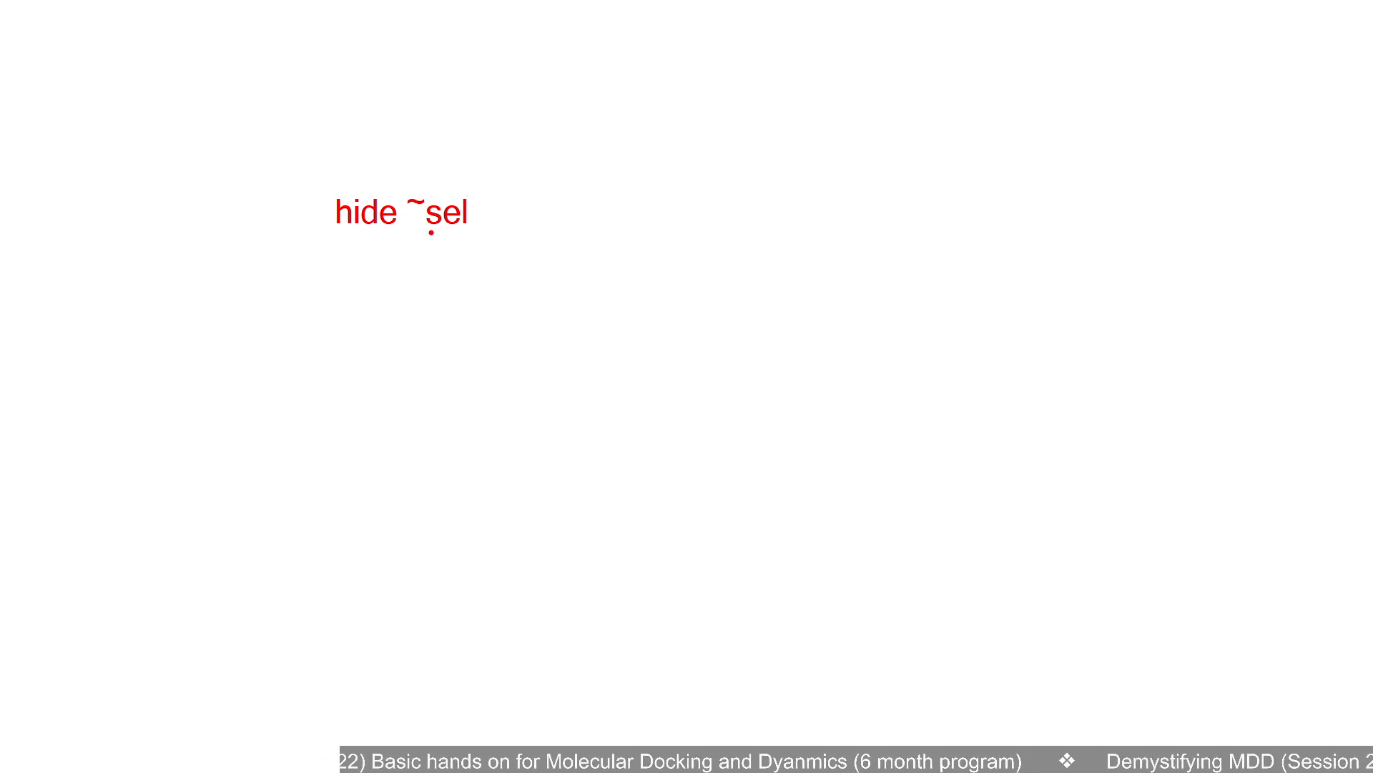
pyautogui.moveTo(431, 229); pyautogui.dragTo(473, 231)
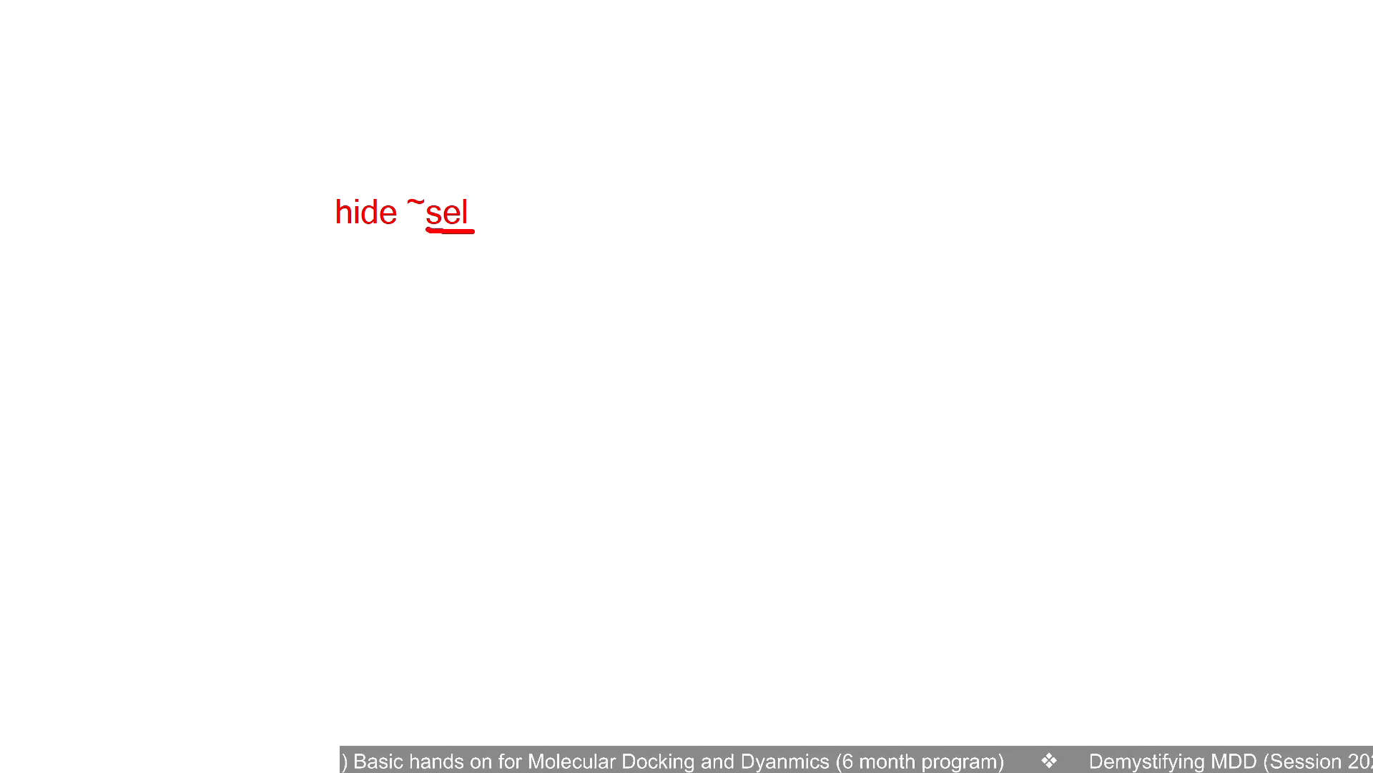
pyautogui.write('t')
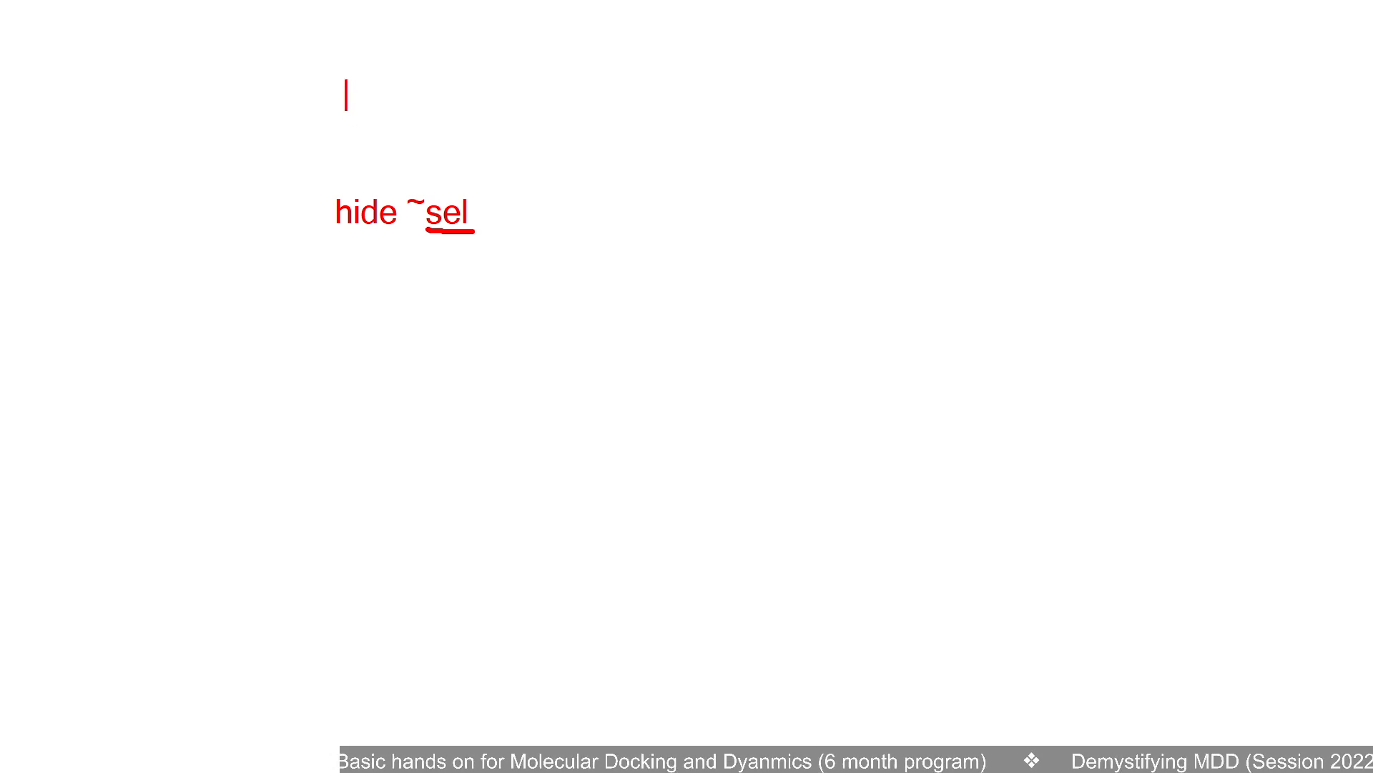
pyautogui.write('sel :')
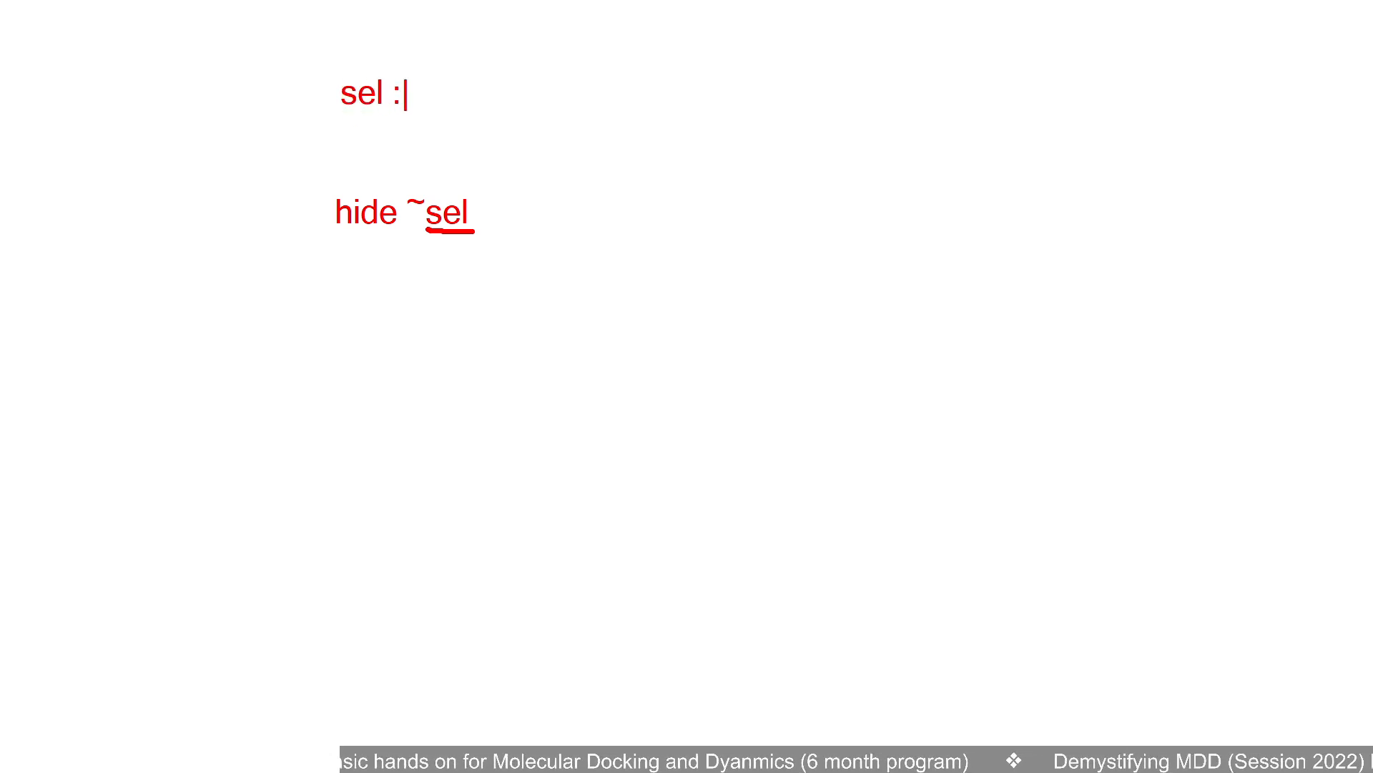
pyautogui.write('stl')
pyautogui.press('Escape')
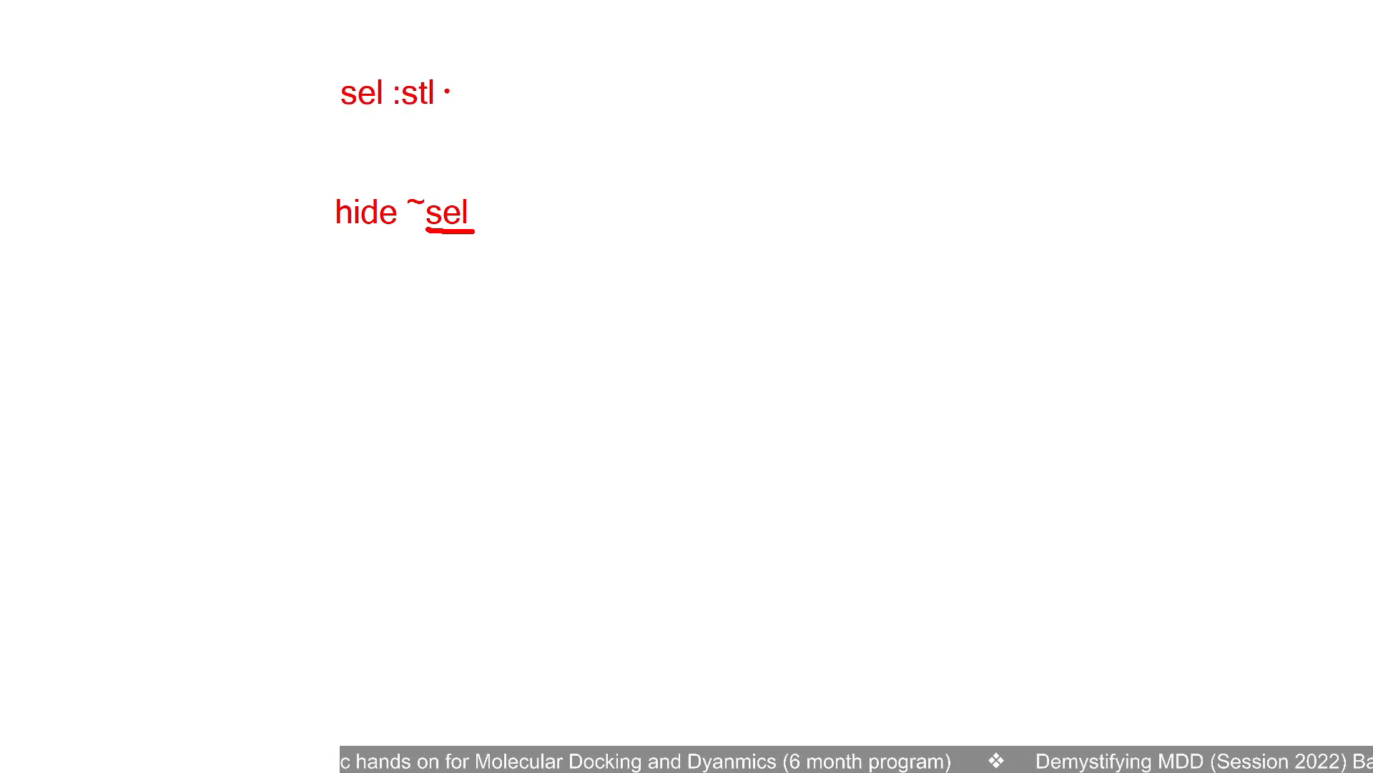
pyautogui.keyDown('ctrl'); pyautogui.keyDown('shift'); pyautogui.moveTo(447, 92); pyautogui.dragTo(522, 90); pyautogui.keyUp('shift'); pyautogui.keyUp('ctrl')
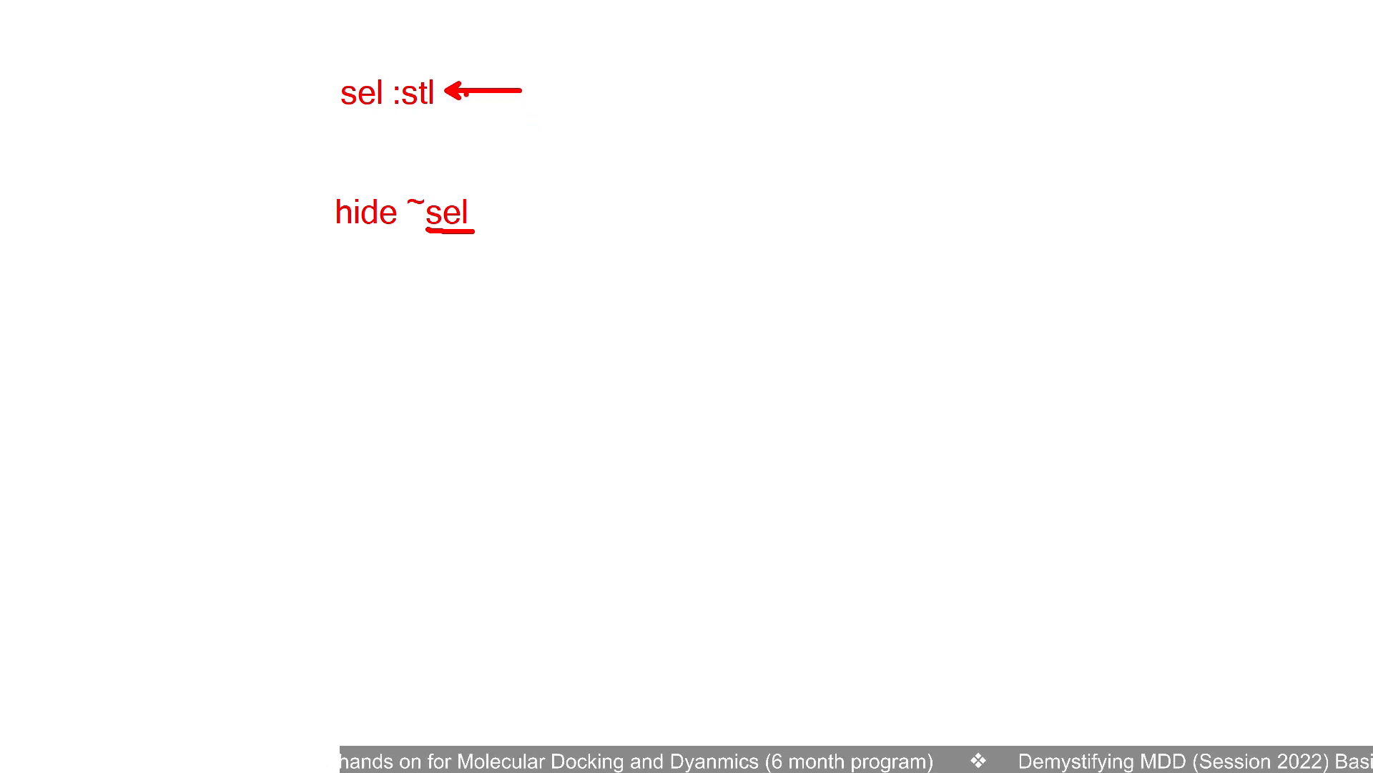
pyautogui.keyDown('ctrl'); pyautogui.keyDown('shift'); pyautogui.moveTo(420, 188); pyautogui.dragTo(443, 145); pyautogui.keyUp('shift'); pyautogui.keyUp('ctrl')
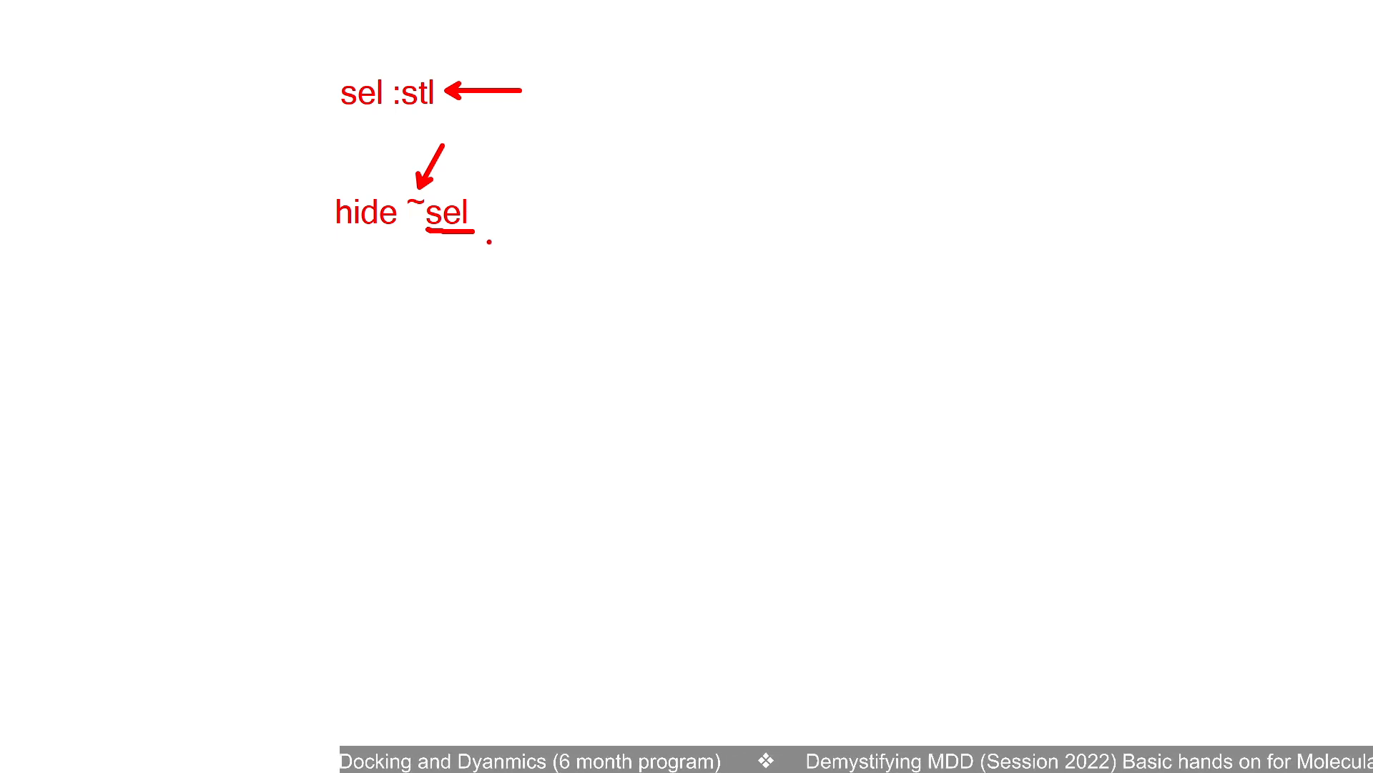
pyautogui.press('Escape')
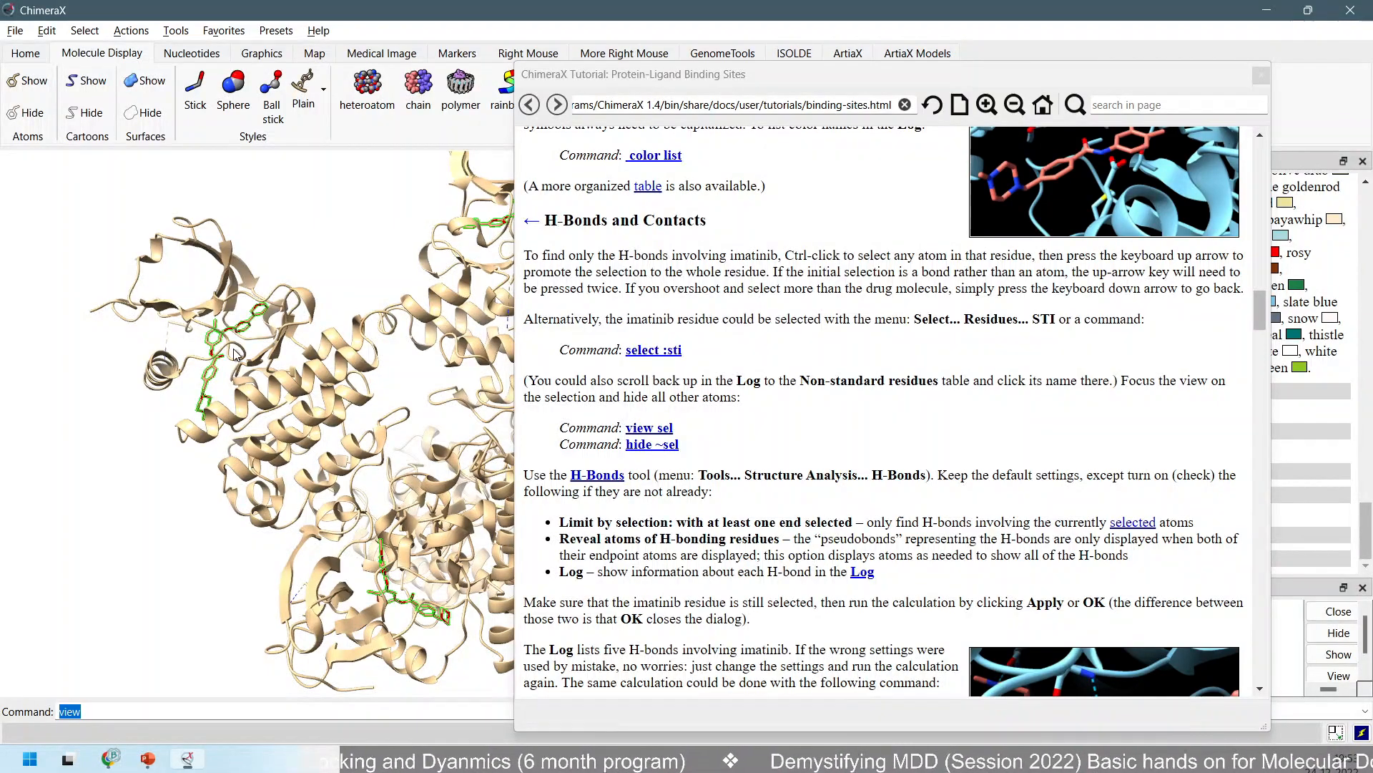
# Zoom in on the chain D ligand and show all unselected atoms with the command "show ~sel".
pyautogui.scroll(5, 244, 329)
pyautogui.moveTo(220, 266); pyautogui.dragTo(379, 444)
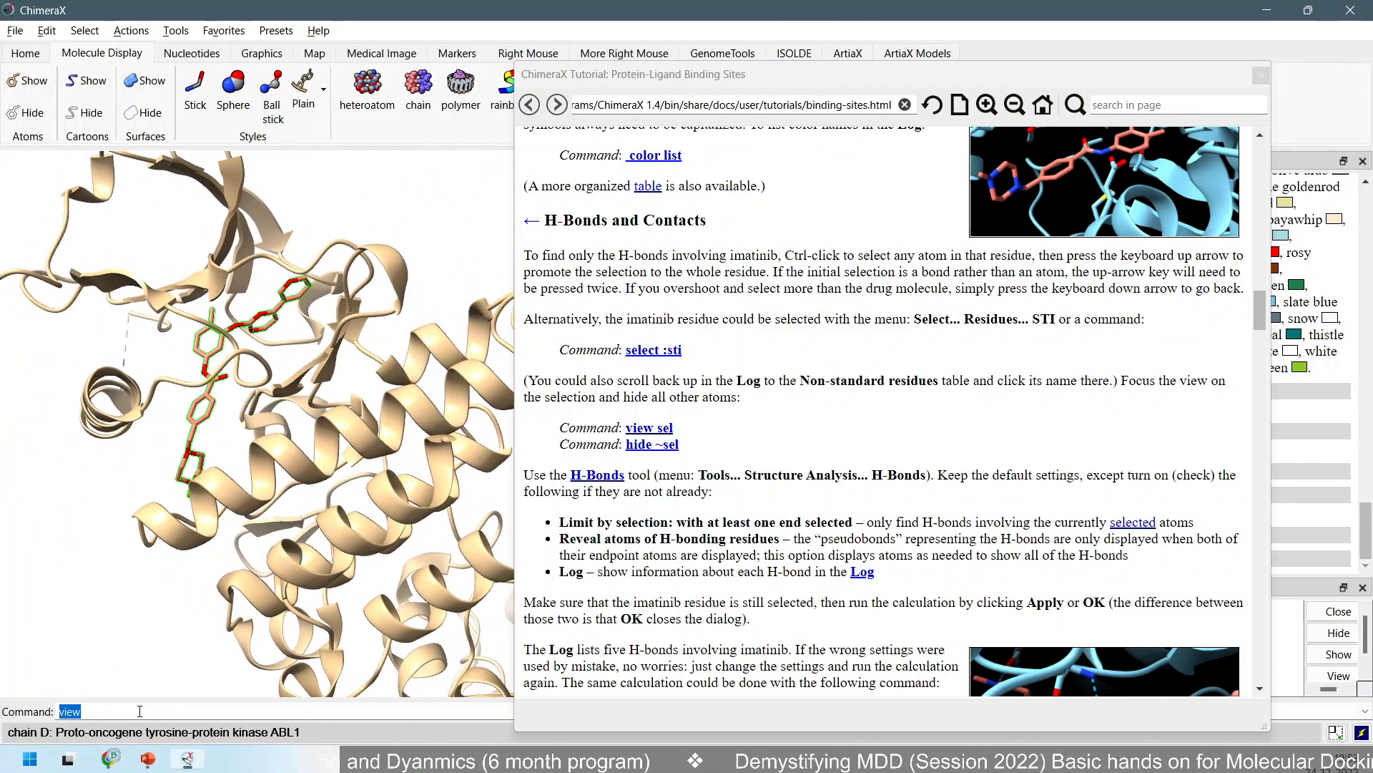
pyautogui.write('sho')
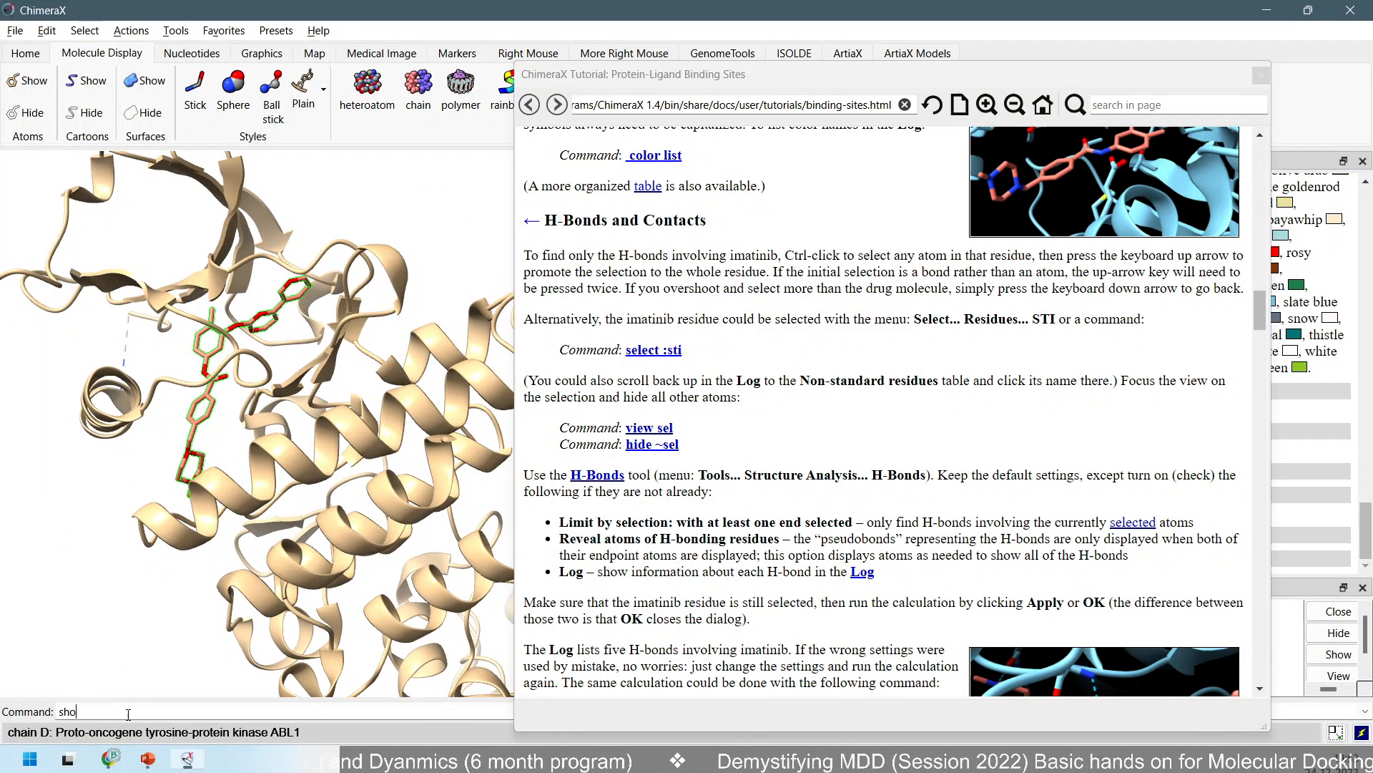
pyautogui.write('w ~s')
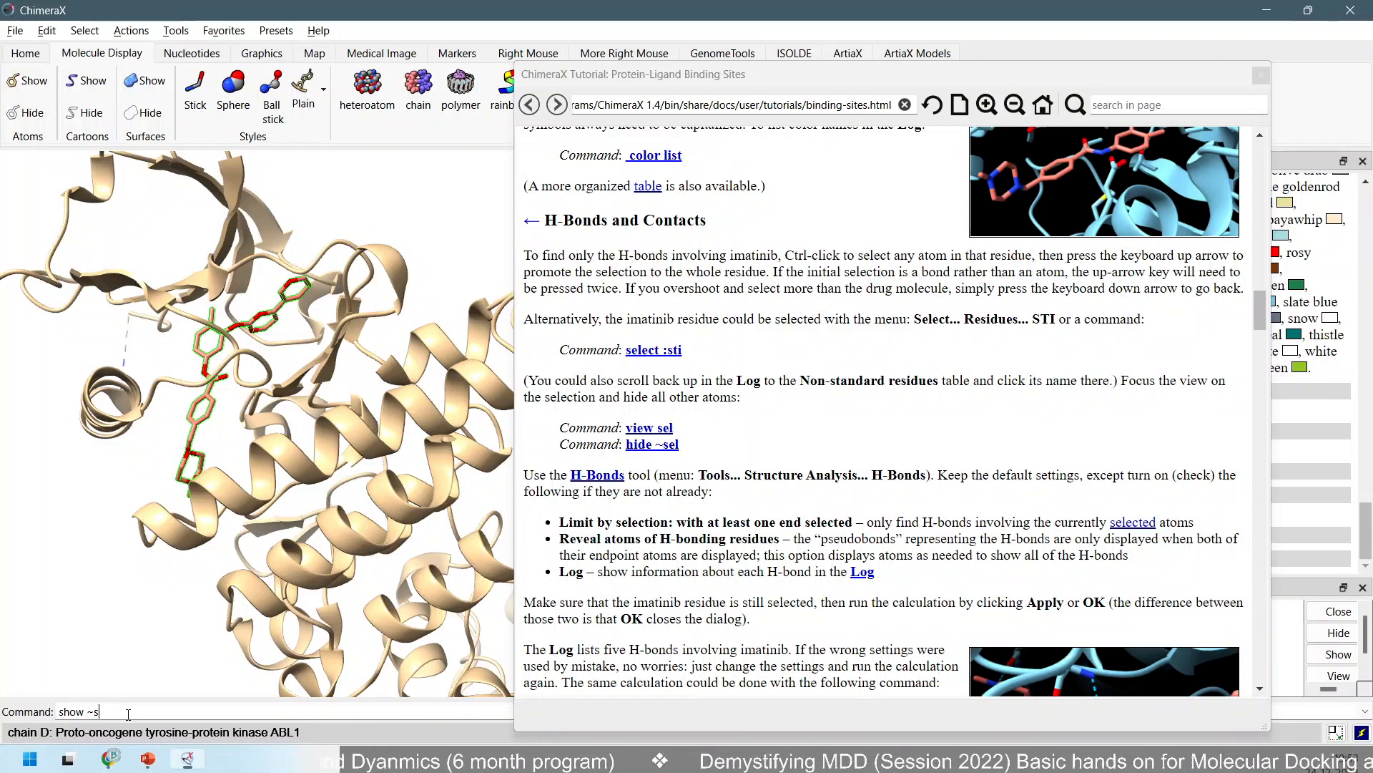
pyautogui.write('el')
pyautogui.press('Return')
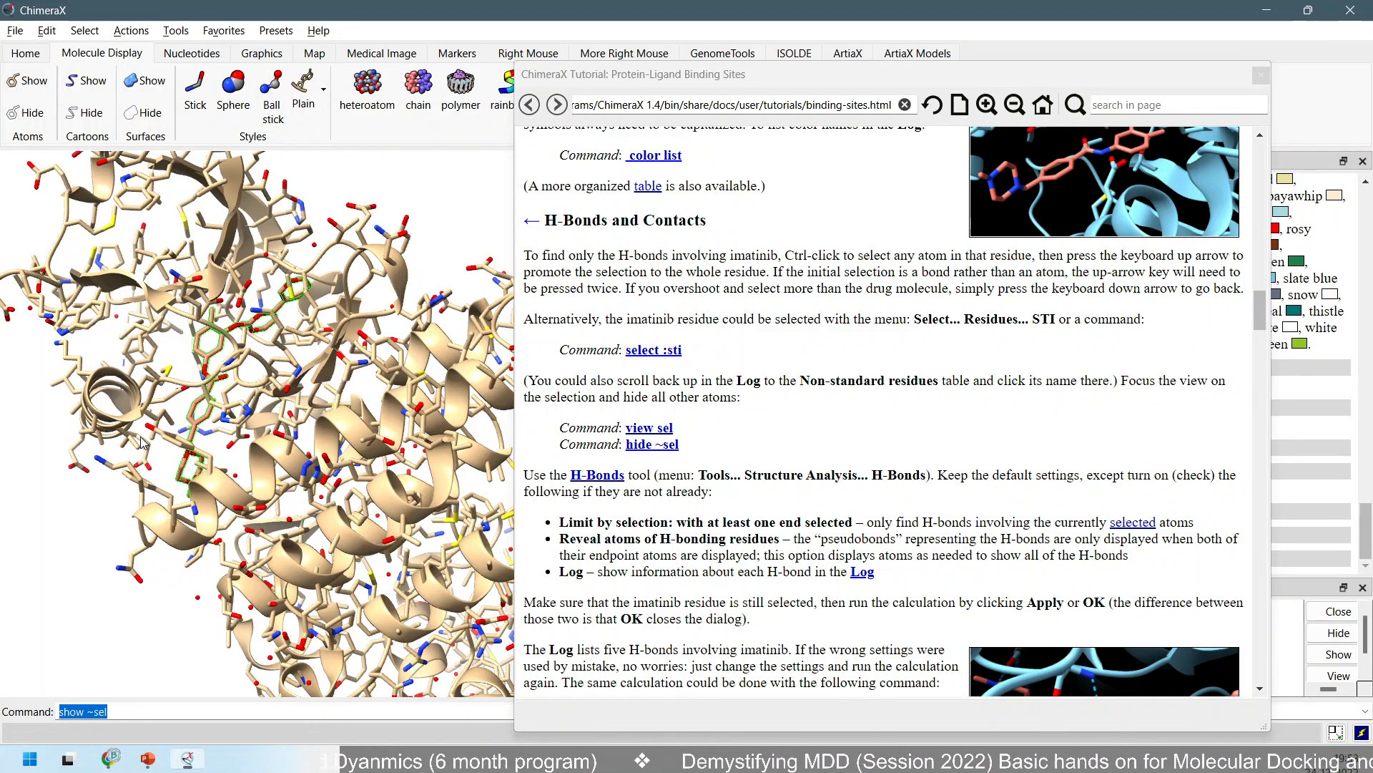
# Inspect the displayed side chains and hide all unselected atoms with the command "hide ~sel".
pyautogui.moveTo(193, 266); pyautogui.dragTo(320, 259)
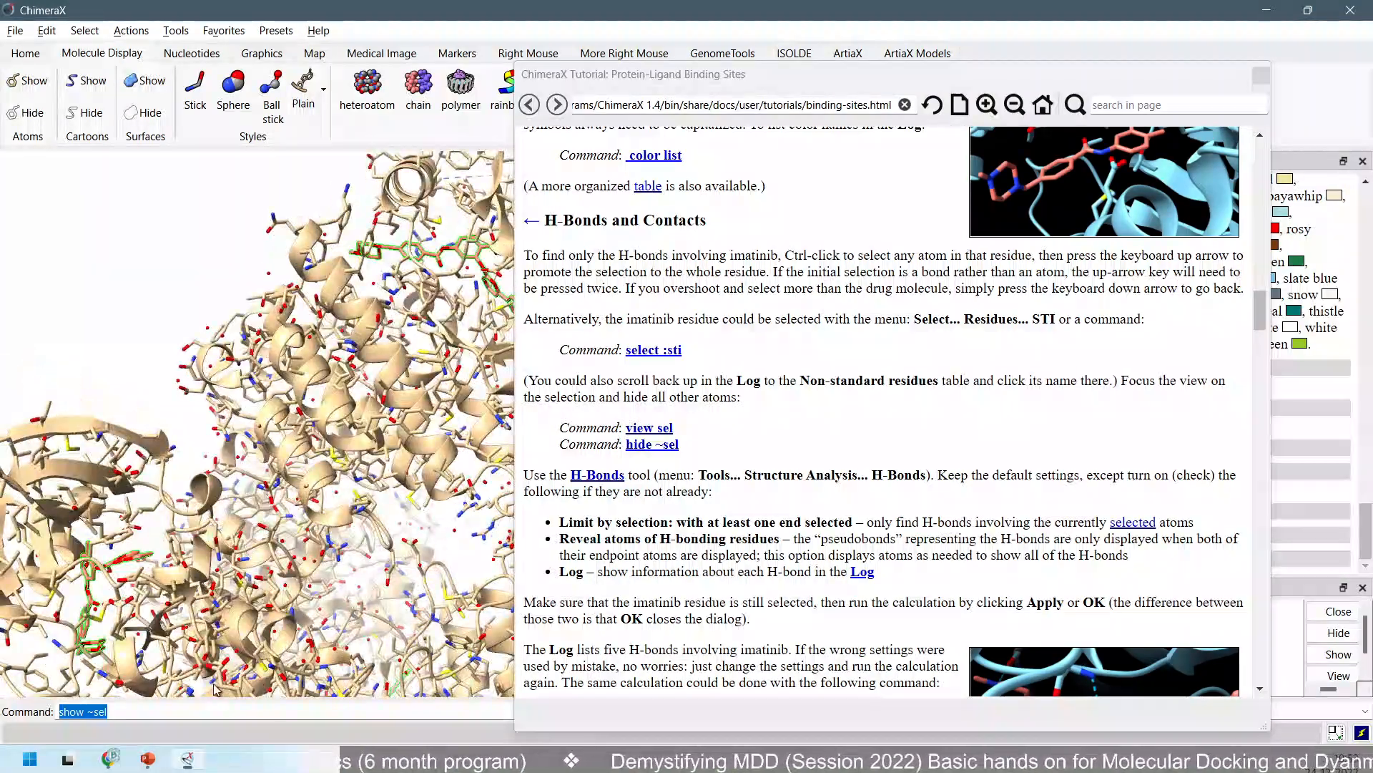
pyautogui.doubleClick(71, 711)
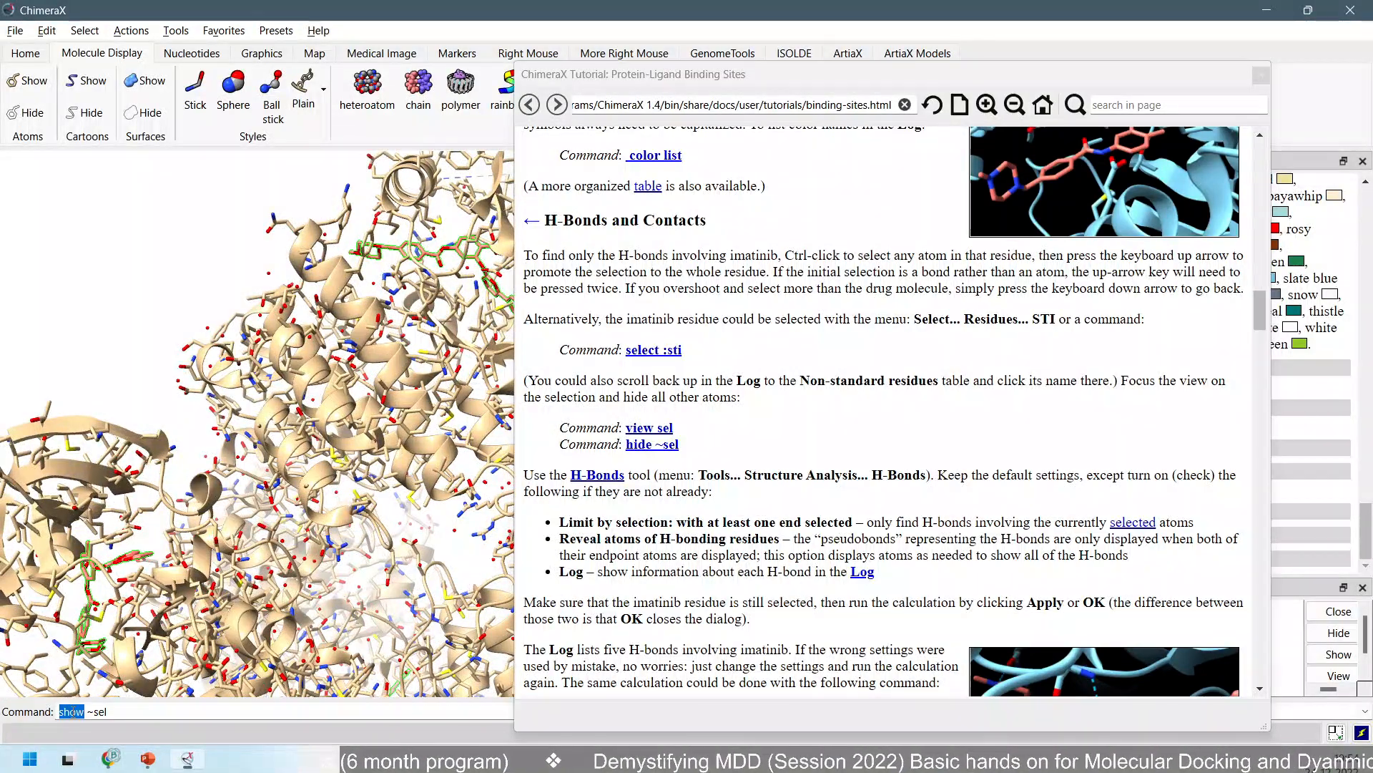
pyautogui.write('hide')
pyautogui.press('Return')
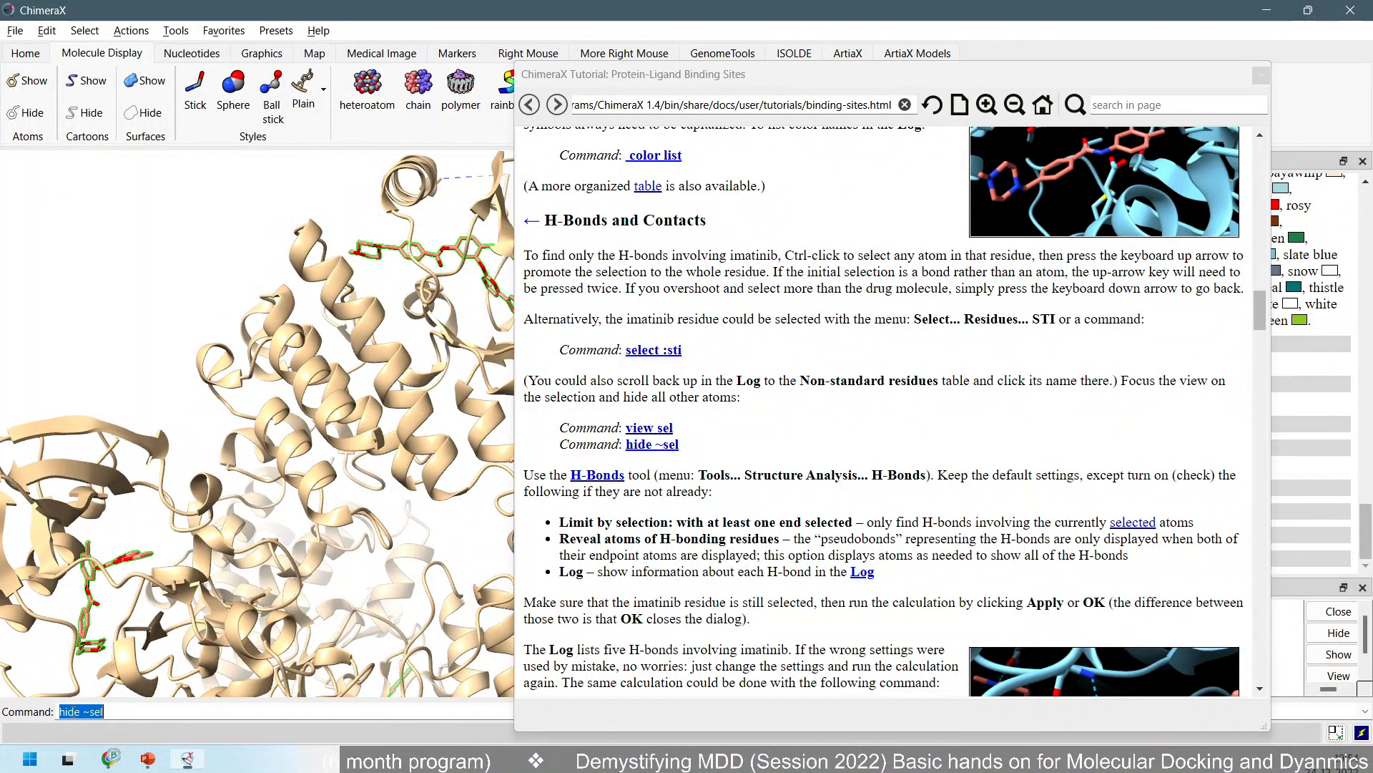
pyautogui.moveTo(415, 315); pyautogui.dragTo(432, 325)
pyautogui.scroll(2, 432, 324)
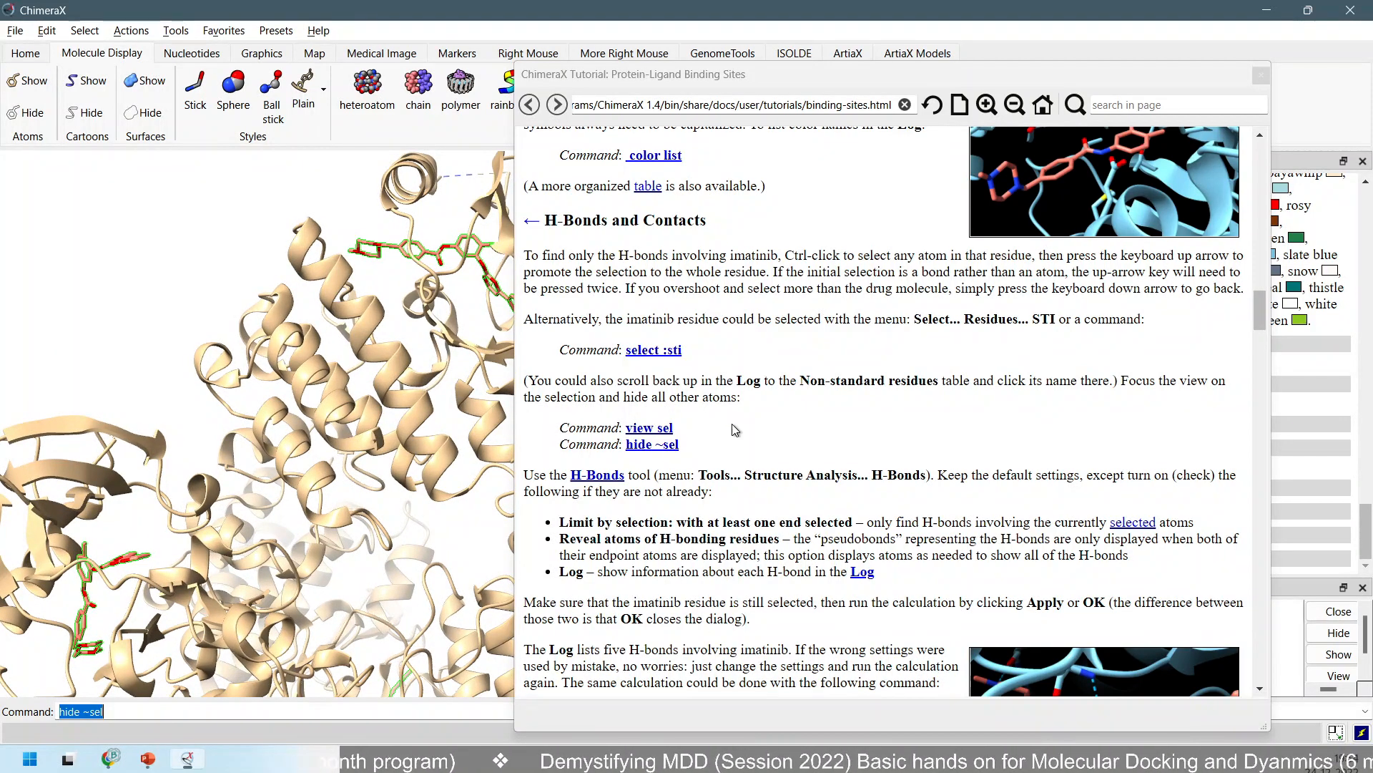
# Read the tutorial's H-Bonds instructions, locate the H-Bonds tool among the structure analysis tools, and mark the path to it with arrows.
pyautogui.scroll(-3, 712, 529)
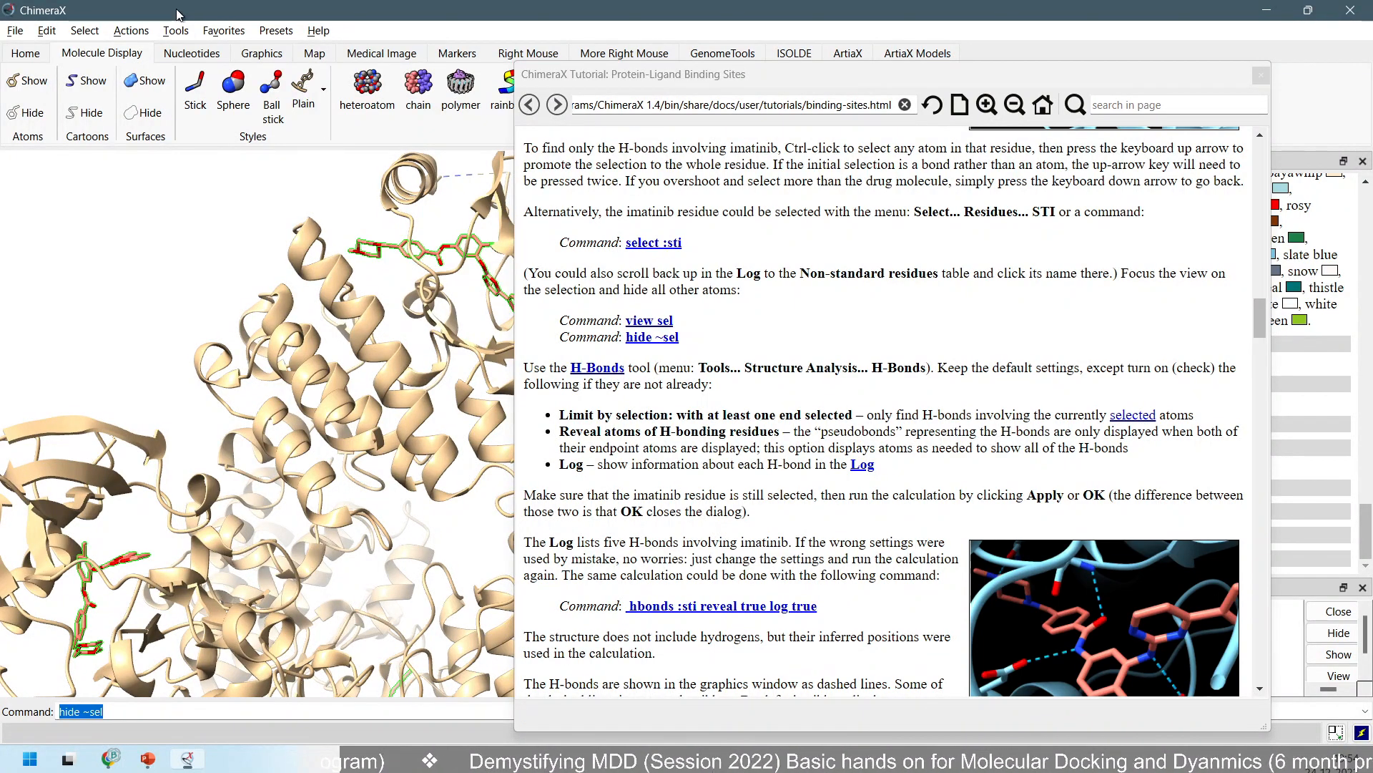
pyautogui.click(175, 31)
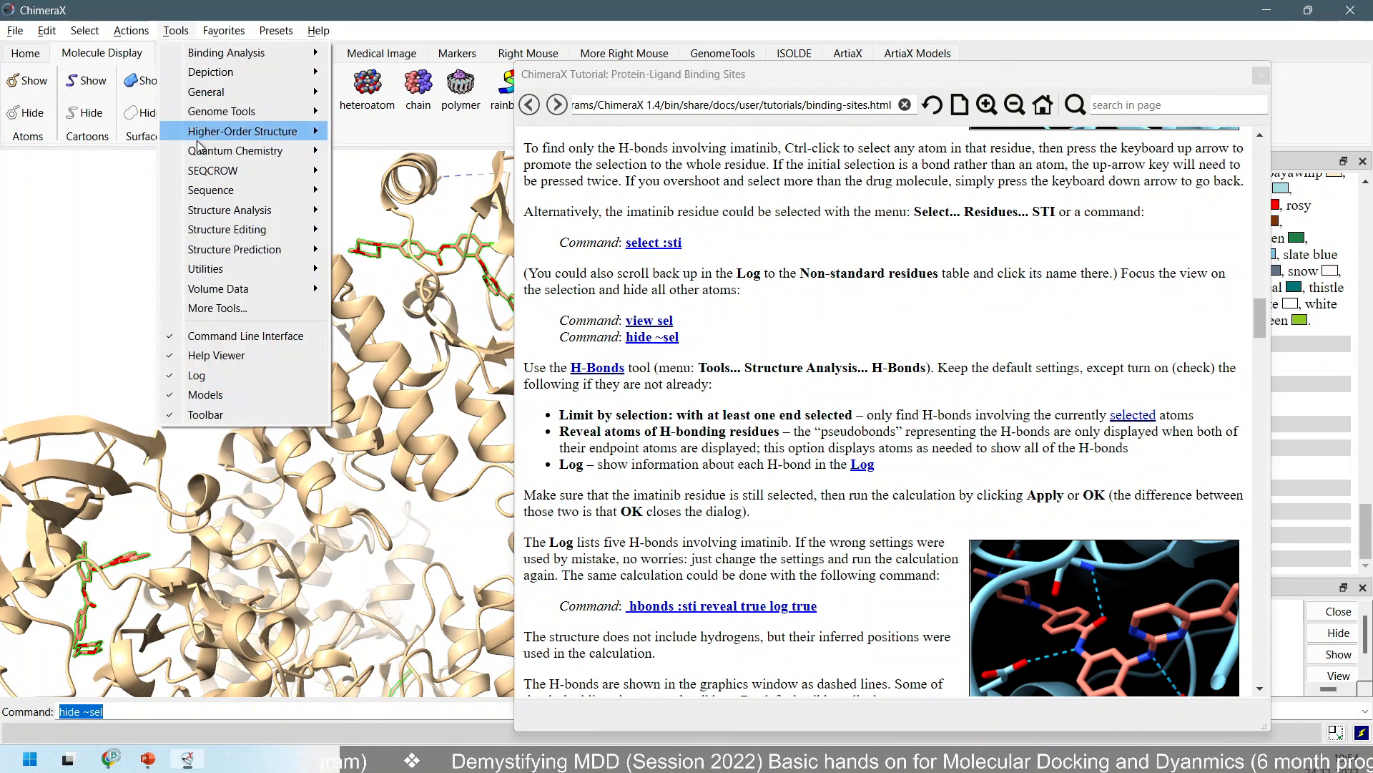
pyautogui.moveTo(216, 208)
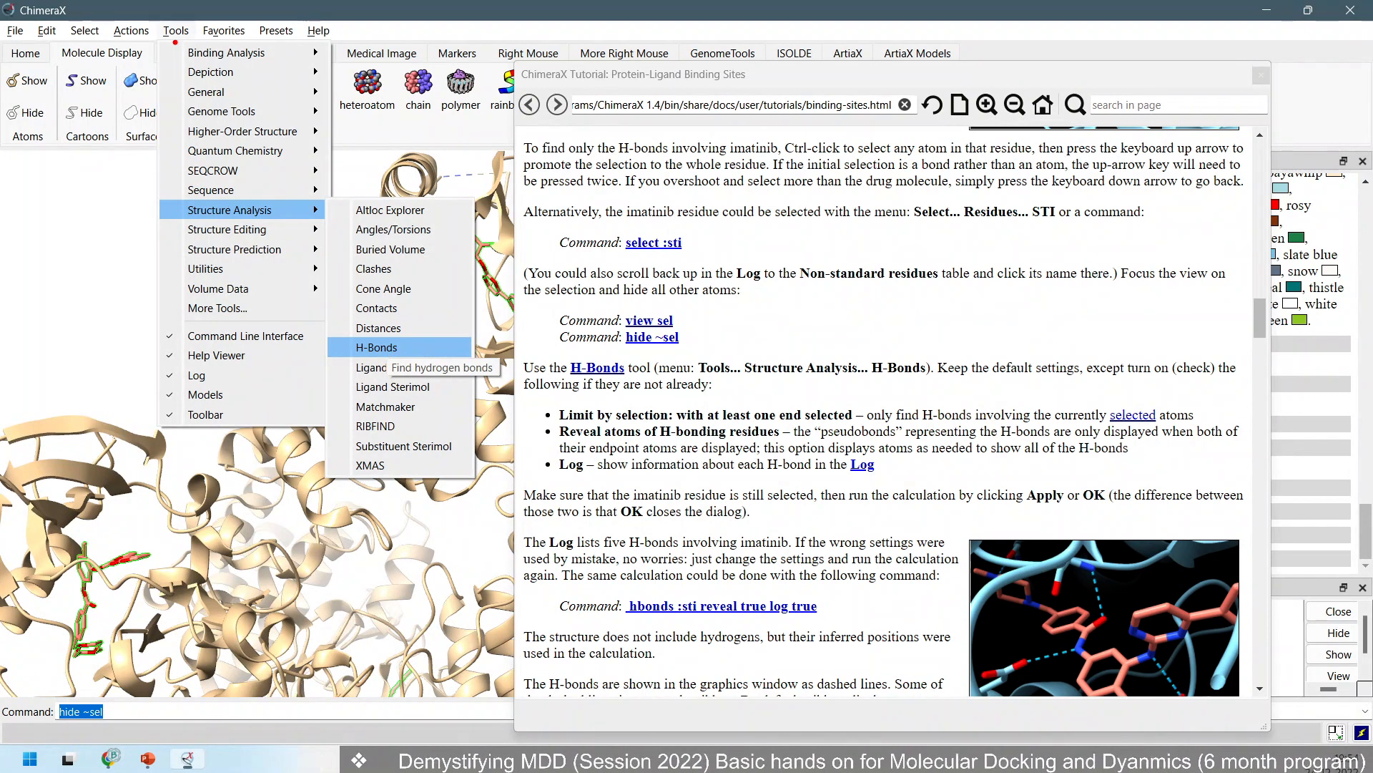
pyautogui.moveTo(176, 42); pyautogui.dragTo(174, 73)
pyautogui.moveTo(176, 209); pyautogui.dragTo(140, 247)
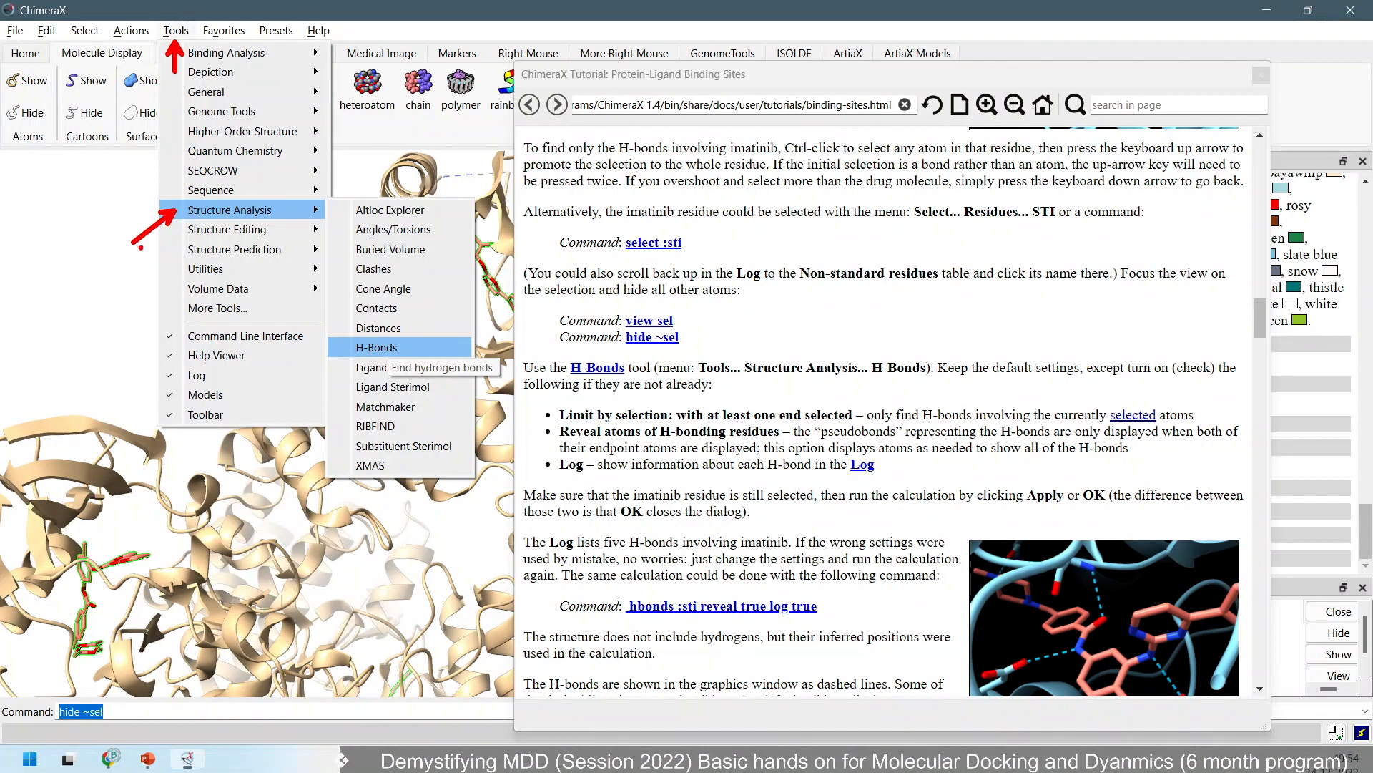
pyautogui.moveTo(340, 353); pyautogui.dragTo(320, 373)
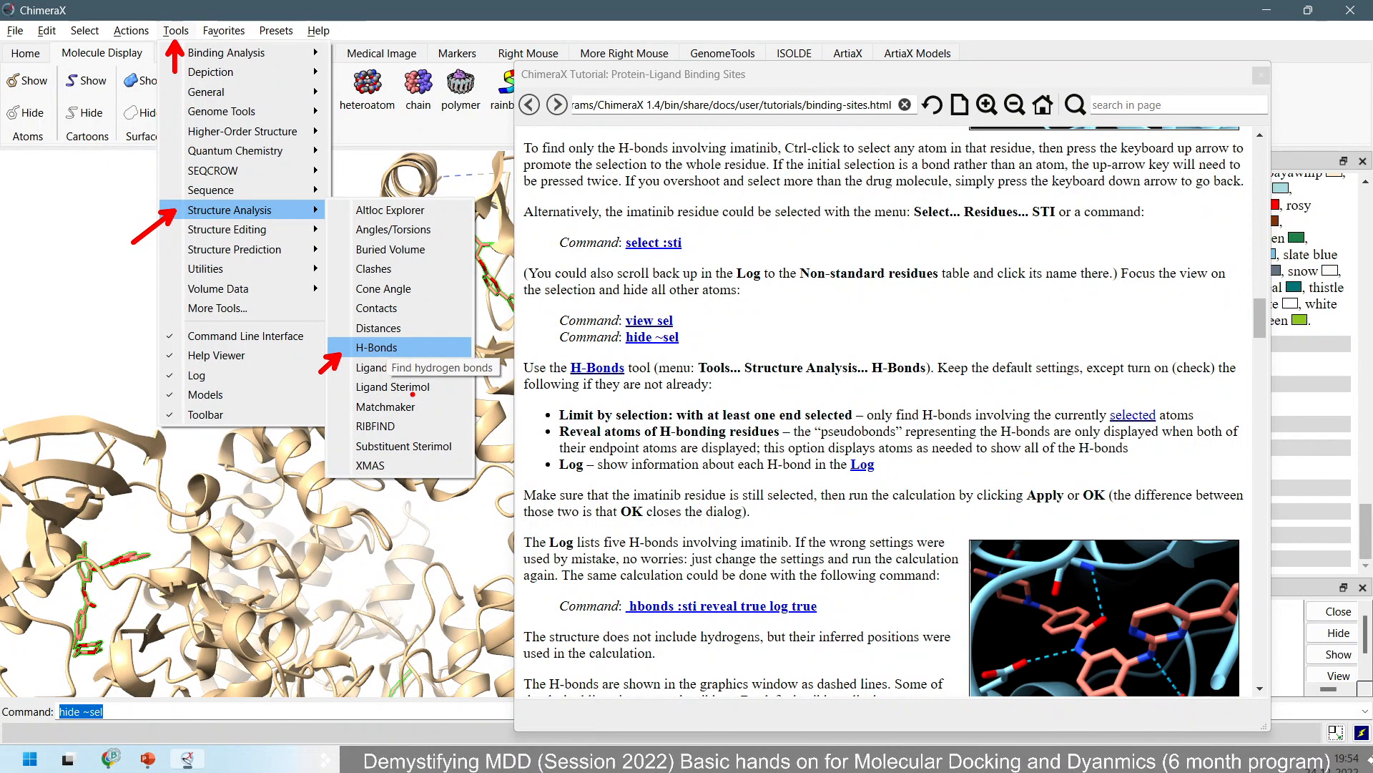
pyautogui.press('Escape')
# Calculate imatinib's hydrogen bonds with the tutorial's "hbonds :sti reveal true log true" command link.
pyautogui.scroll(-3, 655, 522)
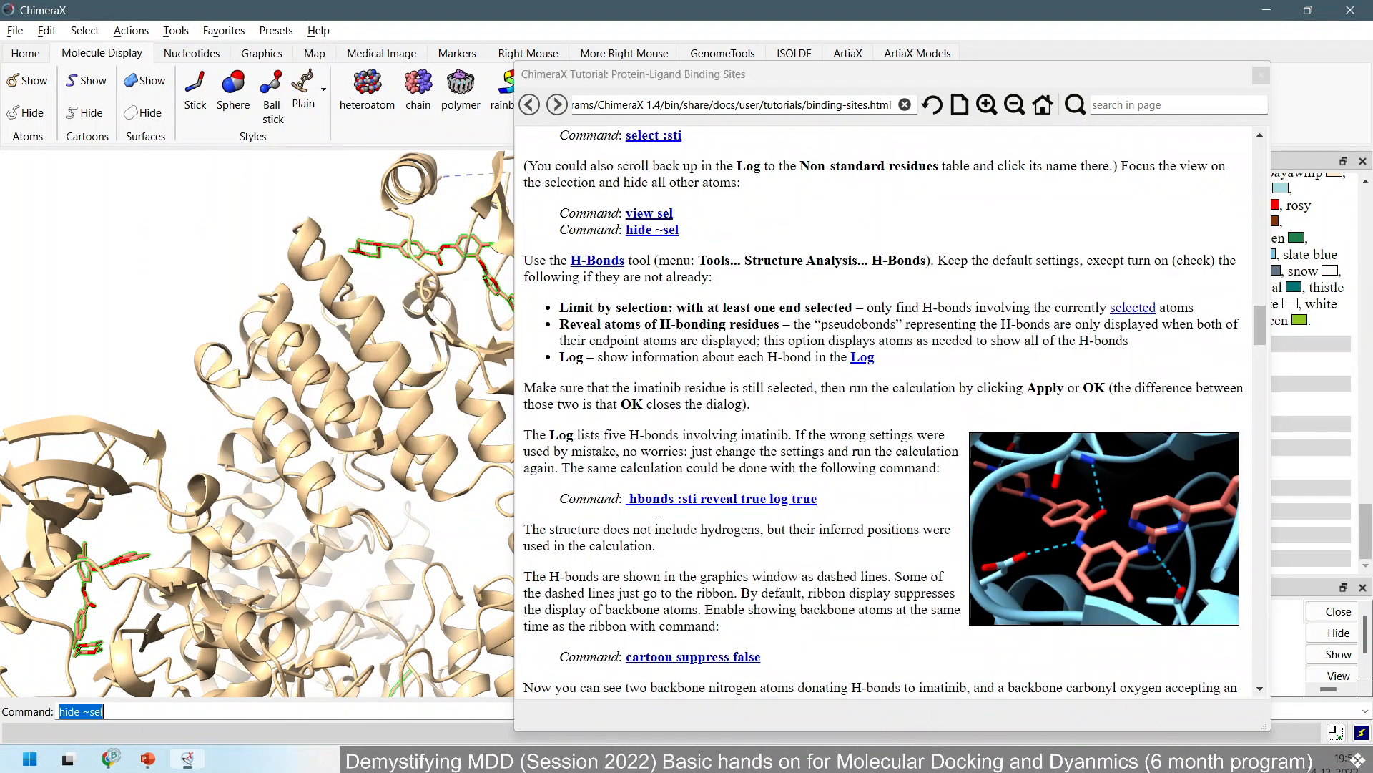
pyautogui.scroll(-2, 656, 521)
pyautogui.moveTo(821, 447); pyautogui.dragTo(626, 448)
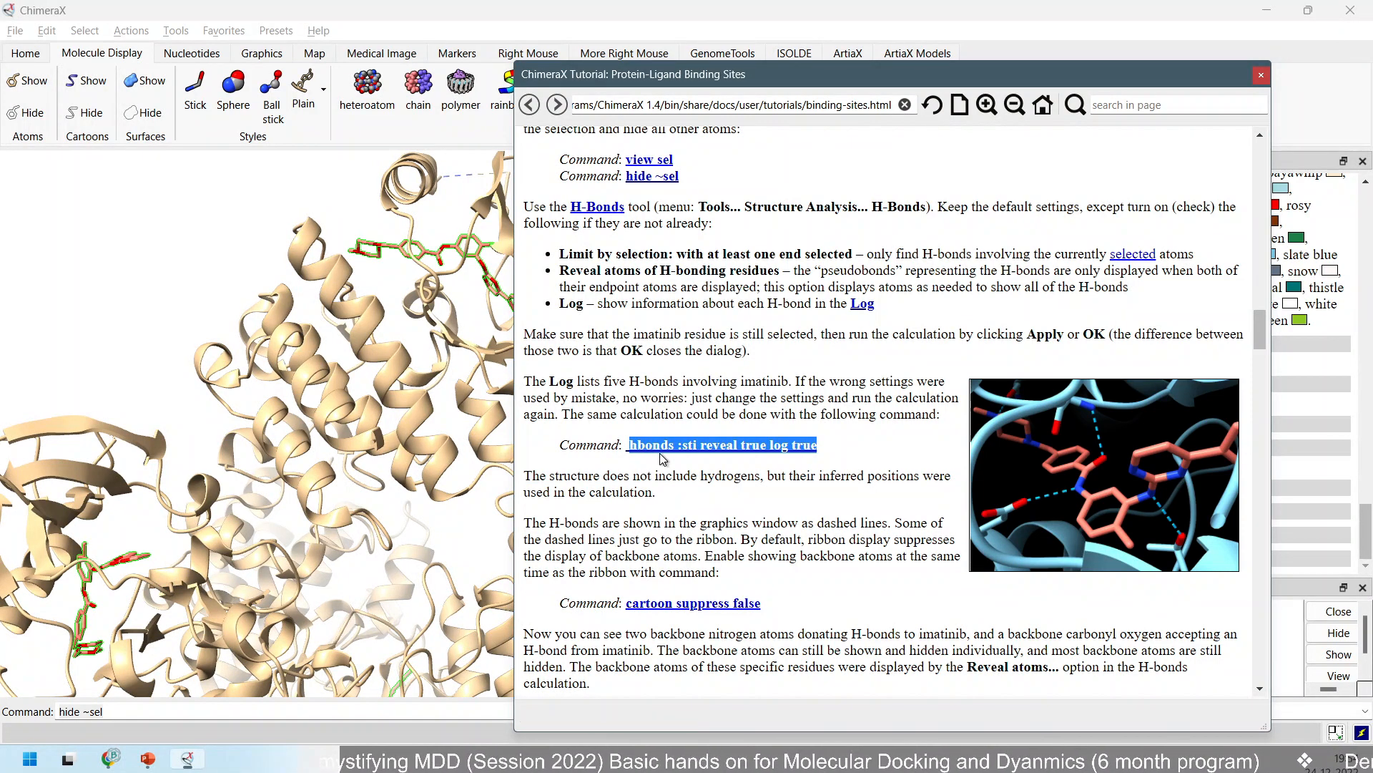
pyautogui.moveTo(663, 448); pyautogui.dragTo(660, 448)
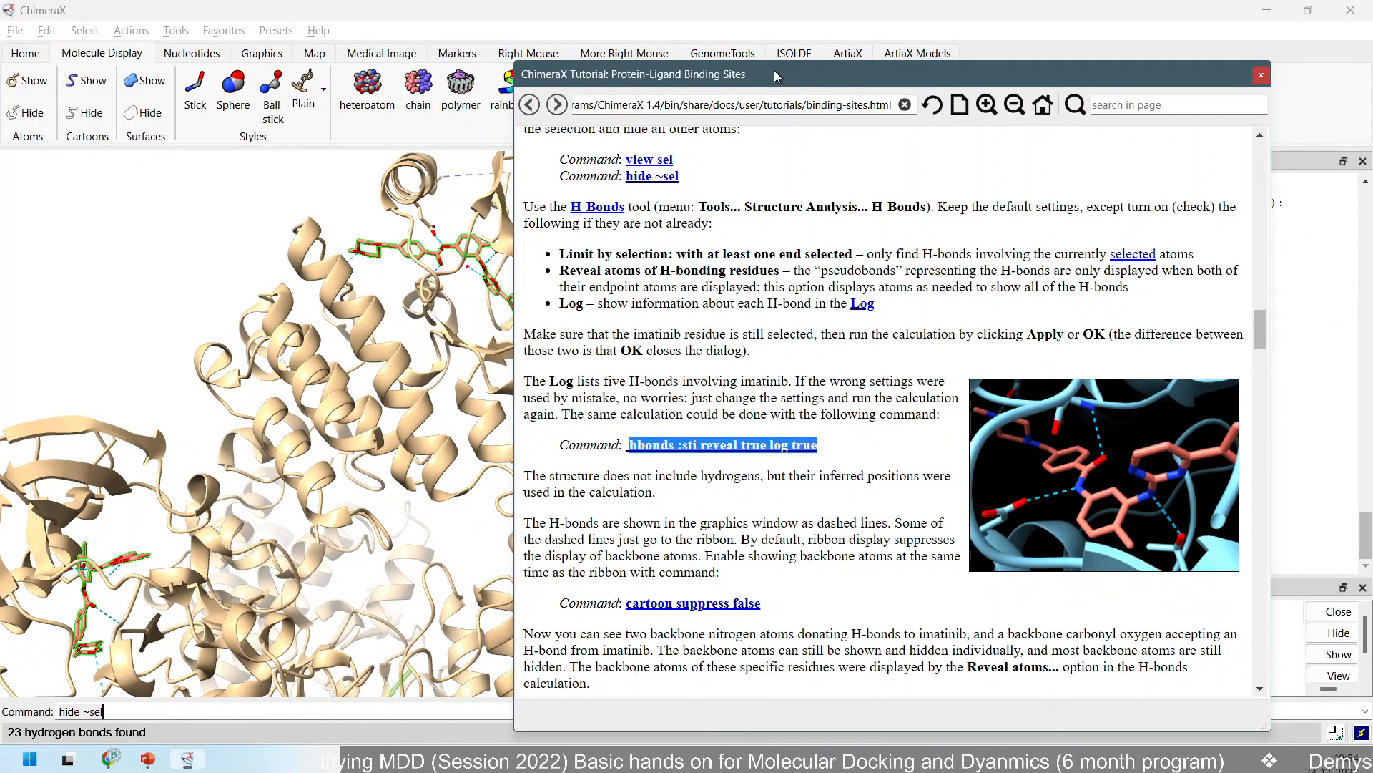
# Uncover the Log and examine the H-bond table with its donors, acceptors and distances.
pyautogui.moveTo(774, 70); pyautogui.dragTo(344, 87)
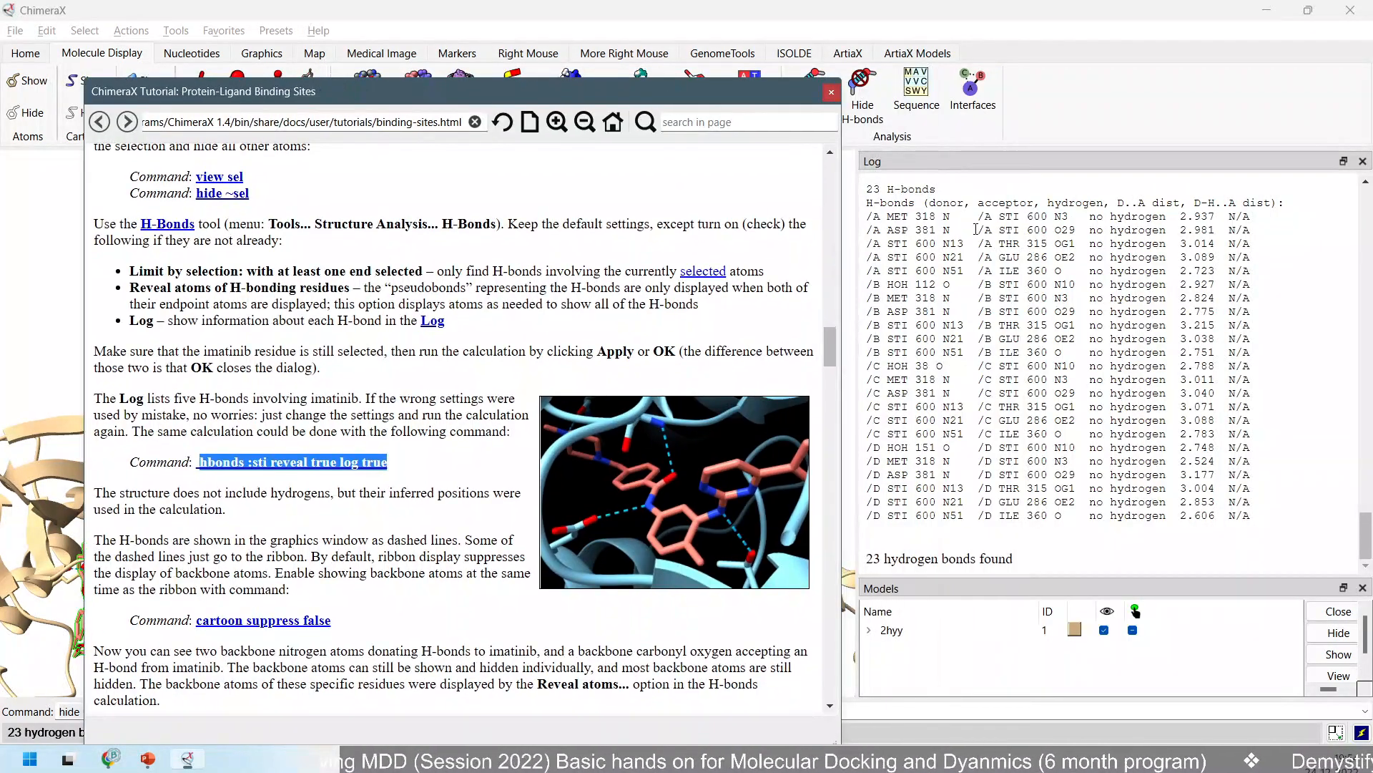
pyautogui.scroll(3, 987, 251)
pyautogui.scroll(-3, 1013, 290)
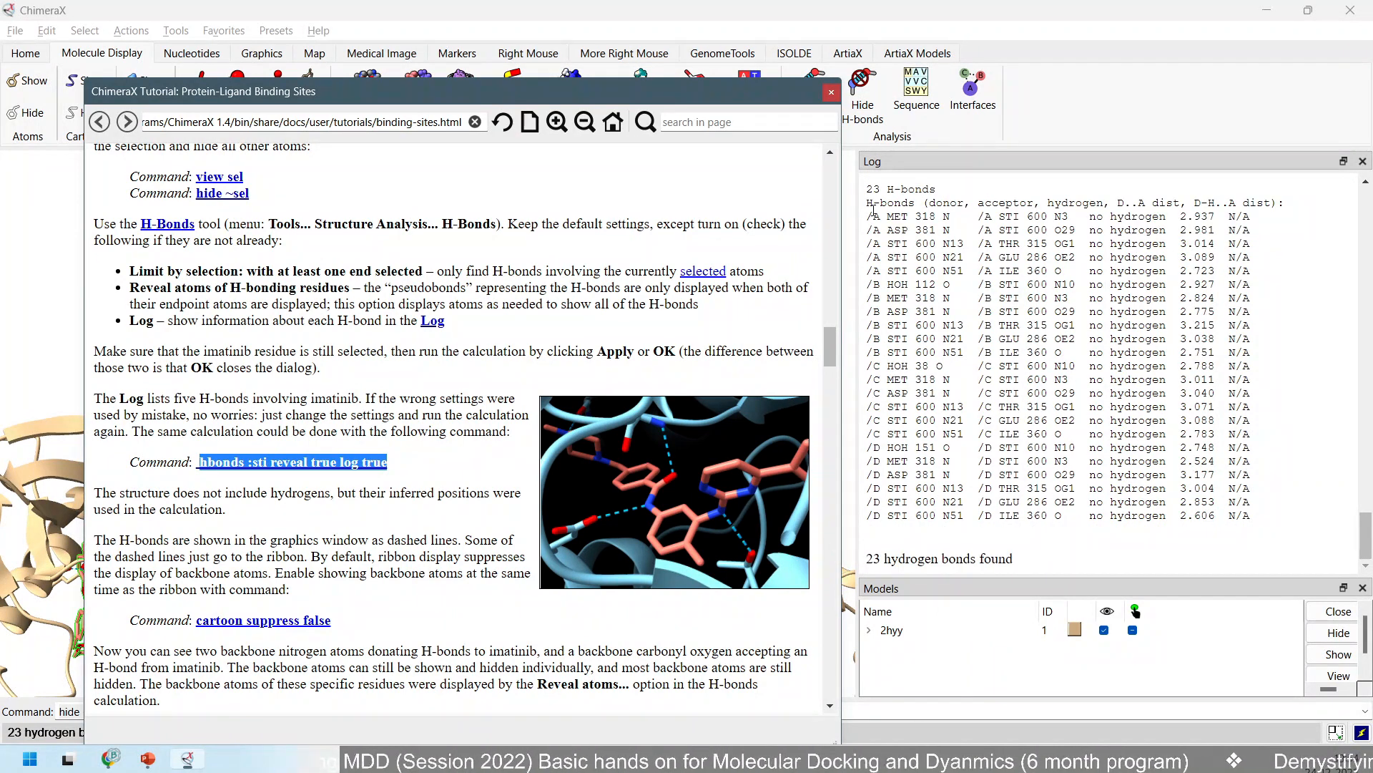
pyautogui.moveTo(865, 206); pyautogui.dragTo(1252, 521)
pyautogui.moveTo(944, 191); pyautogui.dragTo(844, 189)
# Uncover the structure and zoom in on one imatinib ligand to examine the dashed H-bonds around it.
pyautogui.moveTo(465, 93); pyautogui.dragTo(986, 100)
pyautogui.scroll(4, 434, 257)
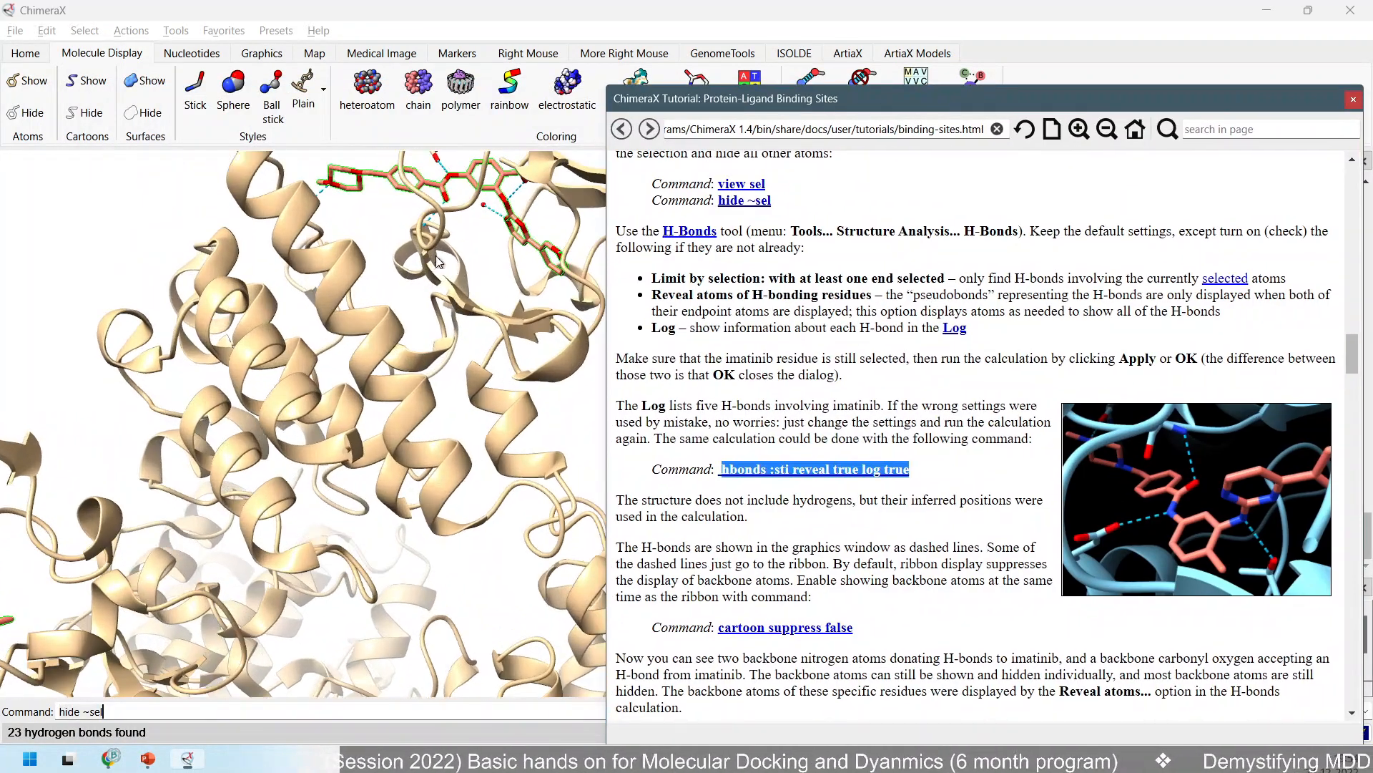
pyautogui.moveTo(482, 225); pyautogui.dragTo(157, 274, button='right')
pyautogui.scroll(6, 357, 391)
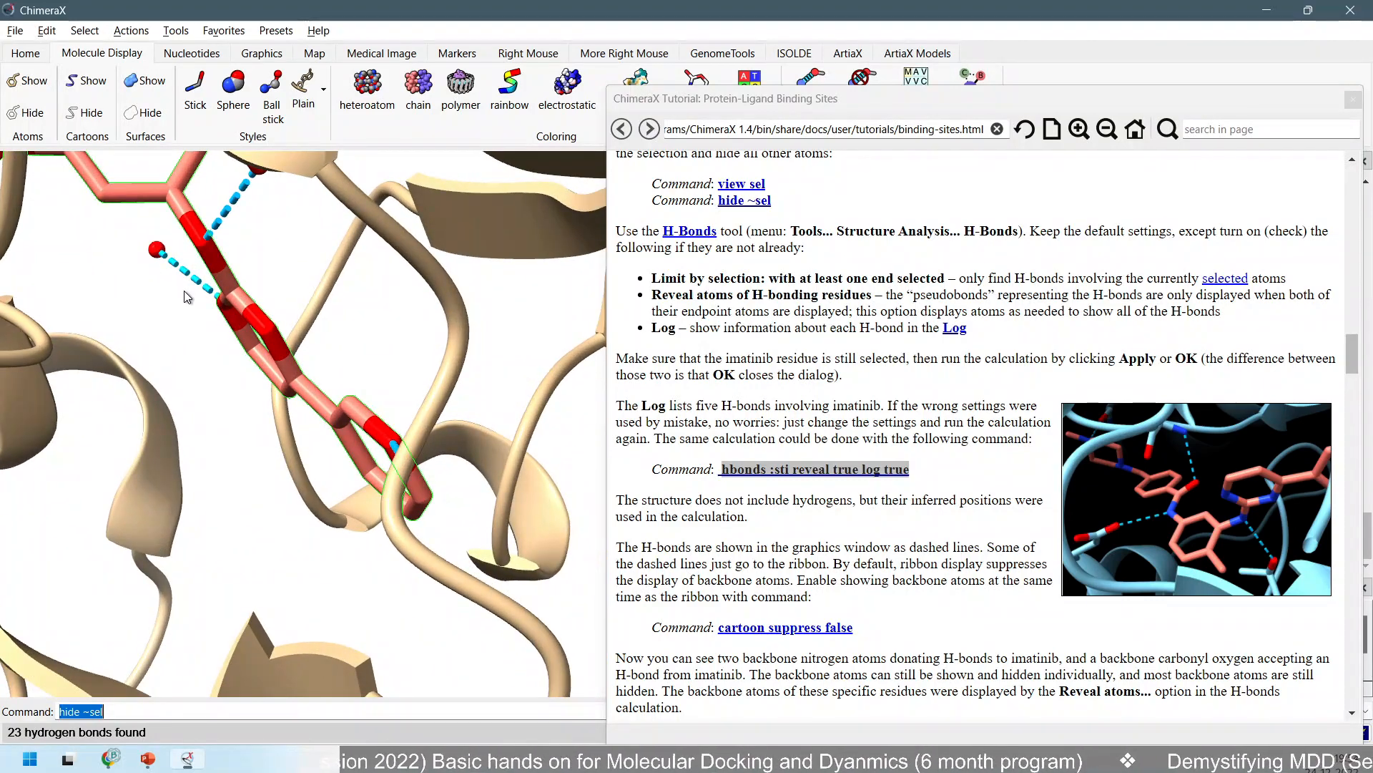
pyautogui.scroll(4, 185, 299)
pyautogui.scroll(-5, 143, 294)
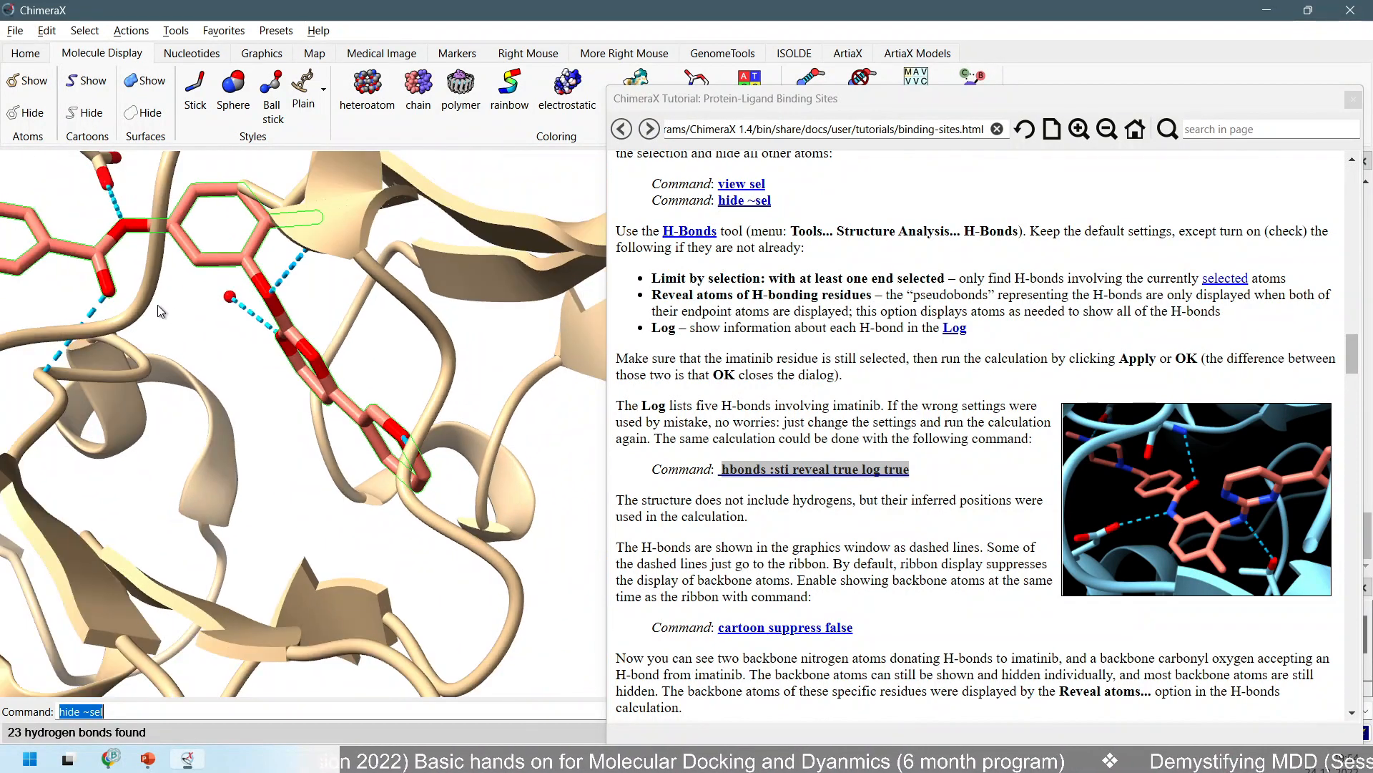
# Read the tutorial's note on suppressed backbone atoms and examine the dashed H-bonds that end on the ribbon around imatinib.
pyautogui.moveTo(202, 335); pyautogui.dragTo(243, 405)
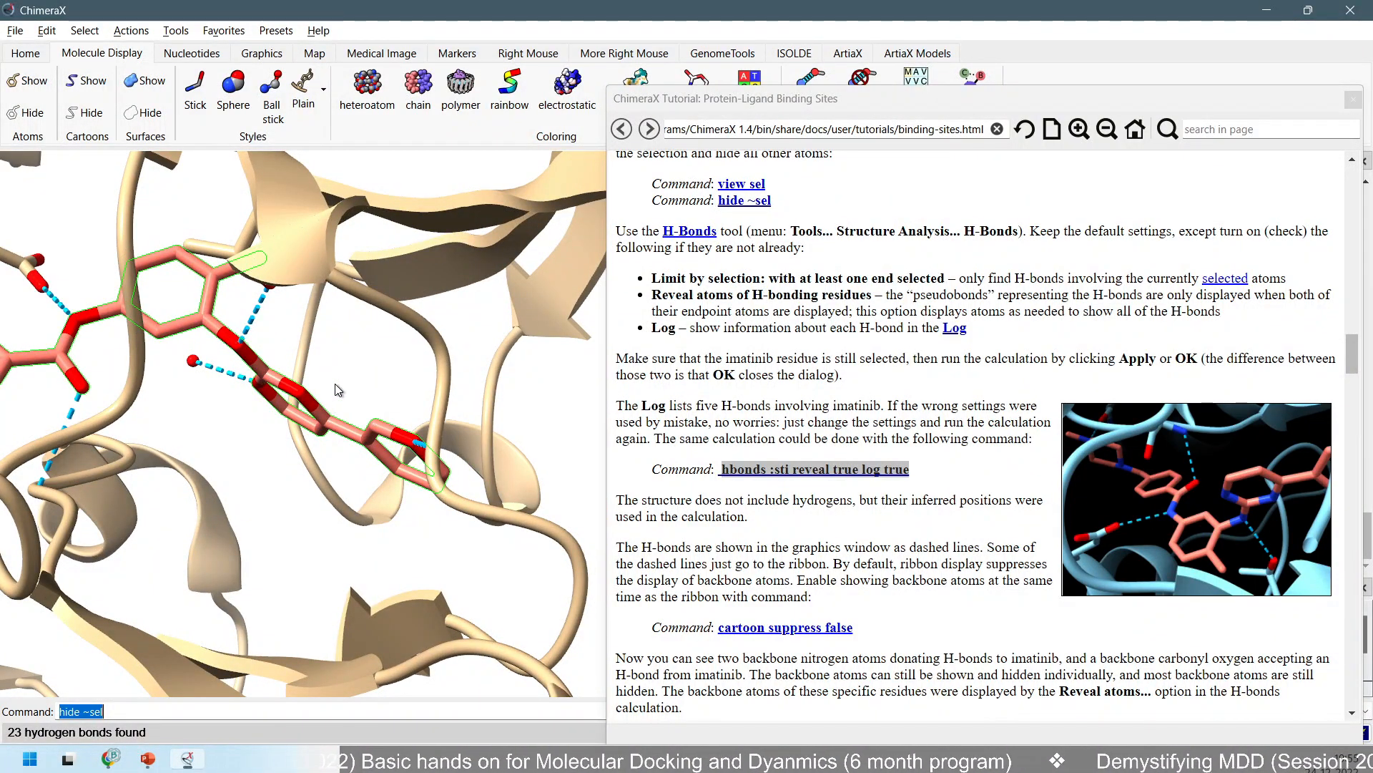
pyautogui.scroll(-3, 841, 429)
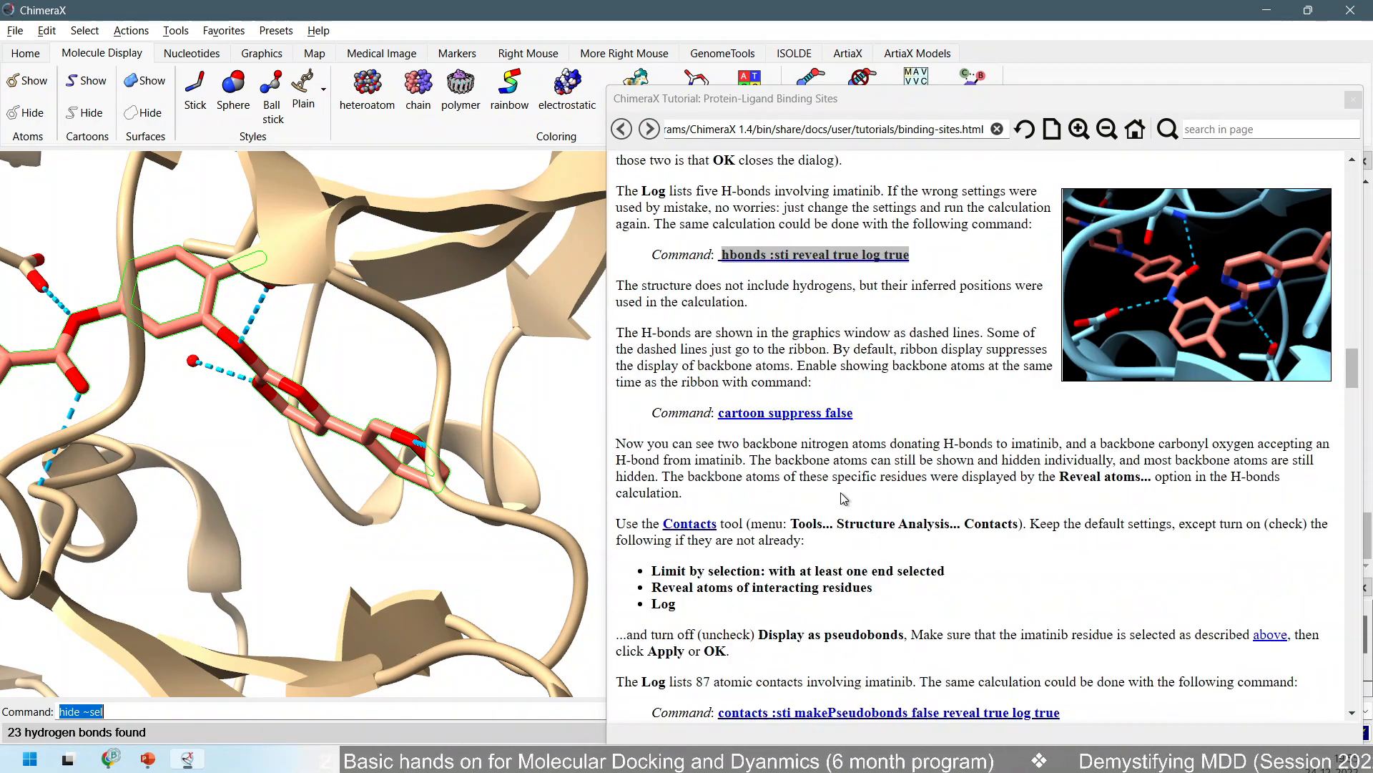
pyautogui.scroll(-1, 844, 499)
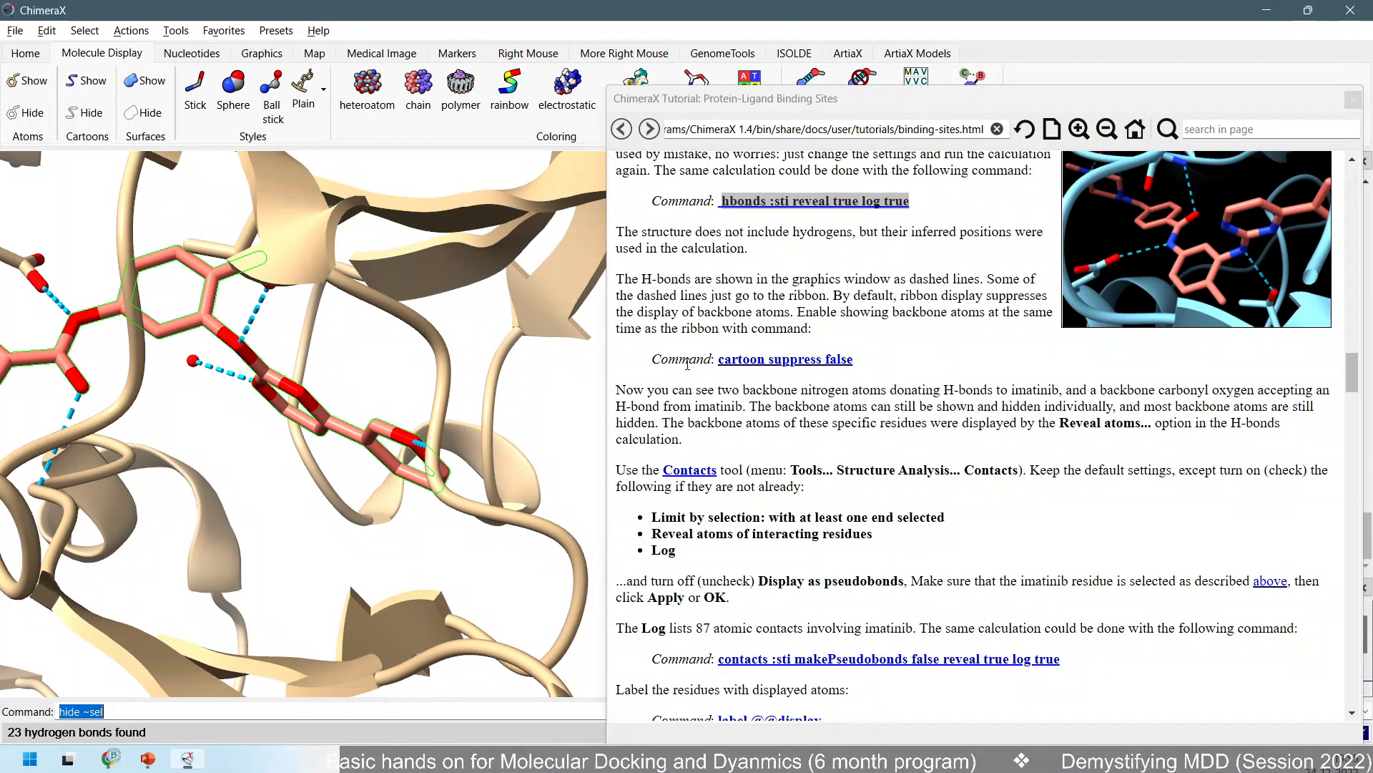
pyautogui.scroll(-6, 335, 372)
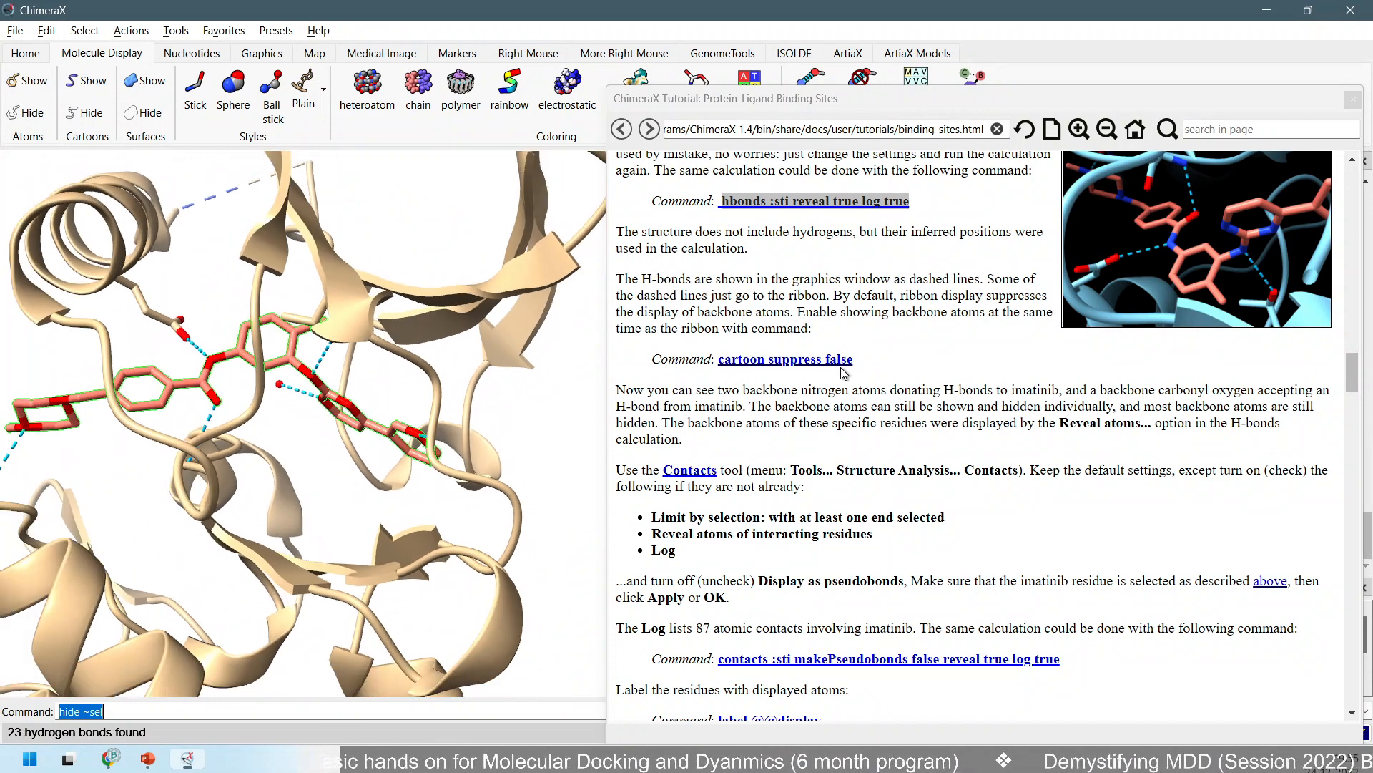
pyautogui.scroll(5, 489, 379)
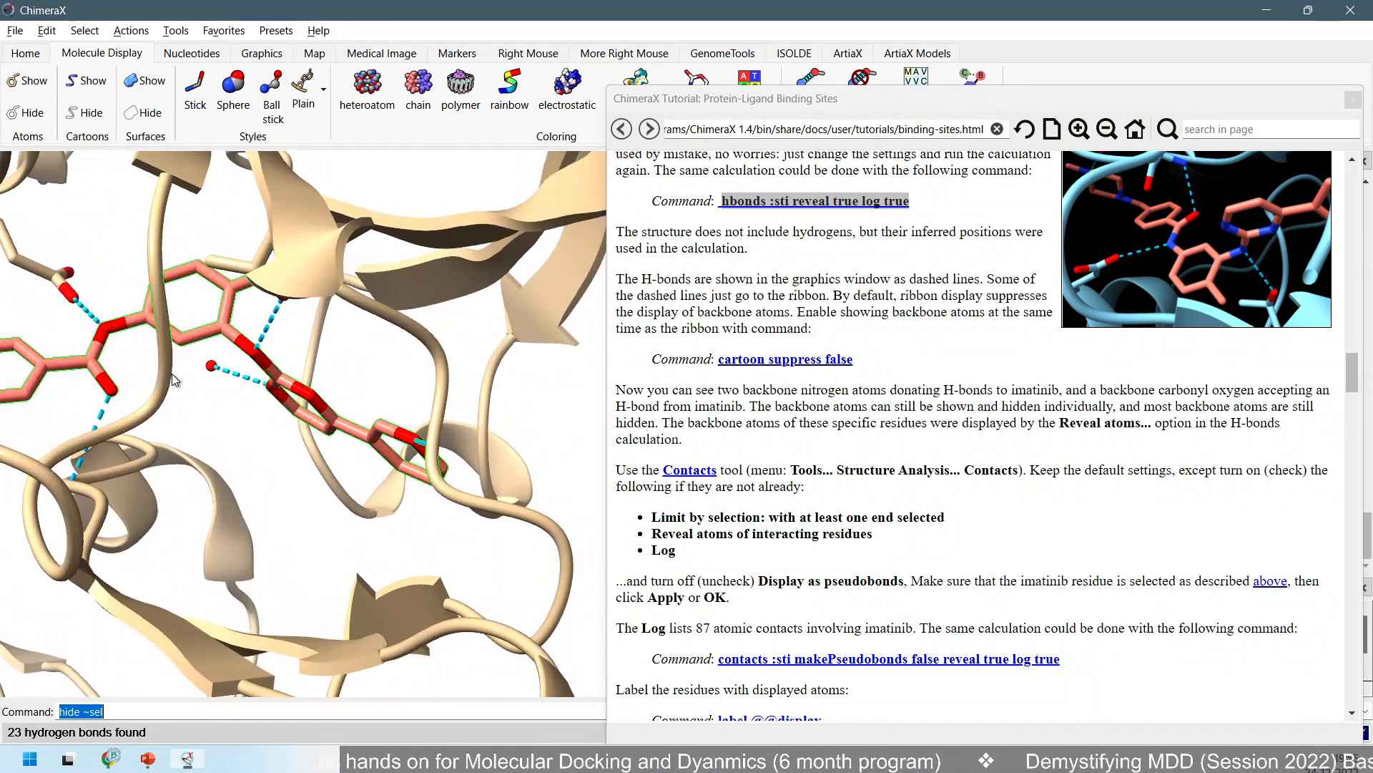
pyautogui.moveTo(272, 422); pyautogui.dragTo(505, 438)
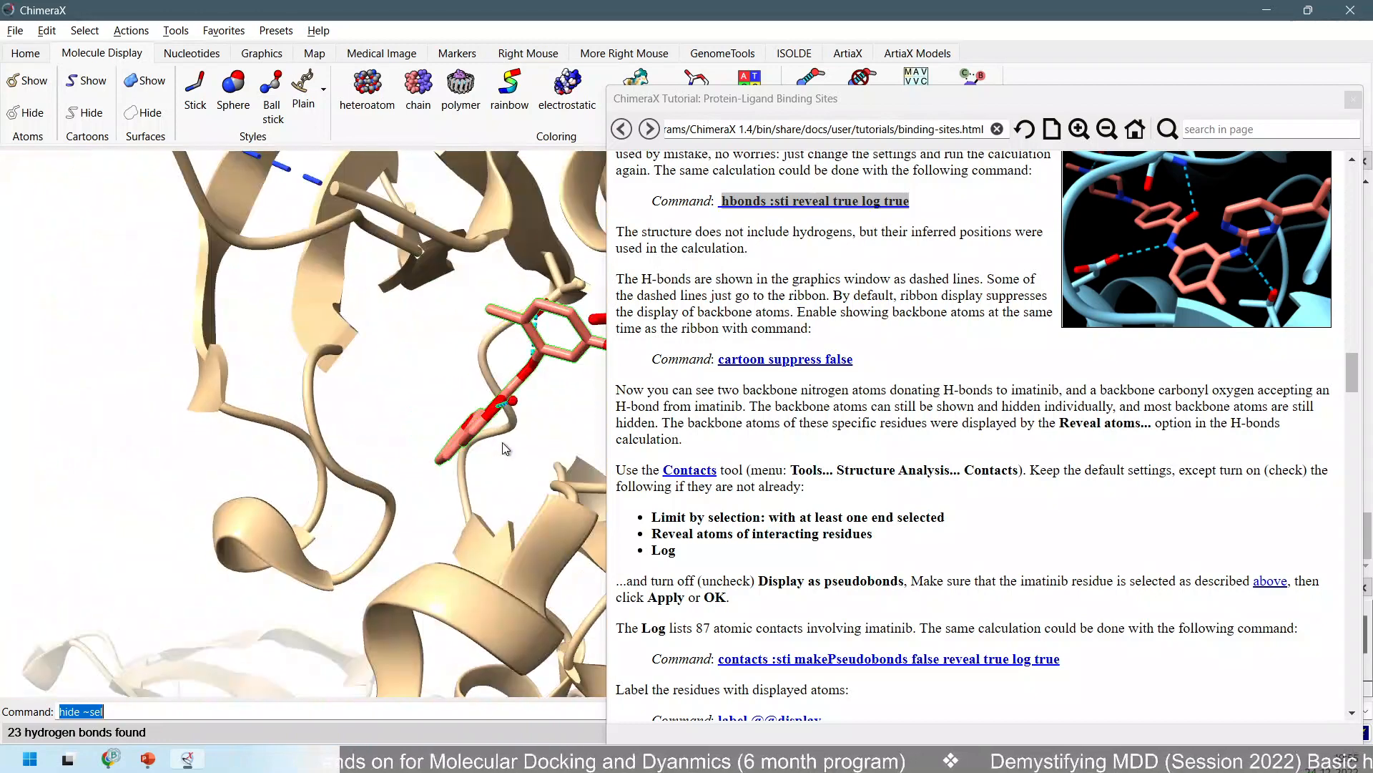
pyautogui.scroll(10, 502, 402)
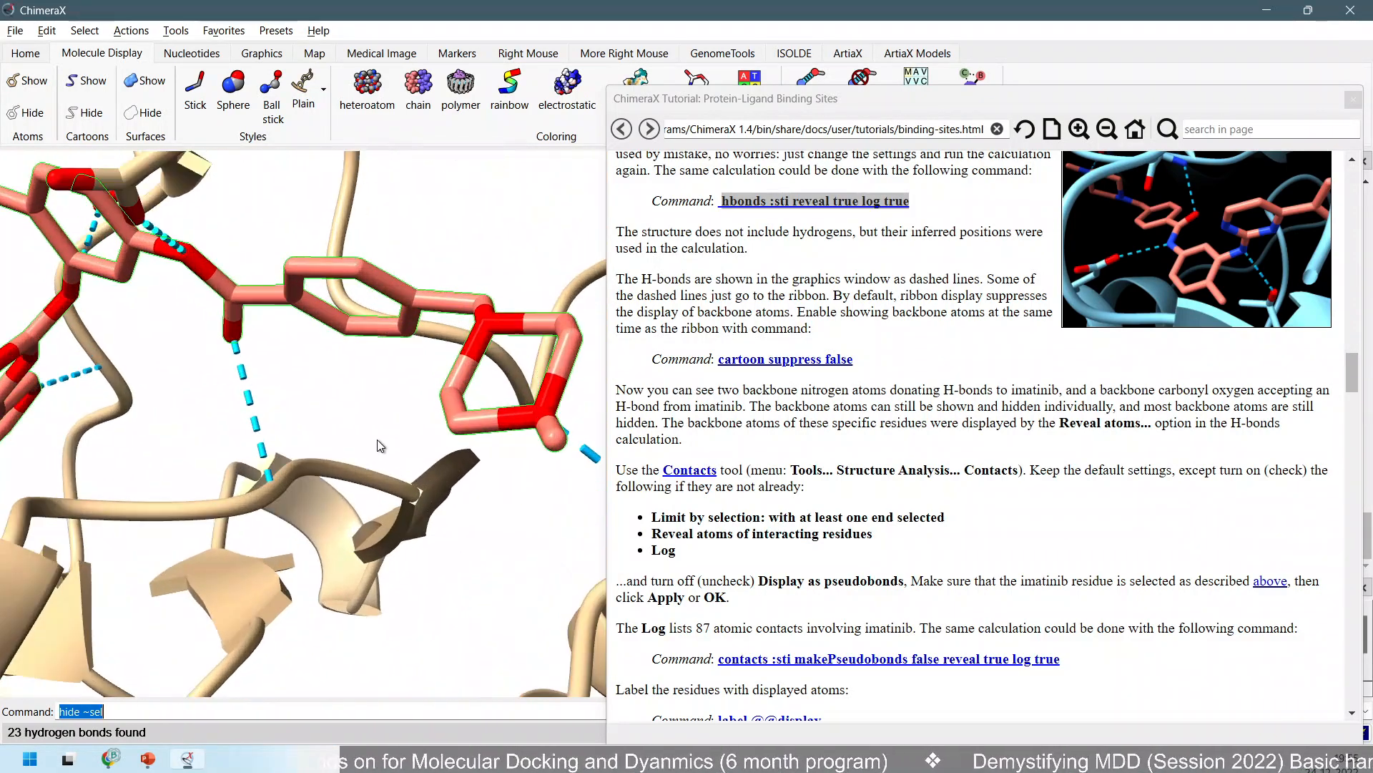
# Identify the residue where imatinib's H-bond meets the ribbon and show backbone atoms with the tutorial's "cartoon suppress false" command link.
pyautogui.moveTo(313, 444); pyautogui.dragTo(315, 430)
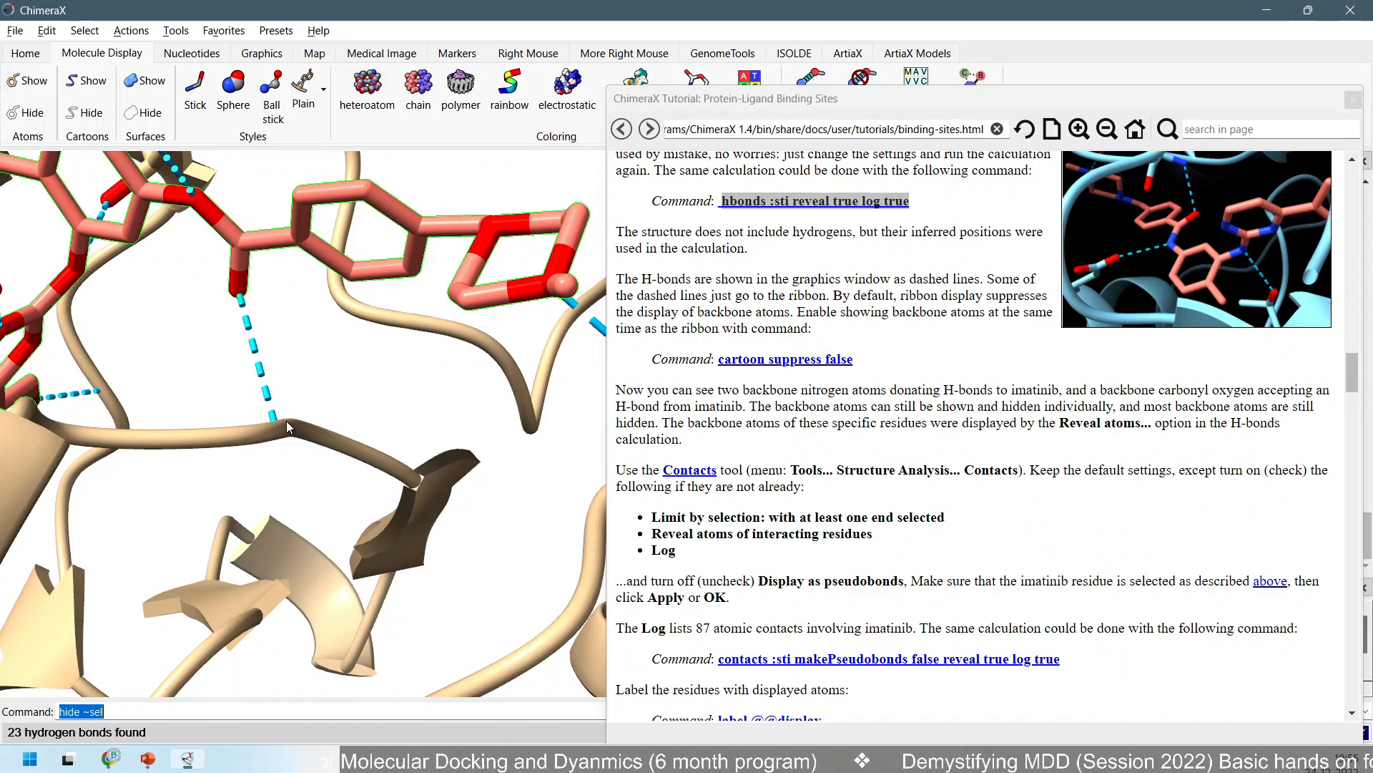
pyautogui.moveTo(279, 422)
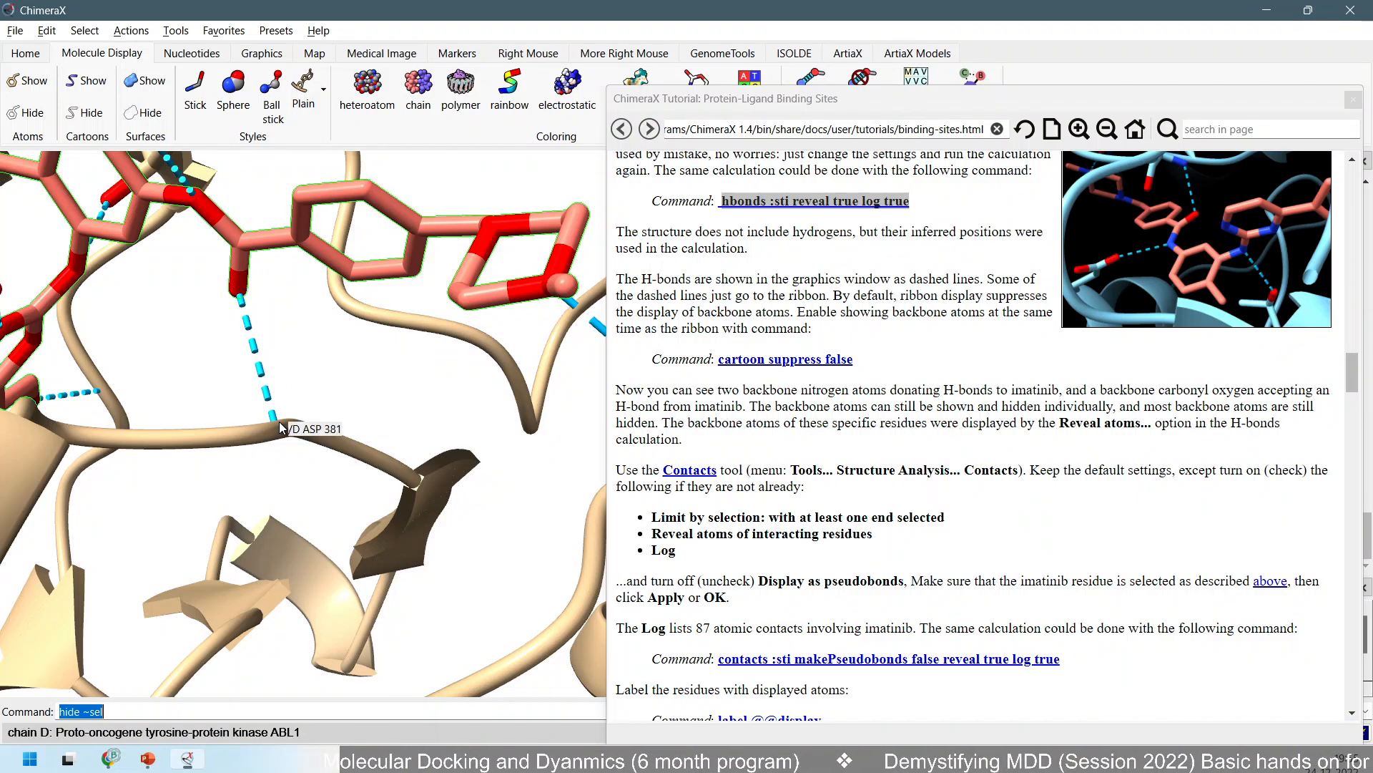
pyautogui.moveTo(218, 432); pyautogui.dragTo(268, 389)
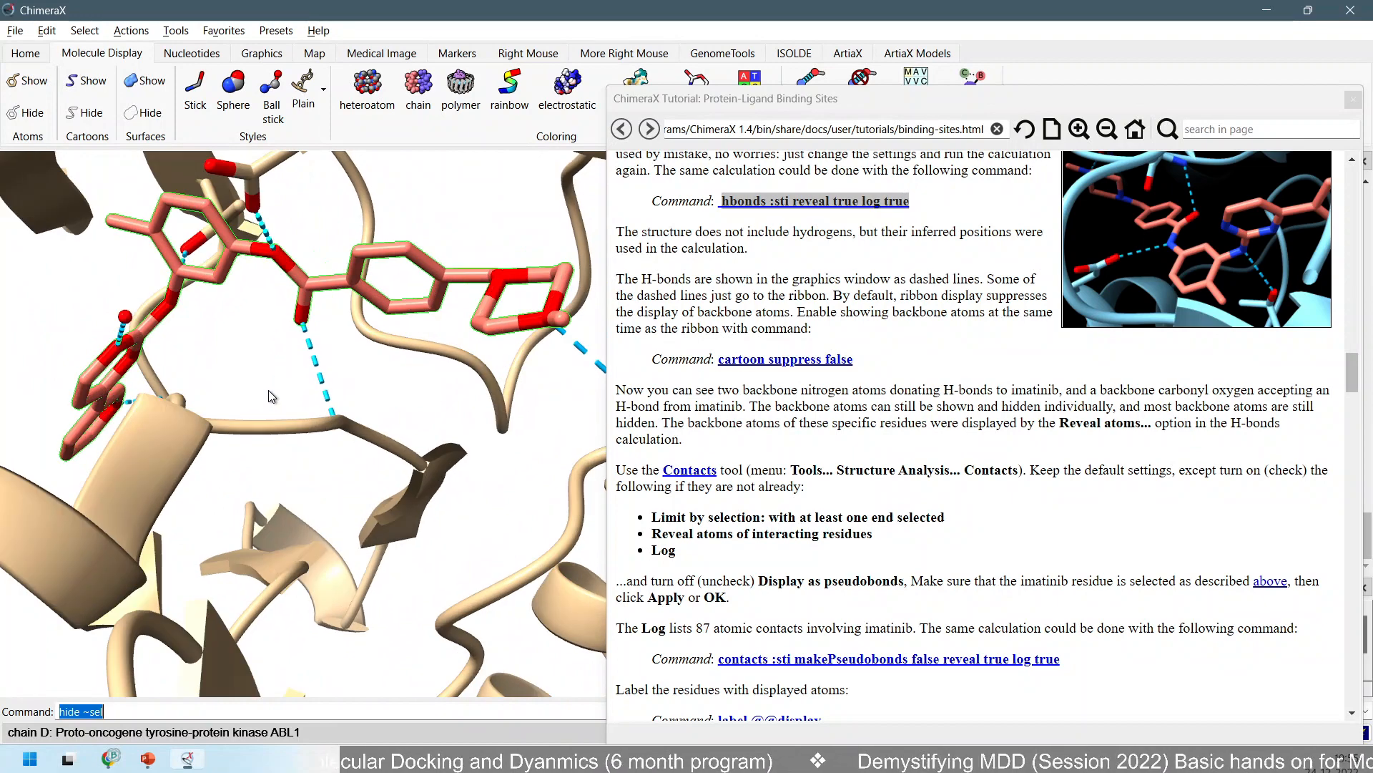
pyautogui.click(766, 367)
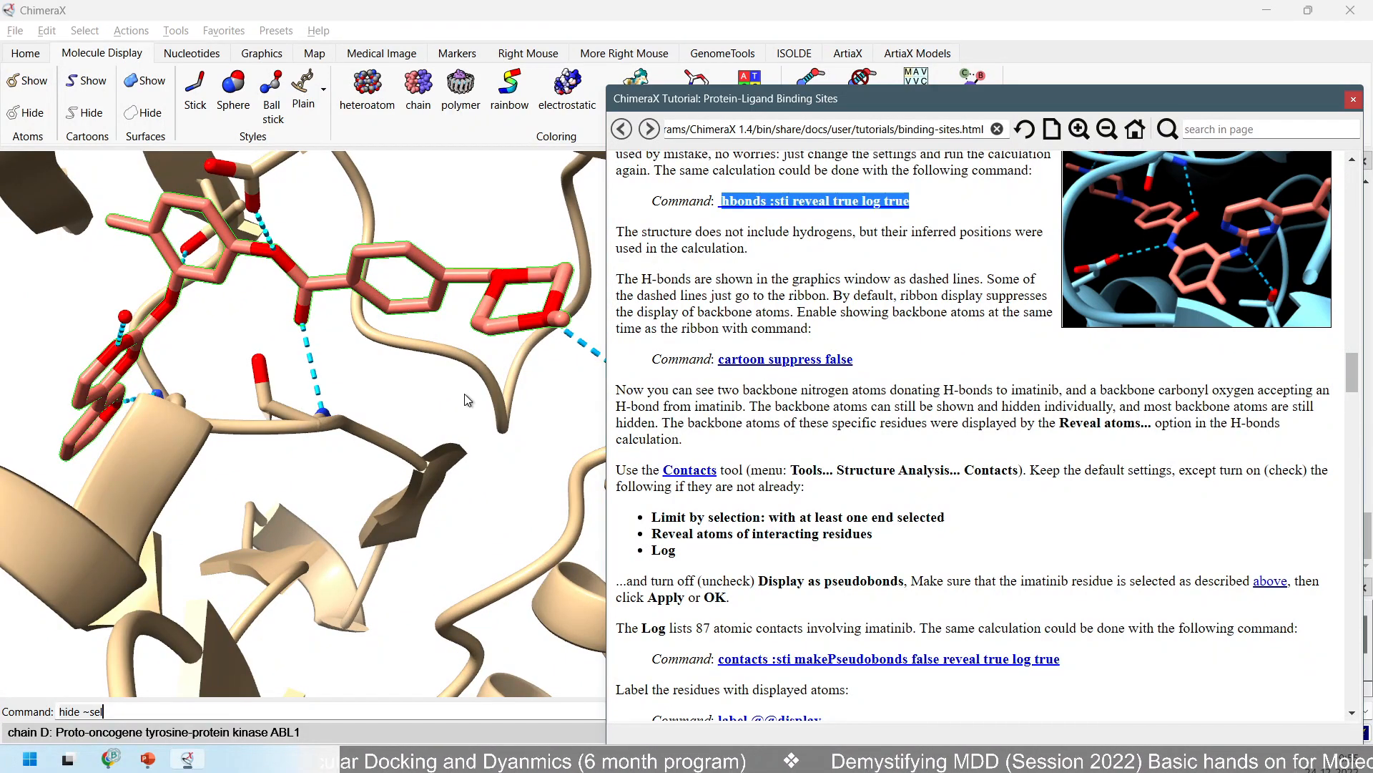
# Zoom in on the revealed backbone nitrogen and examine its H-bond to imatinib's carbonyl oxygen.
pyautogui.moveTo(466, 400); pyautogui.dragTo(281, 429)
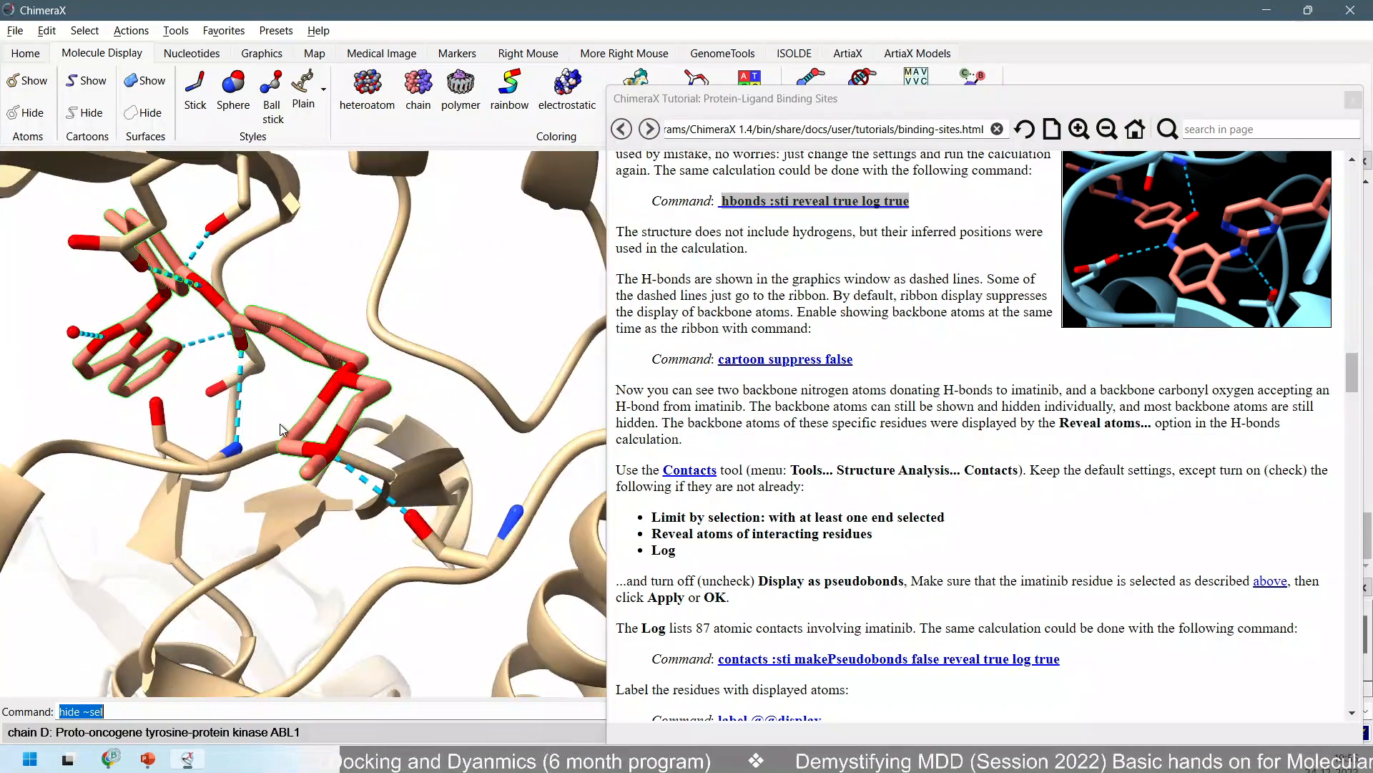
pyautogui.scroll(3, 281, 430)
pyautogui.moveTo(159, 446); pyautogui.dragTo(229, 388)
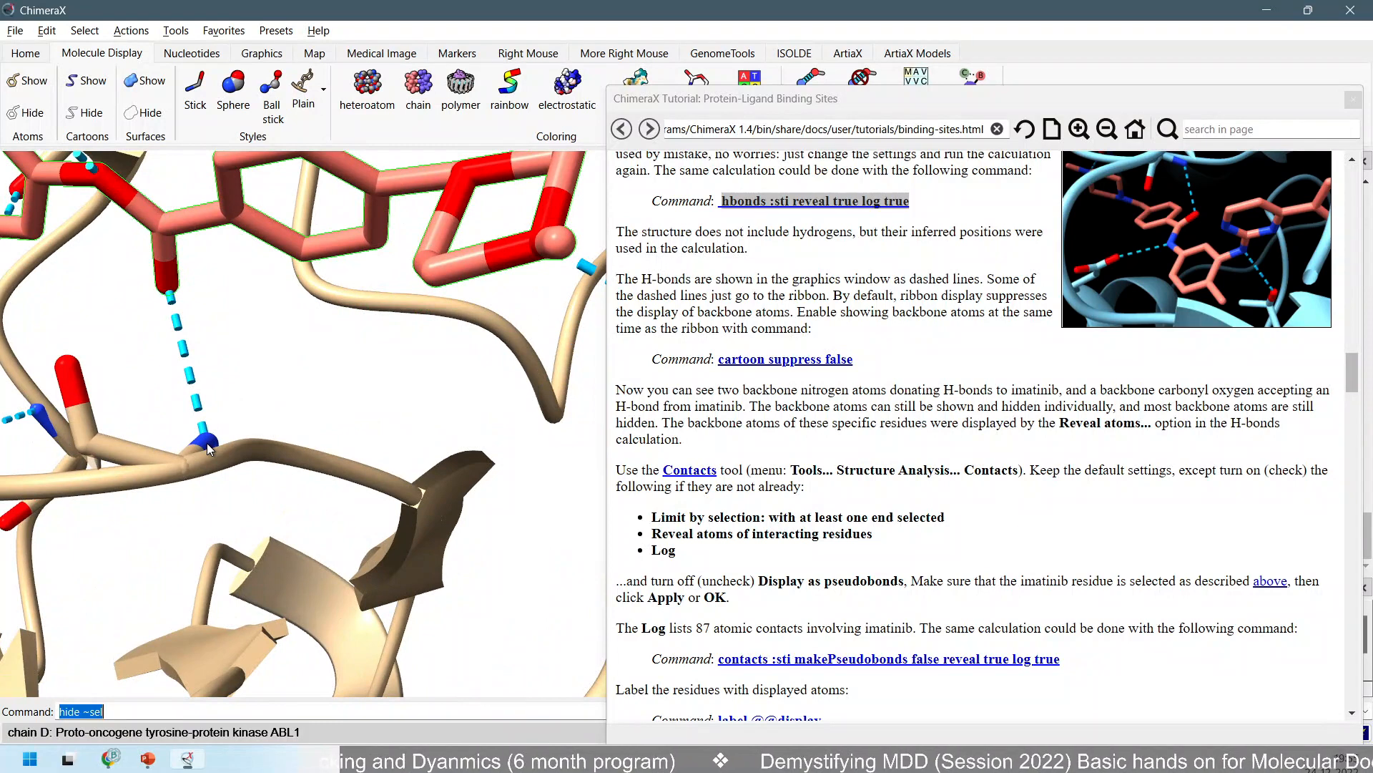
pyautogui.moveTo(210, 448)
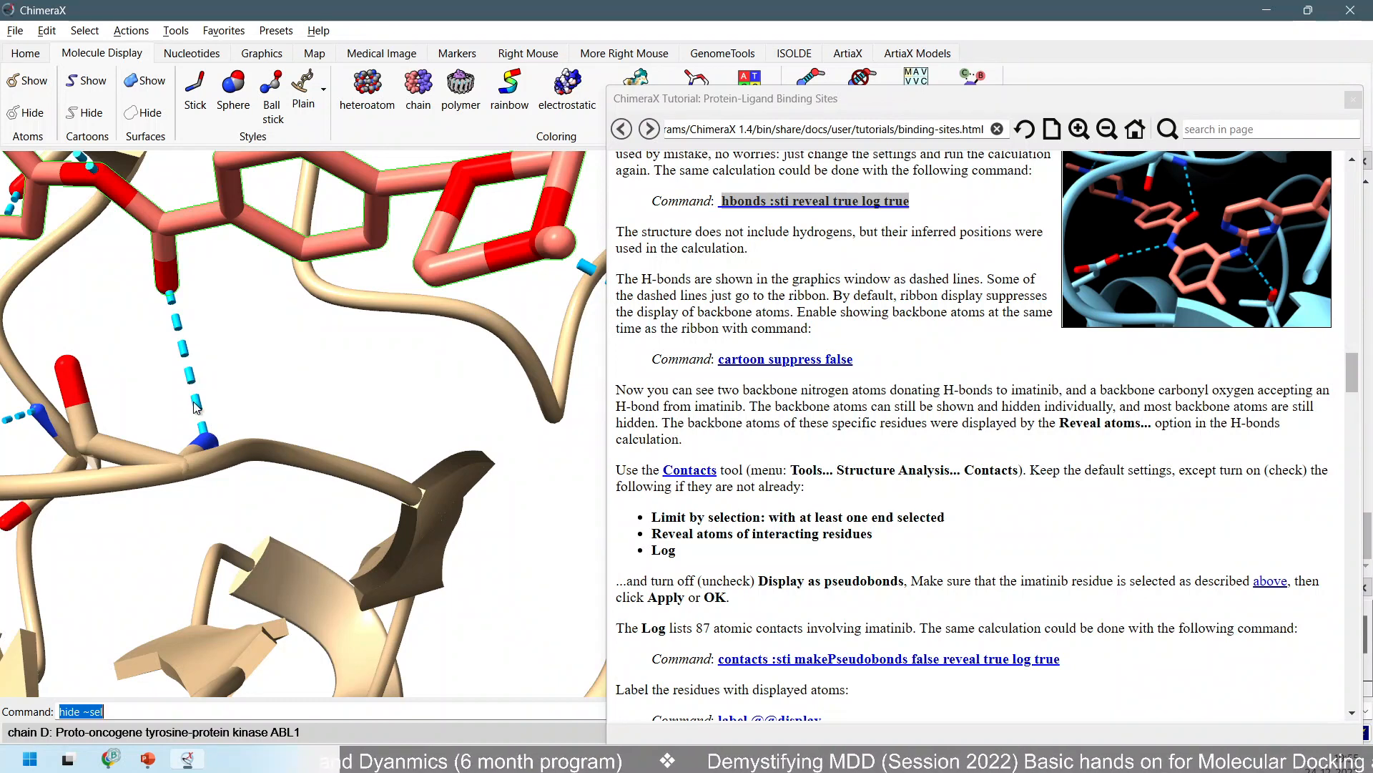
pyautogui.scroll(-5, 266, 386)
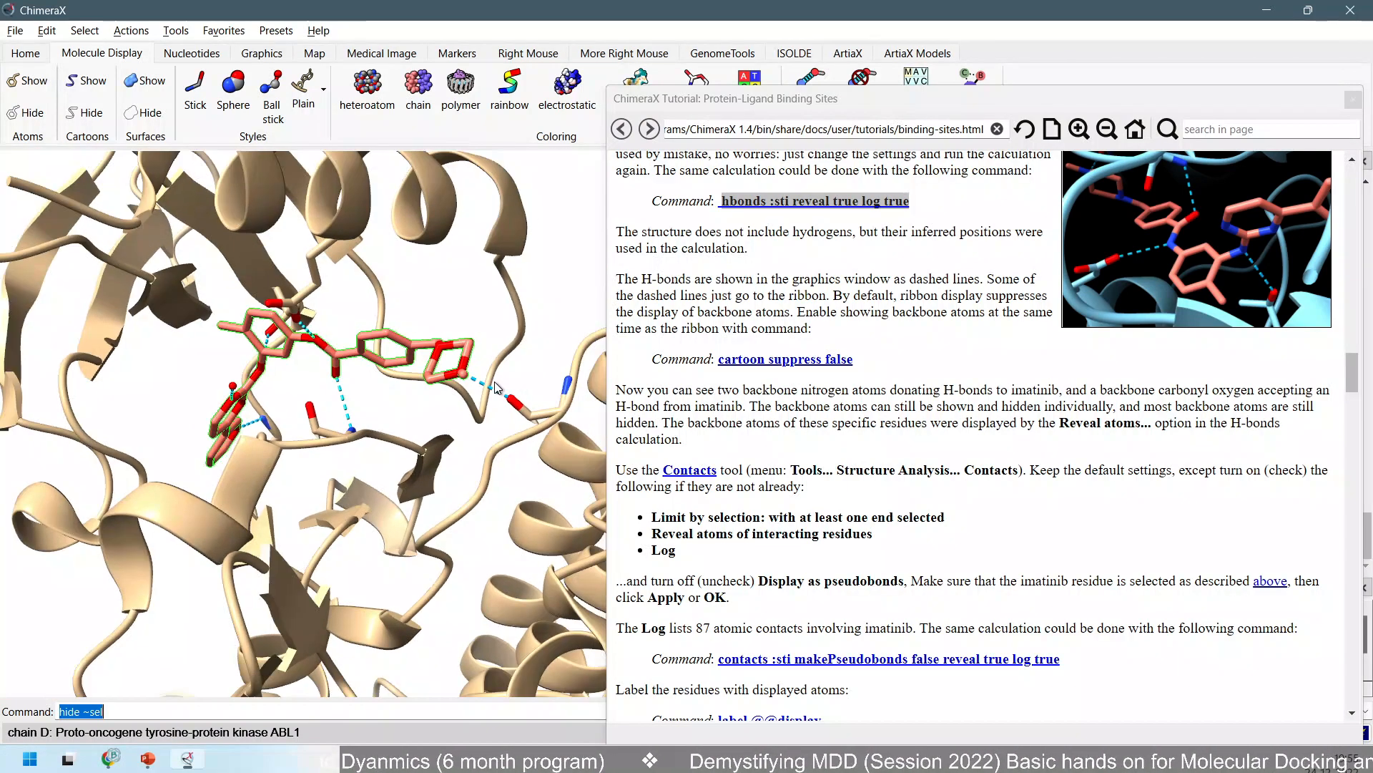
# Examine the H-bond between imatinib's terminal ring and the backbone oxygen, checking the atoms at both ends.
pyautogui.moveTo(450, 386); pyautogui.dragTo(457, 372)
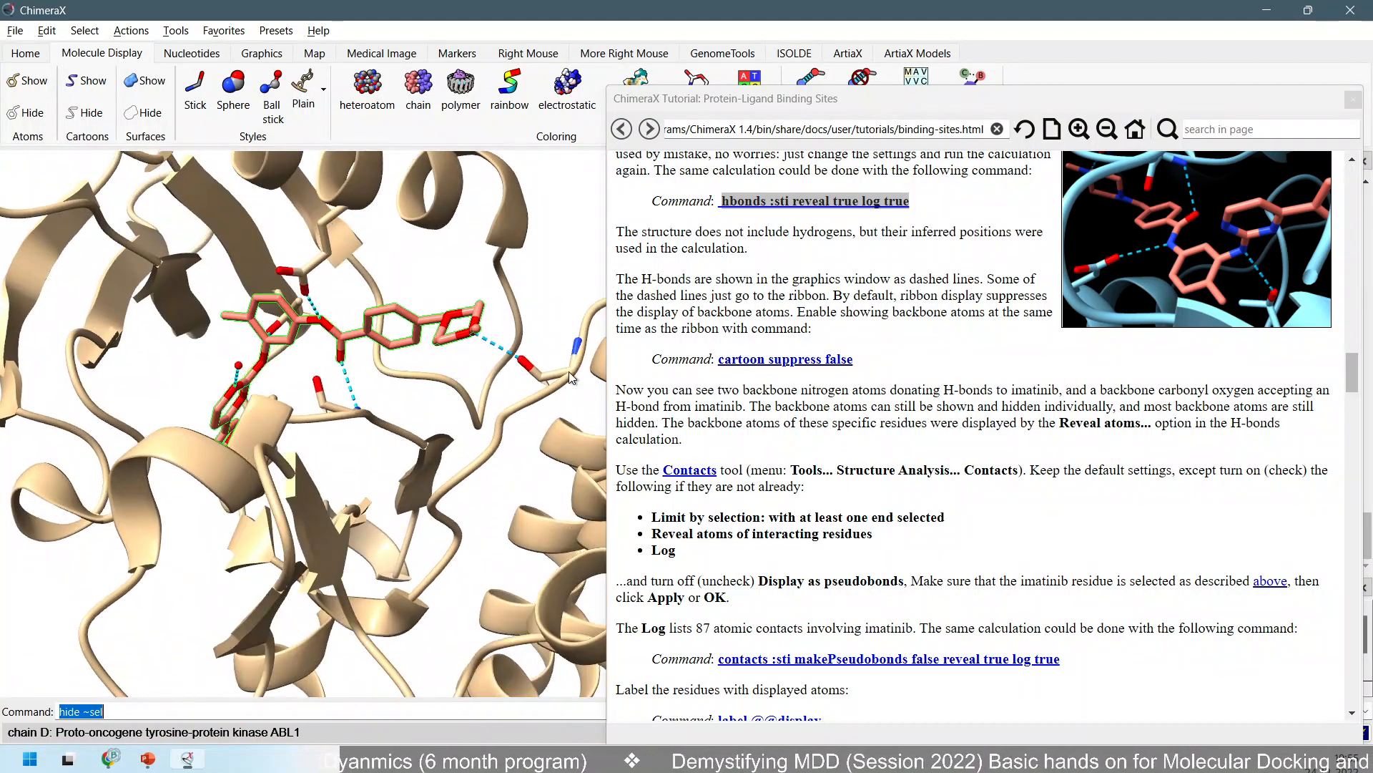
pyautogui.scroll(4, 569, 372)
pyautogui.moveTo(568, 371); pyautogui.dragTo(521, 332)
pyautogui.moveTo(521, 332); pyautogui.dragTo(346, 372, button='right')
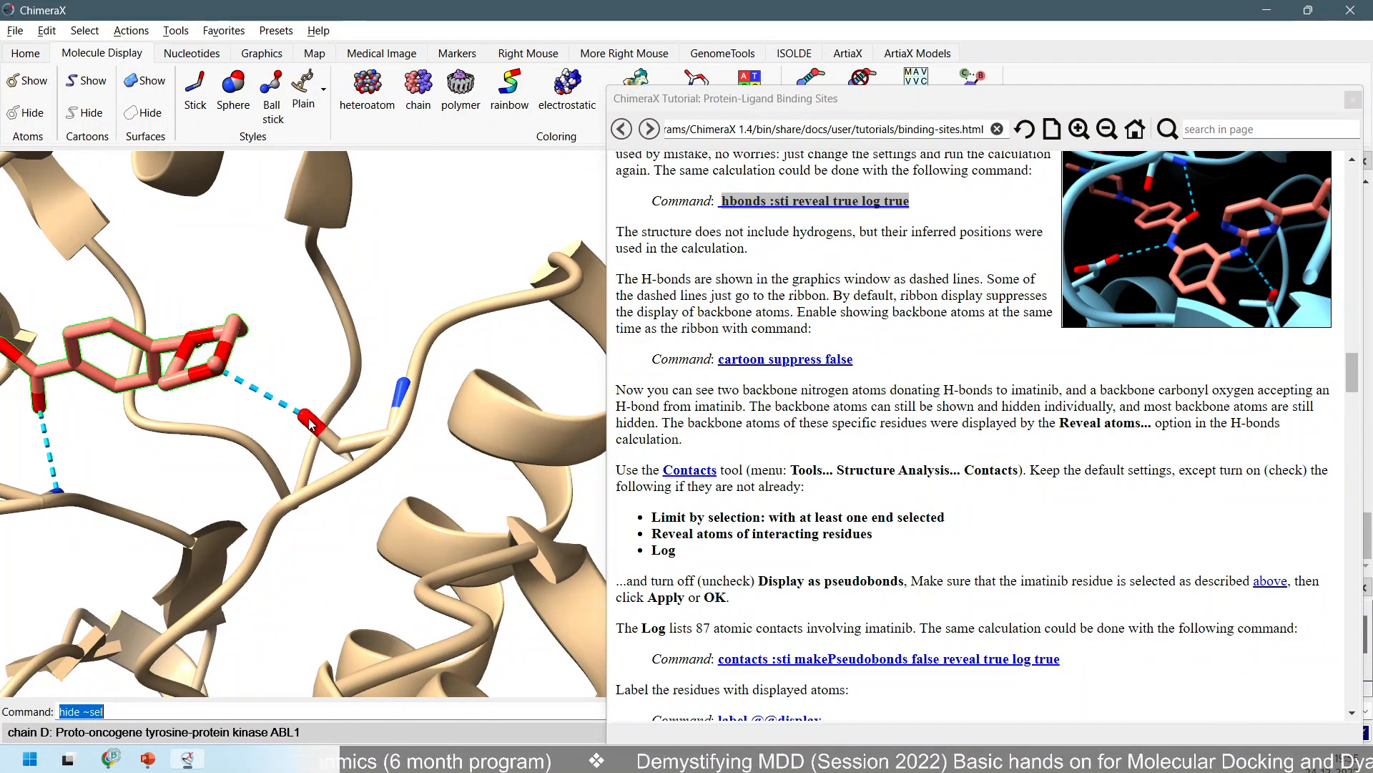
pyautogui.moveTo(310, 423)
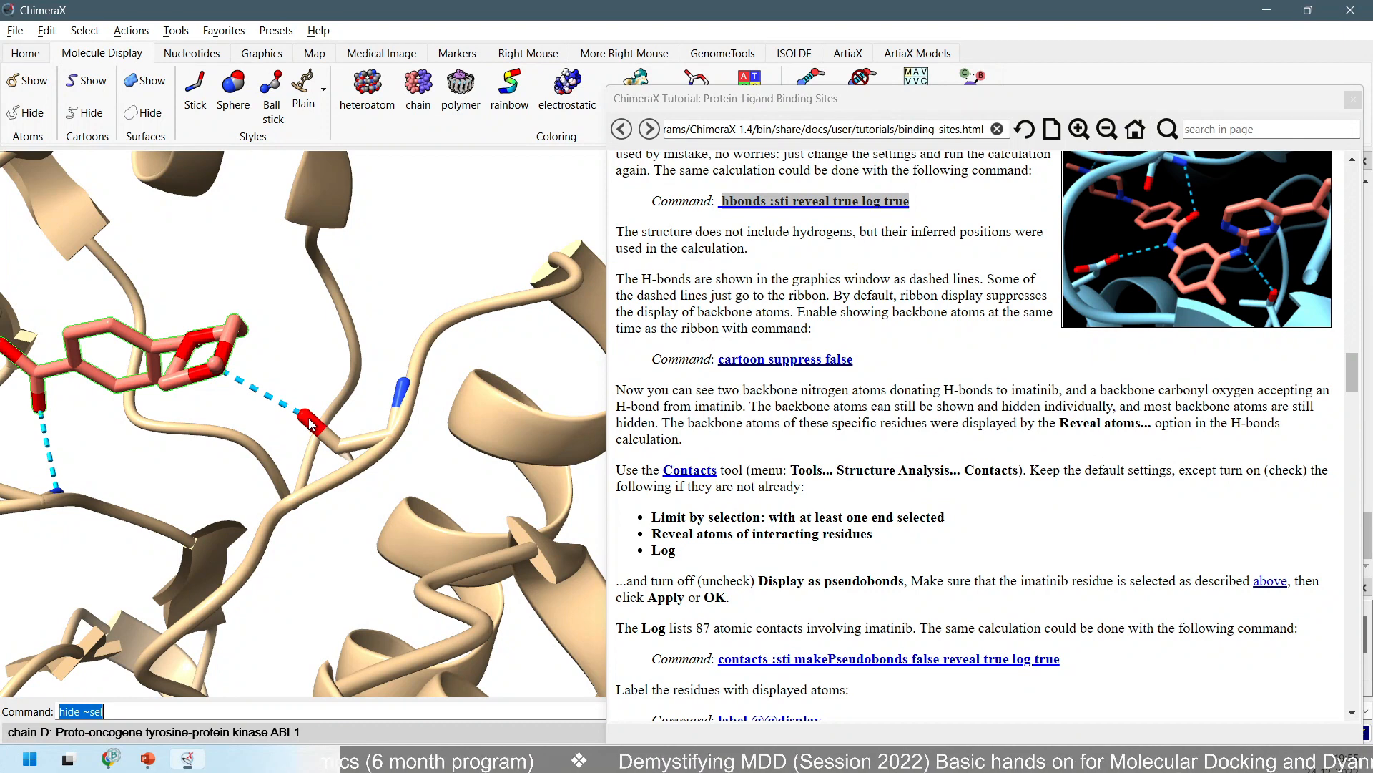
pyautogui.moveTo(231, 373); pyautogui.dragTo(297, 339)
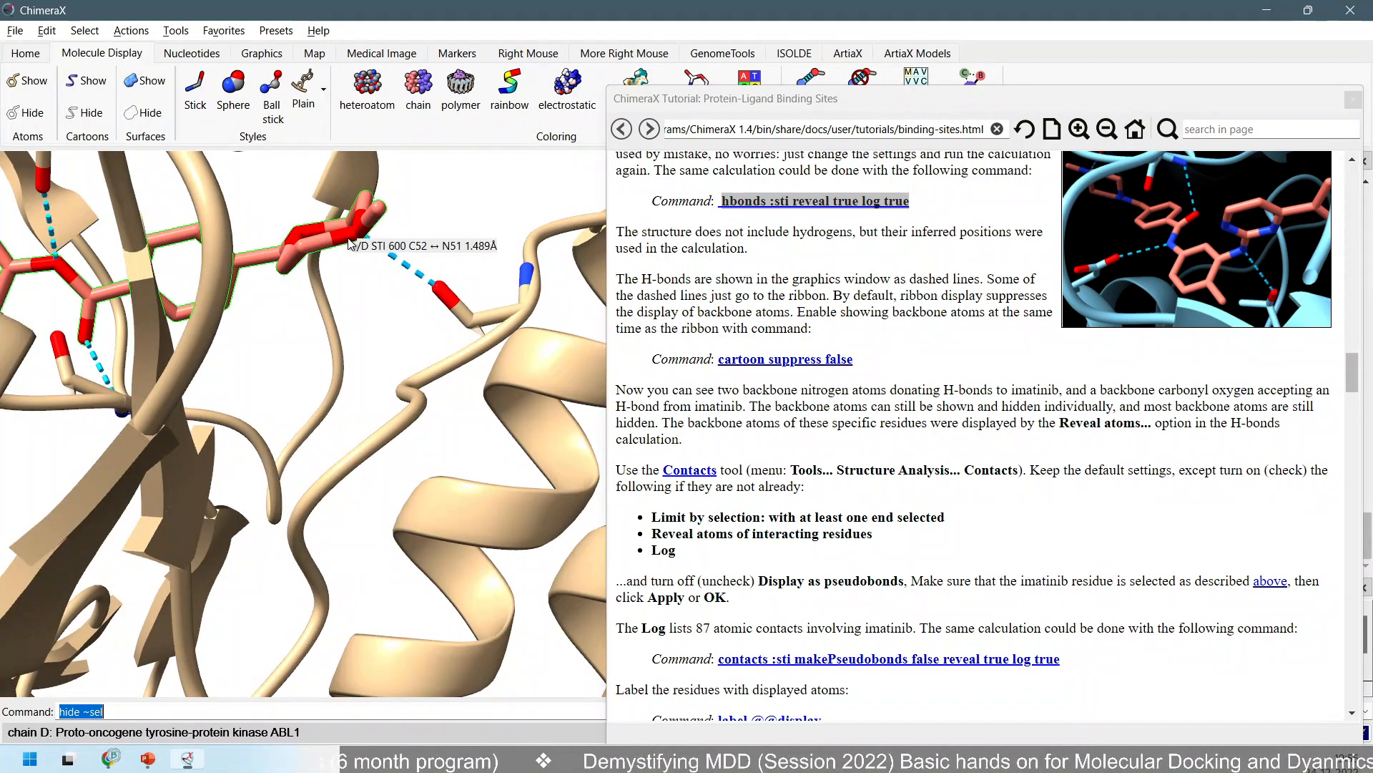
pyautogui.moveTo(351, 244)
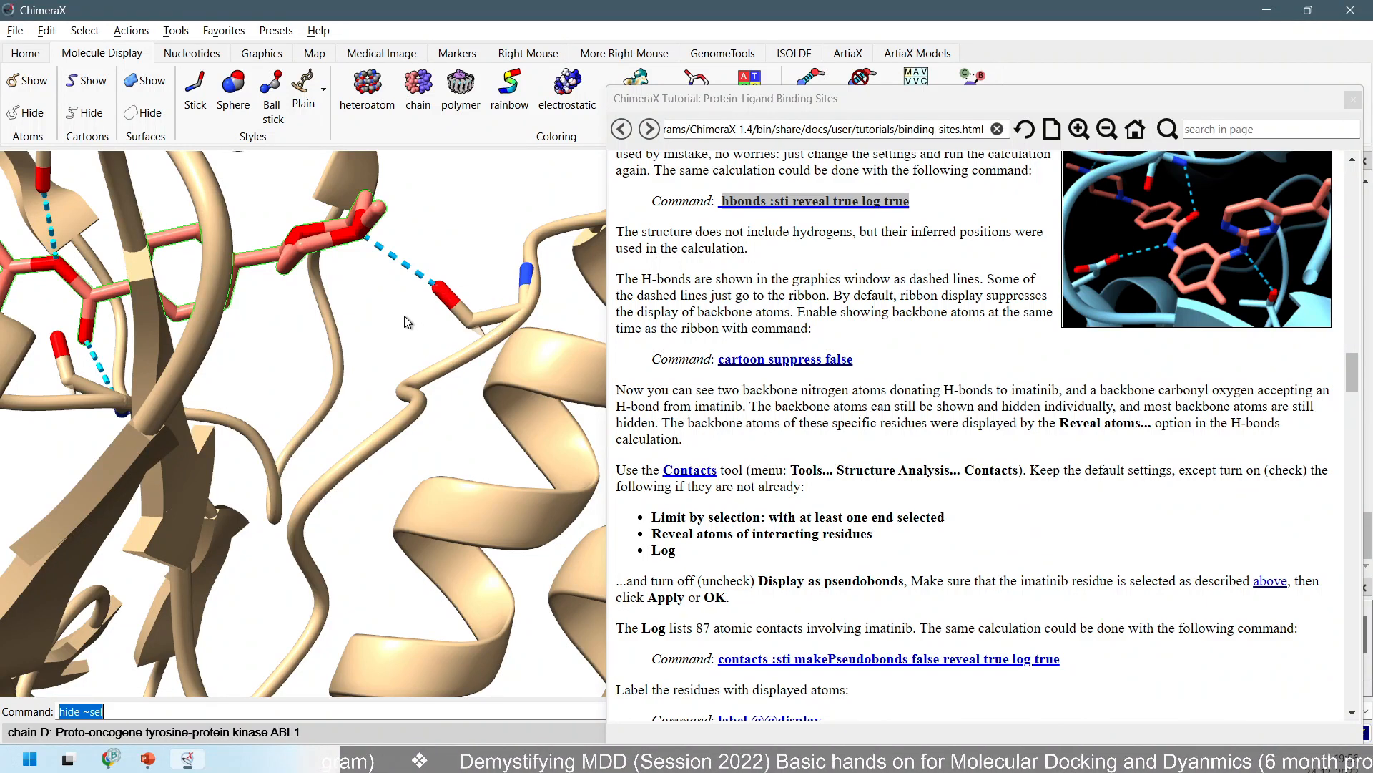
# Color the selected imatinib ligands by heteroatom.
pyautogui.scroll(-3, 408, 322)
pyautogui.moveTo(320, 263); pyautogui.dragTo(309, 282)
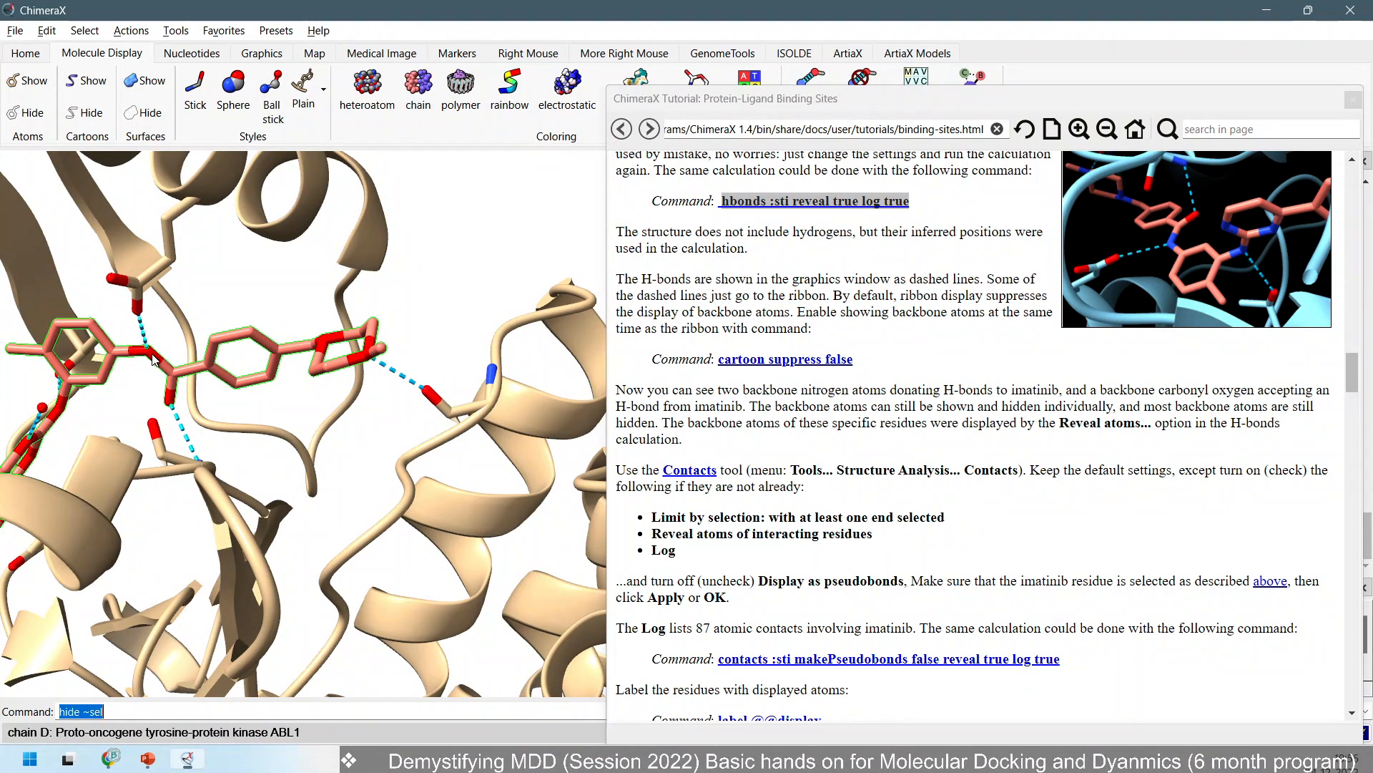
pyautogui.click(89, 31)
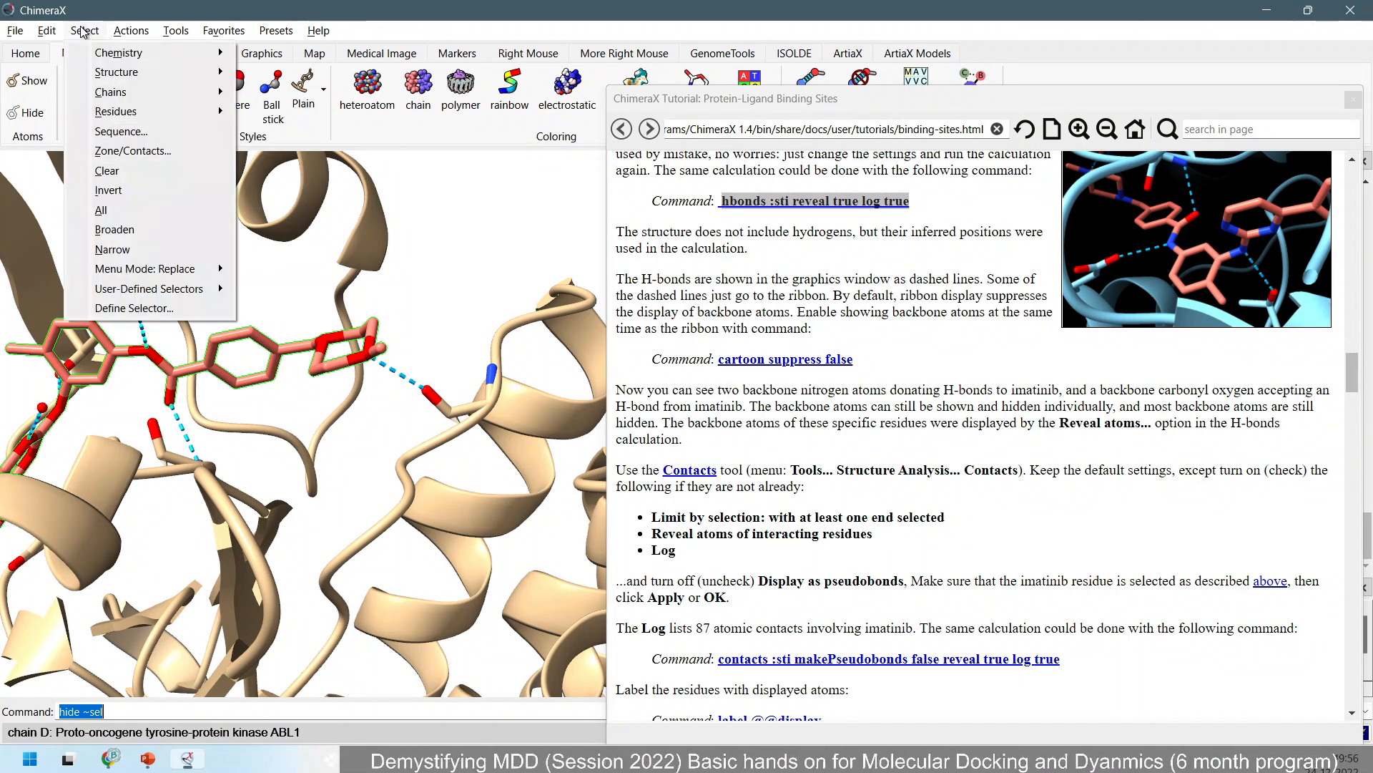
pyautogui.moveTo(127, 32)
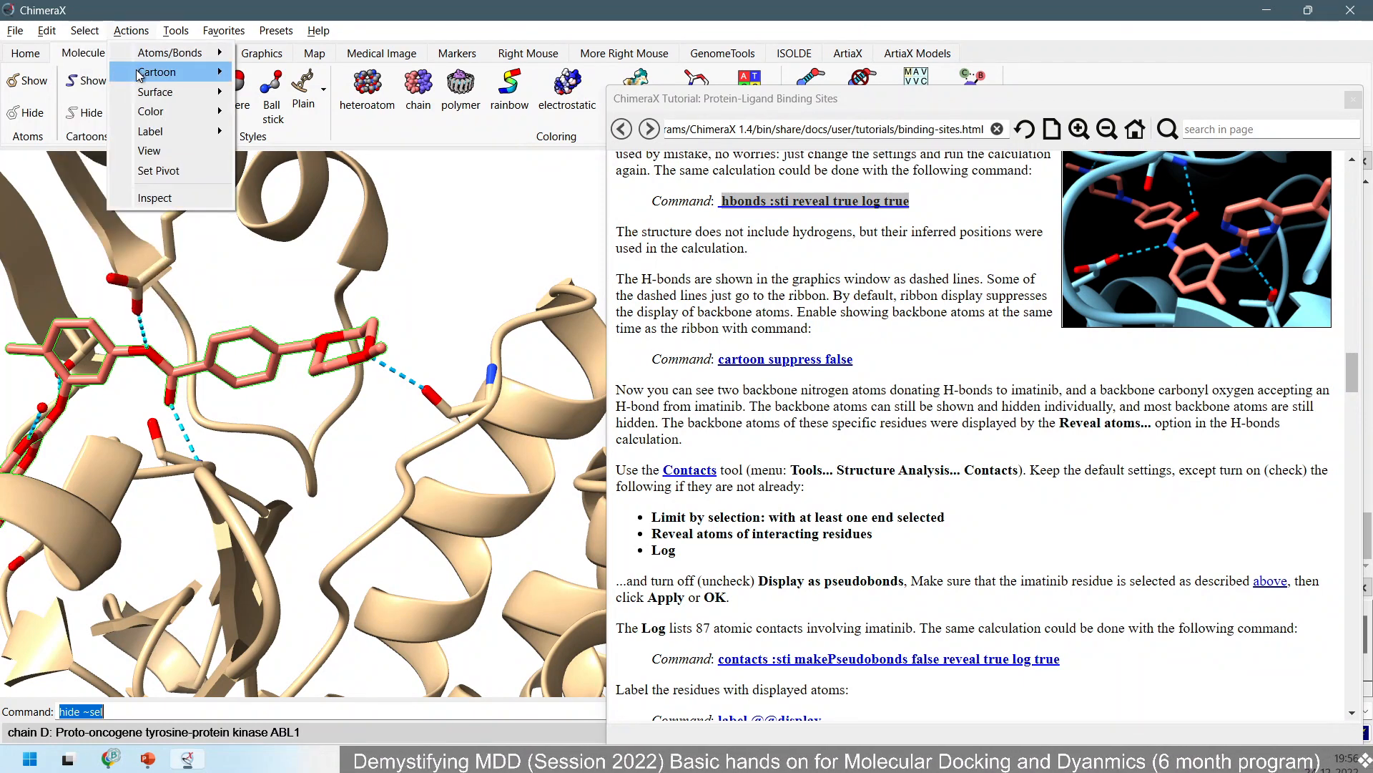
pyautogui.moveTo(159, 98)
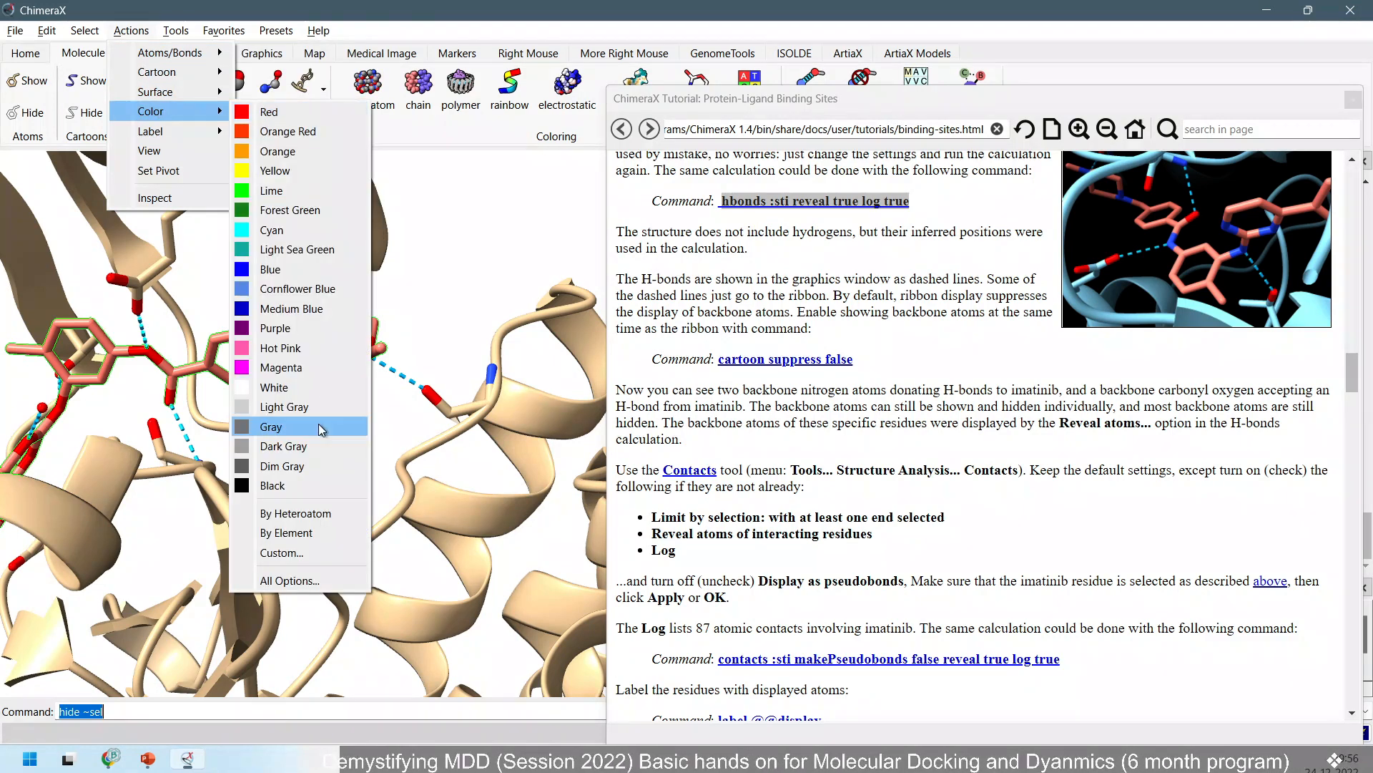
pyautogui.click(294, 514)
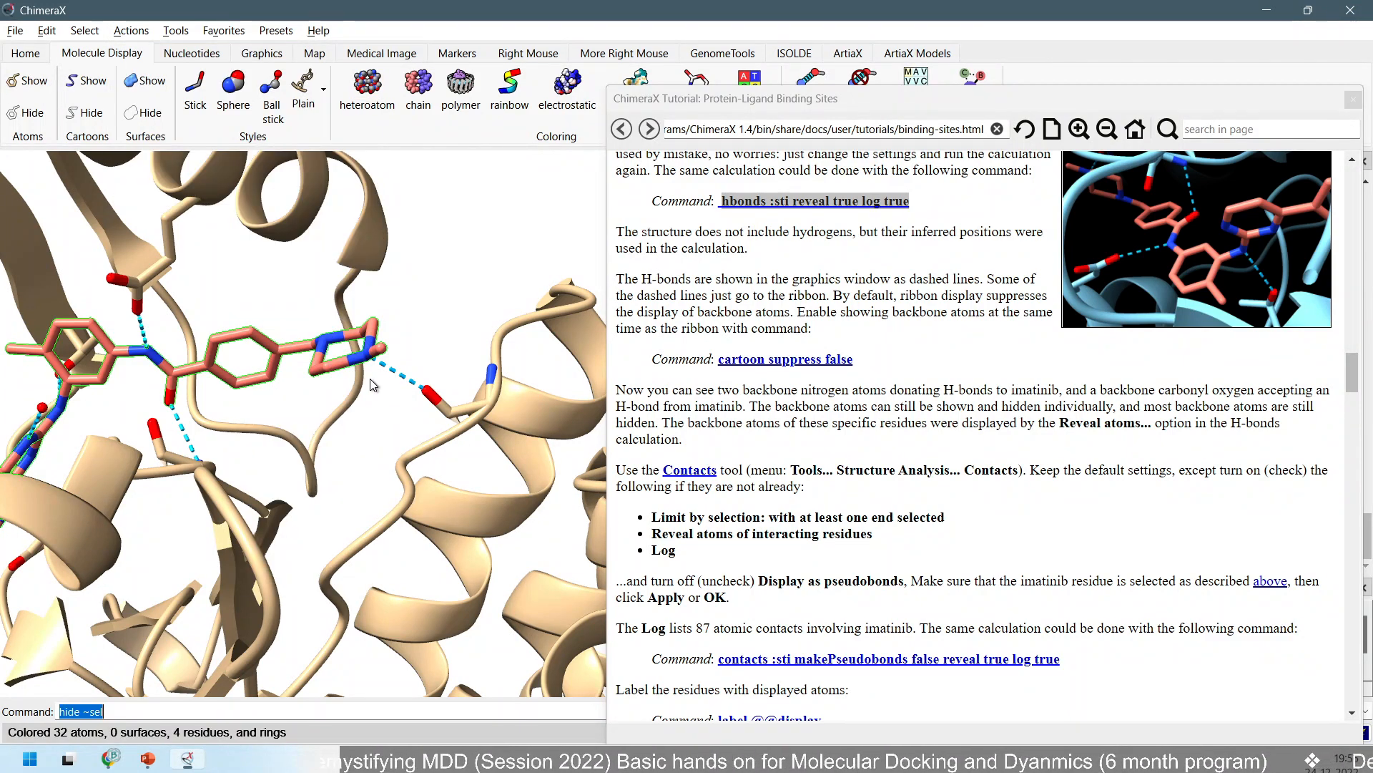
# Inspect the recolored nitrogen in imatinib's terminal ring and the backbone atoms near its H-bond.
pyautogui.scroll(6, 371, 384)
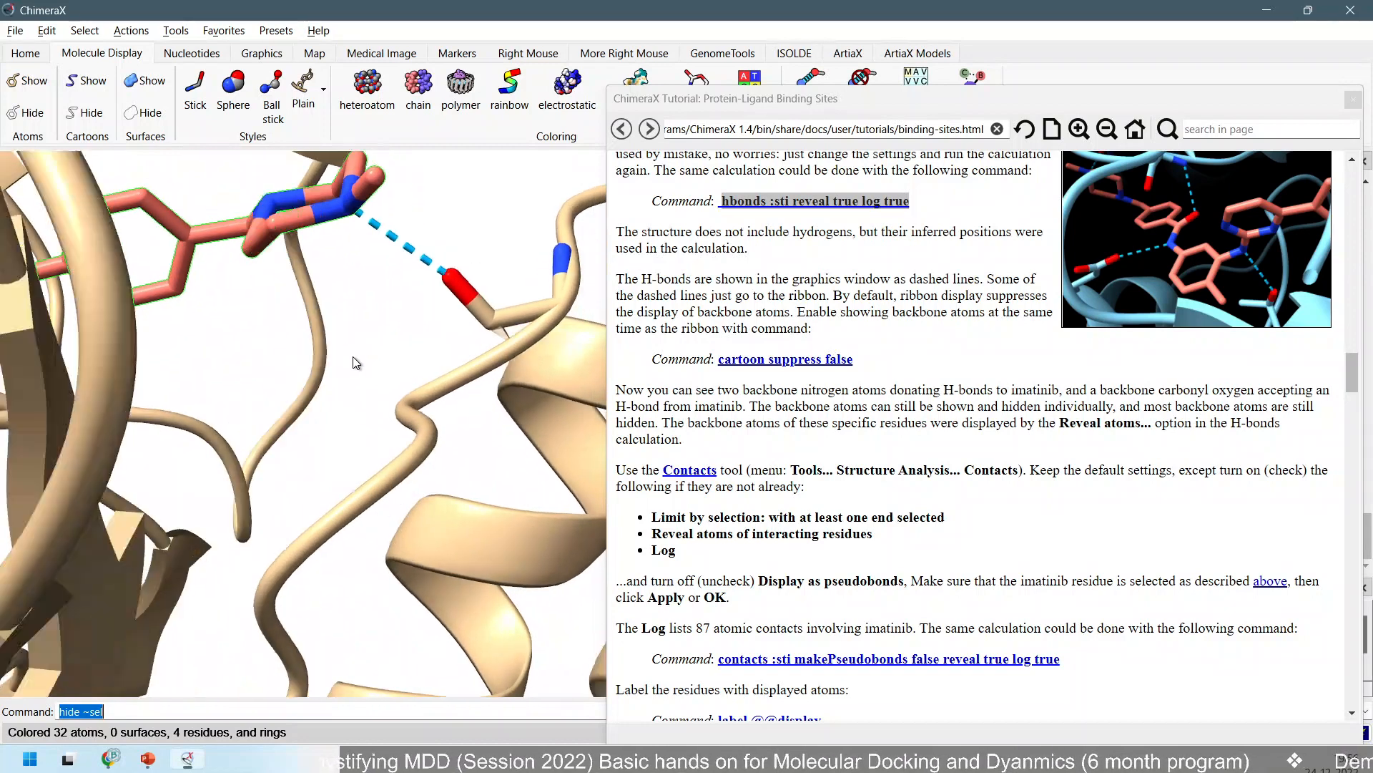
pyautogui.moveTo(356, 363); pyautogui.dragTo(346, 369)
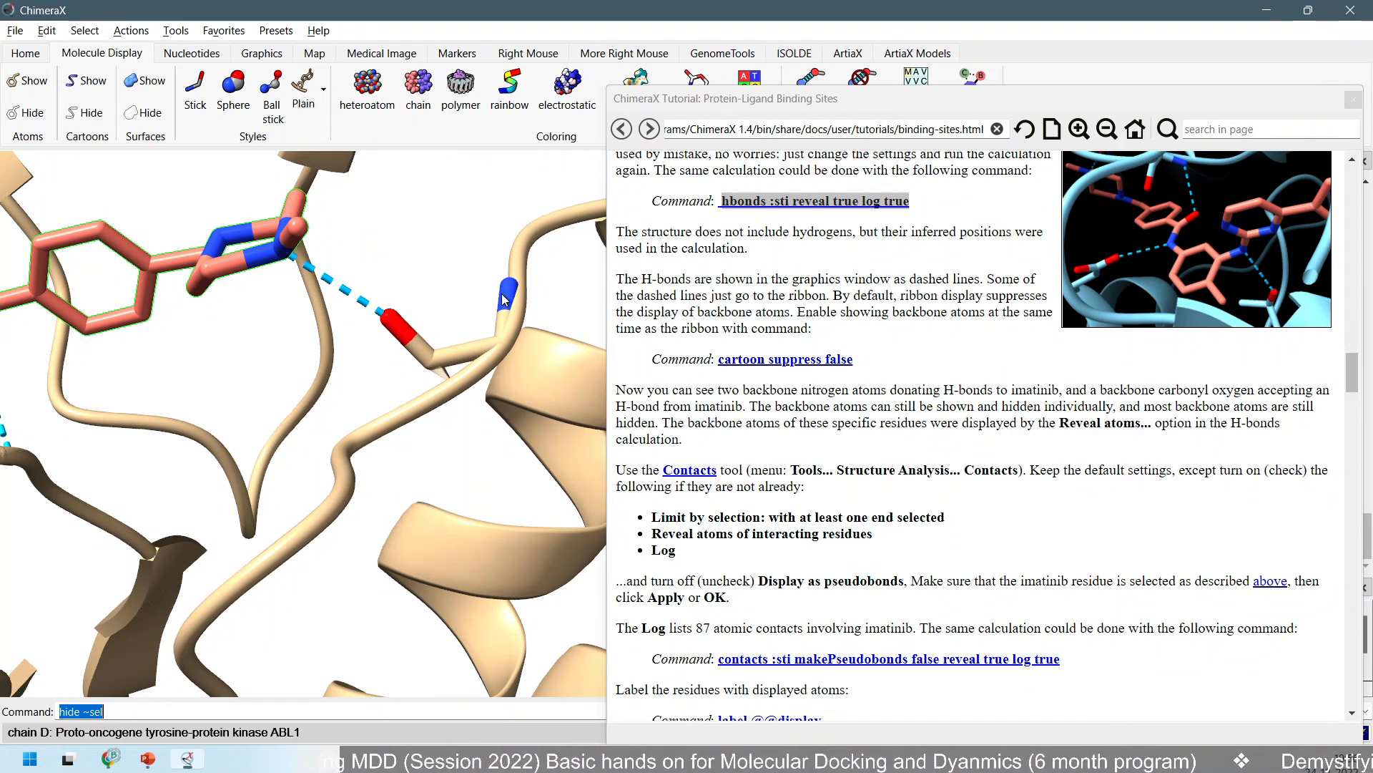
pyautogui.moveTo(506, 300)
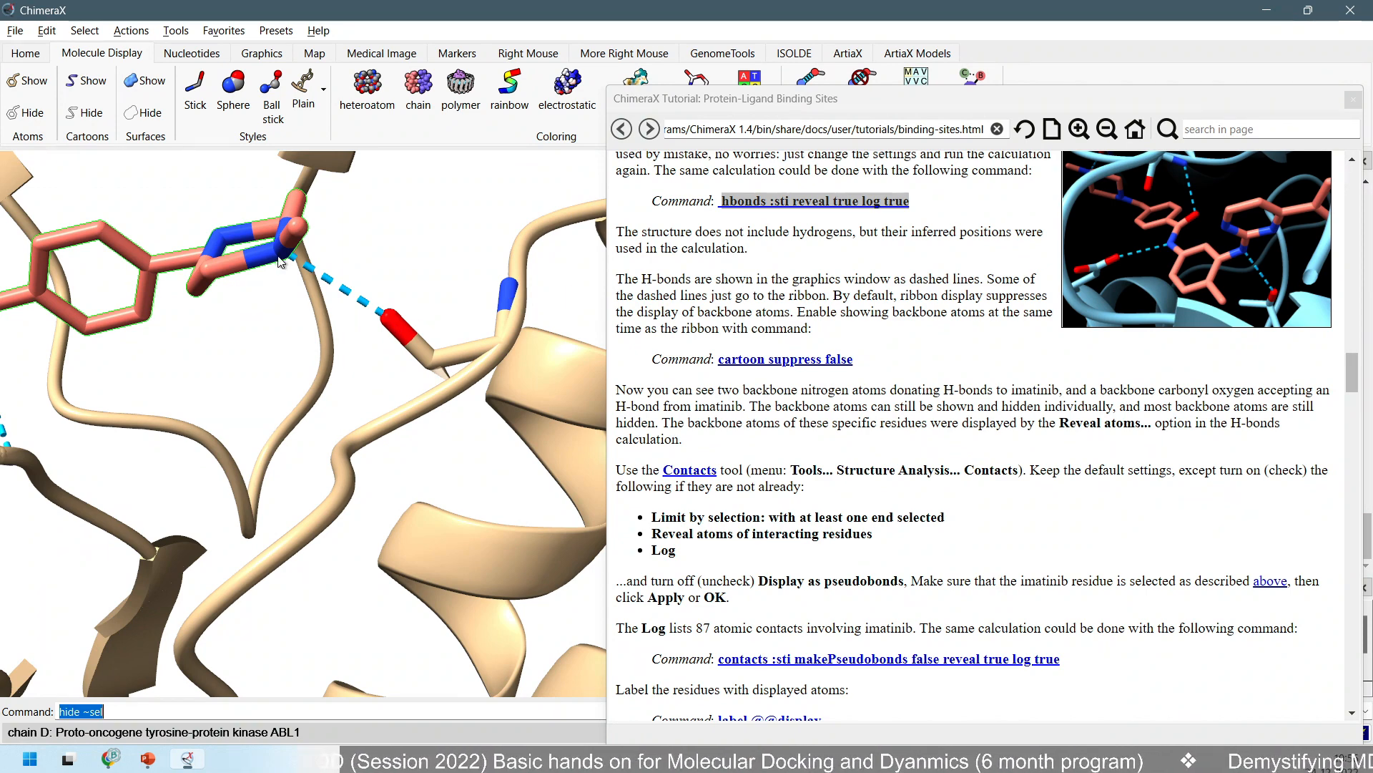
pyautogui.moveTo(279, 262)
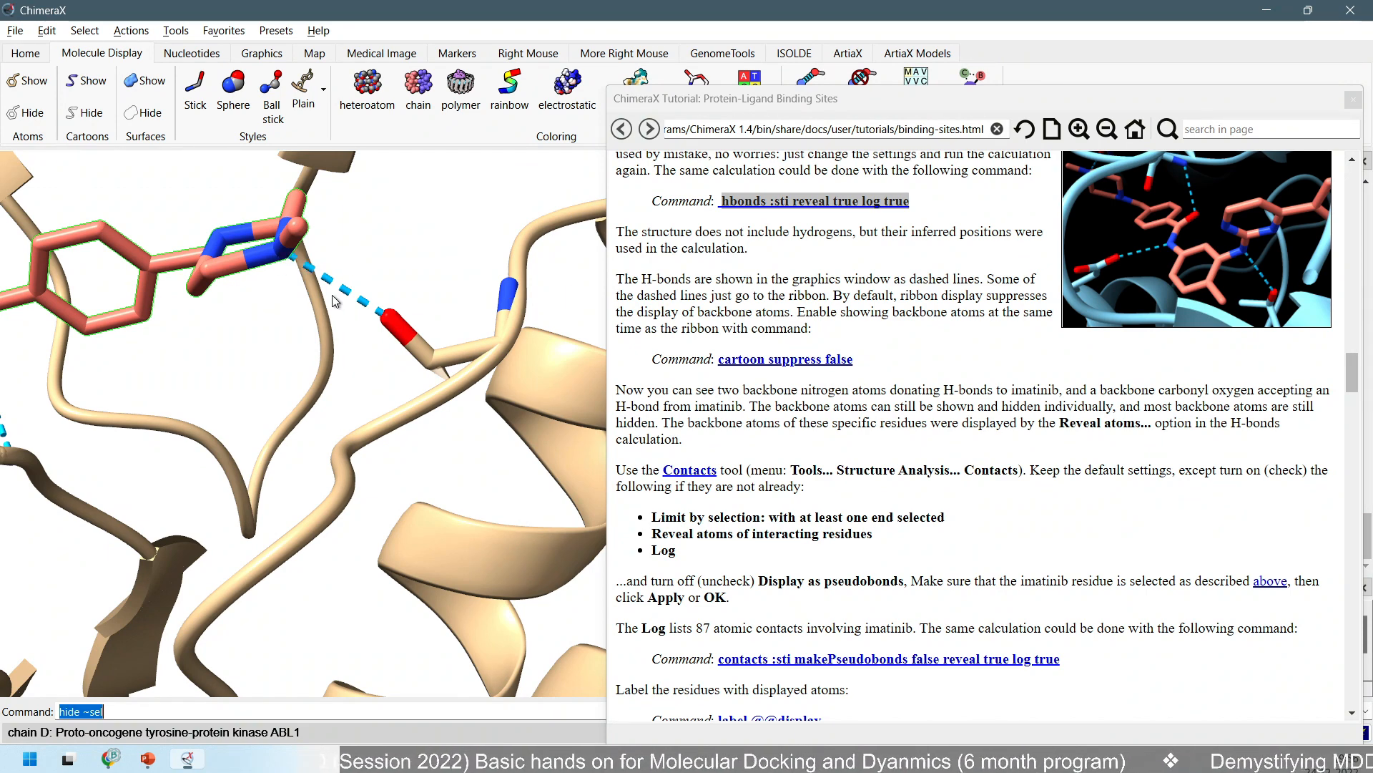
# View imatinib from other angles and examine its dashed H-bonds to the surrounding residues.
pyautogui.scroll(-10, 365, 256)
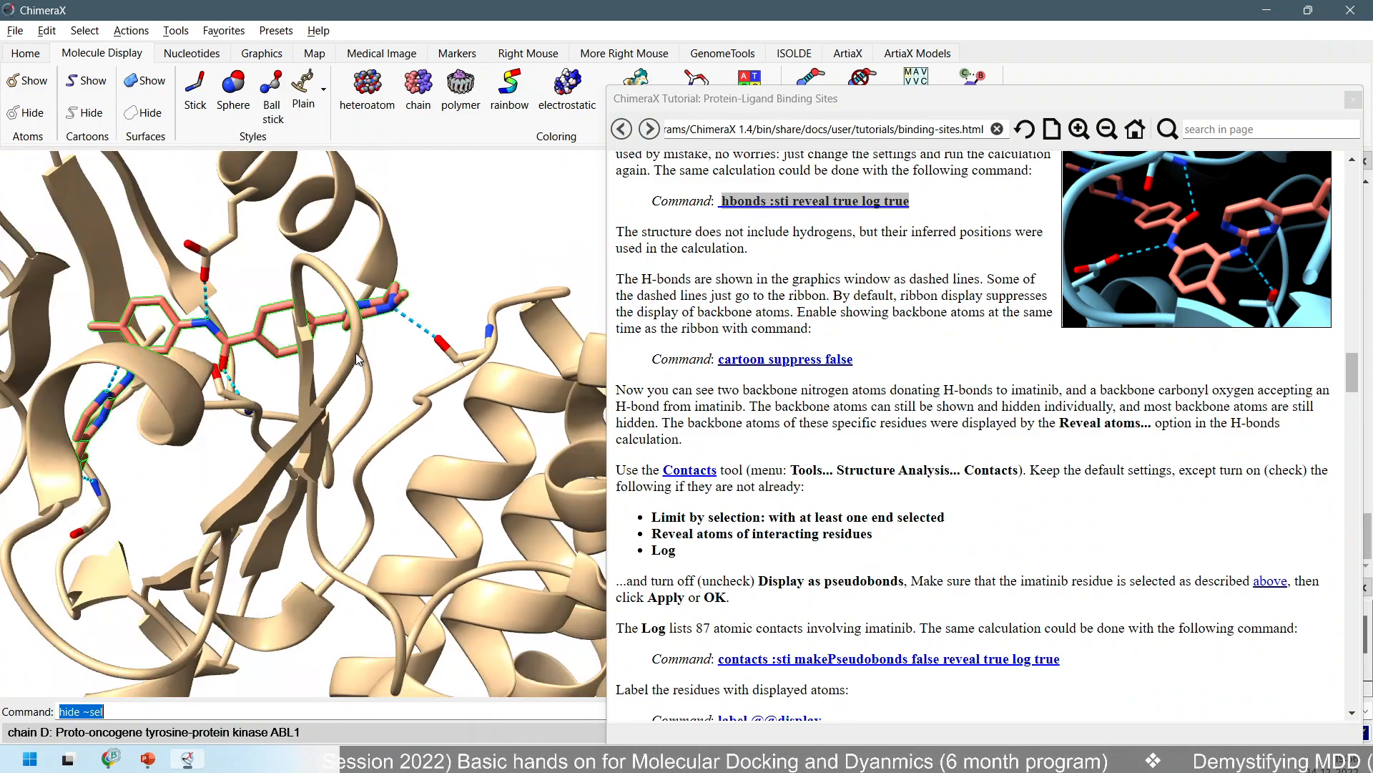
pyautogui.moveTo(358, 372); pyautogui.dragTo(281, 438)
pyautogui.moveTo(431, 447); pyautogui.dragTo(326, 363)
pyautogui.scroll(5, 325, 364)
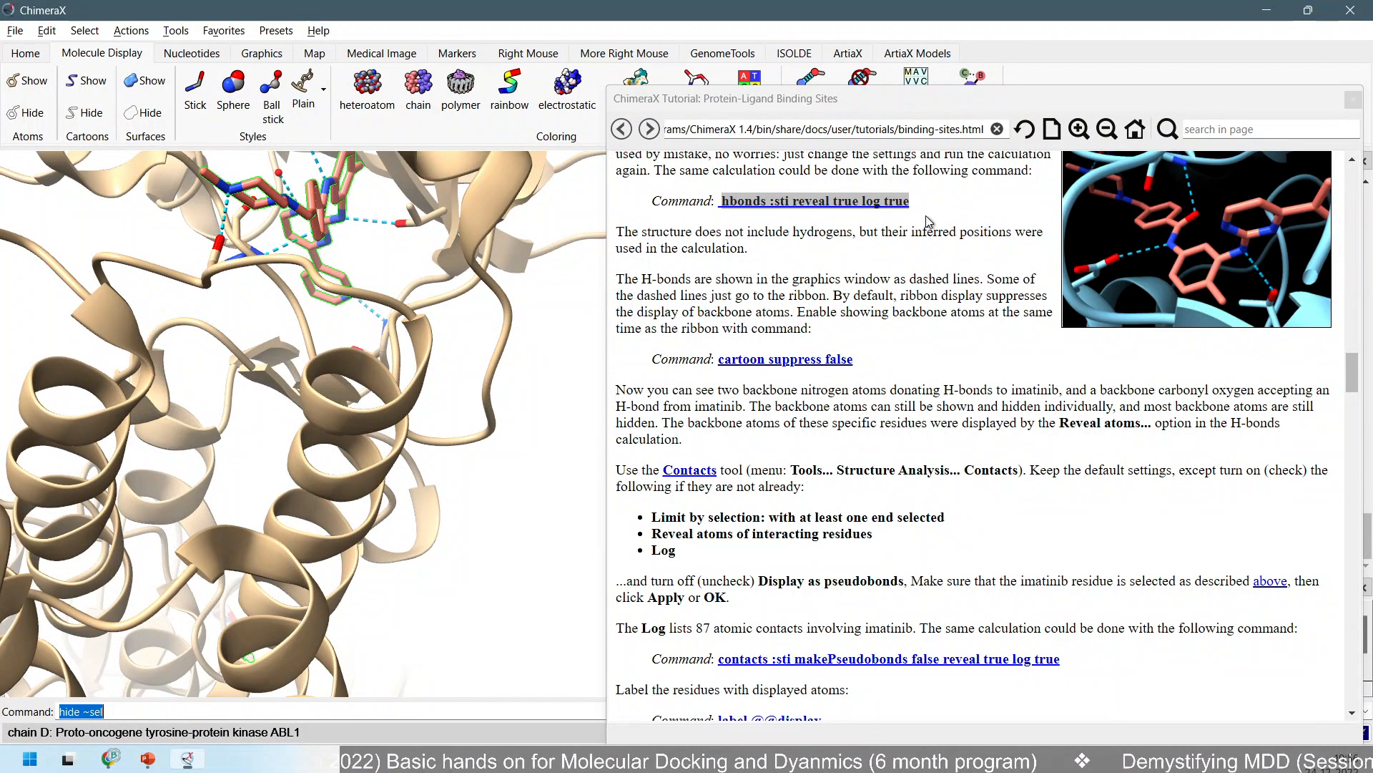
pyautogui.scroll(-2, 372, 268)
pyautogui.moveTo(372, 267); pyautogui.dragTo(350, 243)
pyautogui.scroll(2, 351, 243)
pyautogui.moveTo(344, 226); pyautogui.dragTo(318, 315, button='right')
pyautogui.moveTo(317, 315); pyautogui.dragTo(305, 270)
pyautogui.scroll(2, 305, 272)
pyautogui.moveTo(318, 409); pyautogui.dragTo(462, 368, button='right')
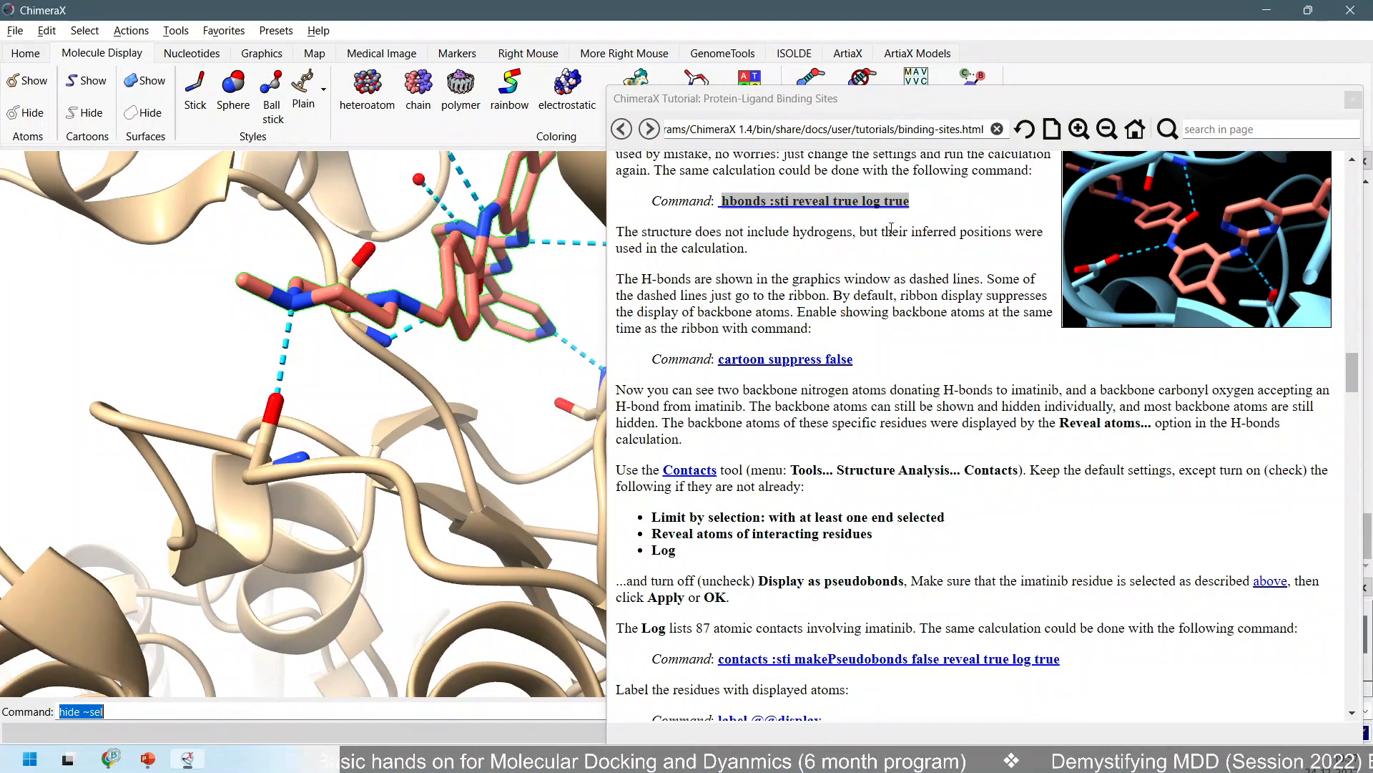
# Enter the tutorial's command hbonds :sti reveal true log true on the command line, extended with showDis t.
pyautogui.click(905, 203)
pyautogui.moveTo(905, 203); pyautogui.dragTo(711, 201)
pyautogui.hotkey('ctrl', 'c')
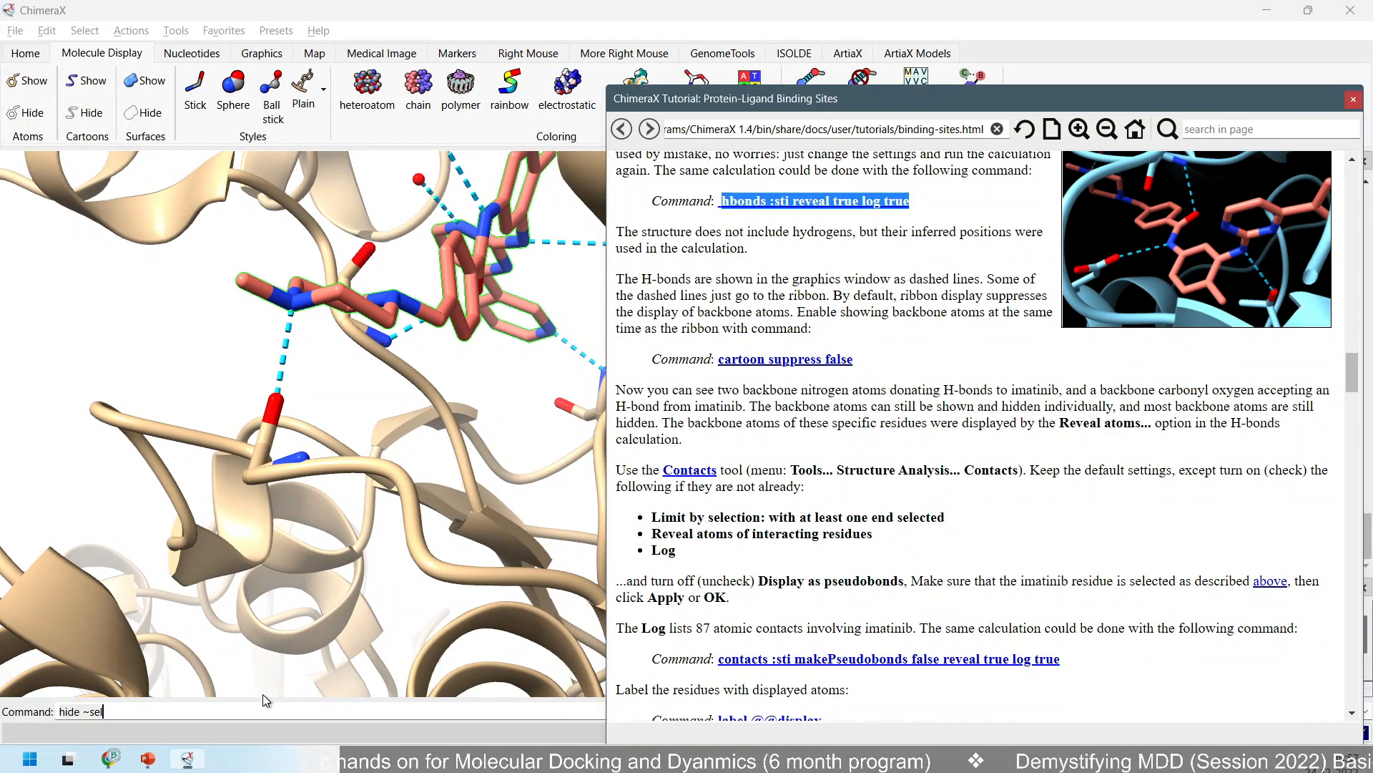
pyautogui.click(240, 711)
pyautogui.hotkey('ctrl', 'v')
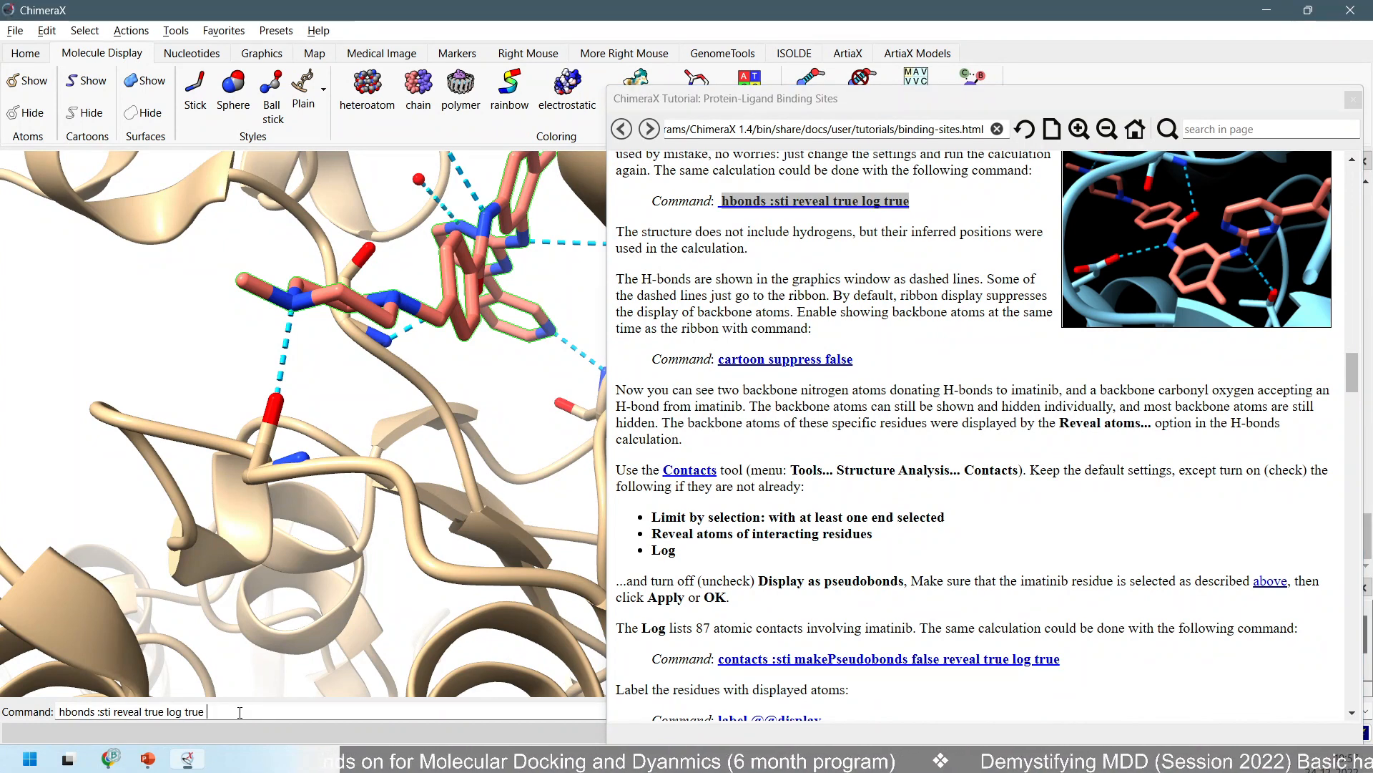
pyautogui.write('showDis')
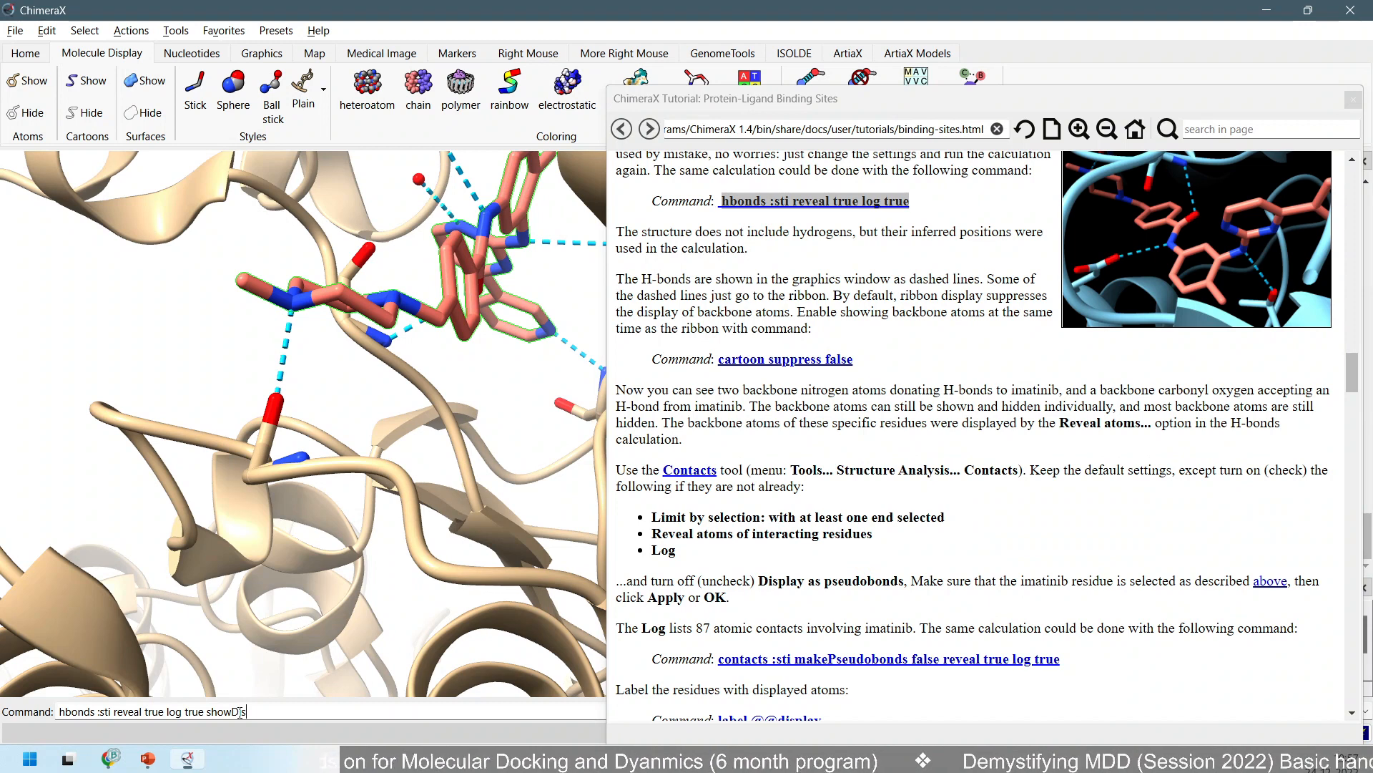
pyautogui.write(' t')
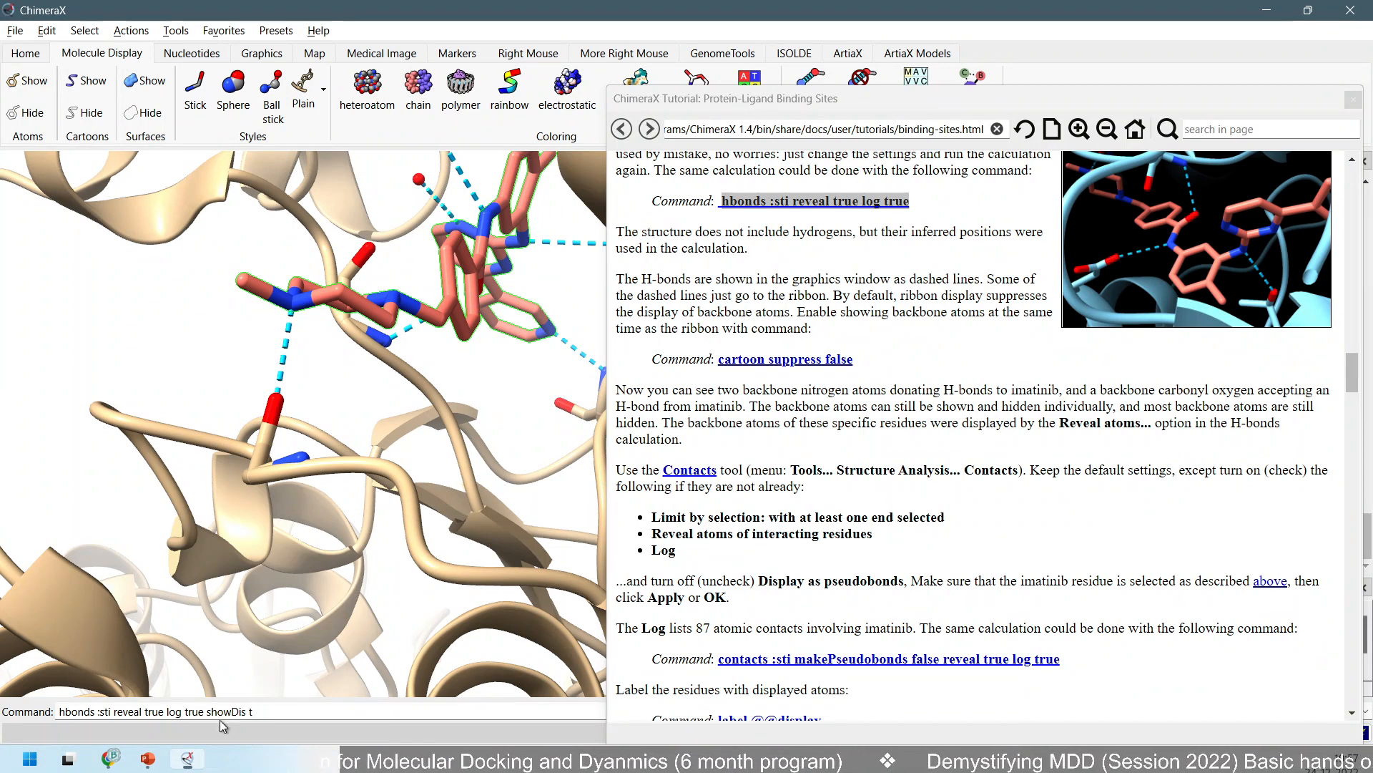
pyautogui.doubleClick(222, 711)
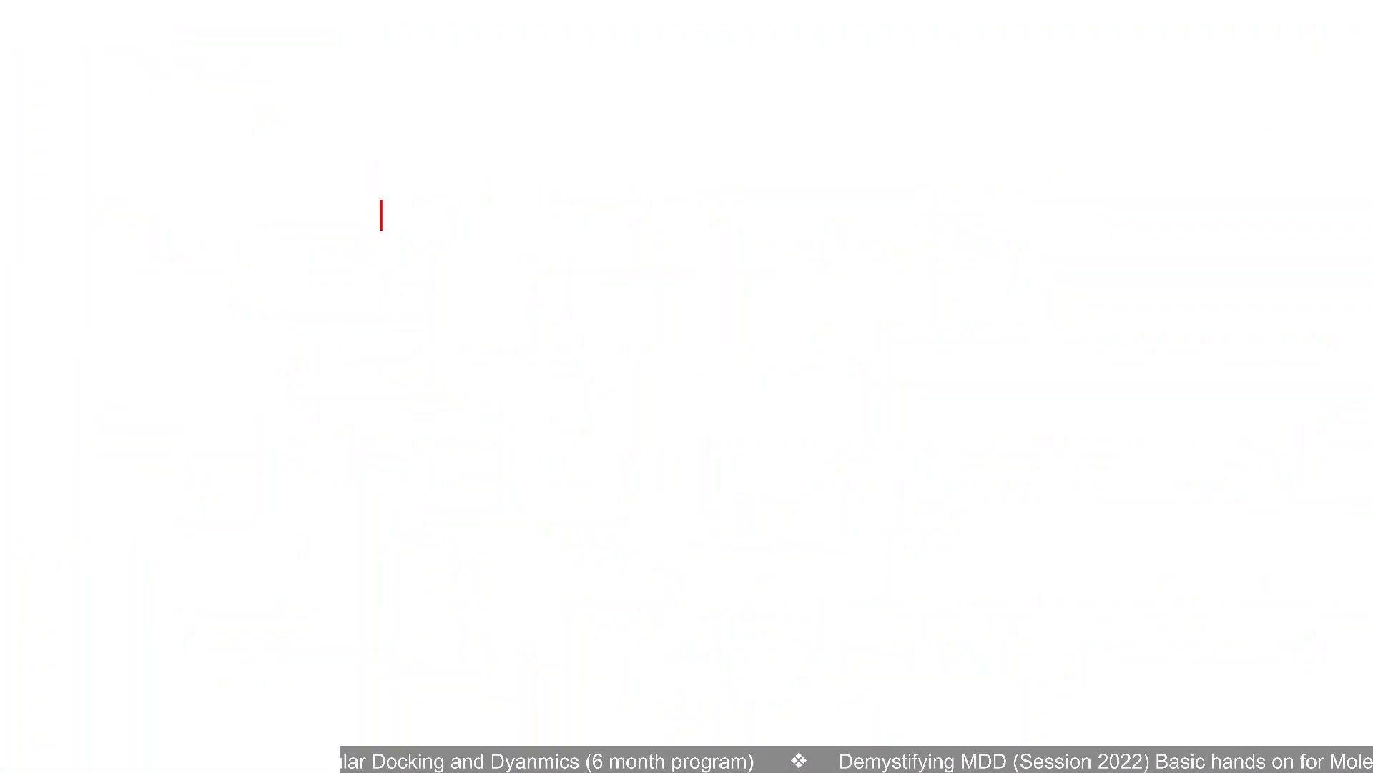
pyautogui.press('Escape')
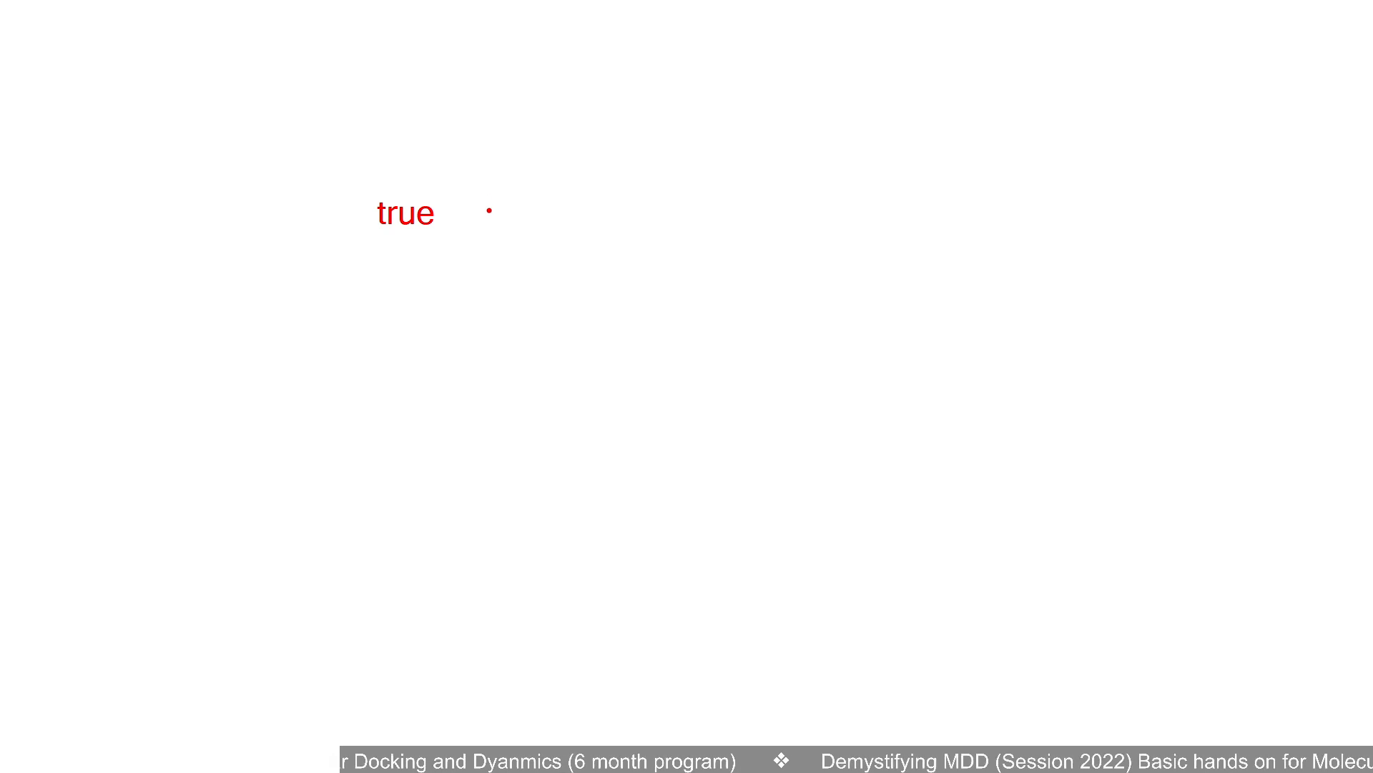
pyautogui.keyDown('ctrl'); pyautogui.keyDown('shift'); pyautogui.moveTo(472, 217); pyautogui.dragTo(545, 217); pyautogui.keyUp('shift'); pyautogui.keyUp('ctrl')
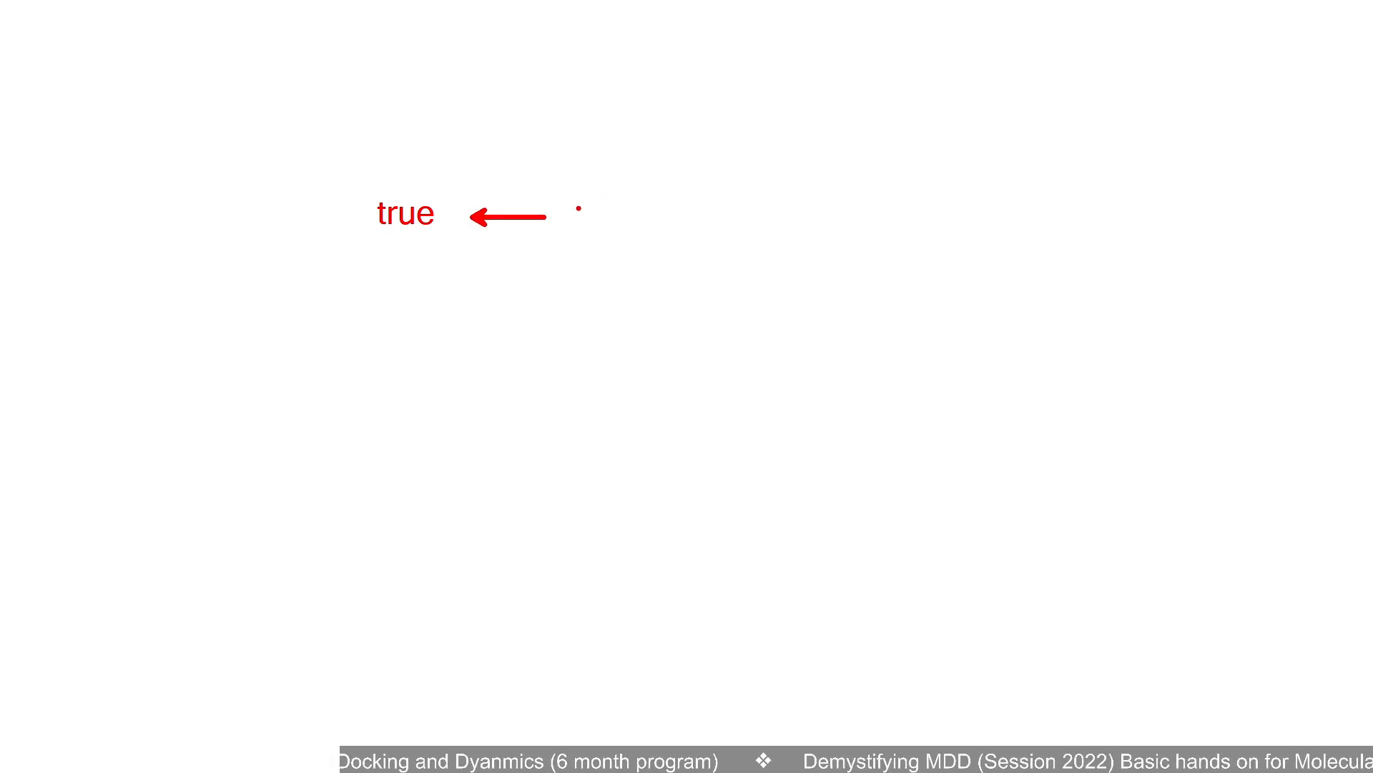
pyautogui.write('tt')
pyautogui.press('Escape')
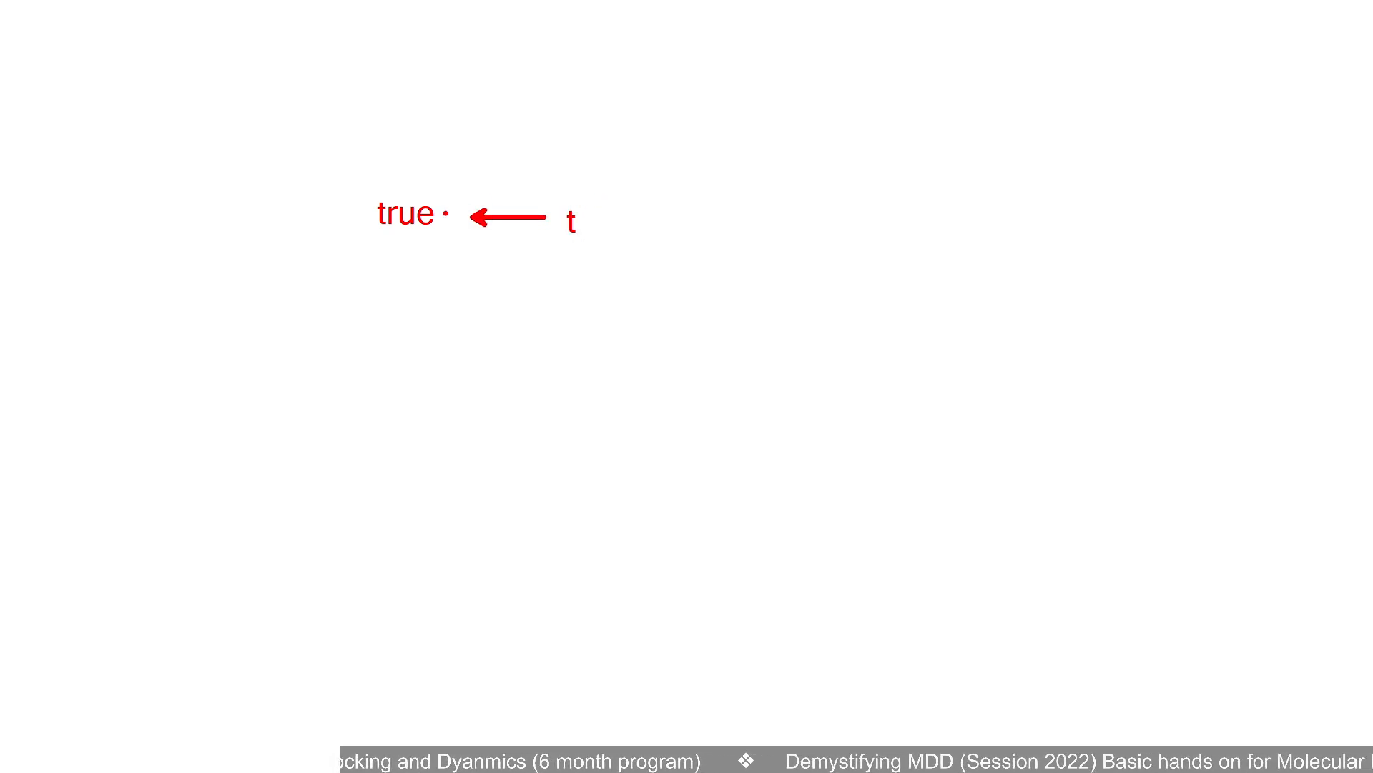
pyautogui.write('t ')
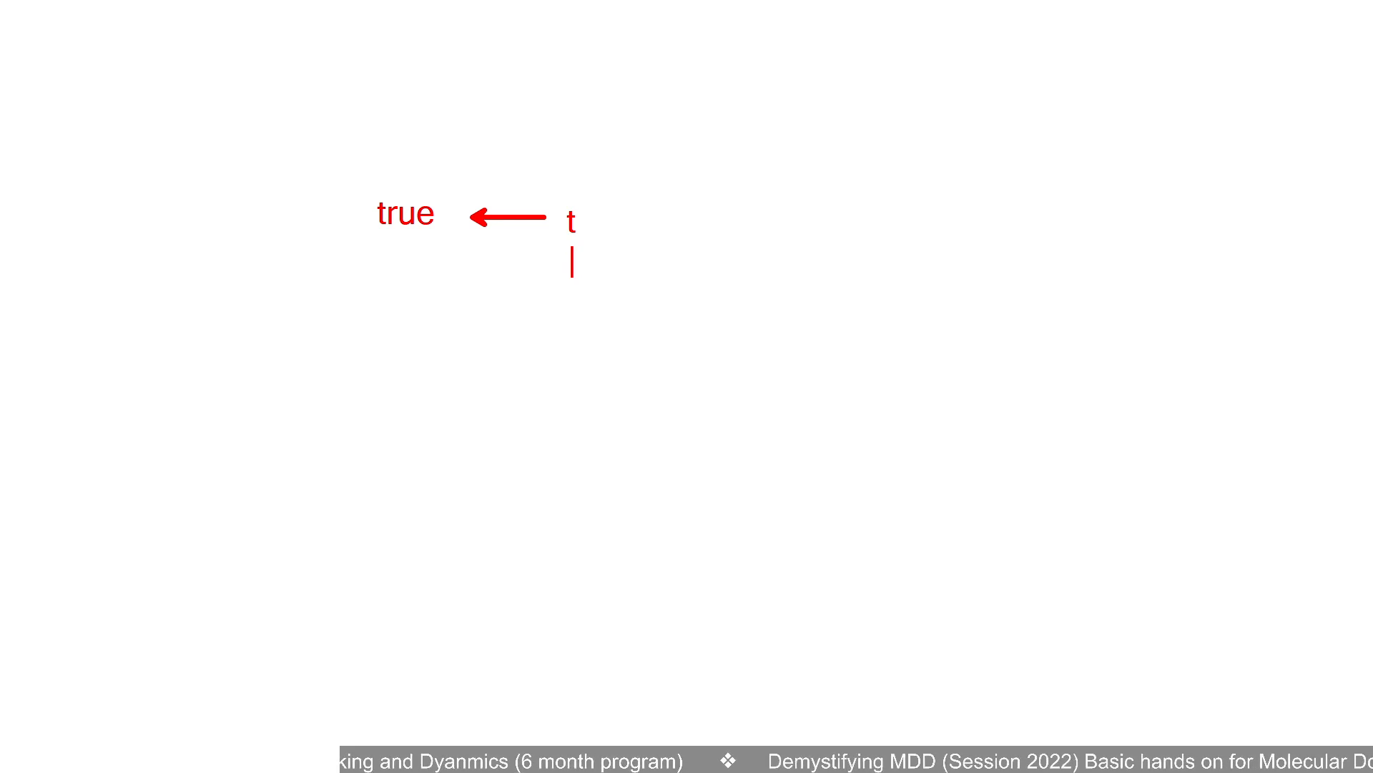
pyautogui.write('tr')
pyautogui.press('Return')
pyautogui.write('tru')
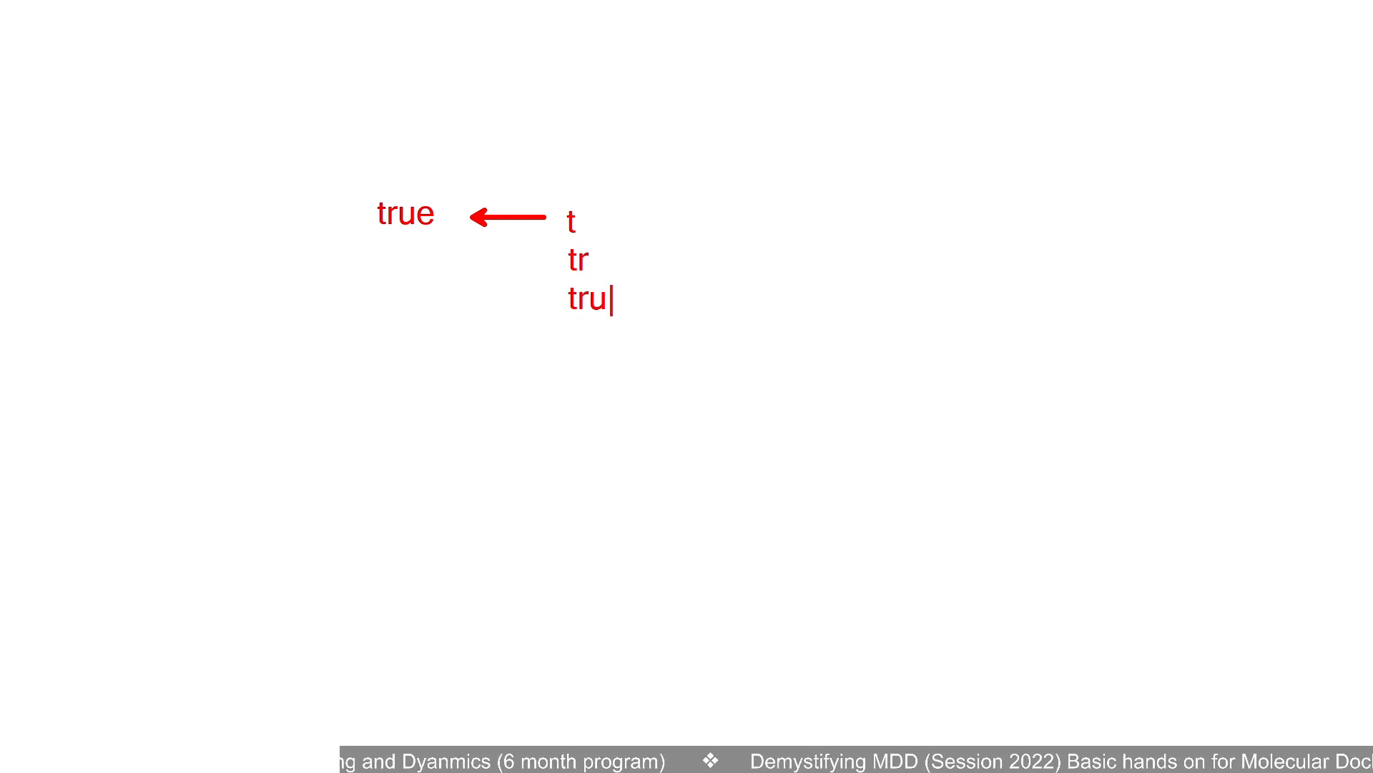
pyautogui.press('Return')
pyautogui.write('tur')
pyautogui.press('BackSpace')
pyautogui.press('BackSpace')
pyautogui.write('ru')
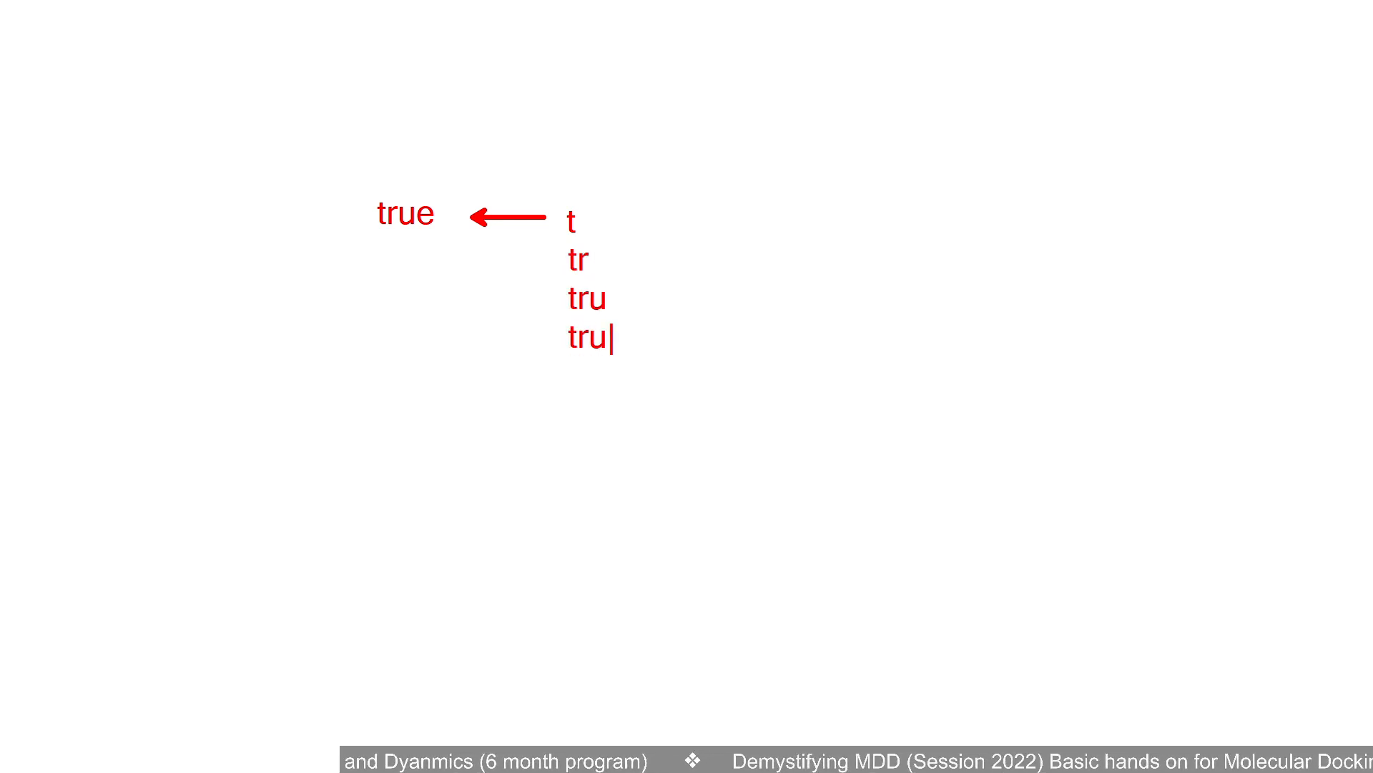
pyautogui.write('e')
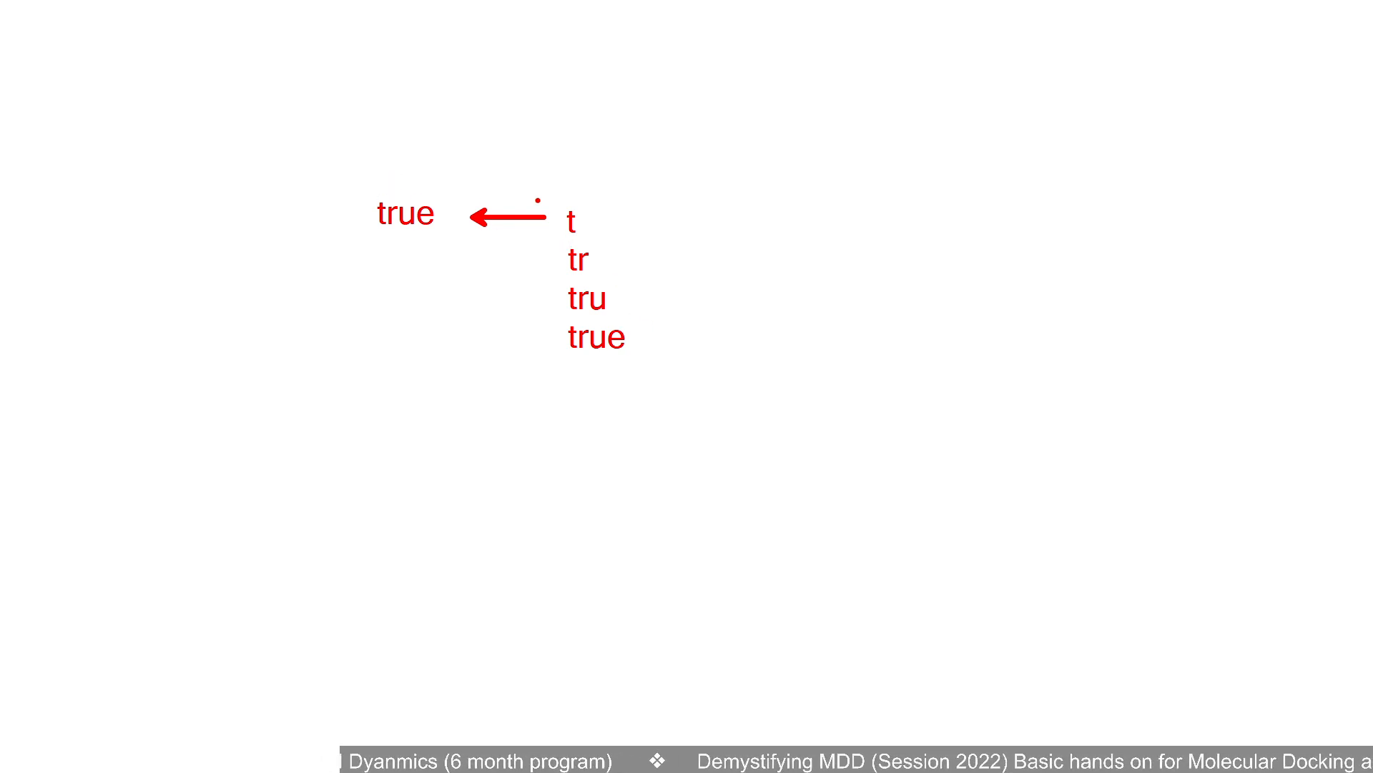
pyautogui.moveTo(579, 211); pyautogui.dragTo(628, 186)
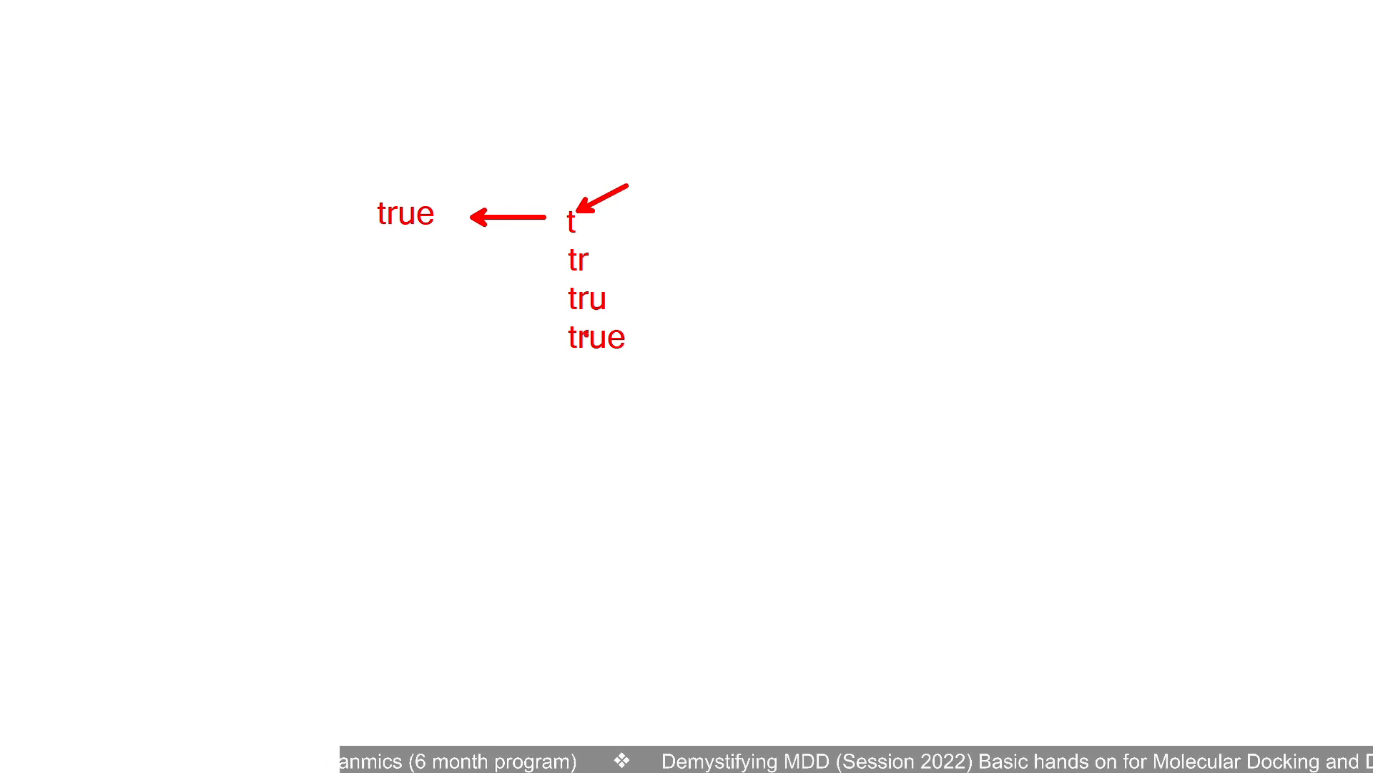
pyautogui.write('t')
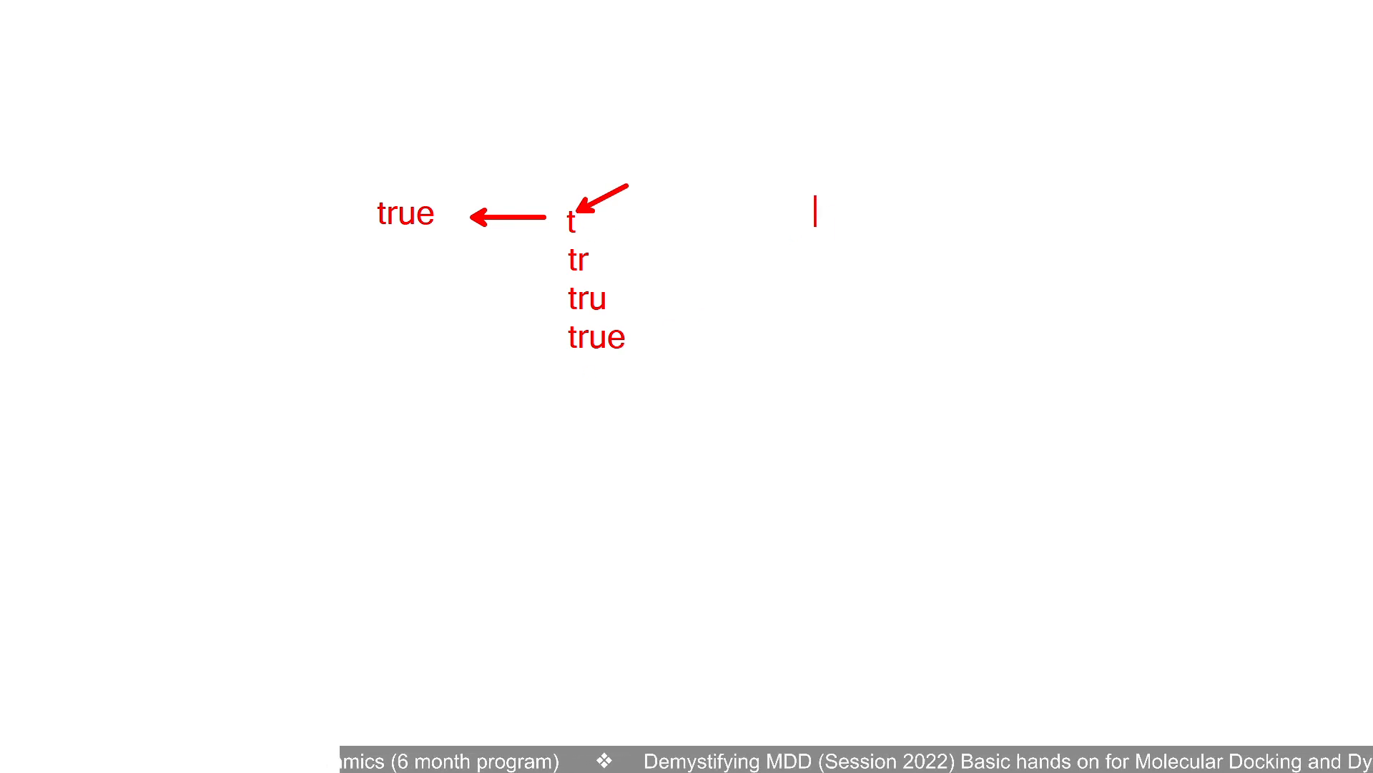
pyautogui.write('f')
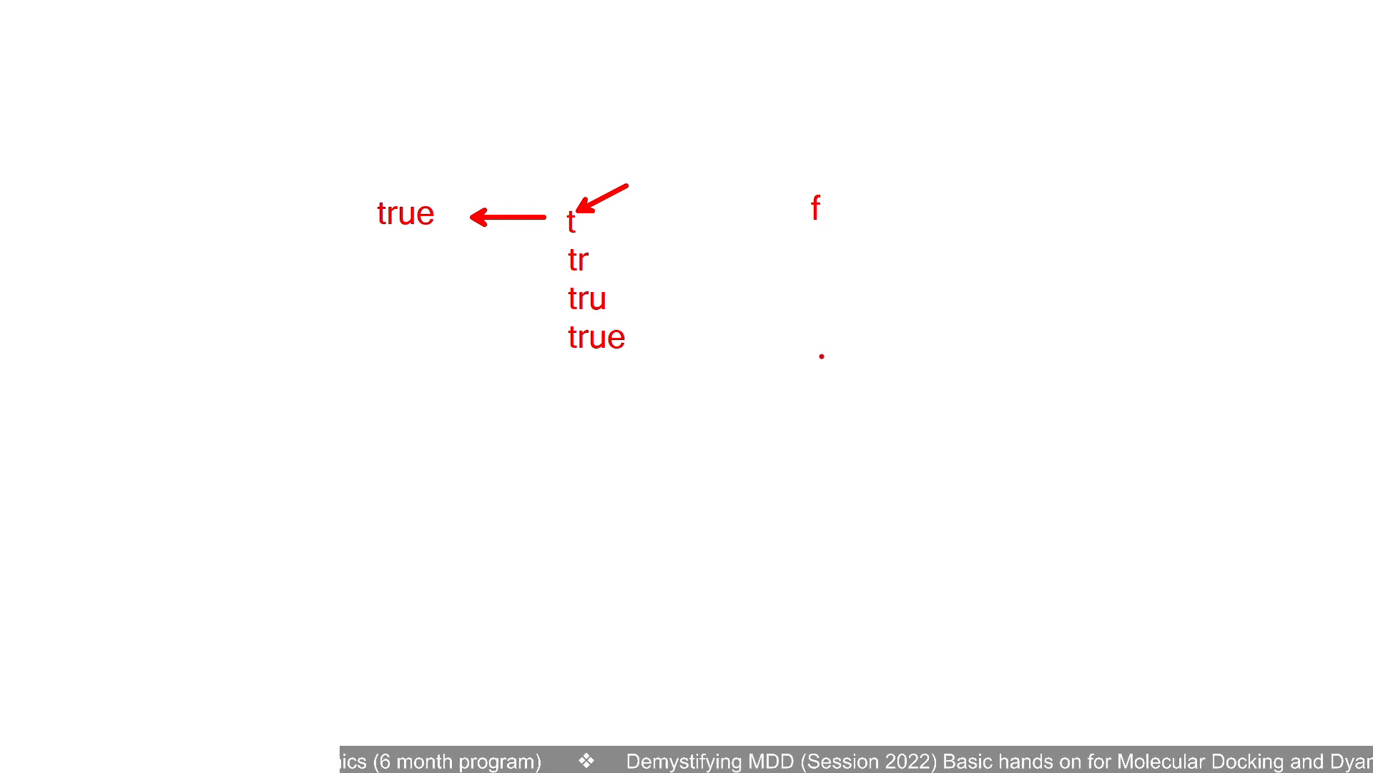
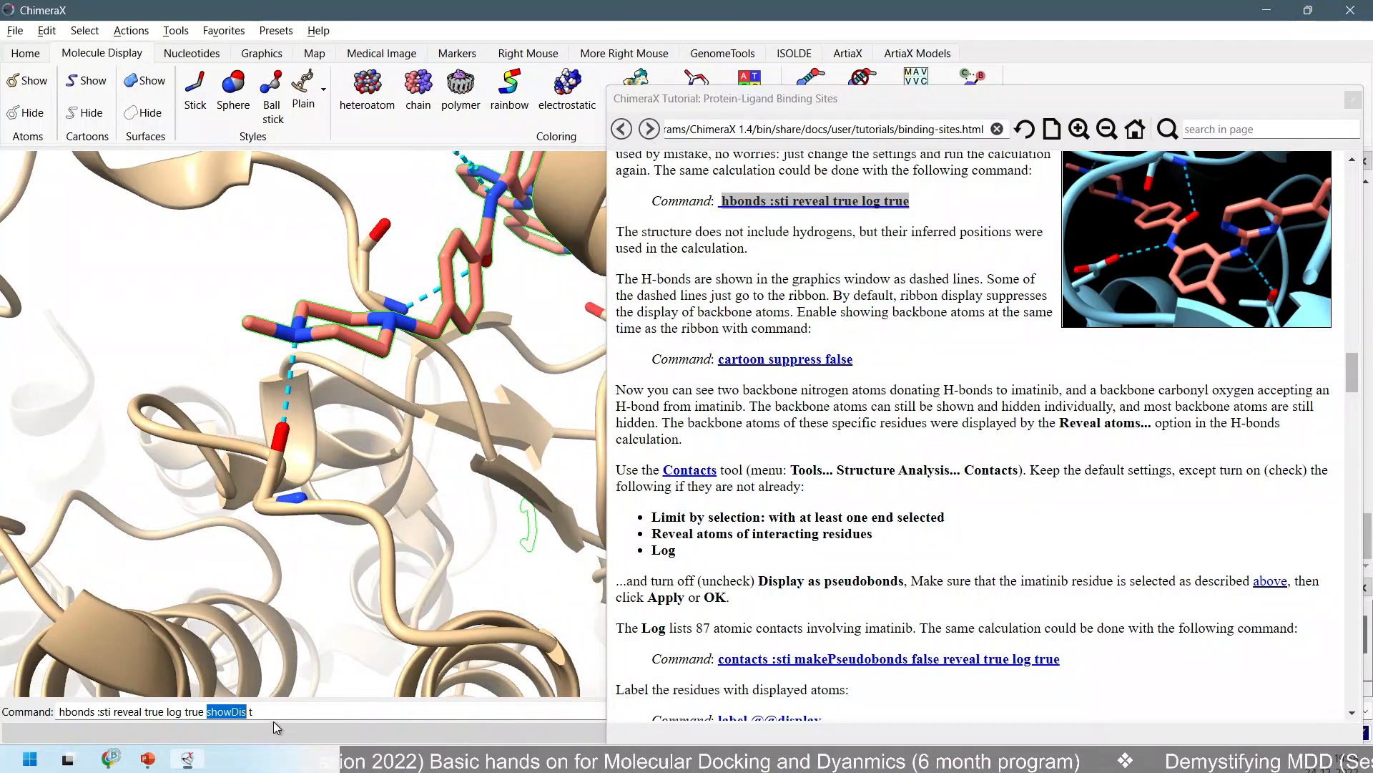
# Run the prepared hbonds command with showDis t and view imatinib's H-bond distance labels from another angle.
pyautogui.click(274, 713)
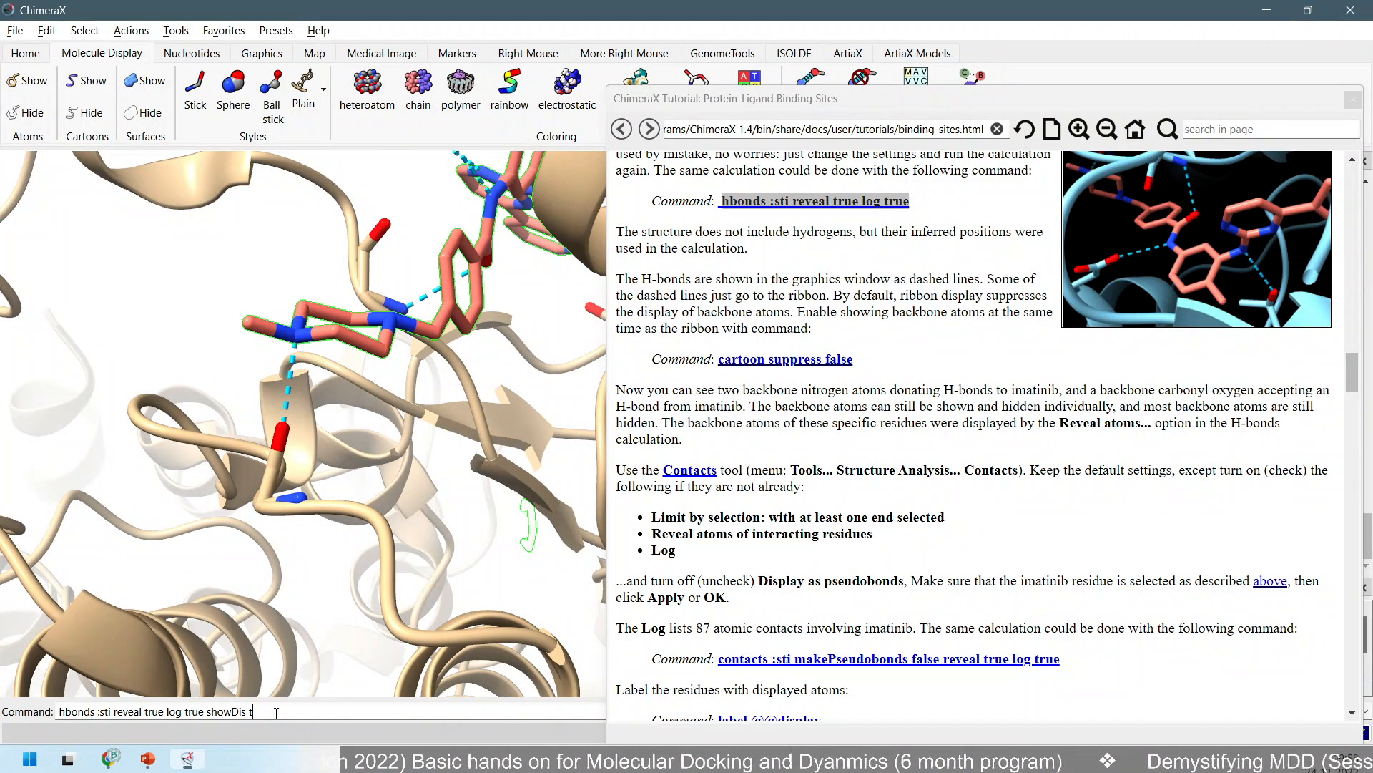
pyautogui.press('Return')
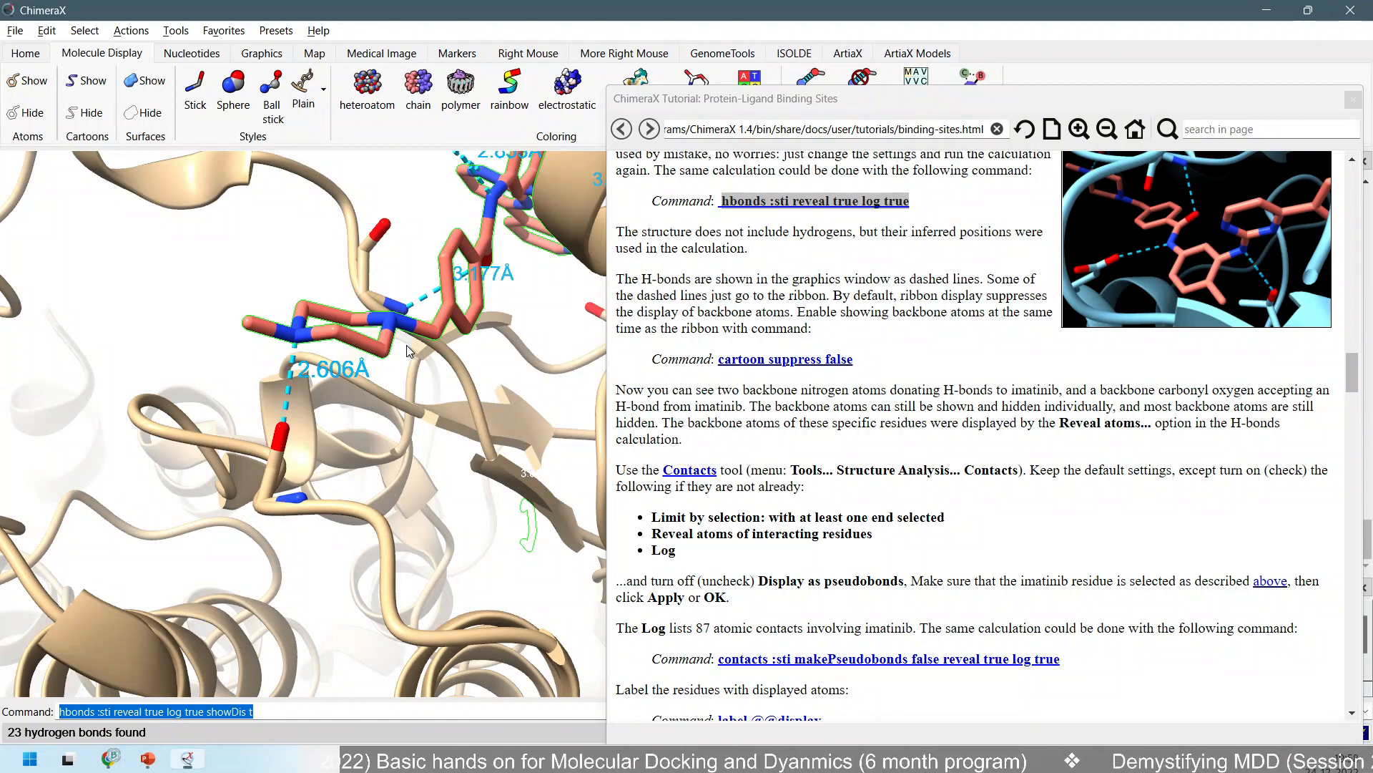
pyautogui.moveTo(354, 327); pyautogui.dragTo(314, 302)
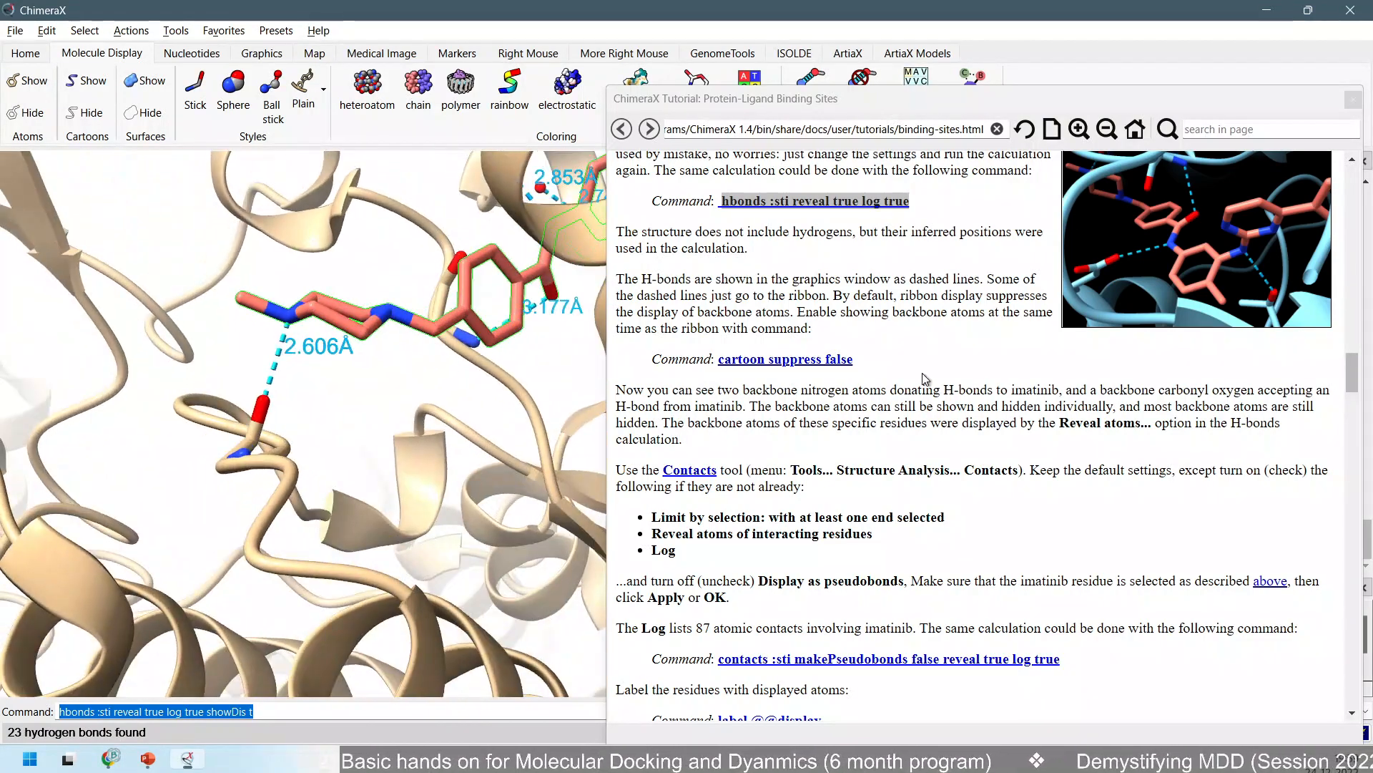
# Open the H-Bonds tool documentation linked in the tutorial and look through its distance label, tolerance and result-limiting options.
pyautogui.scroll(3, 740, 420)
pyautogui.scroll(2, 740, 420)
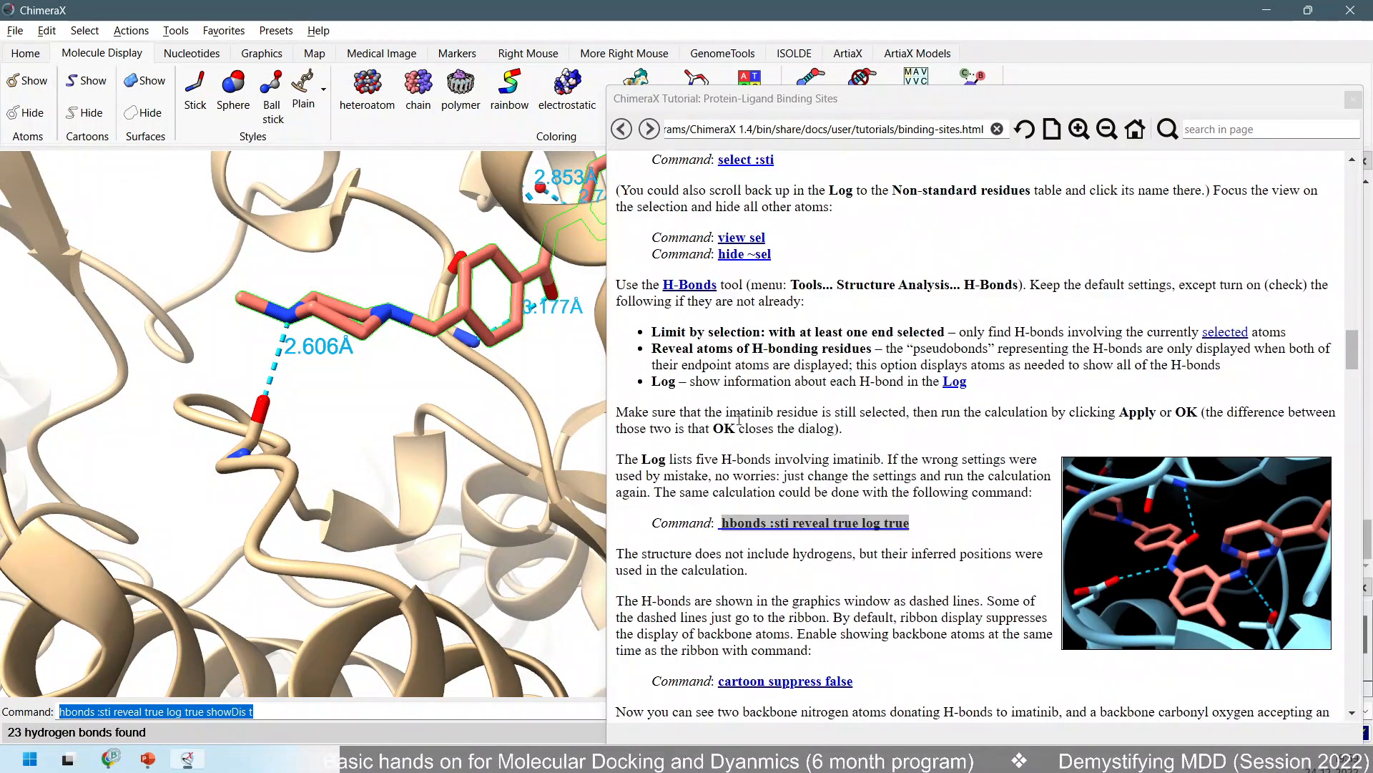
pyautogui.scroll(2, 677, 408)
pyautogui.rightClick(692, 394)
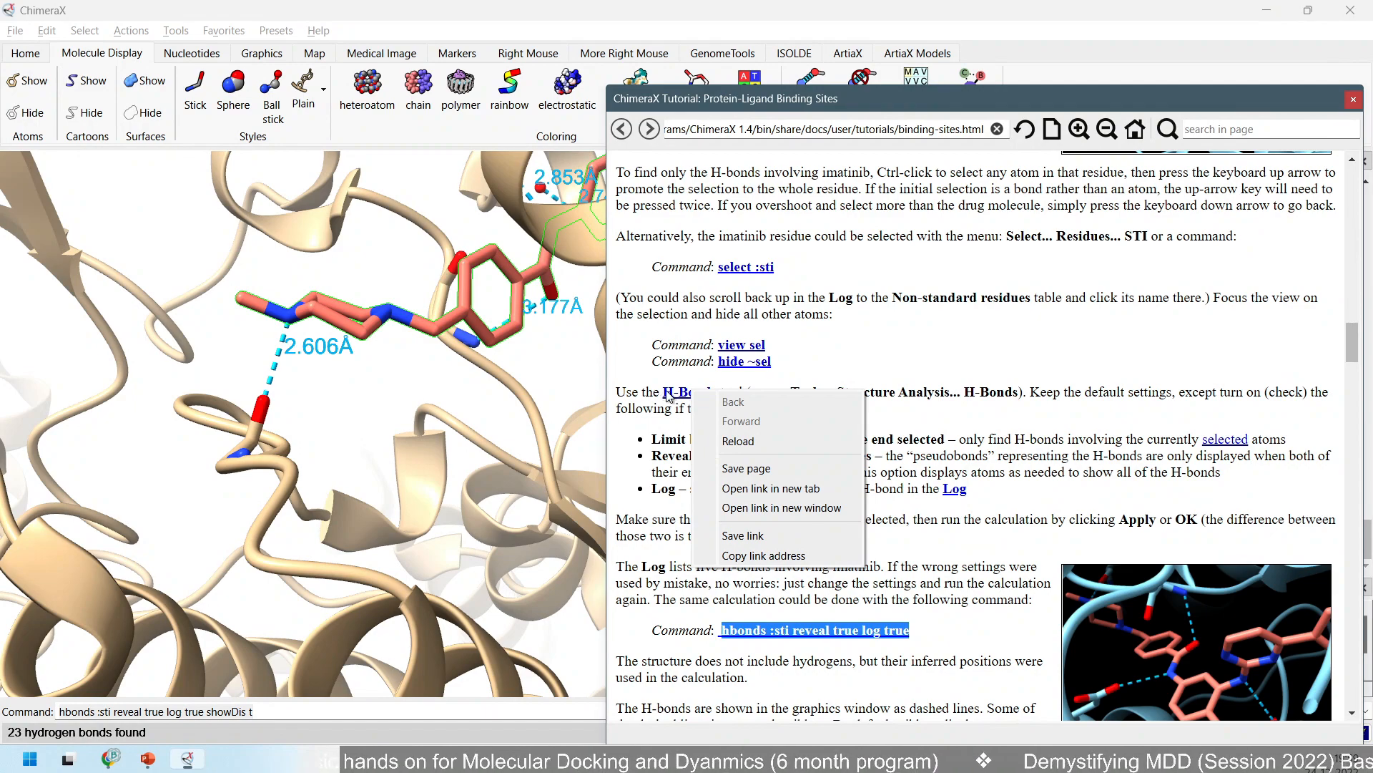
pyautogui.click(668, 394)
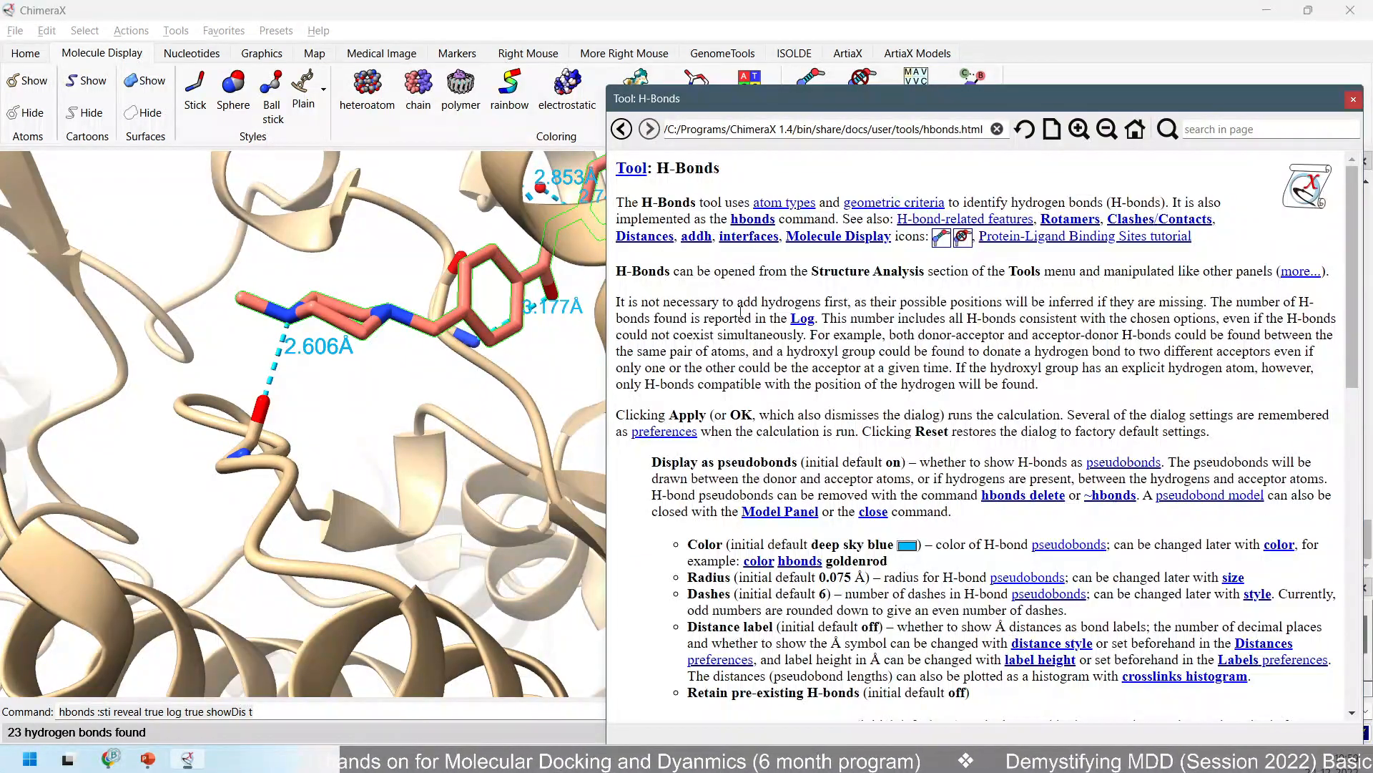
pyautogui.scroll(-15, 694, 339)
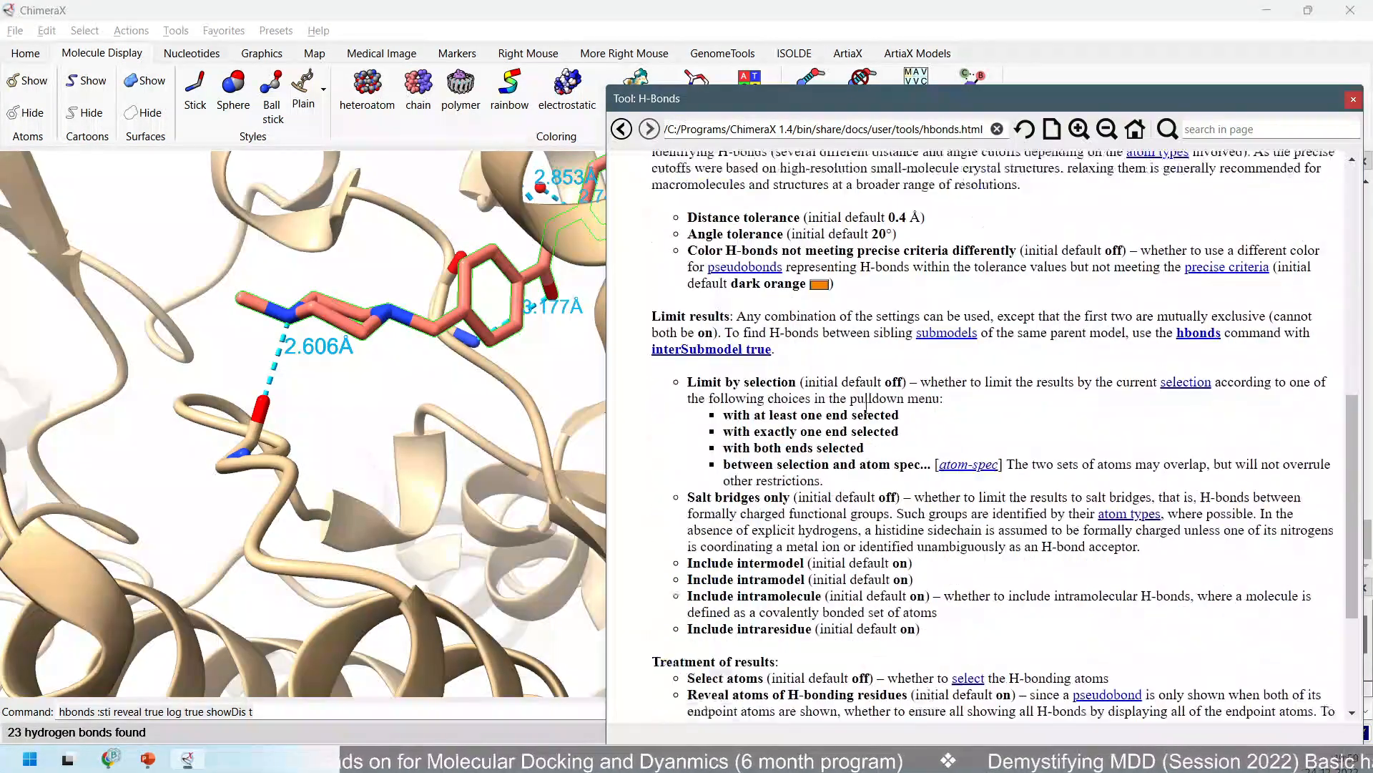
# Review the H-Bonds tool help page and return to the H-bond instructions in the Protein-Ligand Binding Sites tutorial.
pyautogui.scroll(15, 889, 647)
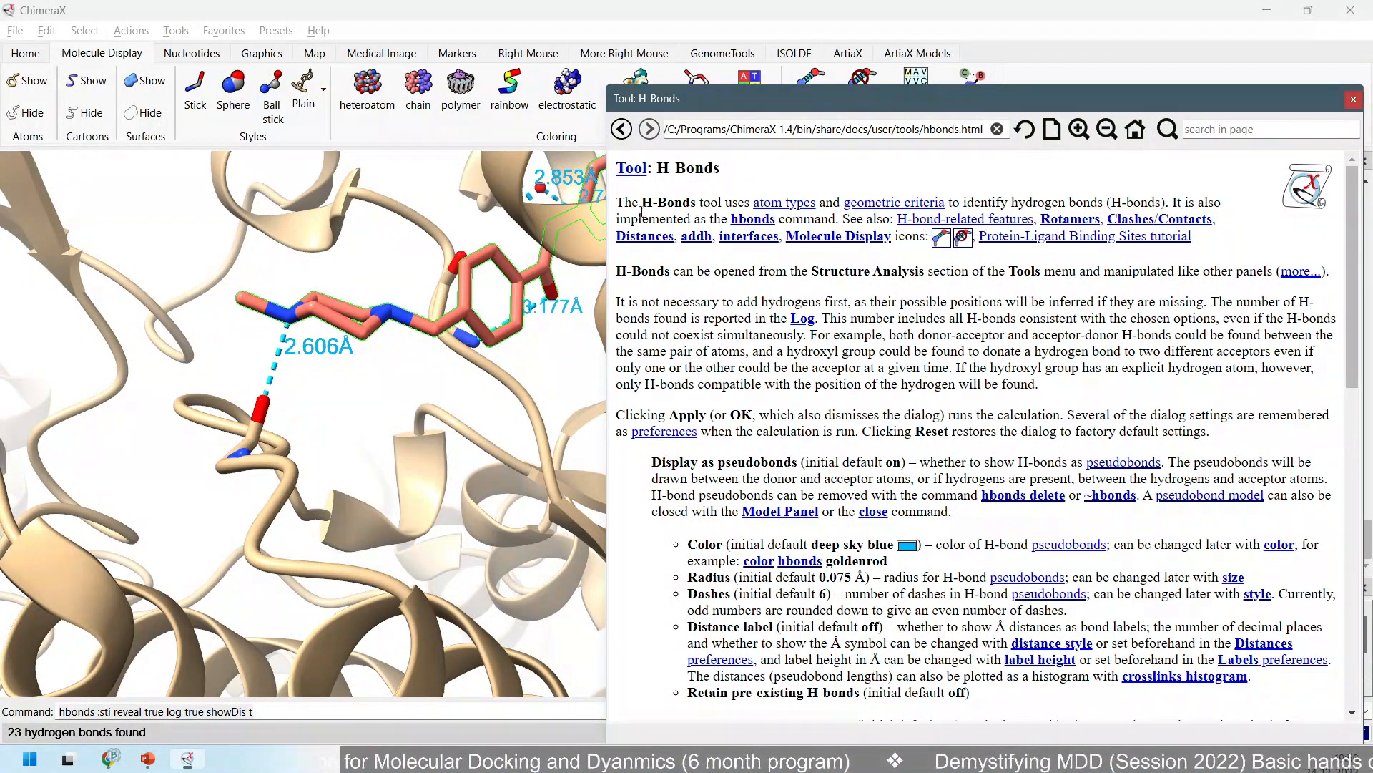
pyautogui.scroll(-6, 772, 276)
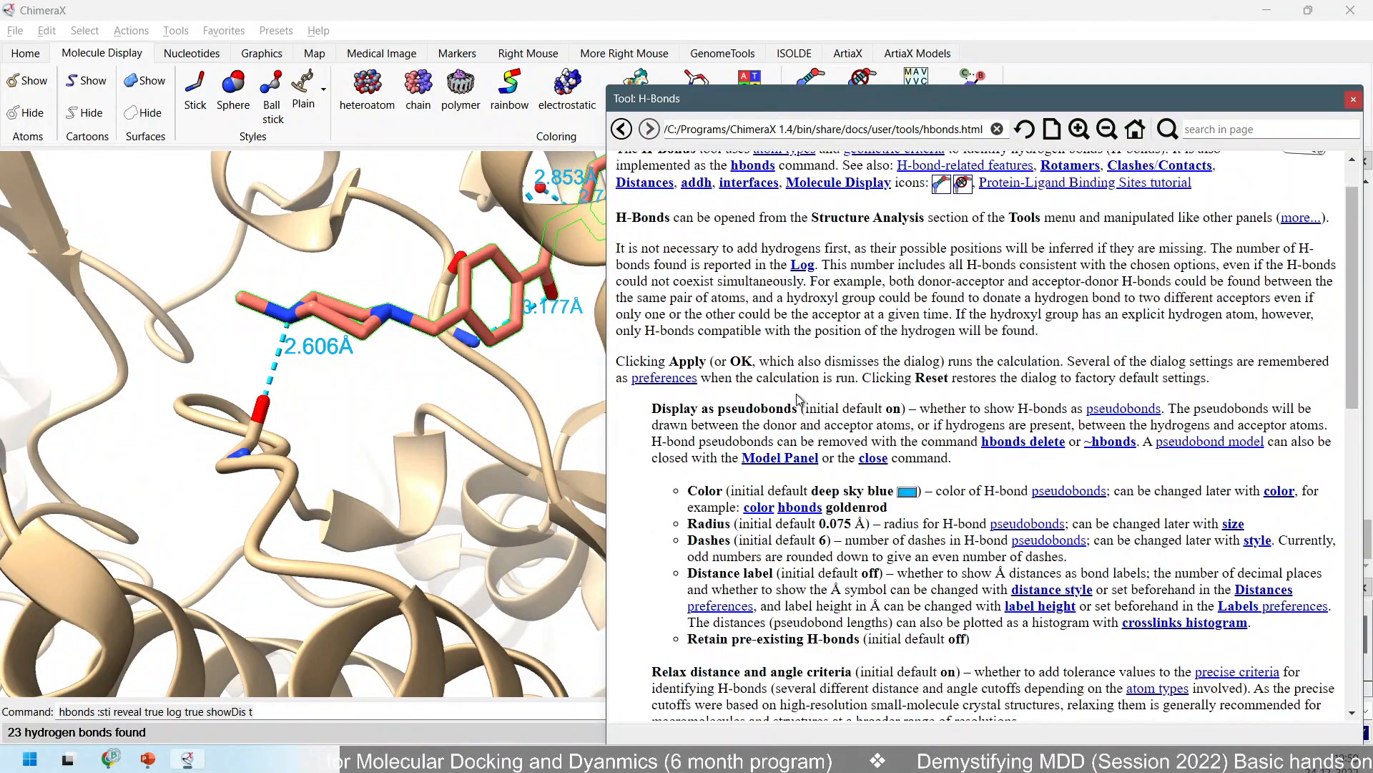
pyautogui.click(622, 130)
pyautogui.scroll(-2, 897, 343)
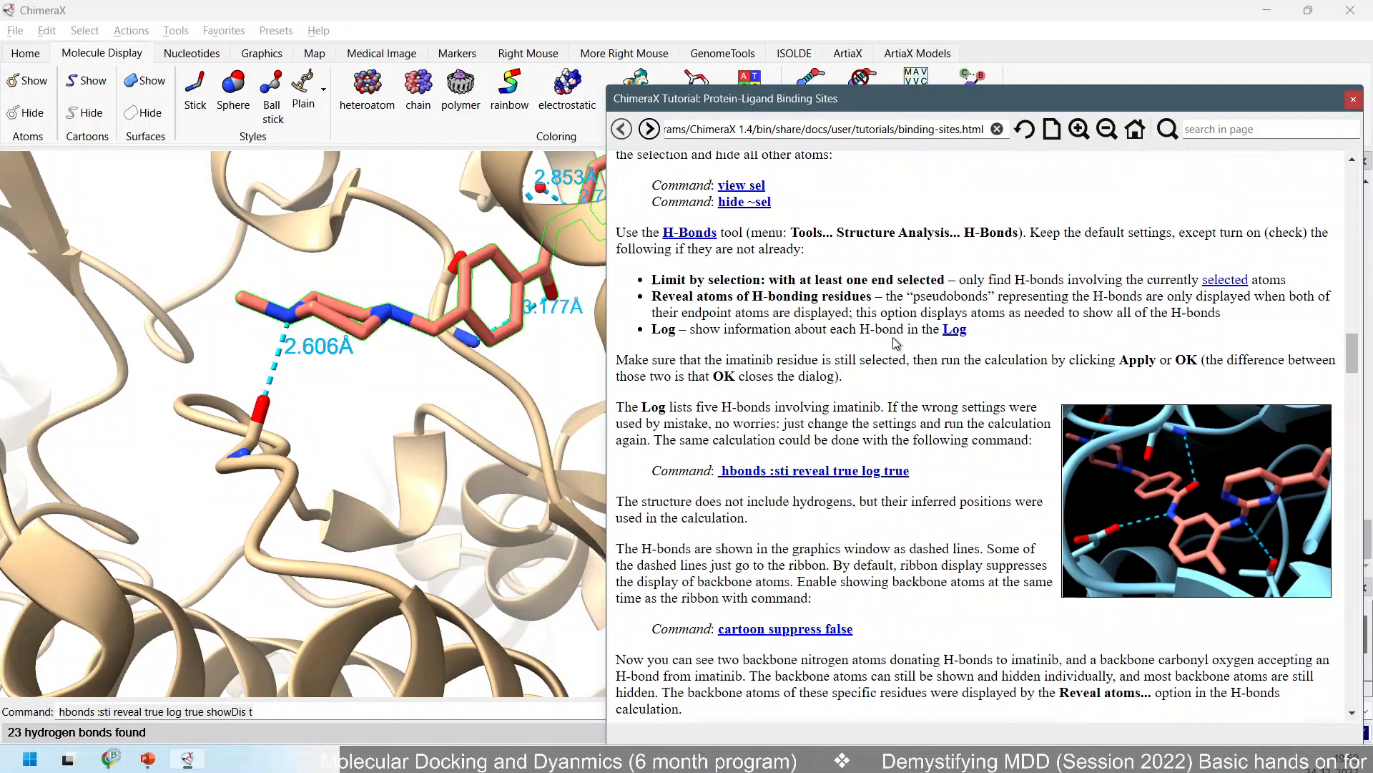
pyautogui.scroll(1, 855, 384)
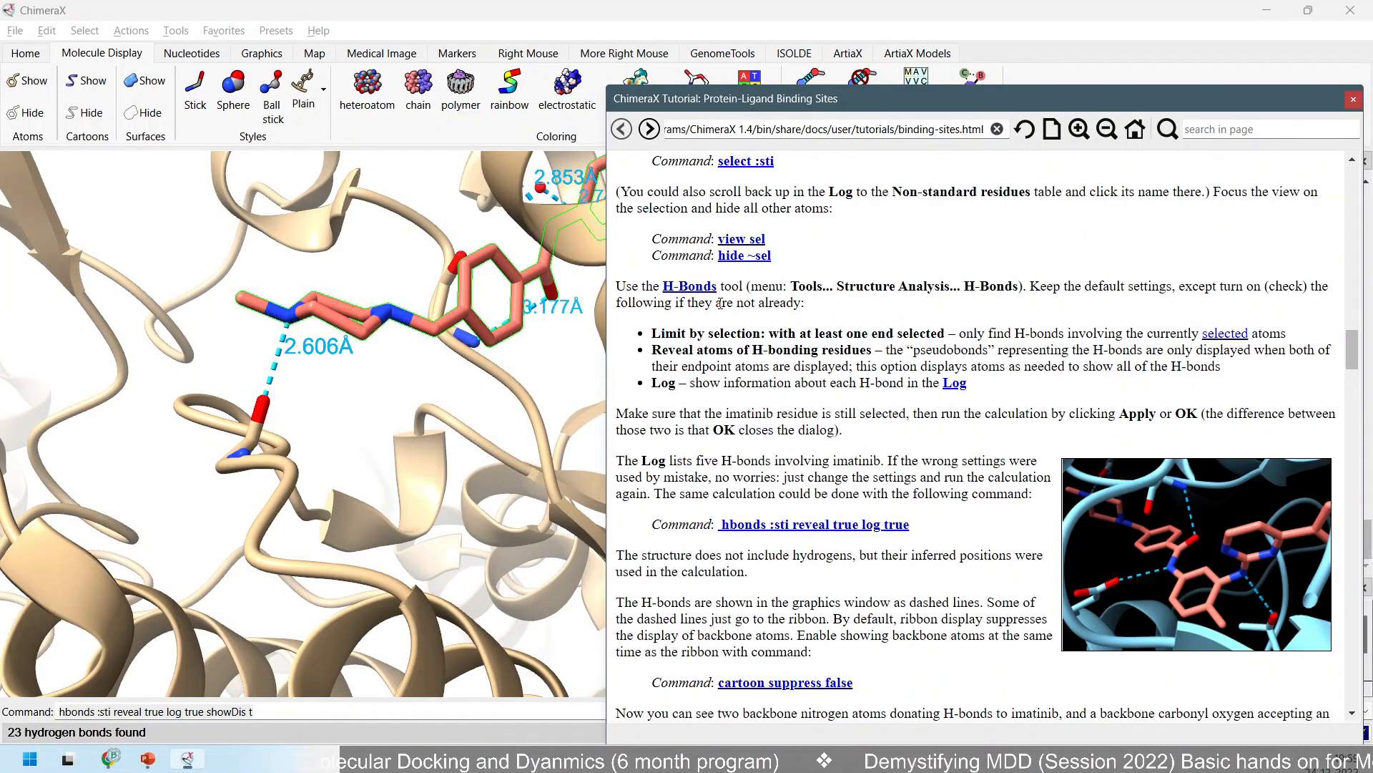
pyautogui.scroll(2, 806, 281)
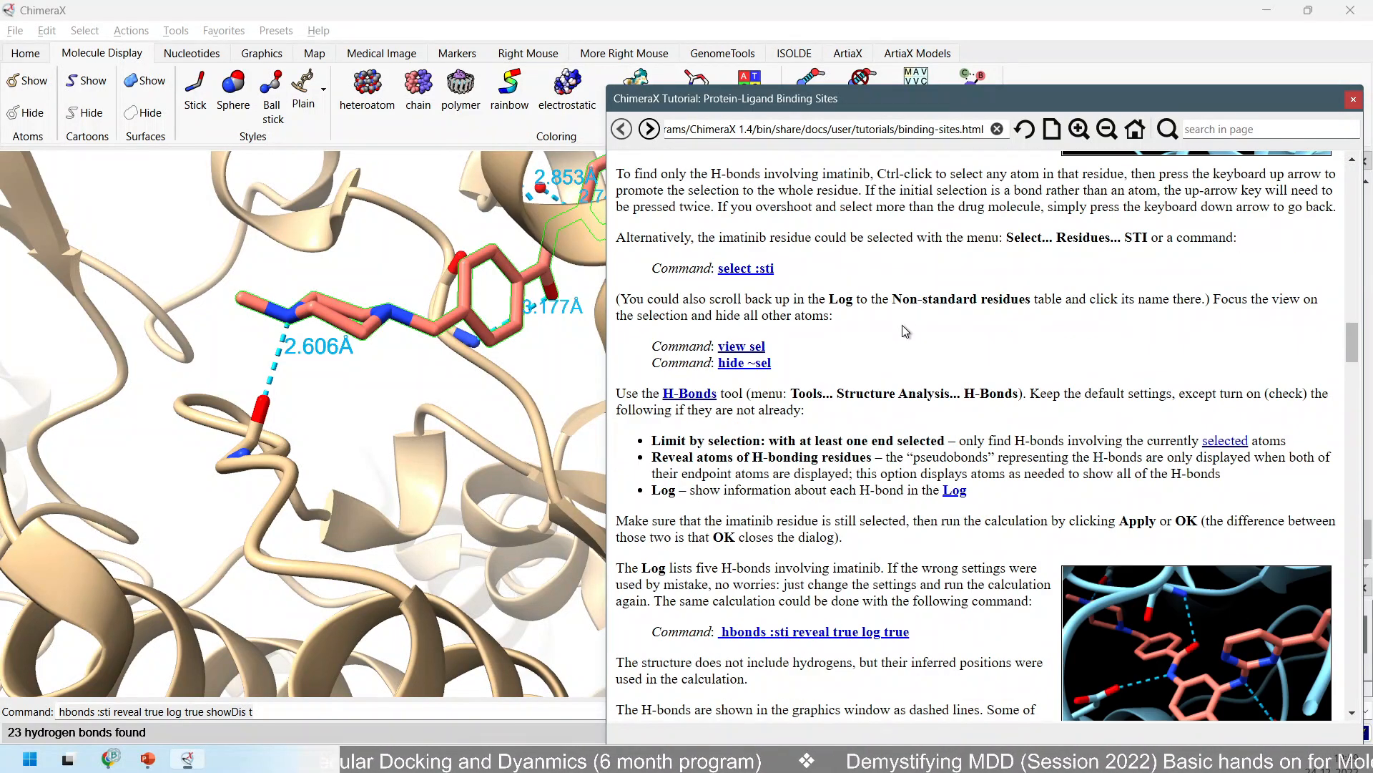
# Move the help window off the log and open the logged hbonds command's reference page to review its usage and options.
pyautogui.moveTo(901, 102); pyautogui.dragTo(328, 111)
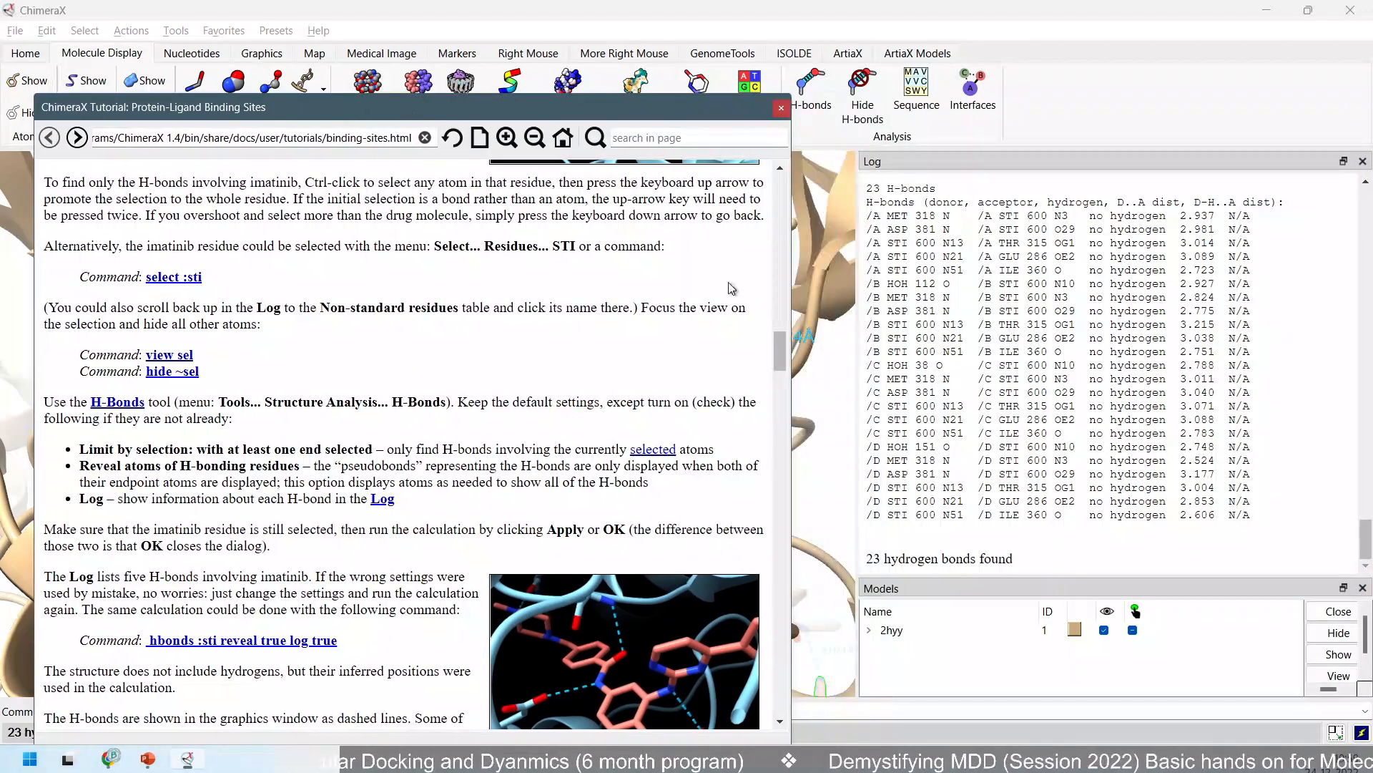
pyautogui.click(890, 296)
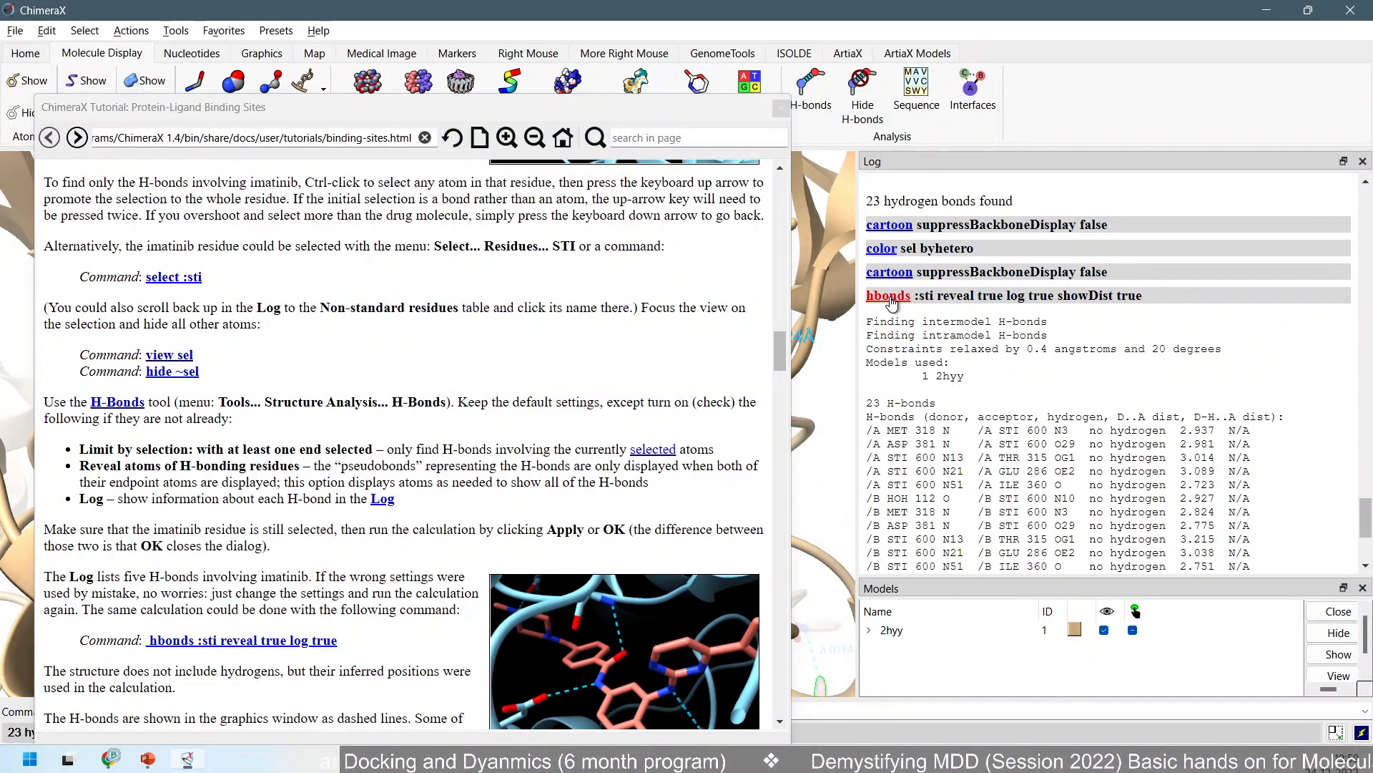
pyautogui.scroll(-12, 392, 452)
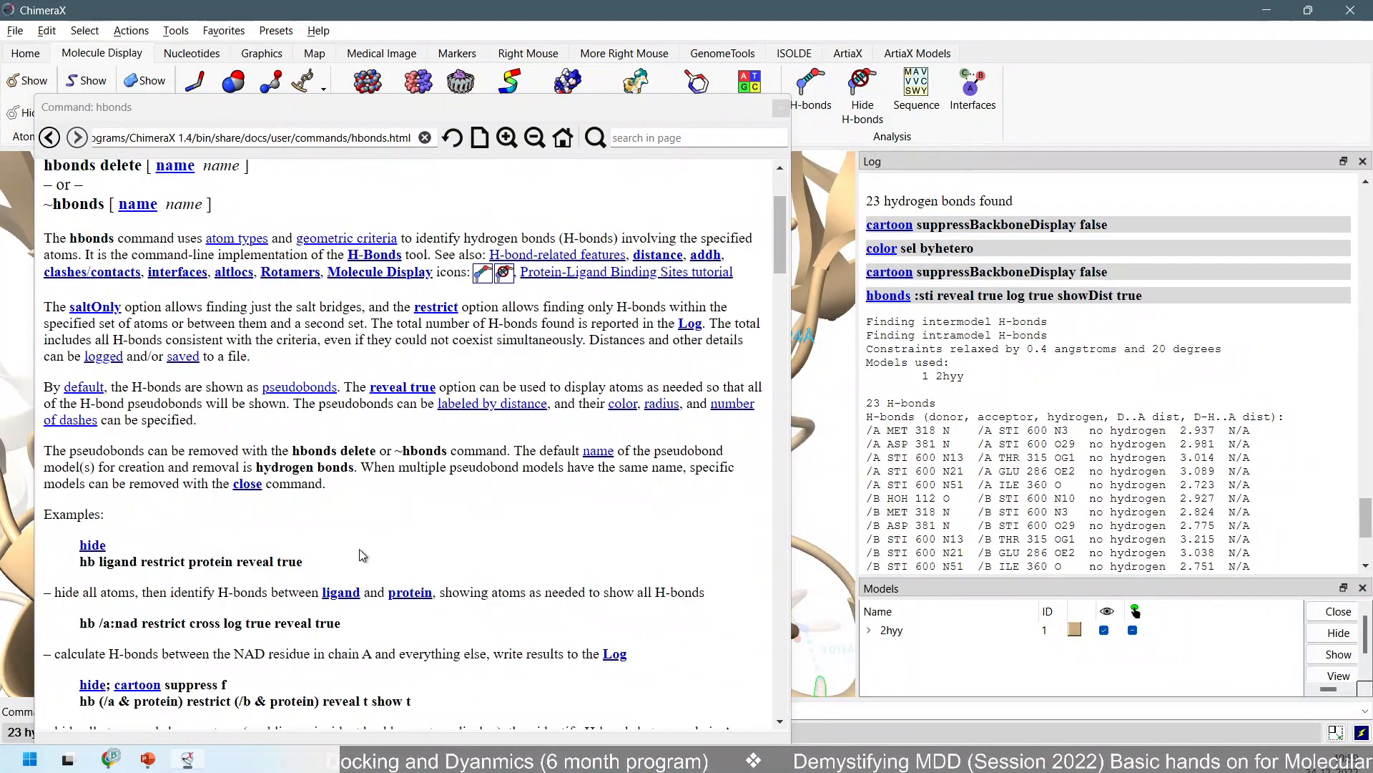
pyautogui.scroll(-3, 224, 434)
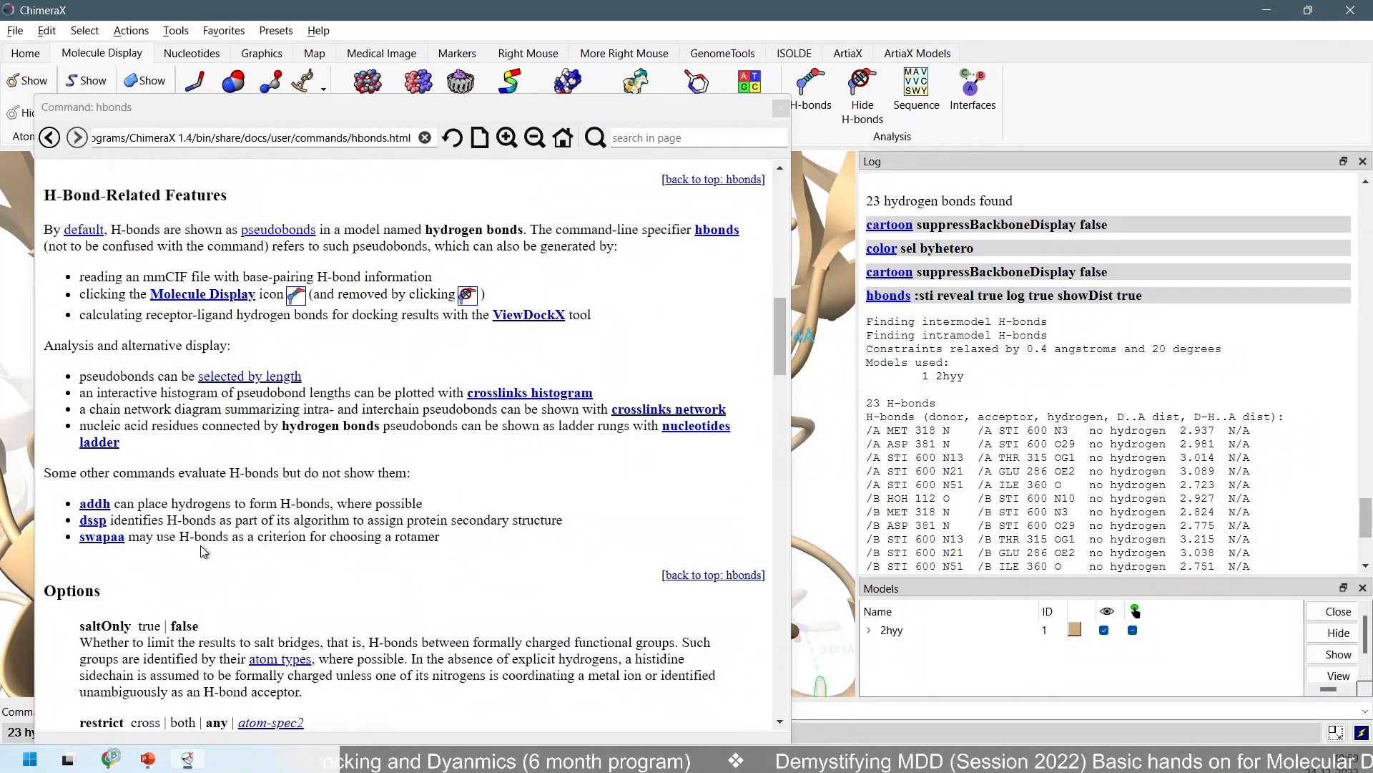
pyautogui.scroll(15, 187, 499)
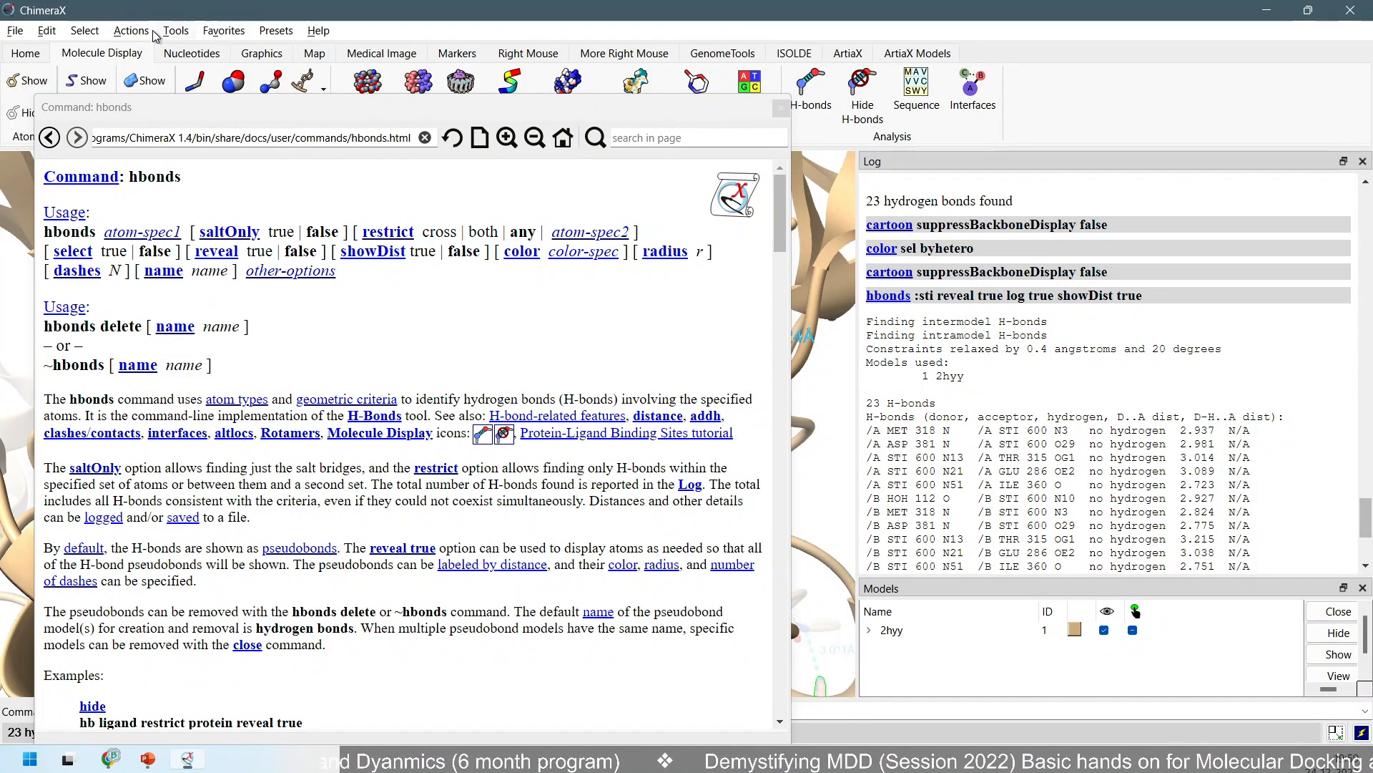
pyautogui.click(173, 34)
pyautogui.click(279, 35)
pyautogui.click(187, 36)
pyautogui.click(187, 37)
pyautogui.click(187, 36)
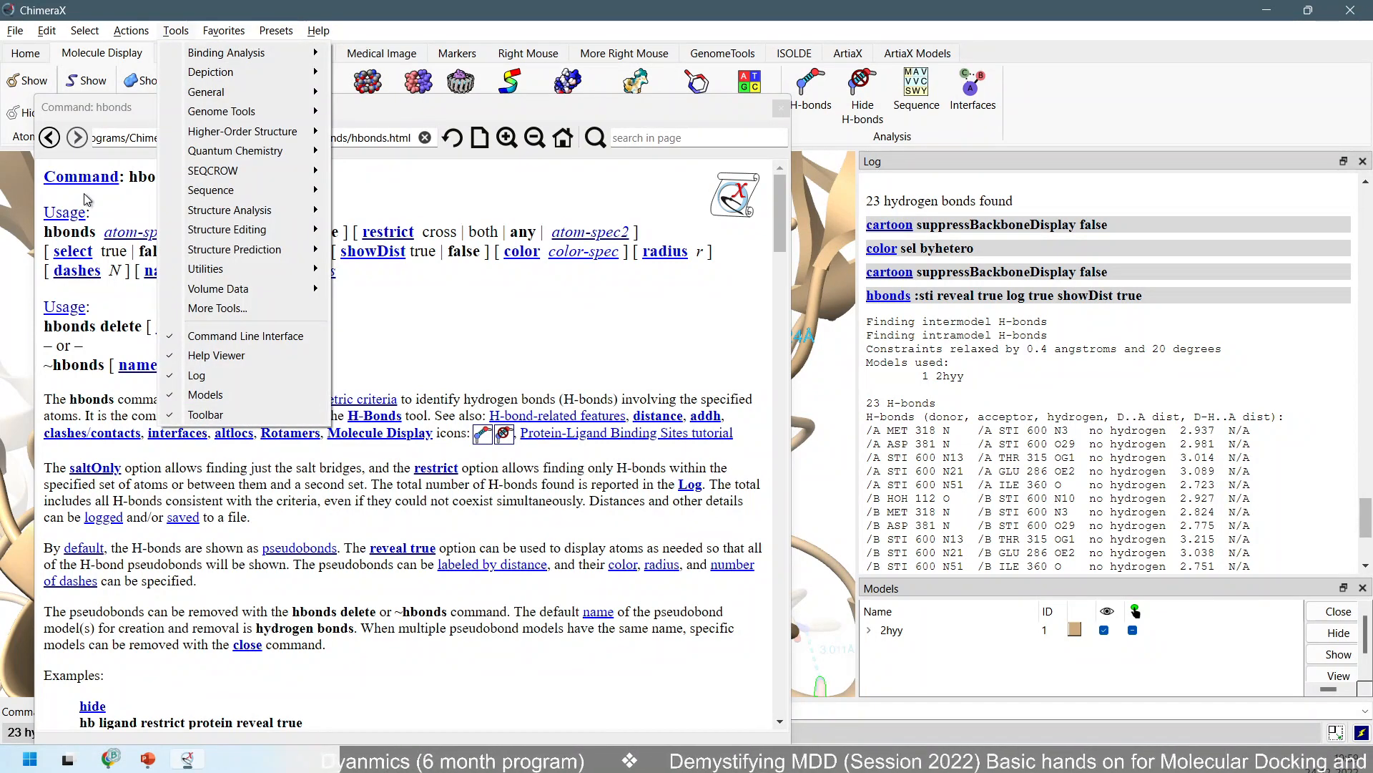
pyautogui.click(83, 485)
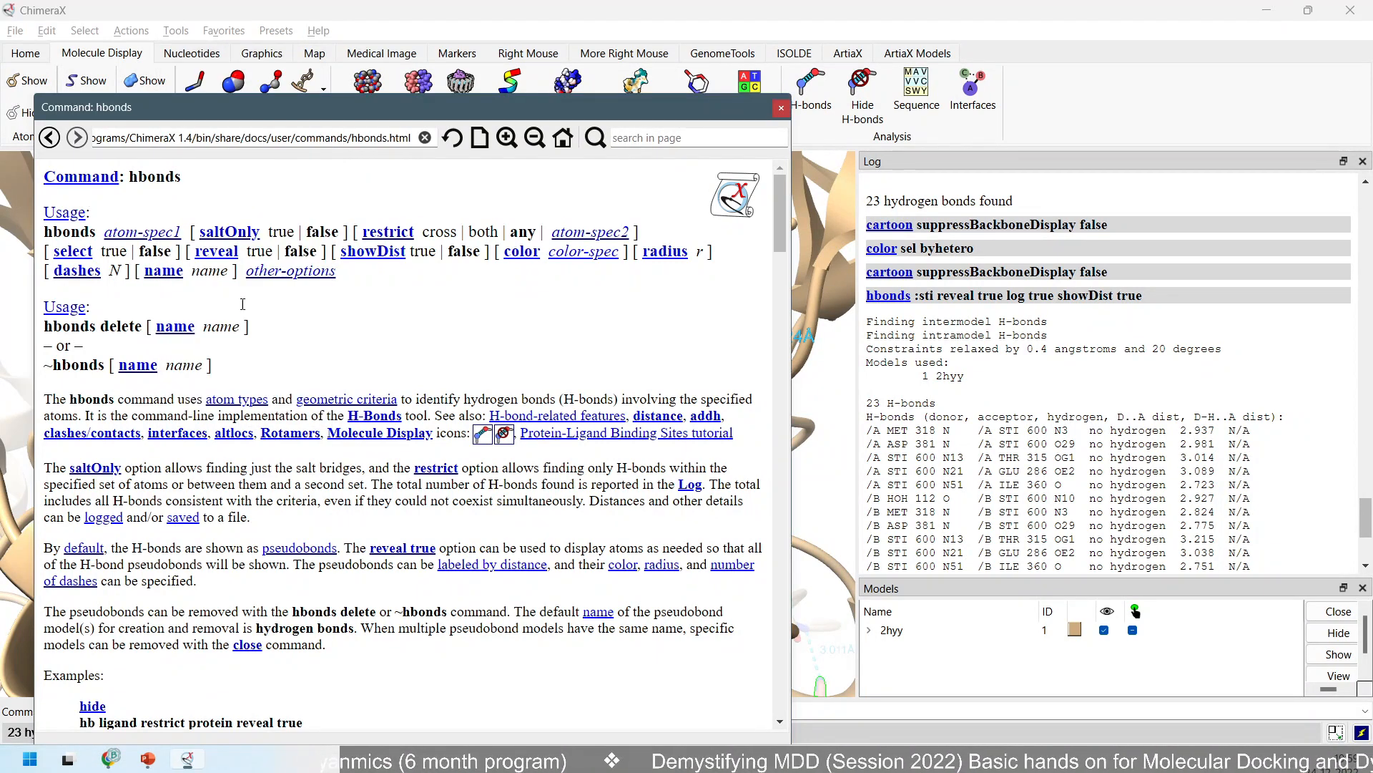
# Move the help window to uncover the ligand and return to the tutorial to review its H-bonds and contacts instructions.
pyautogui.moveTo(298, 113); pyautogui.dragTo(786, 78)
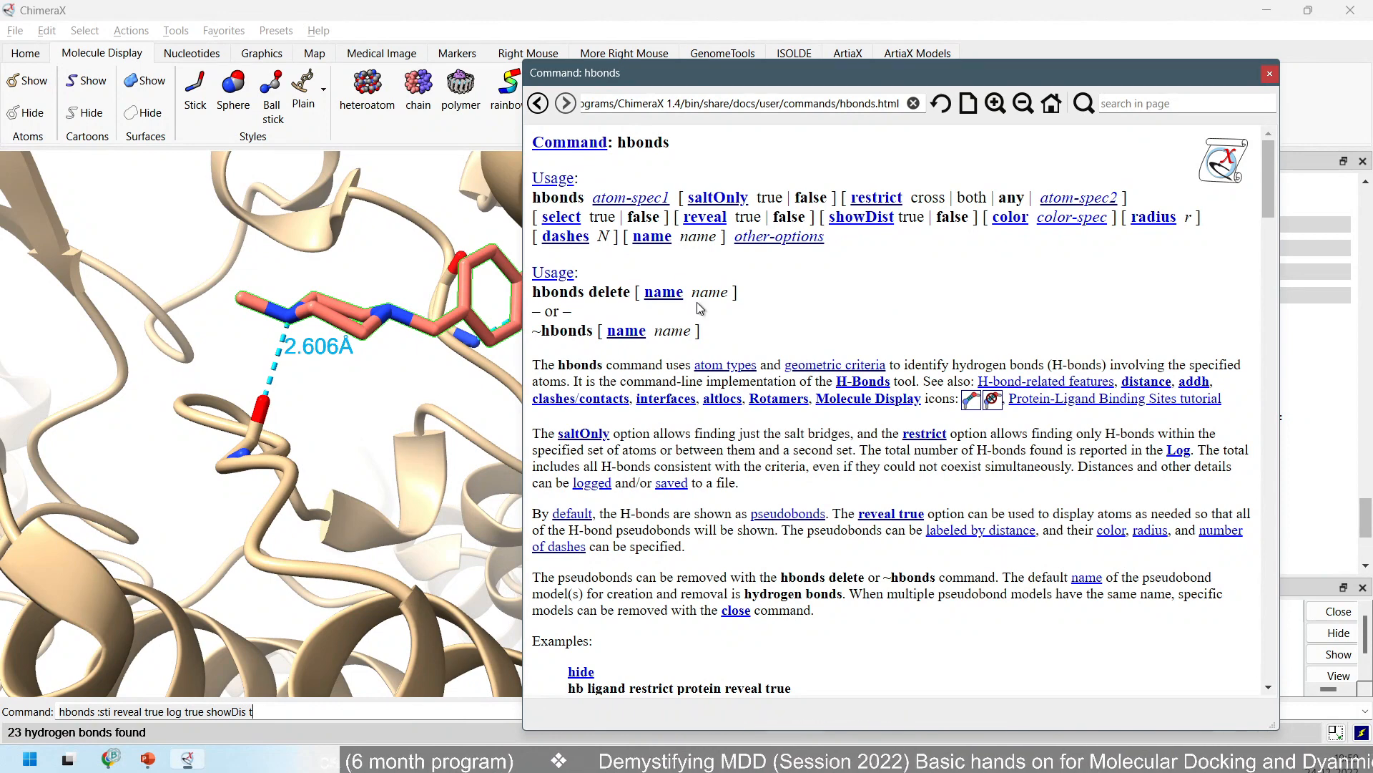
pyautogui.click(539, 107)
pyautogui.scroll(-10, 610, 472)
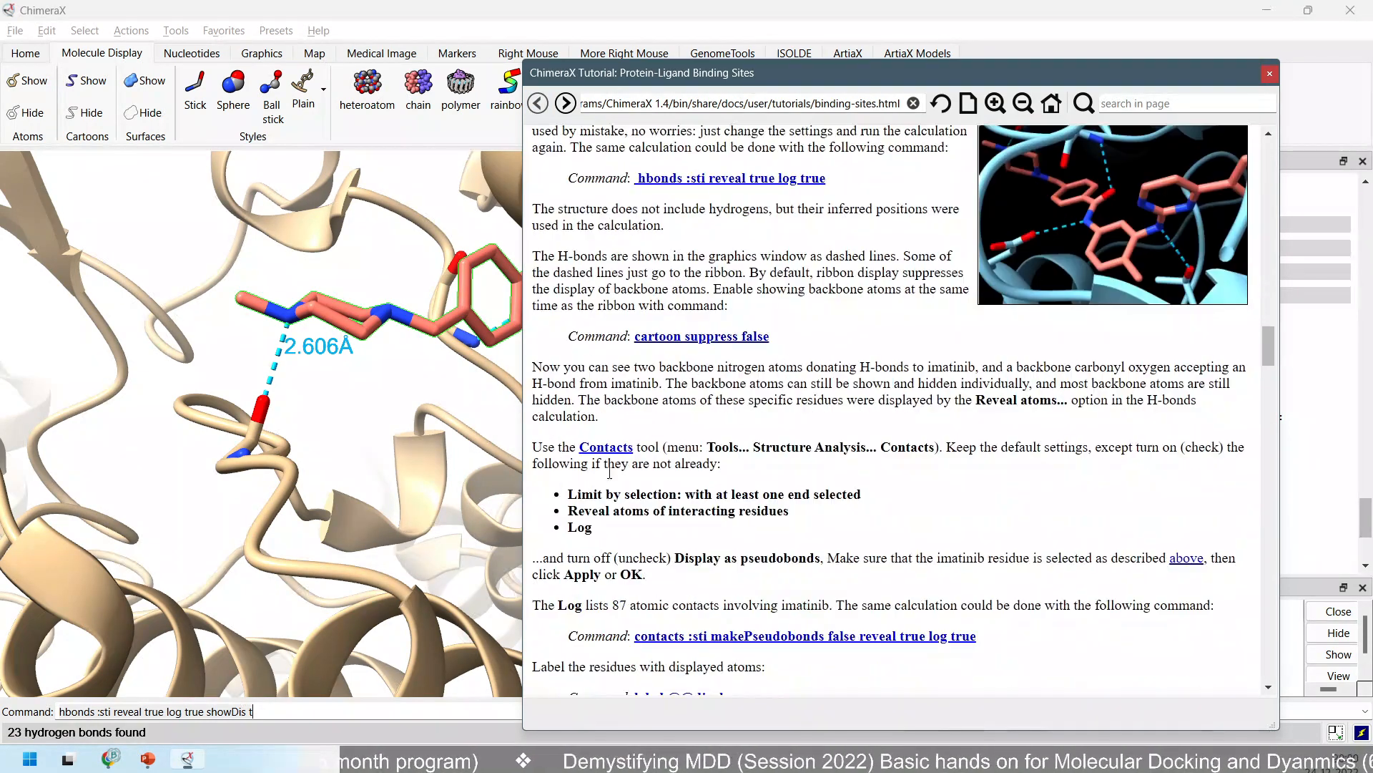
pyautogui.scroll(3, 303, 403)
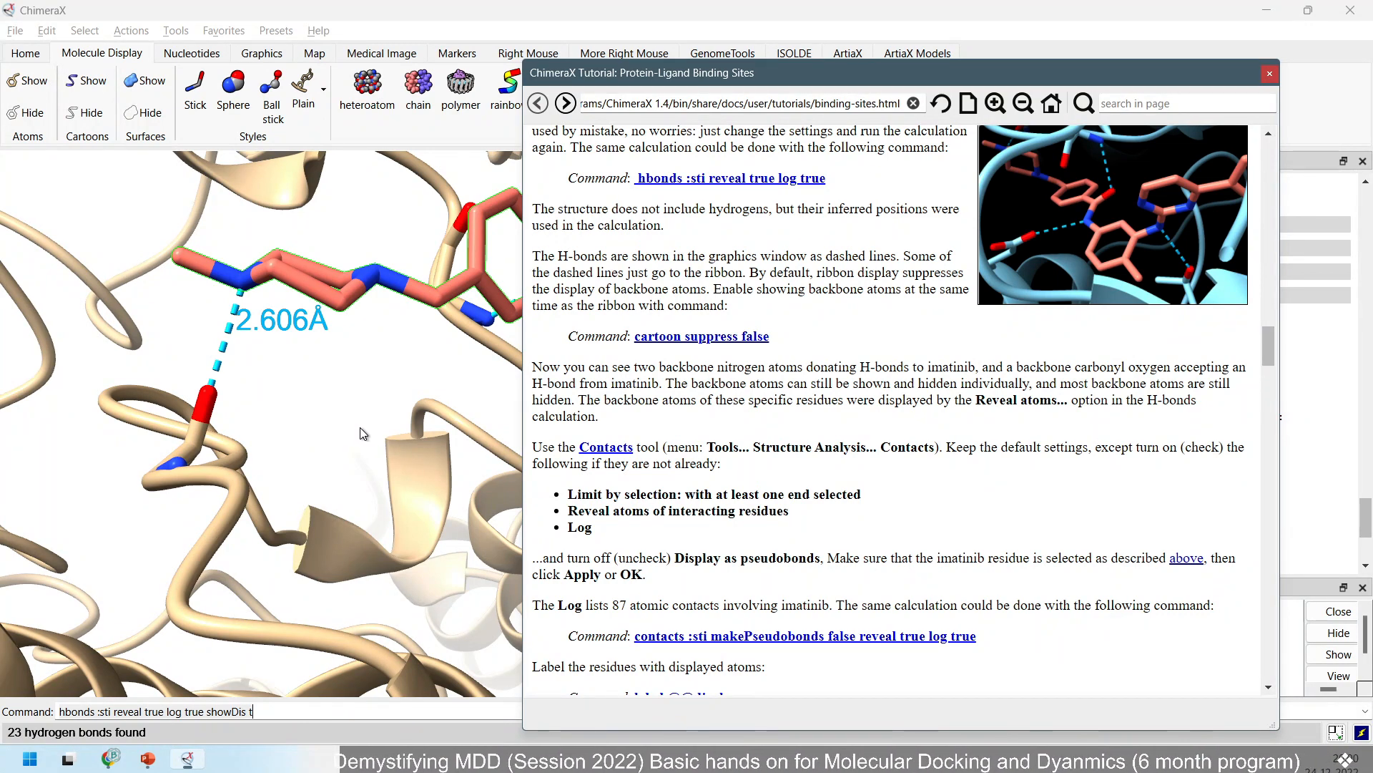
pyautogui.scroll(5, 804, 256)
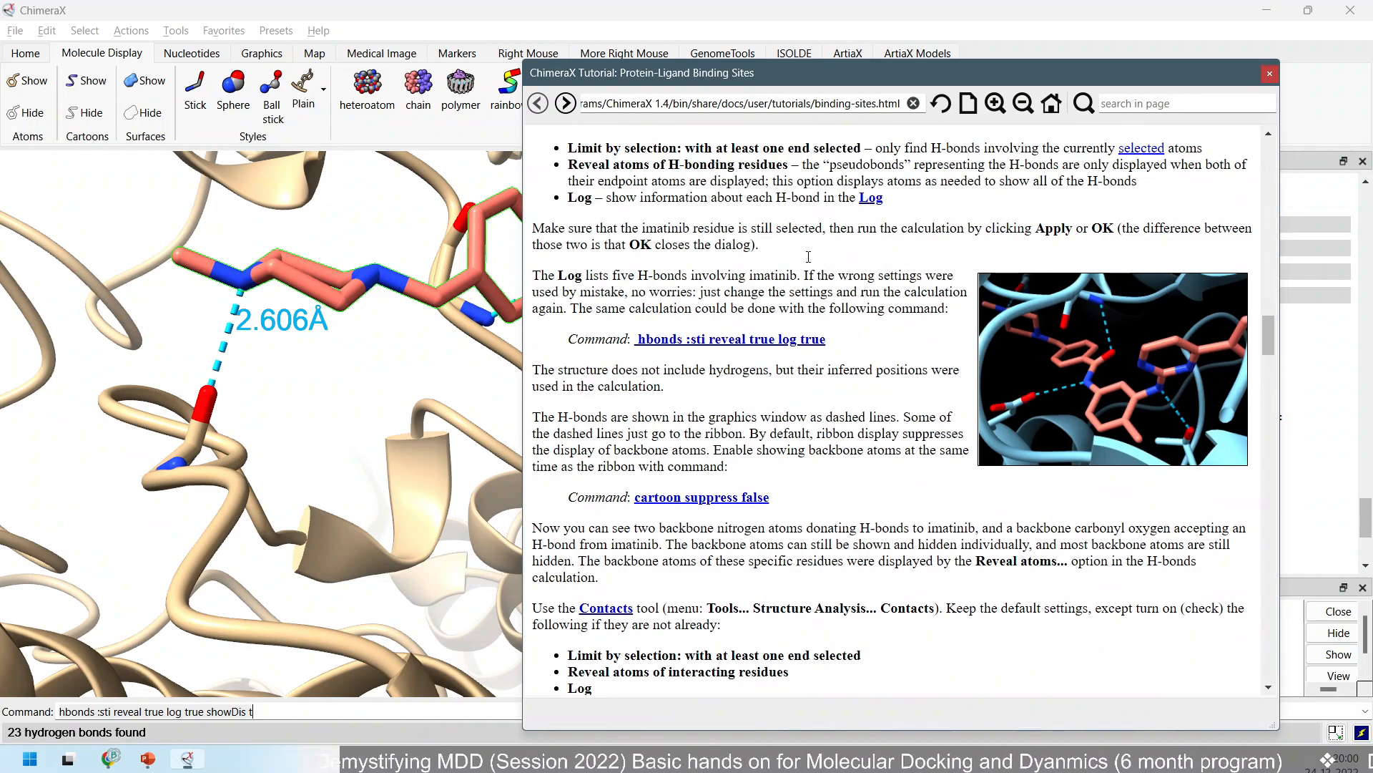
pyautogui.scroll(15, 807, 256)
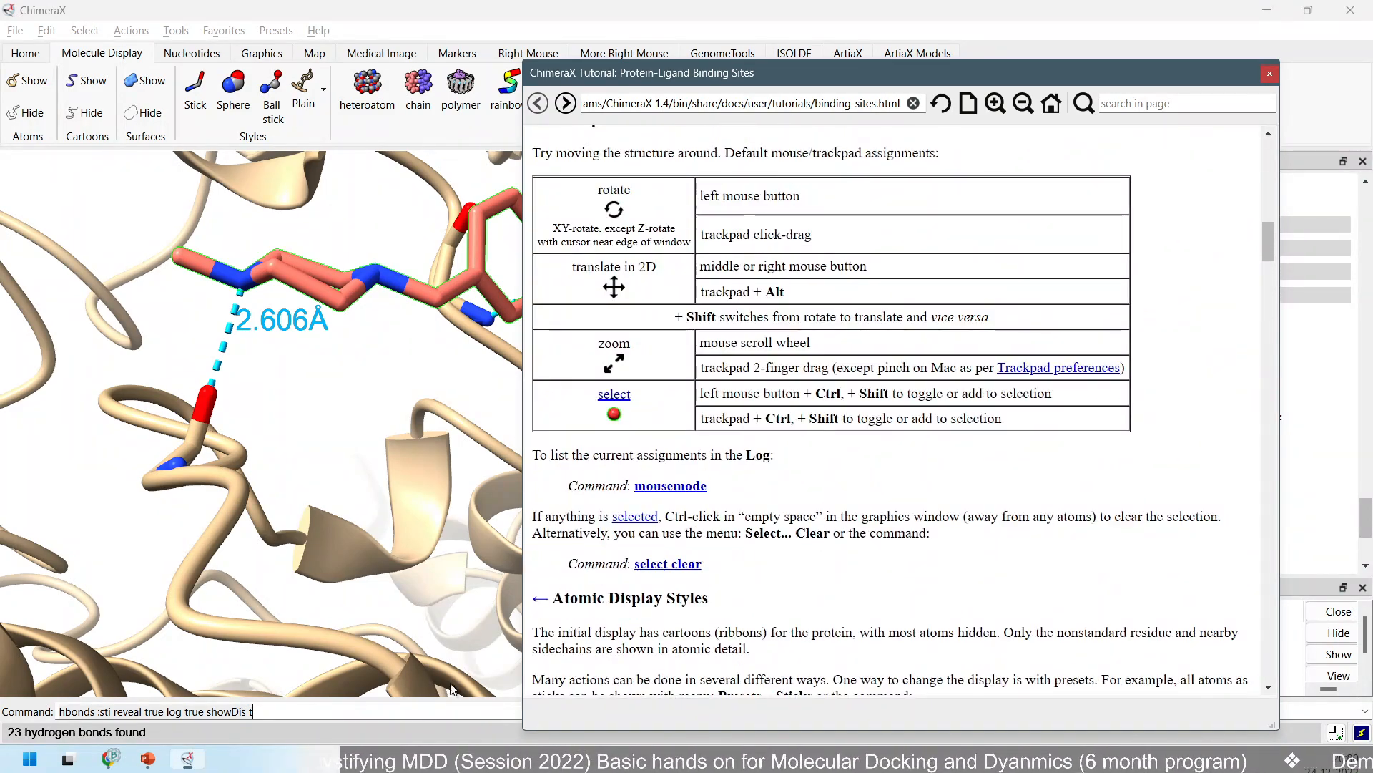
# Switch to the web browser to show the online binding-sites tutorial's full address, and return to ChimeraX.
pyautogui.click(110, 760)
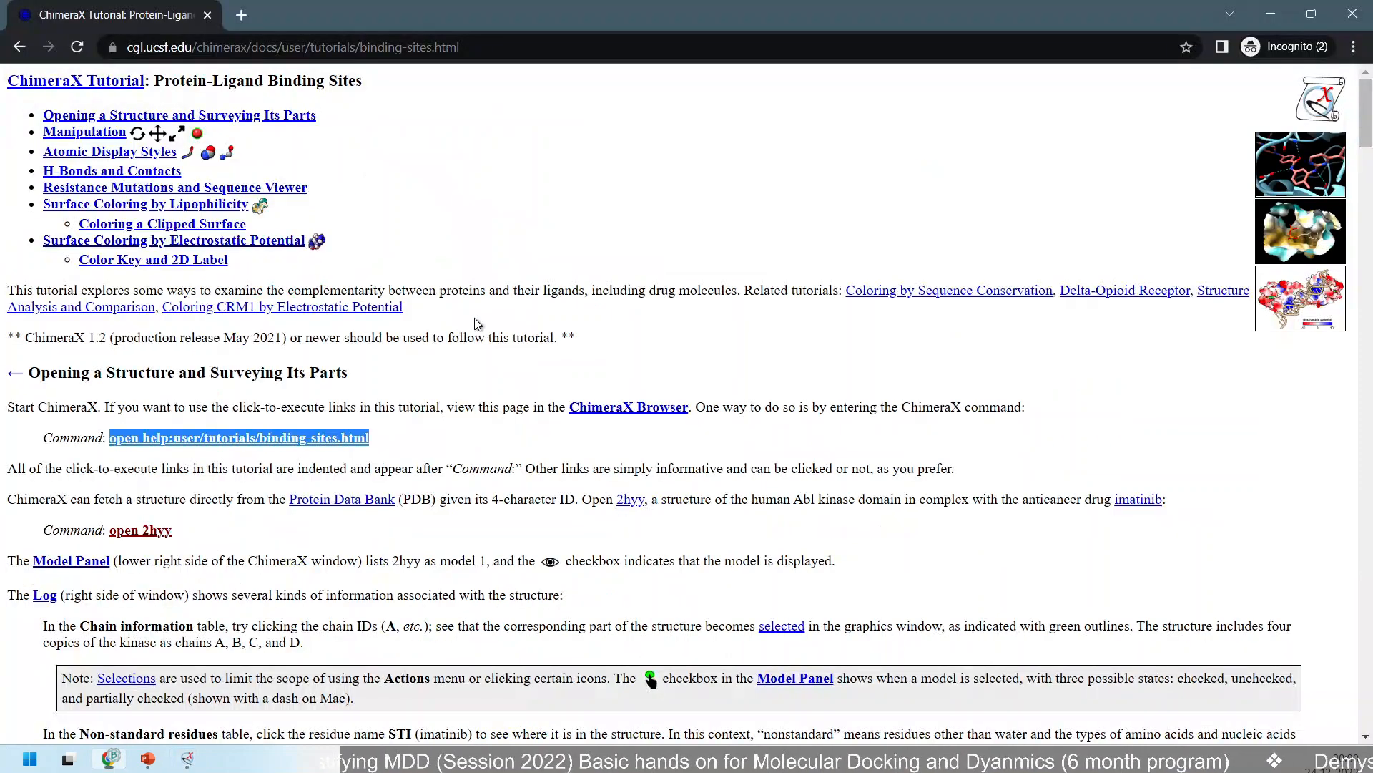
pyautogui.click(558, 47)
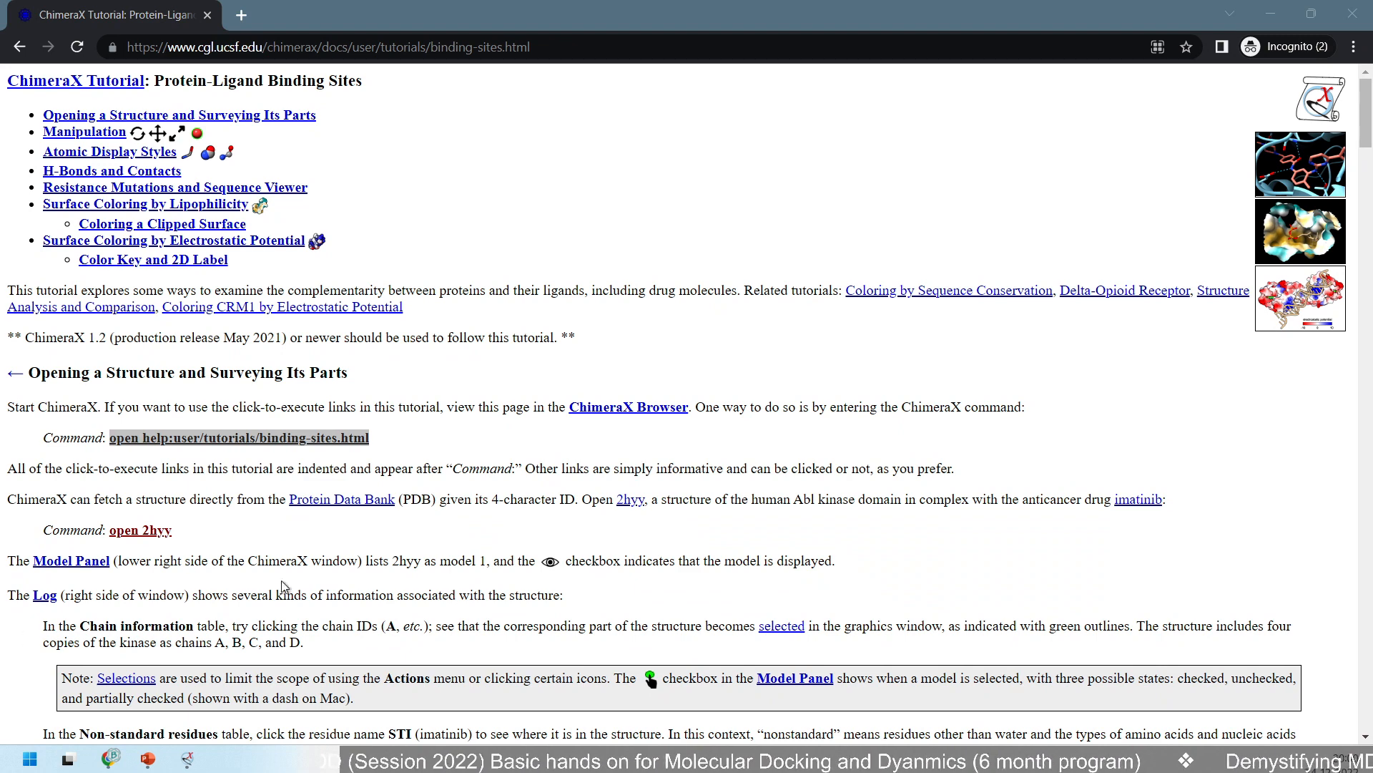
pyautogui.click(188, 759)
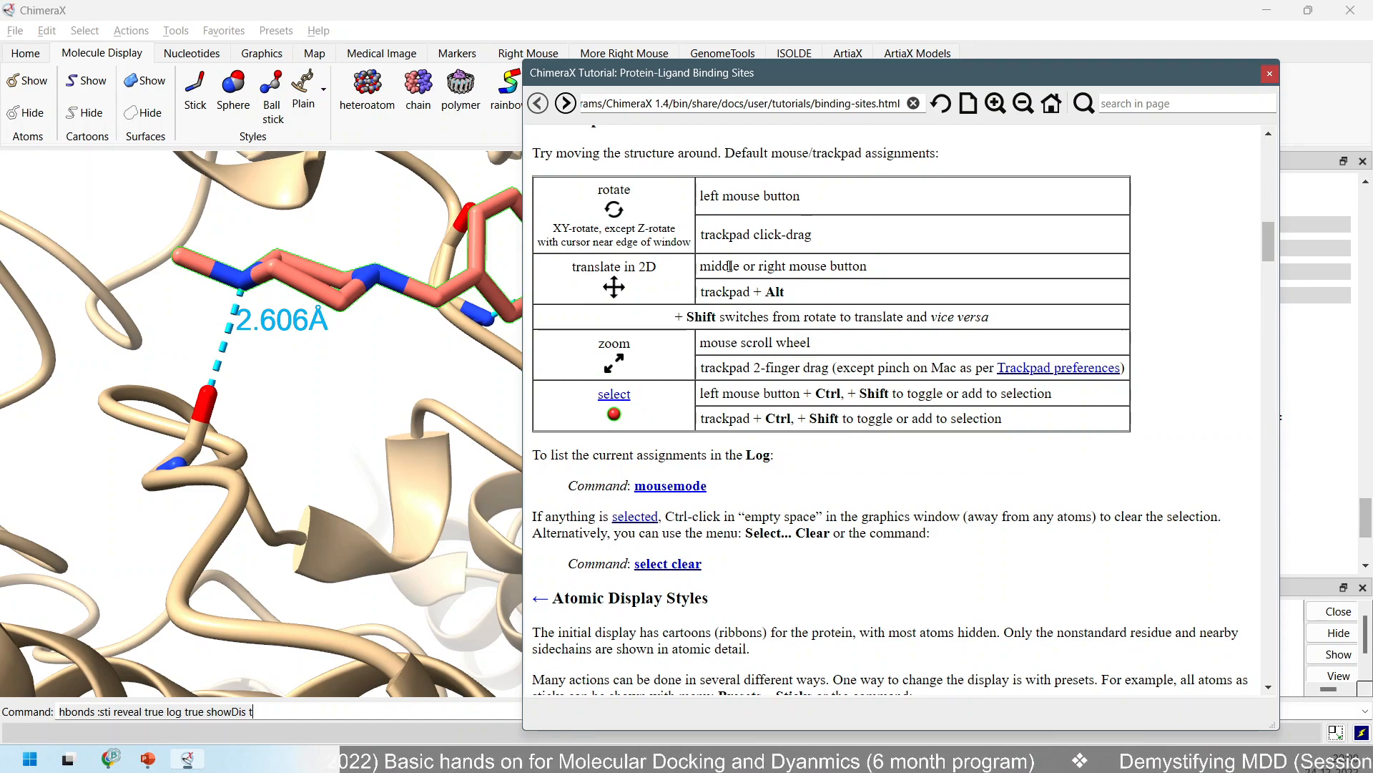
# Look through the tutorial's sections from opening a structure to surface coloring, returning to the hbonds and Contacts instructions.
pyautogui.scroll(-9, 792, 394)
pyautogui.scroll(-10, 795, 387)
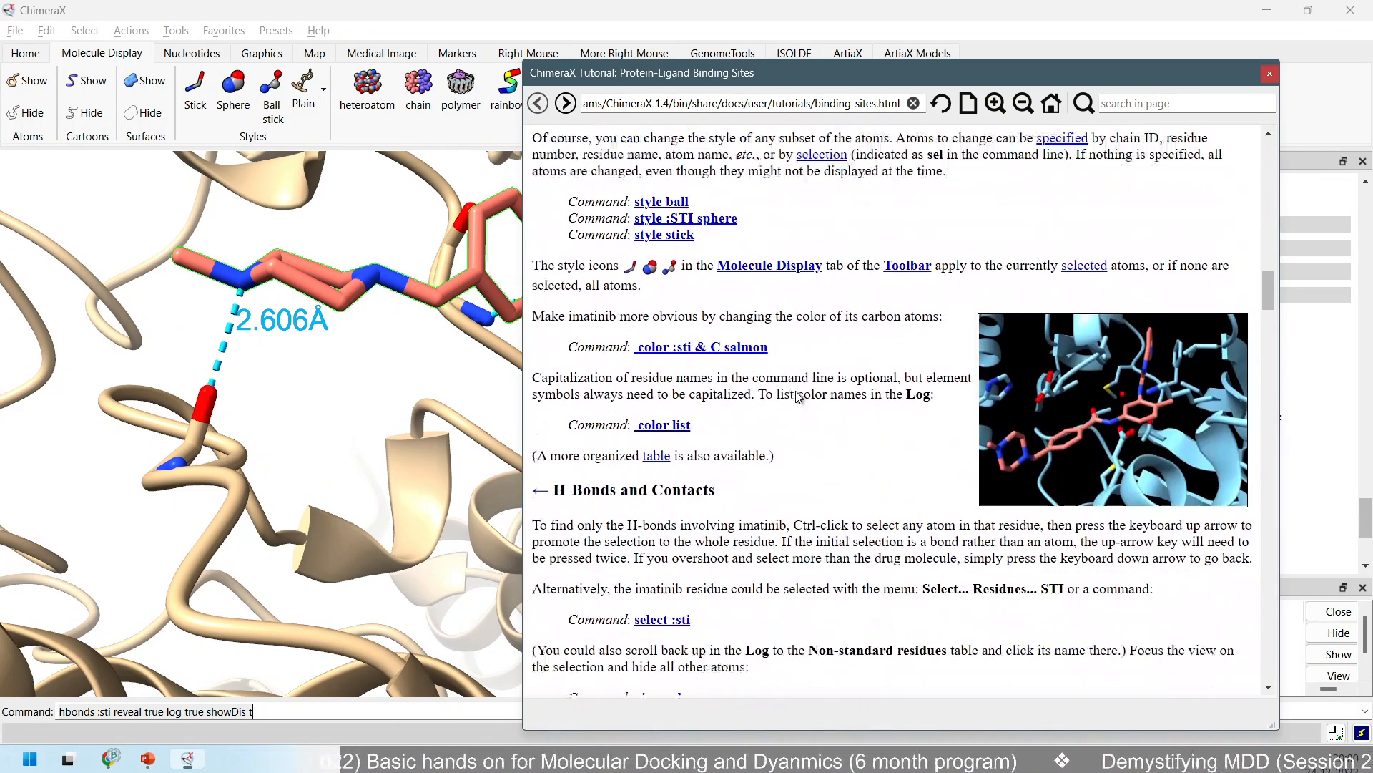
pyautogui.scroll(-16, 802, 354)
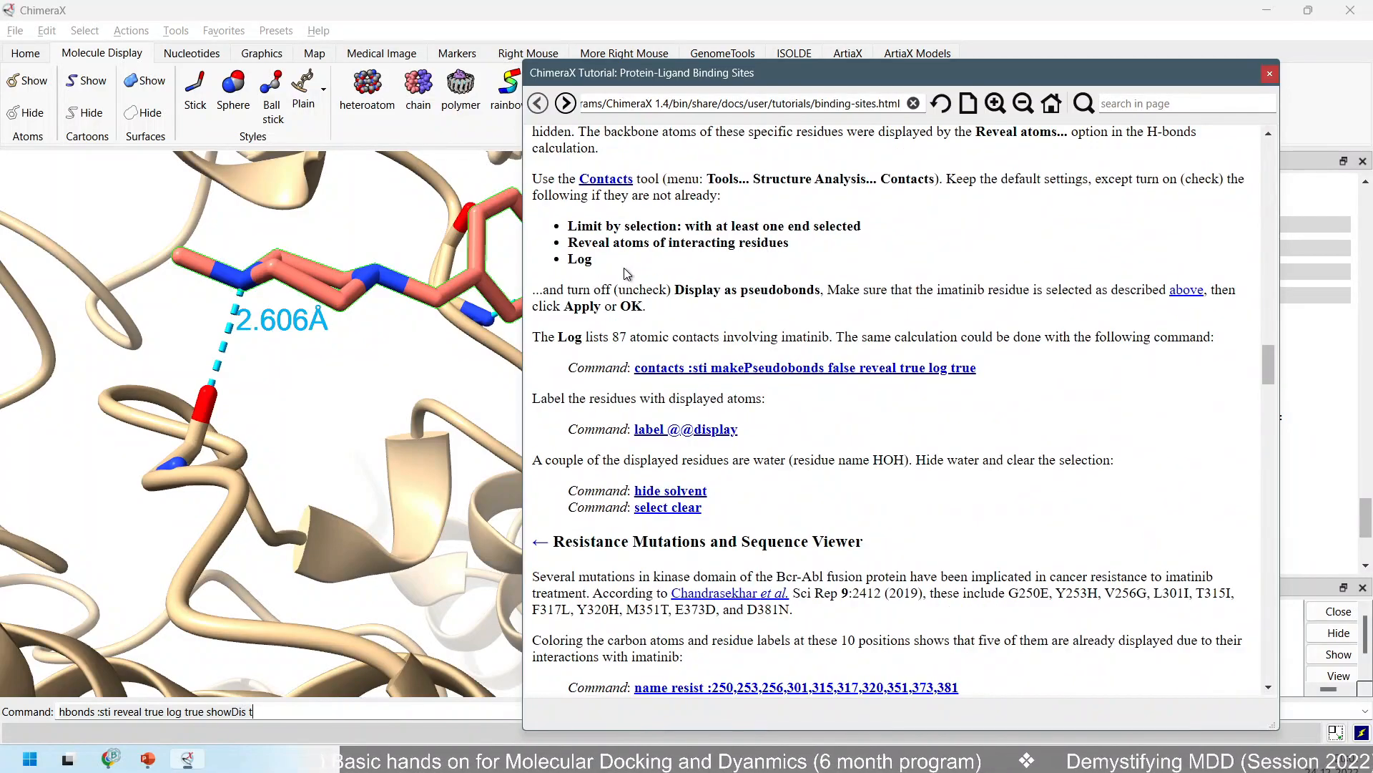
pyautogui.scroll(-7, 637, 266)
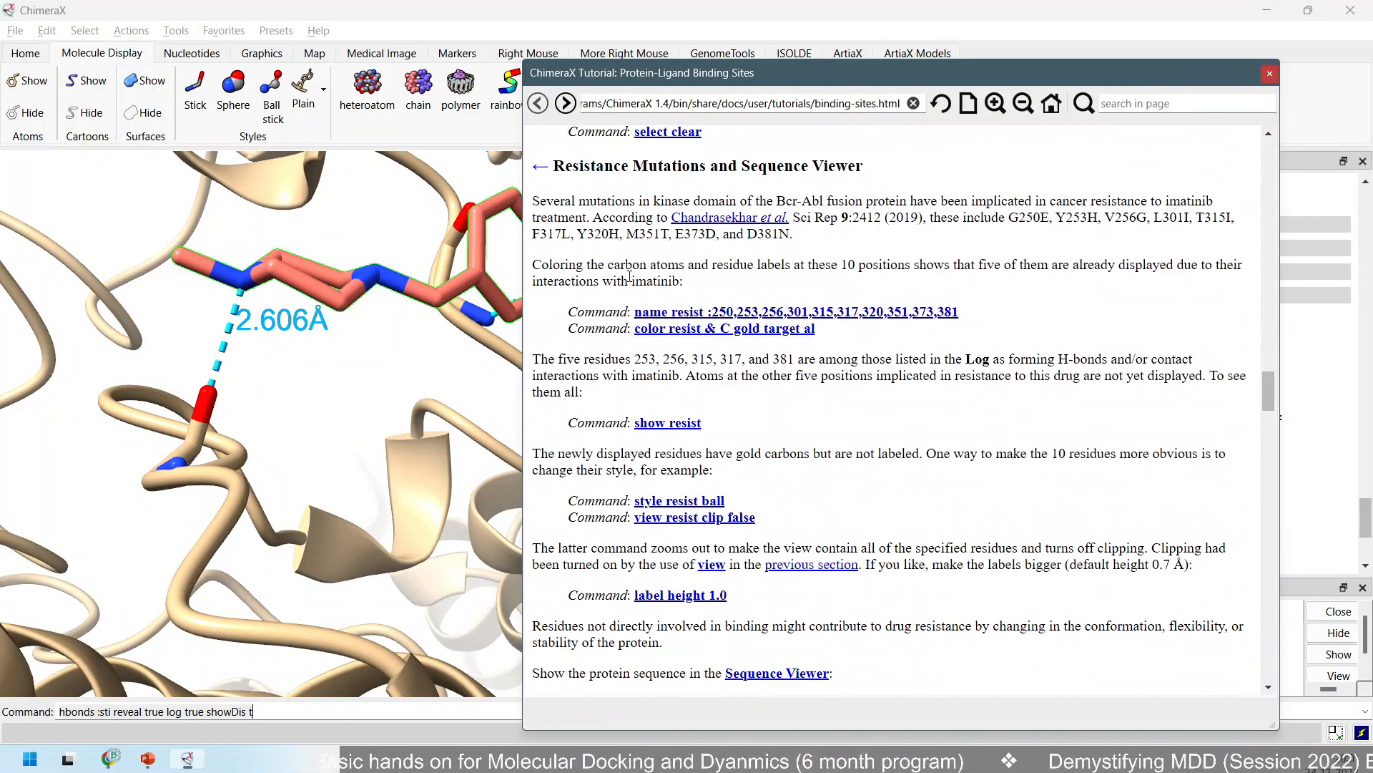
pyautogui.scroll(16, 600, 259)
pyautogui.scroll(-10, 612, 260)
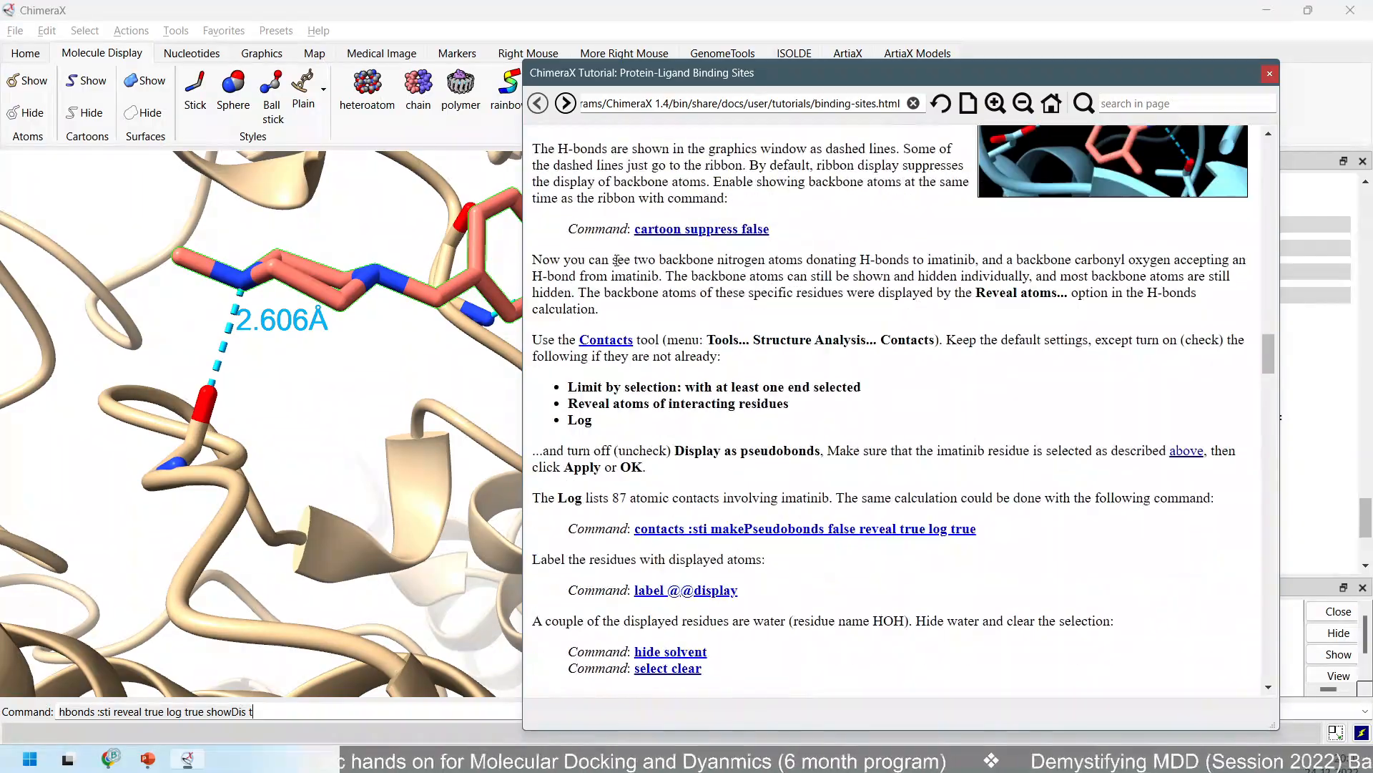
pyautogui.scroll(-20, 617, 260)
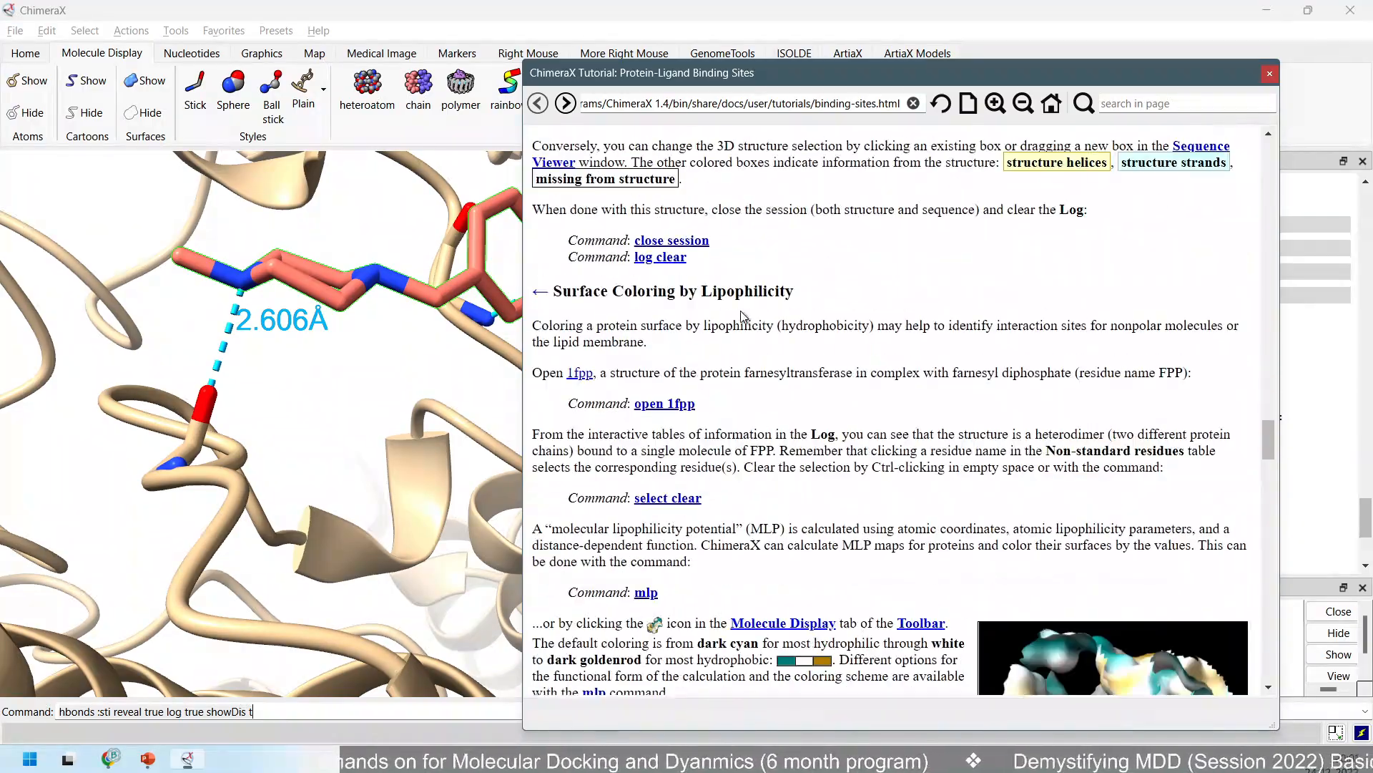
pyautogui.scroll(20, 831, 326)
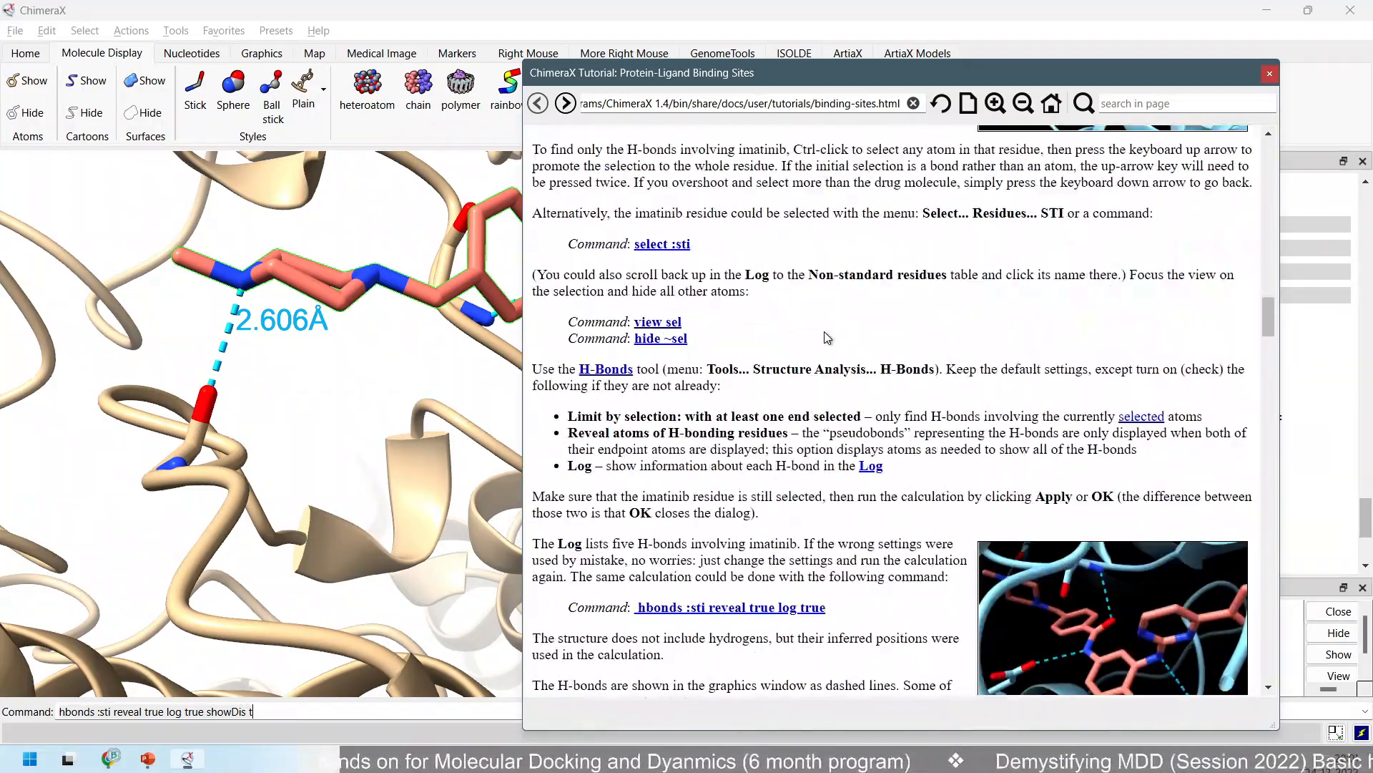
pyautogui.scroll(20, 827, 344)
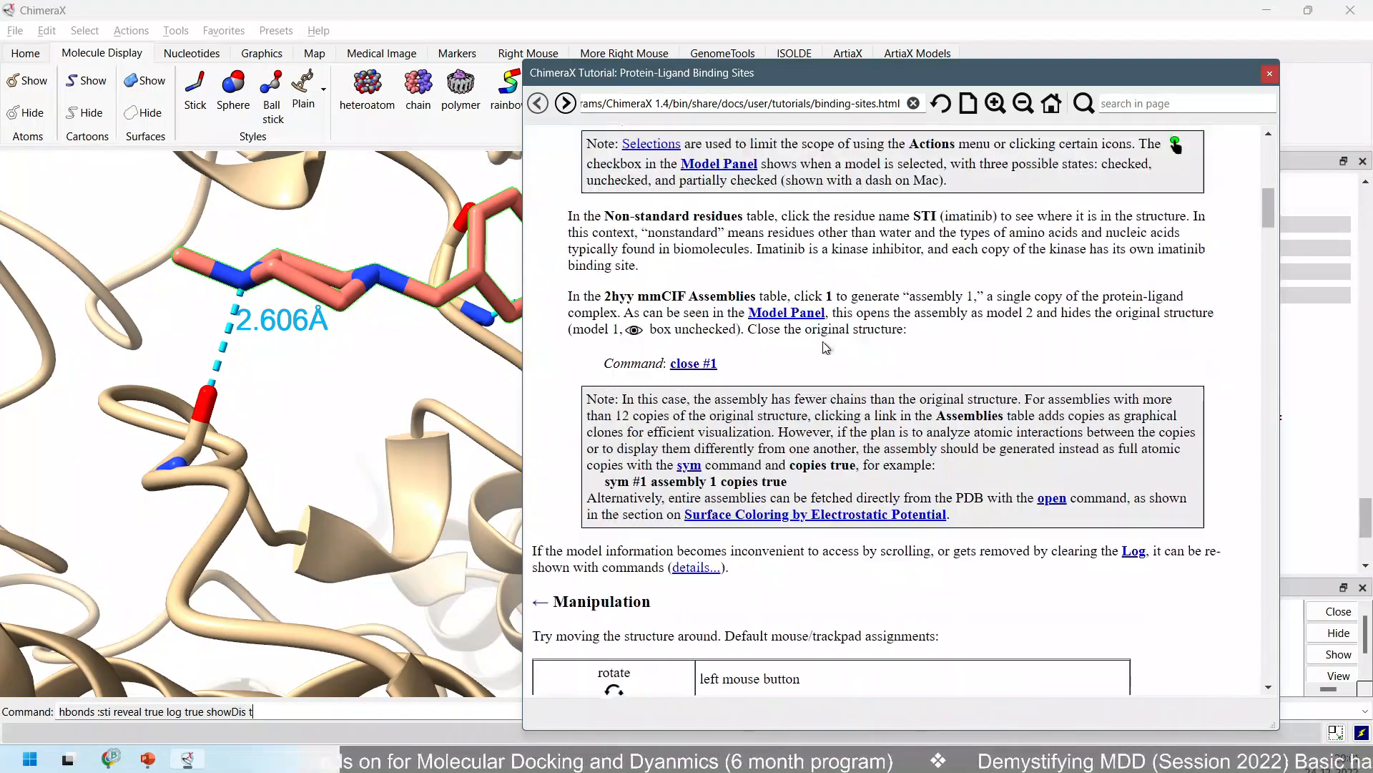
pyautogui.scroll(3, 815, 346)
pyautogui.scroll(-10, 802, 344)
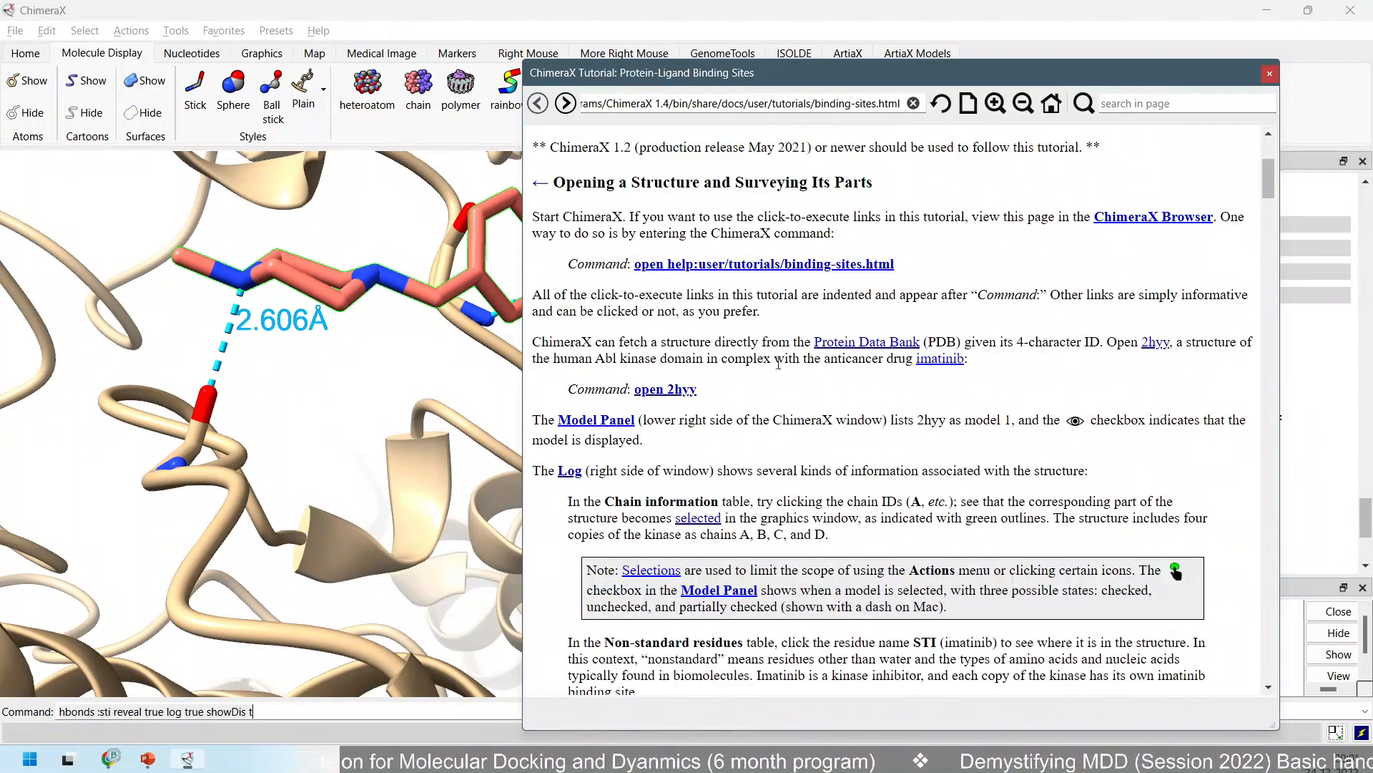
pyautogui.scroll(-15, 822, 344)
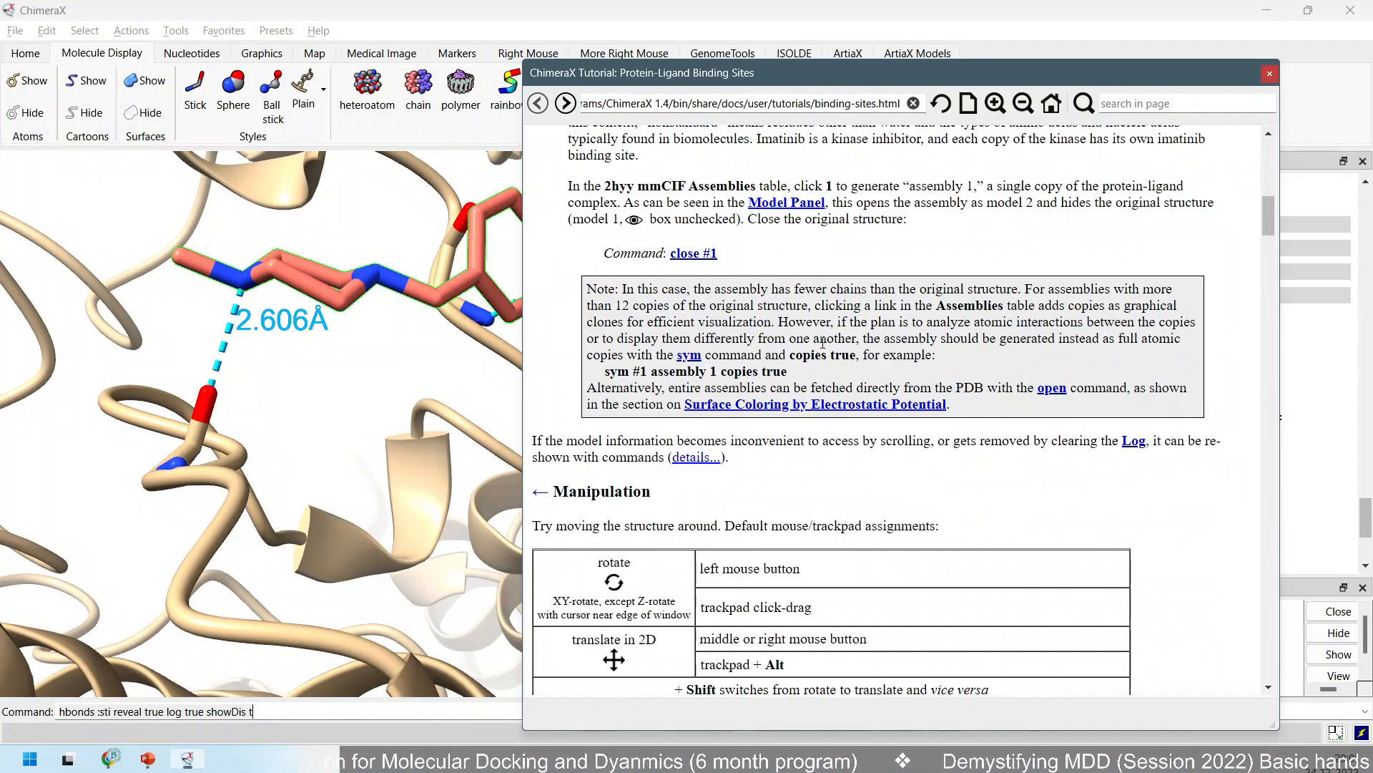
pyautogui.scroll(4, 822, 348)
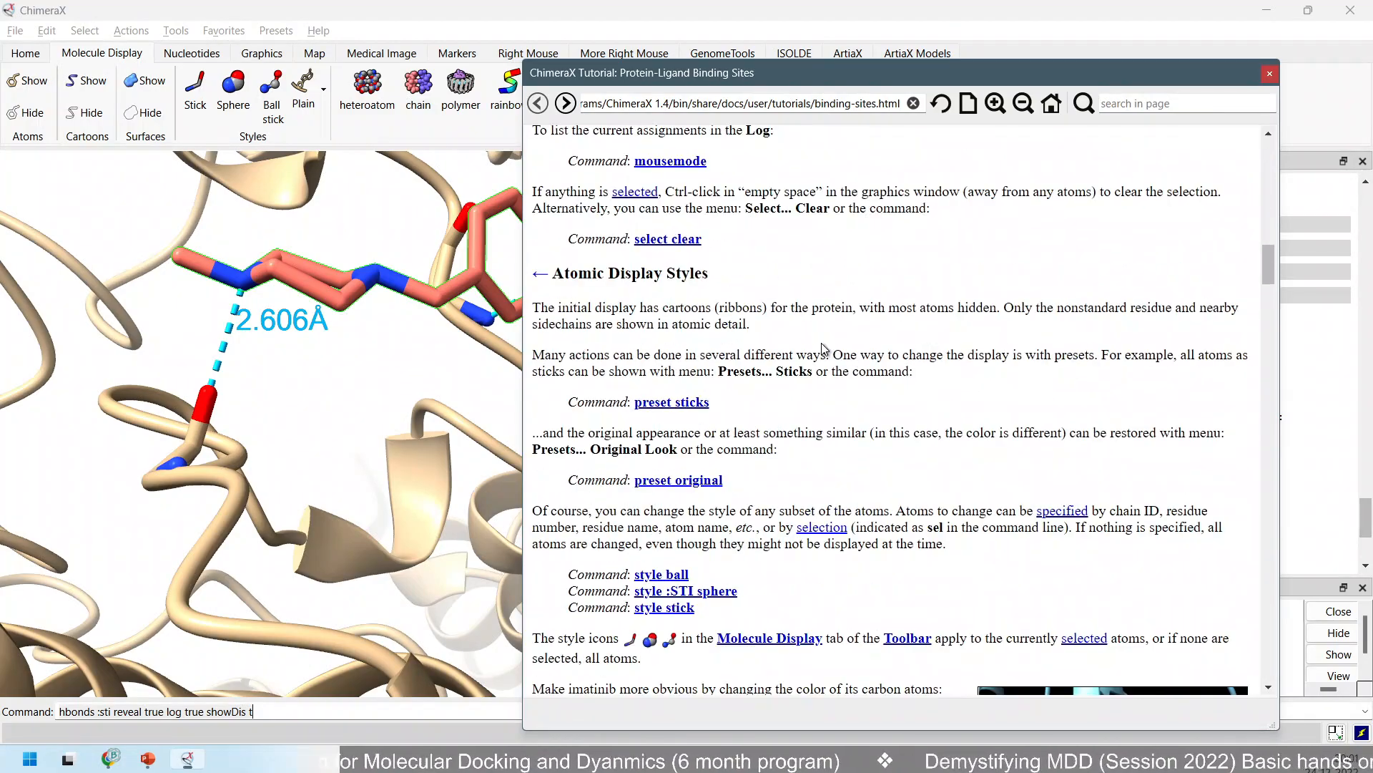
pyautogui.scroll(-14, 822, 349)
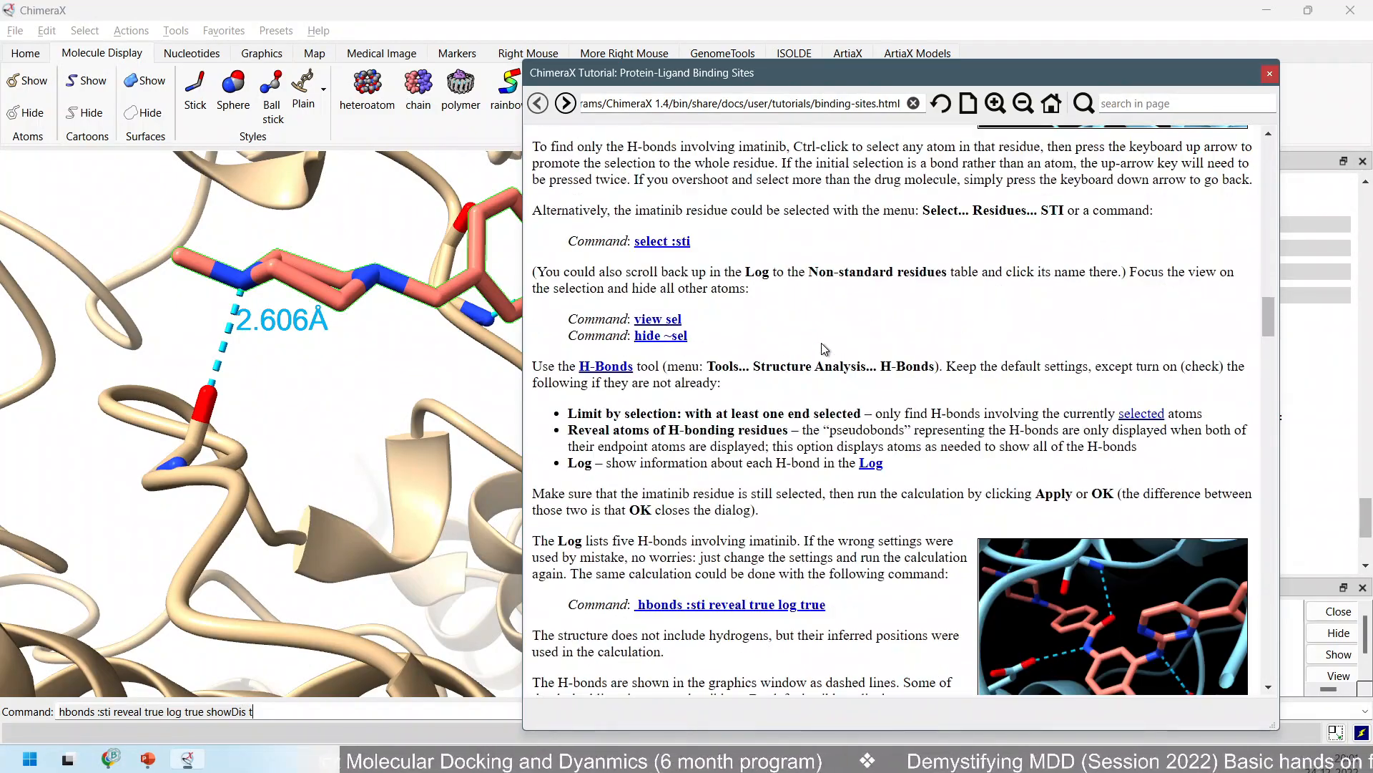
pyautogui.scroll(3, 824, 349)
pyautogui.scroll(-7, 824, 349)
pyautogui.scroll(-3, 824, 348)
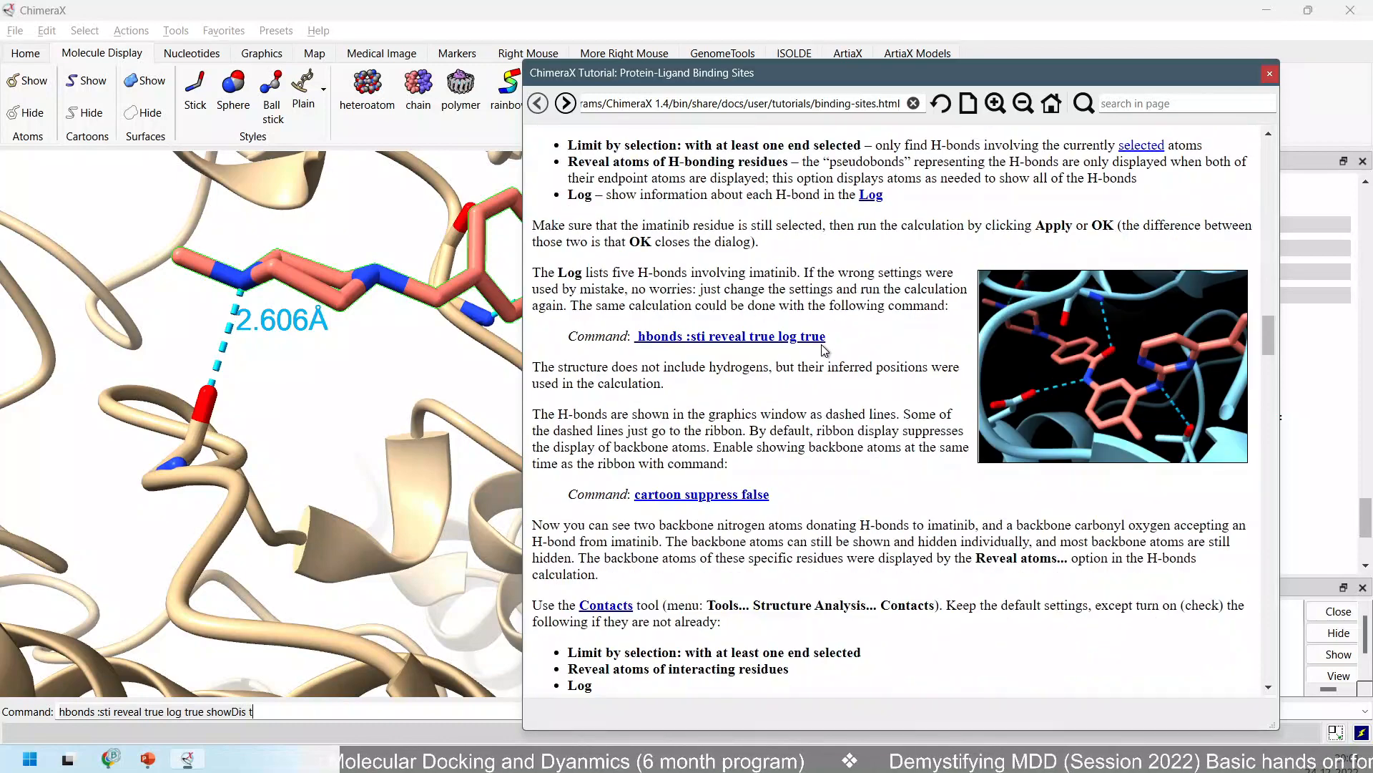
# Move the tutorial window aside to uncover more of the ligand and its labelled hydrogen bonds.
pyautogui.moveTo(606, 468); pyautogui.dragTo(562, 225)
pyautogui.click(568, 243)
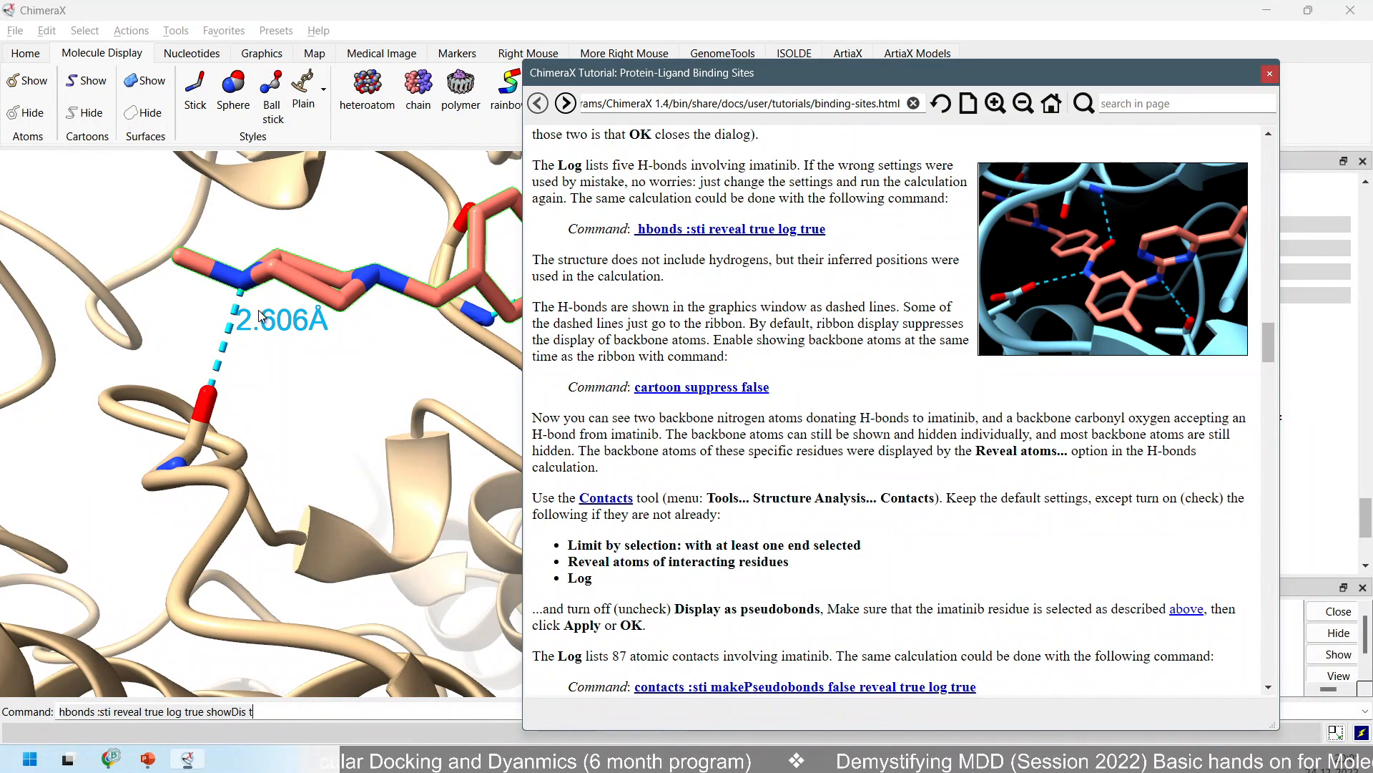
pyautogui.scroll(-2, 254, 347)
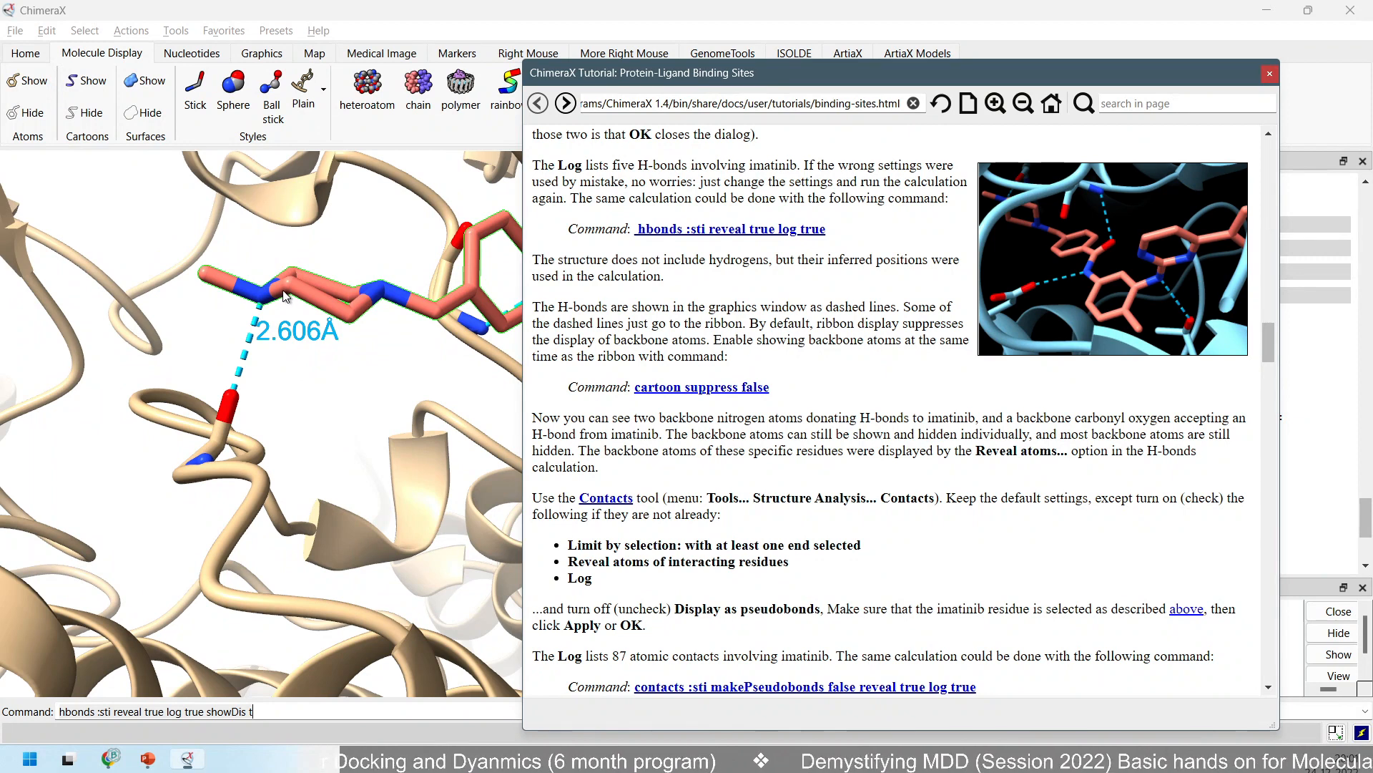
pyautogui.moveTo(675, 79); pyautogui.dragTo(819, 88)
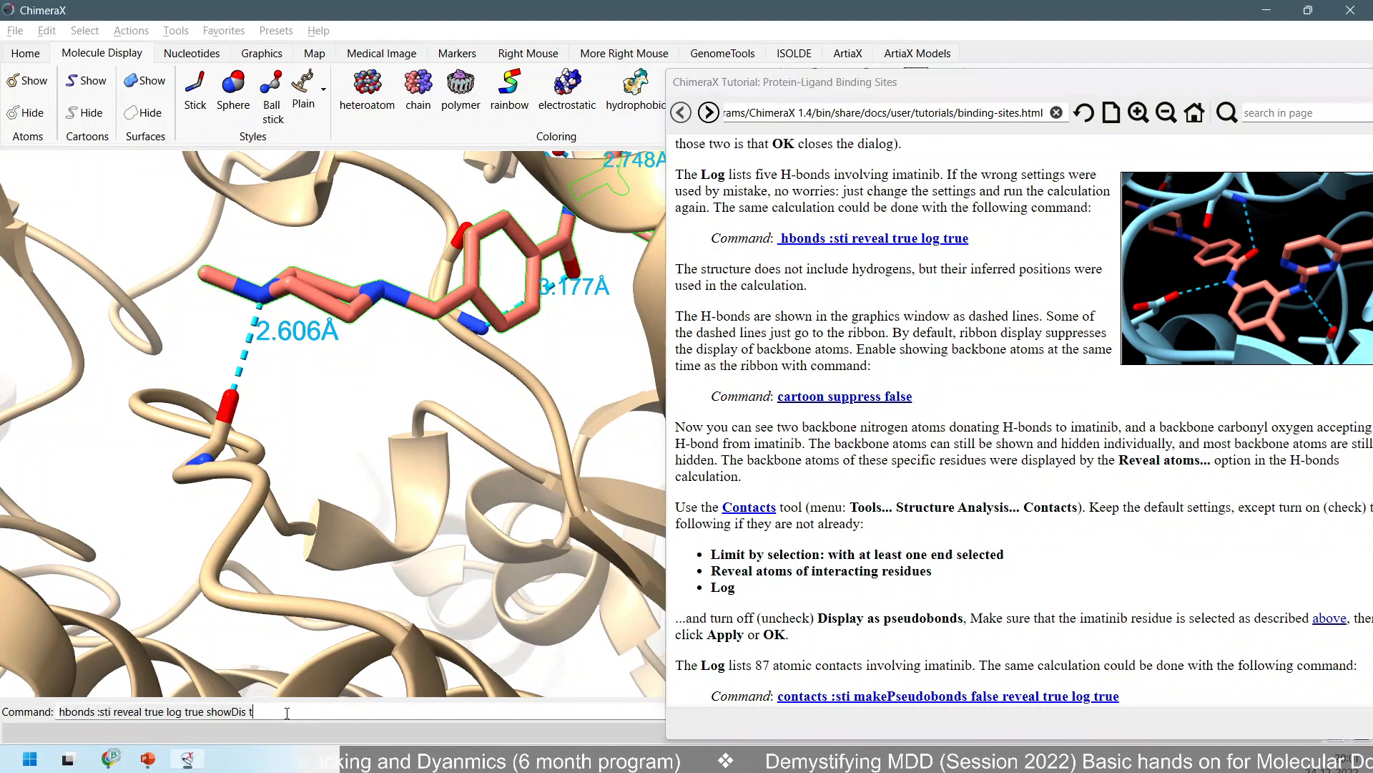
pyautogui.click(299, 706)
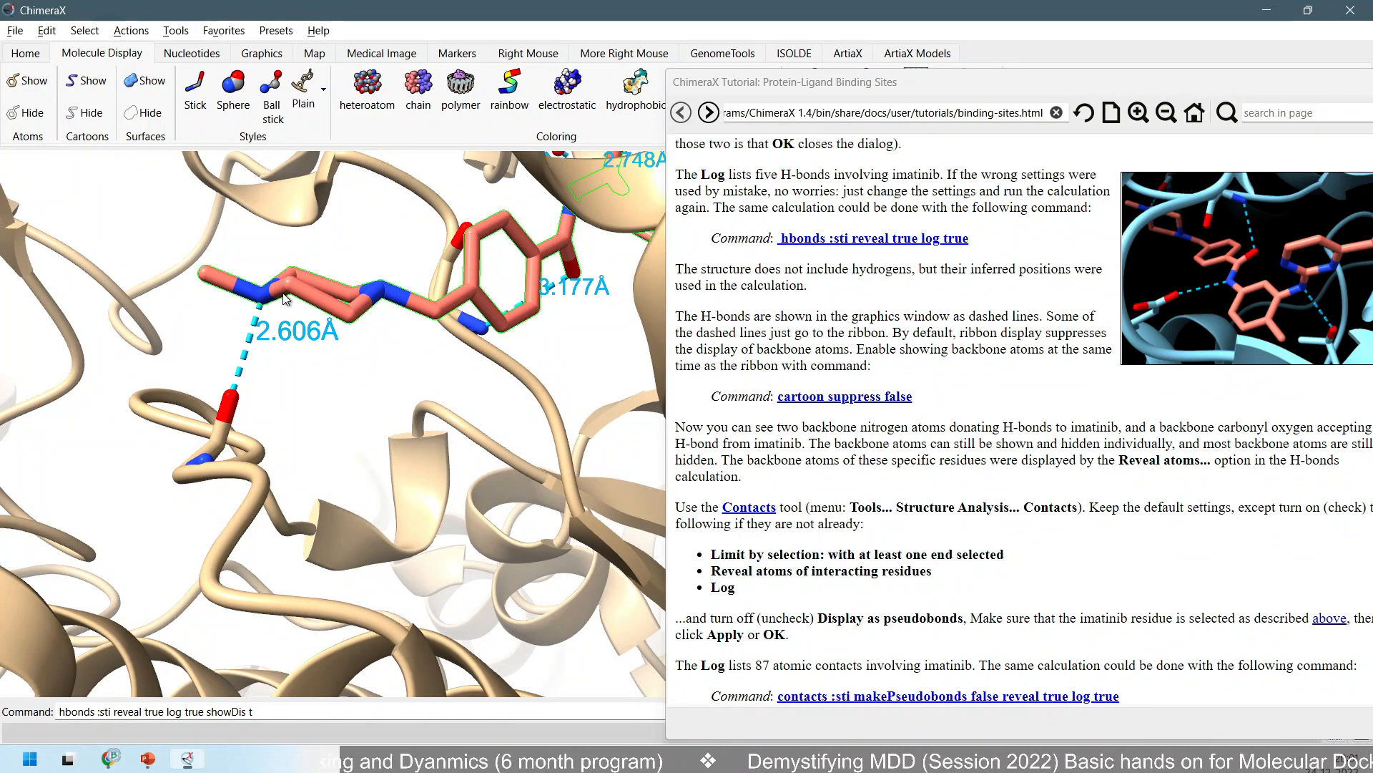
pyautogui.tripleClick(279, 713)
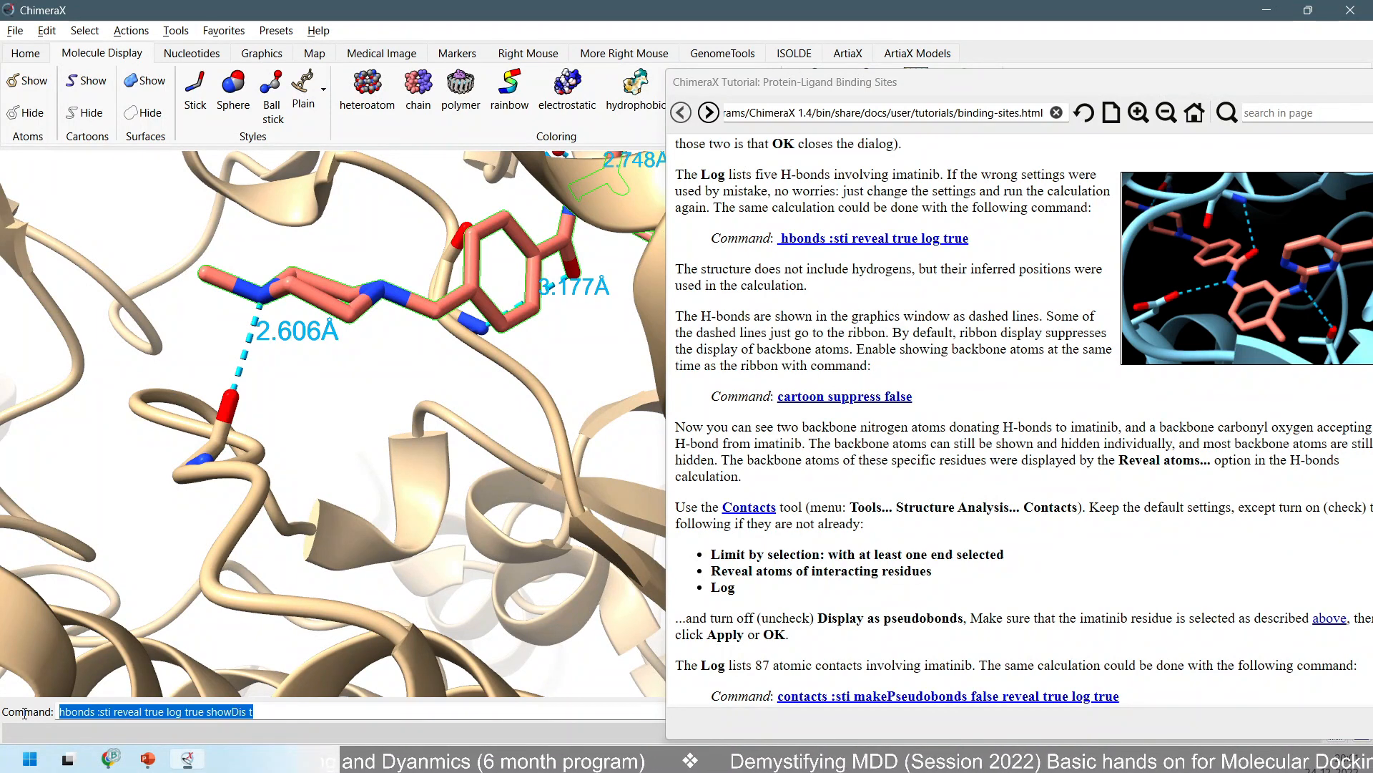
pyautogui.moveTo(222, 456); pyautogui.dragTo(327, 490)
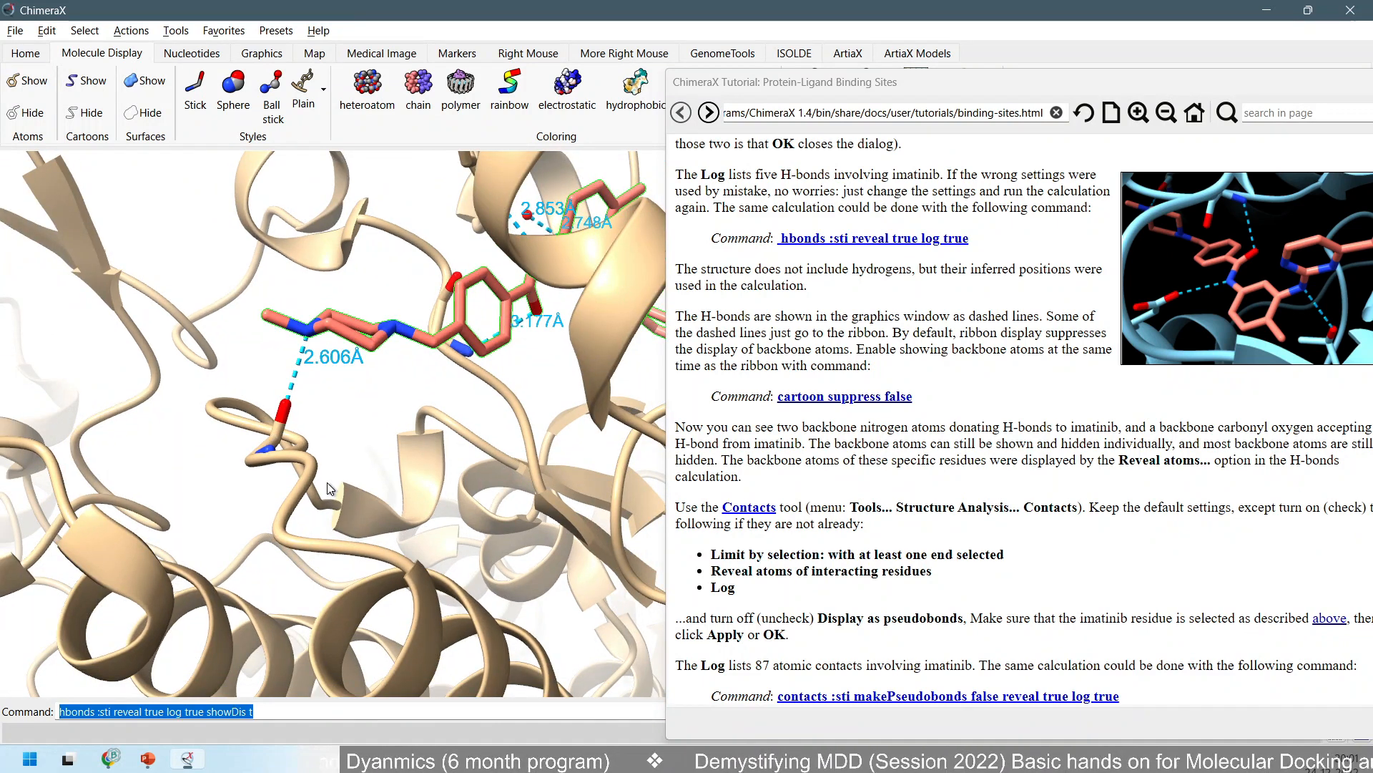
pyautogui.write('dis')
pyautogui.press('BackSpace')
pyautogui.press('BackSpace')
pyautogui.press('BackSpace')
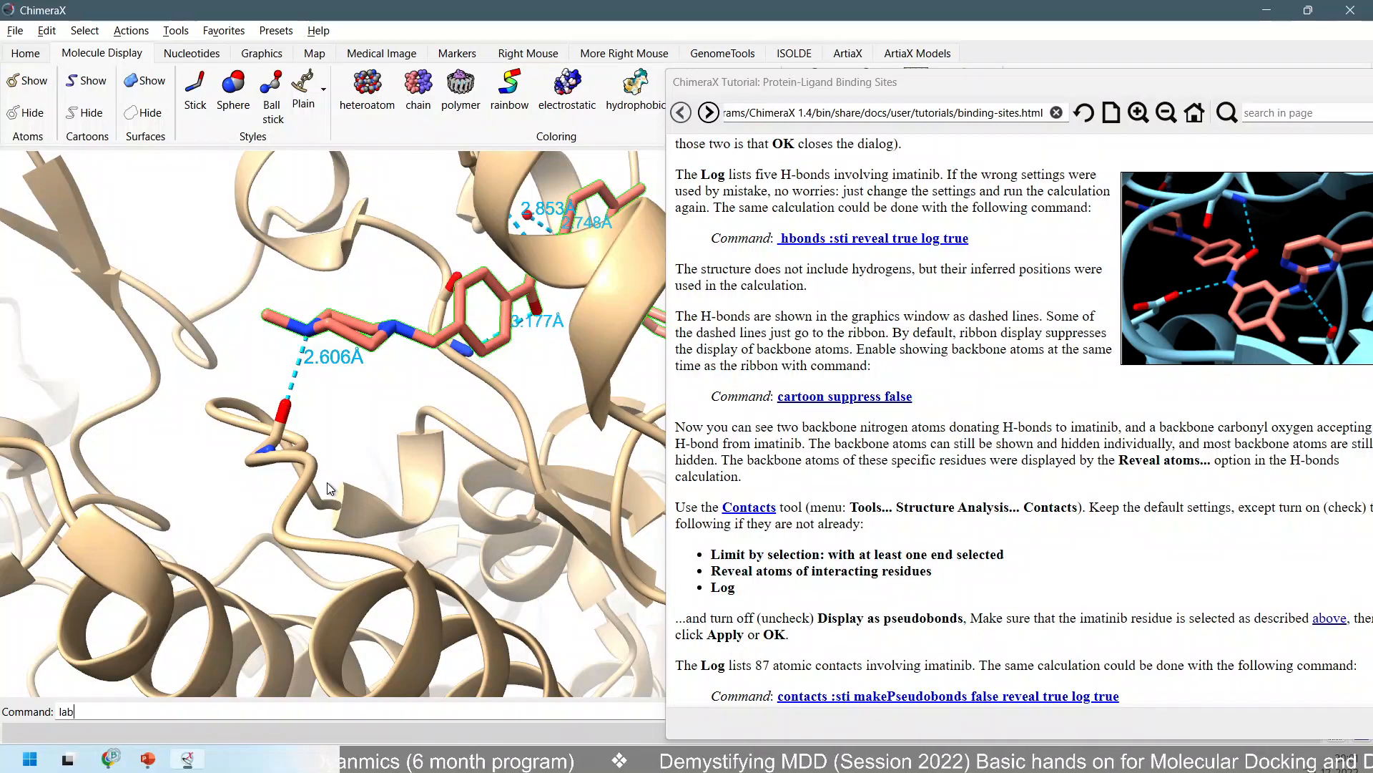
pyautogui.write('label @@')
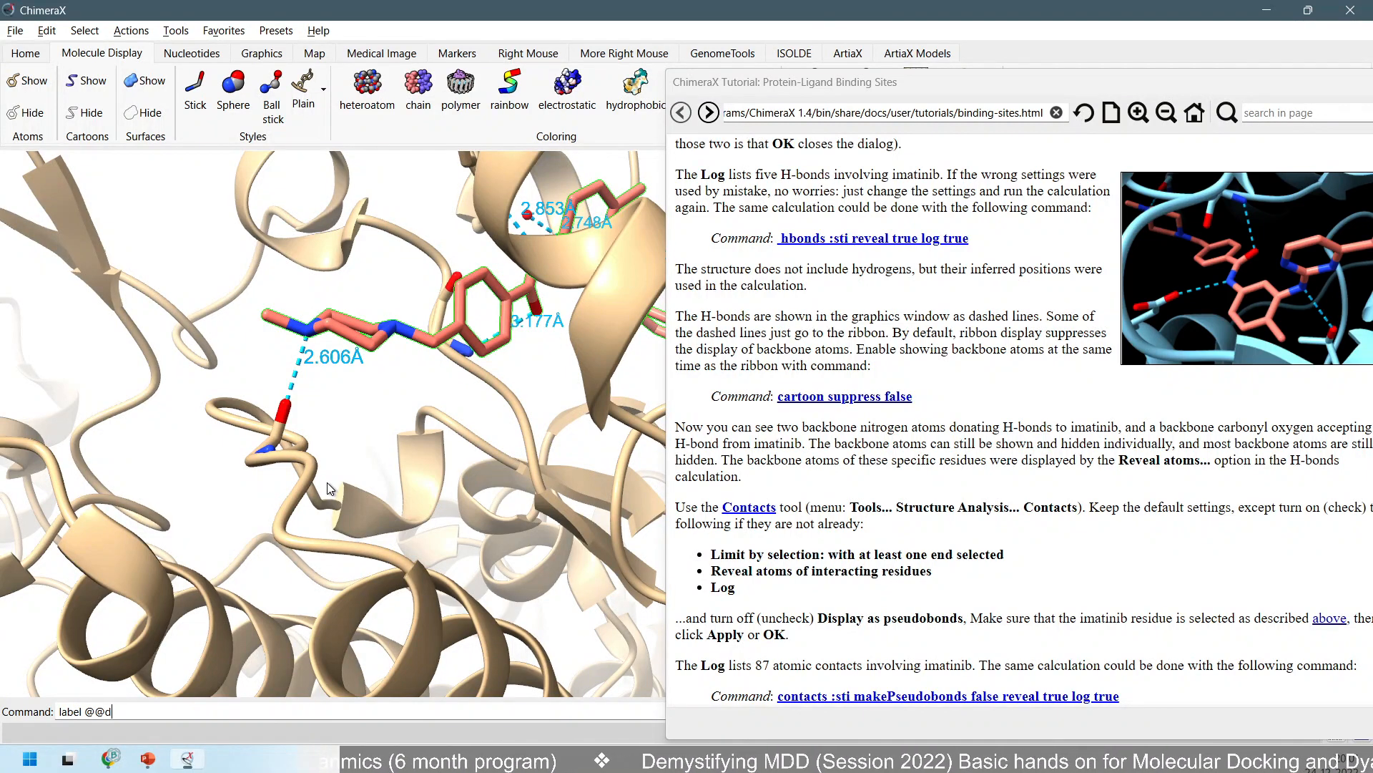
pyautogui.write('dsi')
pyautogui.press('BackSpace')
pyautogui.press('BackSpace')
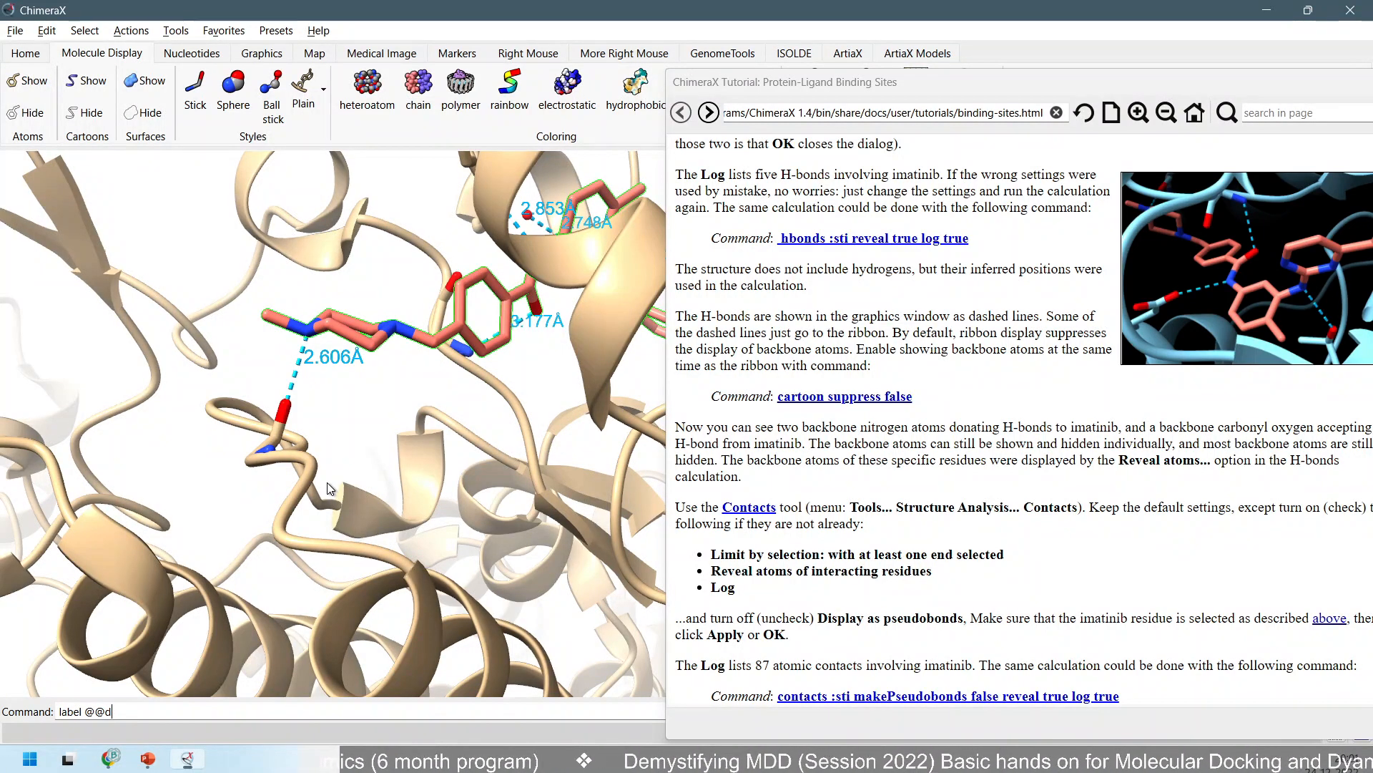
pyautogui.write('ispla')
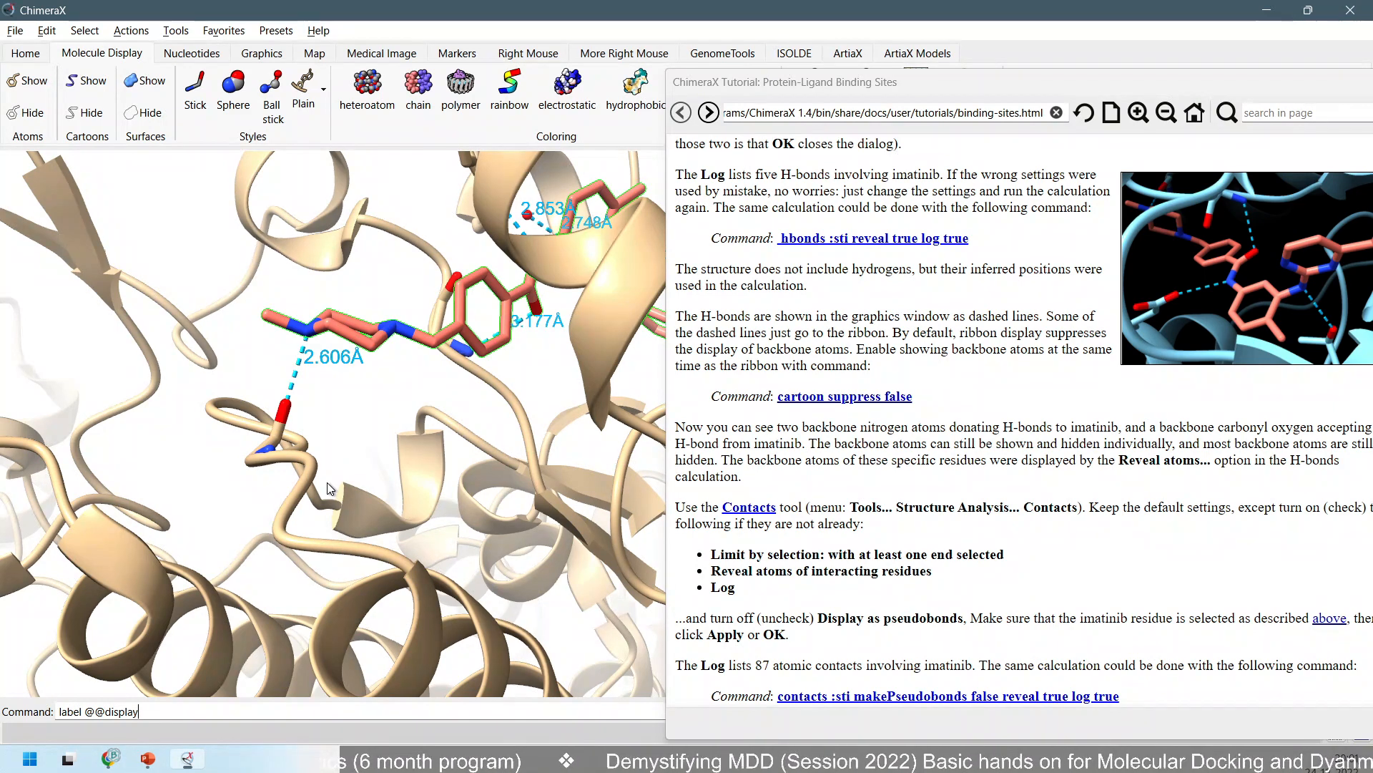
pyautogui.write('y')
pyautogui.press('Return')
# Examine the residue labels around the ligand, focusing on the hydrogen bond at ILE 360 and the neighbouring ASP 381.
pyautogui.scroll(5, 349, 438)
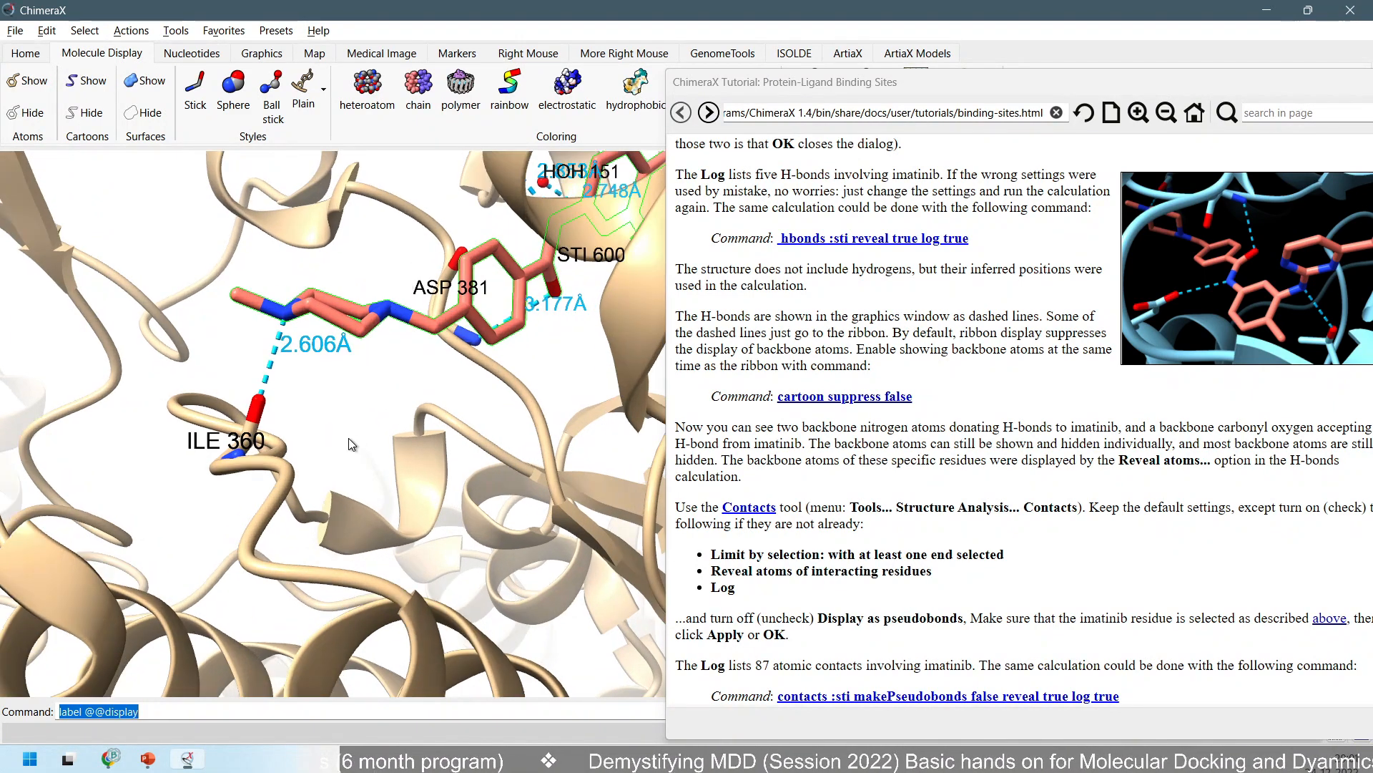
pyautogui.scroll(-10, 365, 369)
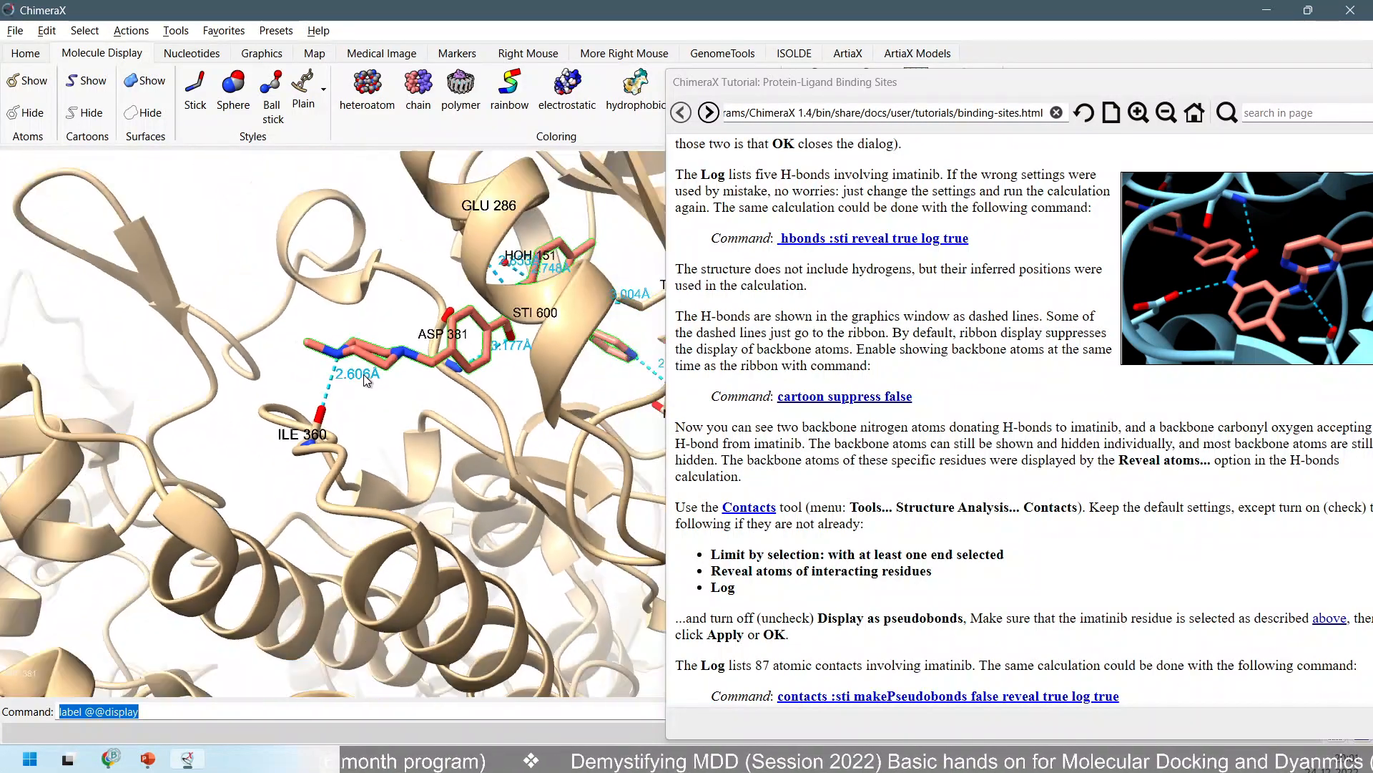
pyautogui.scroll(10, 415, 390)
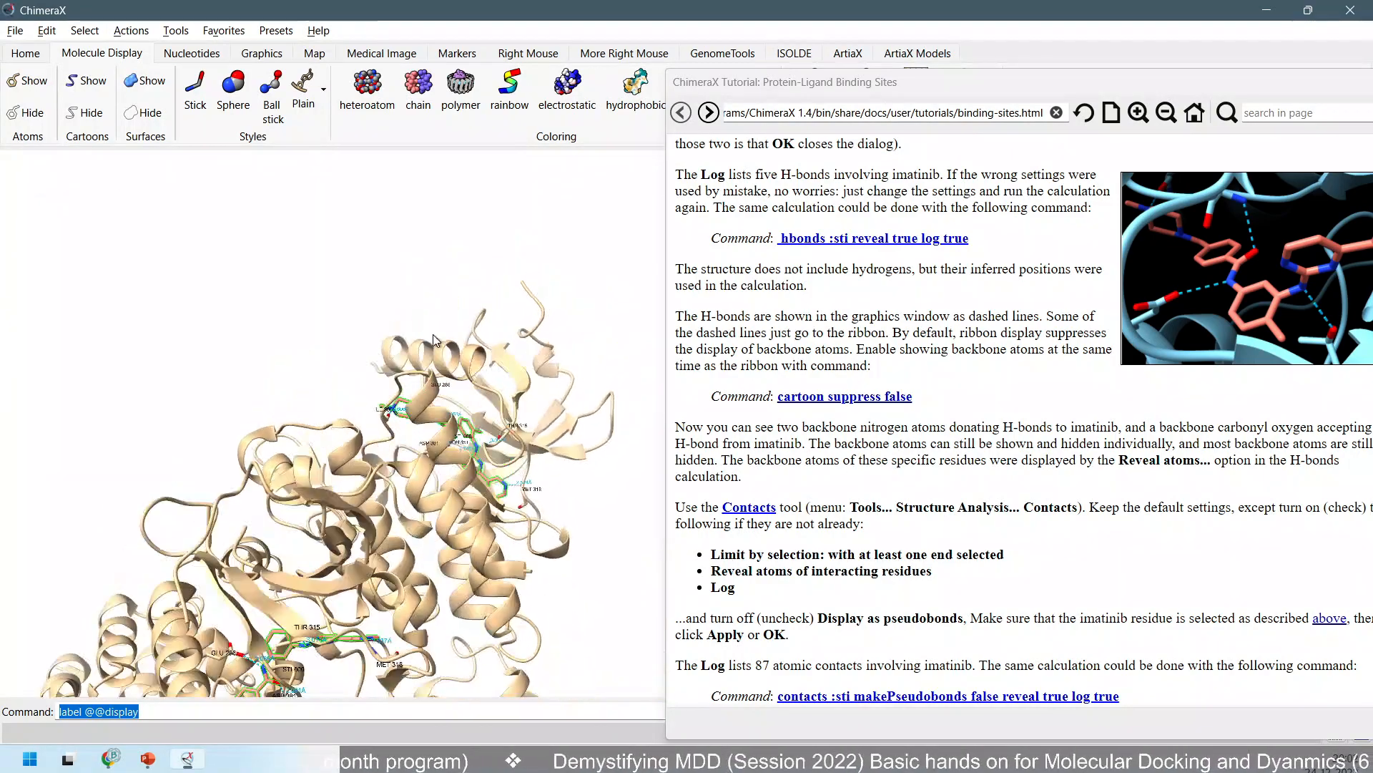
pyautogui.scroll(10, 472, 435)
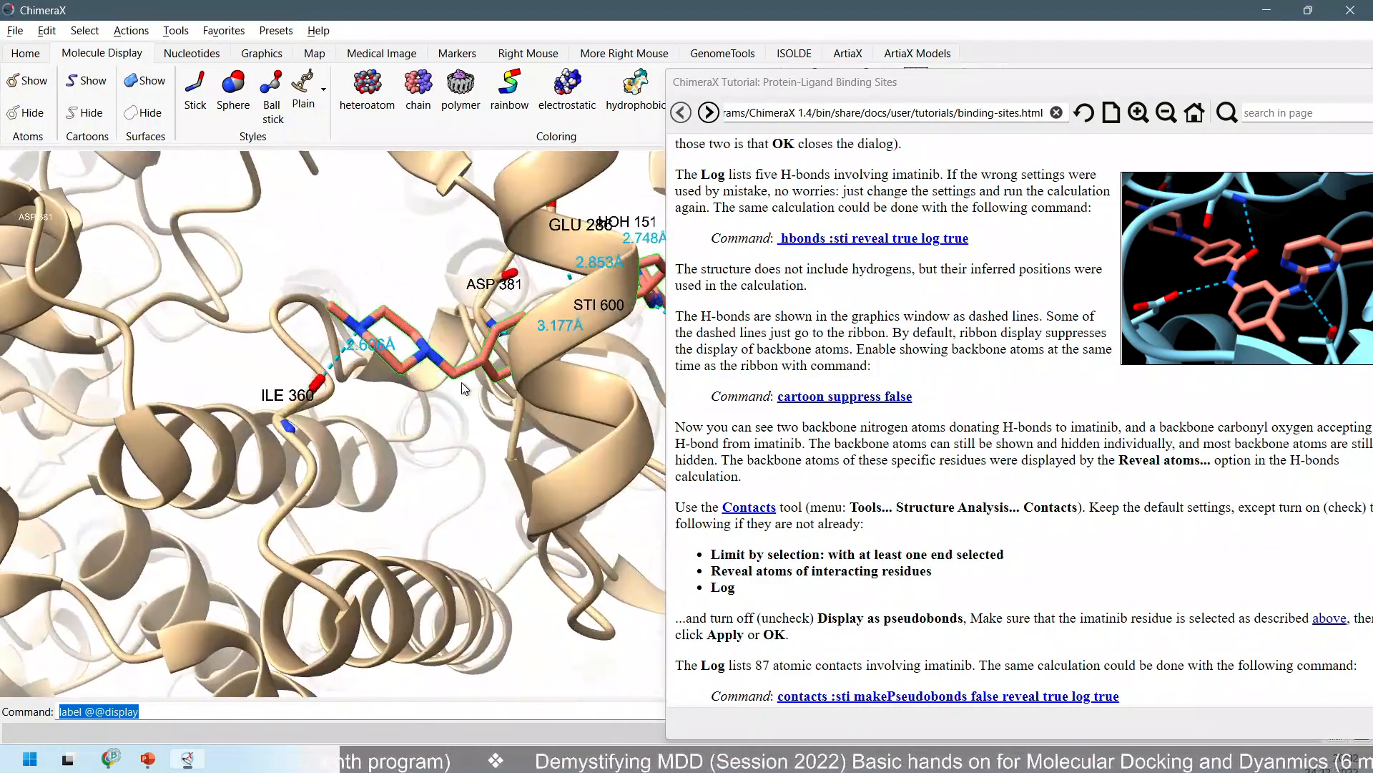
pyautogui.scroll(1, 379, 326)
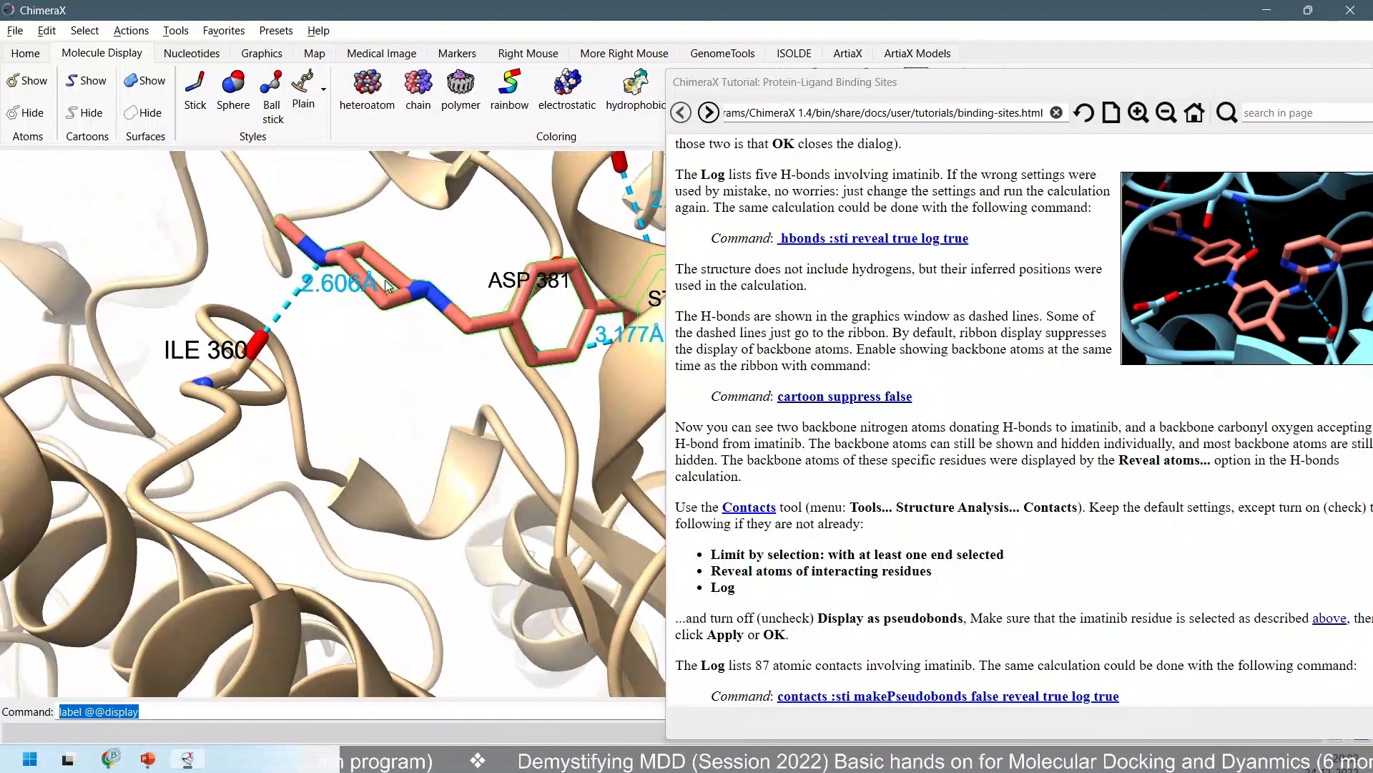
pyautogui.moveTo(410, 357); pyautogui.dragTo(389, 427, button='right')
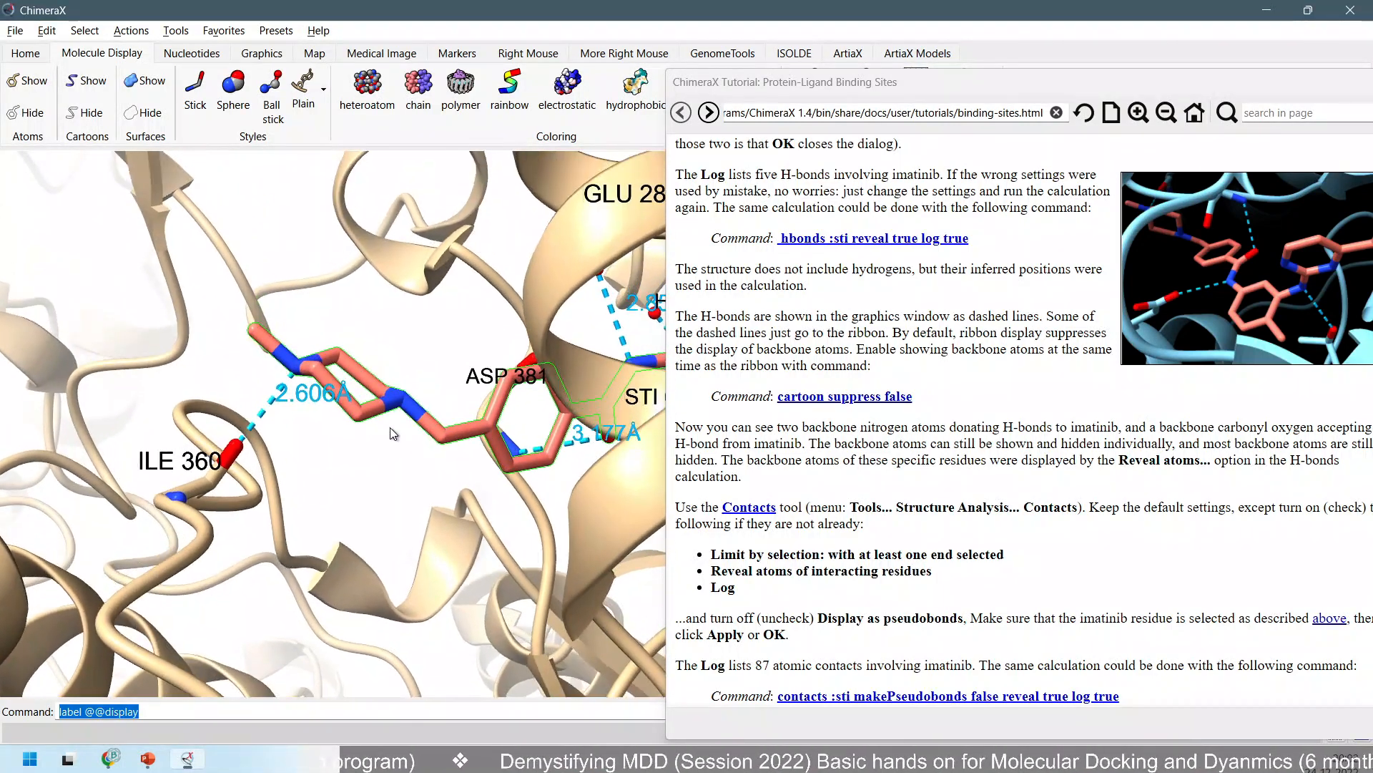
pyautogui.scroll(2, 360, 416)
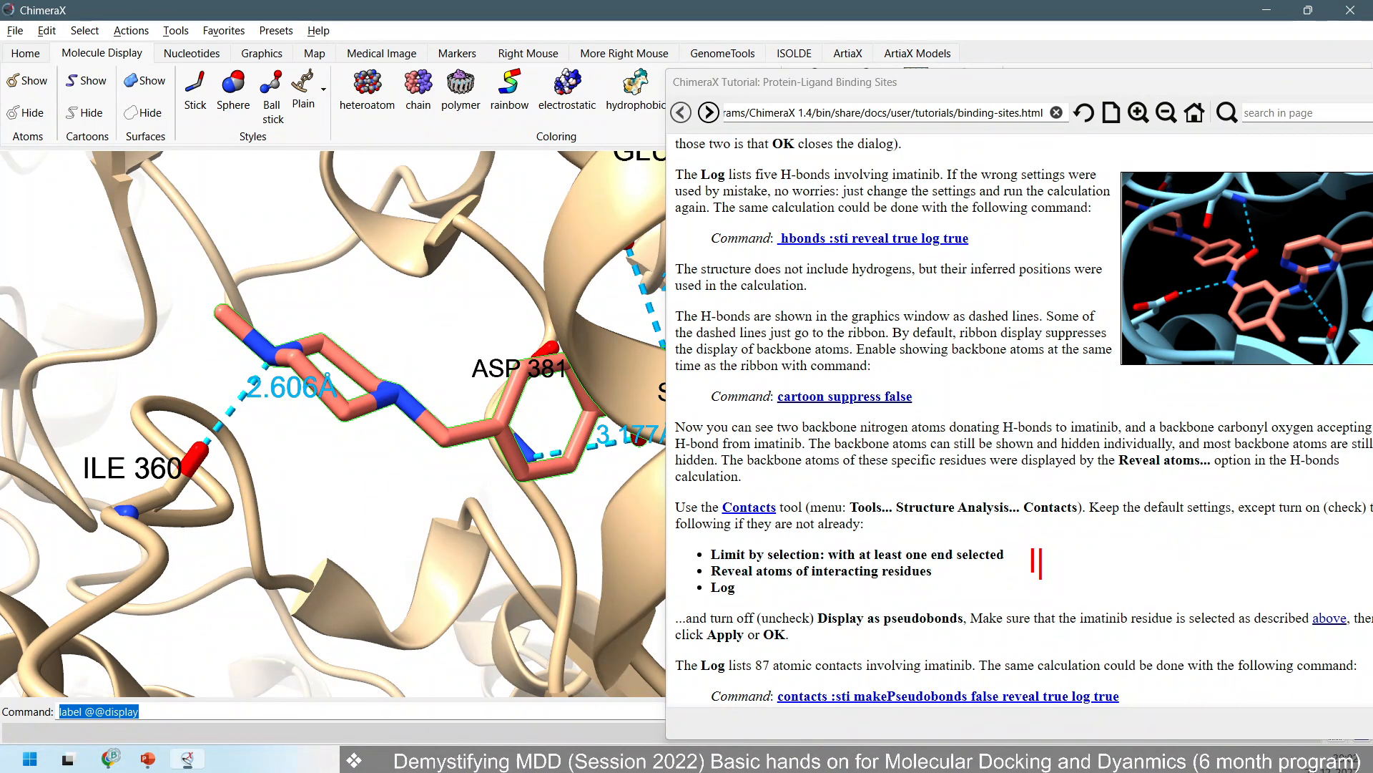
pyautogui.write('label  @@')
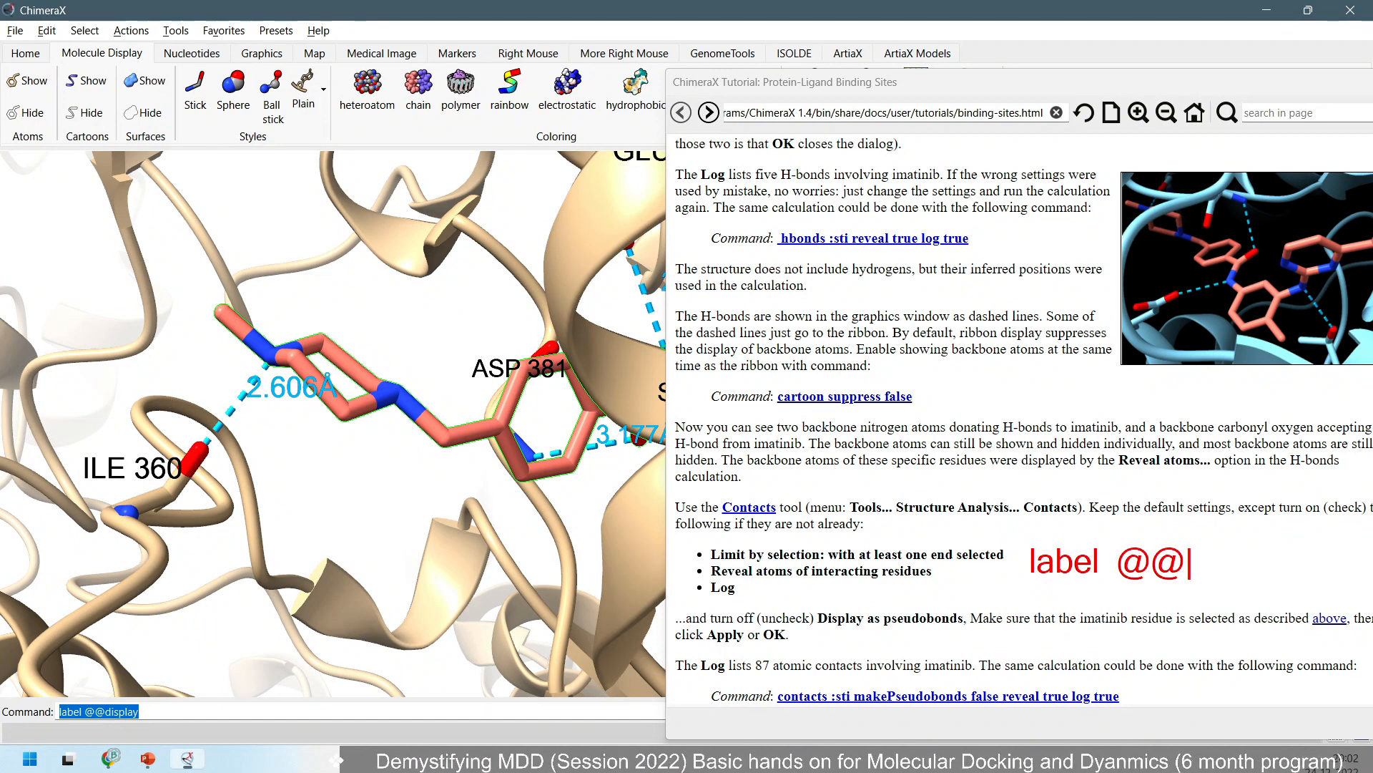
pyautogui.write('display')
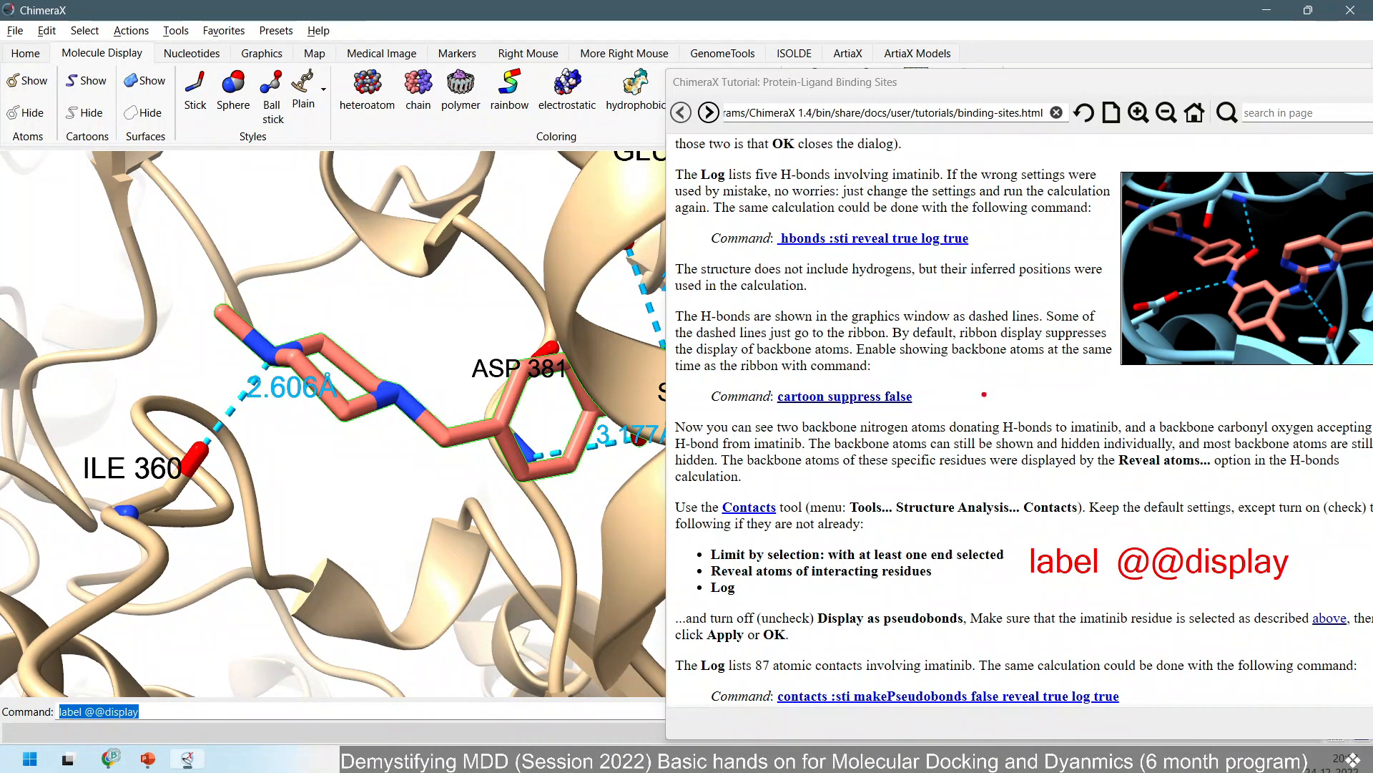
pyautogui.moveTo(1015, 524)
pyautogui.mouseDown()
pyautogui.moveTo(1204, 611)
pyautogui.moveTo(1307, 598)
pyautogui.mouseUp()
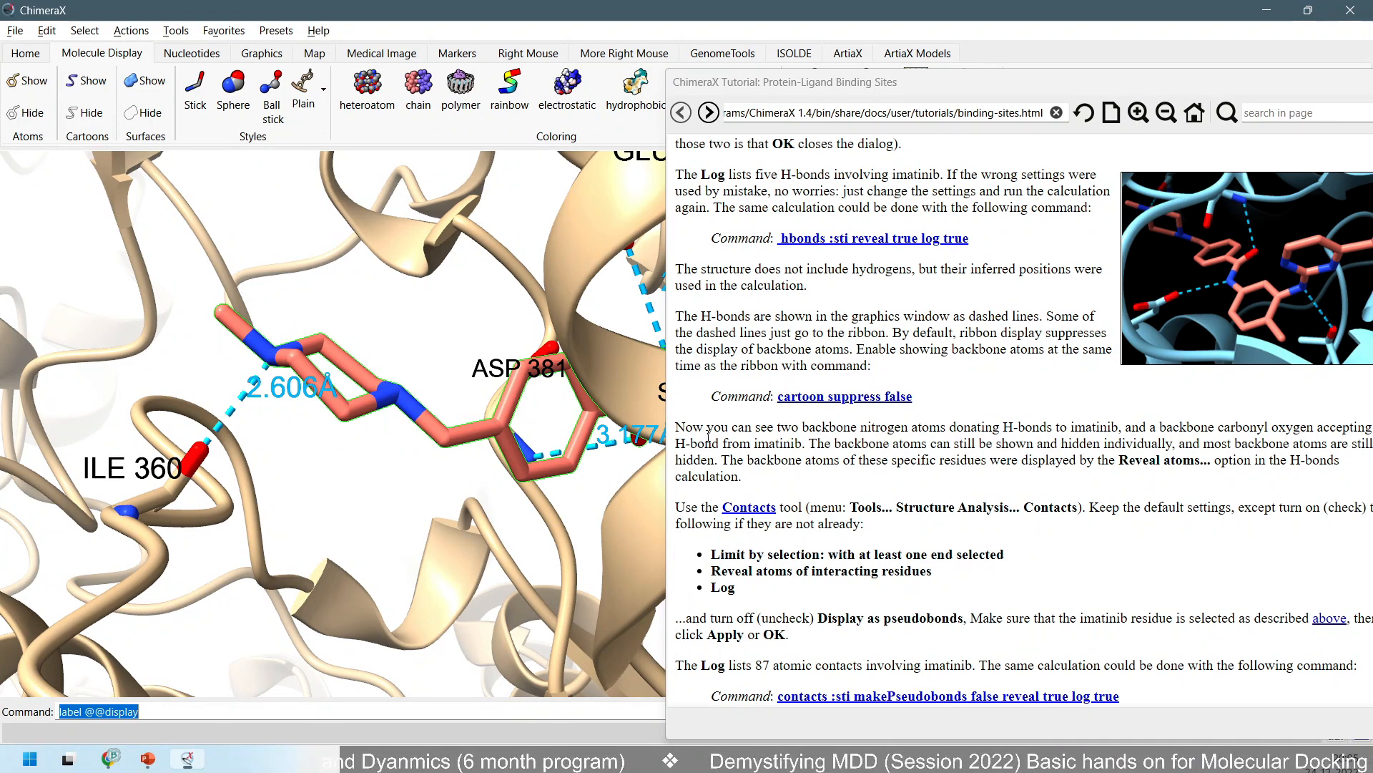
# Inspect the whole ligand with its residue labels and hydrogen-bond distances from ILE 360 to MET 318.
pyautogui.scroll(-5, 414, 381)
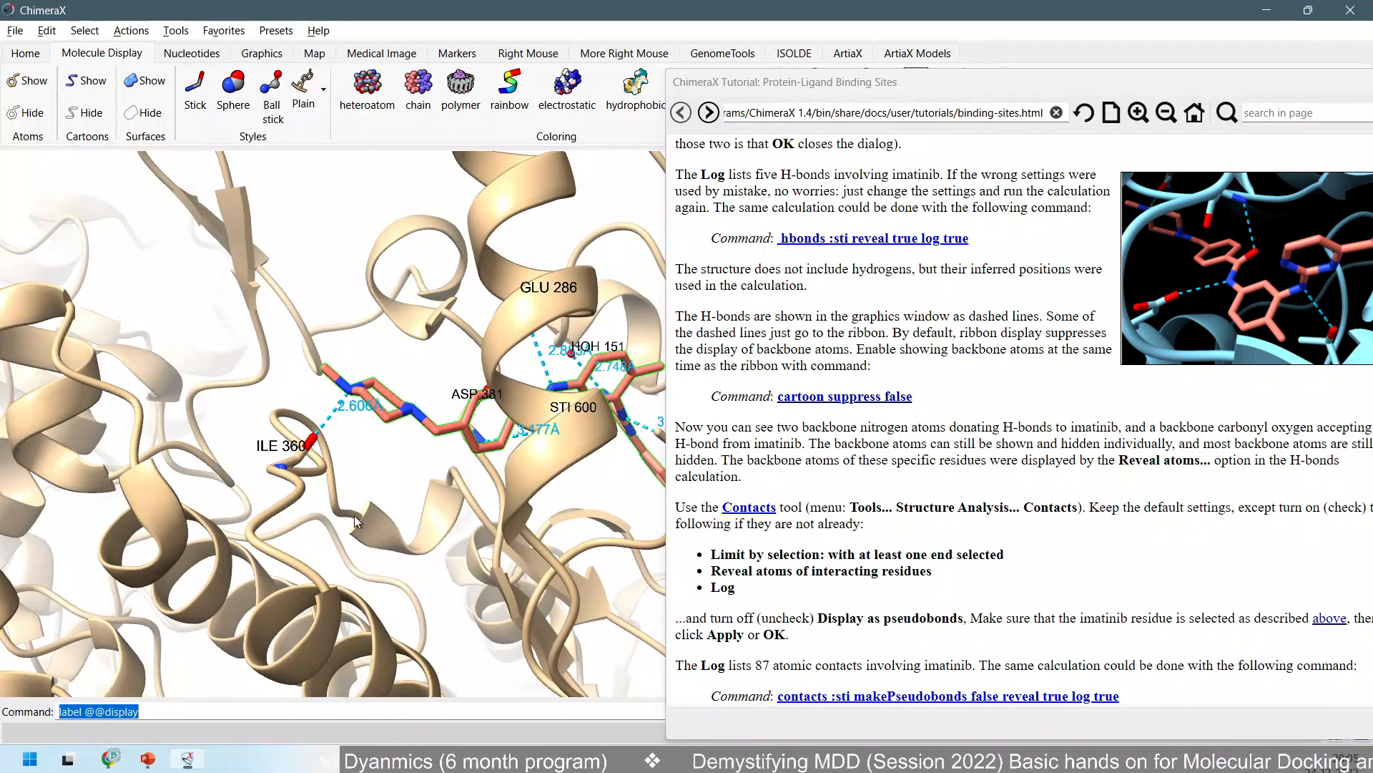
pyautogui.scroll(-6, 368, 487)
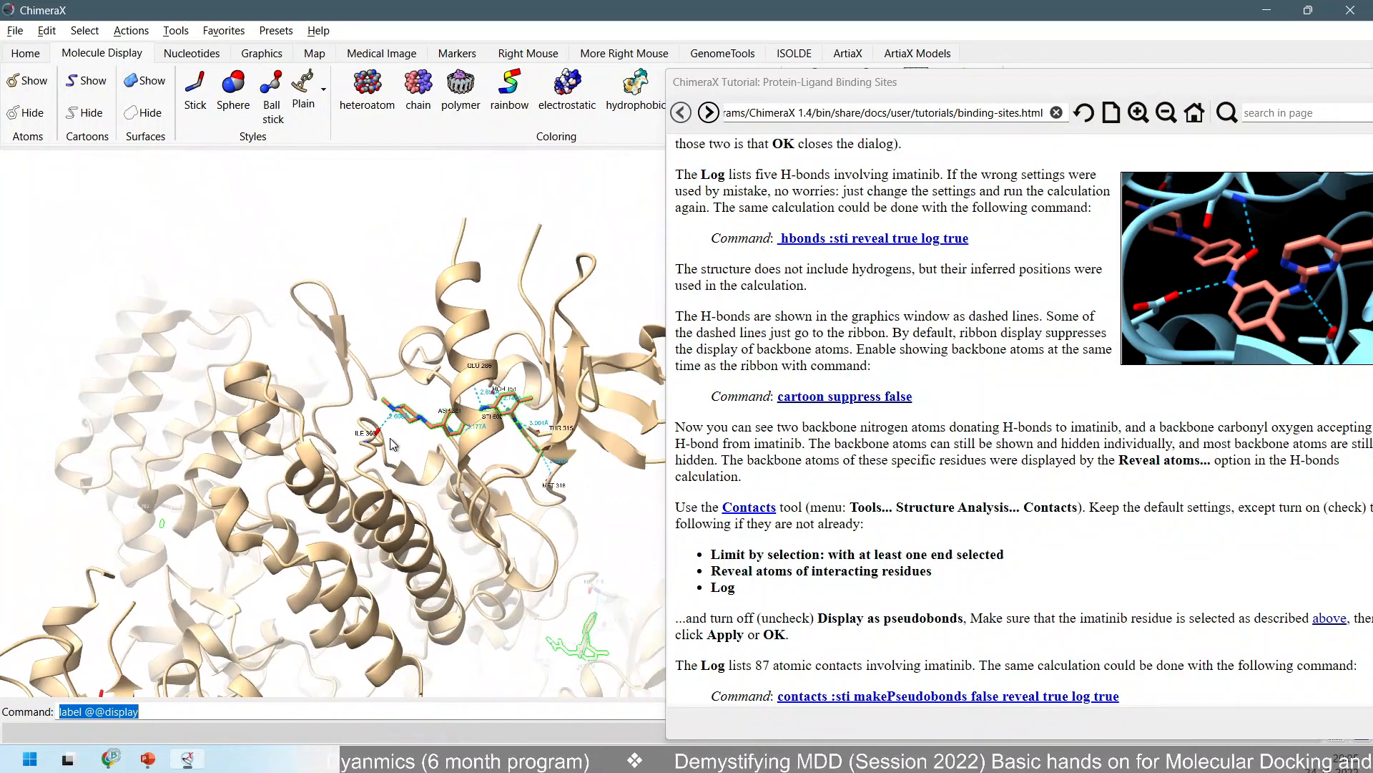
pyautogui.scroll(6, 392, 444)
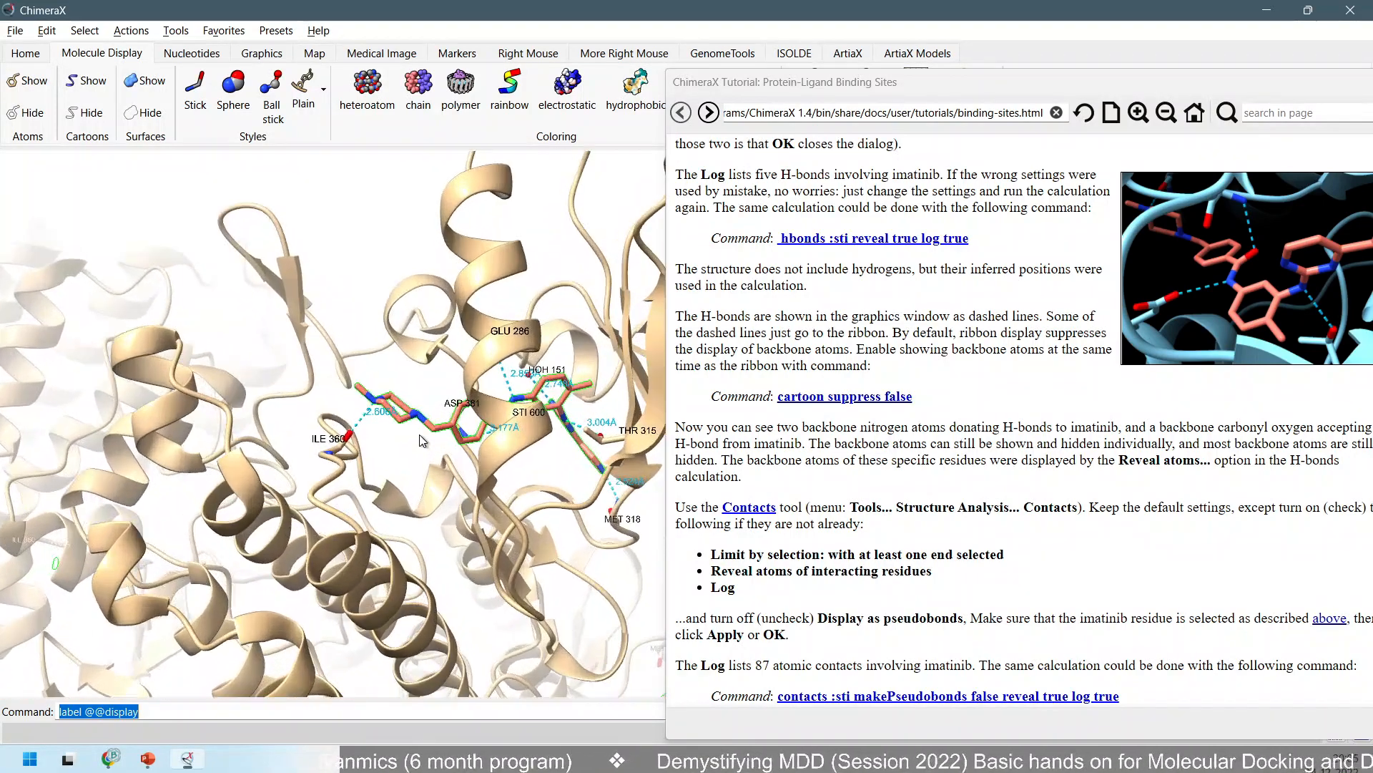
pyautogui.scroll(3, 423, 436)
pyautogui.scroll(-3, 432, 406)
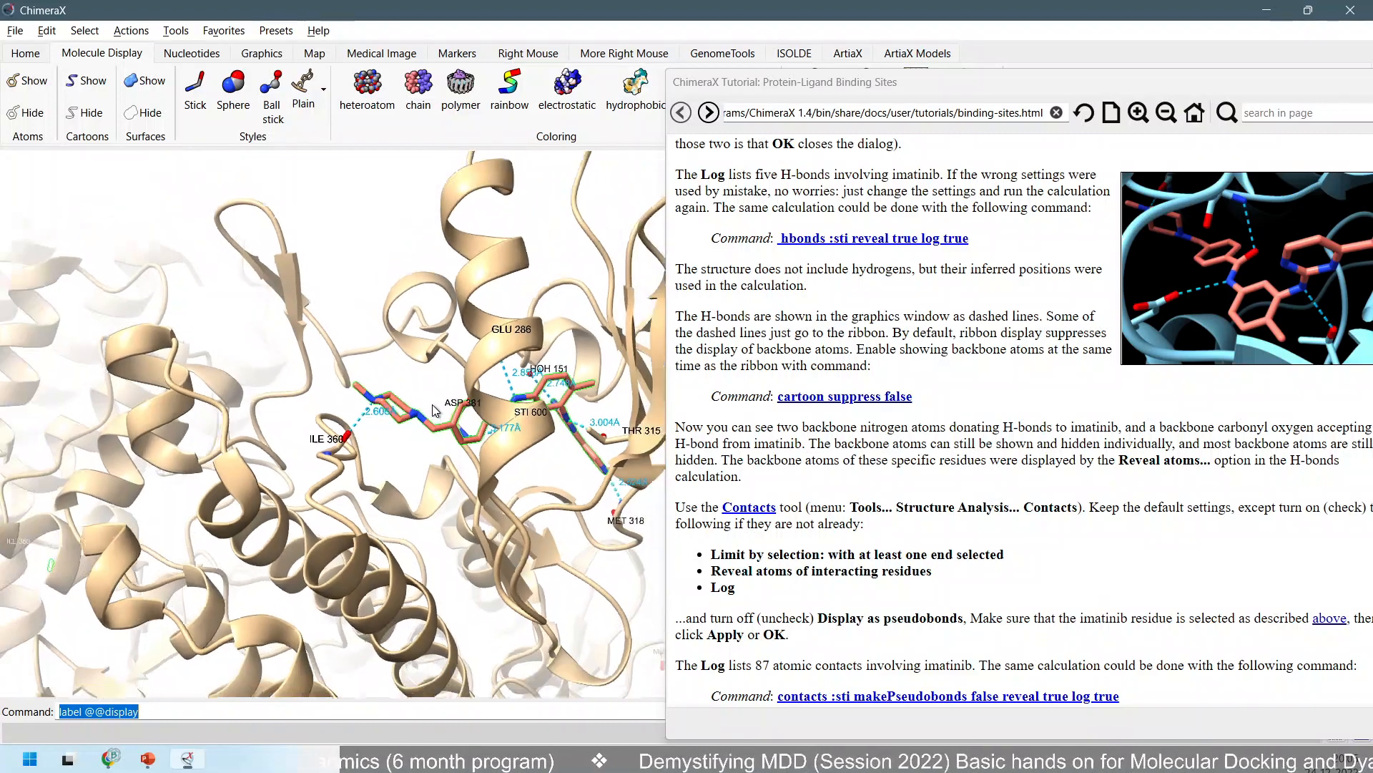
pyautogui.scroll(8, 434, 409)
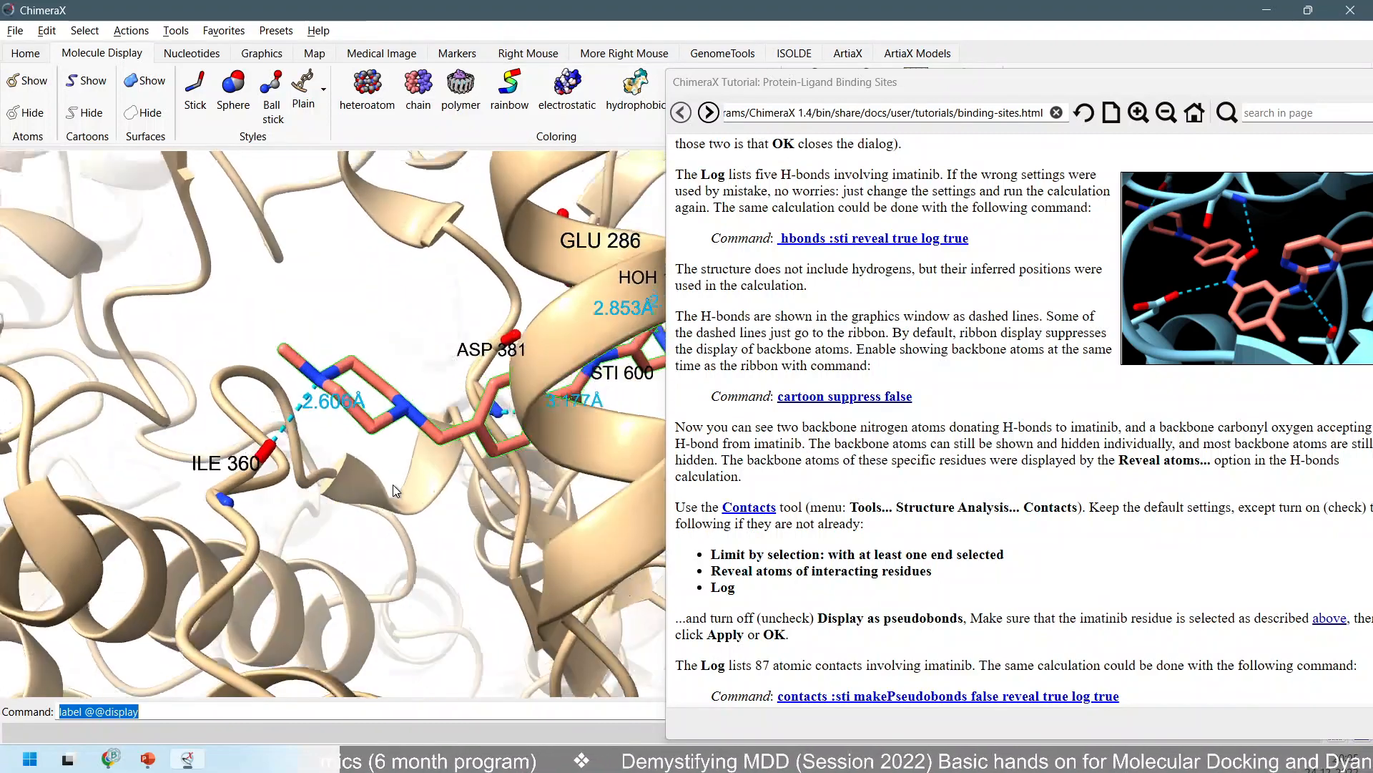
pyautogui.moveTo(393, 484); pyautogui.dragTo(314, 493)
pyautogui.scroll(-5, 568, 262)
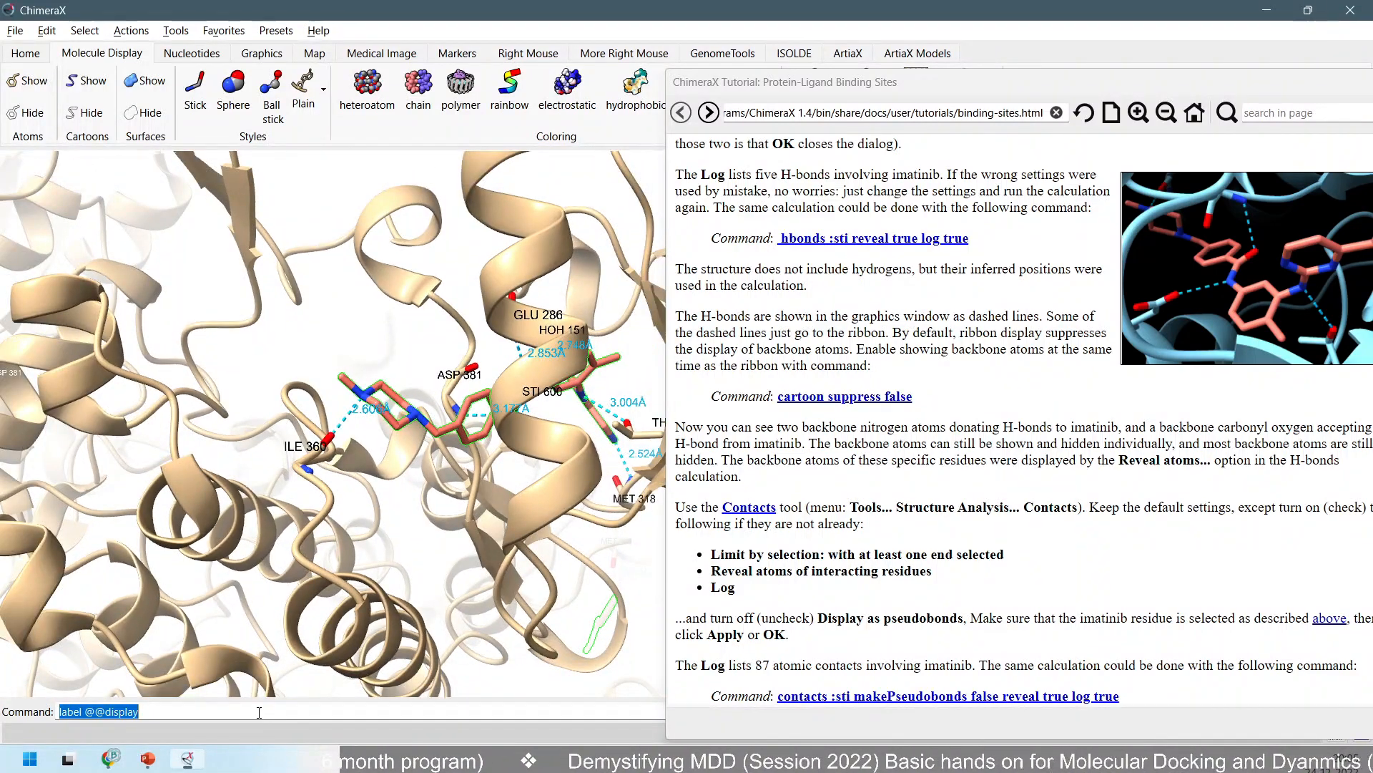
# Rerun the hydrogen-bond calculation with selection of the bonded atoms, using hbonds :sti reveal true log true showDis t select t.
pyautogui.press('Up')
pyautogui.write('showDis t')
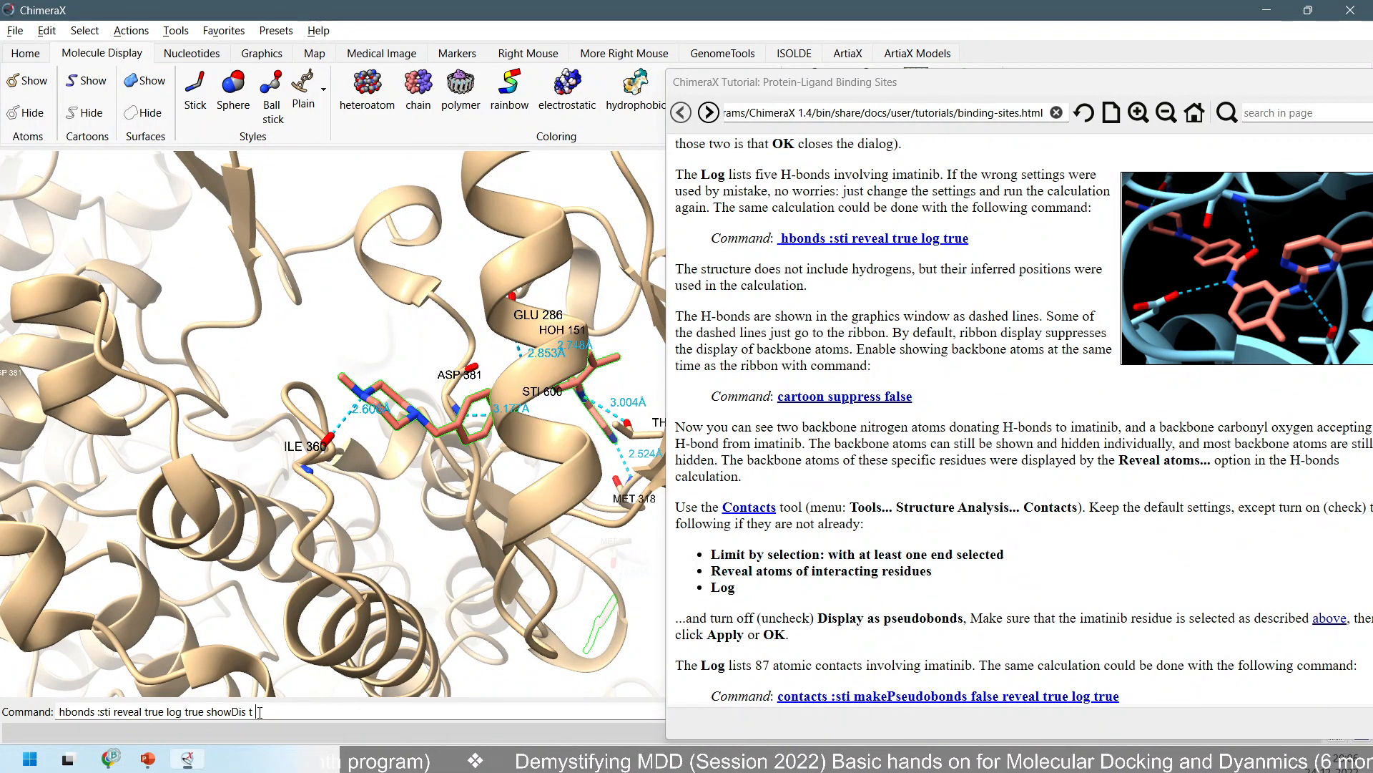
pyautogui.write(' selec')
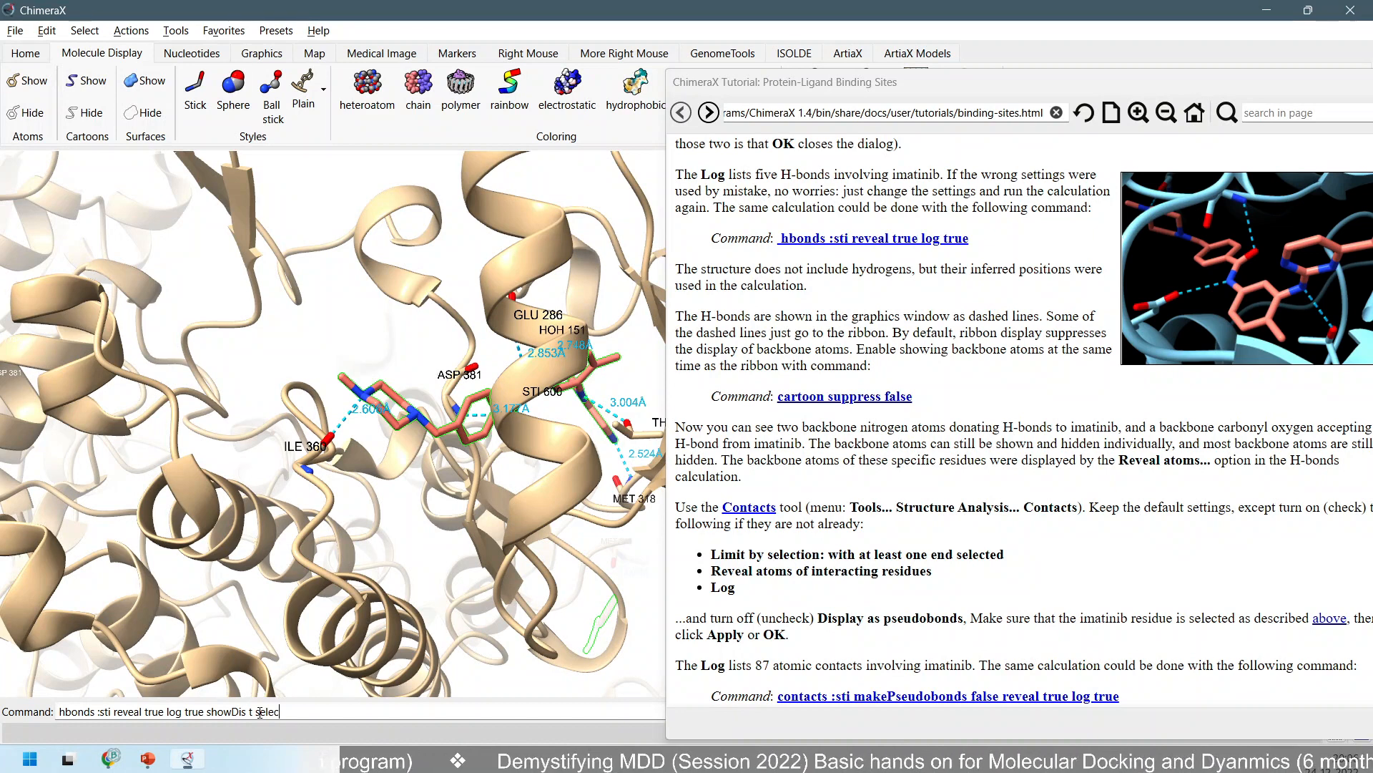
pyautogui.write('t t')
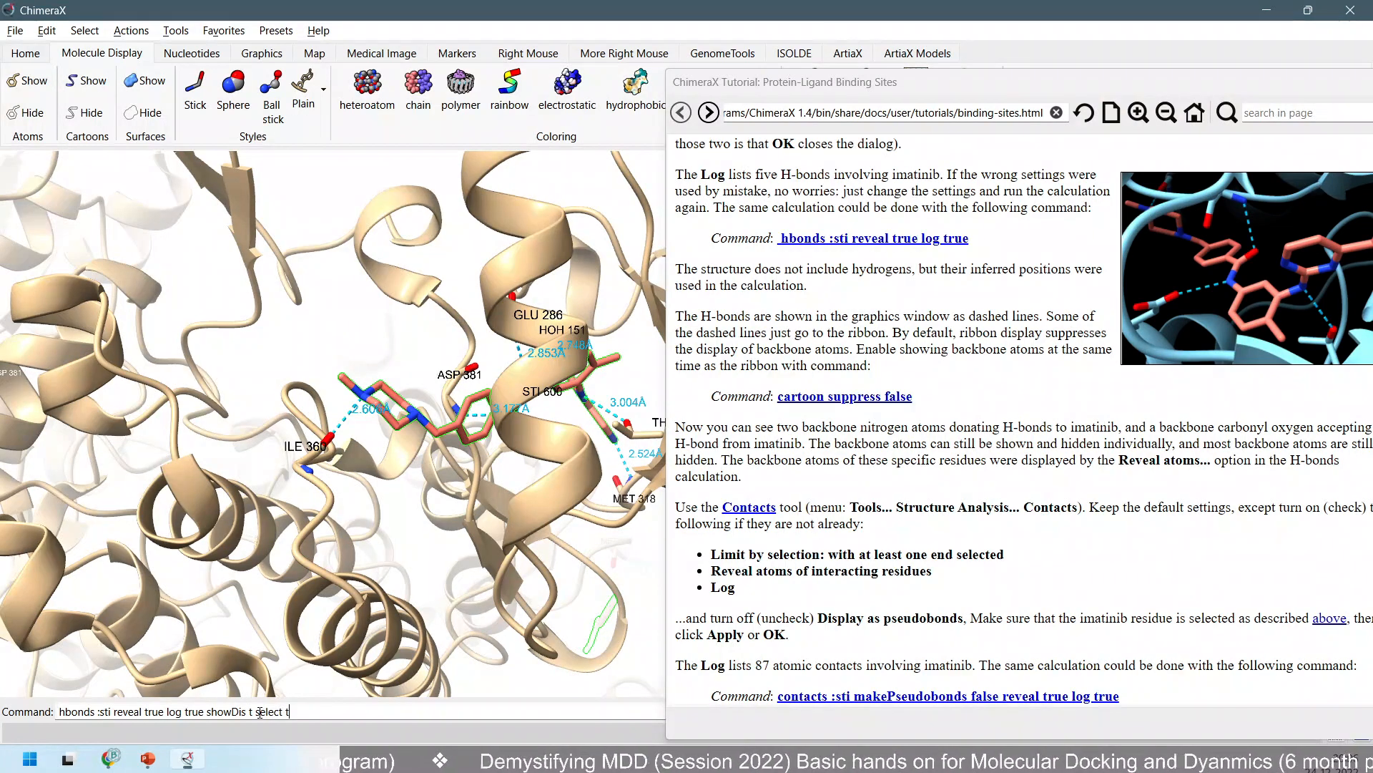
pyautogui.press('Return')
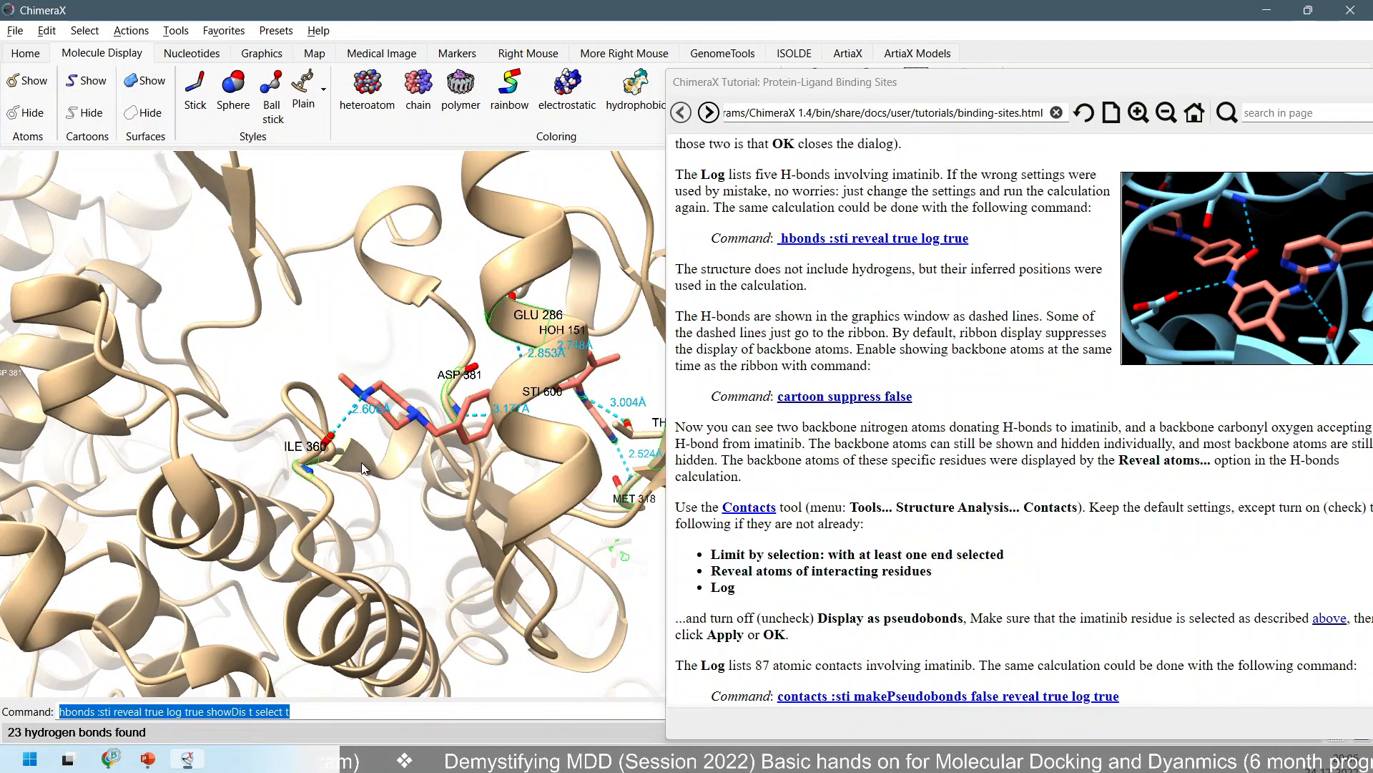
# Color the selected hydrogen-bonding atoms, residues and hydrogen bonds red.
pyautogui.moveTo(423, 474); pyautogui.dragTo(365, 470)
pyautogui.scroll(7, 365, 470)
pyautogui.scroll(-5, 507, 292)
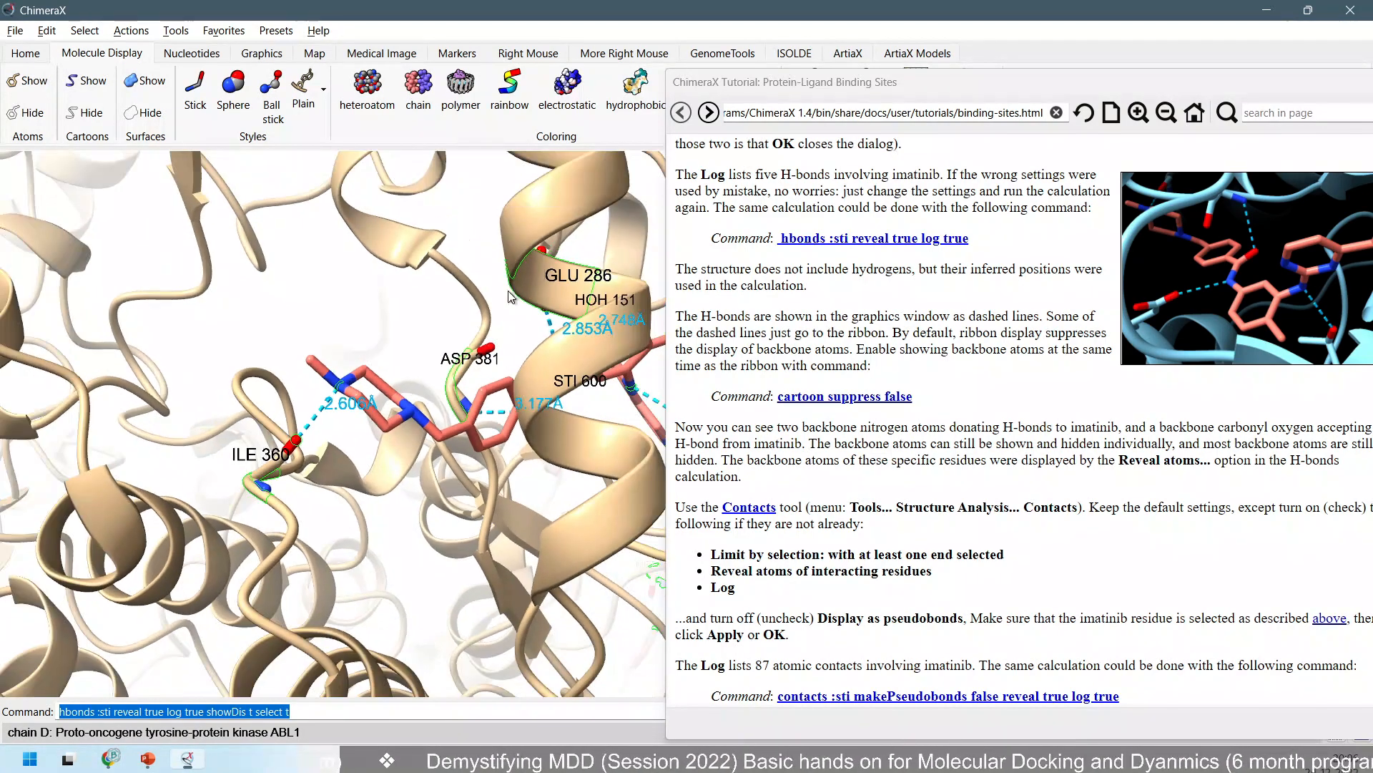
pyautogui.scroll(-2, 578, 190)
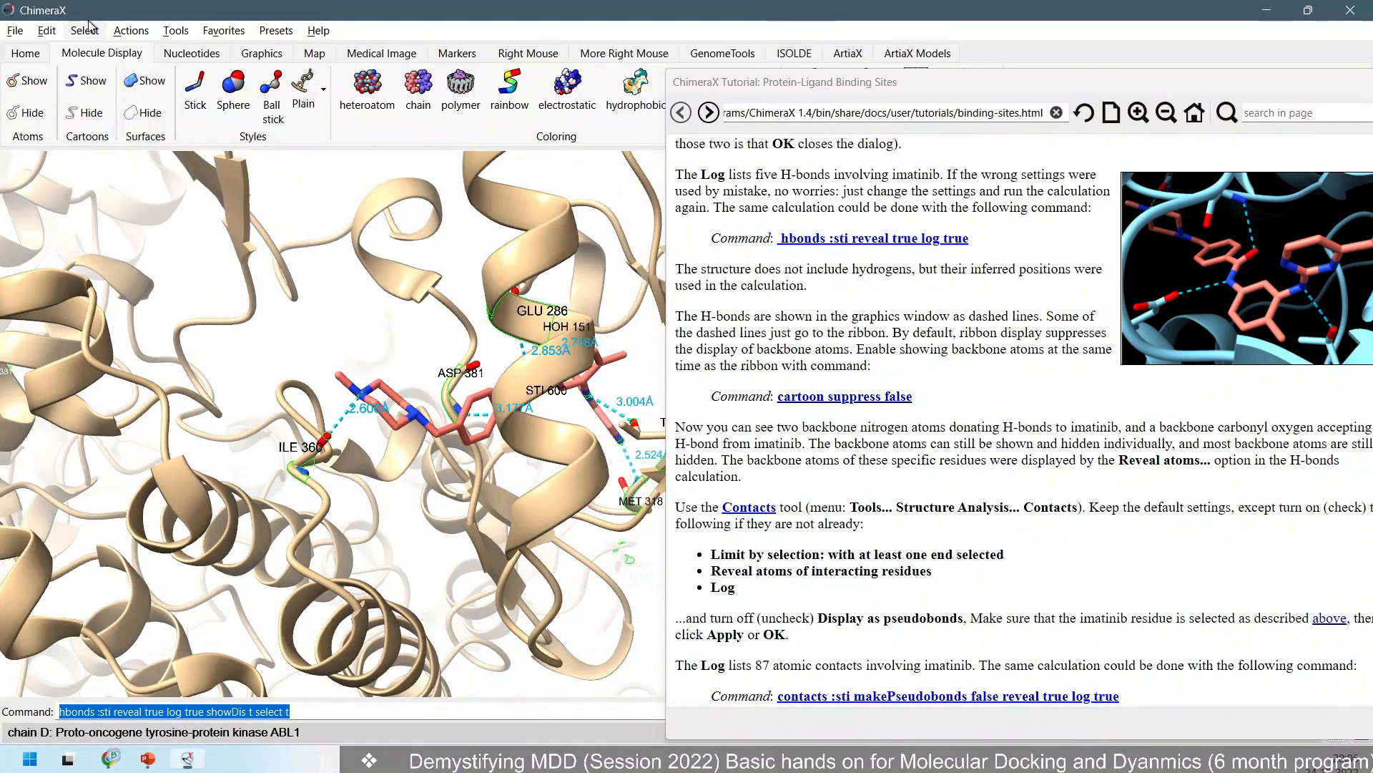
pyautogui.click(114, 32)
pyautogui.moveTo(169, 112)
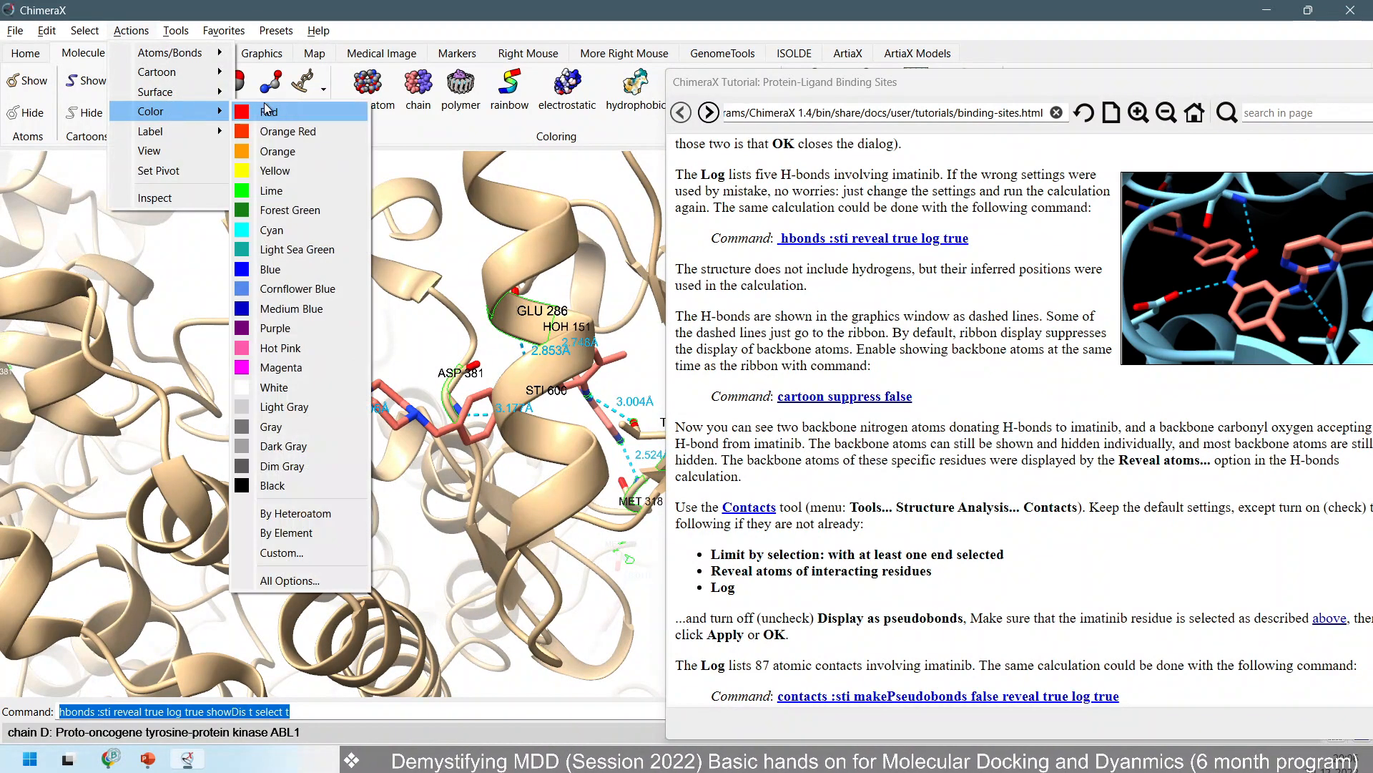
pyautogui.click(291, 111)
# View the red binding-site residues from another angle, and close the open structure with the close command.
pyautogui.scroll(2, 484, 352)
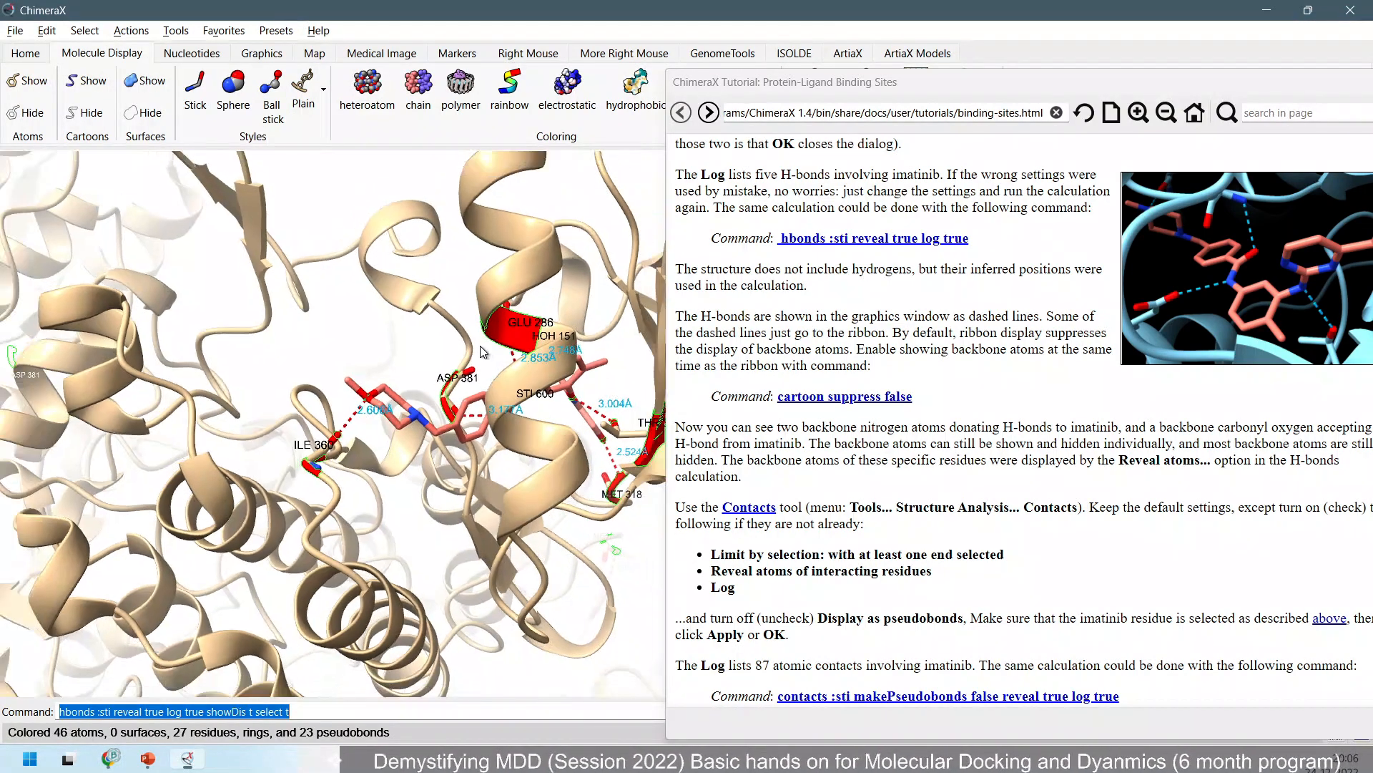
pyautogui.scroll(-3, 483, 352)
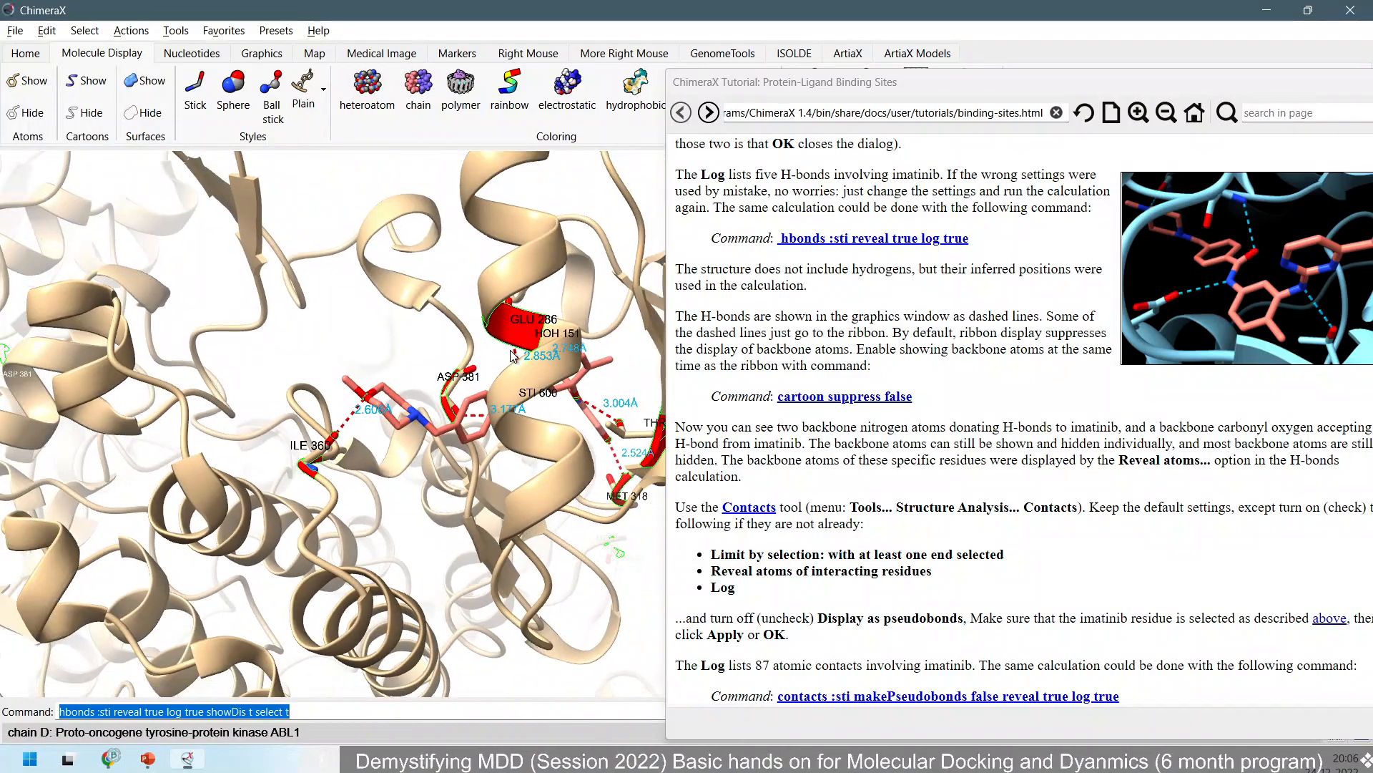
pyautogui.moveTo(525, 315); pyautogui.dragTo(580, 438)
pyautogui.moveTo(274, 342); pyautogui.dragTo(304, 358)
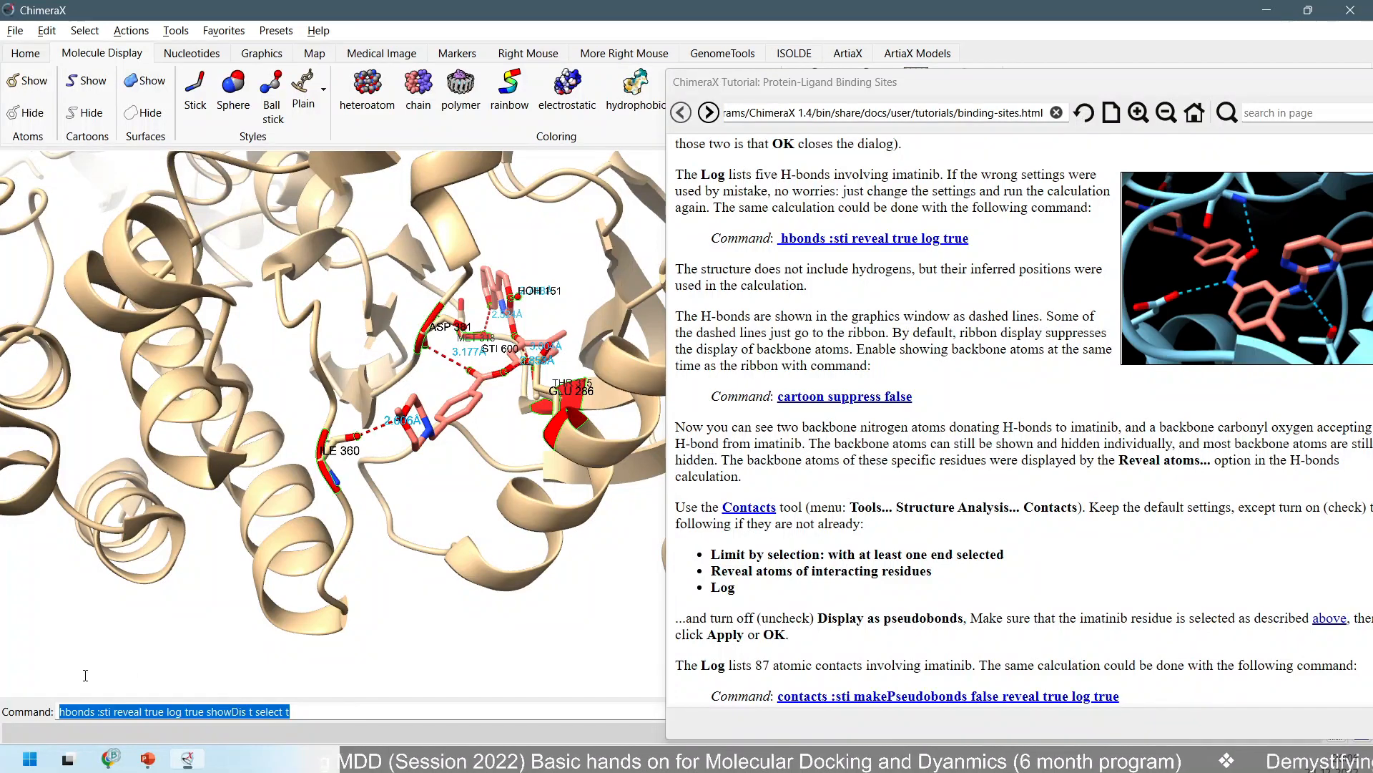
pyautogui.write('close')
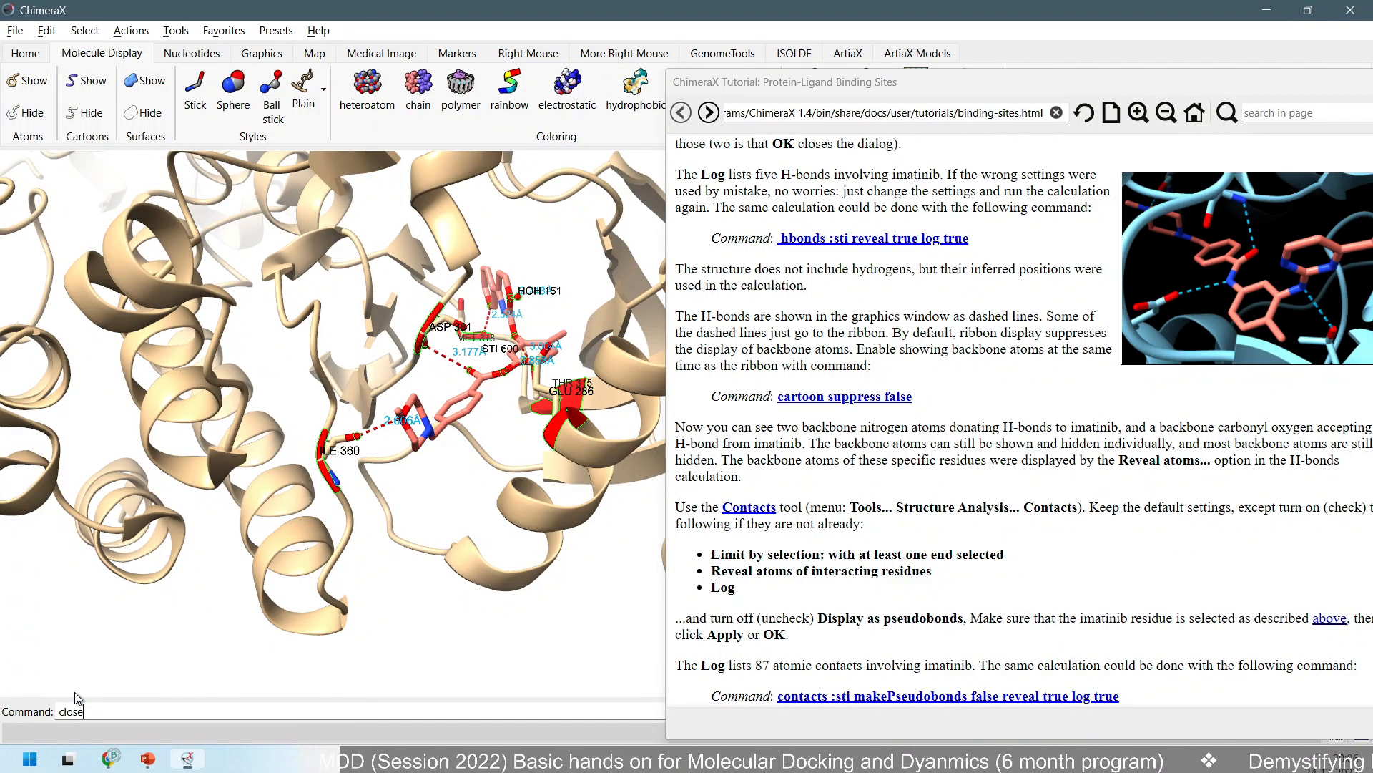
pyautogui.press('Return')
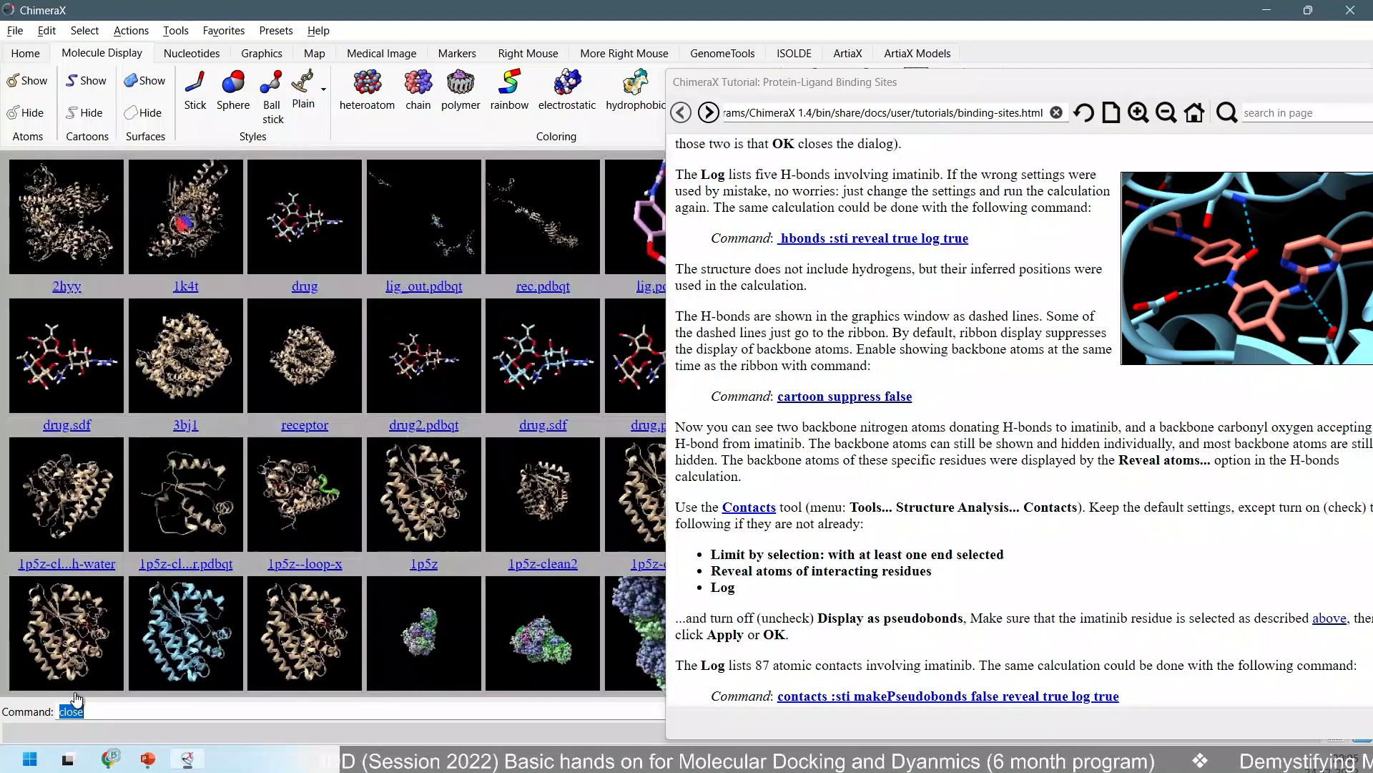
# Reopen the 2hyy structure from the recent files and turn it to a new orientation.
pyautogui.click(66, 228)
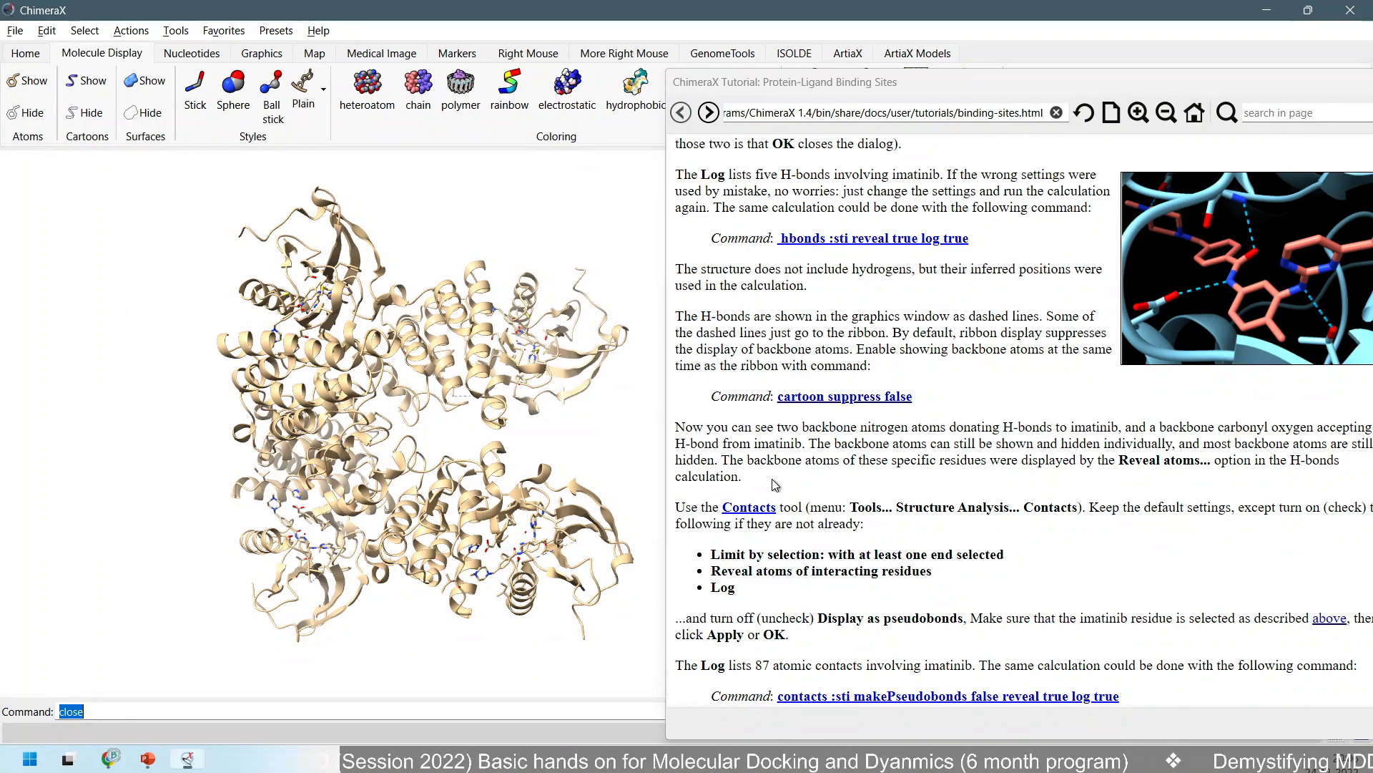
pyautogui.scroll(1, 488, 396)
pyautogui.moveTo(472, 401); pyautogui.dragTo(336, 417)
# Color imatinib's carbon atoms salmon with the tutorial command color :sti & C salmon.
pyautogui.scroll(9, 862, 384)
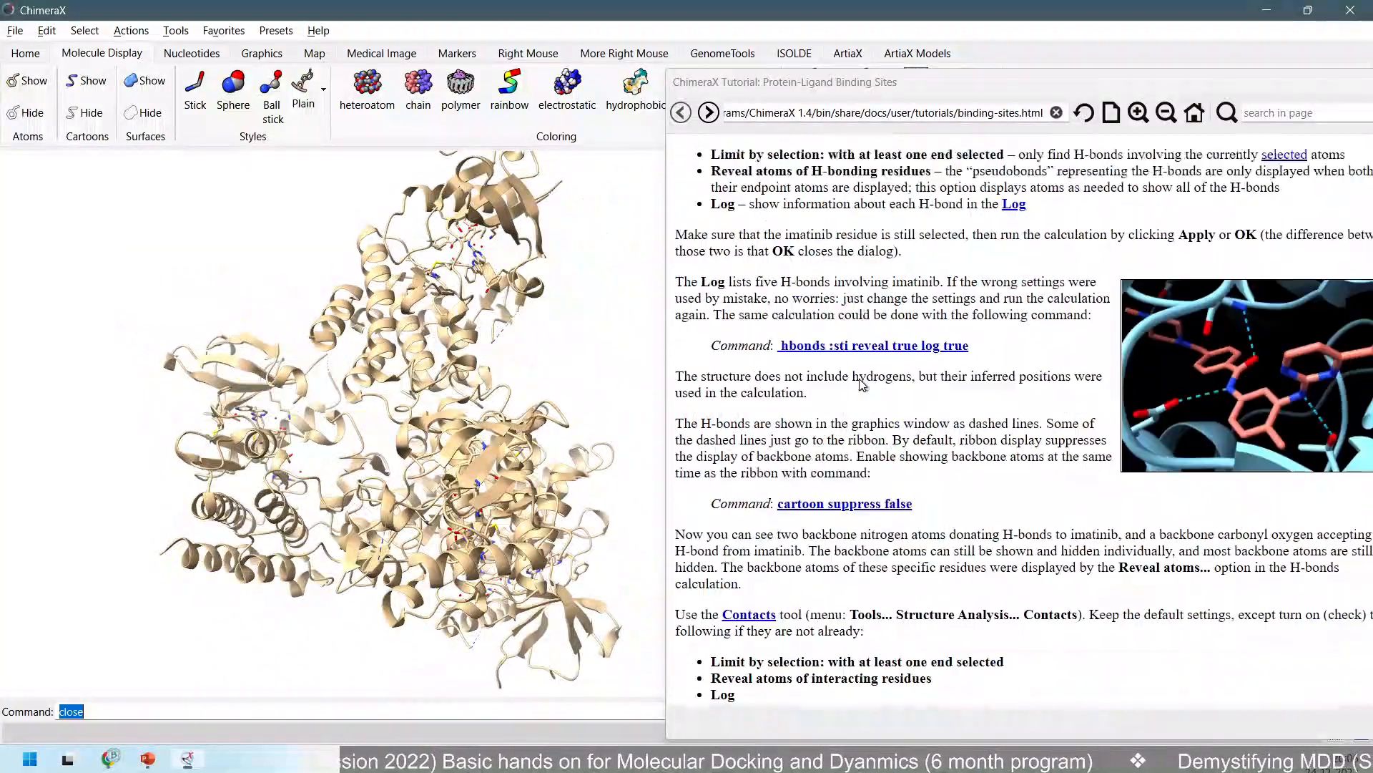
pyautogui.scroll(4, 862, 384)
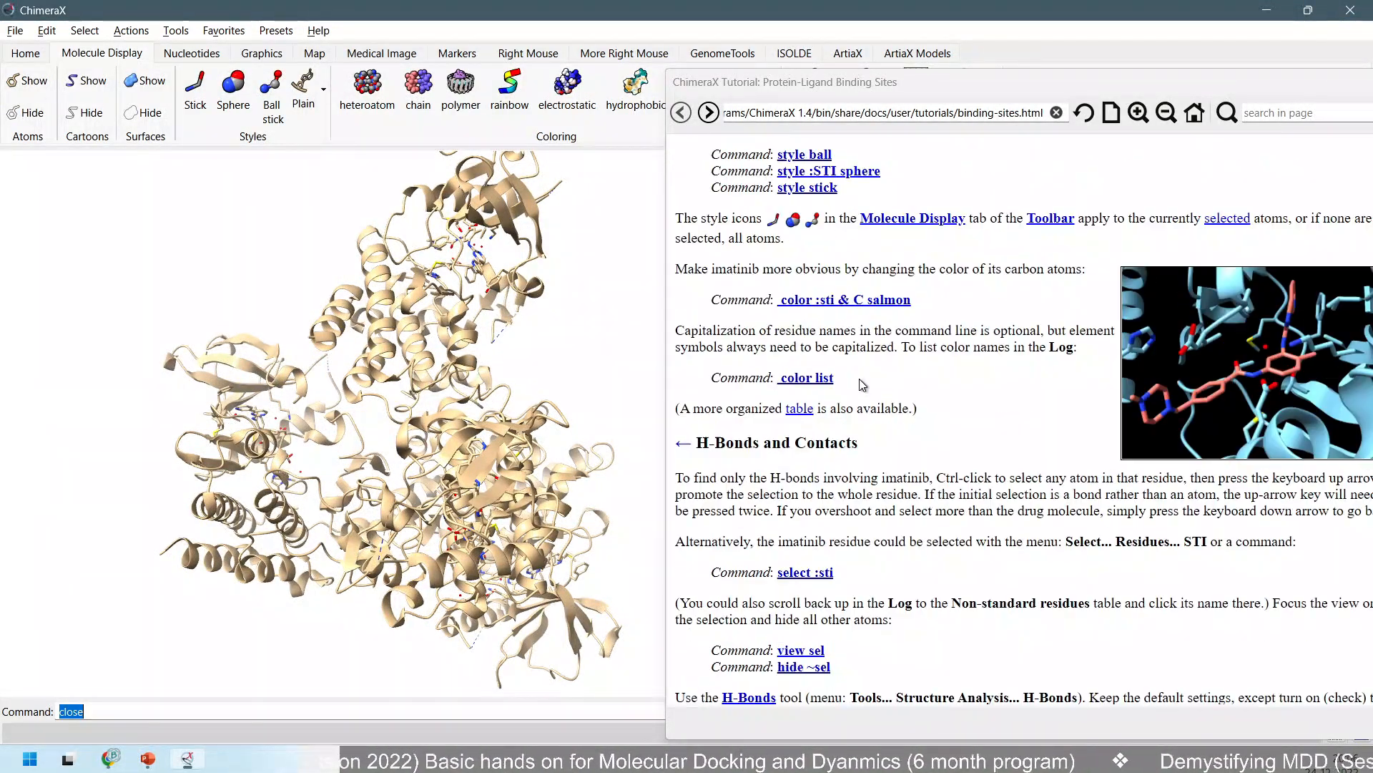
pyautogui.scroll(-2, 862, 394)
pyautogui.scroll(3, 872, 440)
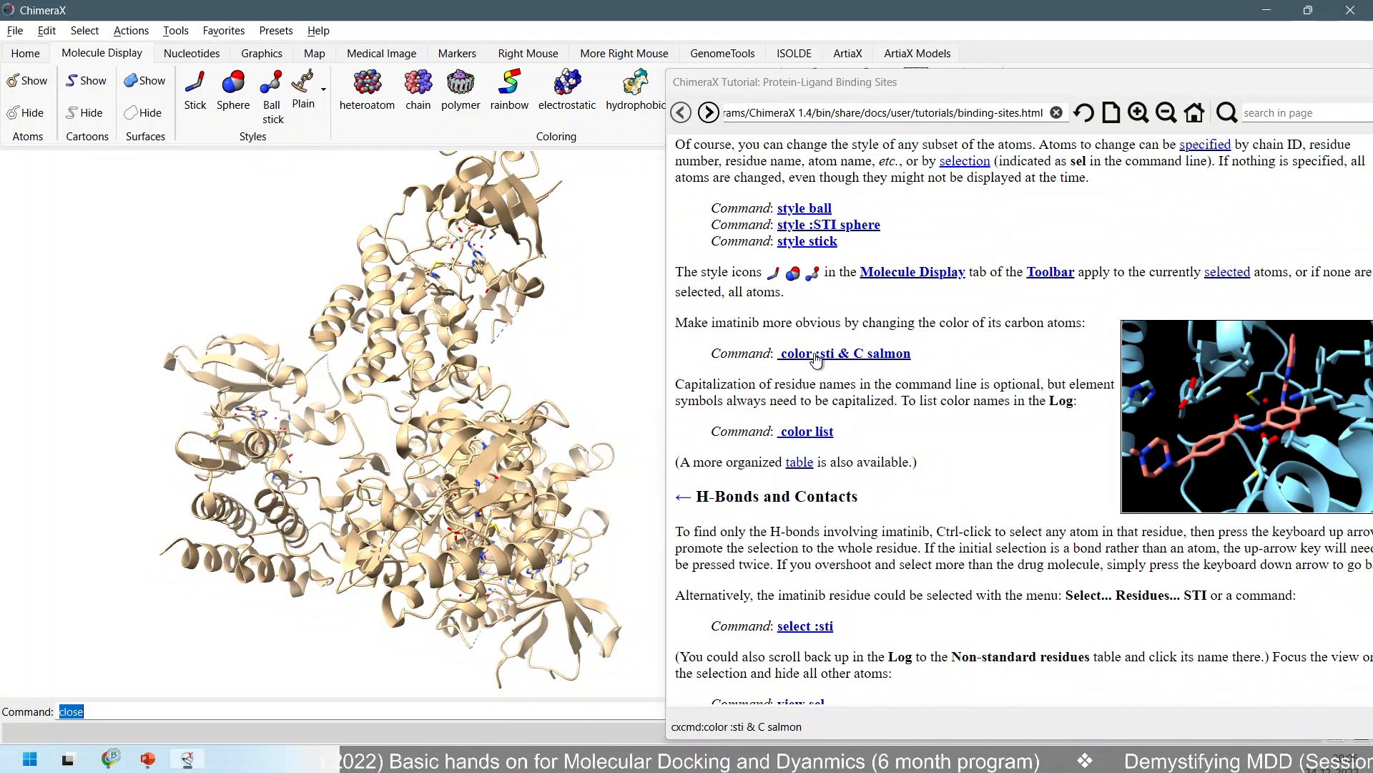
pyautogui.click(816, 360)
pyautogui.scroll(5, 327, 361)
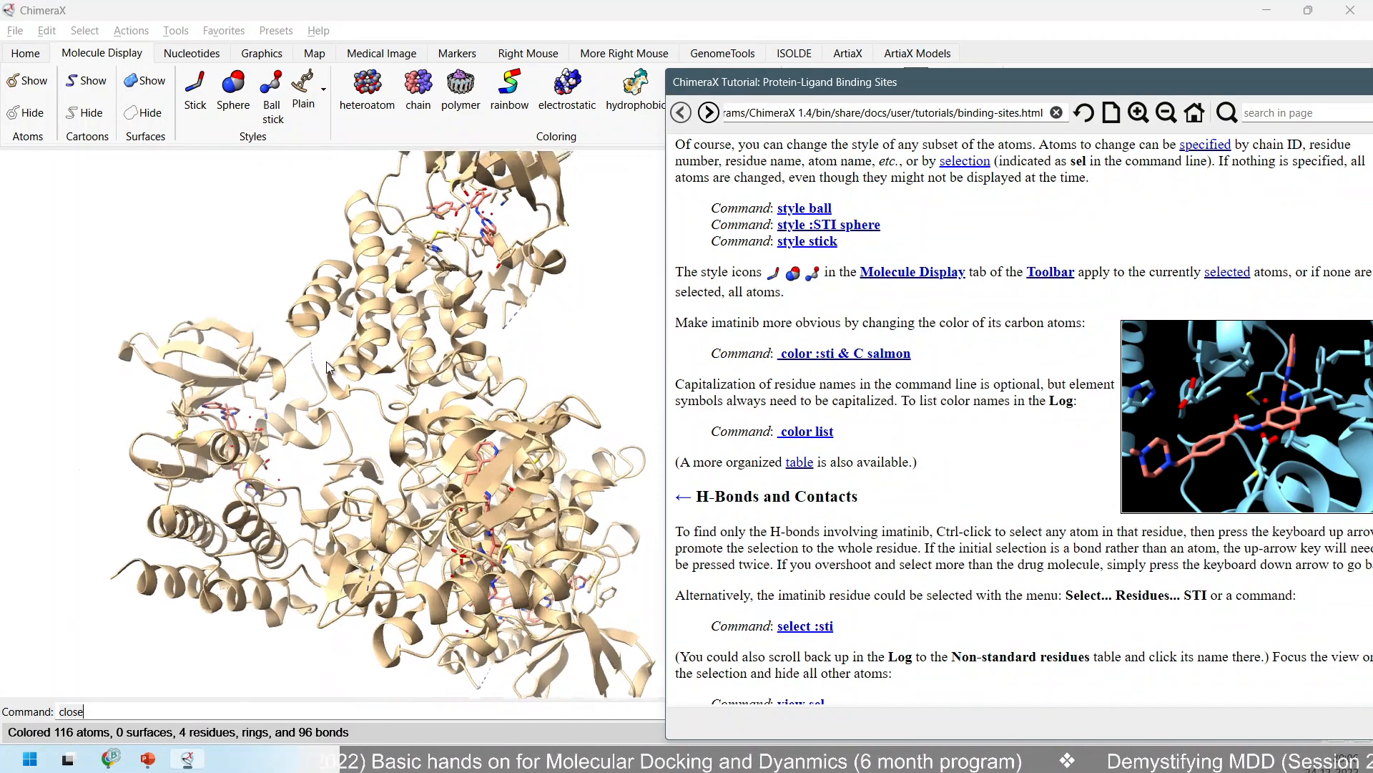
pyautogui.moveTo(456, 246); pyautogui.dragTo(441, 412, button='right')
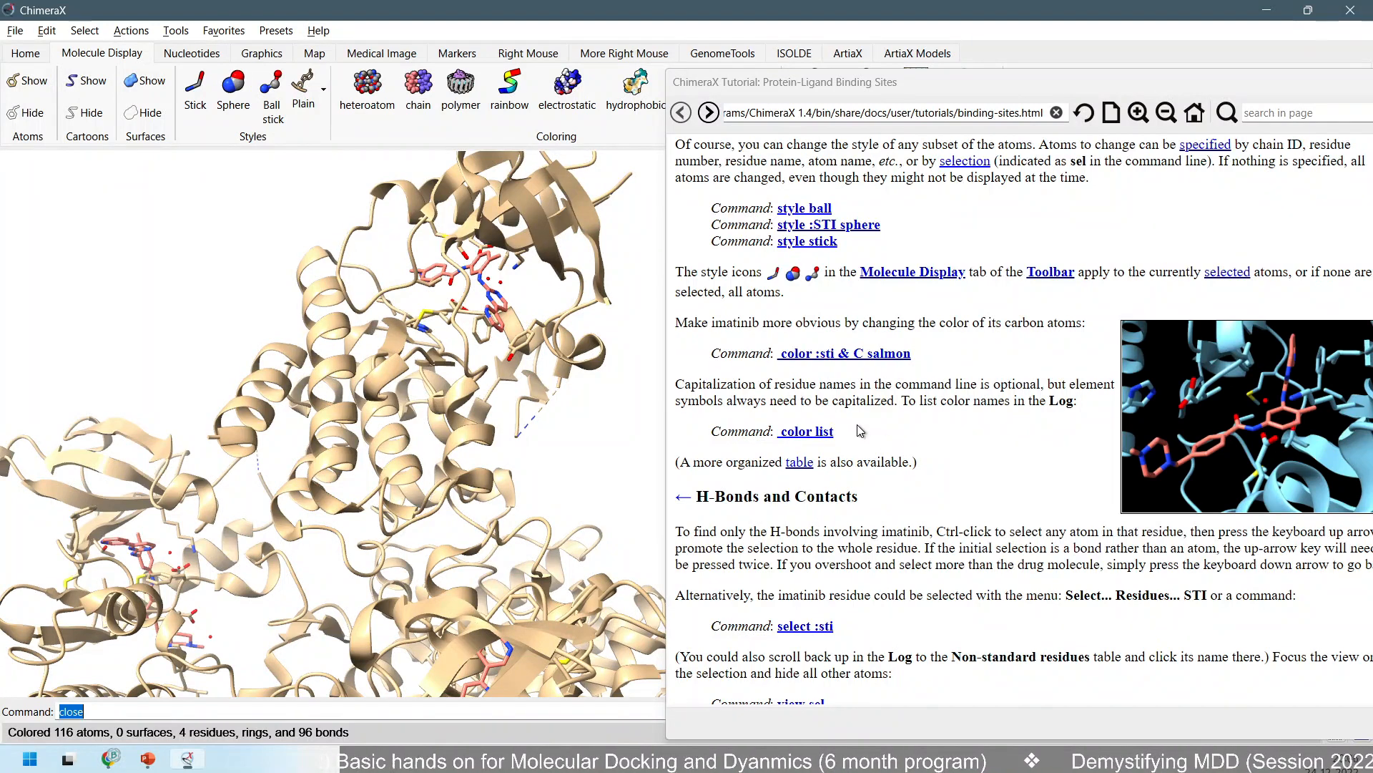
# Select the imatinib residues with select :sti and hide all other atoms with hide ~sel.
pyautogui.scroll(-3, 864, 515)
pyautogui.click(797, 525)
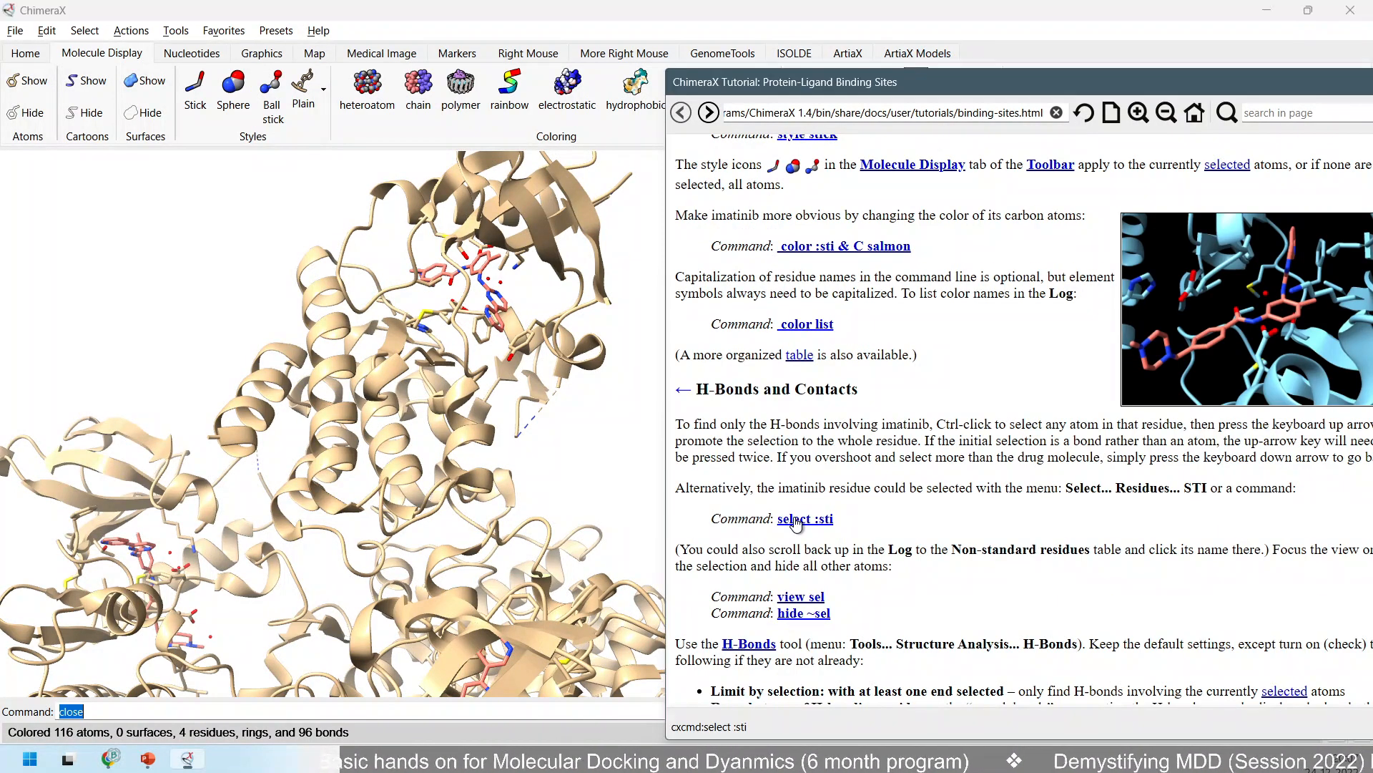
pyautogui.scroll(-3, 937, 543)
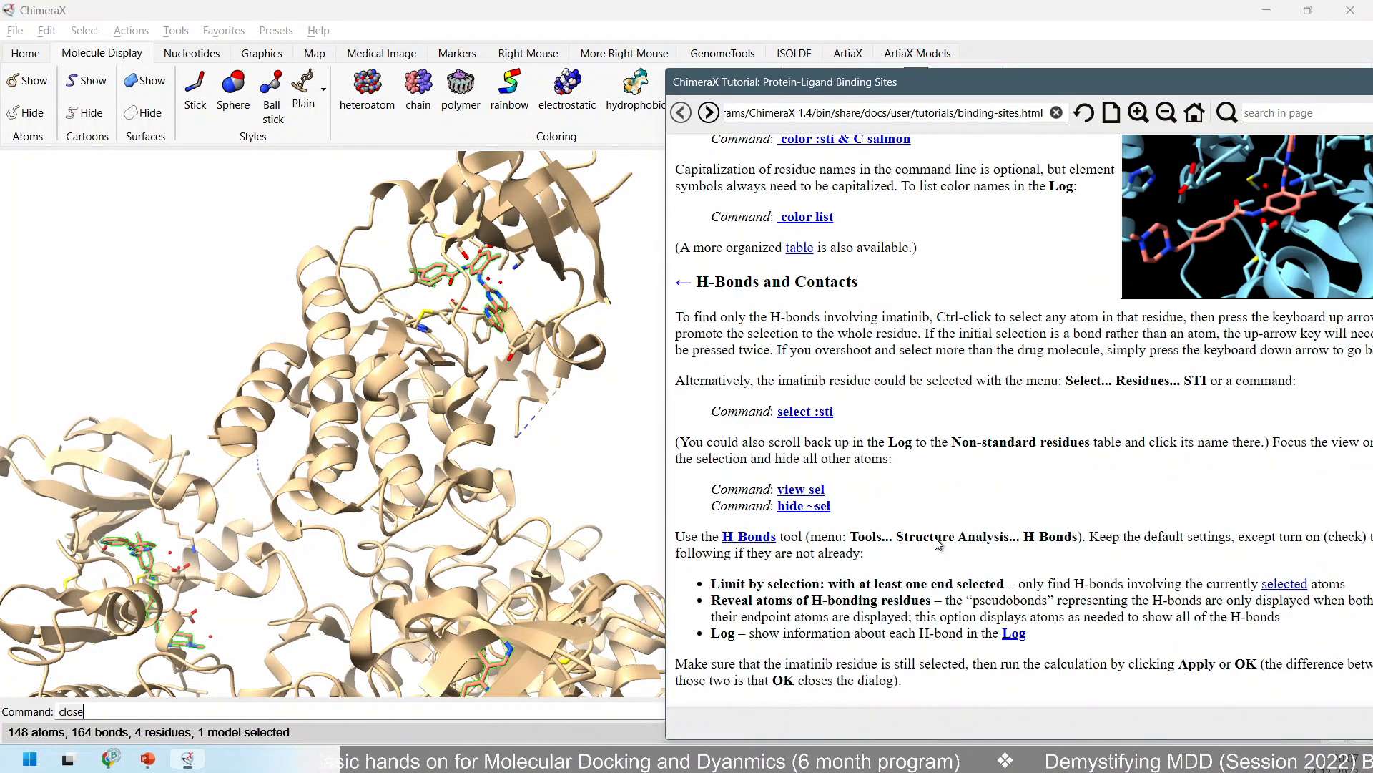
pyautogui.click(817, 509)
pyautogui.scroll(1, 494, 346)
pyautogui.moveTo(490, 299); pyautogui.dragTo(478, 451, button='right')
pyautogui.scroll(4, 510, 396)
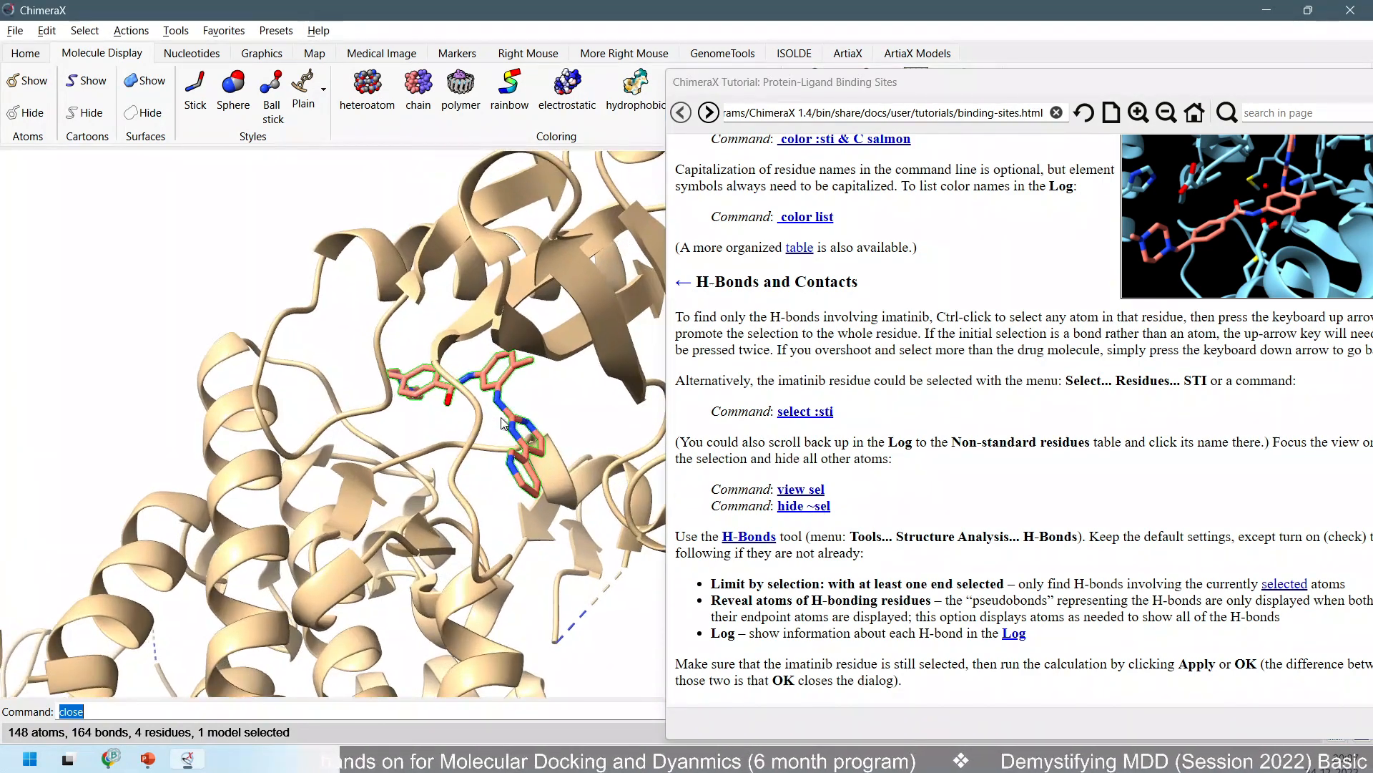
pyautogui.moveTo(519, 401); pyautogui.dragTo(550, 401)
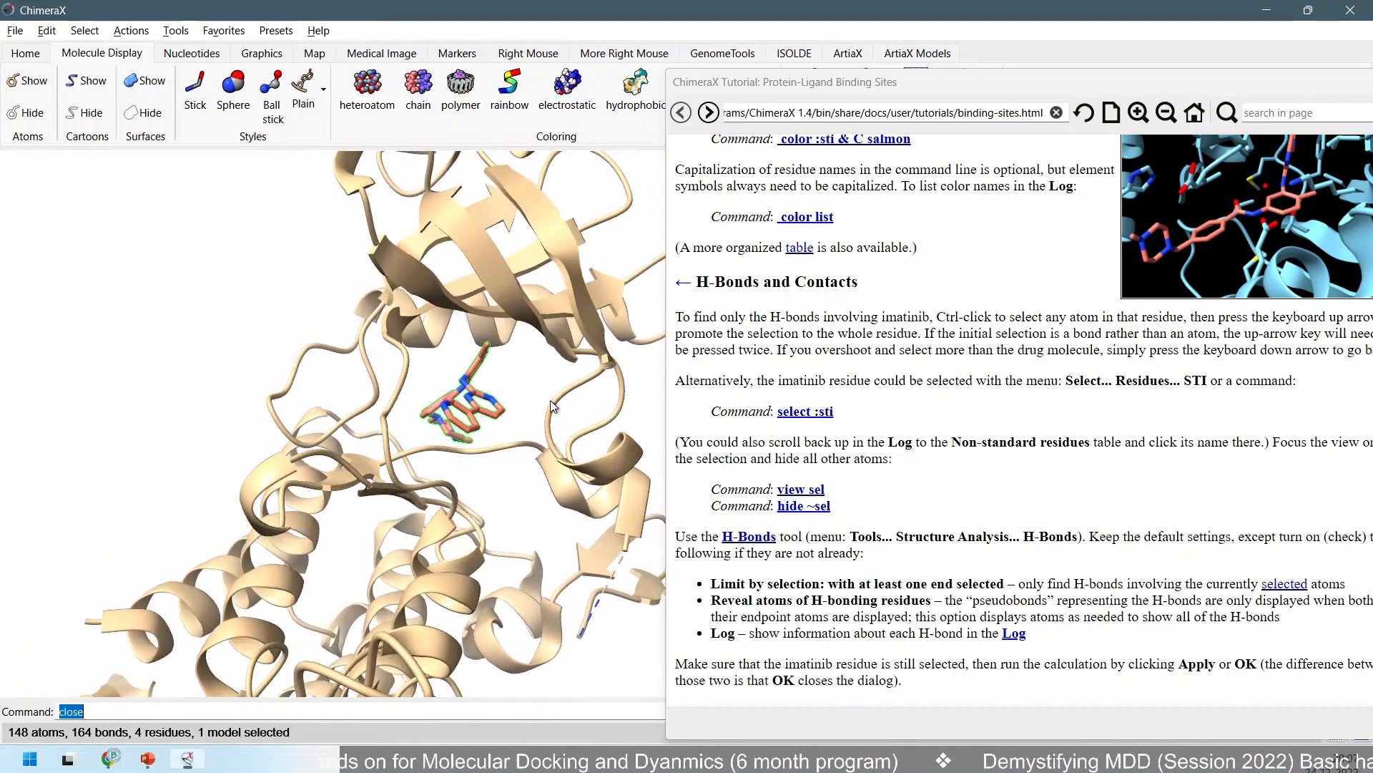
# Find imatinib's atomic contacts without drawing pseudobonds, using contacts :sti makePseudobonds false reveal true log true.
pyautogui.scroll(-7, 854, 515)
pyautogui.scroll(-4, 861, 505)
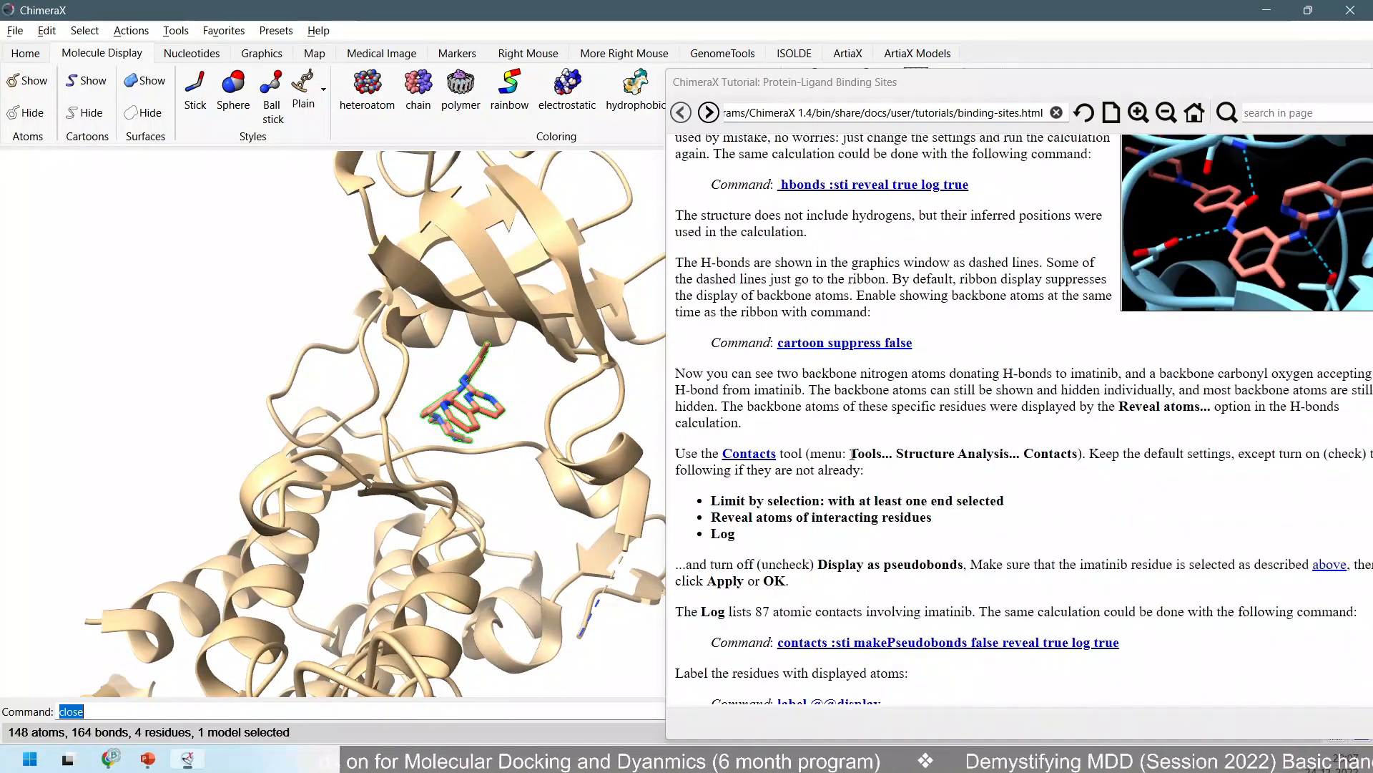
pyautogui.scroll(-3, 853, 452)
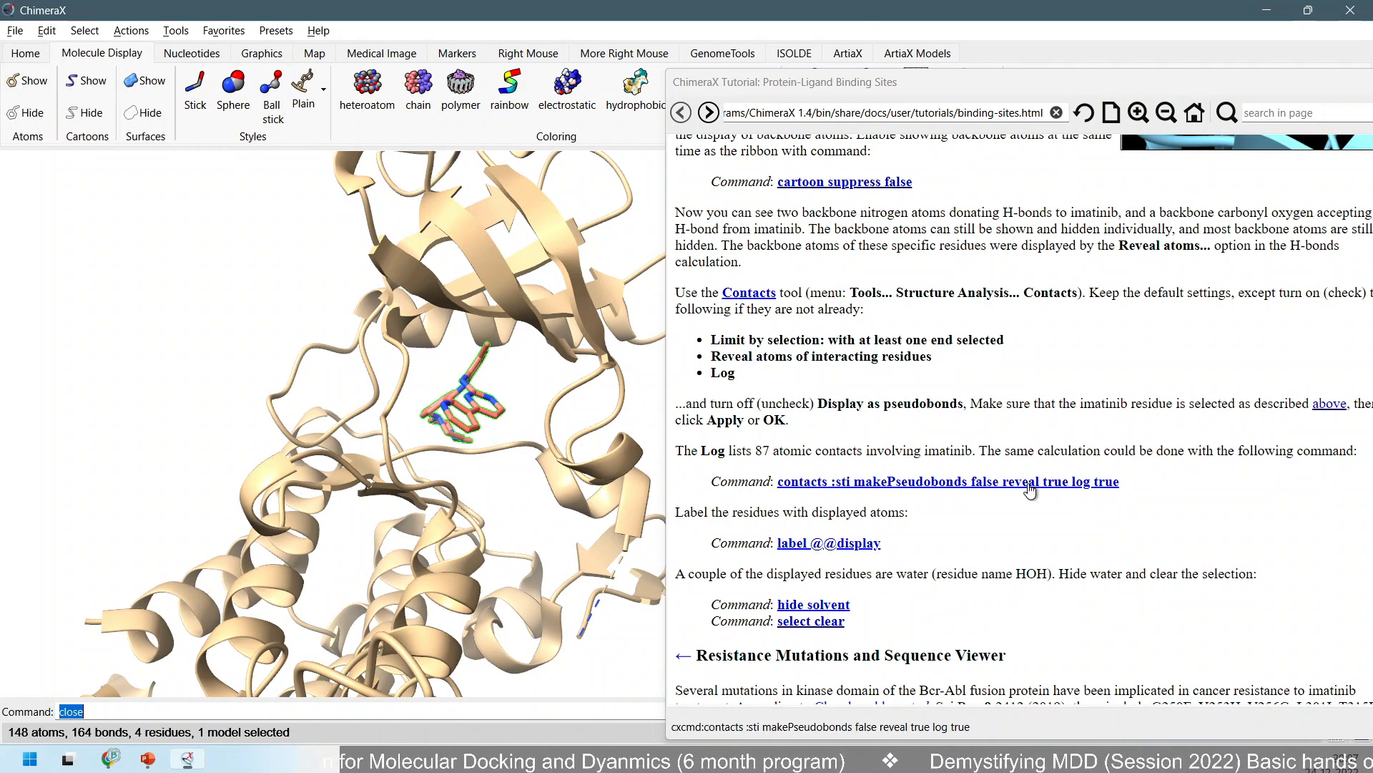
pyautogui.moveTo(1134, 489); pyautogui.dragTo(775, 485)
pyautogui.hotkey('ctrl', 'c')
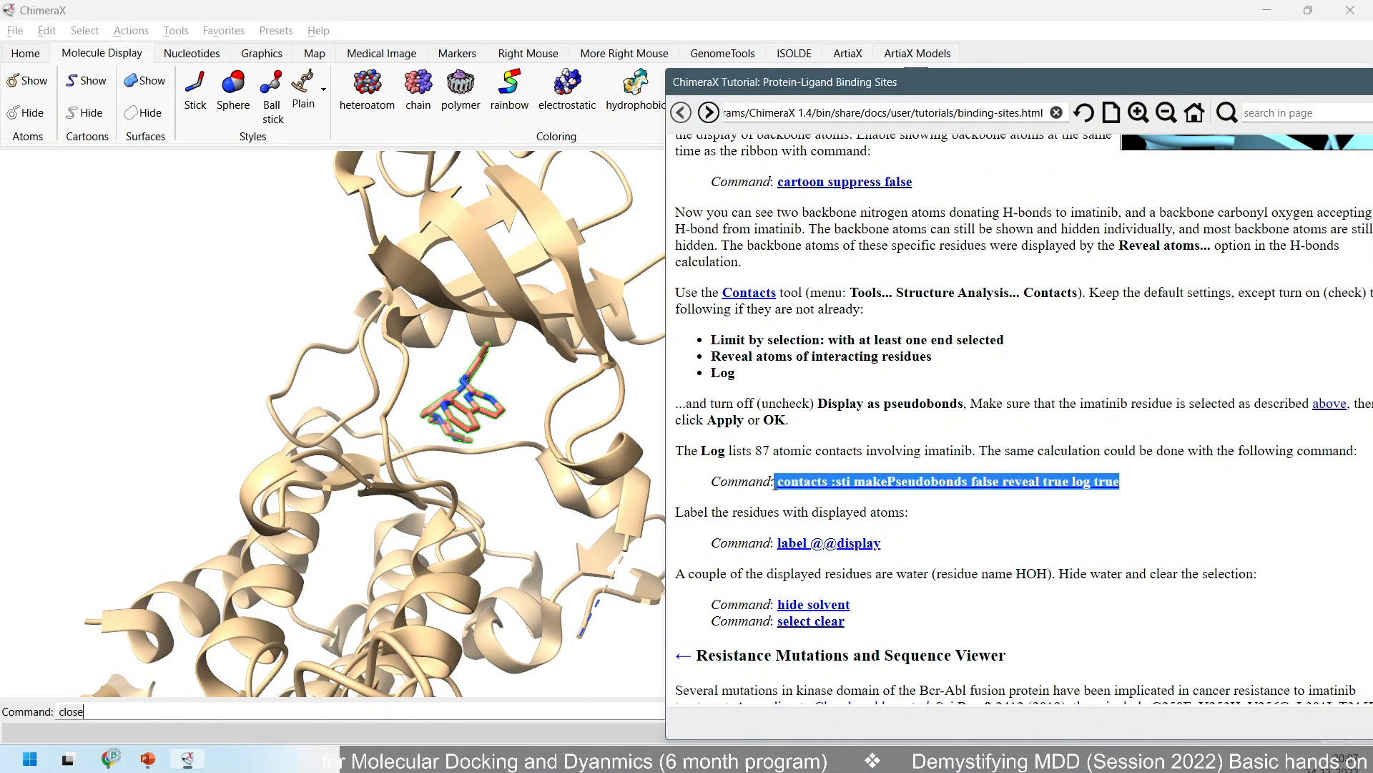
pyautogui.click(823, 490)
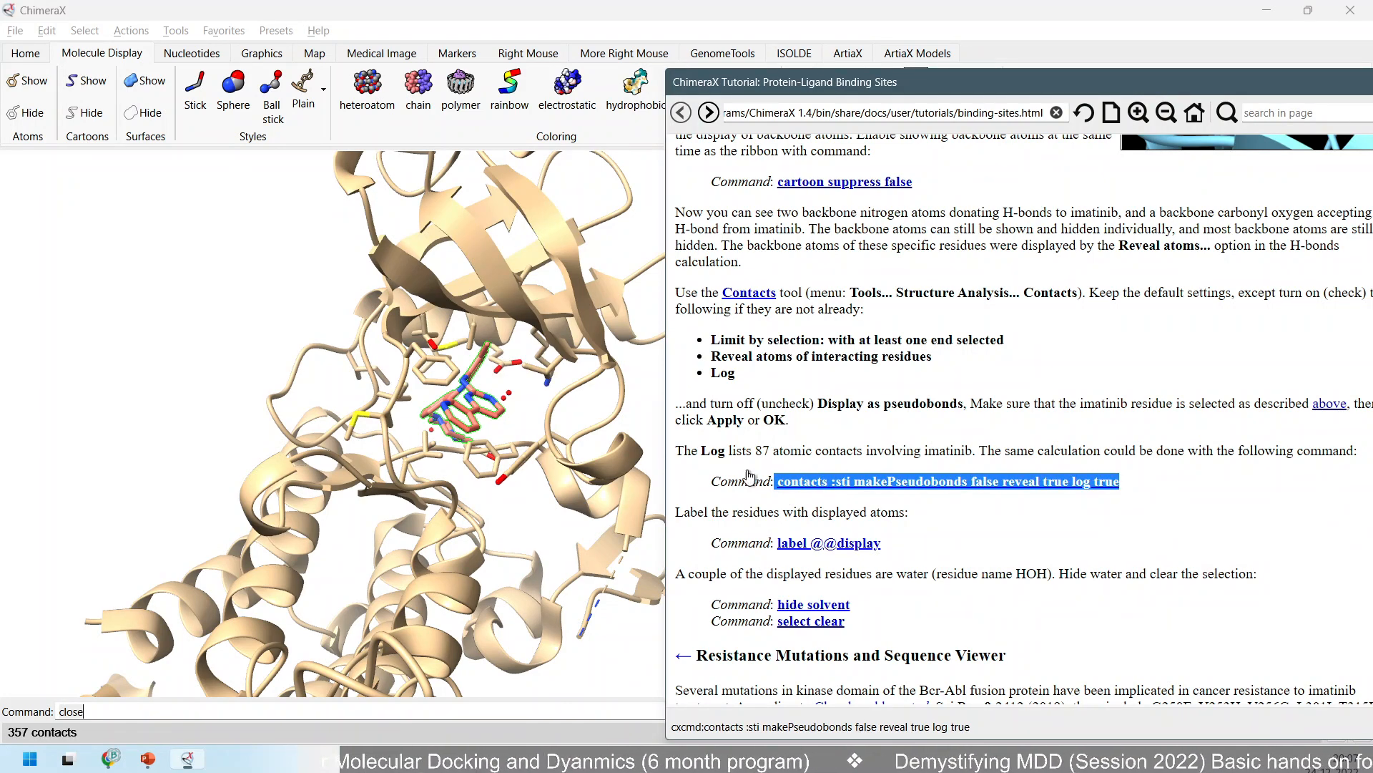
pyautogui.scroll(2, 477, 405)
pyautogui.scroll(3, 478, 405)
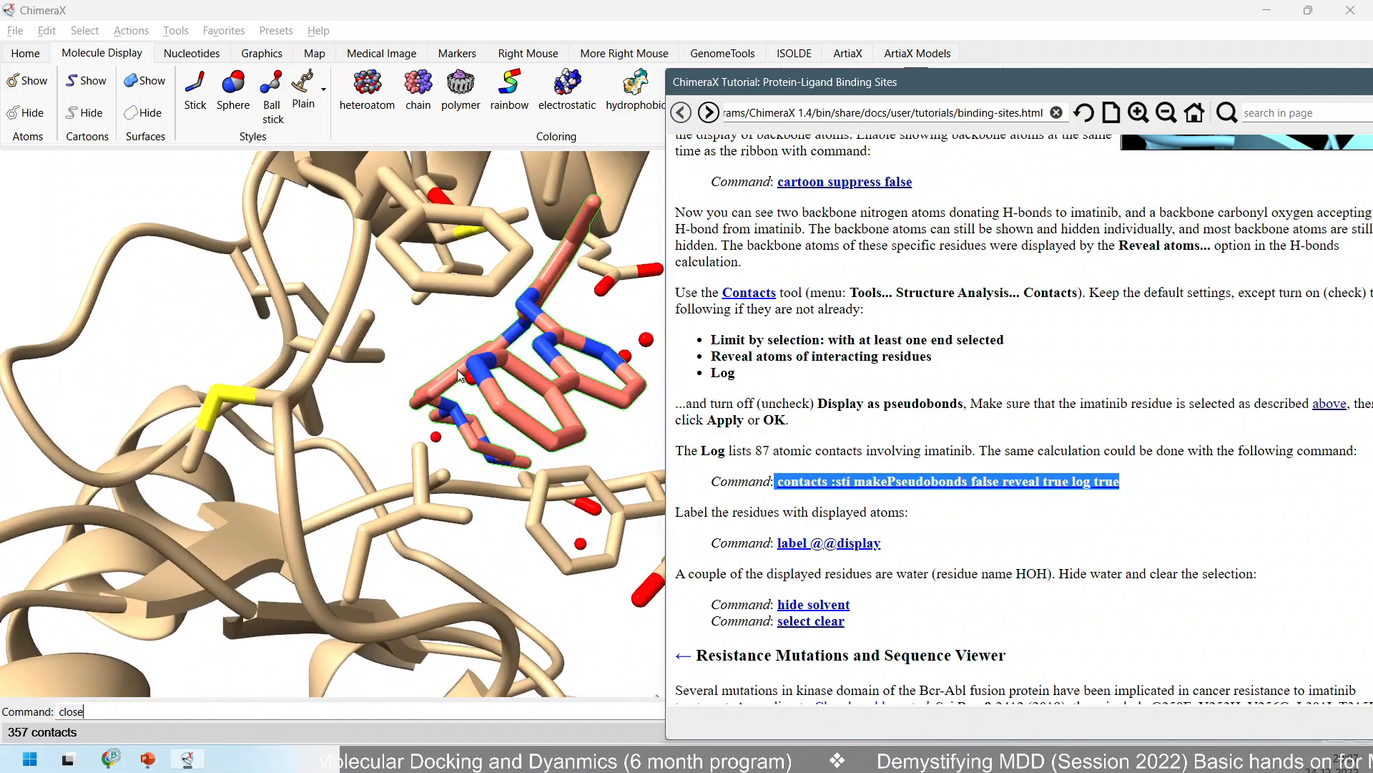
pyautogui.scroll(2, 460, 389)
pyautogui.moveTo(460, 388); pyautogui.dragTo(526, 432)
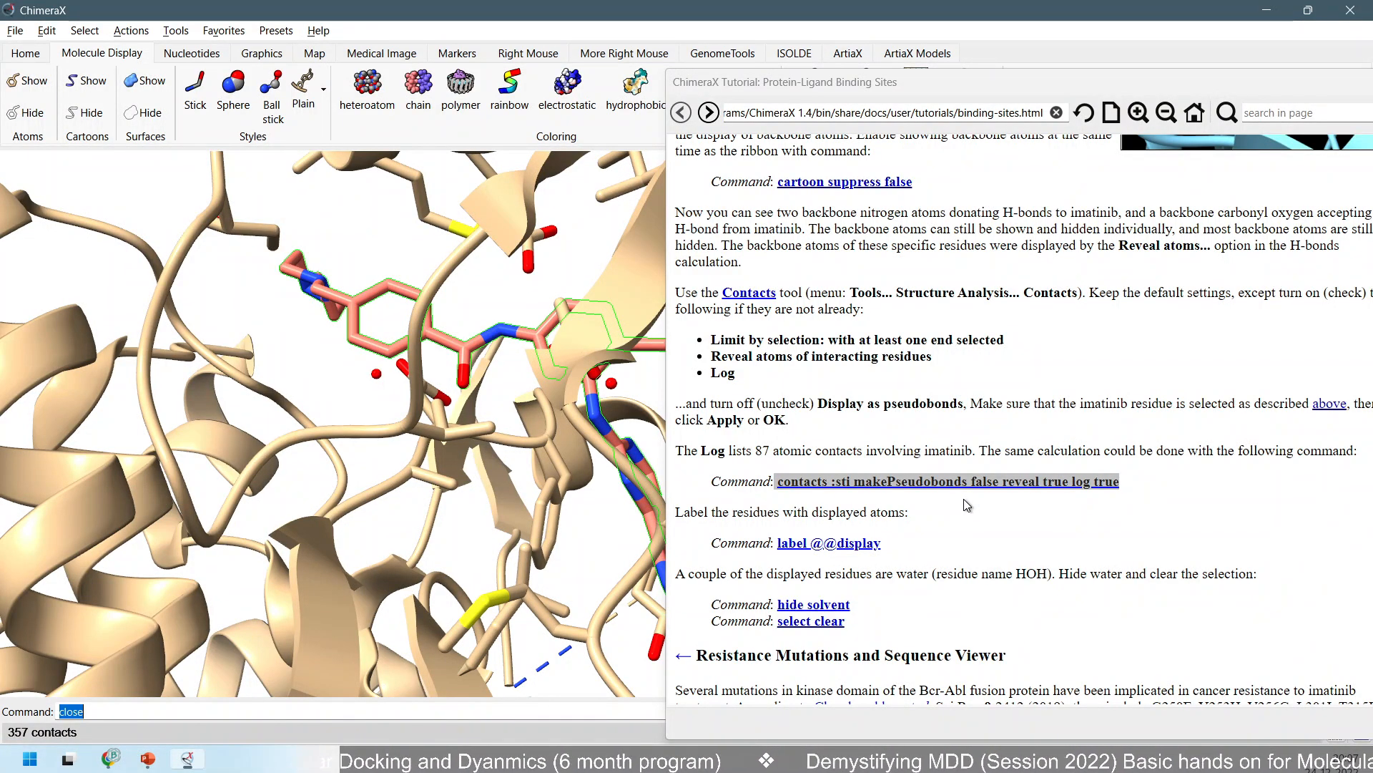
# Rerun the contacts calculation with pseudobonds drawn, using contacts :sti reveal true log true.
pyautogui.click(1138, 488)
pyautogui.moveTo(1113, 484); pyautogui.dragTo(783, 483)
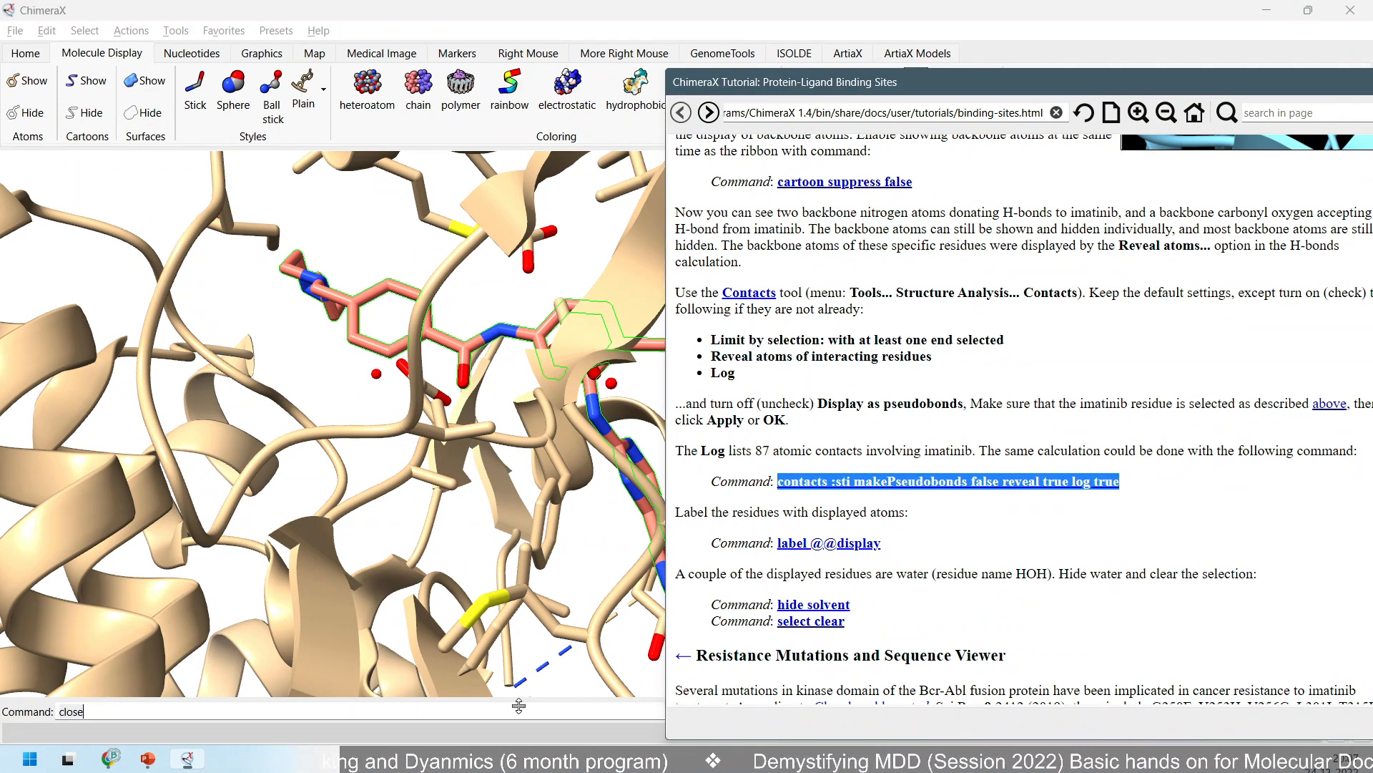
pyautogui.click(270, 713)
pyautogui.hotkey('ctrl', 'a')
pyautogui.hotkey('ctrl', 'v')
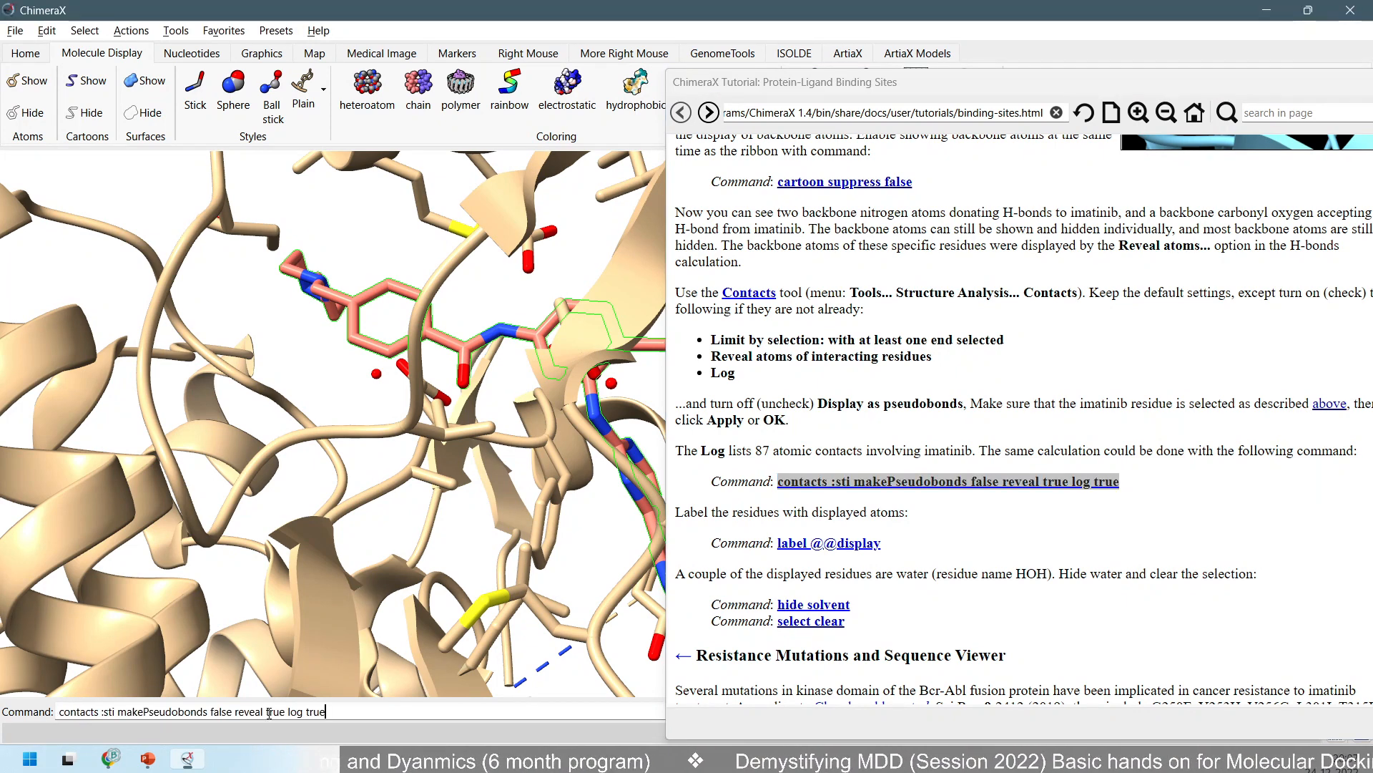
pyautogui.doubleClick(191, 711)
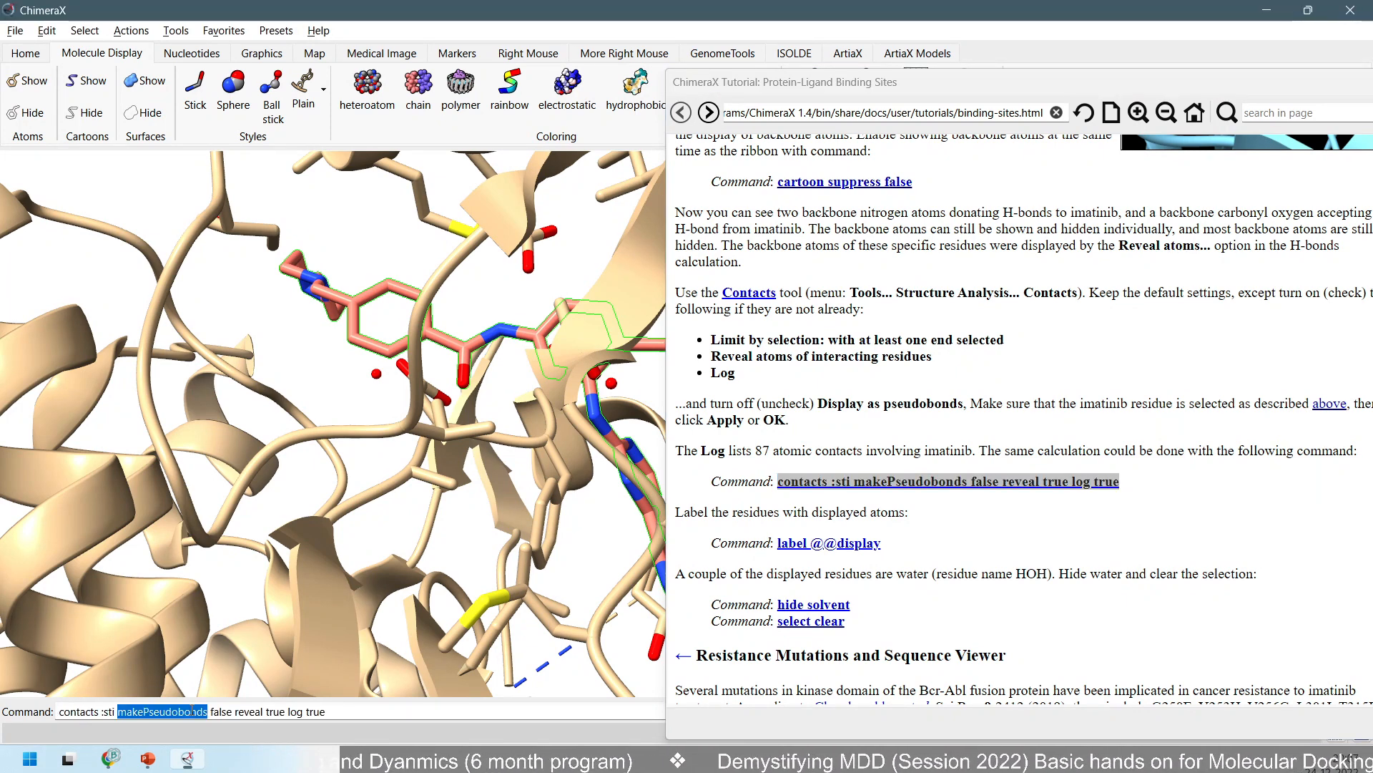
pyautogui.press('BackSpace')
pyautogui.press('Delete')
pyautogui.press('Delete')
pyautogui.press('Delete')
pyautogui.press('Delete')
pyautogui.press('Delete')
pyautogui.press('Delete')
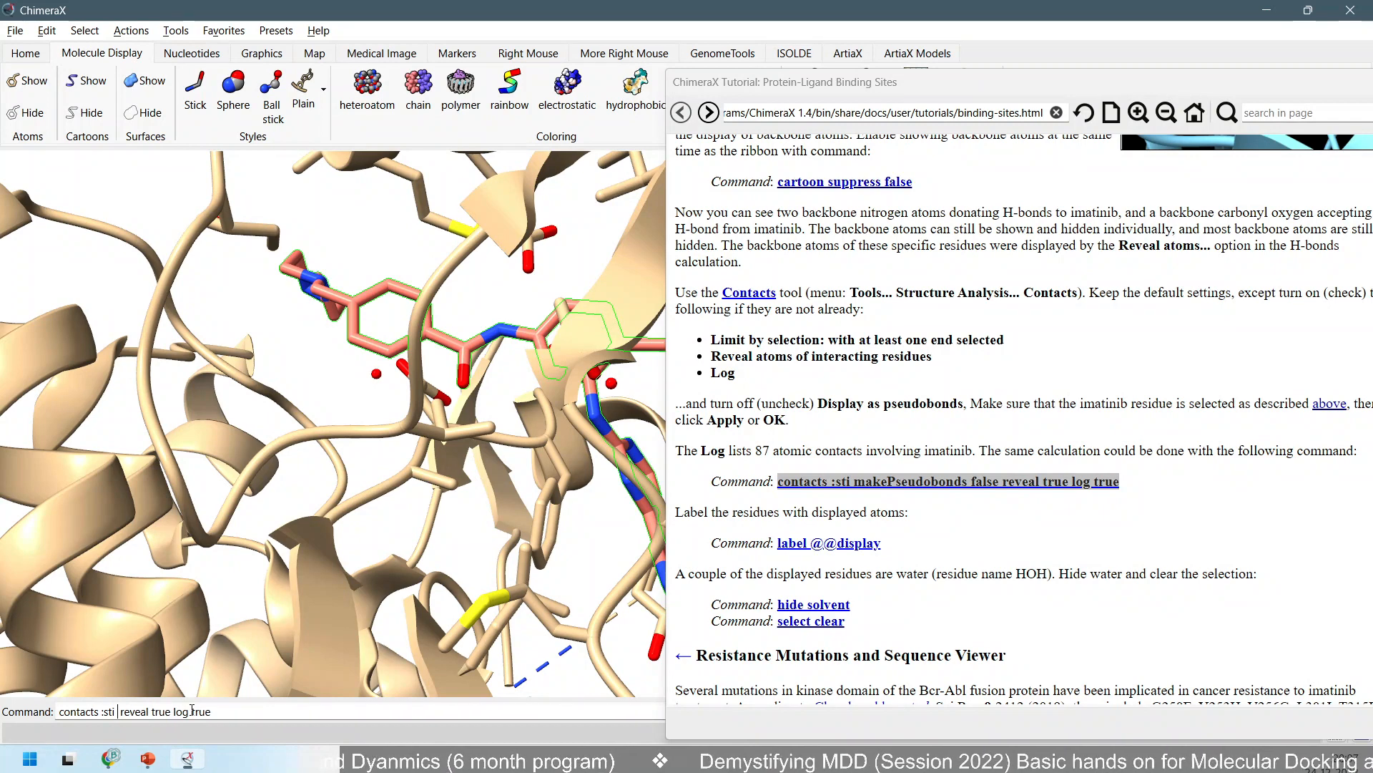
pyautogui.press('Return')
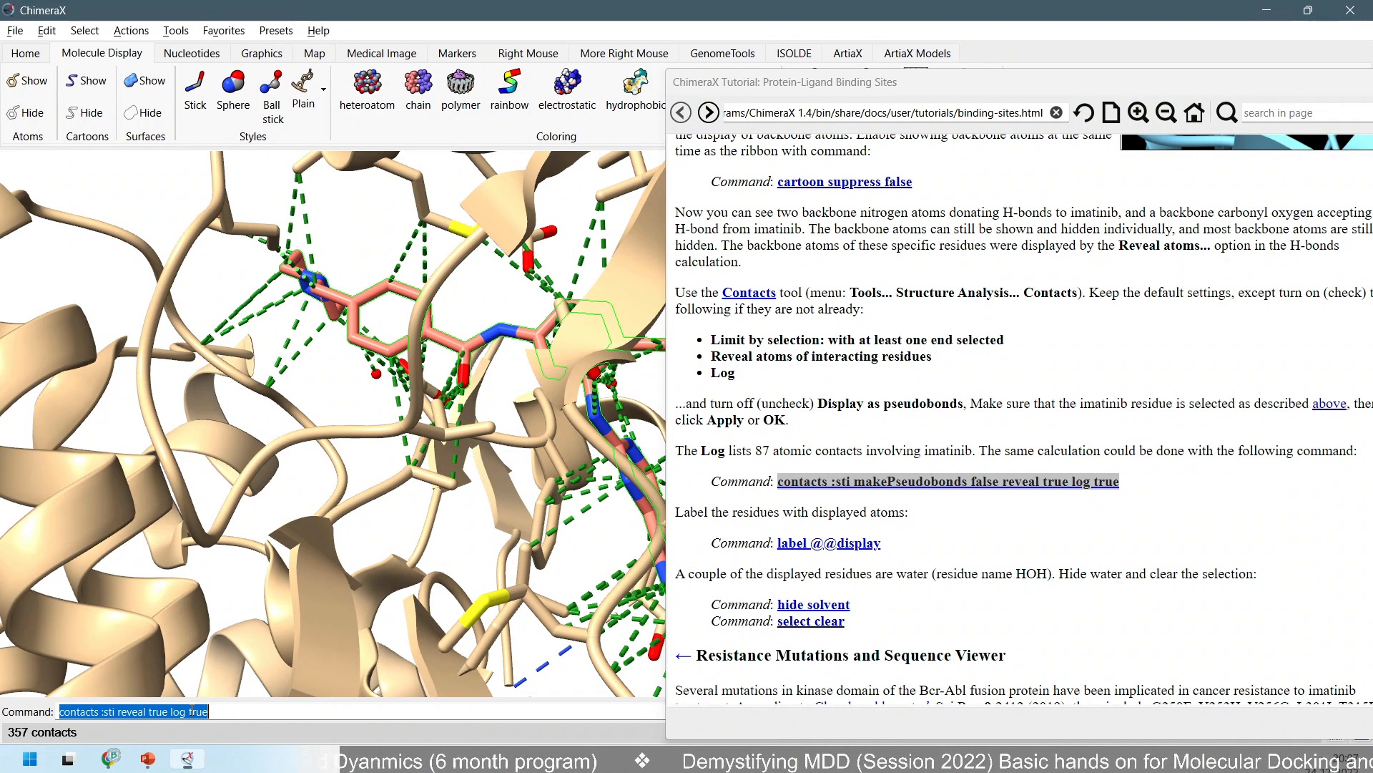
# Examine the dashed contact lines between imatinib and the surrounding binding-site residues from several angles.
pyautogui.scroll(-5, 383, 316)
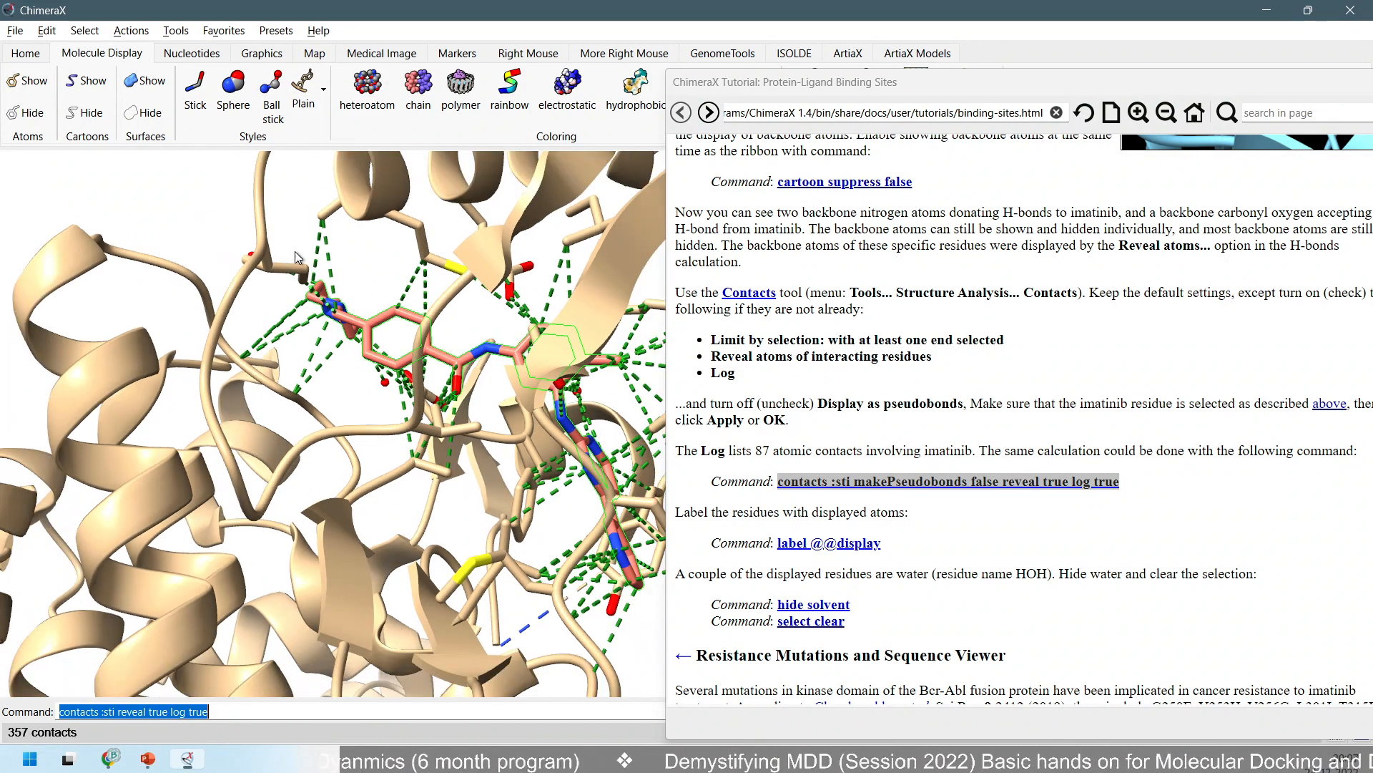
pyautogui.moveTo(406, 309); pyautogui.dragTo(513, 392)
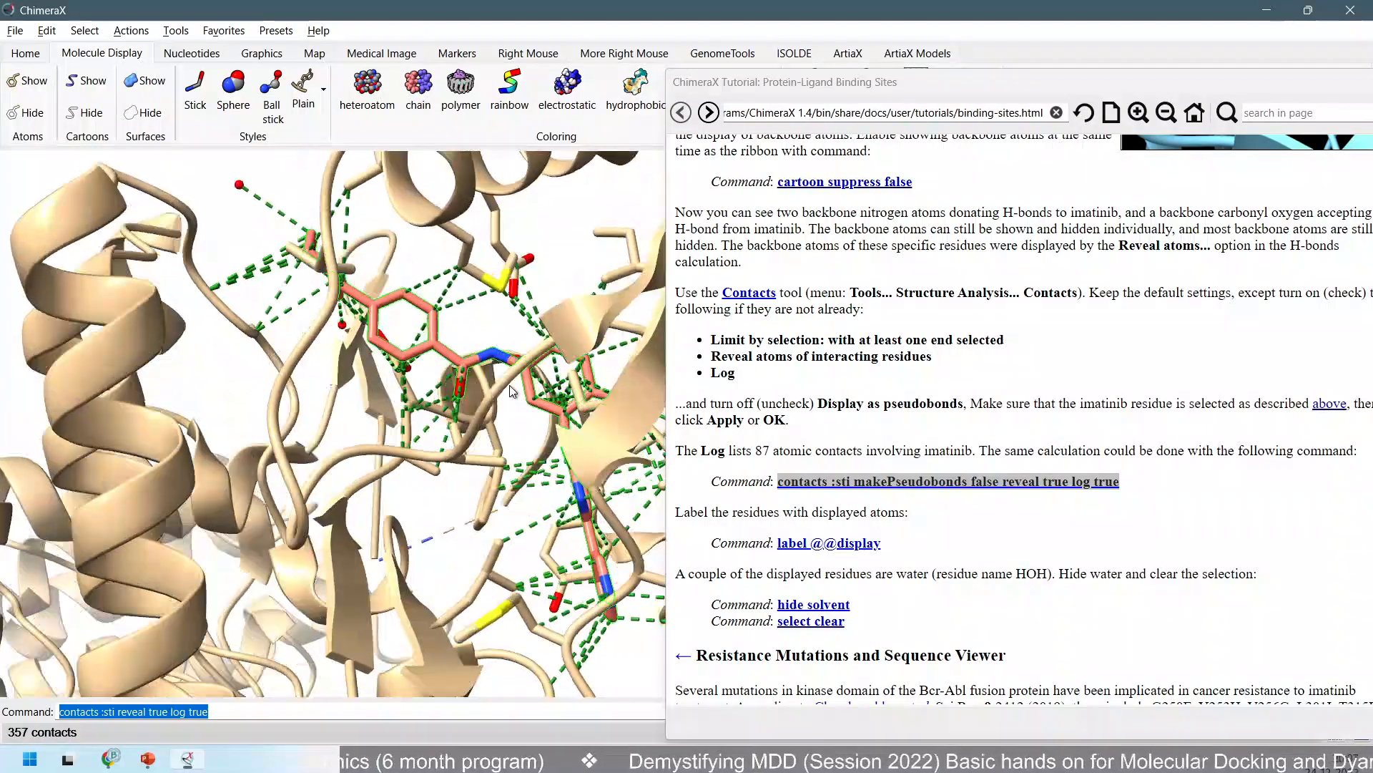
pyautogui.moveTo(356, 313); pyautogui.dragTo(438, 382)
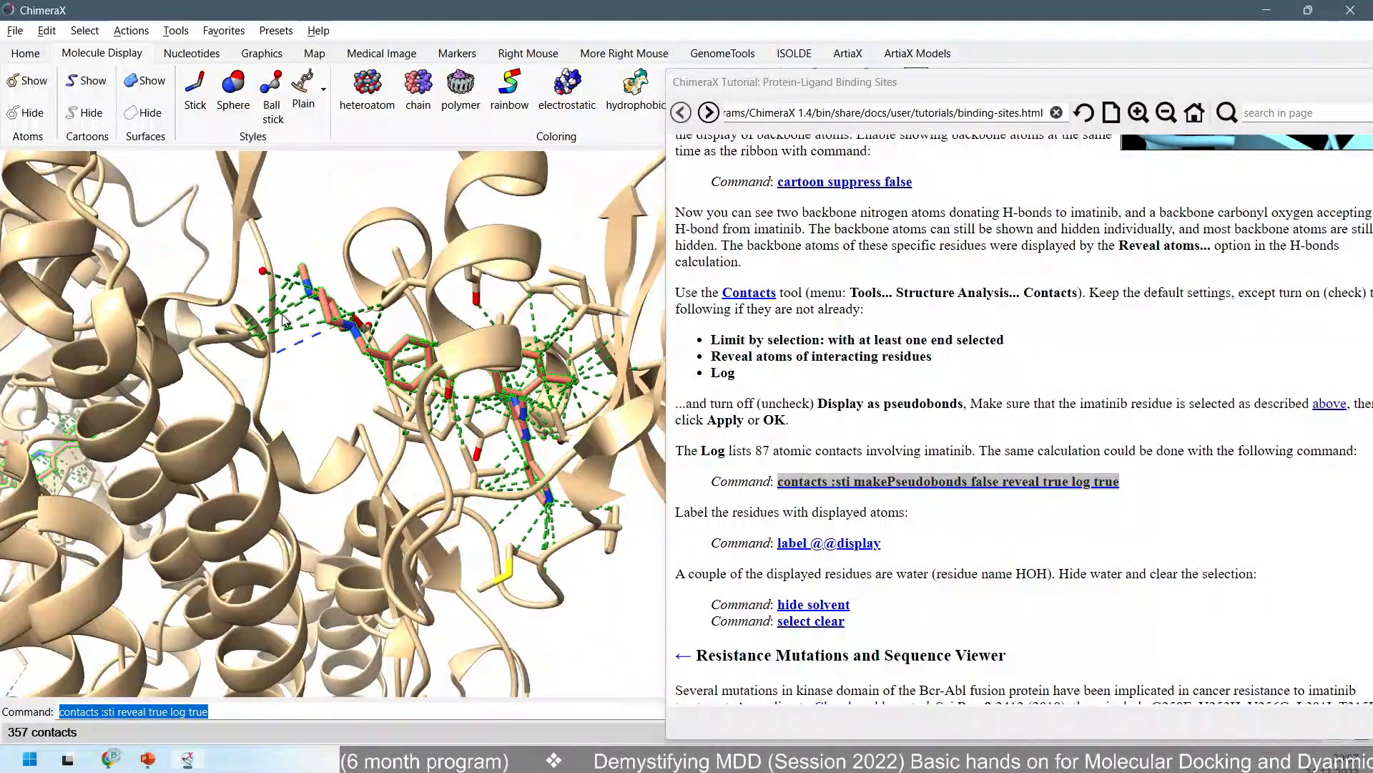
pyautogui.scroll(2, 284, 316)
pyautogui.scroll(2, 285, 319)
pyautogui.scroll(3, 279, 301)
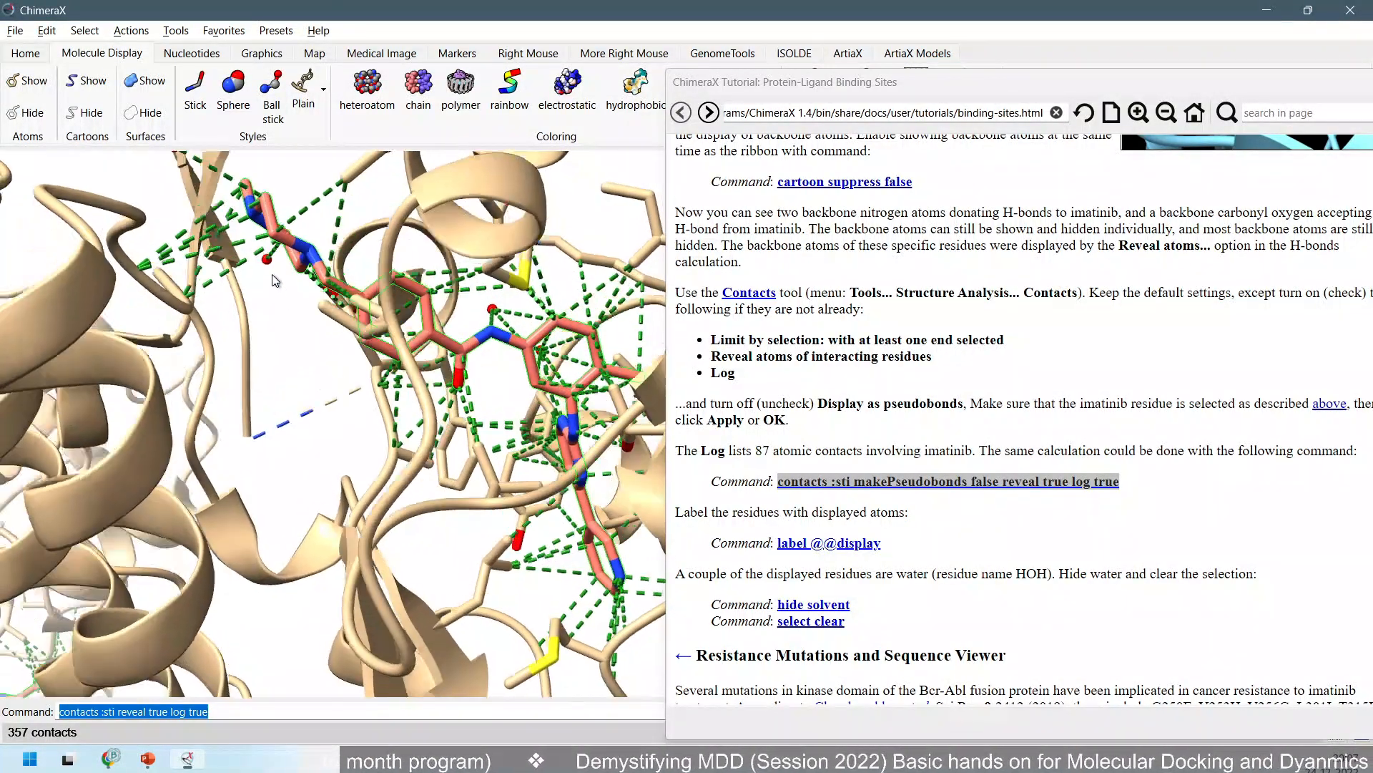
pyautogui.scroll(-1, 275, 282)
pyautogui.scroll(-1, 279, 290)
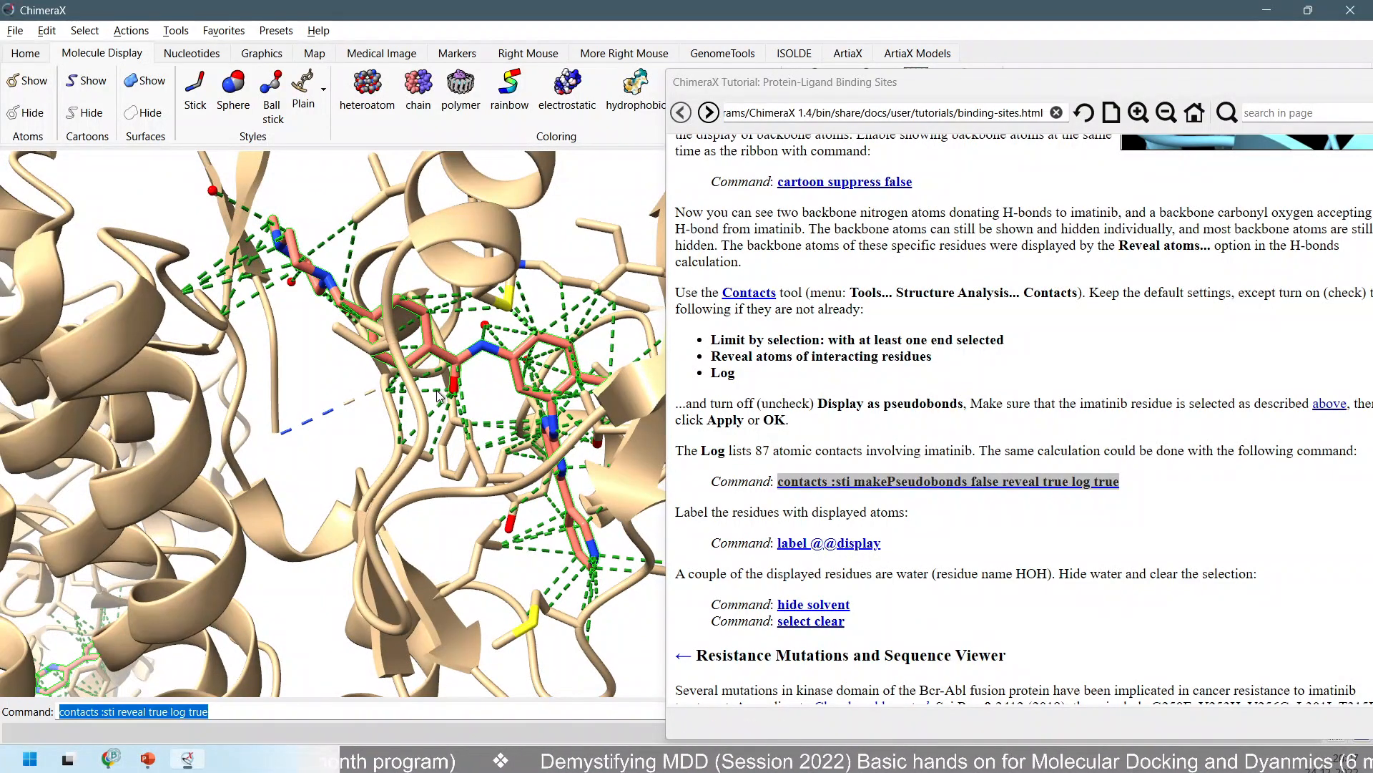
pyautogui.scroll(-2, 443, 429)
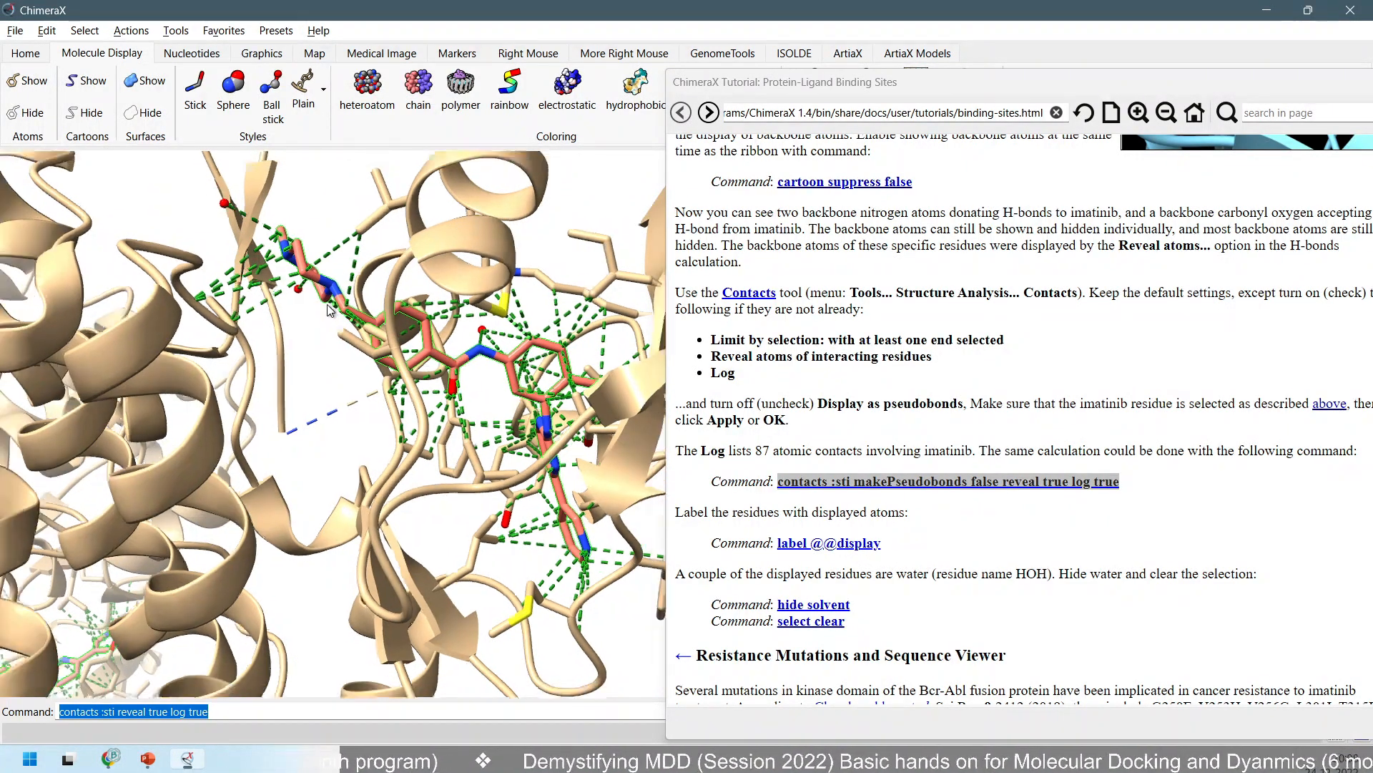
pyautogui.moveTo(899, 548); pyautogui.dragTo(784, 538)
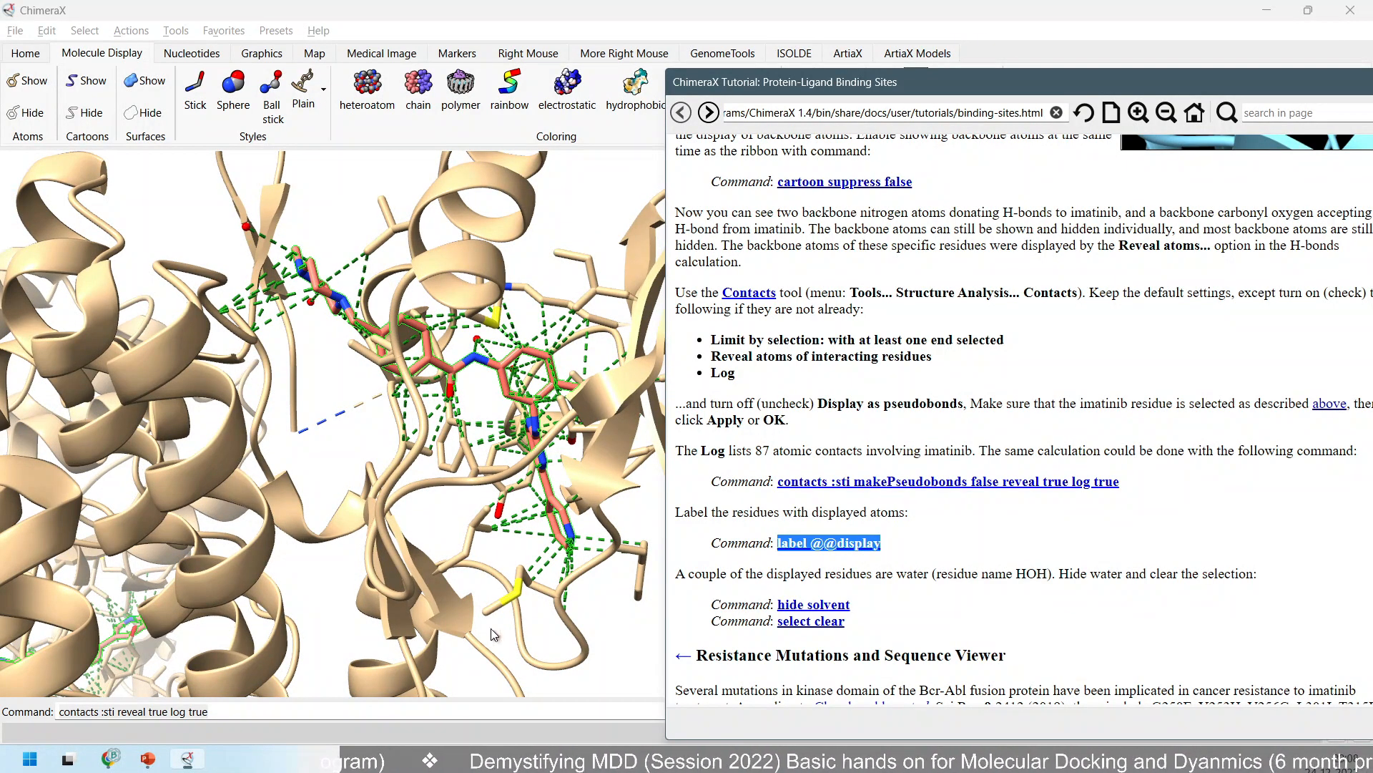
pyautogui.click(859, 548)
pyautogui.scroll(3, 418, 289)
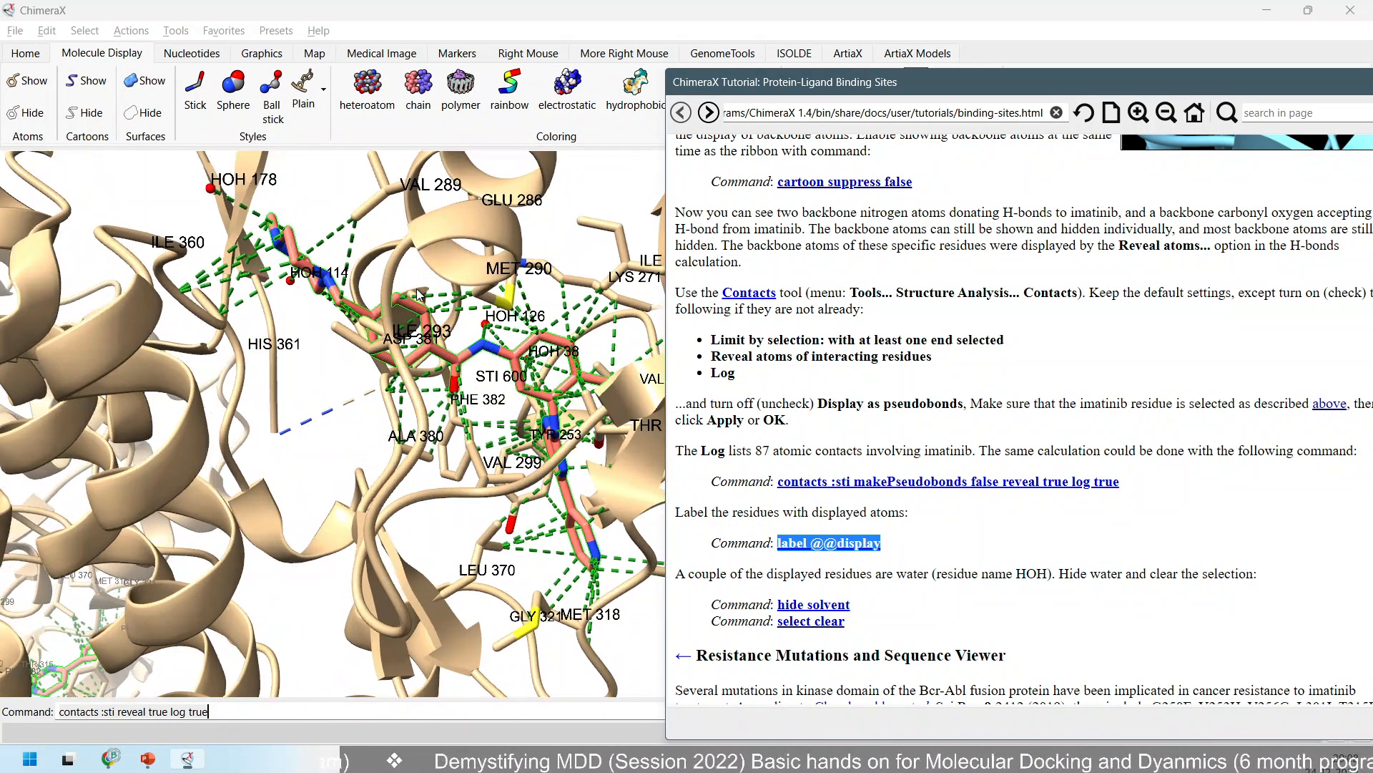
pyautogui.moveTo(271, 182); pyautogui.dragTo(274, 360, button='right')
pyautogui.scroll(4, 271, 356)
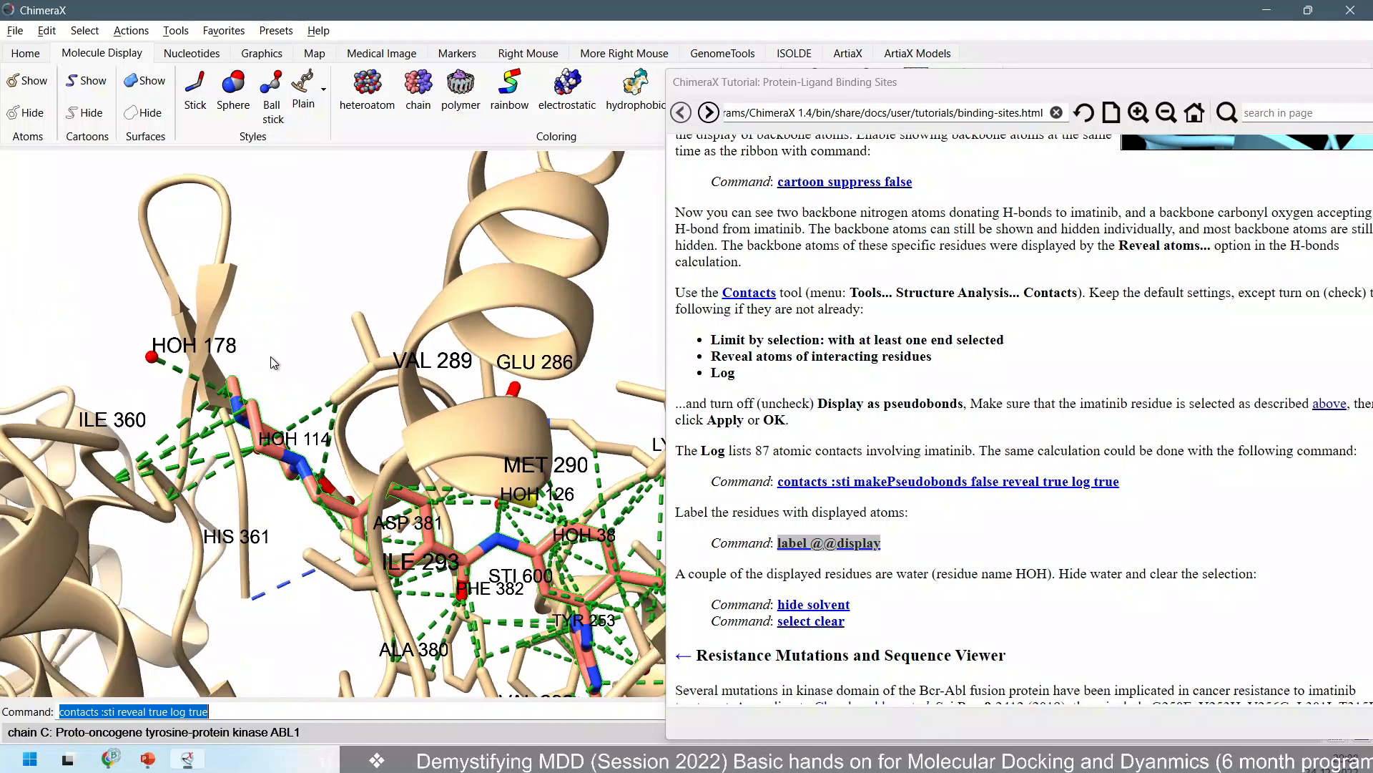
# Hide the water molecules with hide solvent, and read on in the tutorial to the Resistance Mutations and Sequence Viewer section.
pyautogui.click(813, 608)
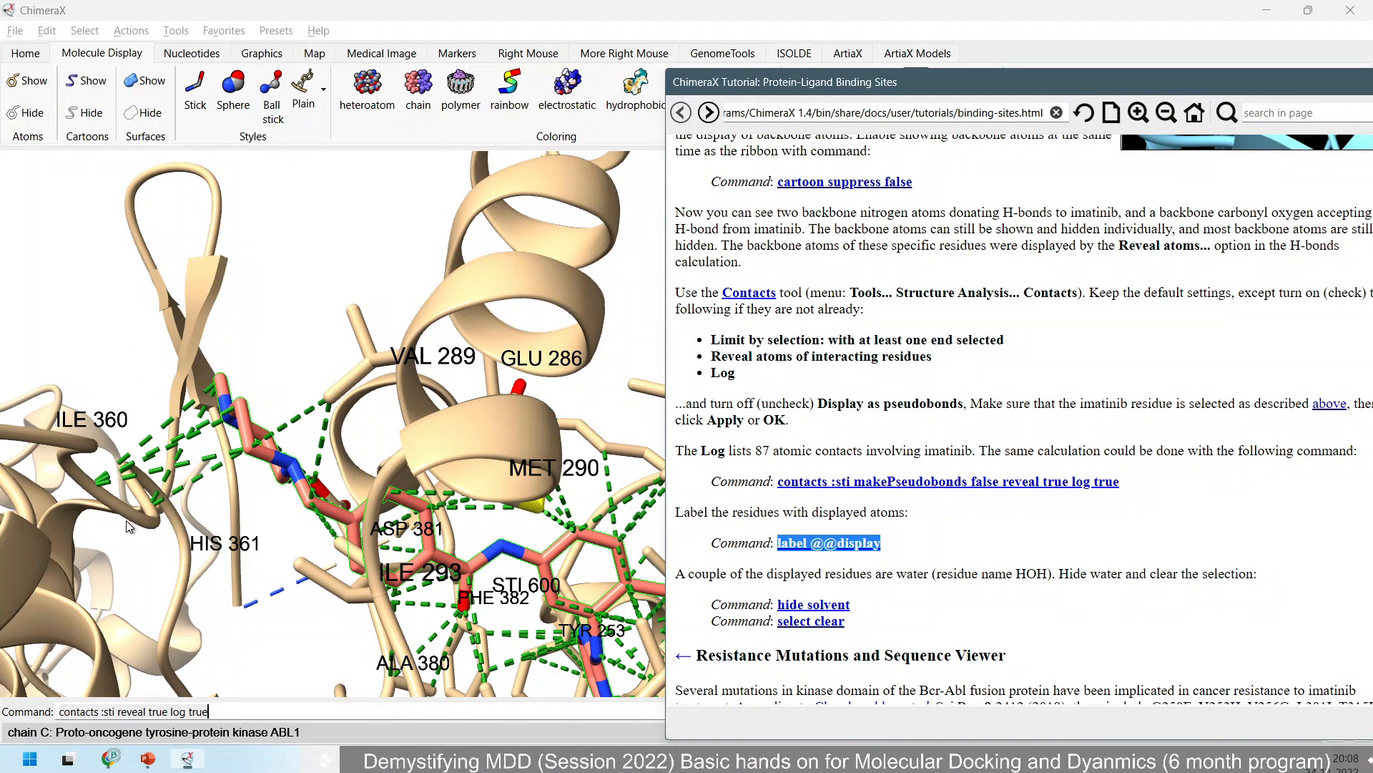
pyautogui.moveTo(98, 609)
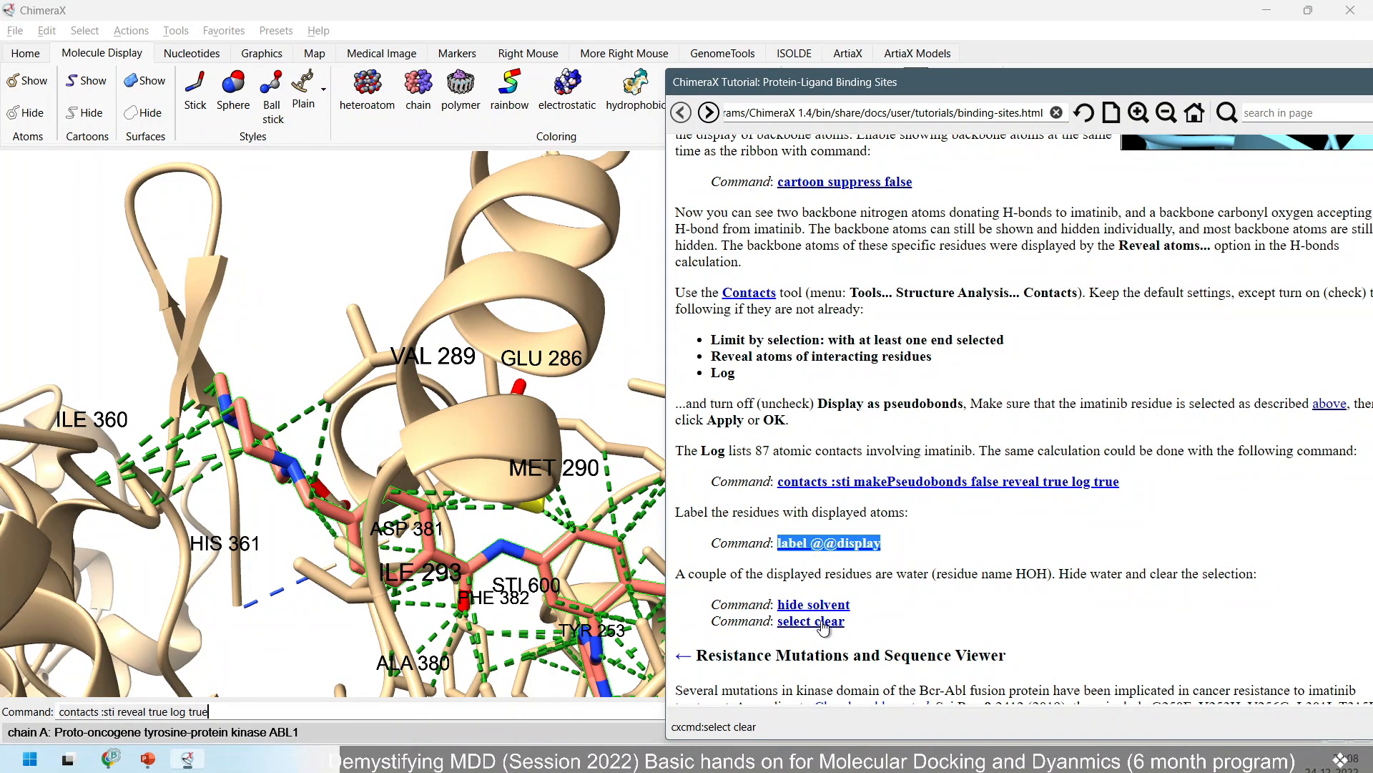
pyautogui.scroll(-3, 822, 626)
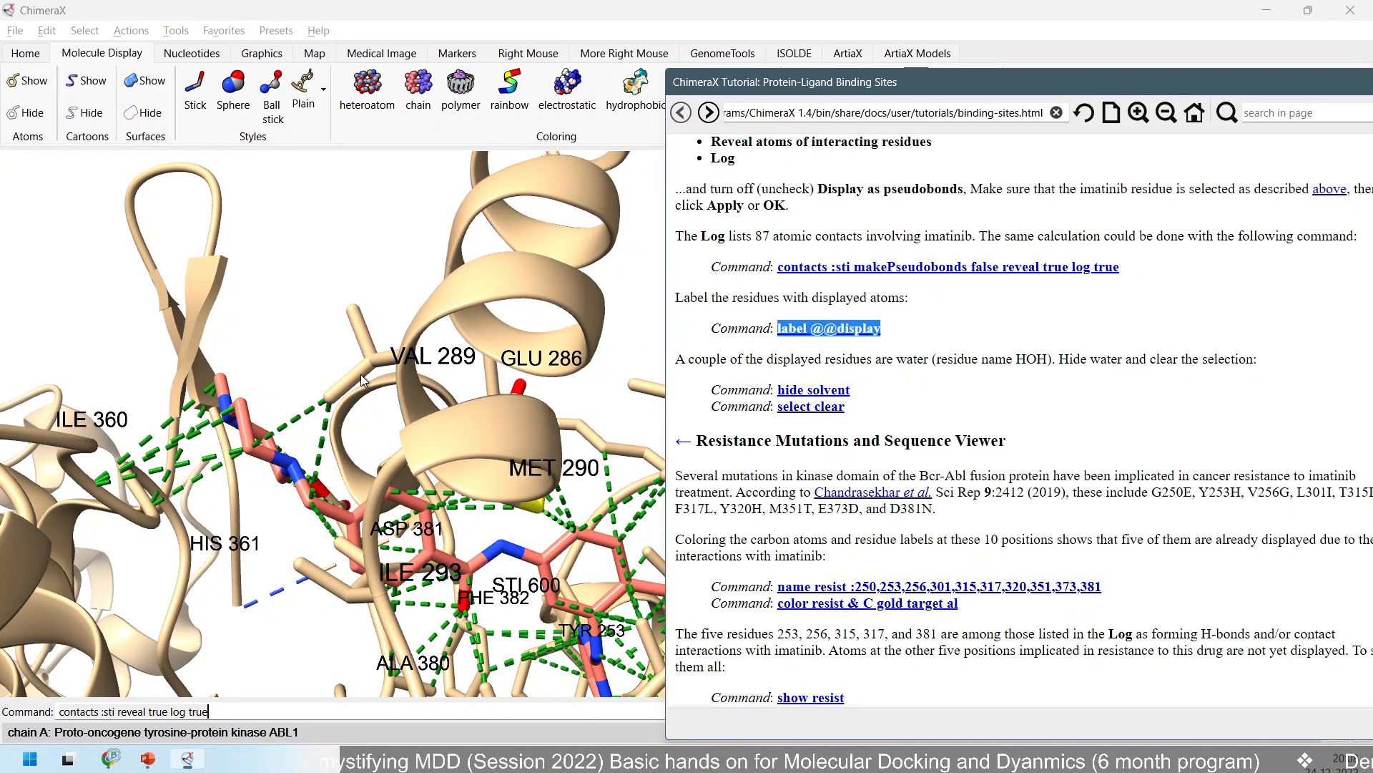
pyautogui.moveTo(361, 380); pyautogui.dragTo(344, 370)
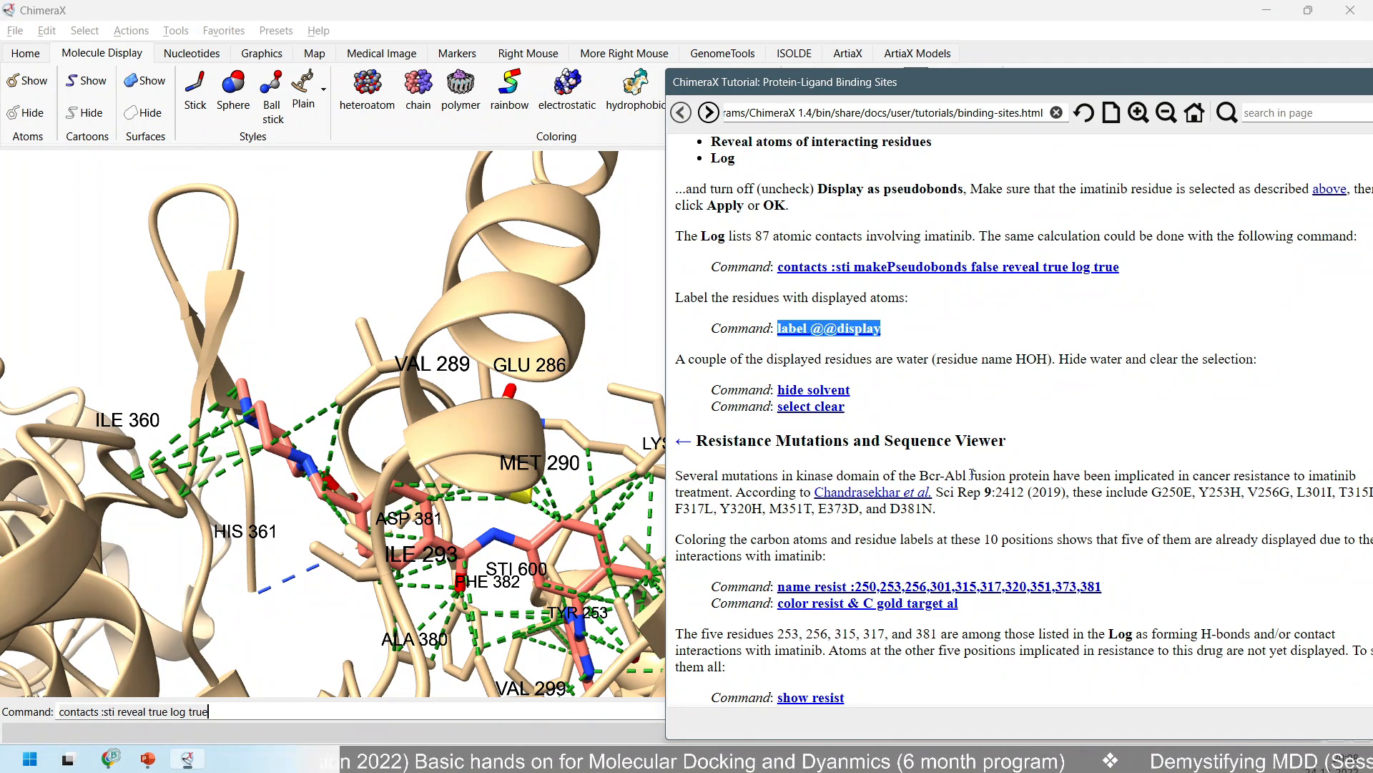
pyautogui.scroll(-3, 977, 465)
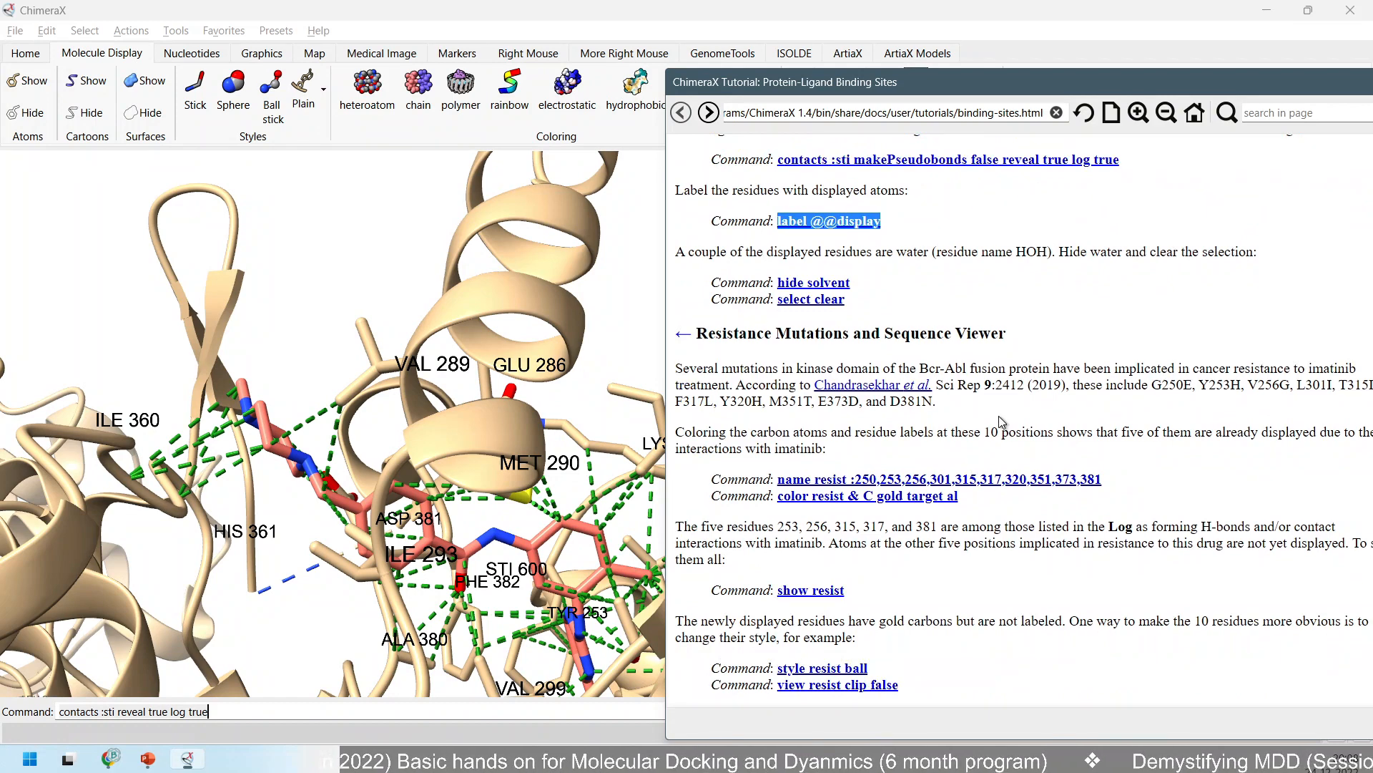
# Read the tutorial's Resistance Mutations and Sequence Viewer section through to the commands for showing the protein sequence.
pyautogui.scroll(-3, 1002, 422)
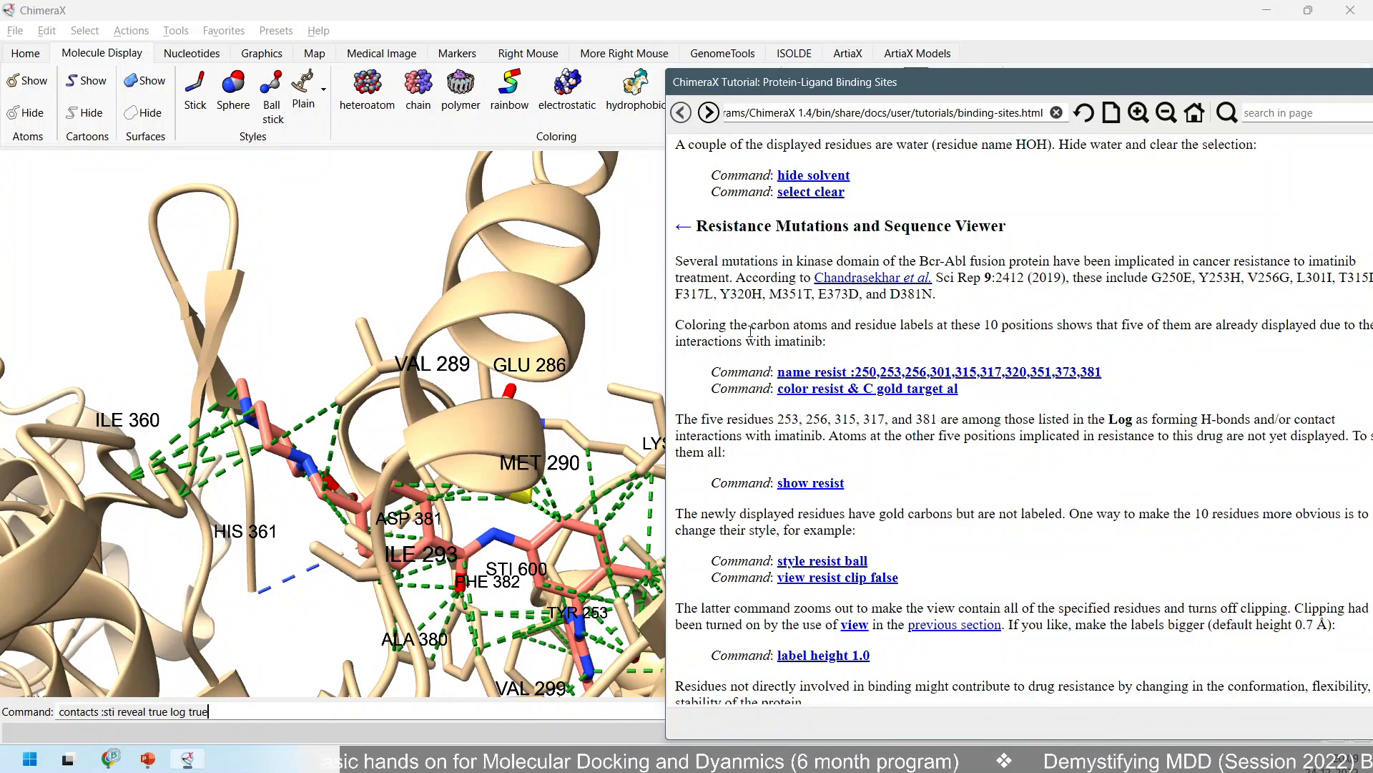
pyautogui.scroll(1, 787, 333)
pyautogui.scroll(-1, 826, 425)
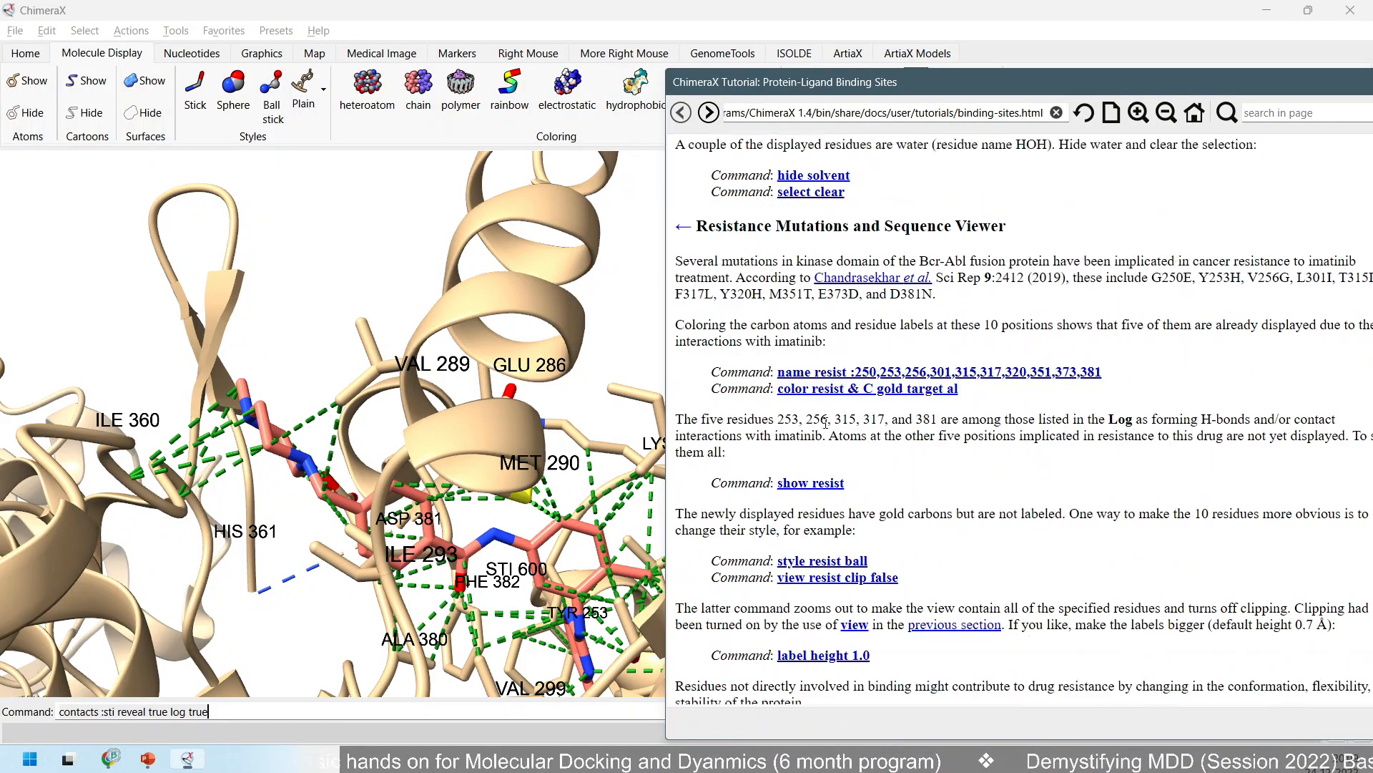
pyautogui.scroll(-1, 826, 424)
pyautogui.scroll(-2, 905, 340)
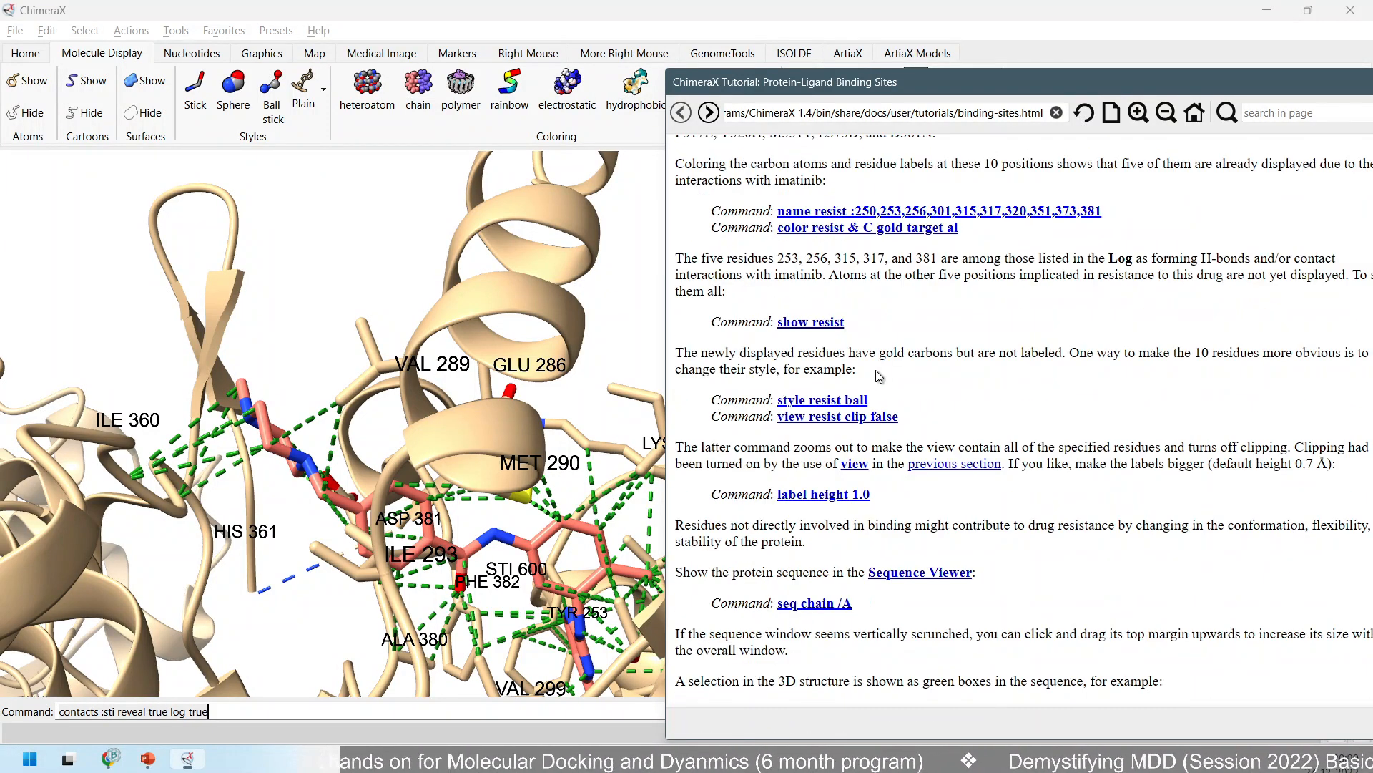
pyautogui.scroll(-2, 907, 384)
pyautogui.scroll(-2, 905, 386)
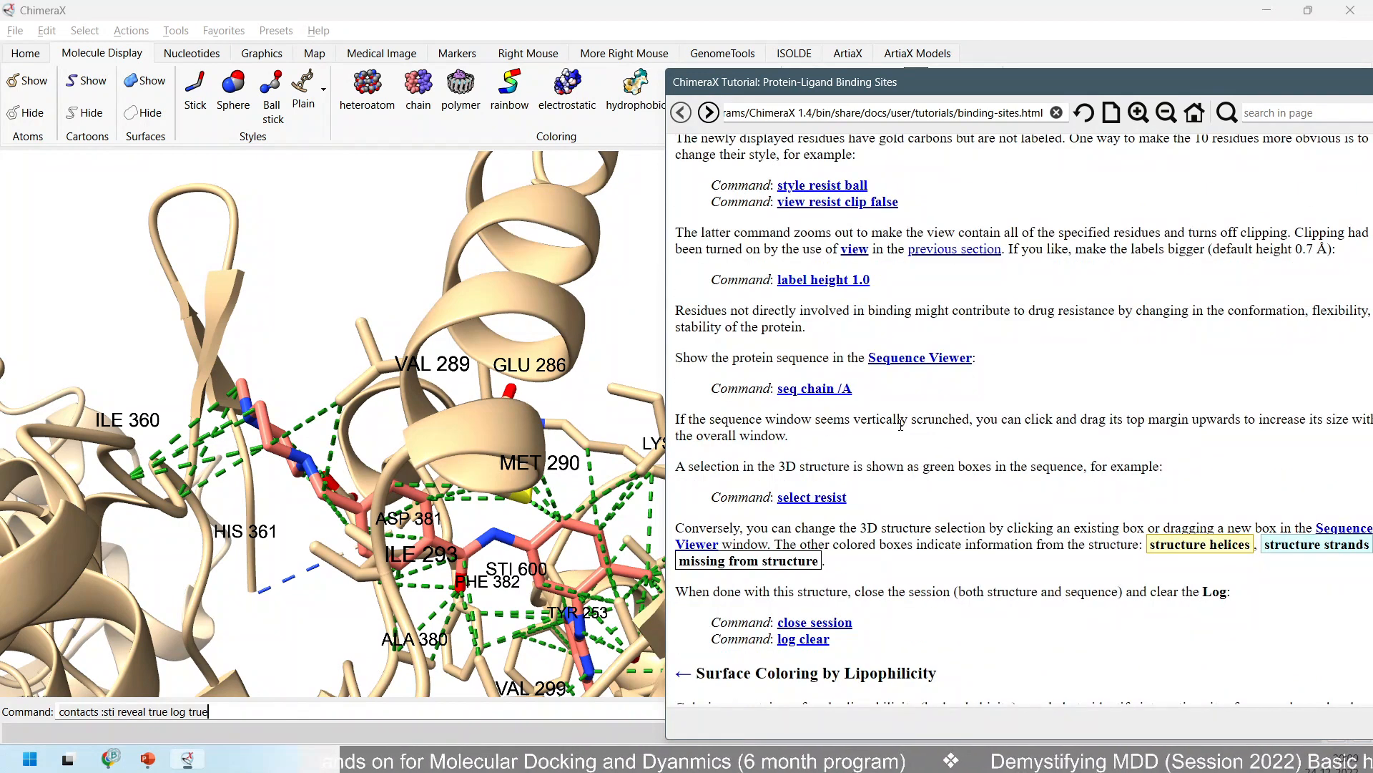
pyautogui.scroll(1, 901, 423)
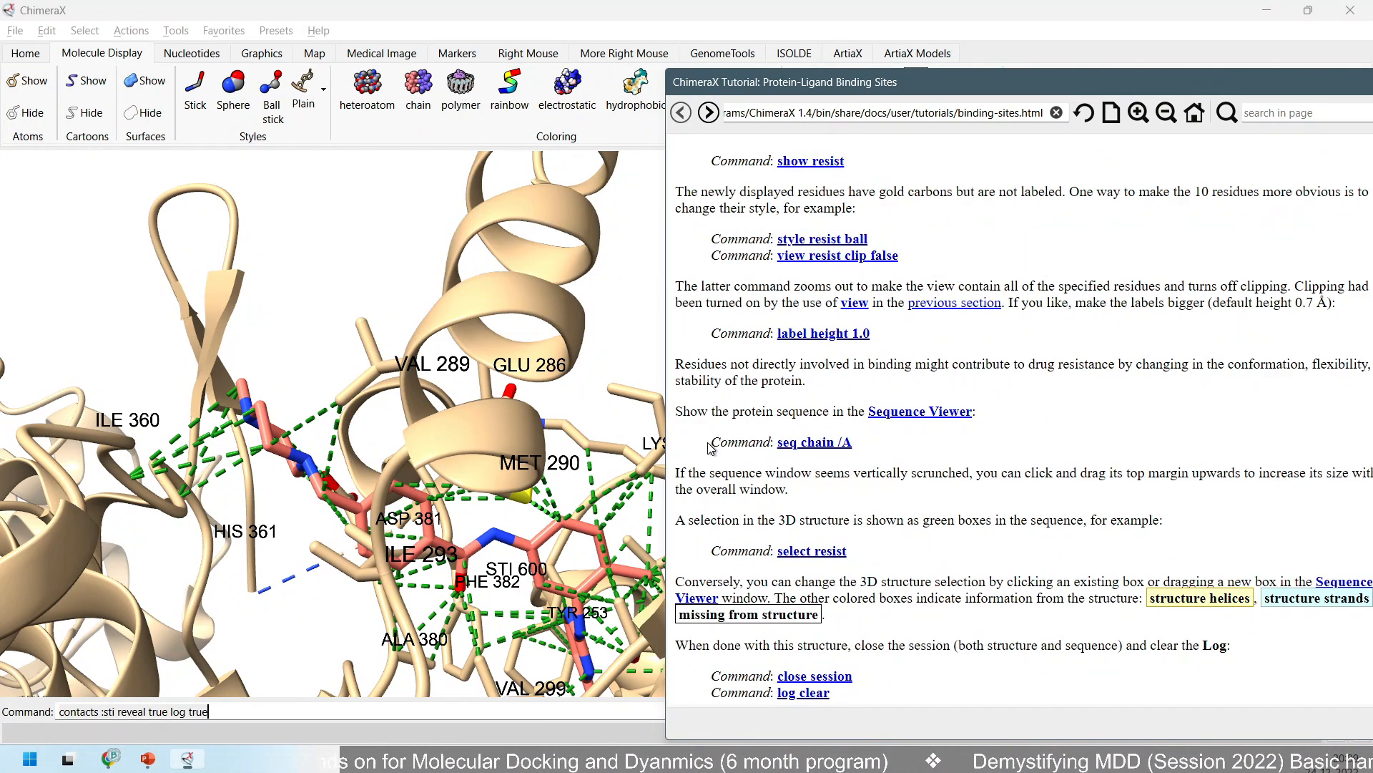
# Show the chain A sequence with seq chain /A, and enlarge the Sequence Viewer so more residues fit on each line.
pyautogui.moveTo(711, 447); pyautogui.dragTo(852, 443)
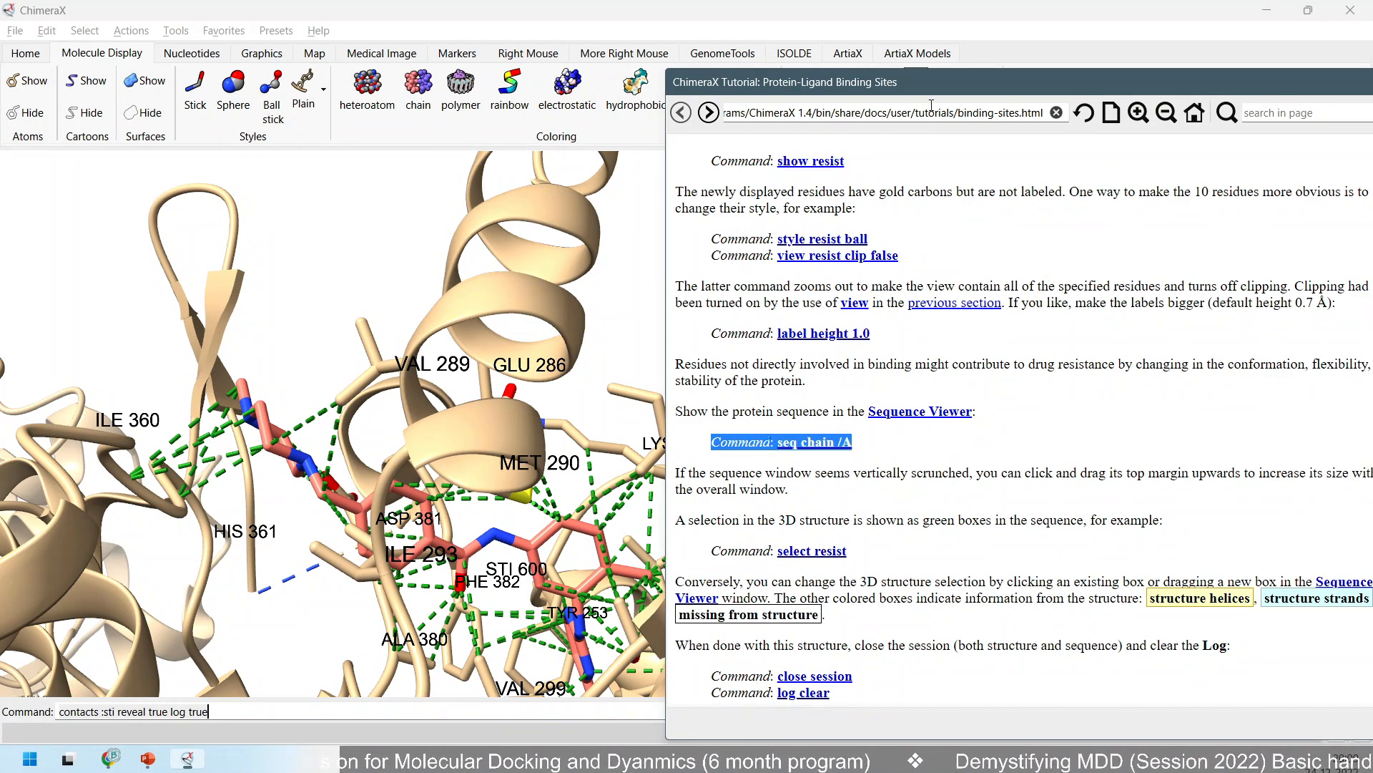
pyautogui.moveTo(932, 90); pyautogui.dragTo(451, 58)
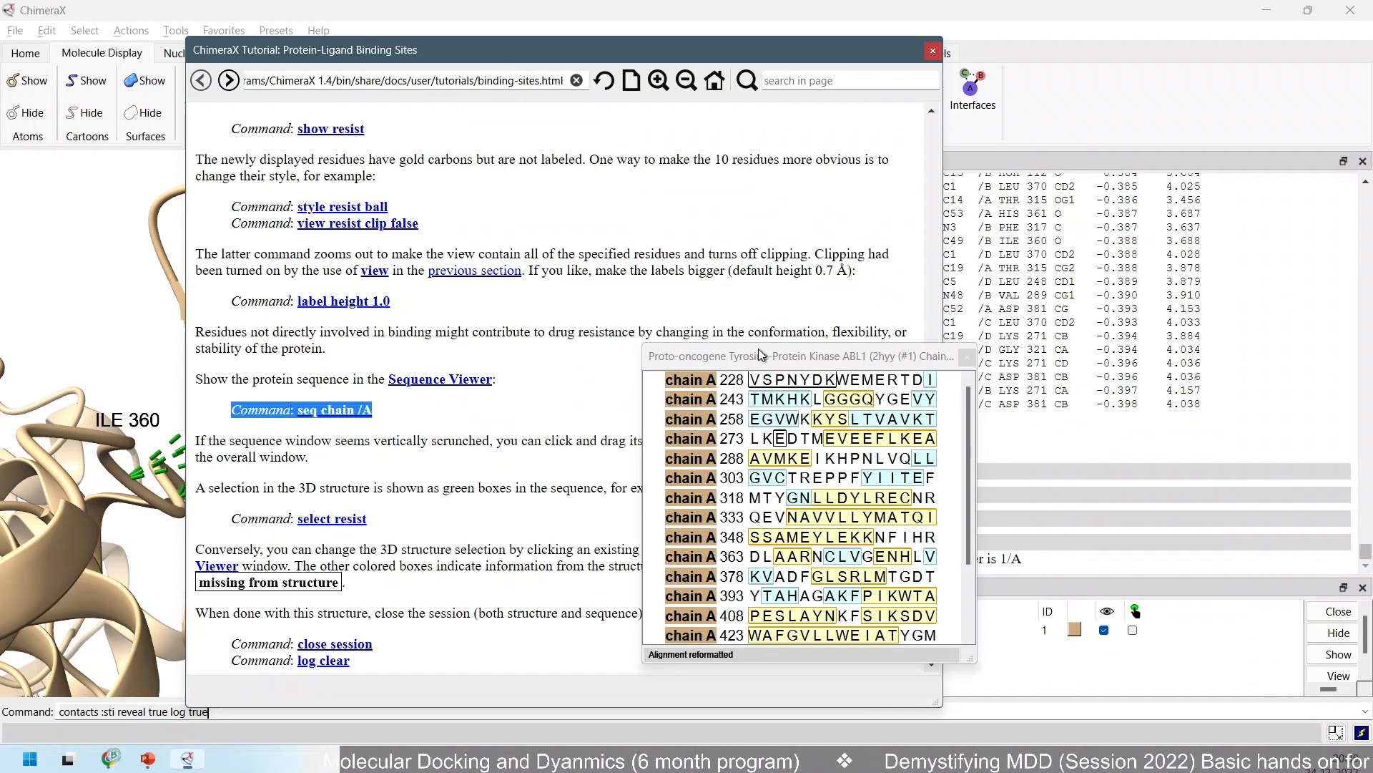
pyautogui.moveTo(758, 349); pyautogui.dragTo(839, 208)
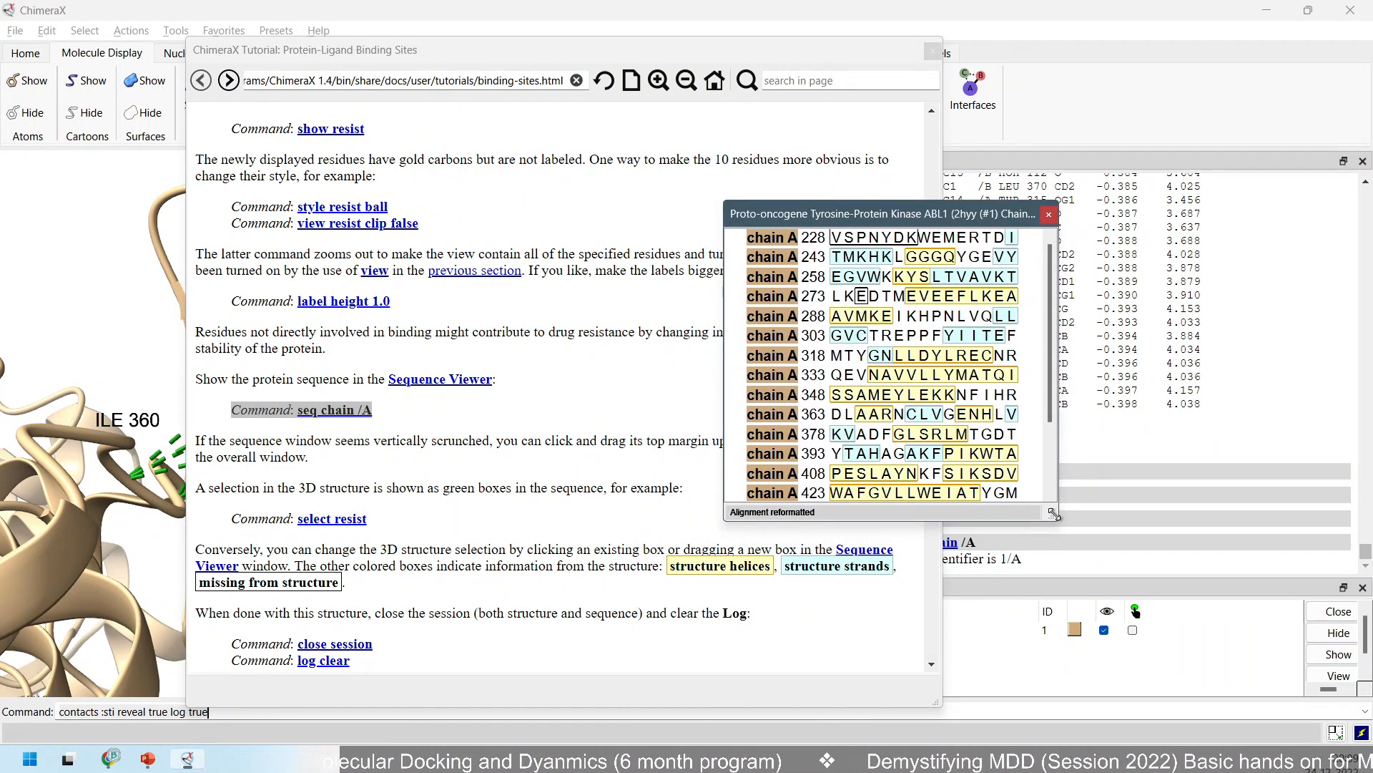
pyautogui.moveTo(1053, 513); pyautogui.dragTo(1276, 736)
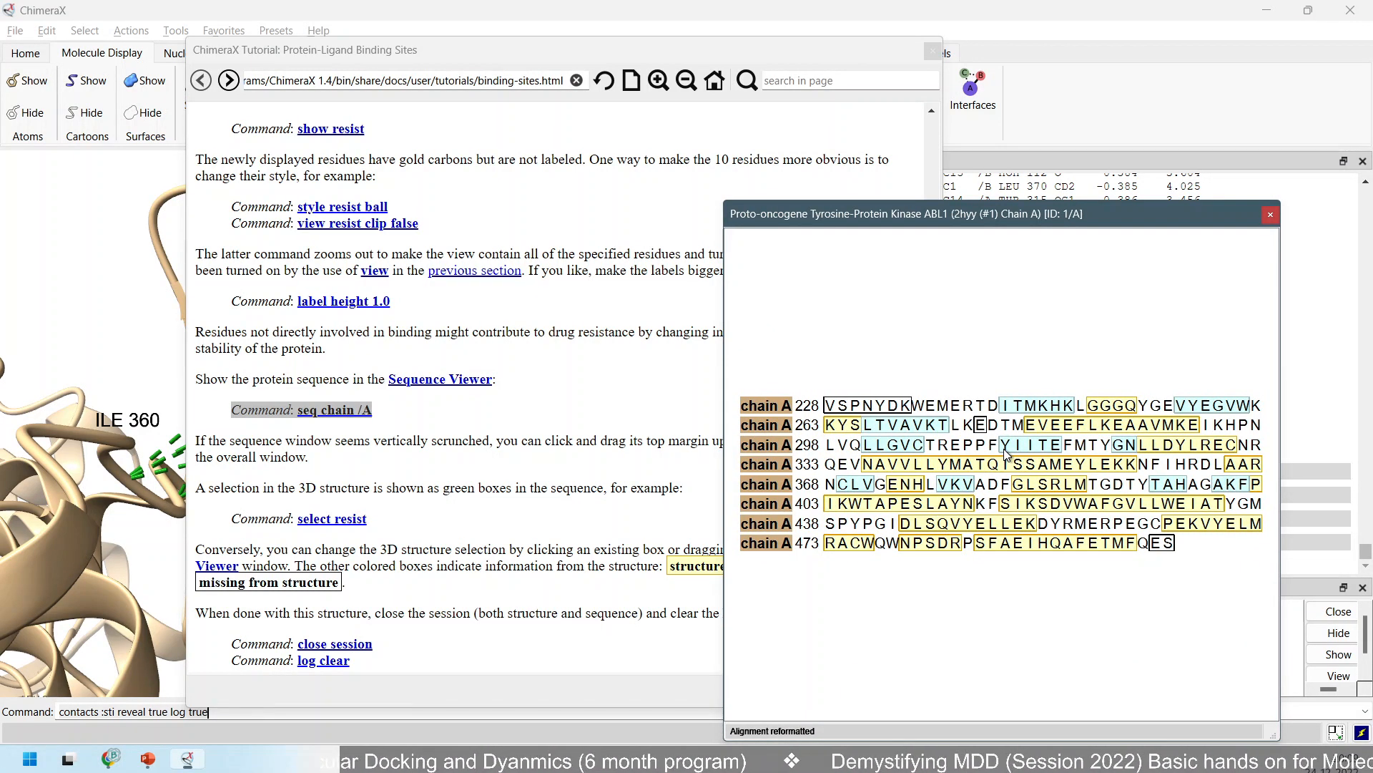
pyautogui.moveTo(1006, 453)
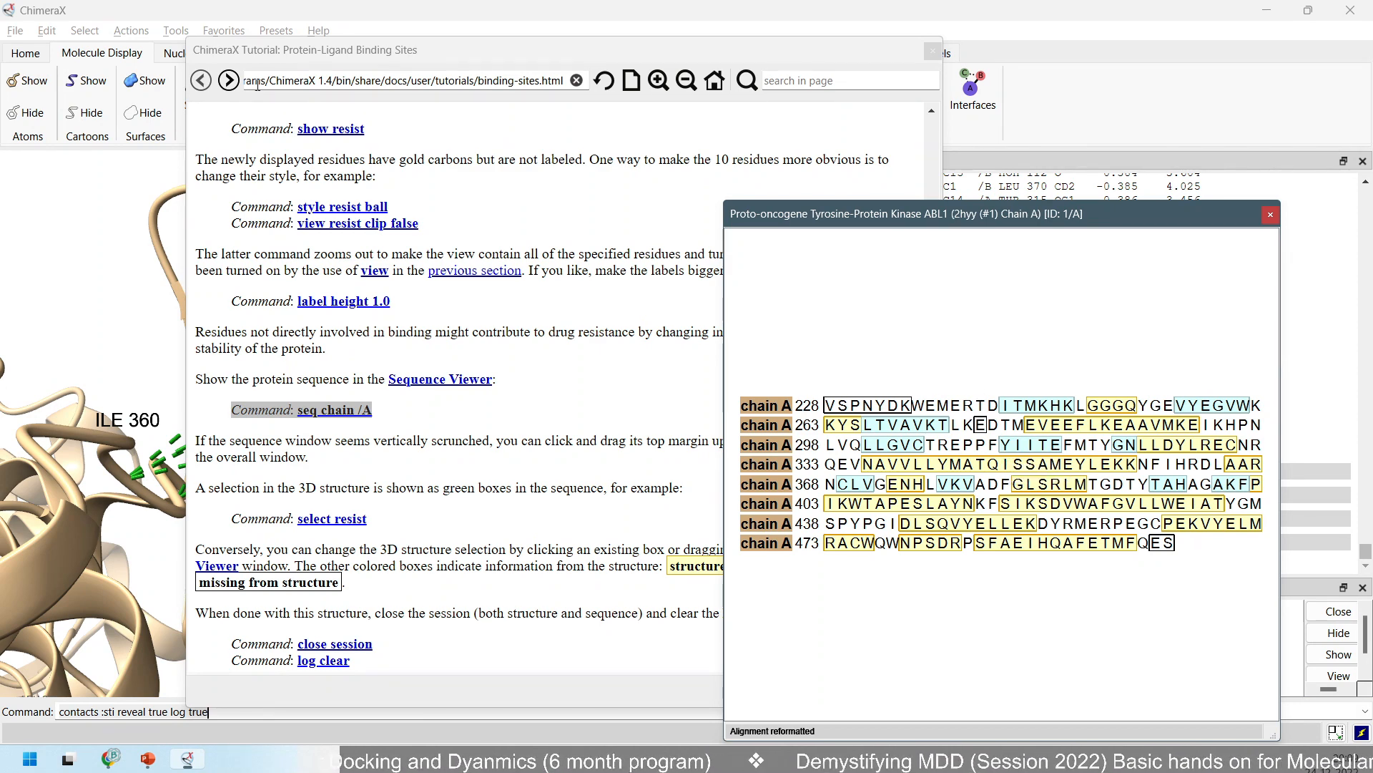
# Replace the command line's text with the tutorial's command contacts :sti makePseudobonds false reveal true log true.
pyautogui.moveTo(276, 46); pyautogui.dragTo(700, 608)
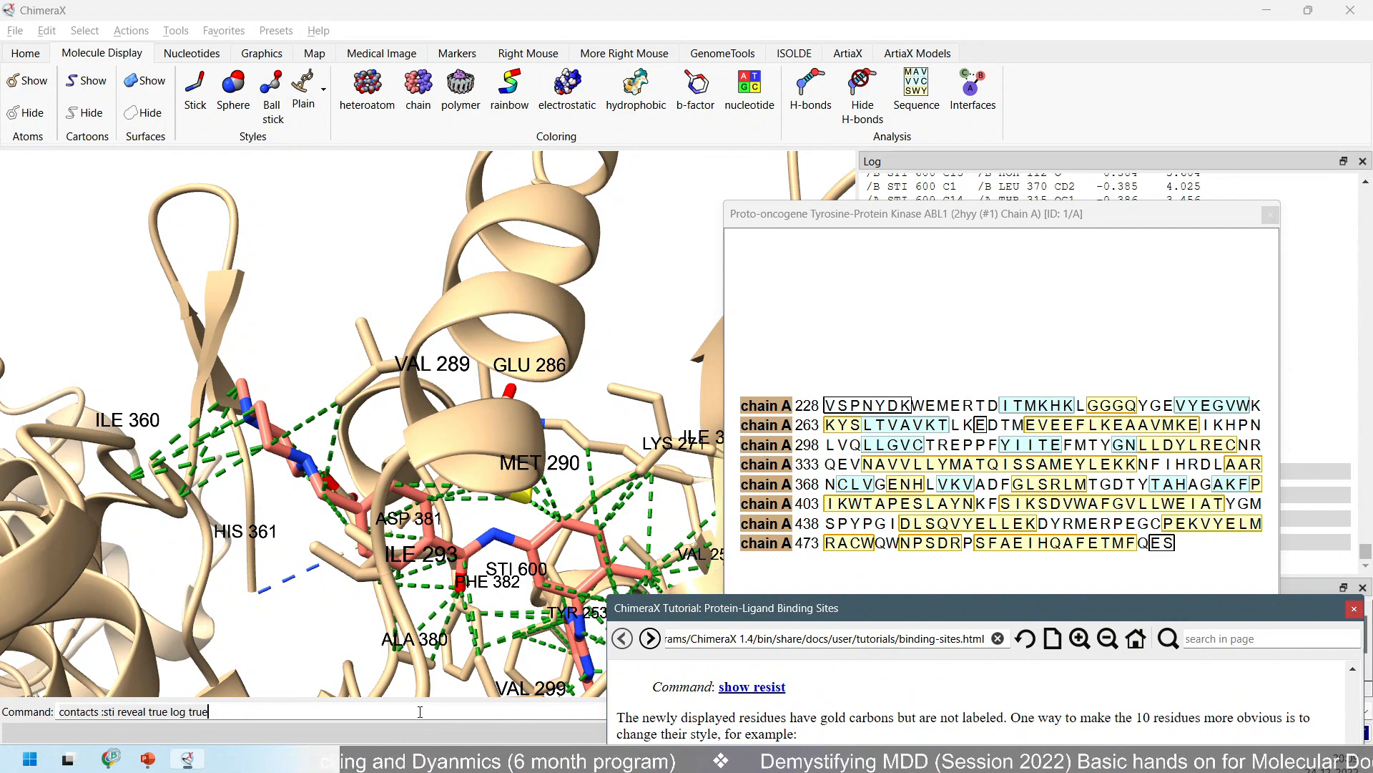
pyautogui.moveTo(823, 607); pyautogui.dragTo(496, 202)
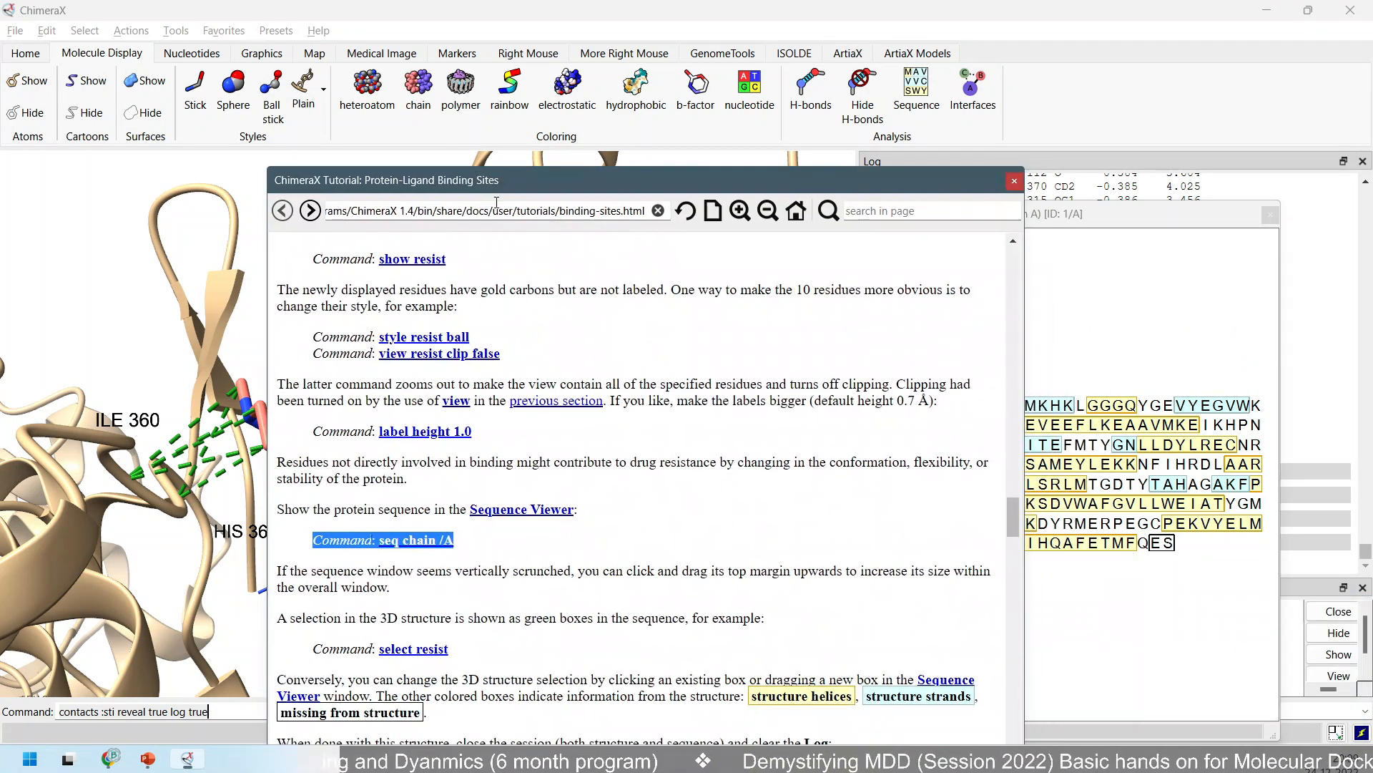
pyautogui.scroll(5, 530, 372)
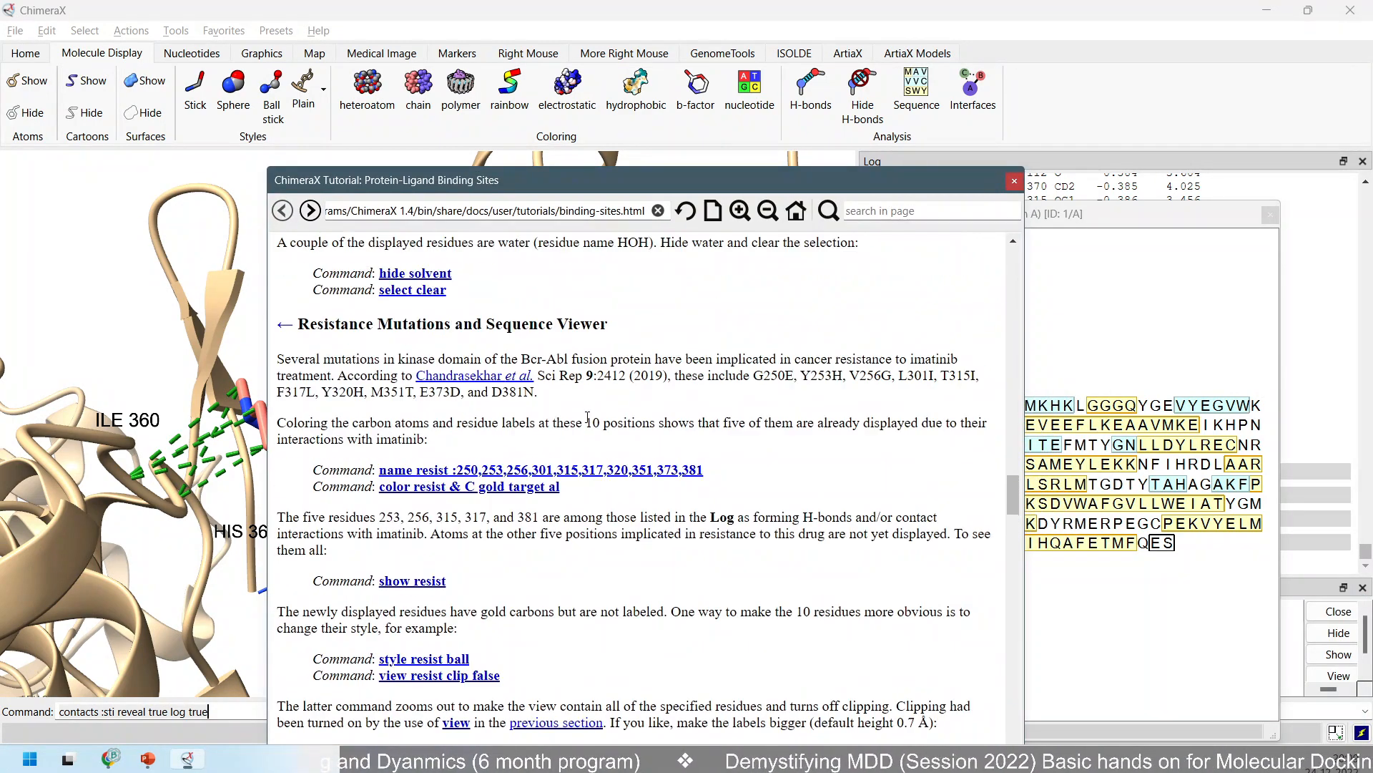
pyautogui.scroll(6, 587, 417)
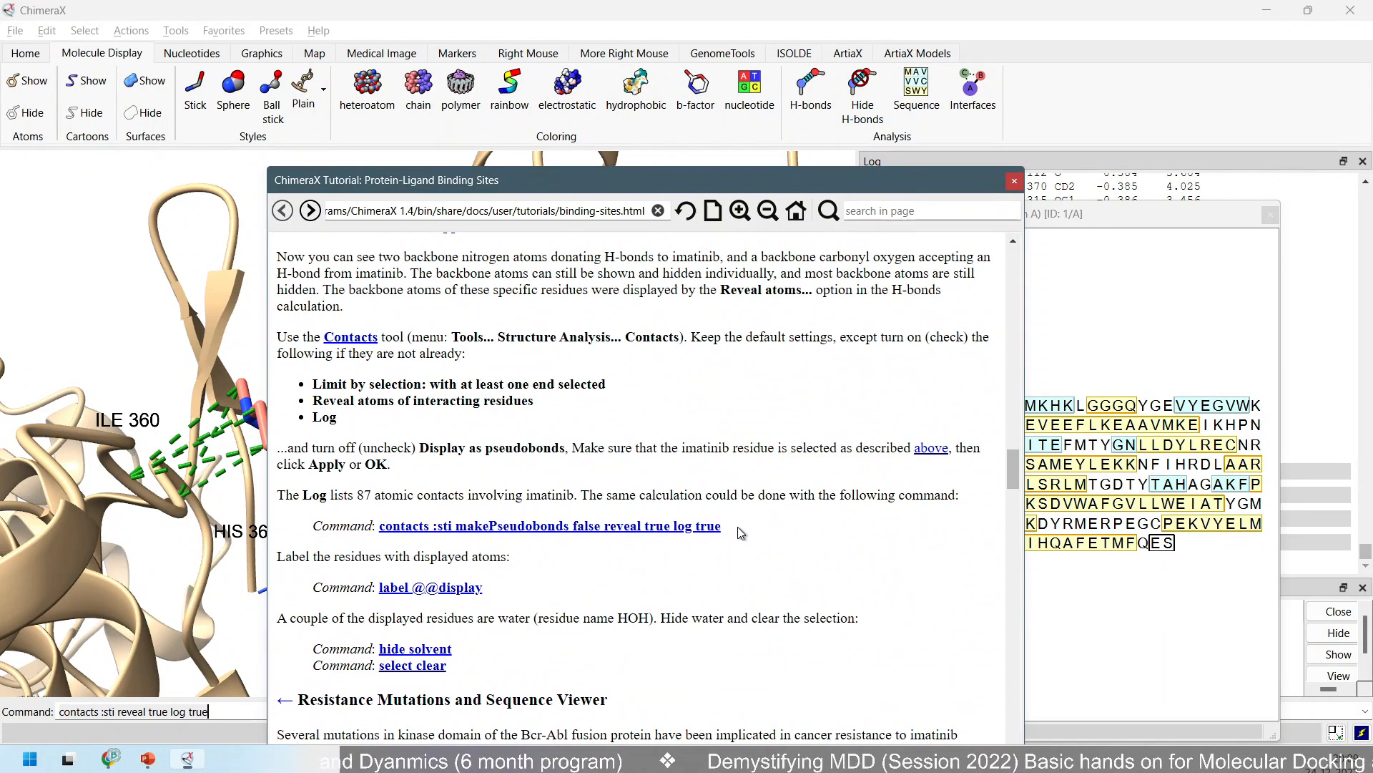
pyautogui.moveTo(739, 529); pyautogui.dragTo(379, 526)
pyautogui.hotkey('ctrl', 'c')
pyautogui.click(214, 713)
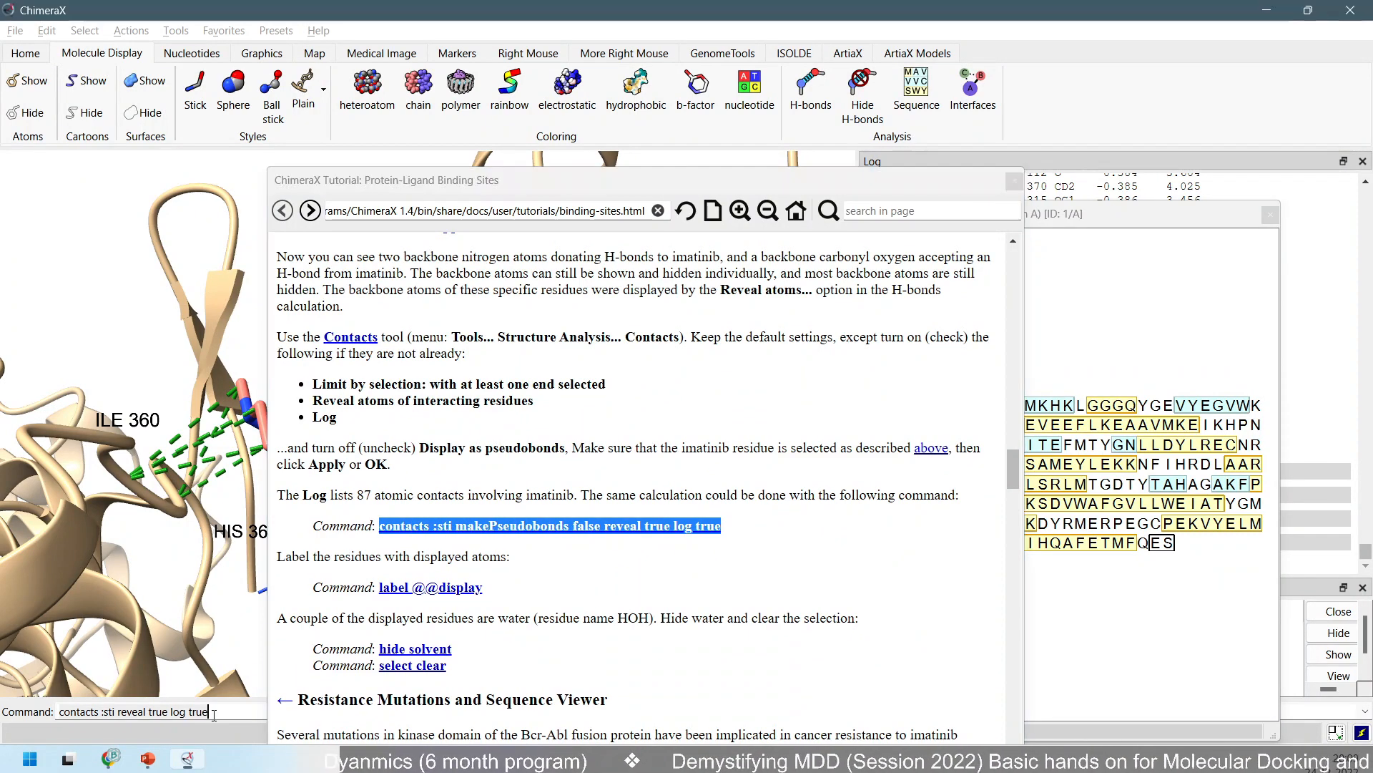
pyautogui.hotkey('ctrl', 'a')
pyautogui.hotkey('ctrl', 'v')
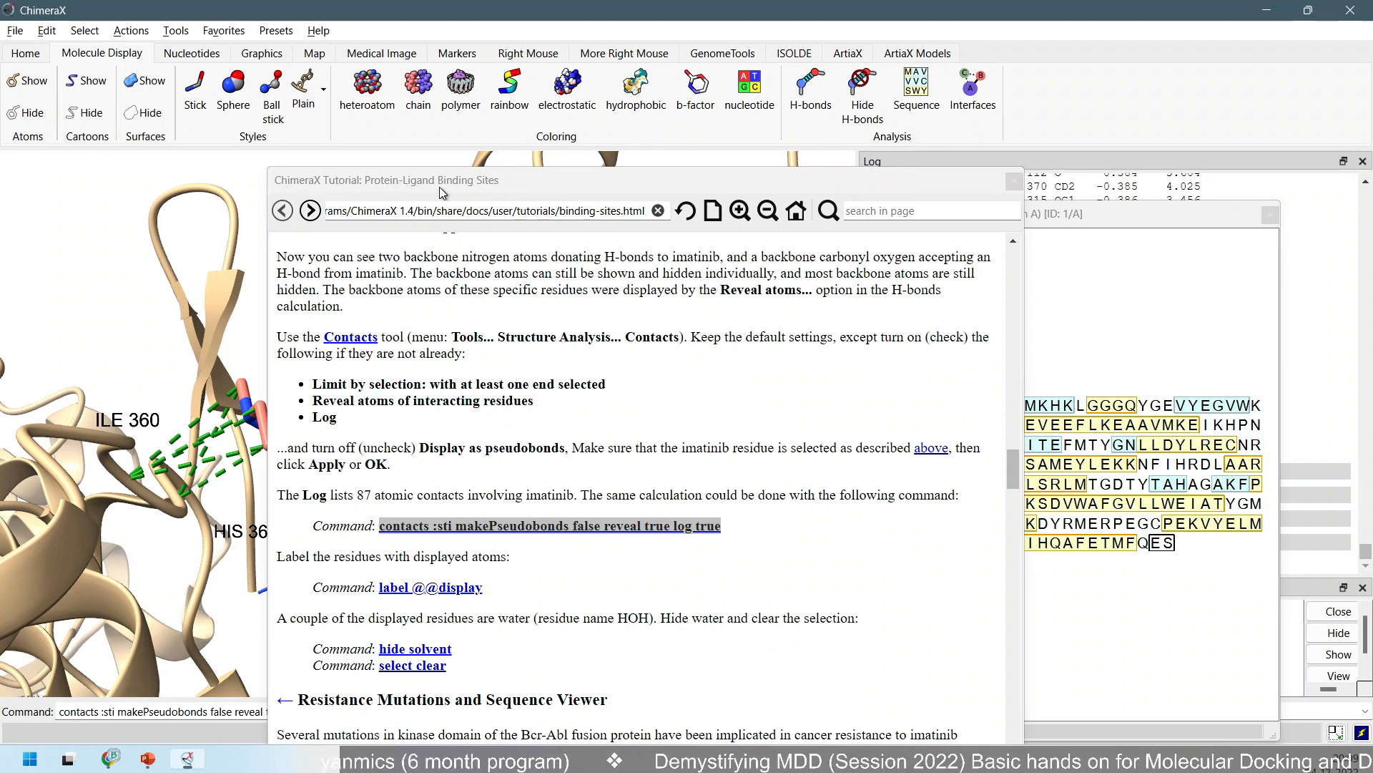
# Add select t to the contacts command and run it to select the contacting atoms.
pyautogui.moveTo(442, 192); pyautogui.dragTo(952, 237)
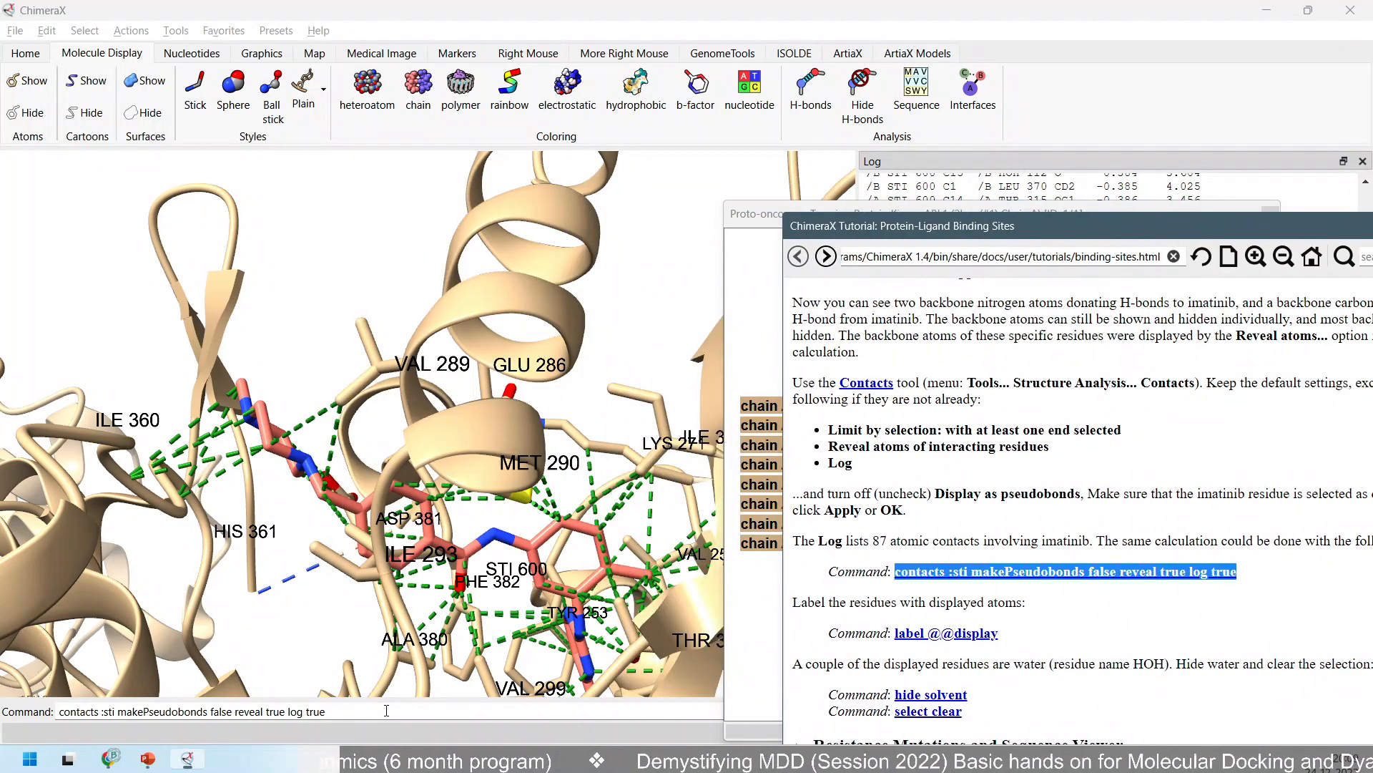
pyautogui.click(387, 710)
pyautogui.write('sel')
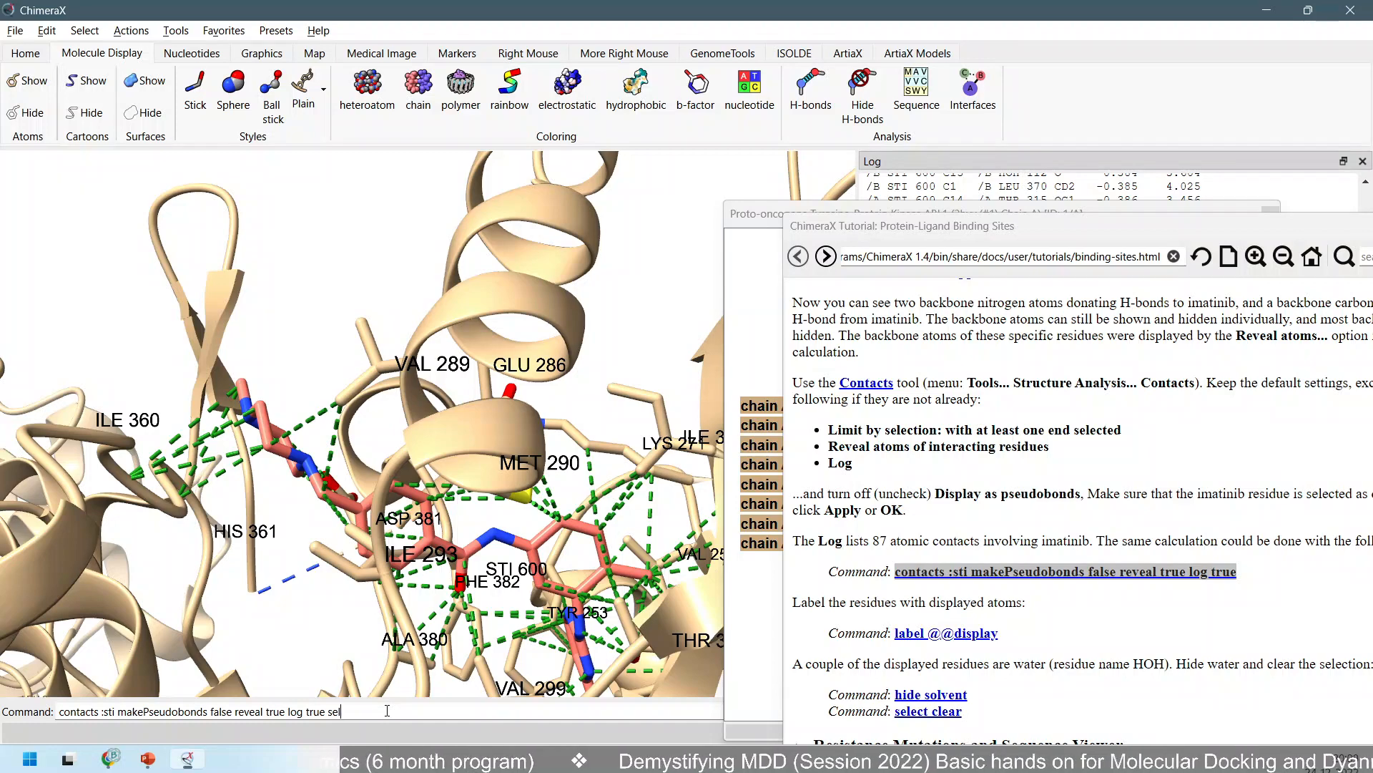
pyautogui.write('ect t')
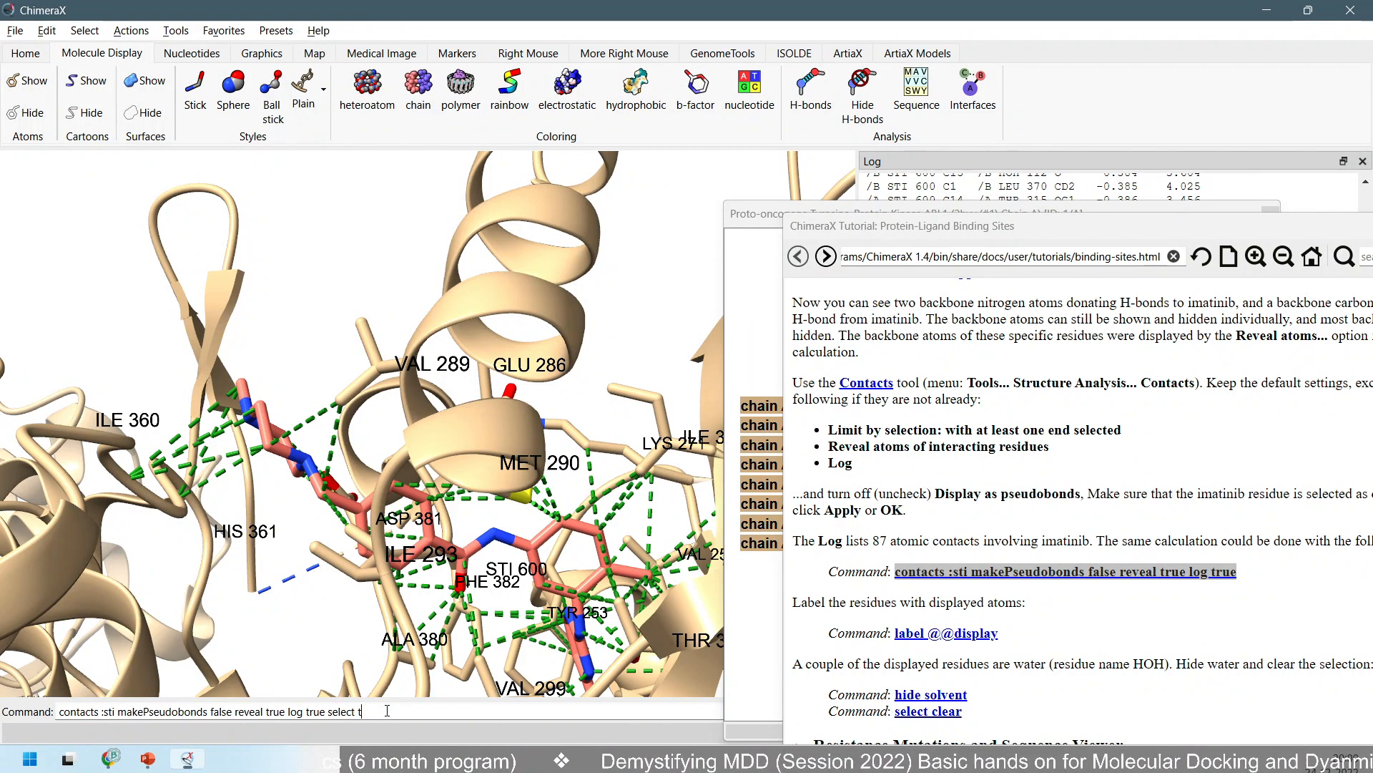
pyautogui.press('Return')
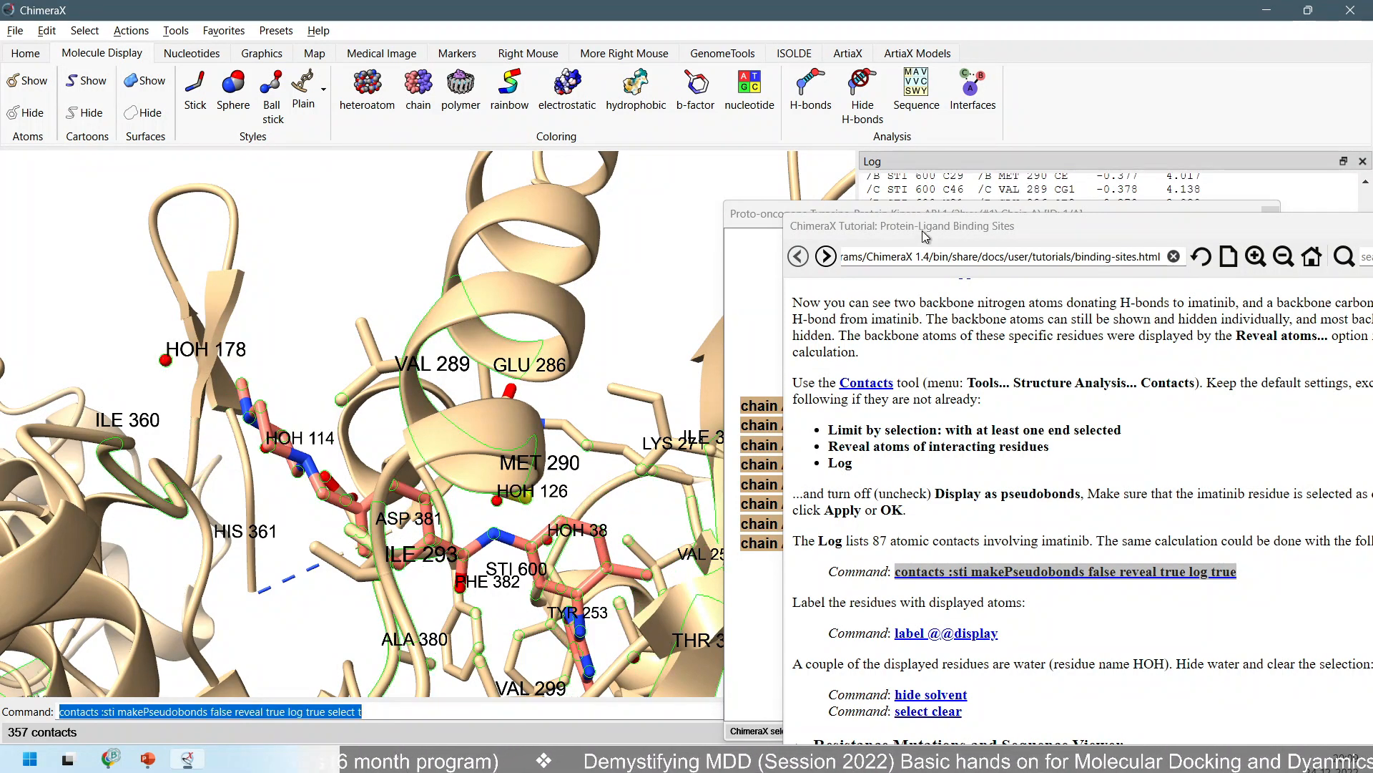
# Examine which chain A residues are highlighted as selected contacts in the Sequence Viewer.
pyautogui.moveTo(924, 236); pyautogui.dragTo(164, 293)
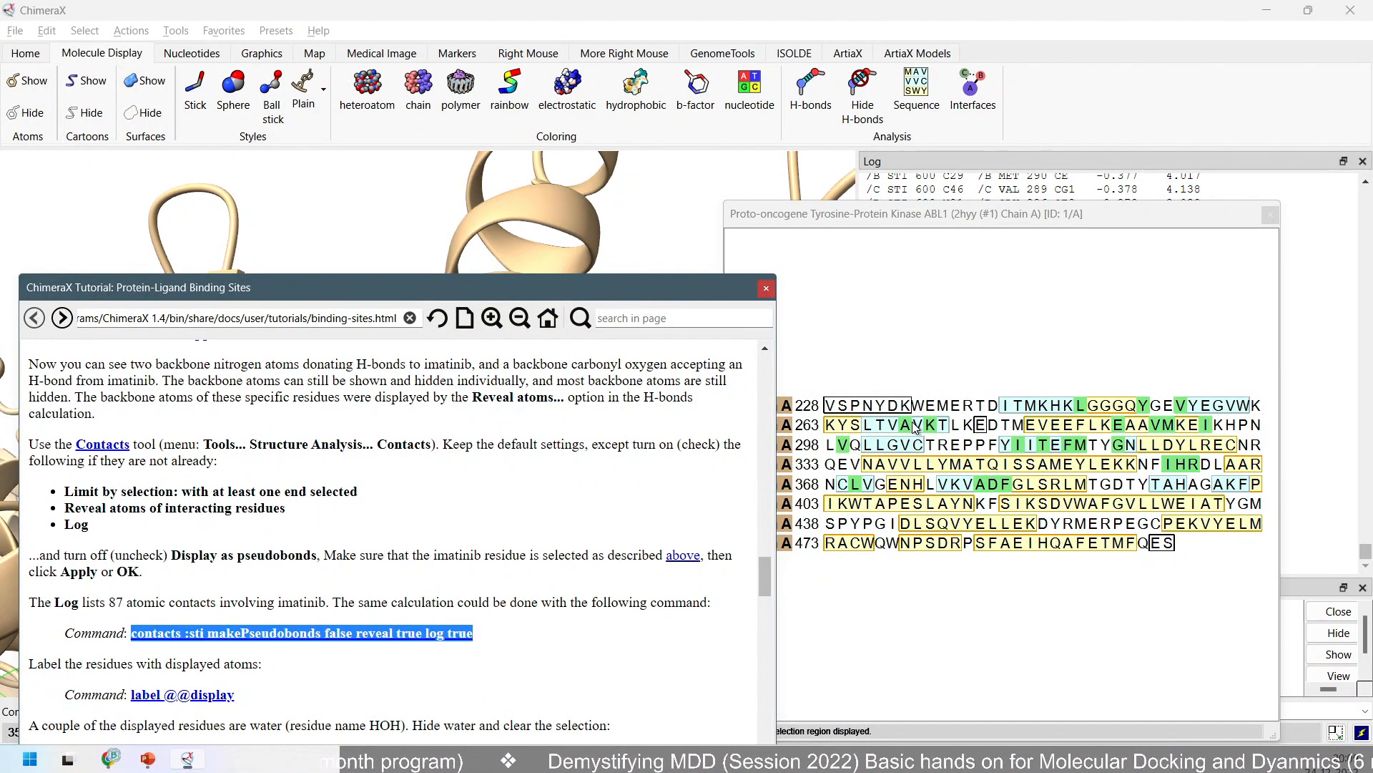
pyautogui.keyDown('ctrl'); pyautogui.keyDown('shift'); pyautogui.moveTo(909, 419); pyautogui.dragTo(931, 334); pyautogui.keyUp('shift'); pyautogui.keyUp('ctrl')
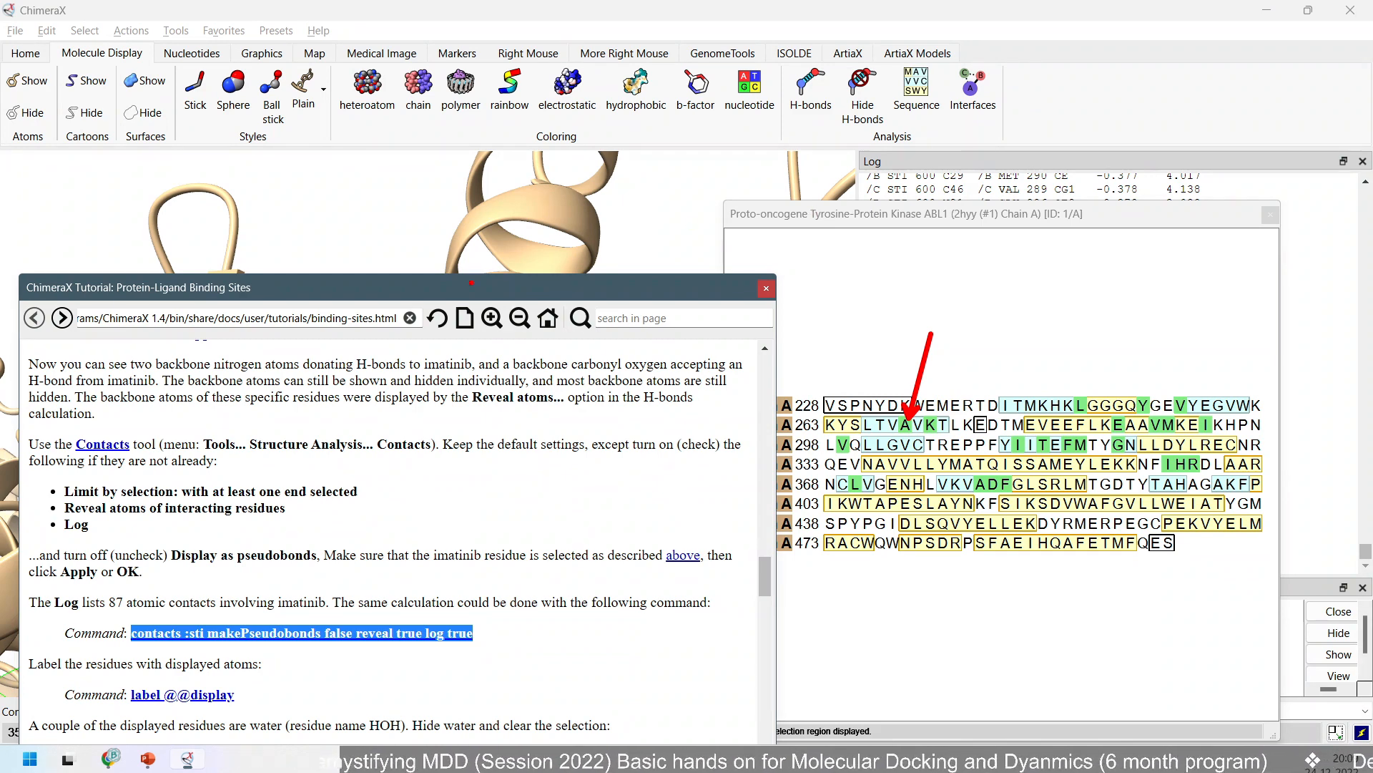
pyautogui.press('Escape')
pyautogui.moveTo(426, 289); pyautogui.dragTo(957, 120)
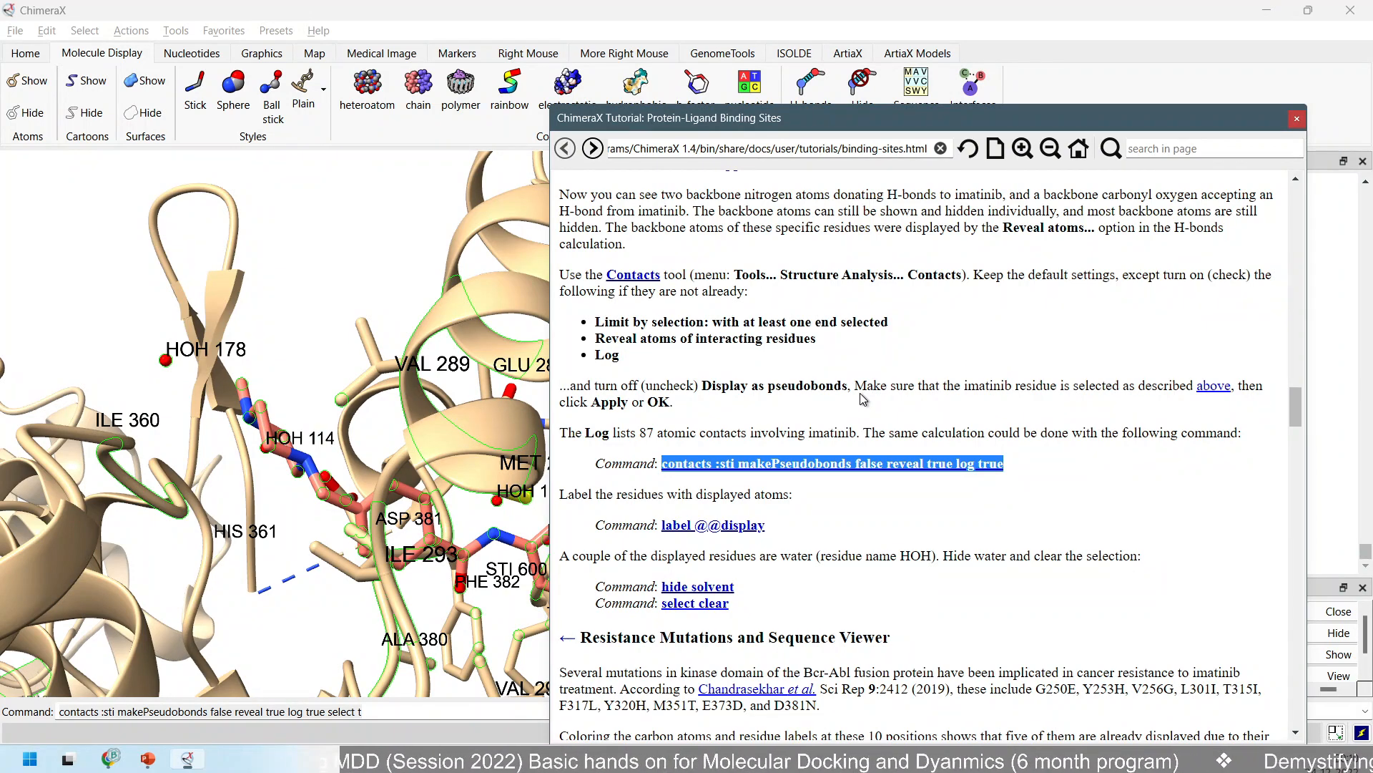
pyautogui.scroll(3, 860, 394)
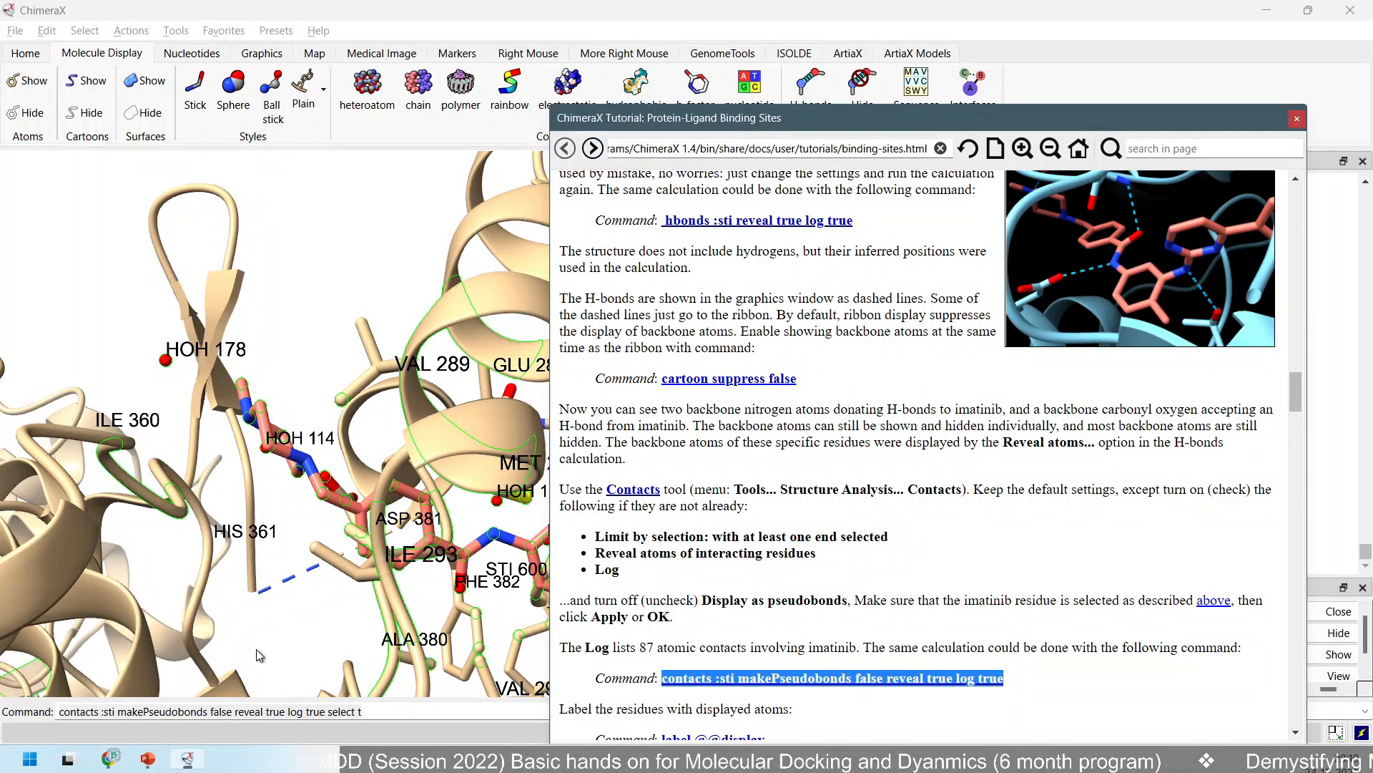
# Switch to Chrome and search Google for chimerax contact and hbonds in a new tab.
pyautogui.moveTo(111, 758)
pyautogui.click(120, 711)
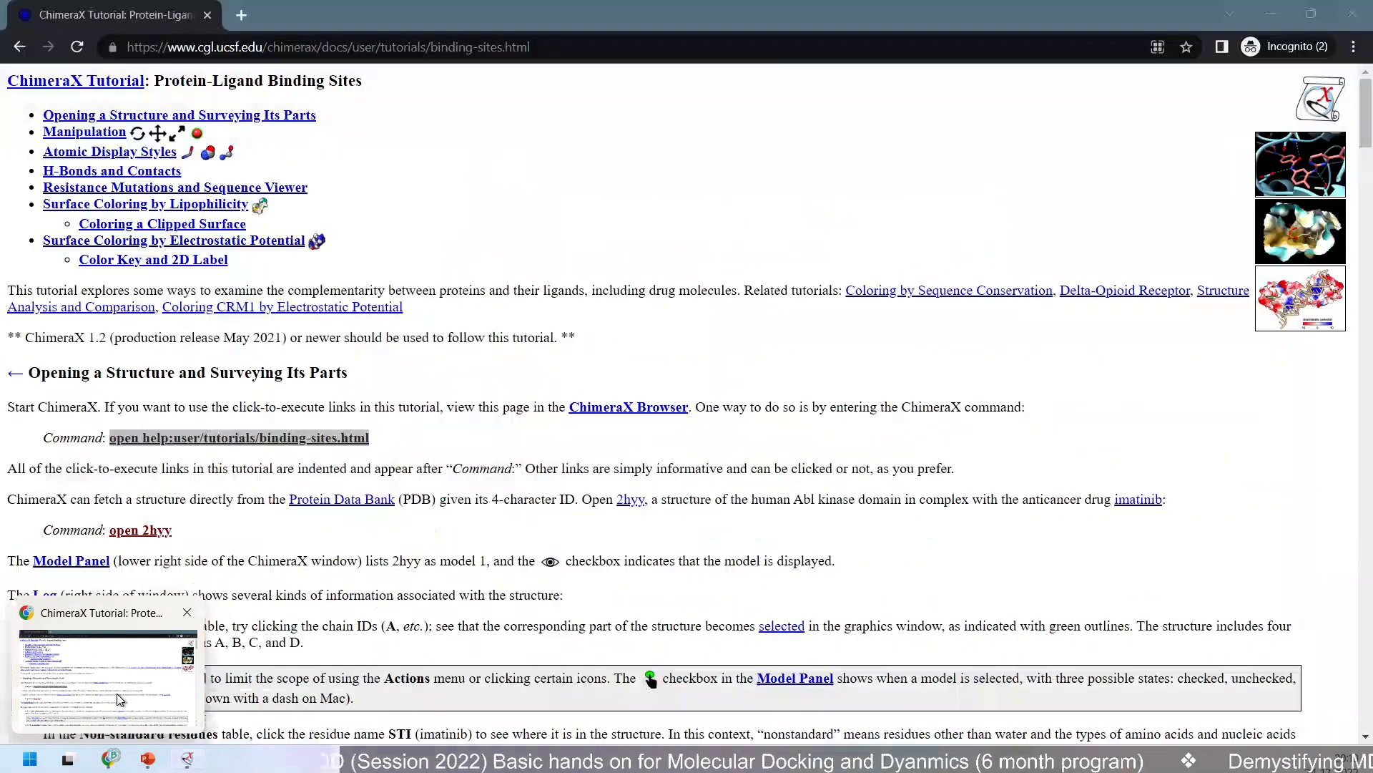
pyautogui.hotkey('ctrl', 't')
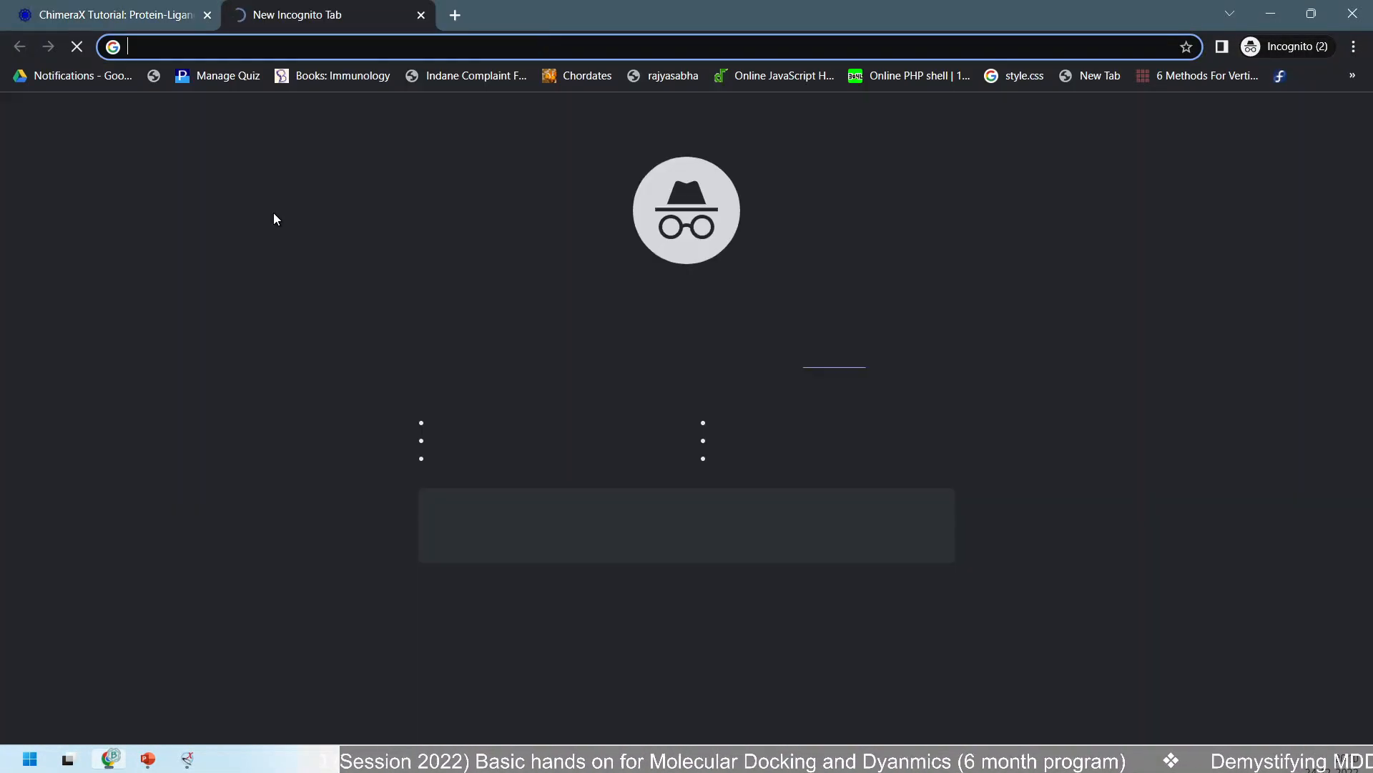
pyautogui.write('con')
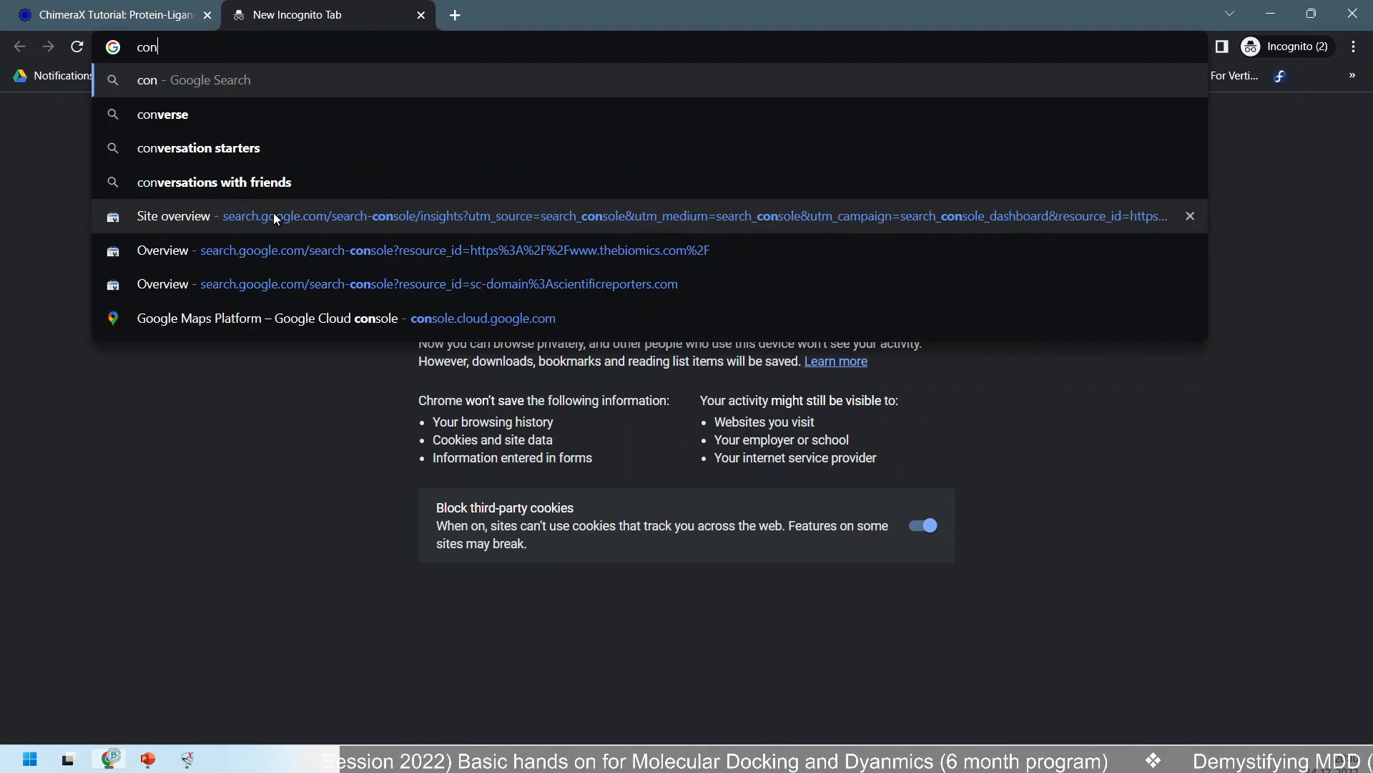
pyautogui.press('BackSpace')
pyautogui.press('BackSpace')
pyautogui.write('himer')
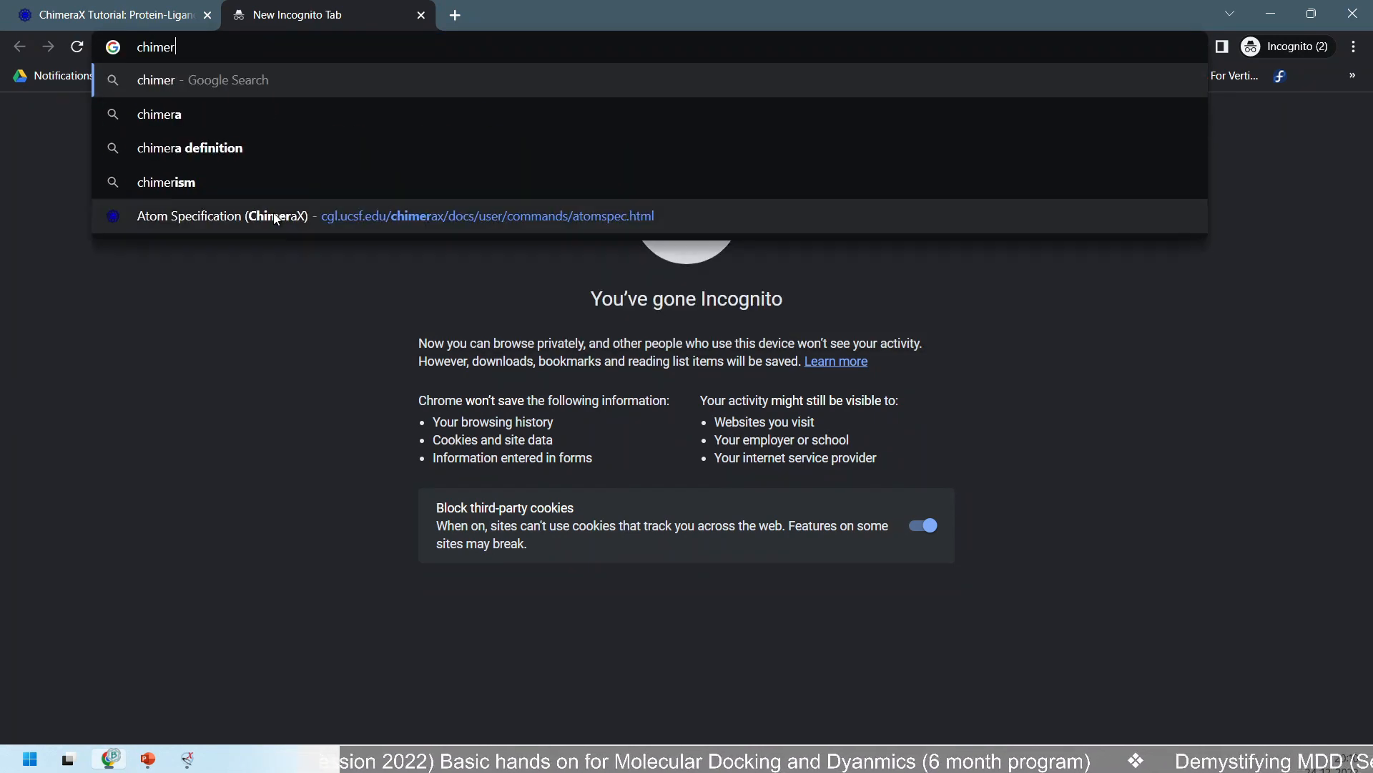
pyautogui.write('ax ')
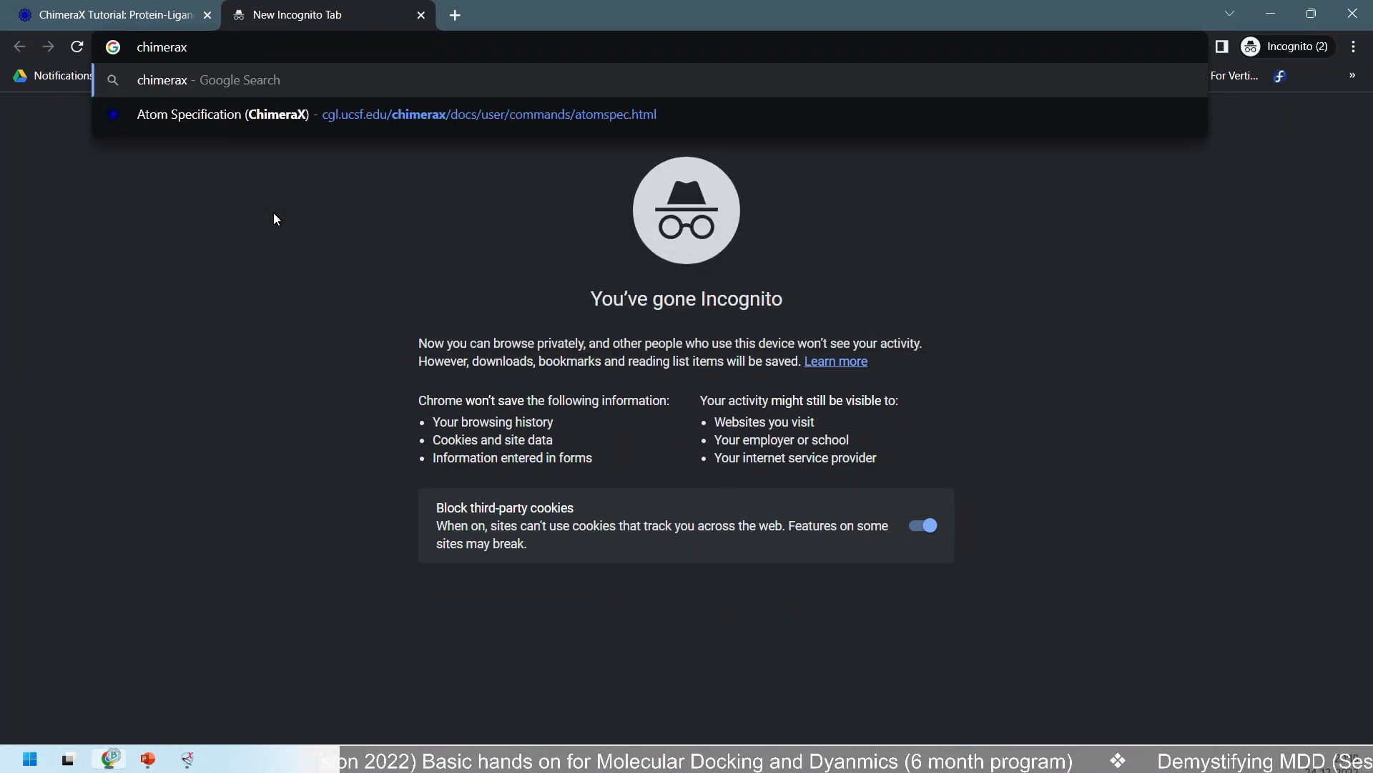
pyautogui.write('contac')
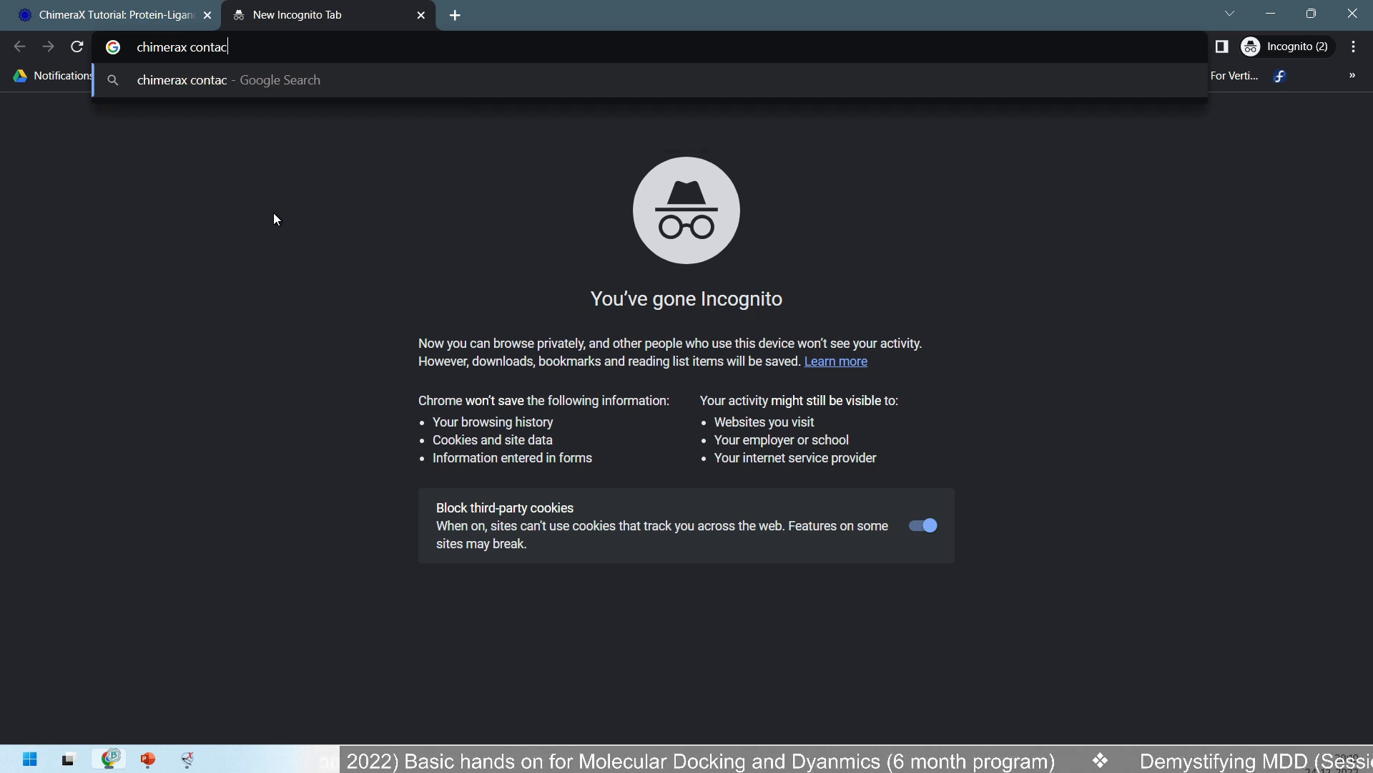
pyautogui.write('t and ')
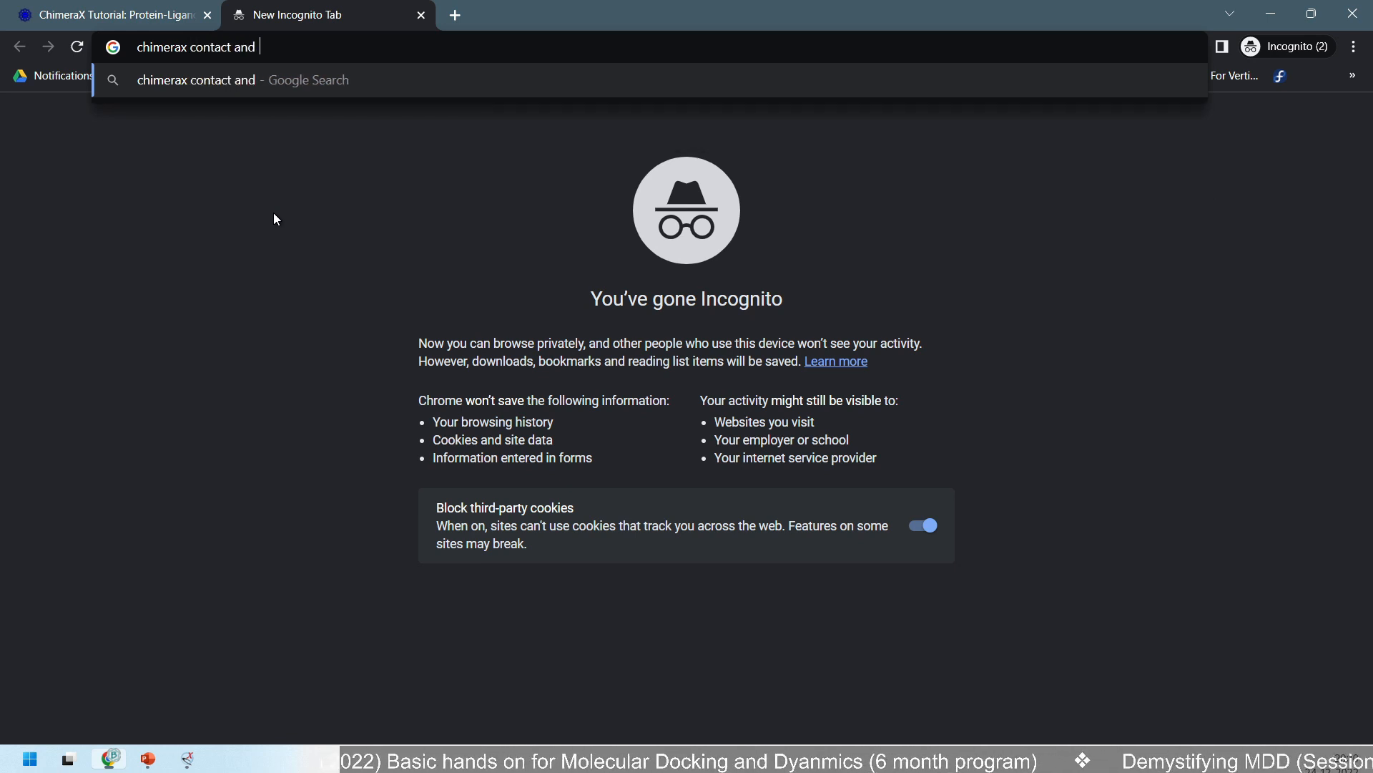
pyautogui.write('hbonds')
pyautogui.press('Return')
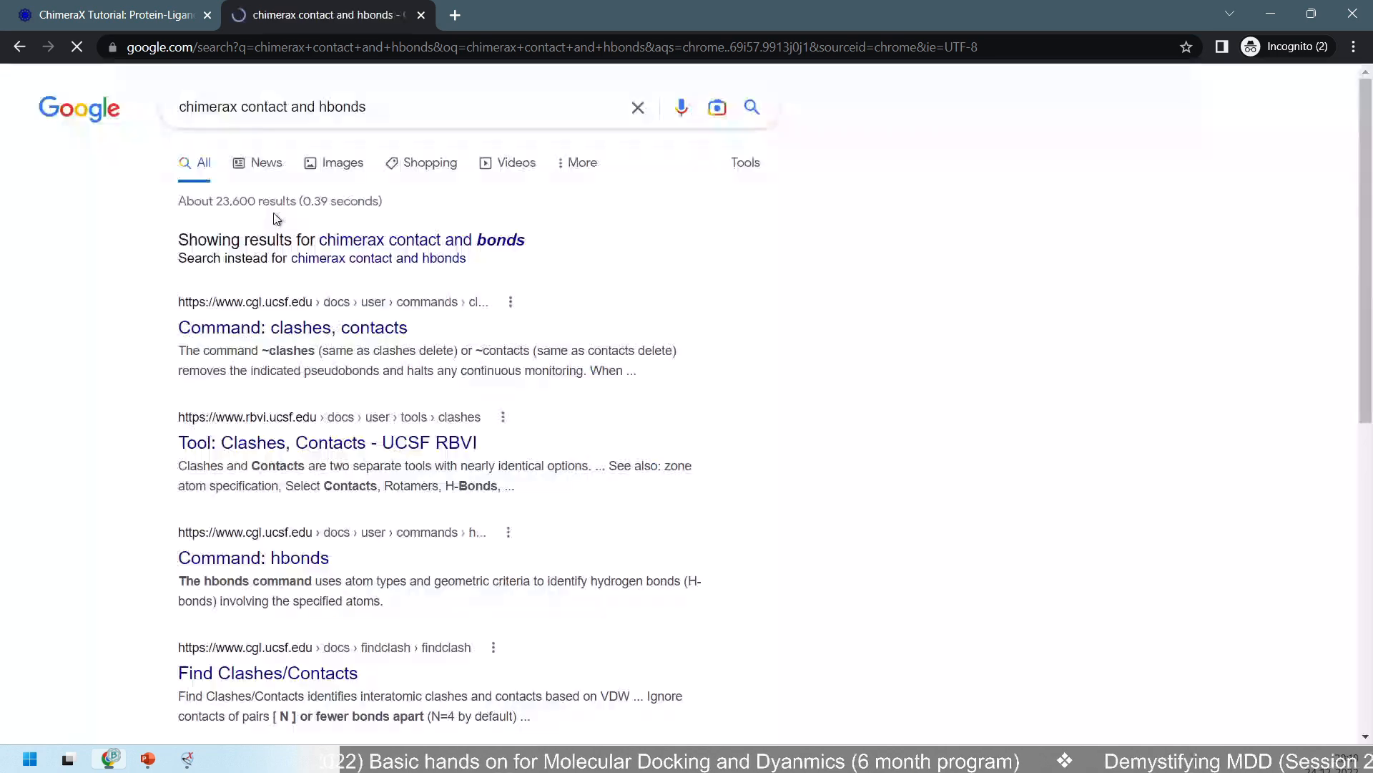
# Open the ChimeraX documentation page on the clashes and contacts commands and read its usage, definitions and cutoff table.
pyautogui.click(338, 342)
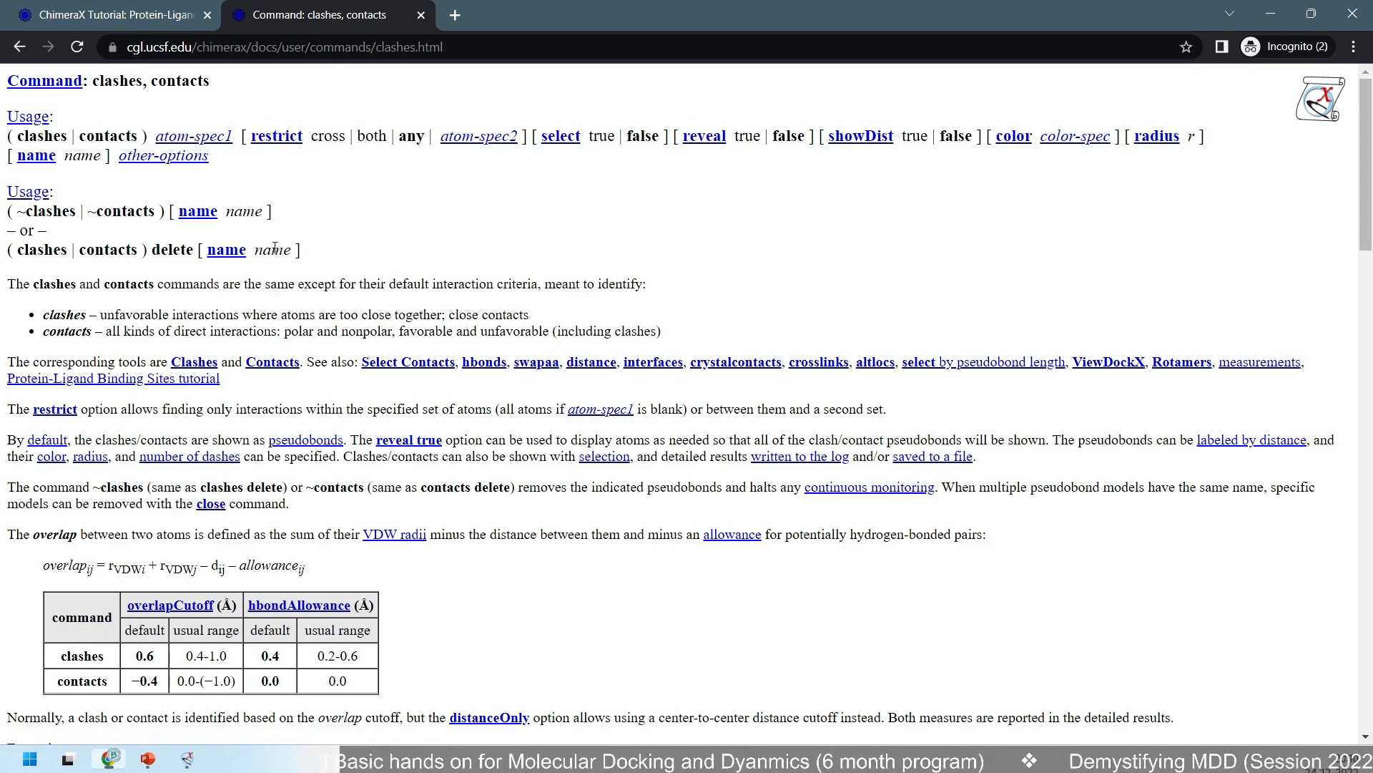
pyautogui.scroll(-3, 433, 380)
pyautogui.scroll(3, 430, 372)
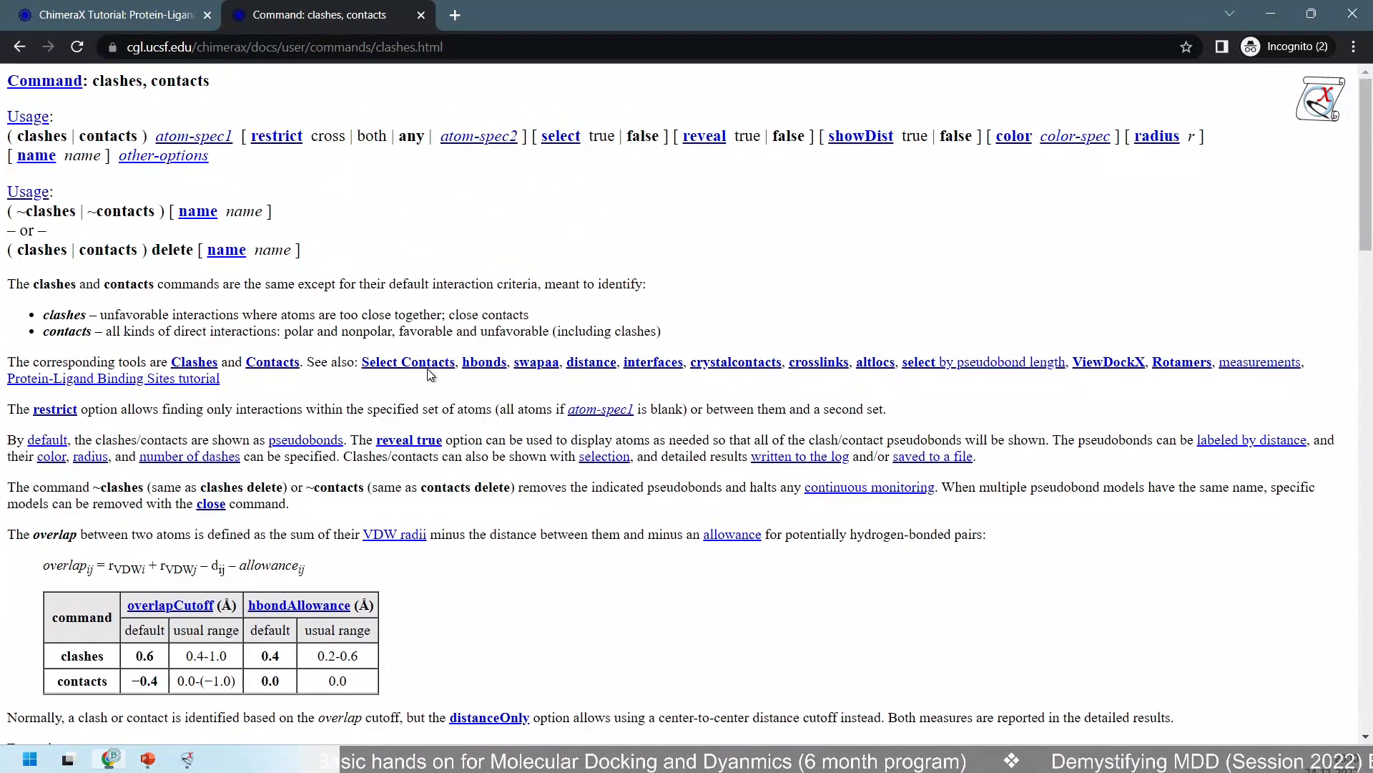
pyautogui.doubleClick(189, 79)
pyautogui.doubleClick(101, 79)
pyautogui.scroll(-2, 470, 520)
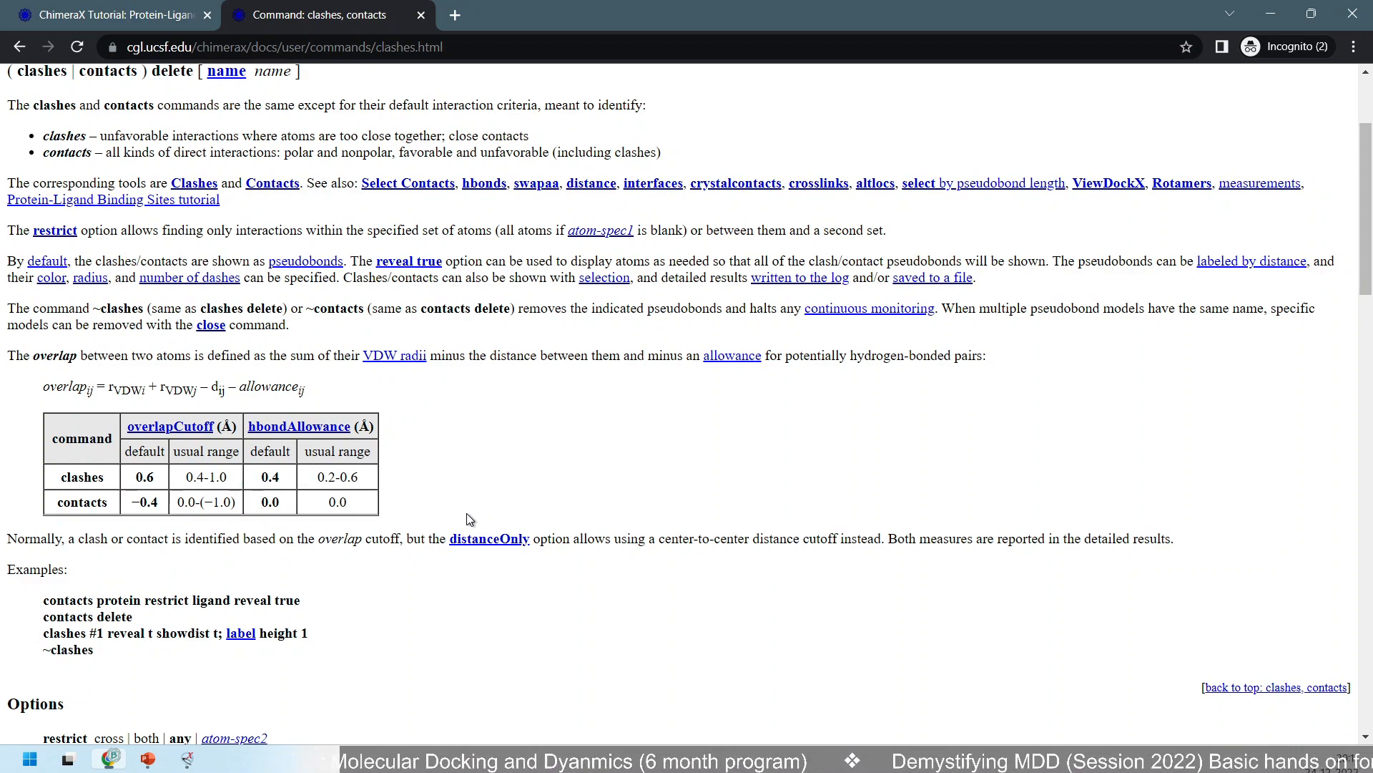
# Read the options of the clashes and contacts commands, and review the overlap cutoff table and usage syntax again.
pyautogui.scroll(-6, 426, 425)
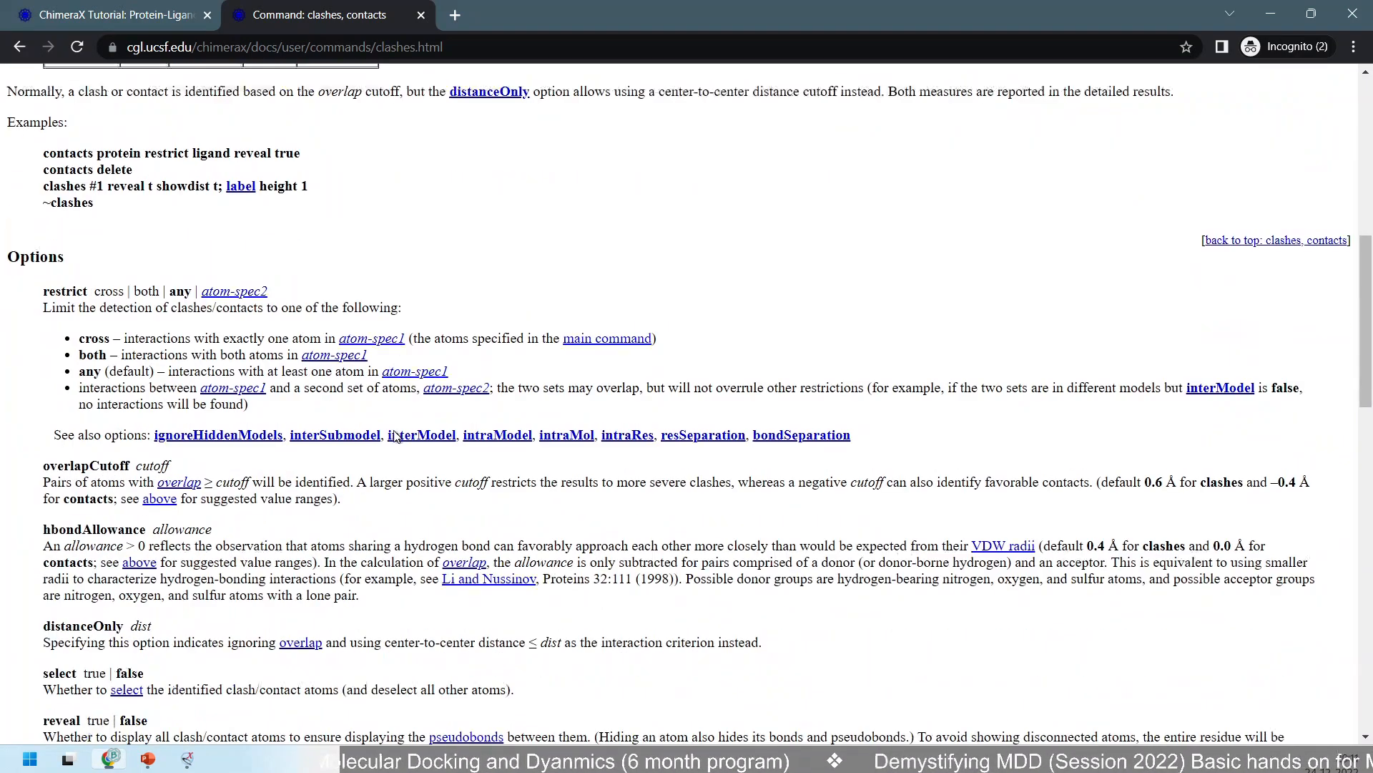
pyautogui.scroll(-12, 395, 437)
pyautogui.scroll(6, 324, 480)
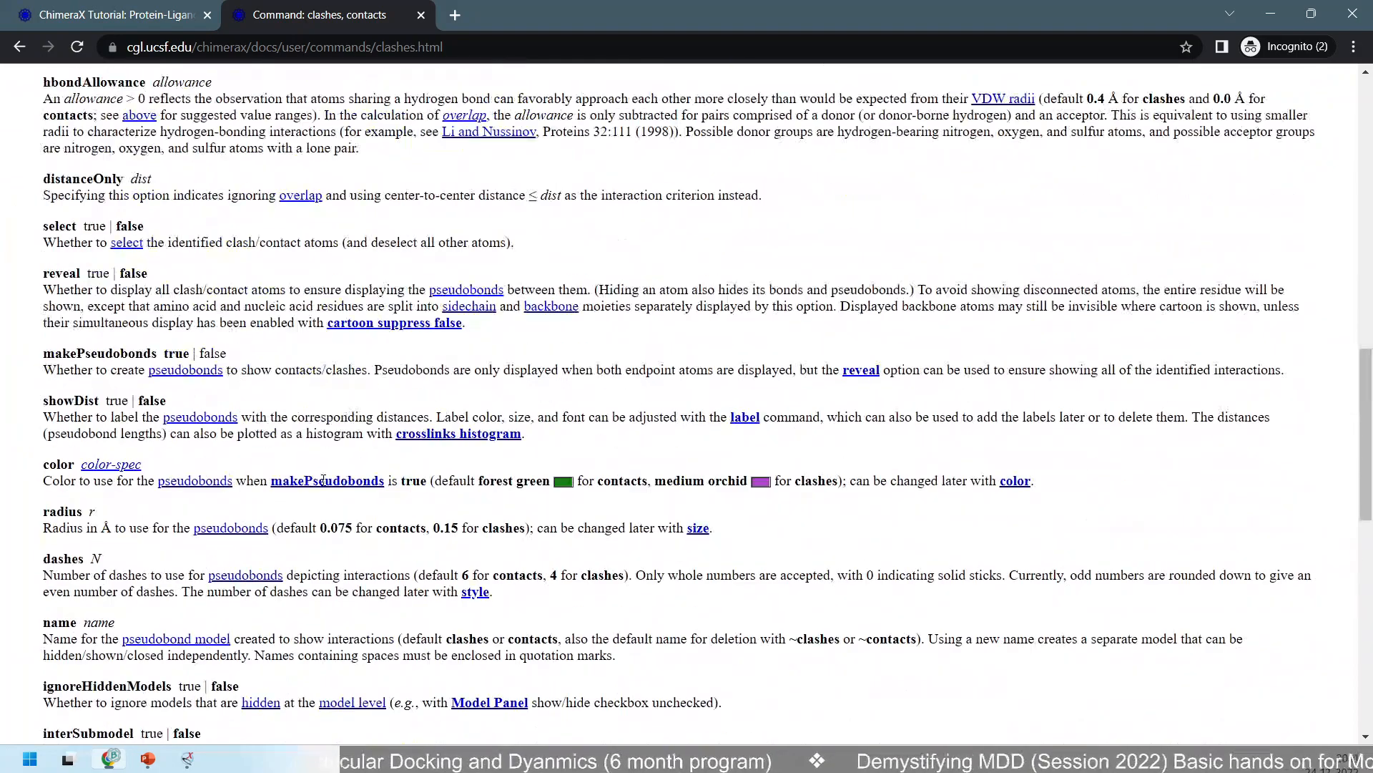
pyautogui.scroll(8, 324, 480)
pyautogui.scroll(5, 171, 346)
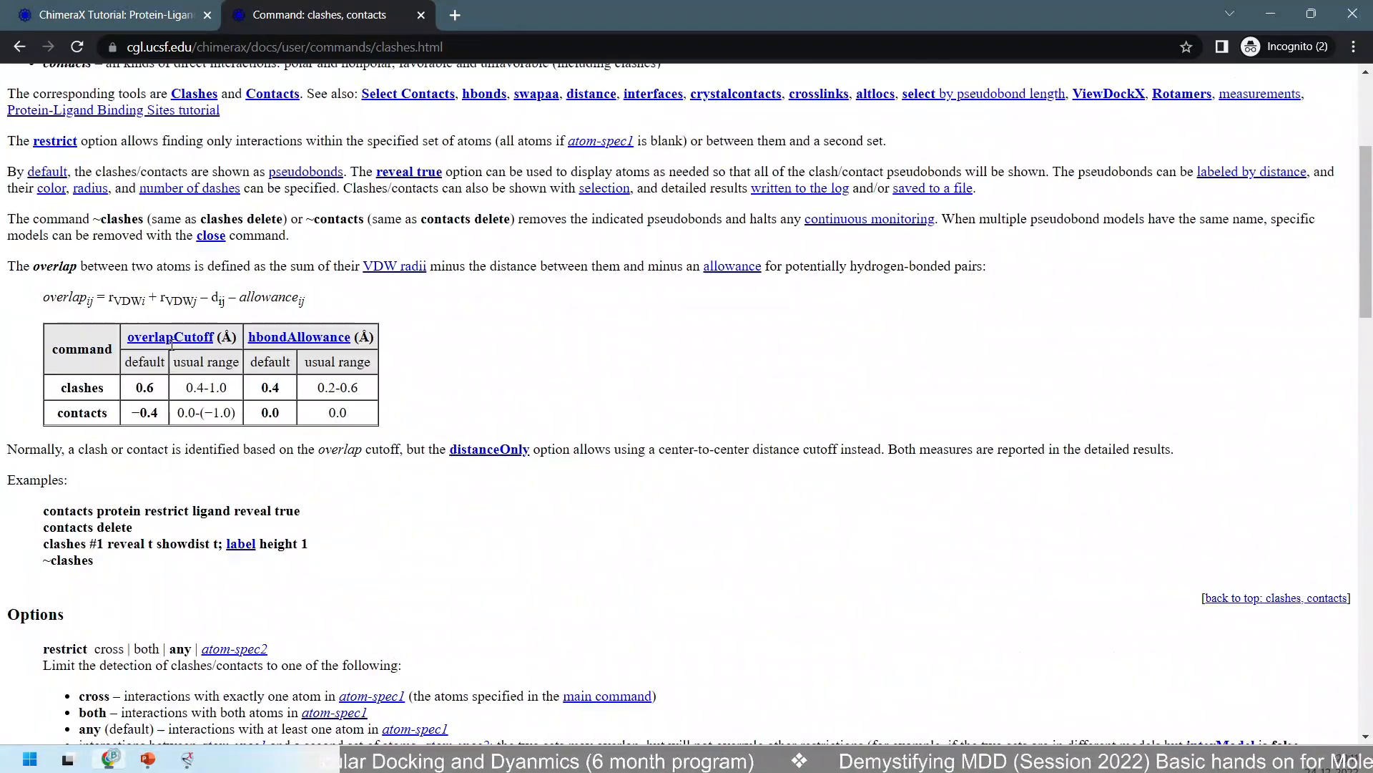
pyautogui.scroll(4, 171, 345)
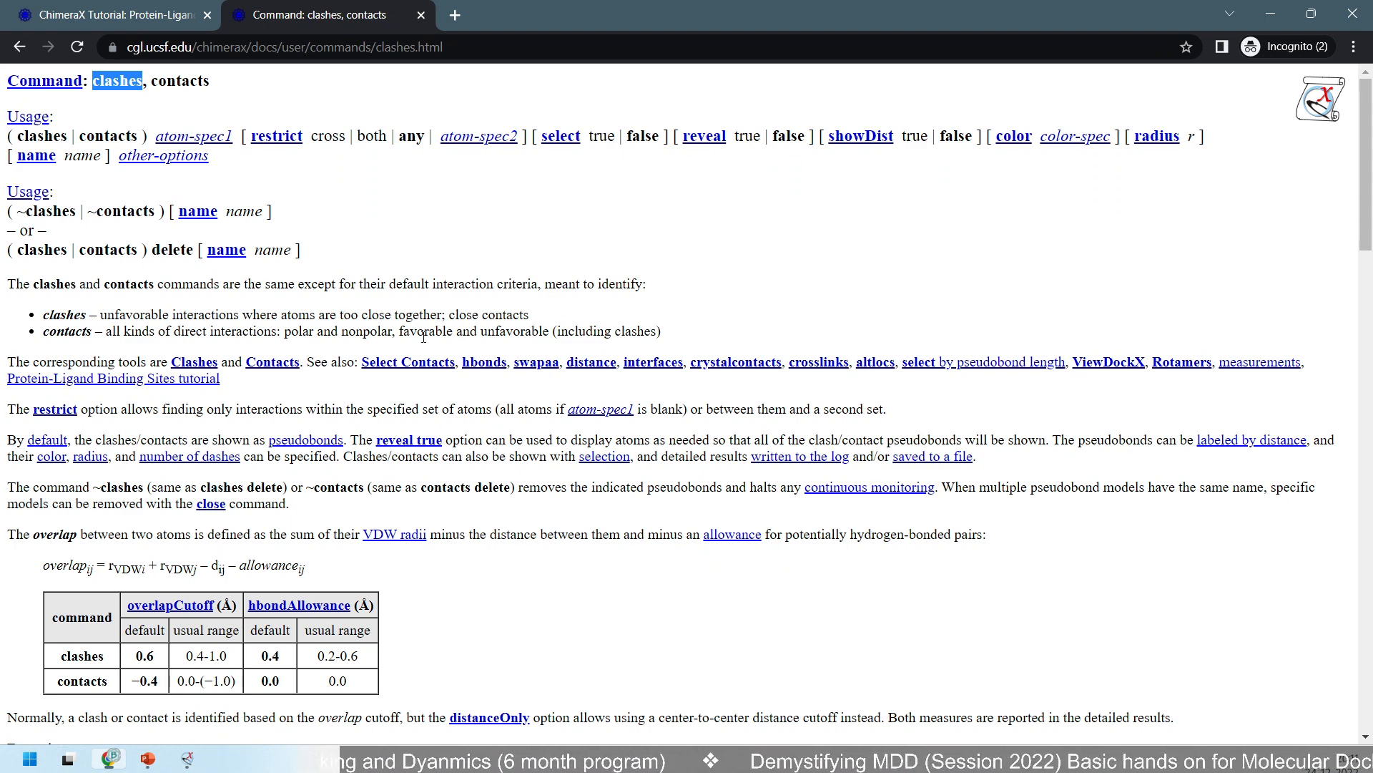
pyautogui.hotkey('alt', 'Tab')
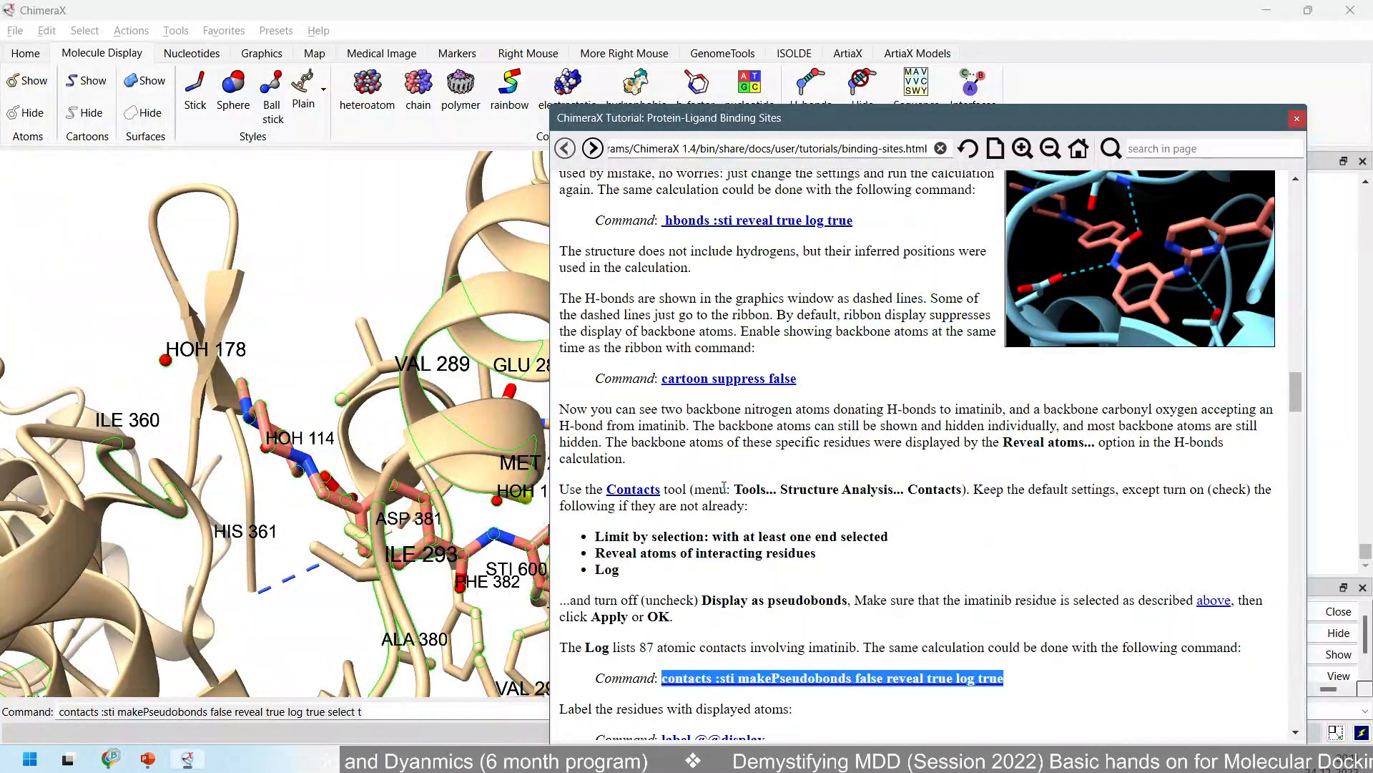
pyautogui.click(364, 303)
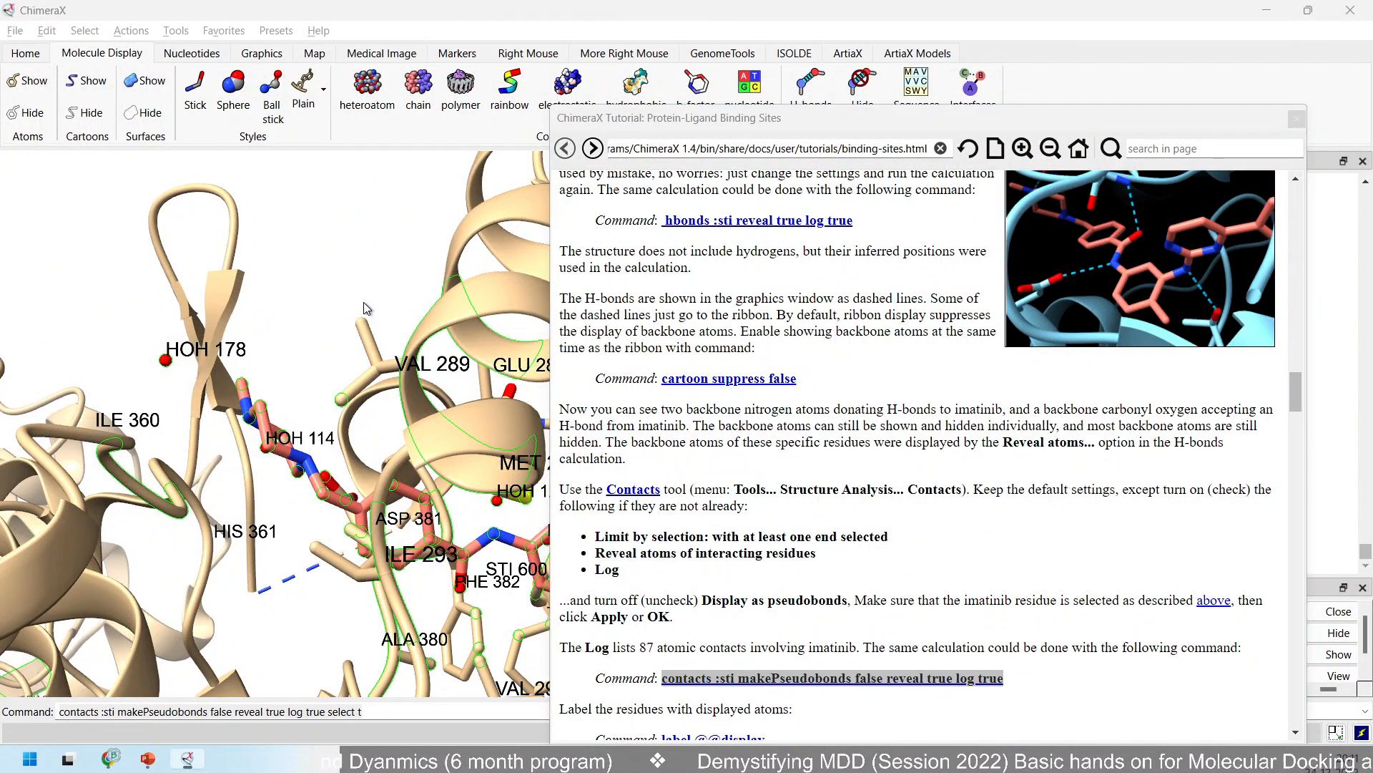
pyautogui.hotkey('alt', 'Tab')
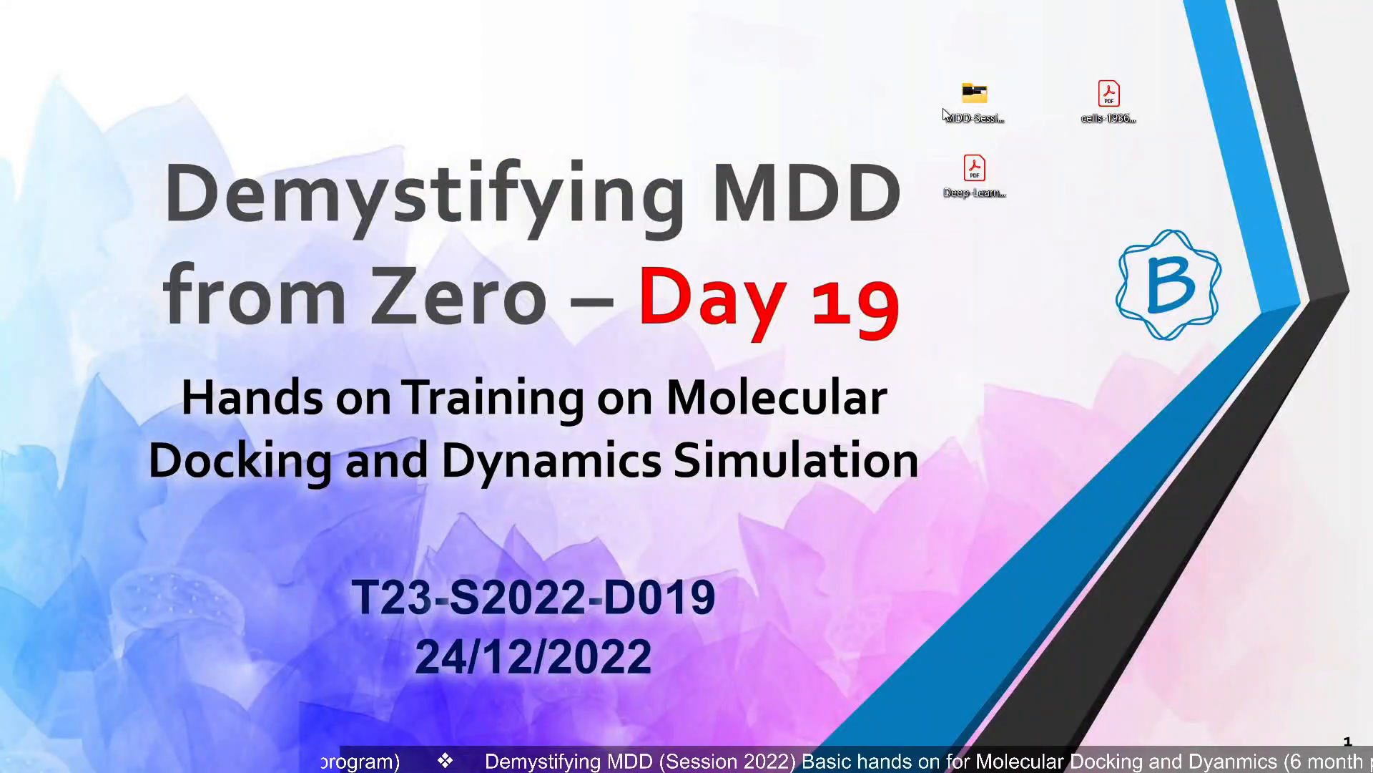
# Open the MDD-Sessions desktop folder in a maximized File Explorer window and go to its docking\SieveAI subfolder.
pyautogui.click(970, 108)
pyautogui.hotkey('alt', 'Tab')
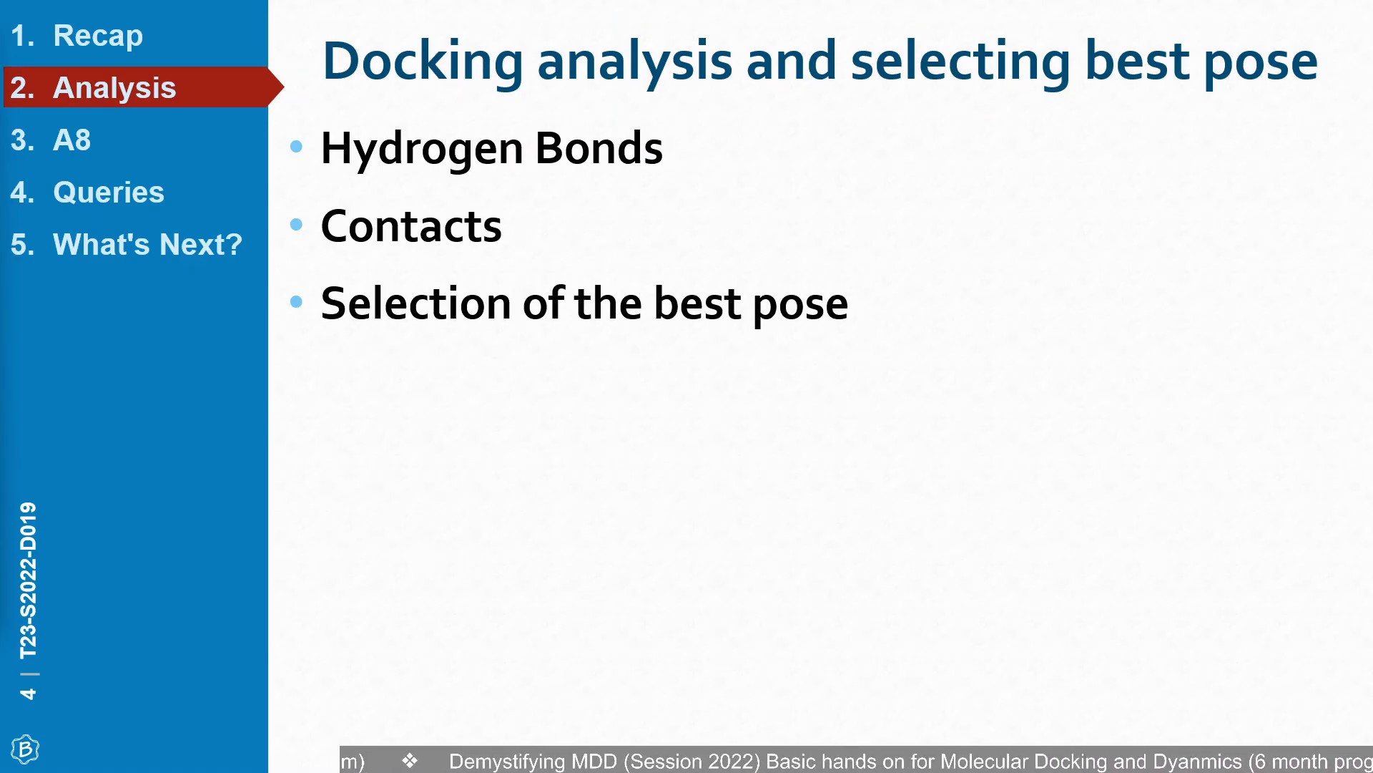
pyautogui.moveTo(0, 60); pyautogui.dragTo(757, 94)
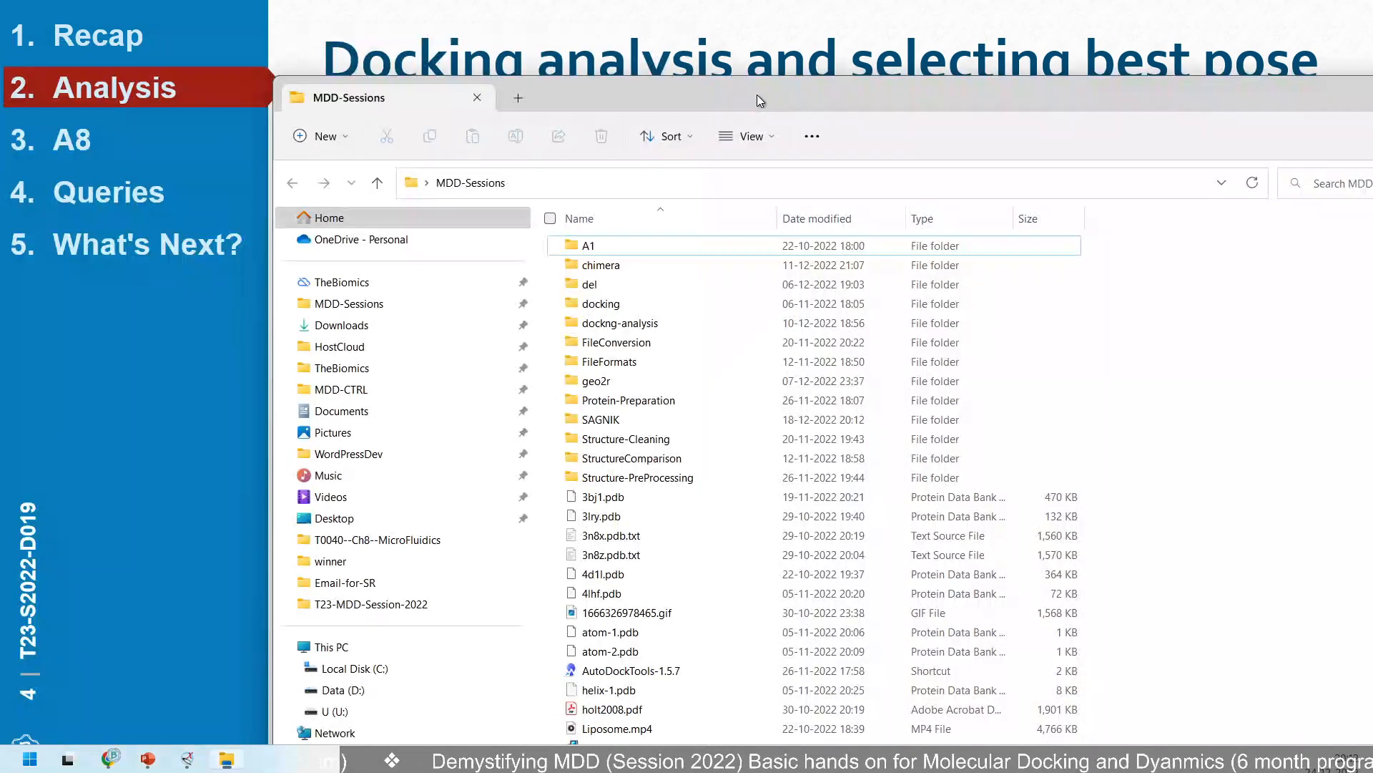
pyautogui.doubleClick(755, 95)
pyautogui.click(373, 217)
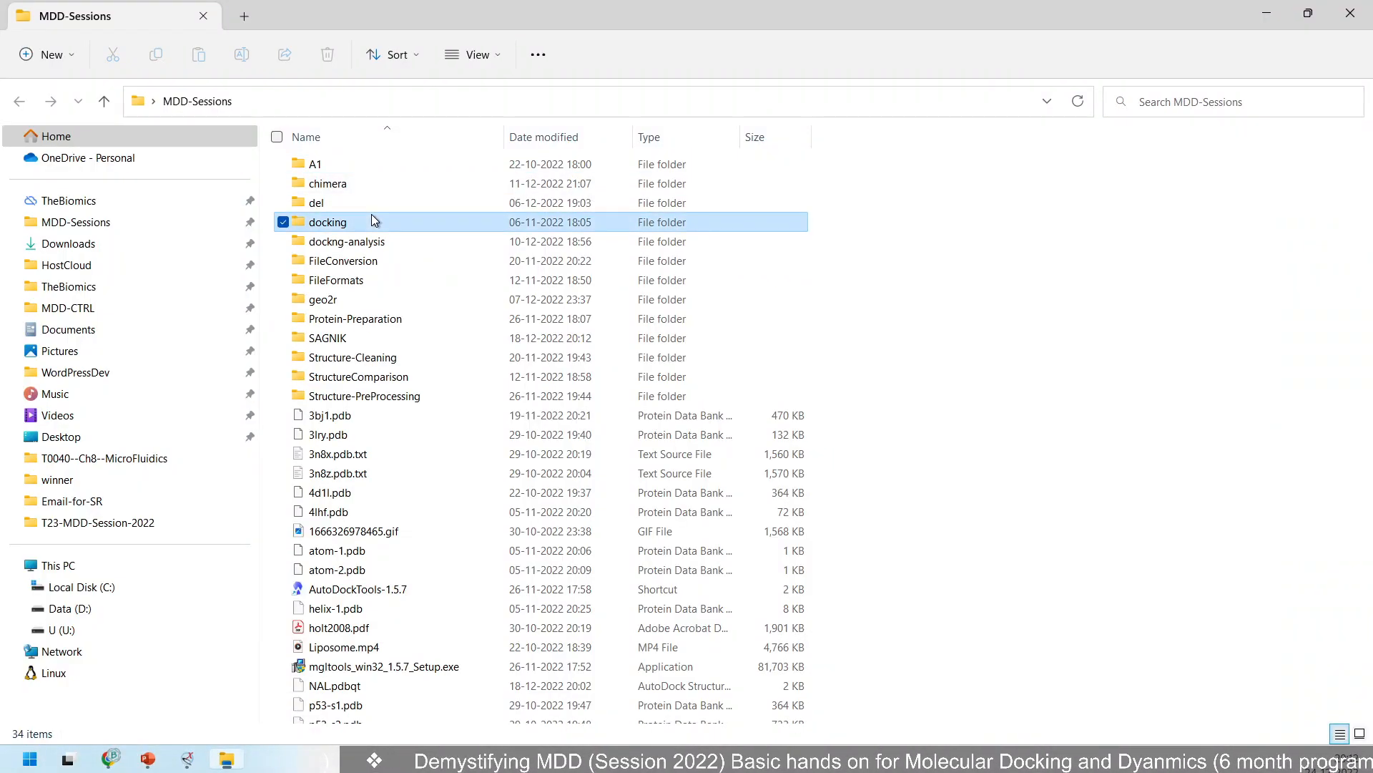
pyautogui.doubleClick(371, 222)
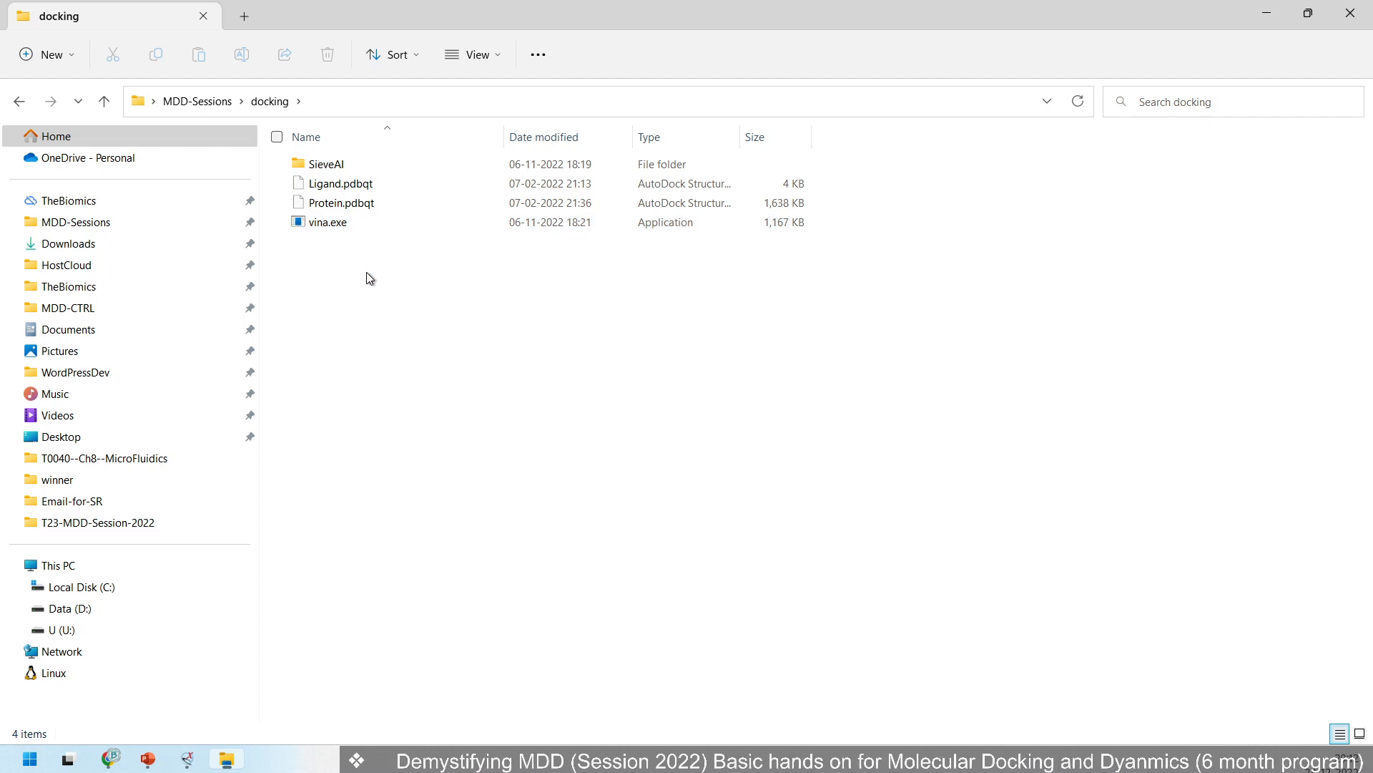
pyautogui.doubleClick(353, 163)
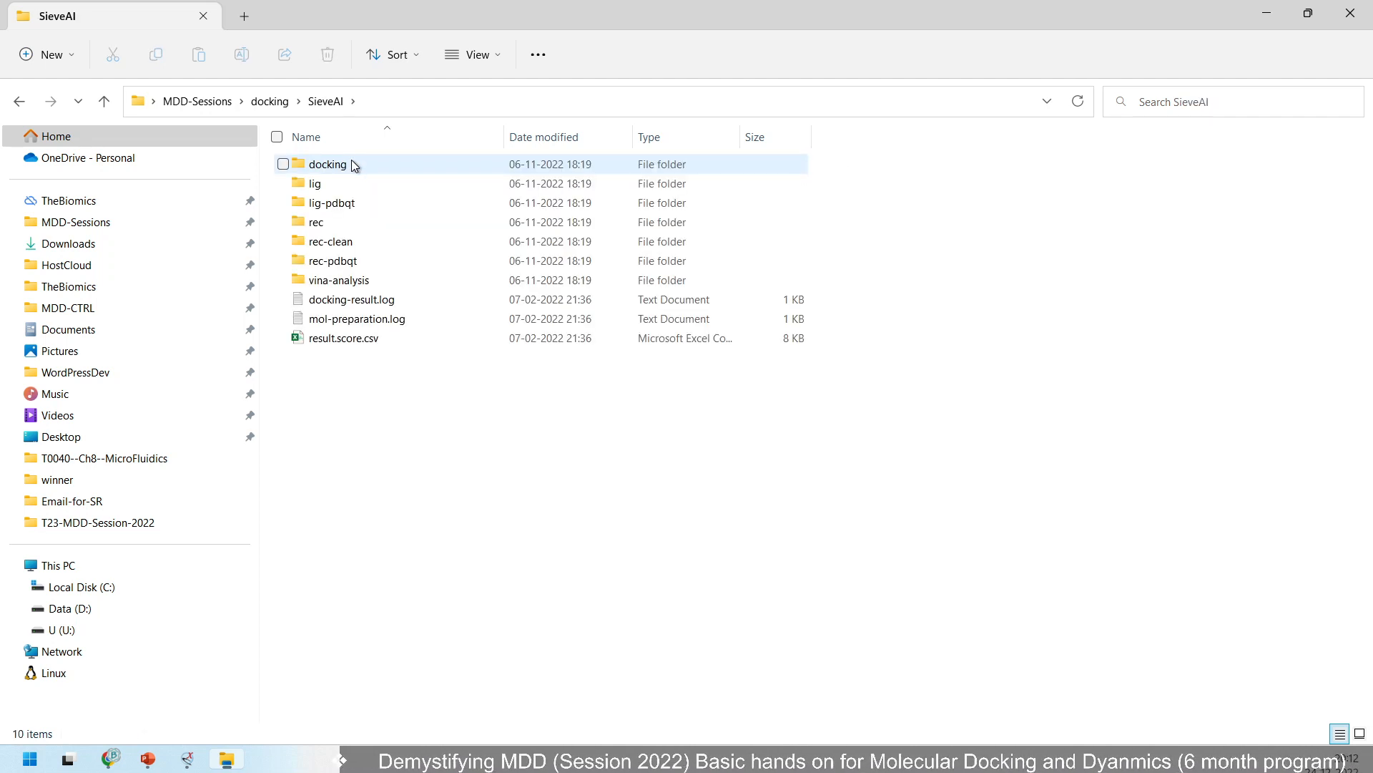
# Open result.score.csv in Excel and maximize its window.
pyautogui.click(358, 341)
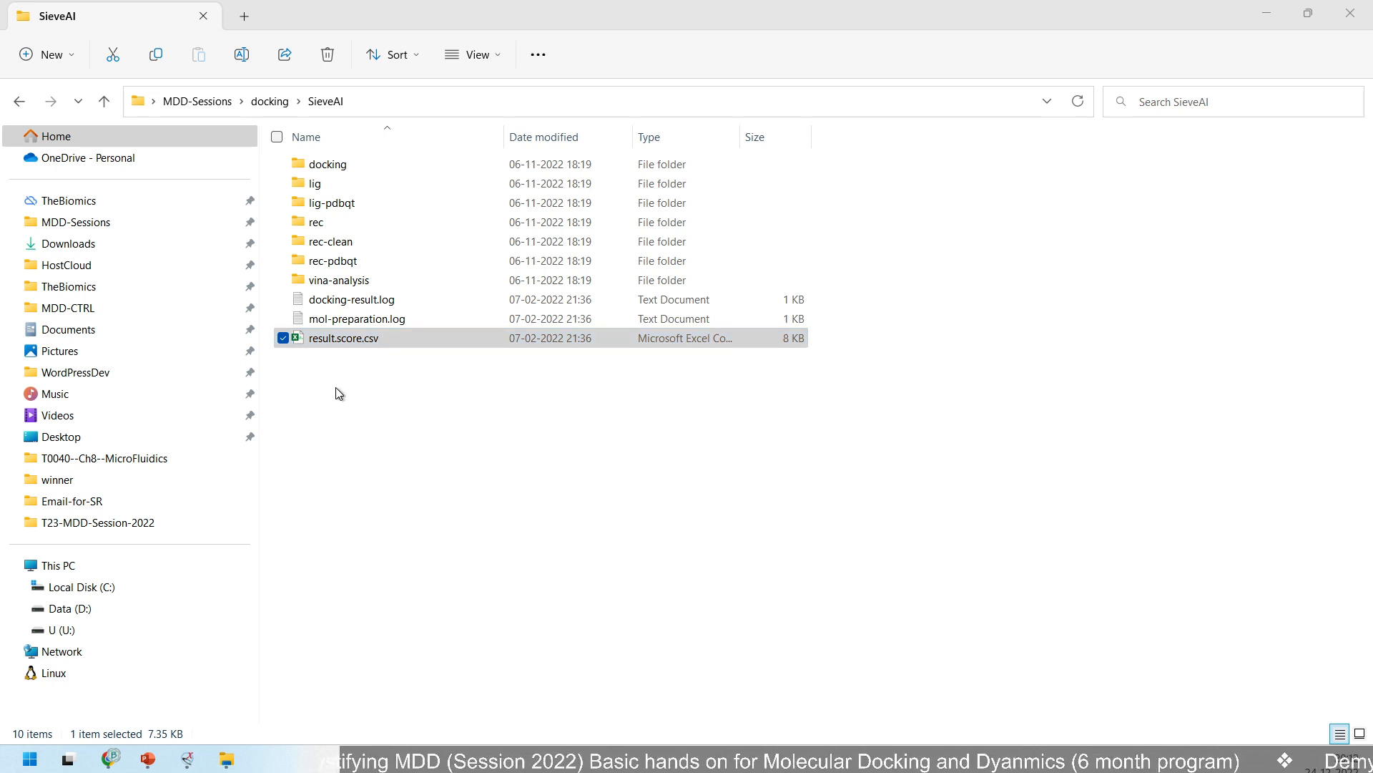
pyautogui.moveTo(579, 19); pyautogui.dragTo(0, 92)
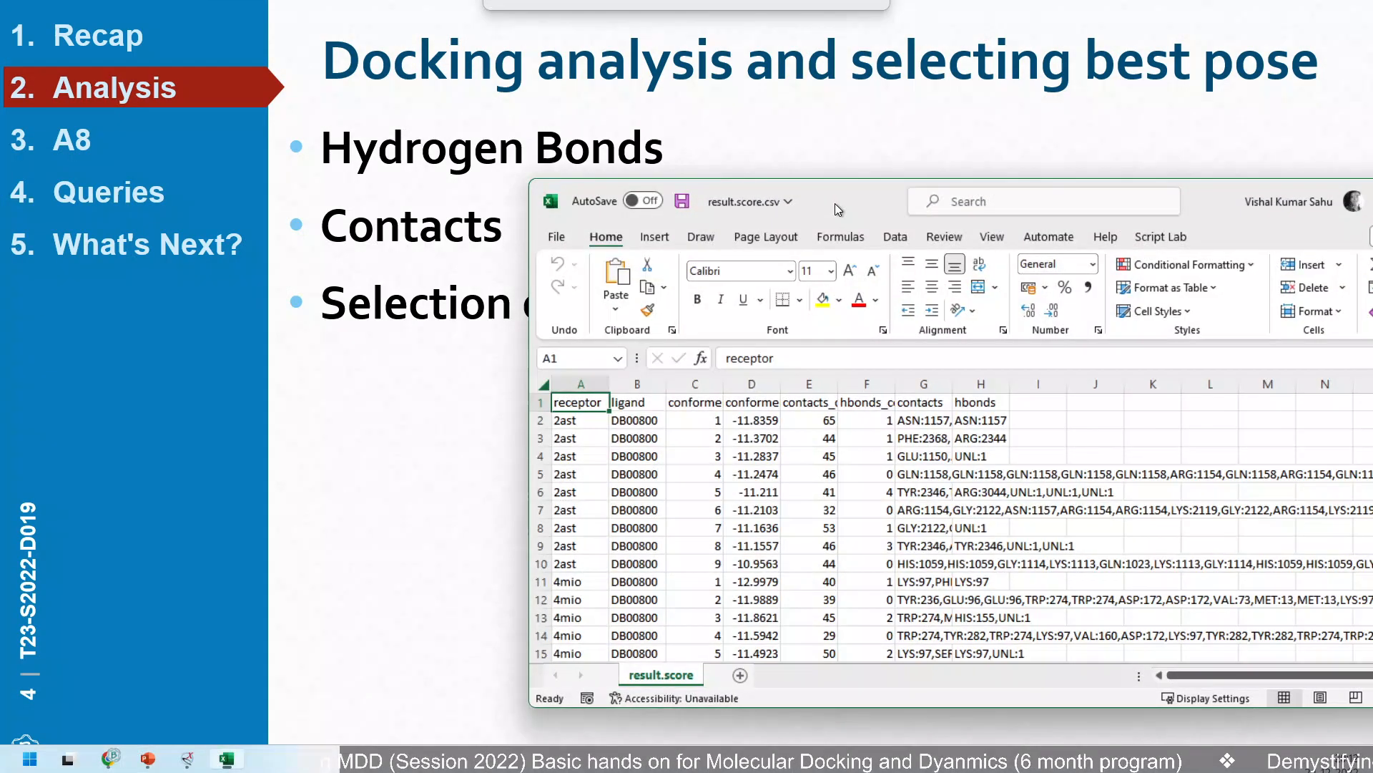
pyautogui.moveTo(835, 204); pyautogui.dragTo(520, 139)
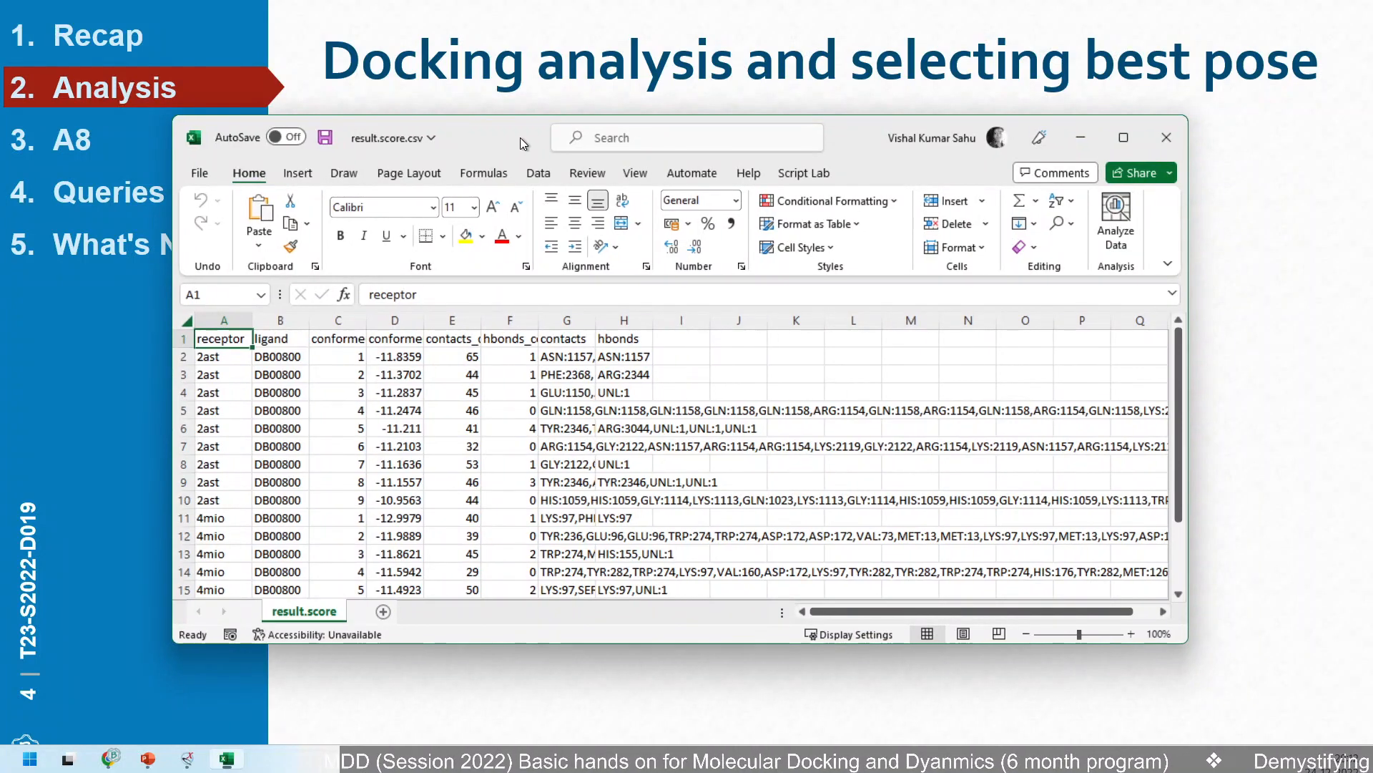
pyautogui.doubleClick(521, 137)
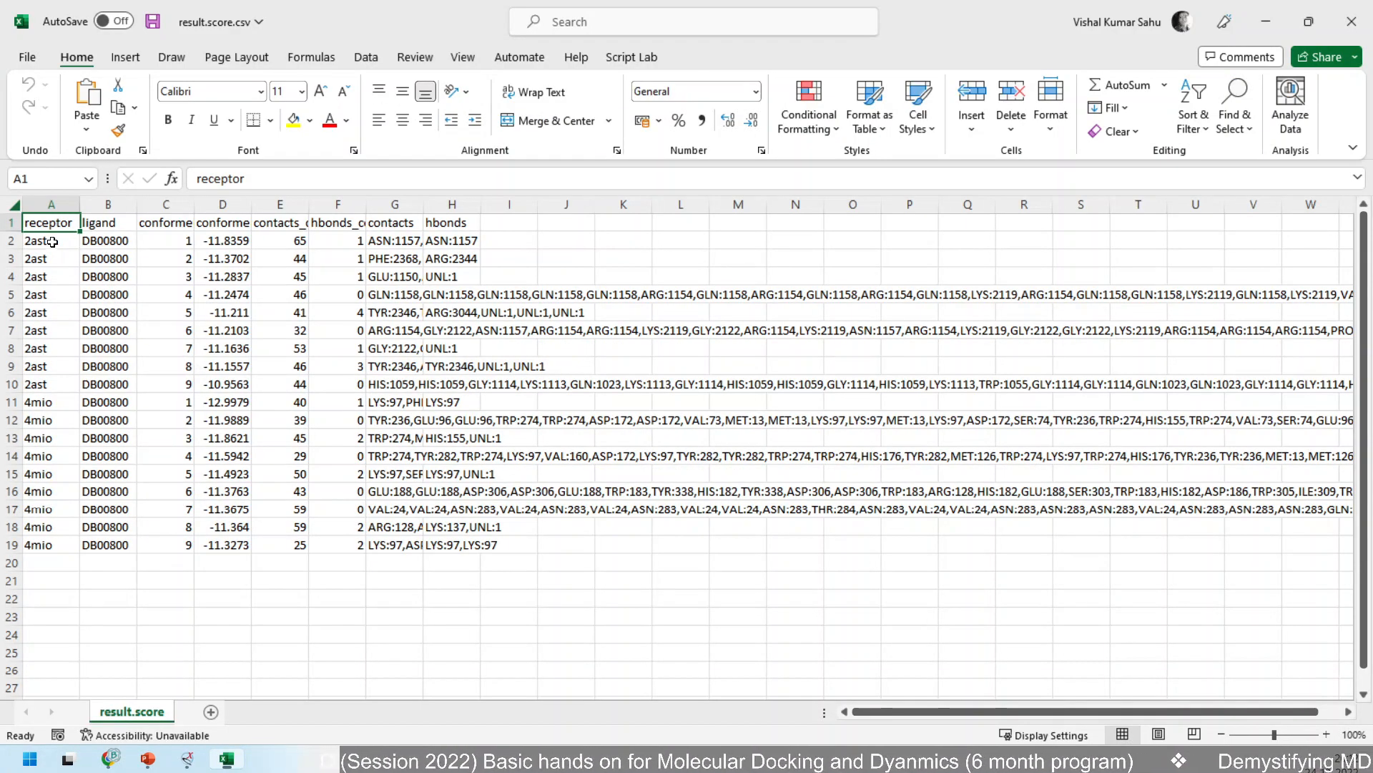
# Review the receptor, ligand and conformer columns, the conformer scores, and the contact and H-bond counts for receptor 2ast.
pyautogui.moveTo(52, 242); pyautogui.dragTo(33, 545)
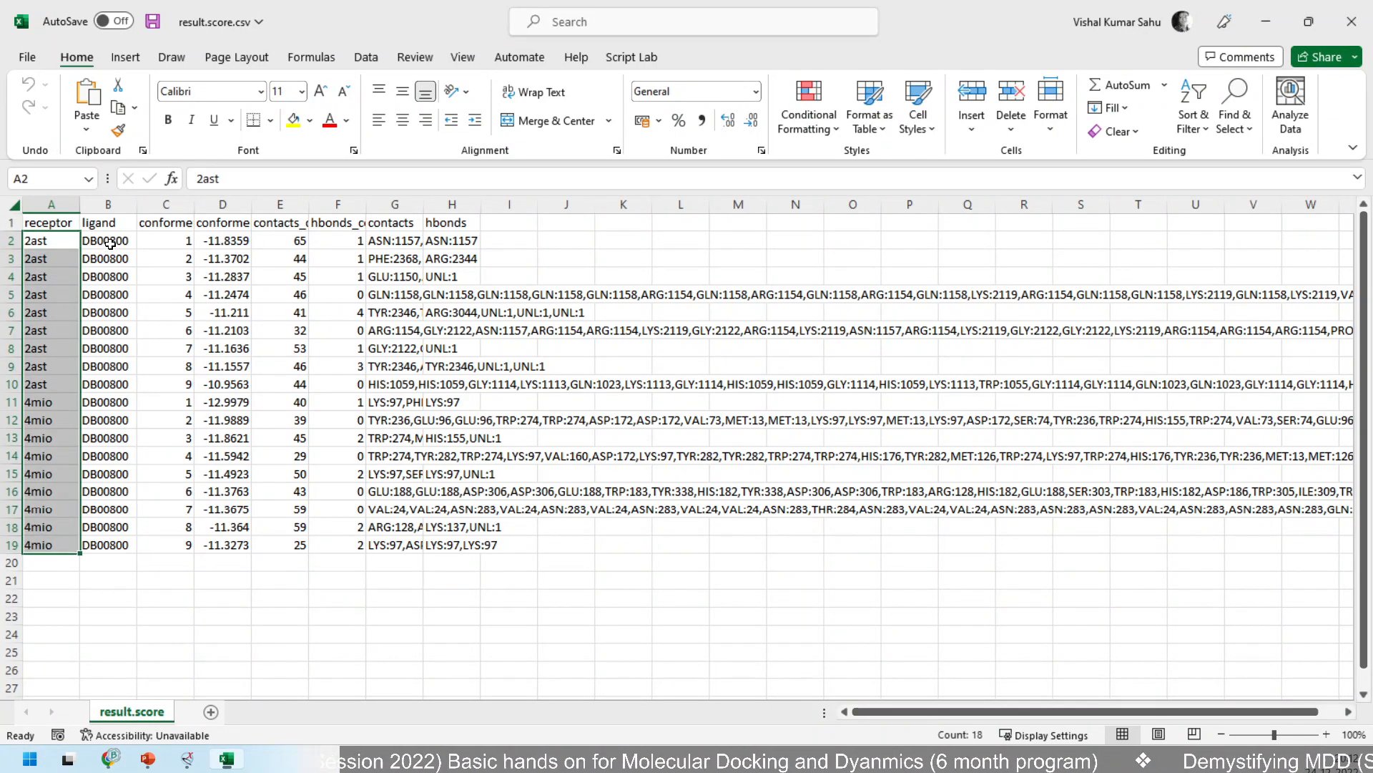
pyautogui.moveTo(110, 241); pyautogui.dragTo(105, 546)
pyautogui.moveTo(180, 241); pyautogui.dragTo(178, 383)
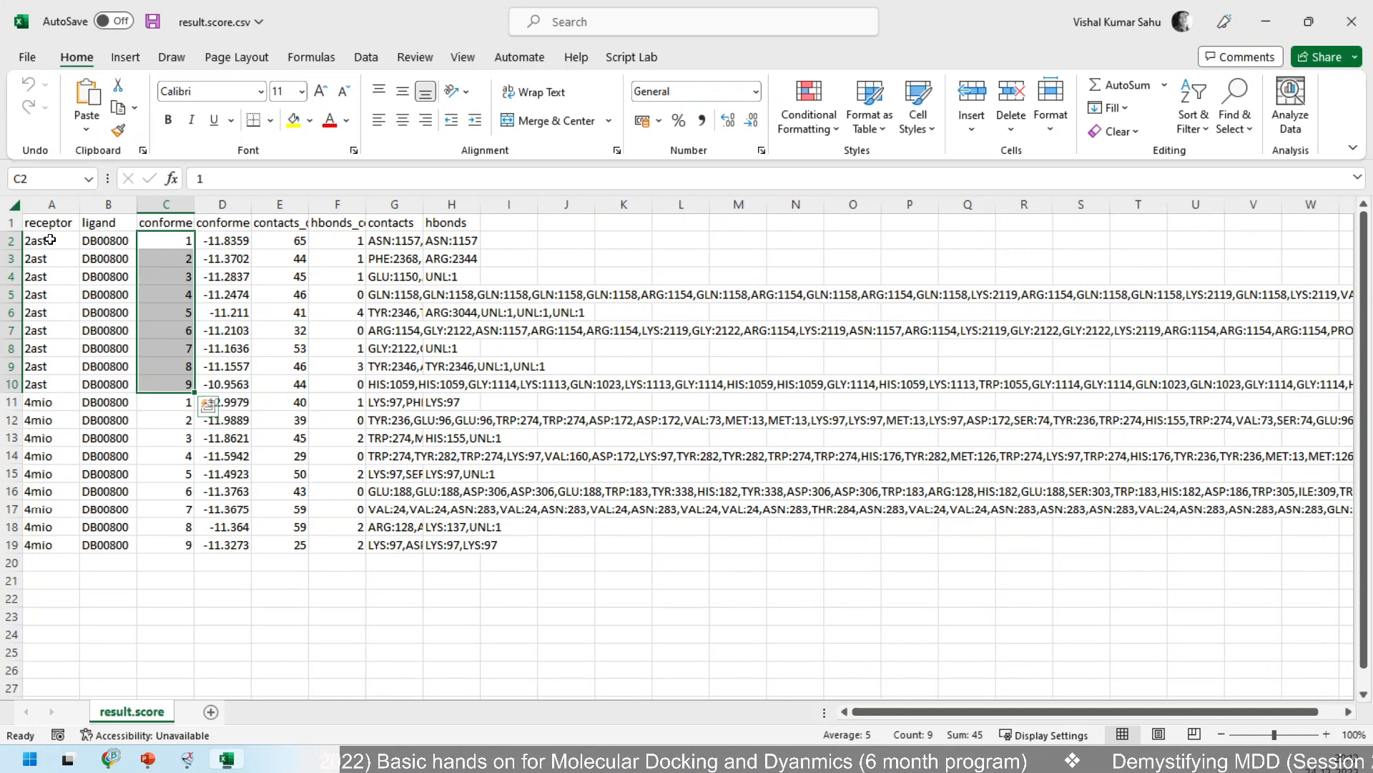
pyautogui.moveTo(50, 239); pyautogui.dragTo(186, 382)
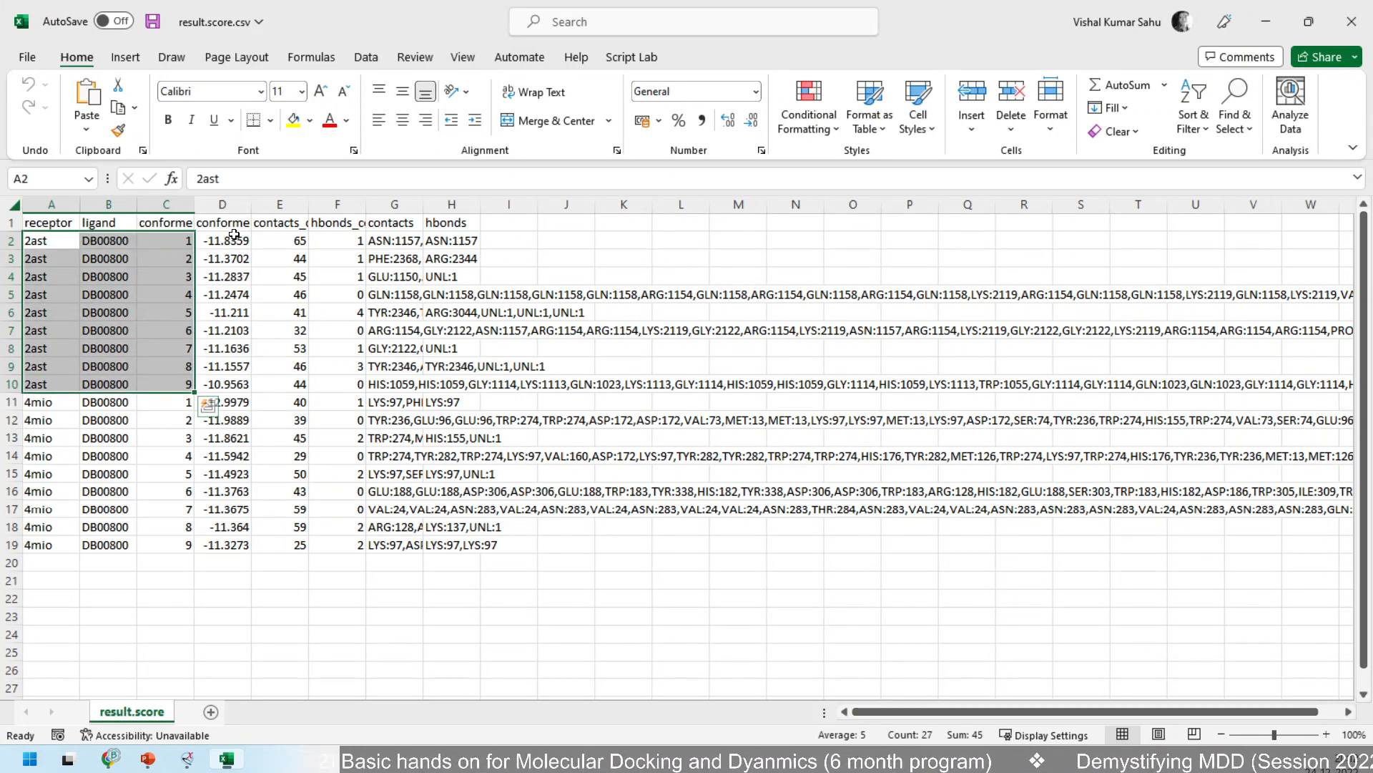
pyautogui.moveTo(231, 239); pyautogui.dragTo(228, 384)
pyautogui.moveTo(292, 243); pyautogui.dragTo(281, 382)
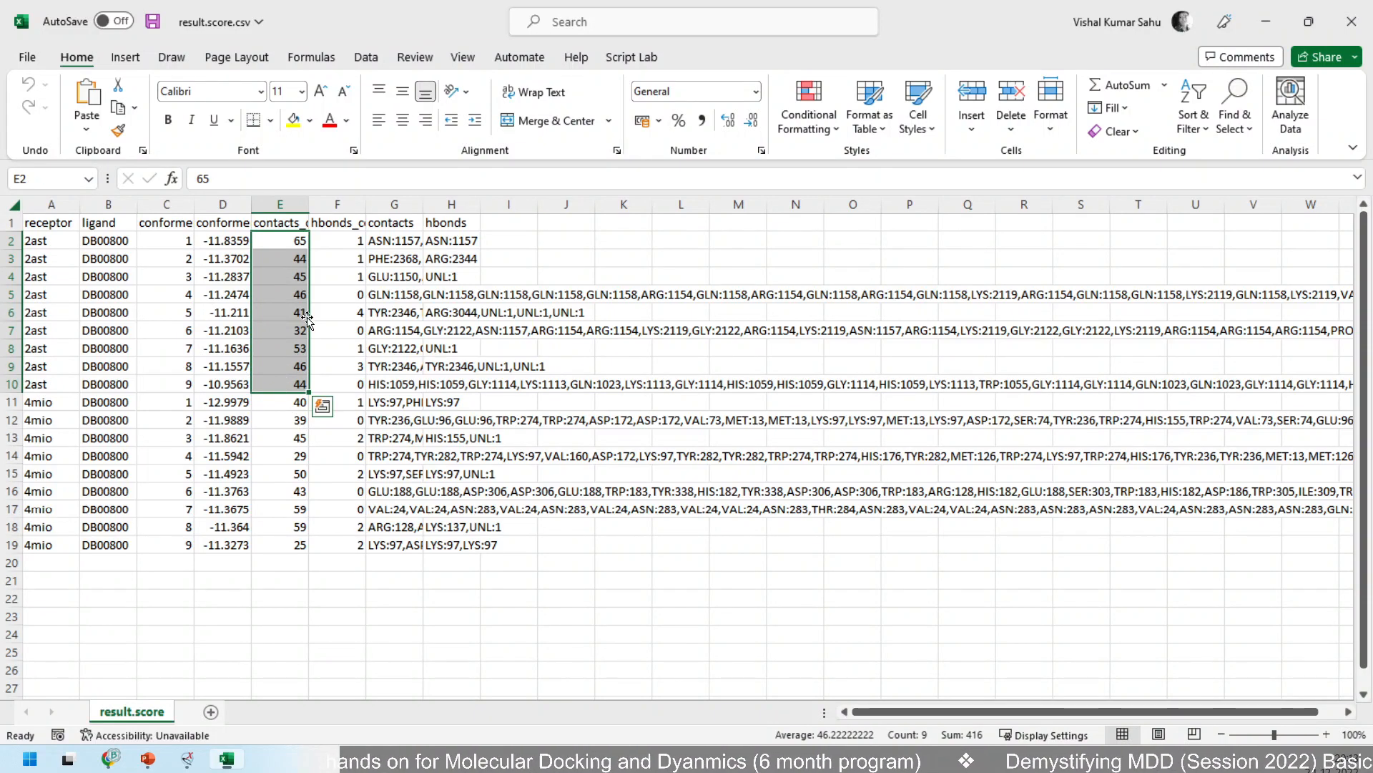
pyautogui.moveTo(343, 244); pyautogui.dragTo(339, 395)
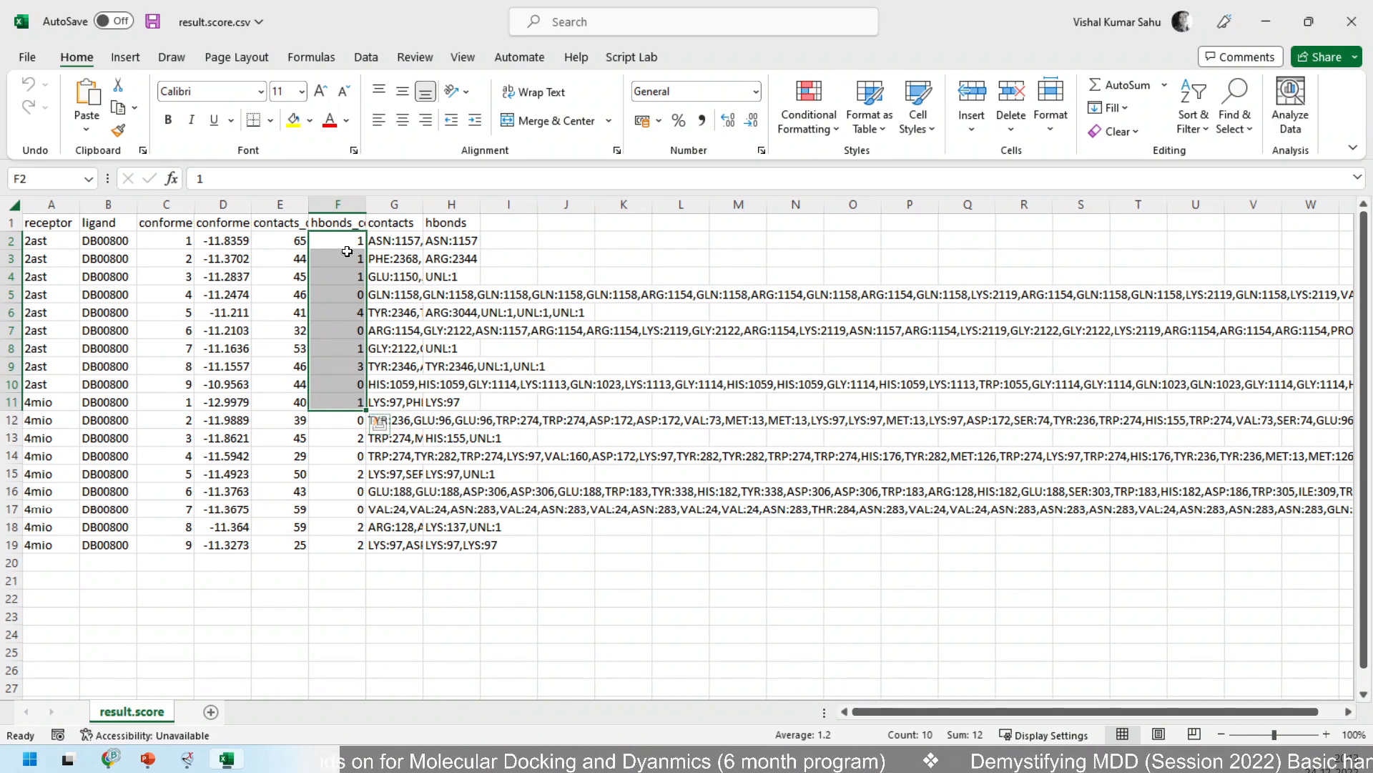
# Enlarge the sheet to 130% with the ribbon collapsed, and fit the width of the contacts column G to its contents.
pyautogui.keyDown('ctrl'); pyautogui.scroll(2, 354, 253); pyautogui.keyUp('ctrl')
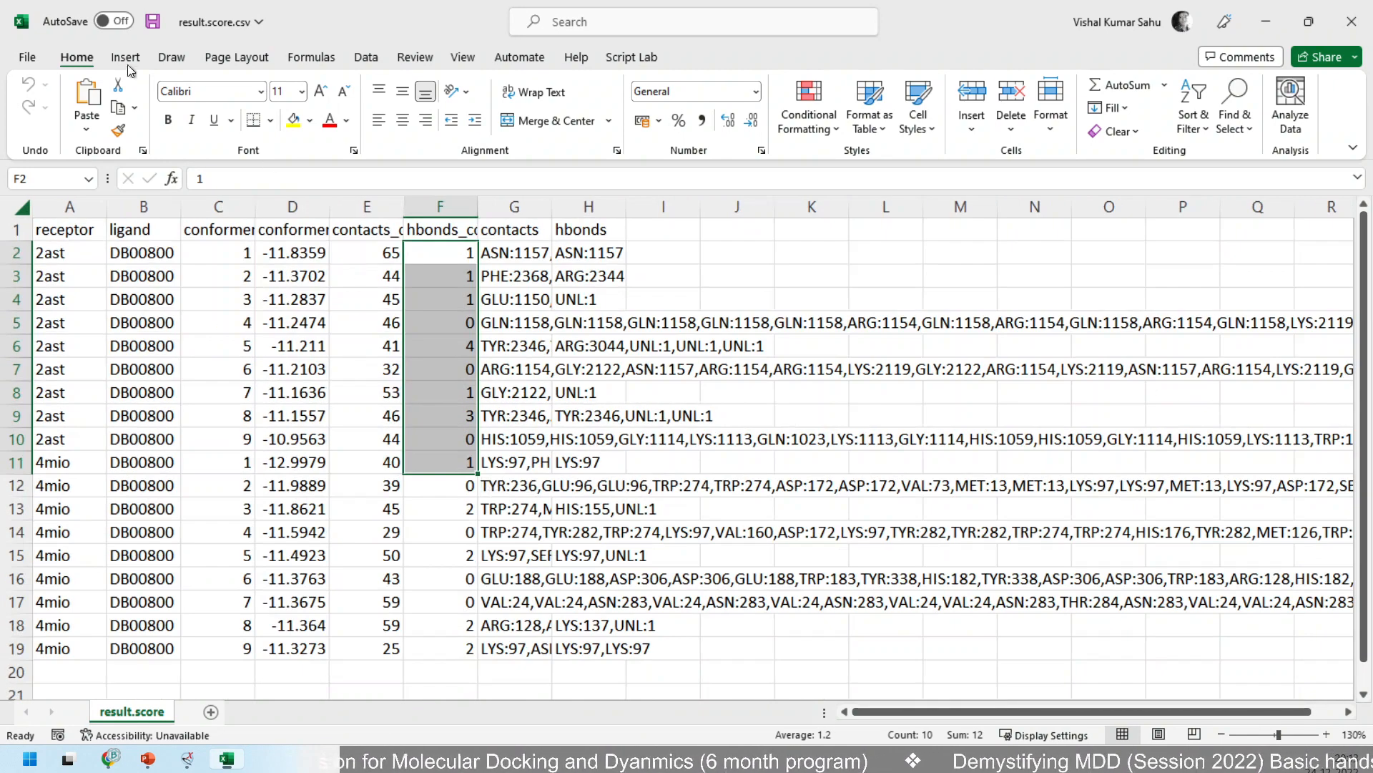
pyautogui.doubleClick(75, 54)
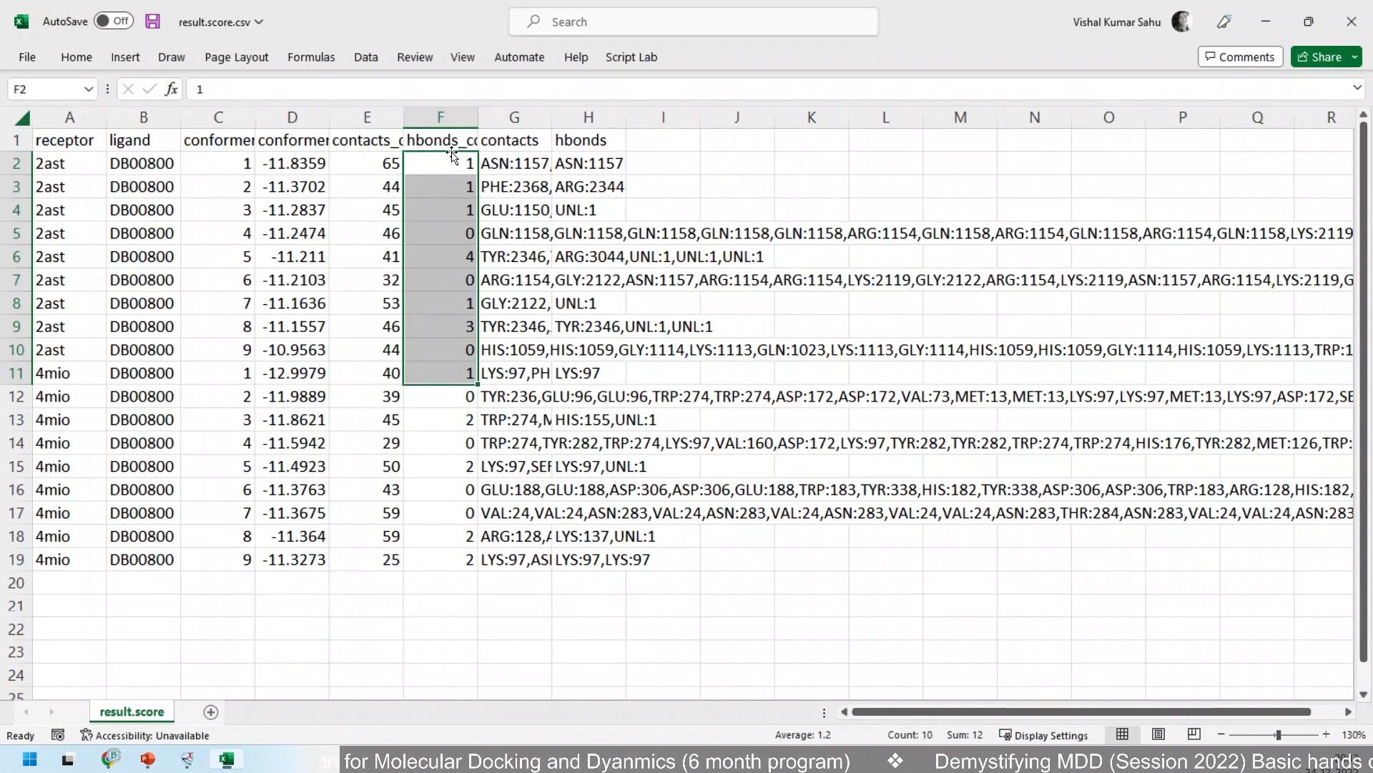
pyautogui.click(370, 162)
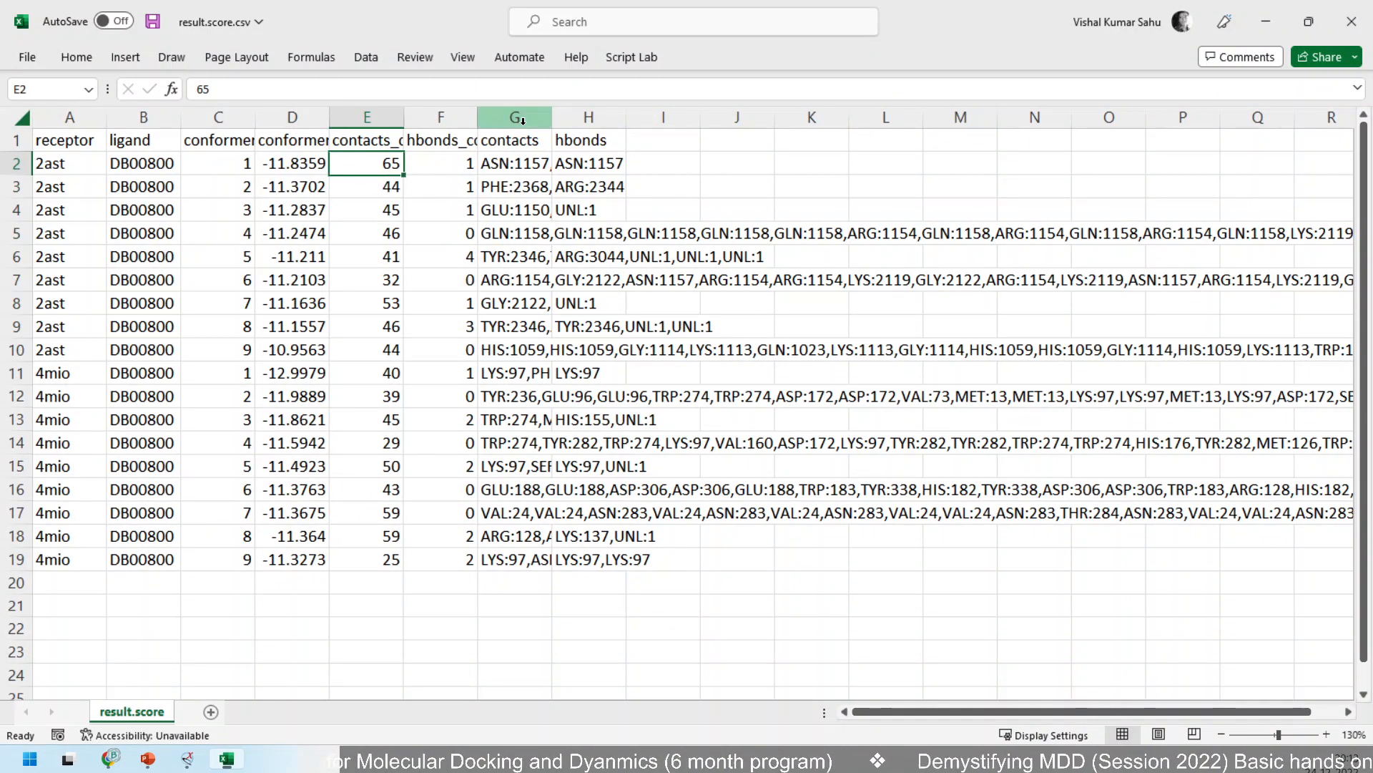
pyautogui.doubleClick(551, 117)
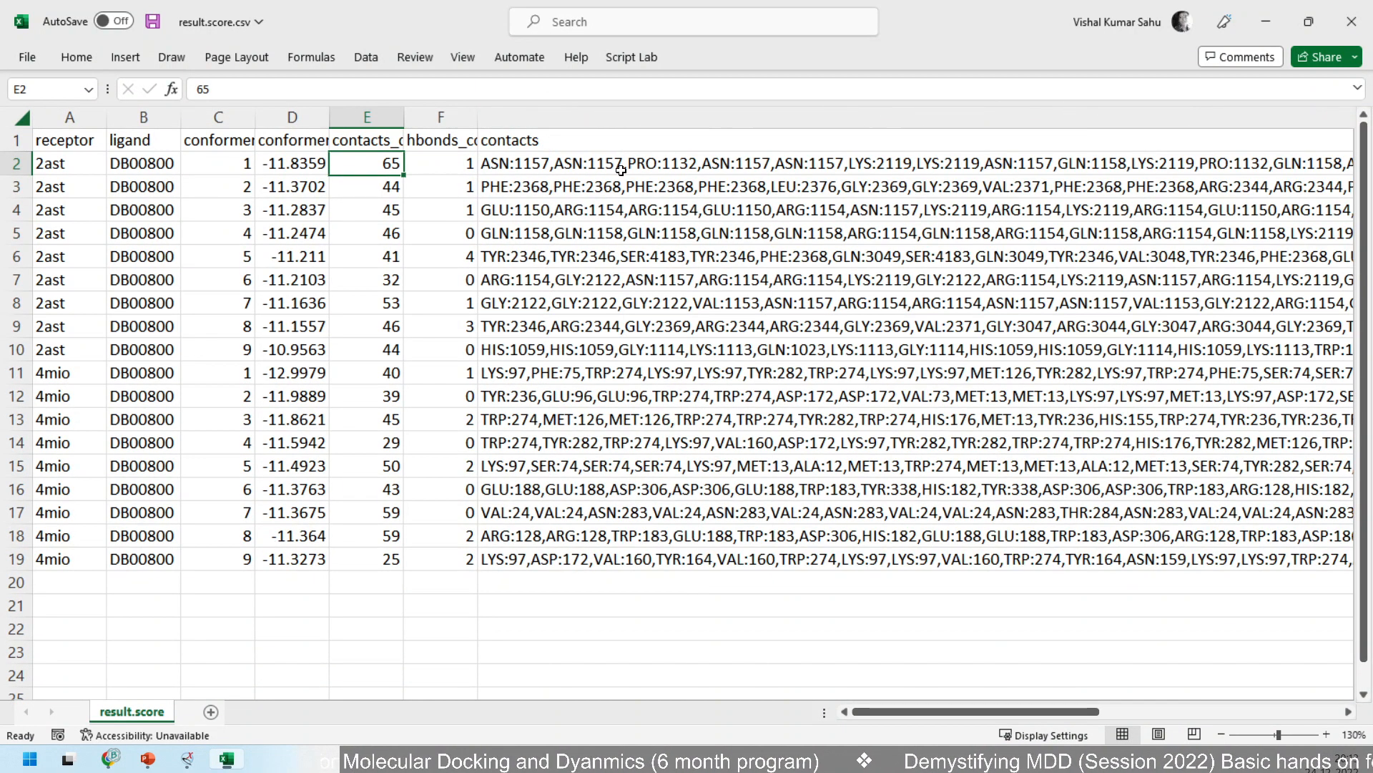
# Compare the contacts list in G2 with the H-bond and contact counts of the same conformer in row 2.
pyautogui.doubleClick(544, 164)
pyautogui.press('Escape')
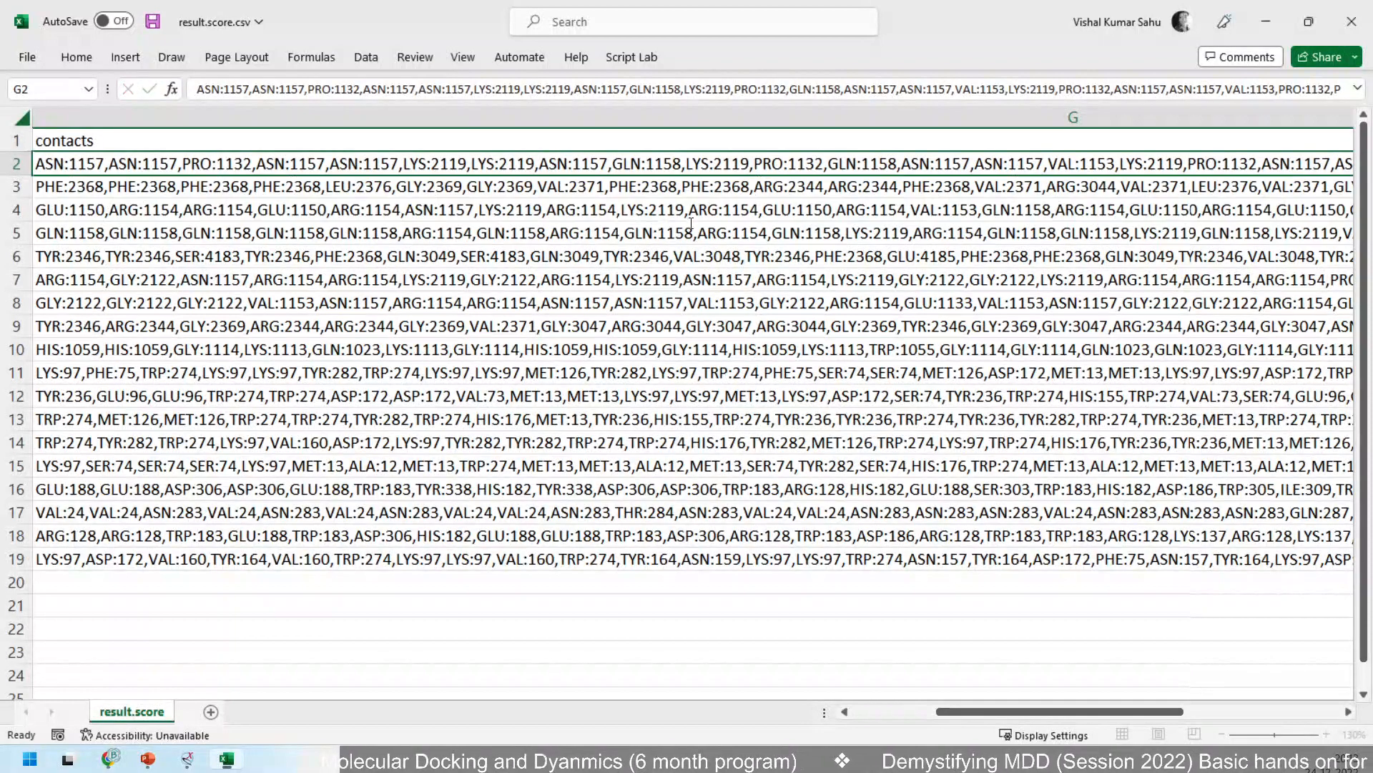
pyautogui.press('Left')
pyautogui.press('Left')
pyautogui.press('Left')
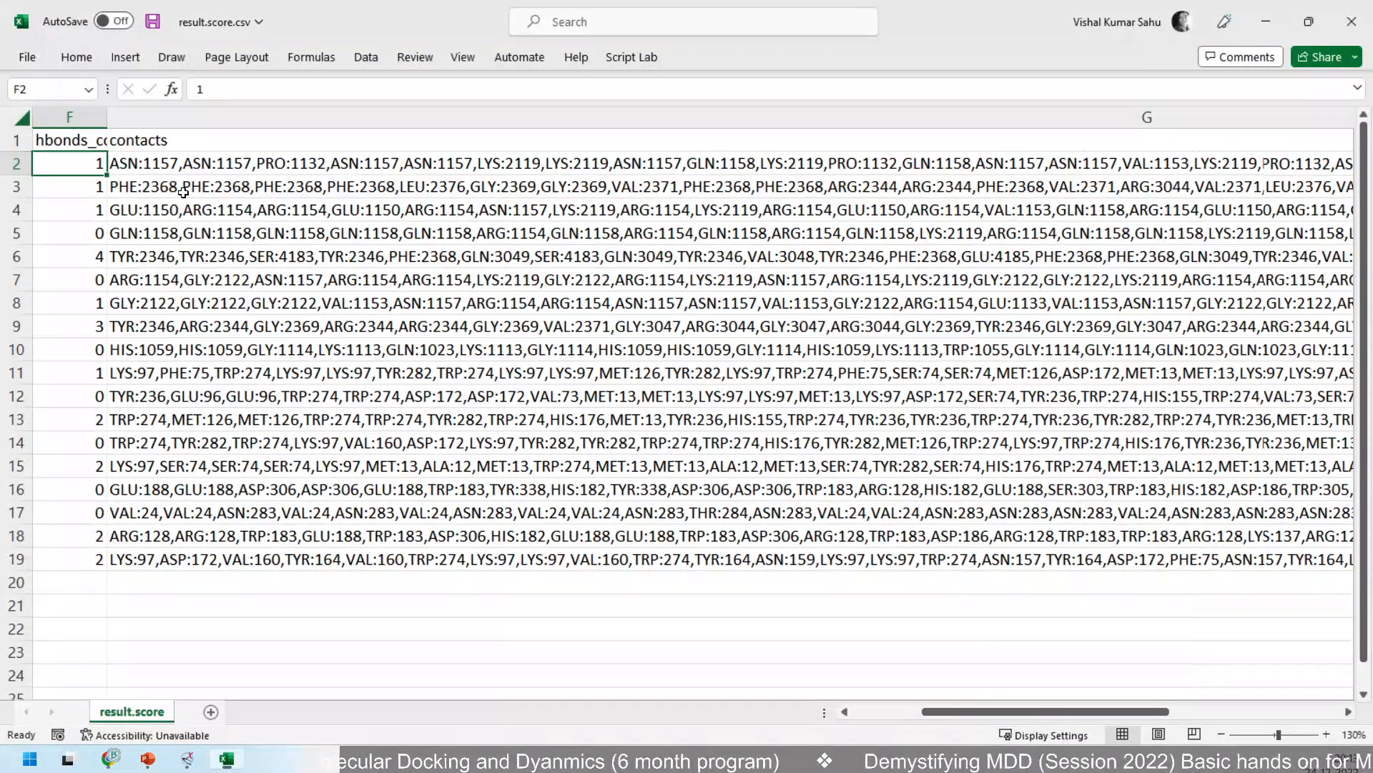
pyautogui.press('Right')
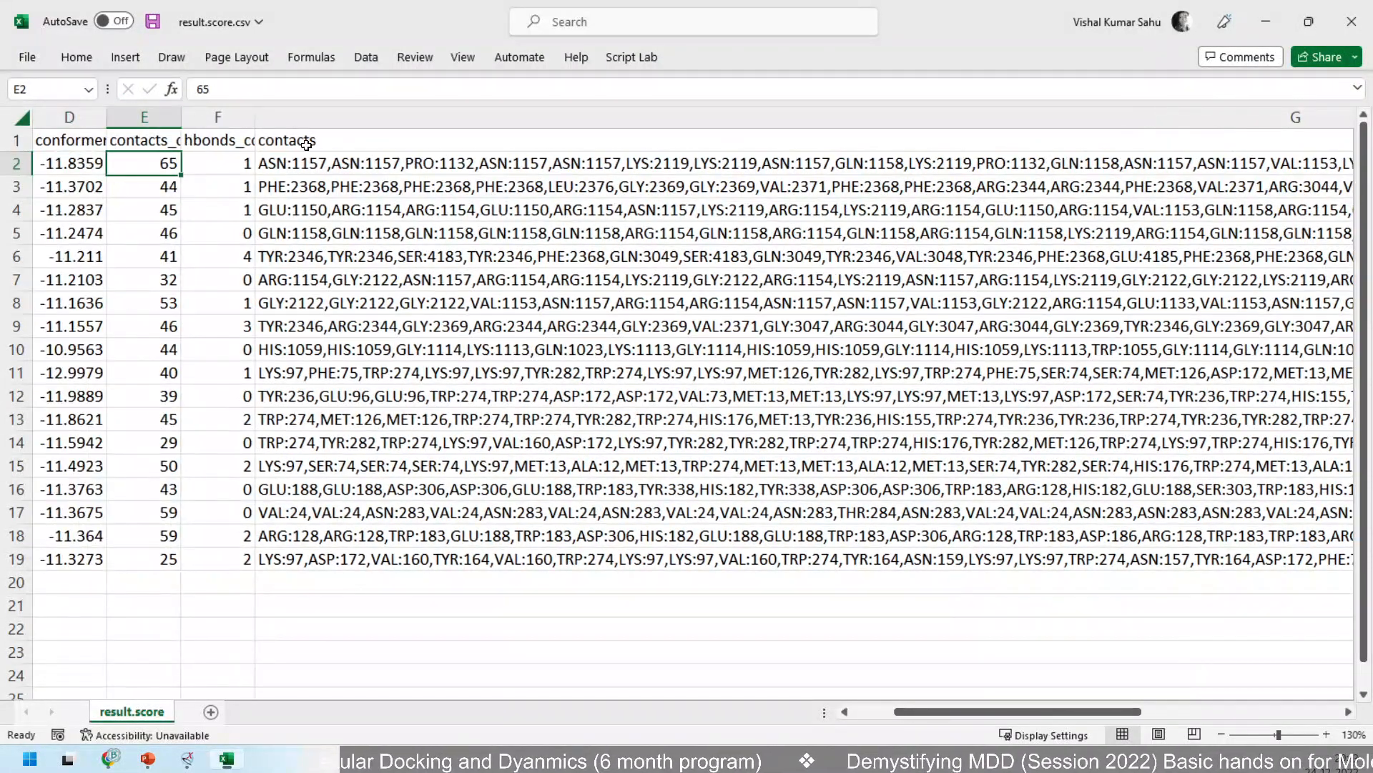
# Switch to ChimeraX, close the Sequence Viewer and tutorial windows, and check the contact list in the Log.
pyautogui.moveTo(115, 763)
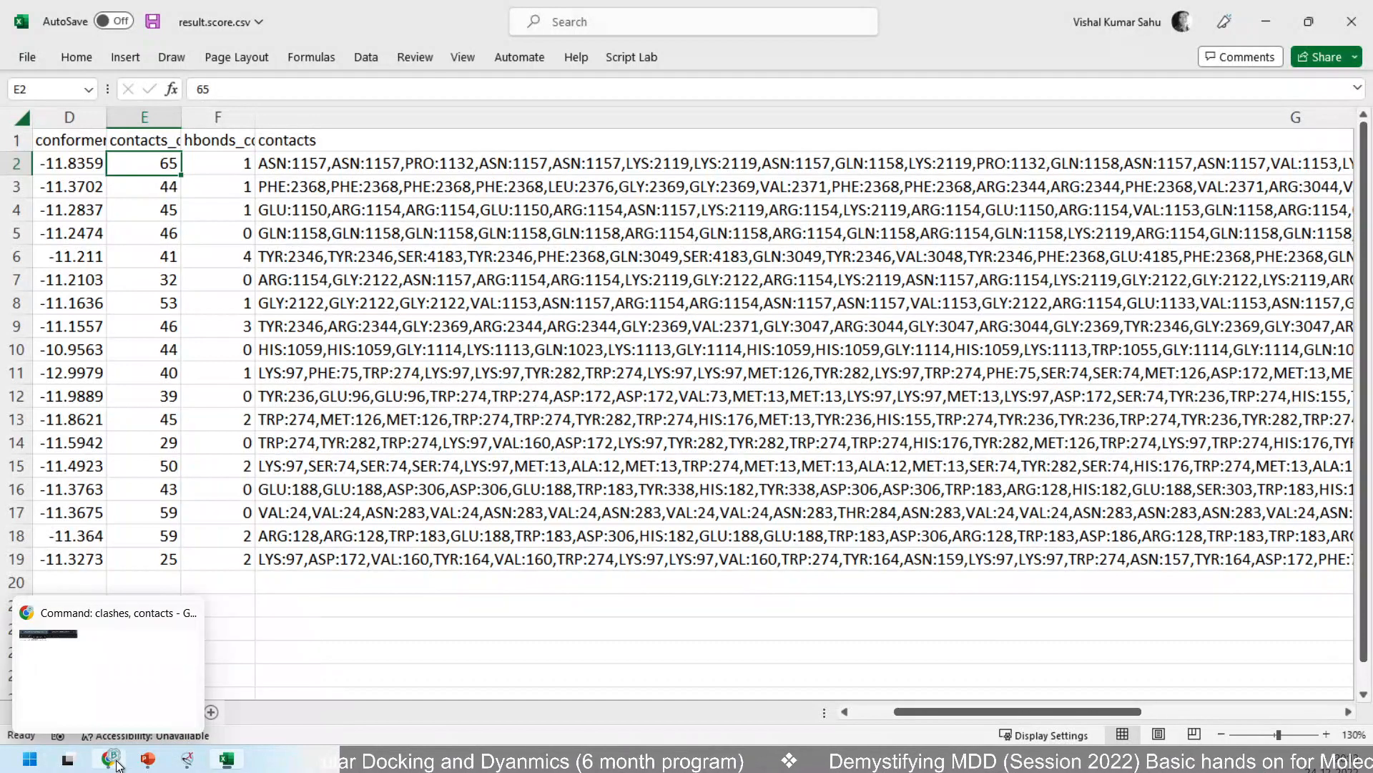
pyautogui.click(187, 759)
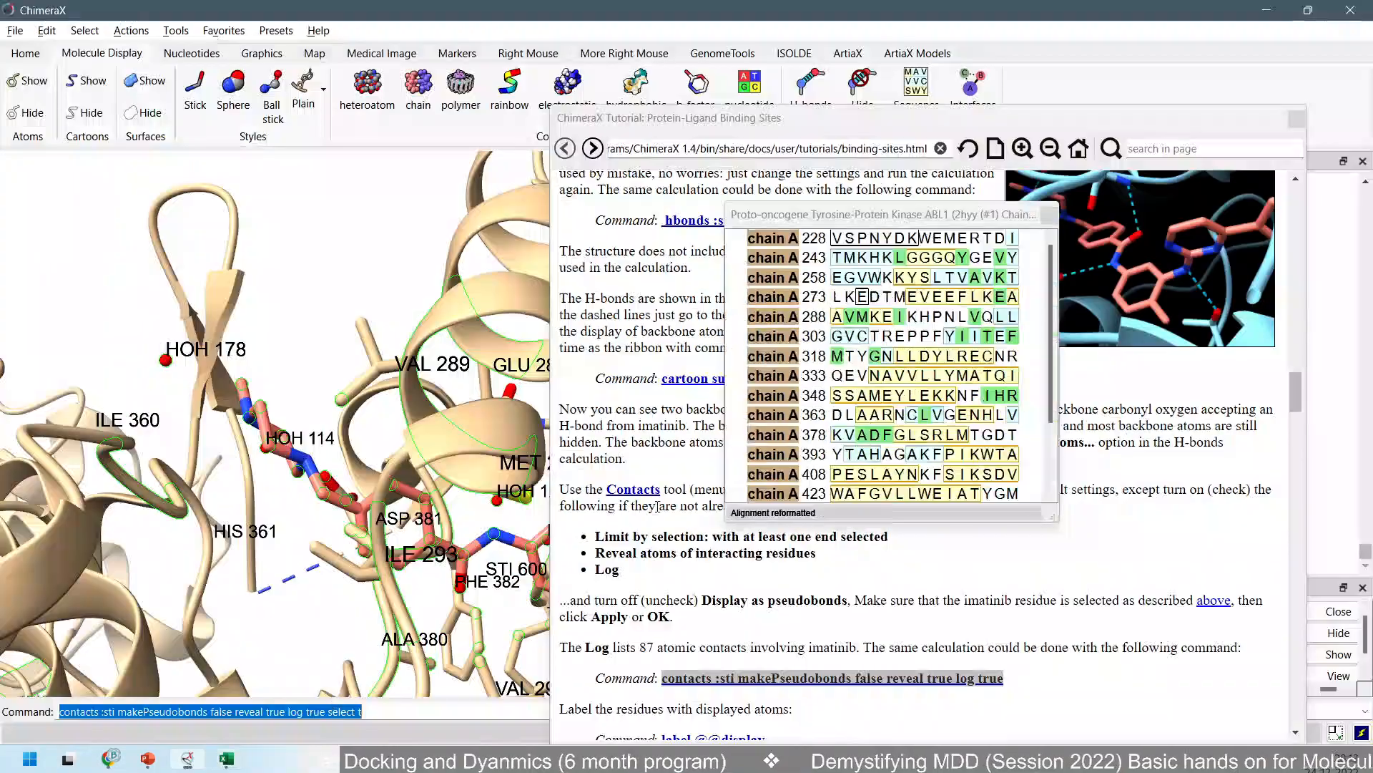
pyautogui.click(1049, 214)
pyautogui.click(1297, 119)
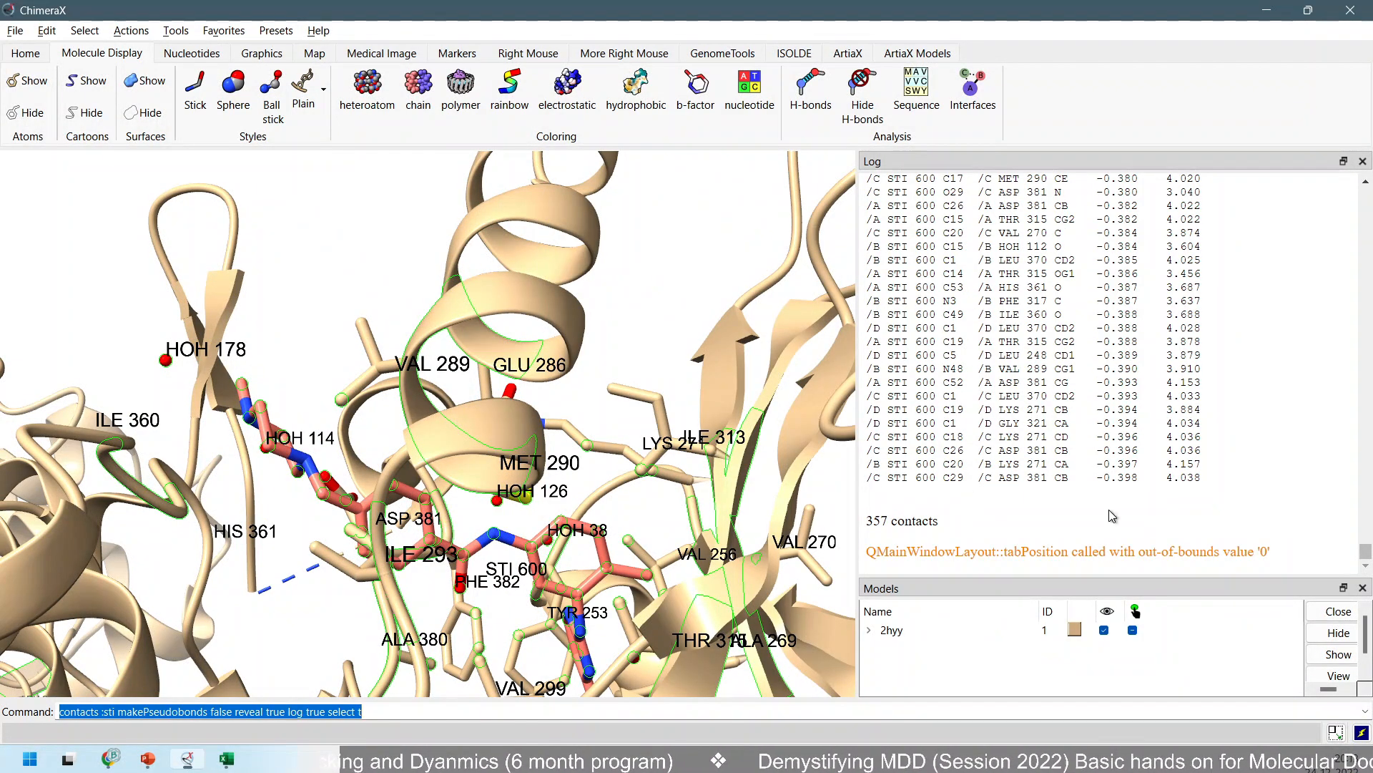
pyautogui.scroll(10, 1020, 441)
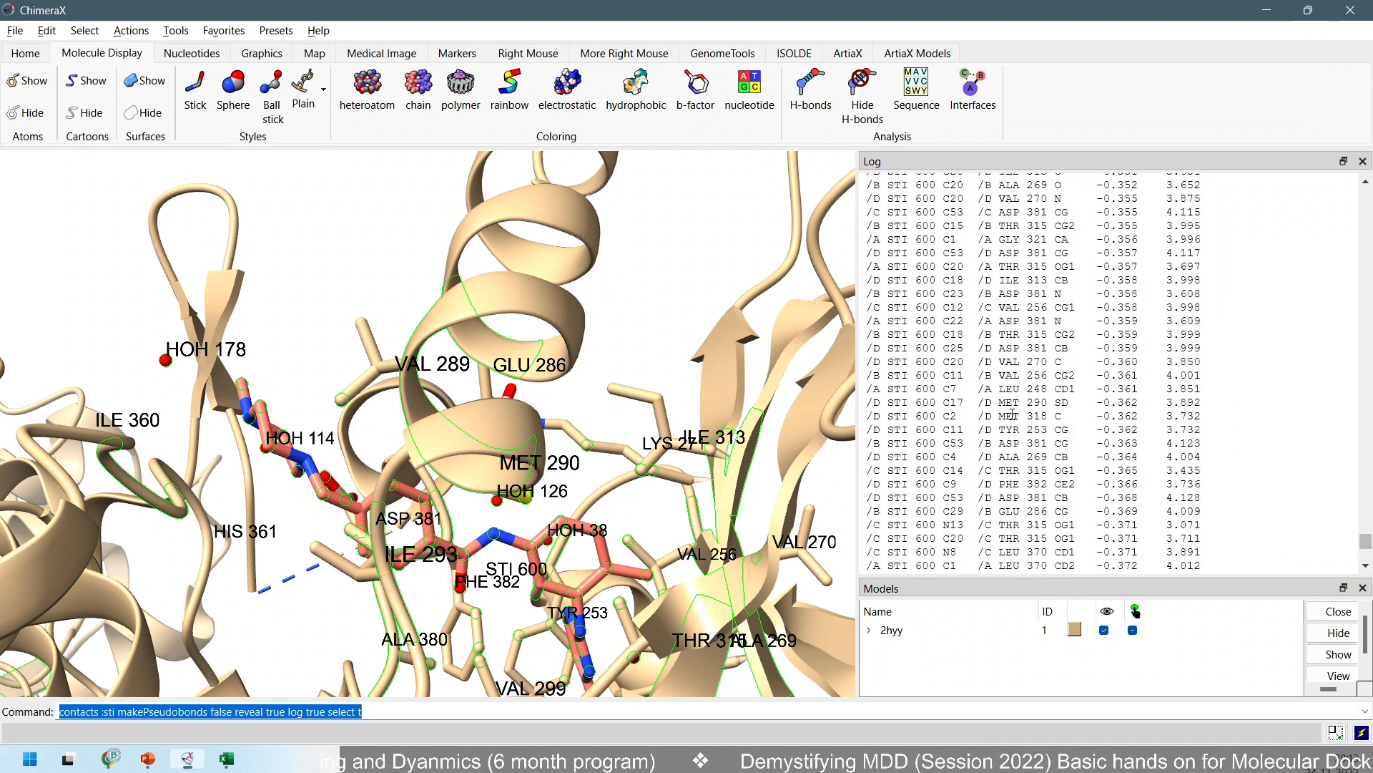
pyautogui.scroll(-10, 1013, 413)
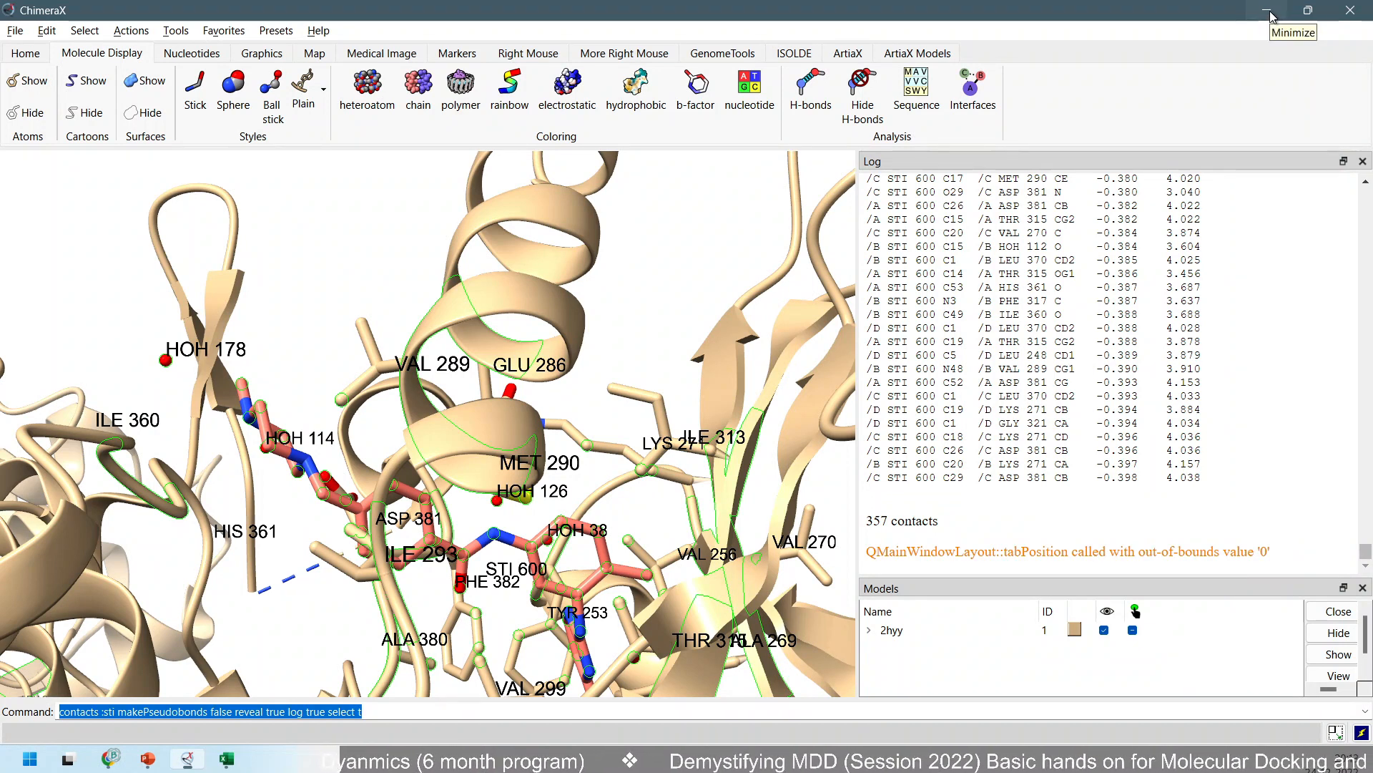
# Switch to the result.score sheet in Excel.
pyautogui.click(227, 760)
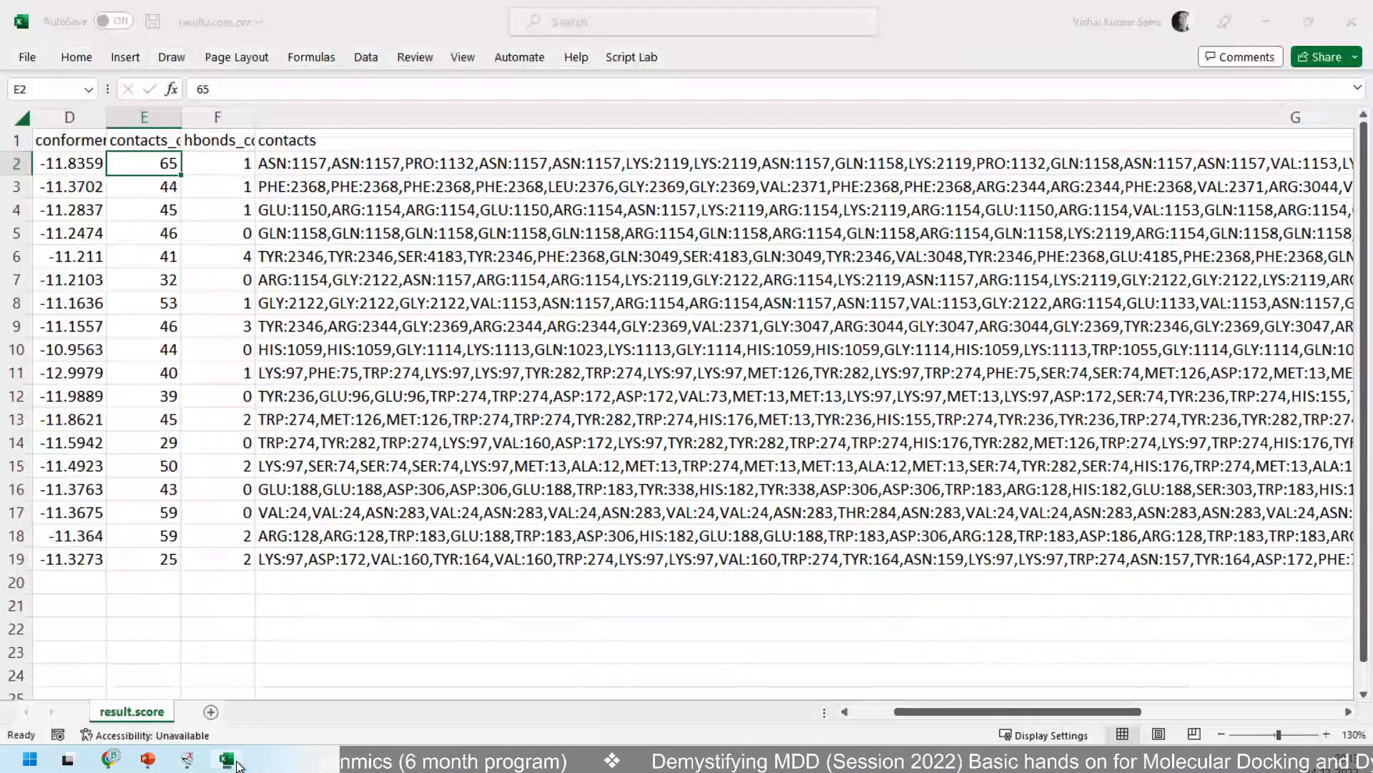
# Try hiding the contacts column G, and undo the change.
pyautogui.click(328, 117)
pyautogui.rightClick(330, 119)
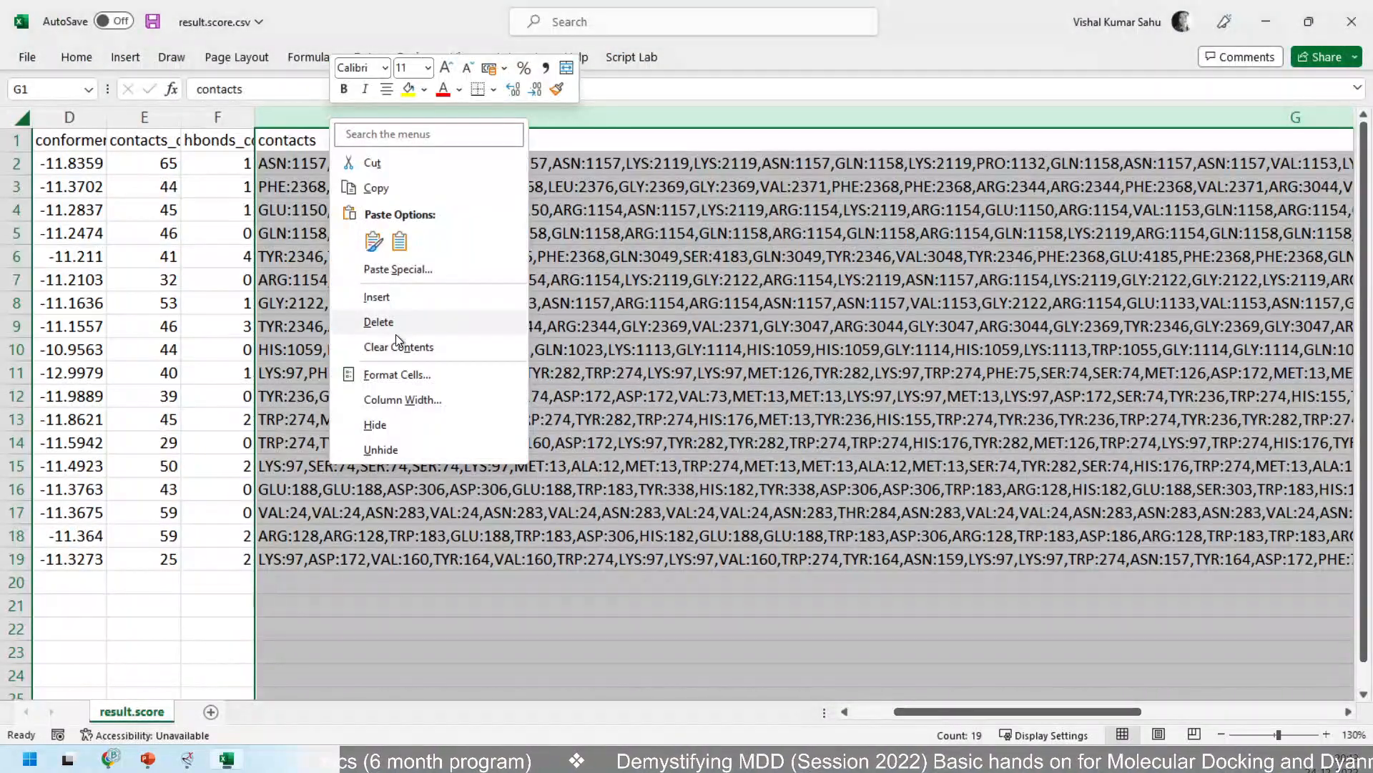
pyautogui.click(391, 423)
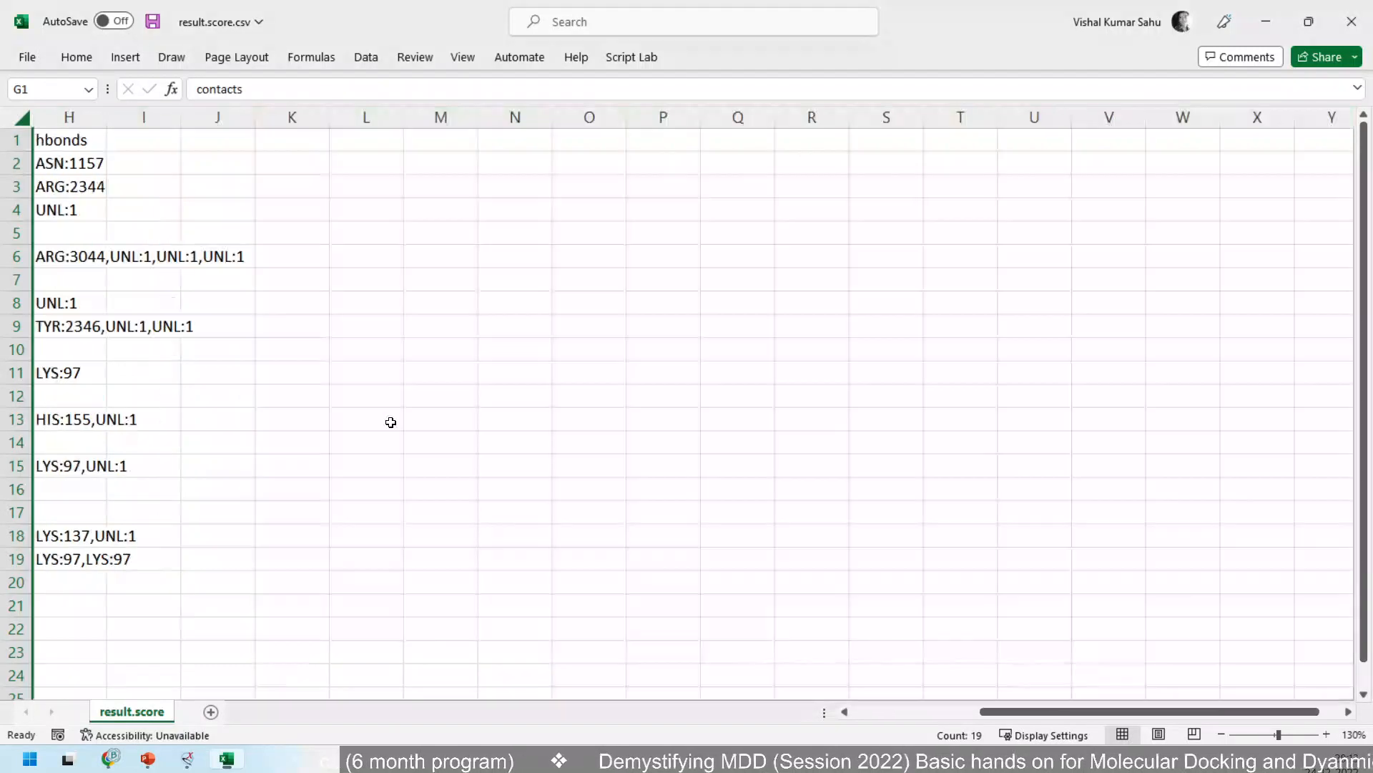
pyautogui.hotkey('ctrl', 'z')
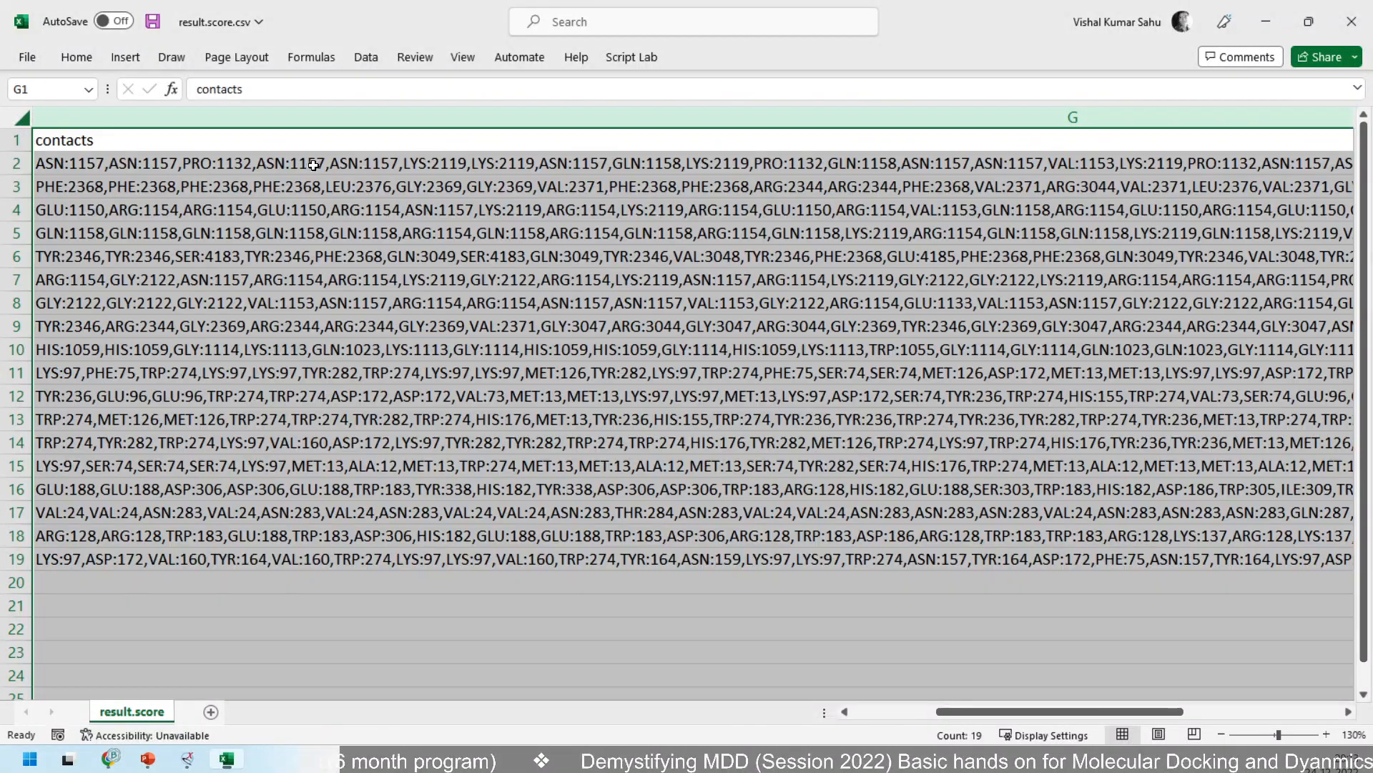
# Set the width of the contacts column G to 3, widen it partway, and fit it to its contents again.
pyautogui.rightClick(310, 119)
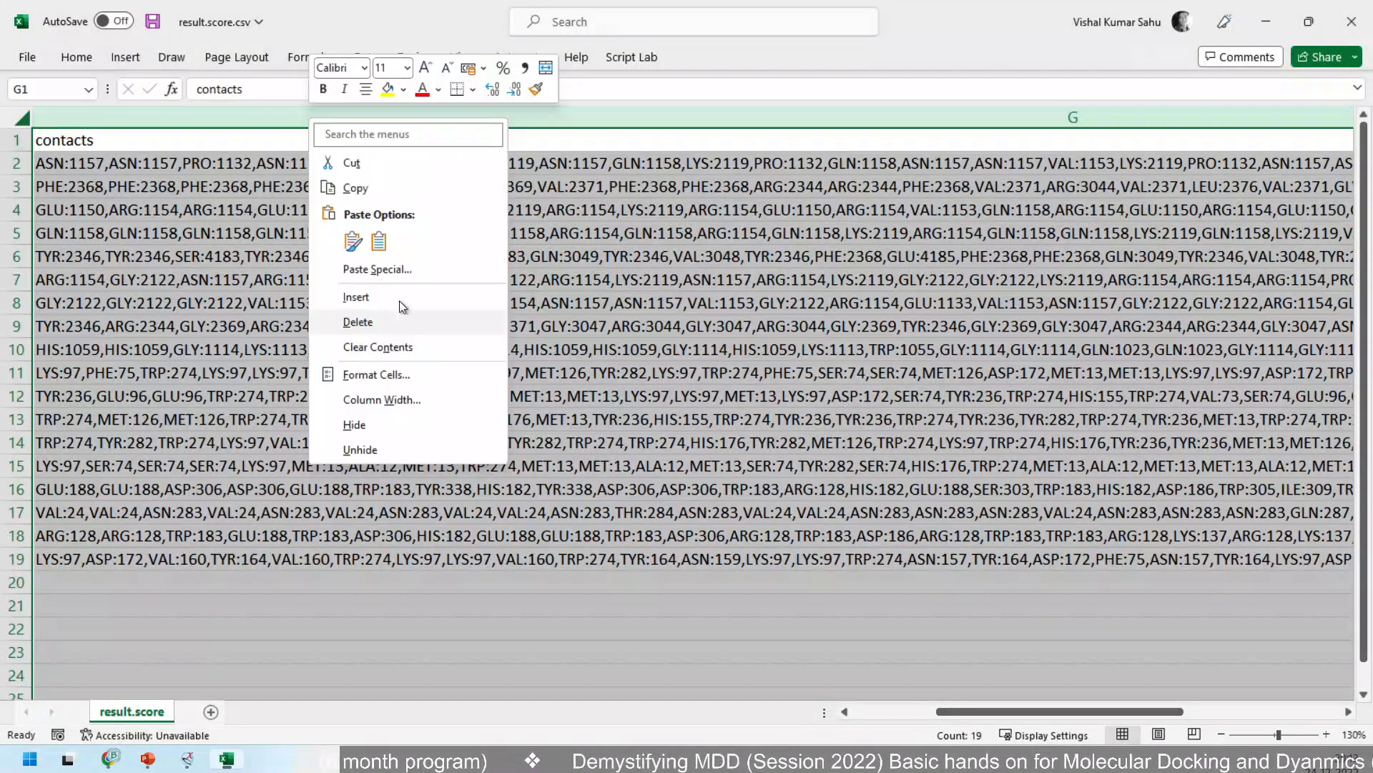
pyautogui.click(389, 399)
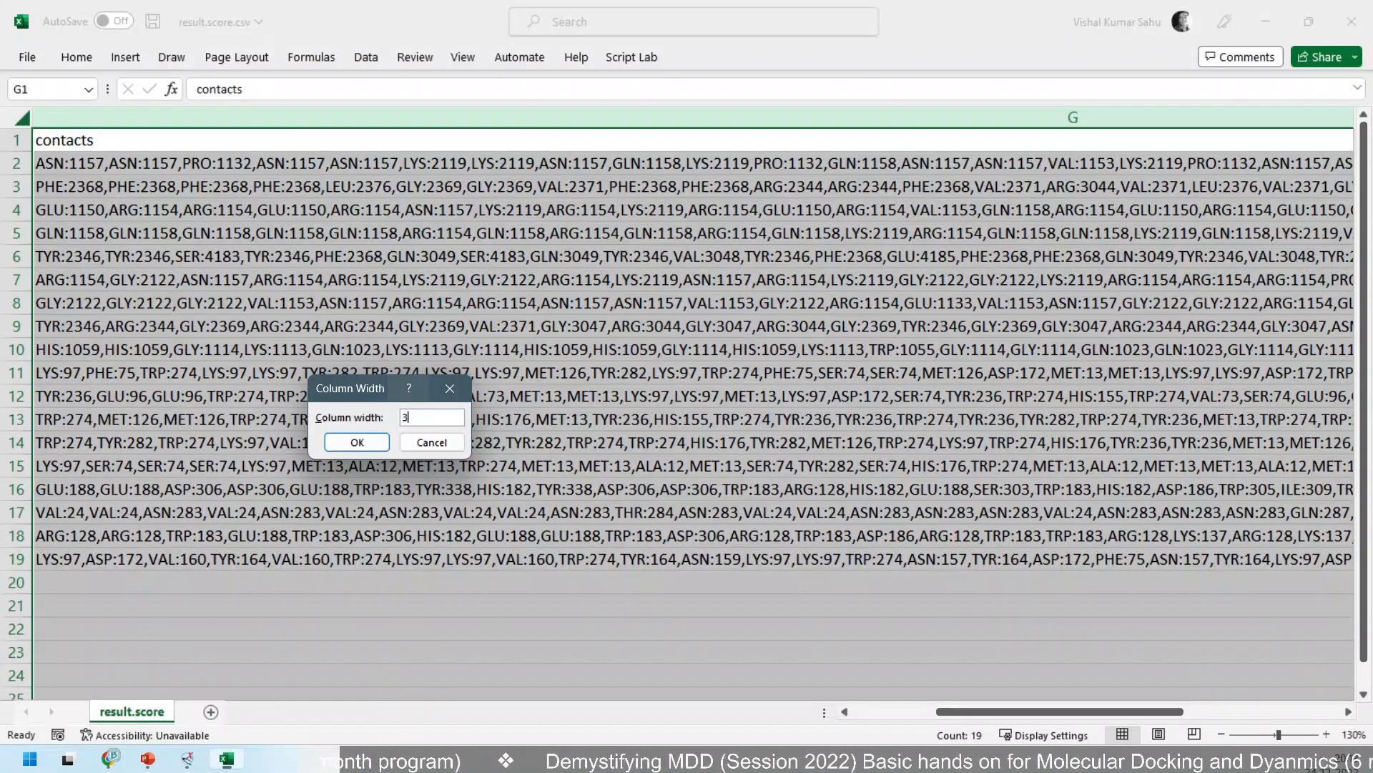
pyautogui.write('4')
pyautogui.press('Return')
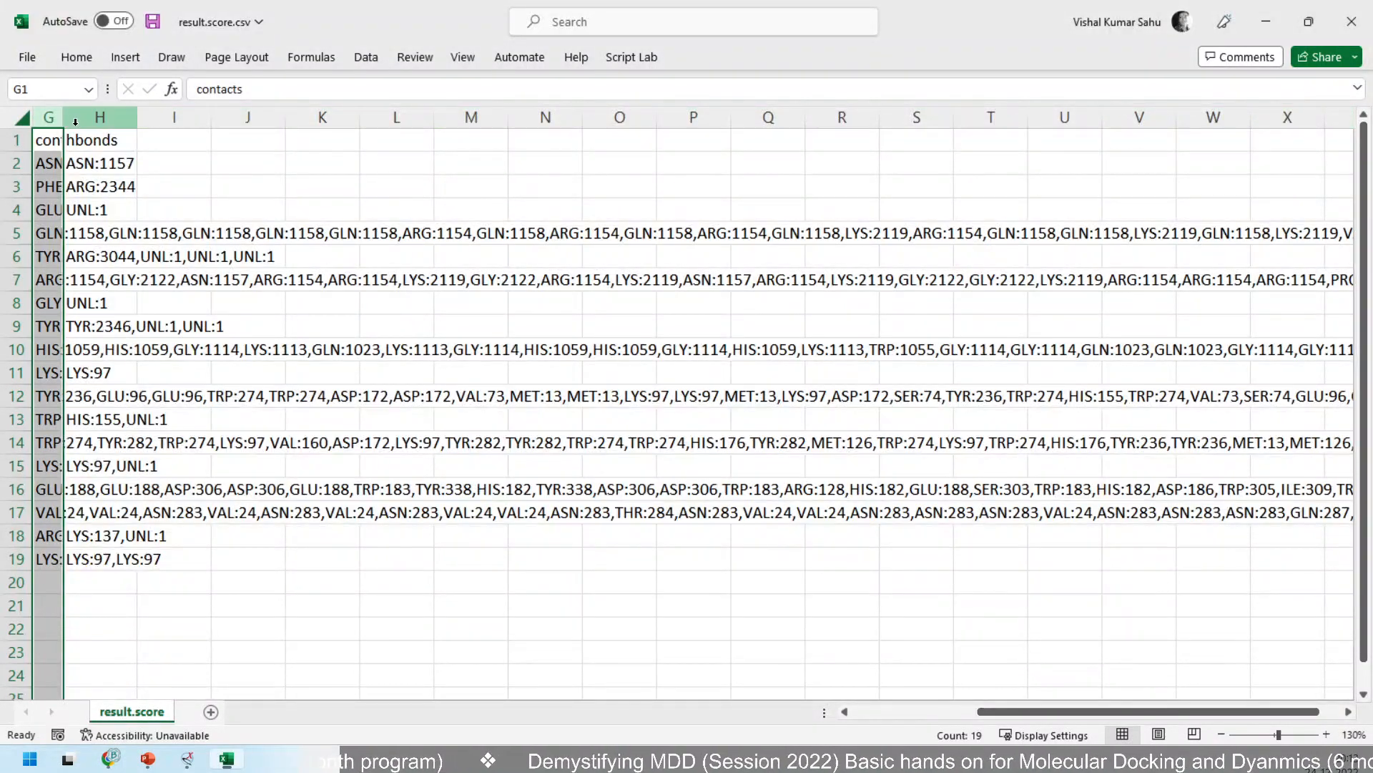
pyautogui.moveTo(64, 118); pyautogui.dragTo(262, 117)
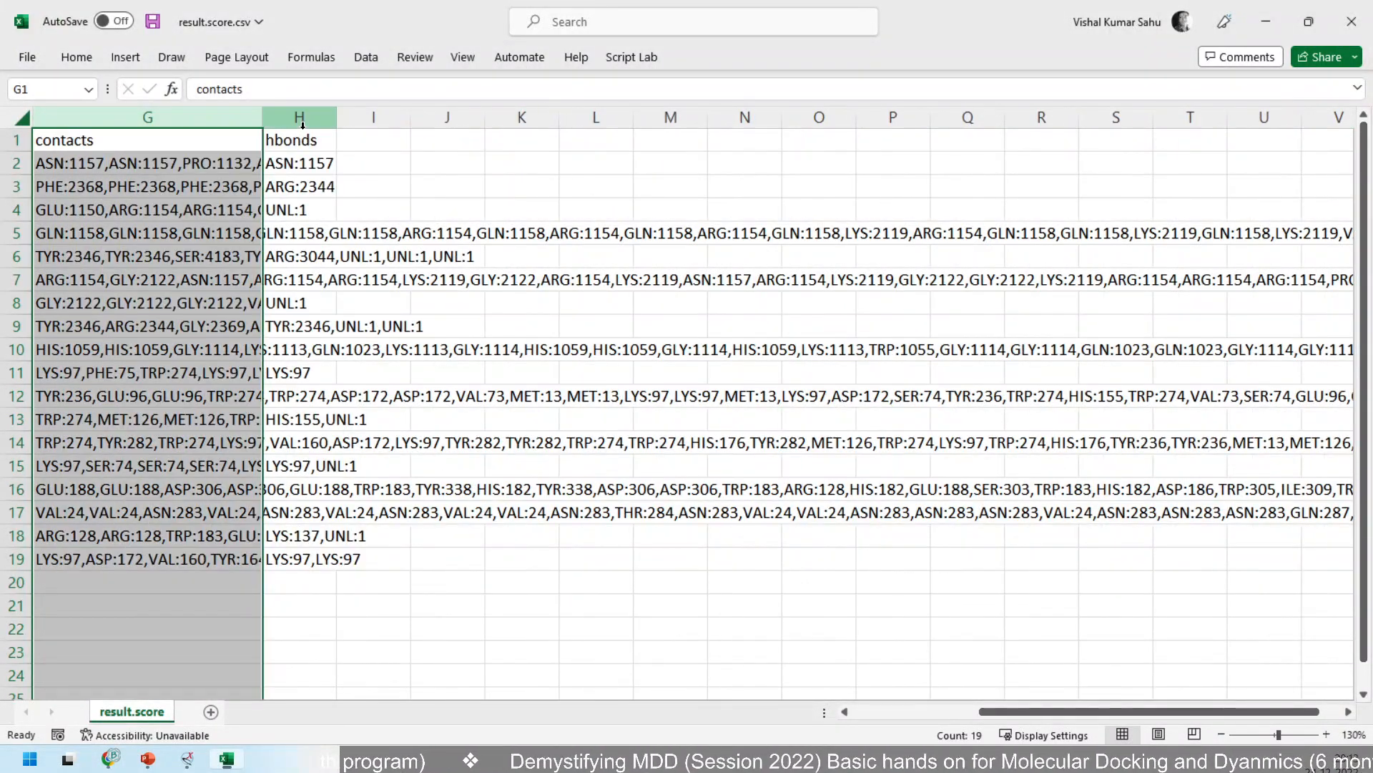
pyautogui.click(293, 140)
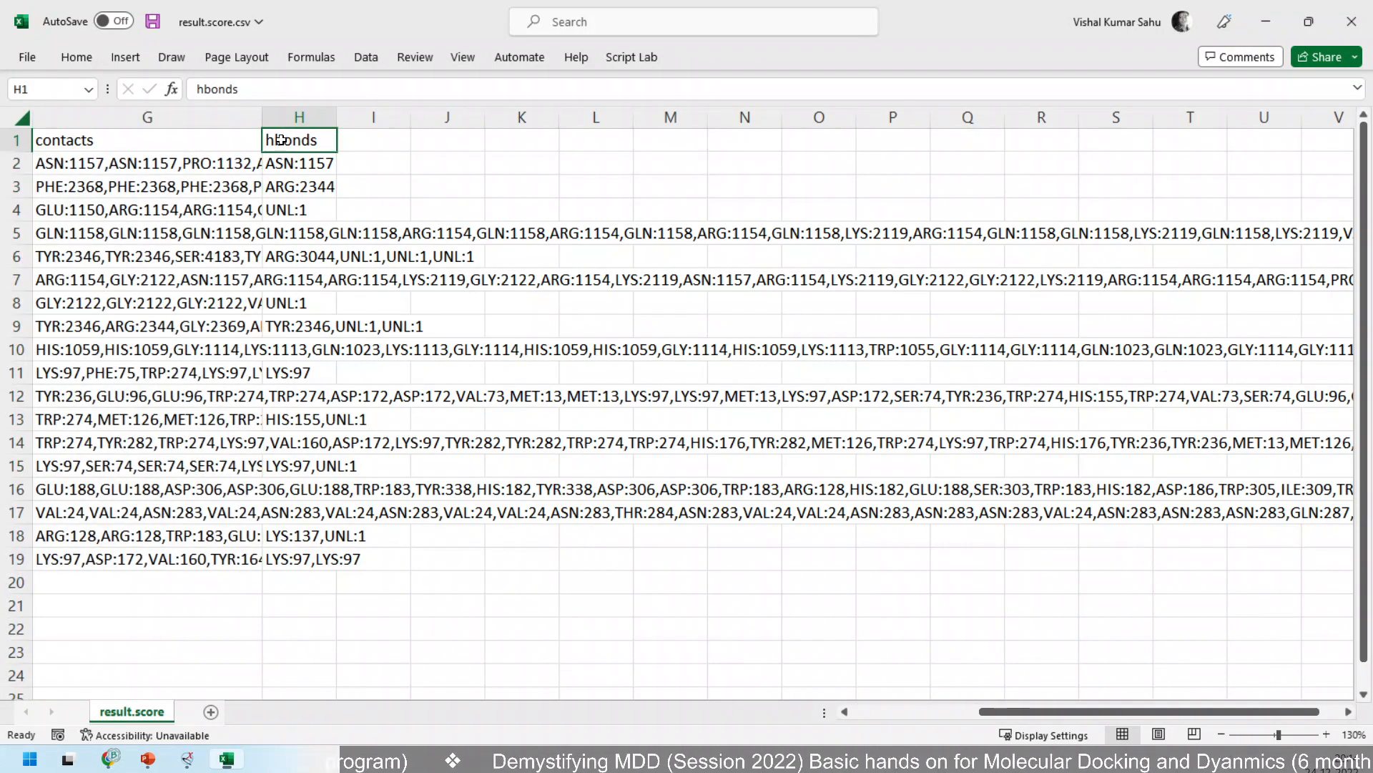
pyautogui.doubleClick(261, 117)
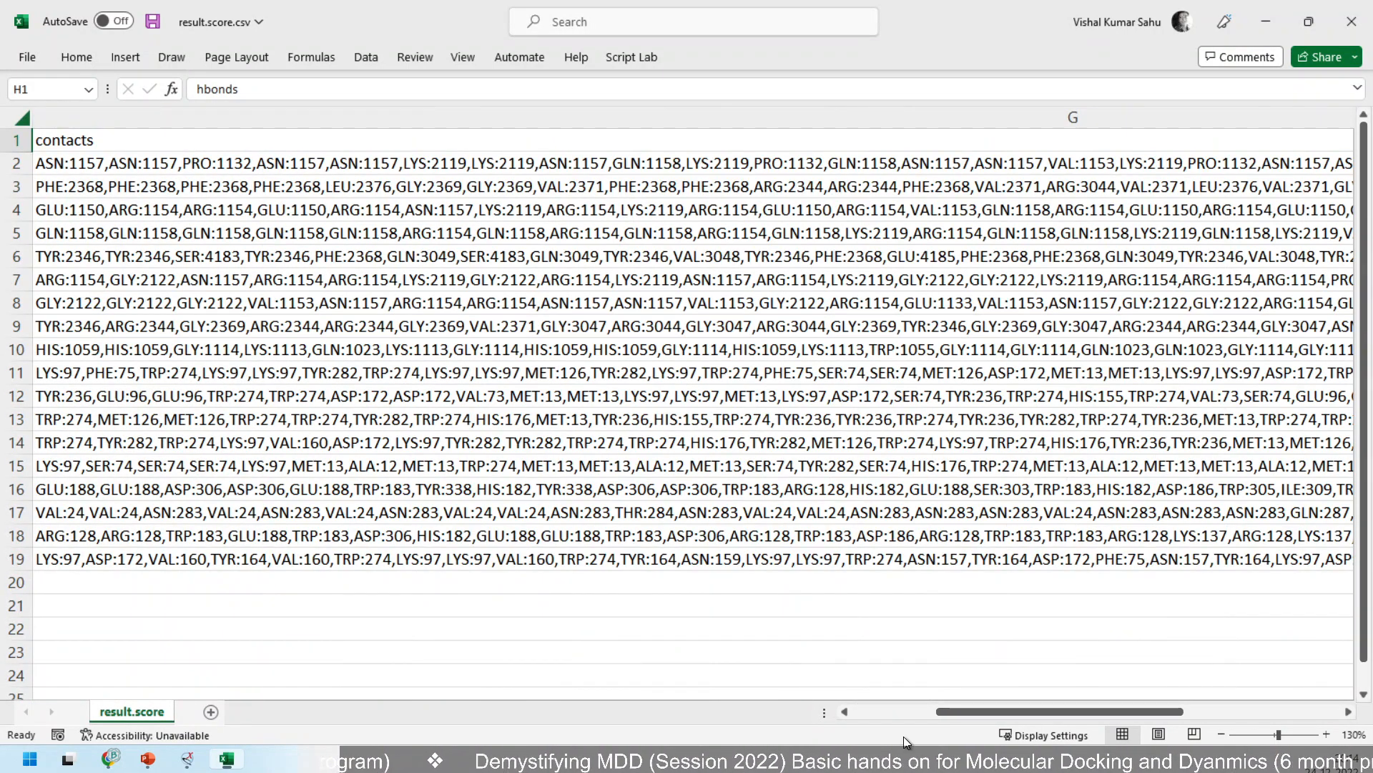
# Delete the contacts column G from the sheet, and return to the first columns.
pyautogui.moveTo(962, 712); pyautogui.dragTo(1263, 709)
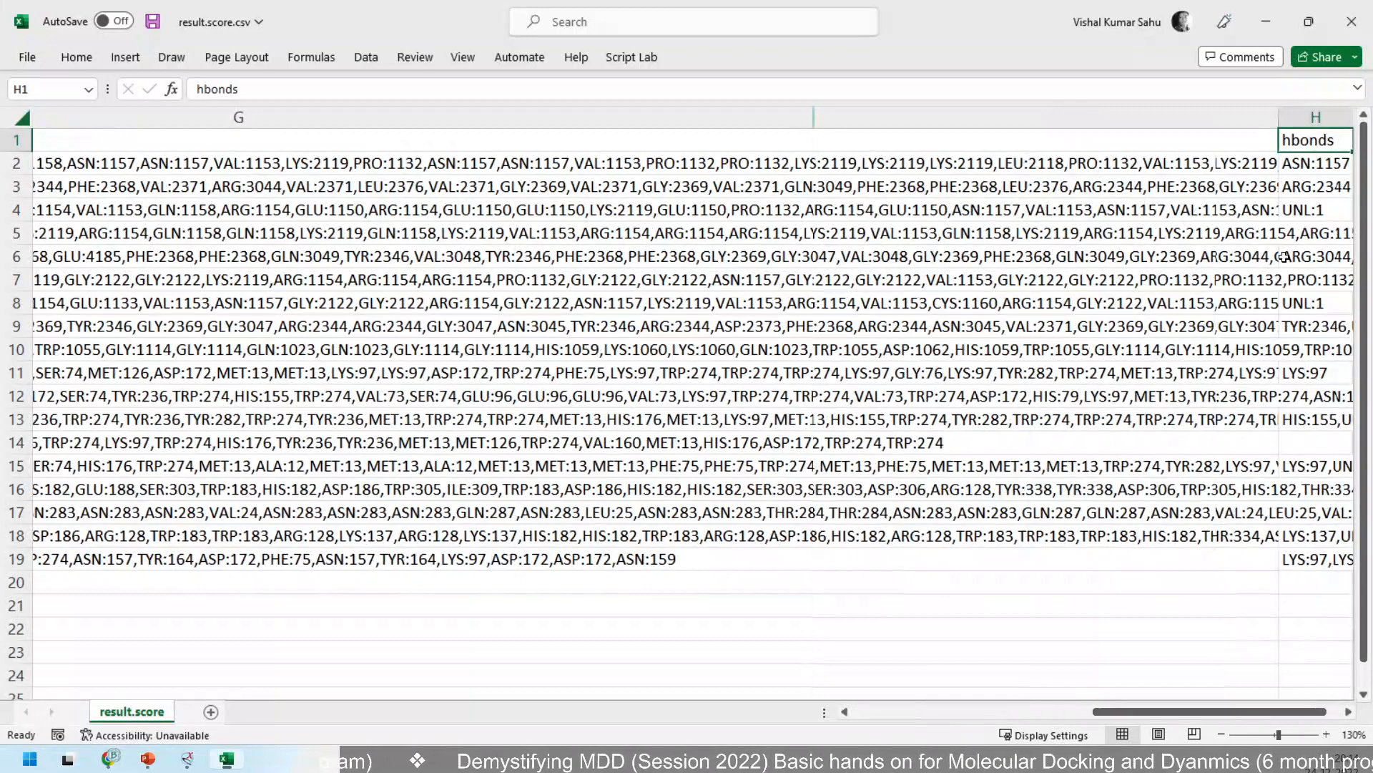
pyautogui.click(1295, 117)
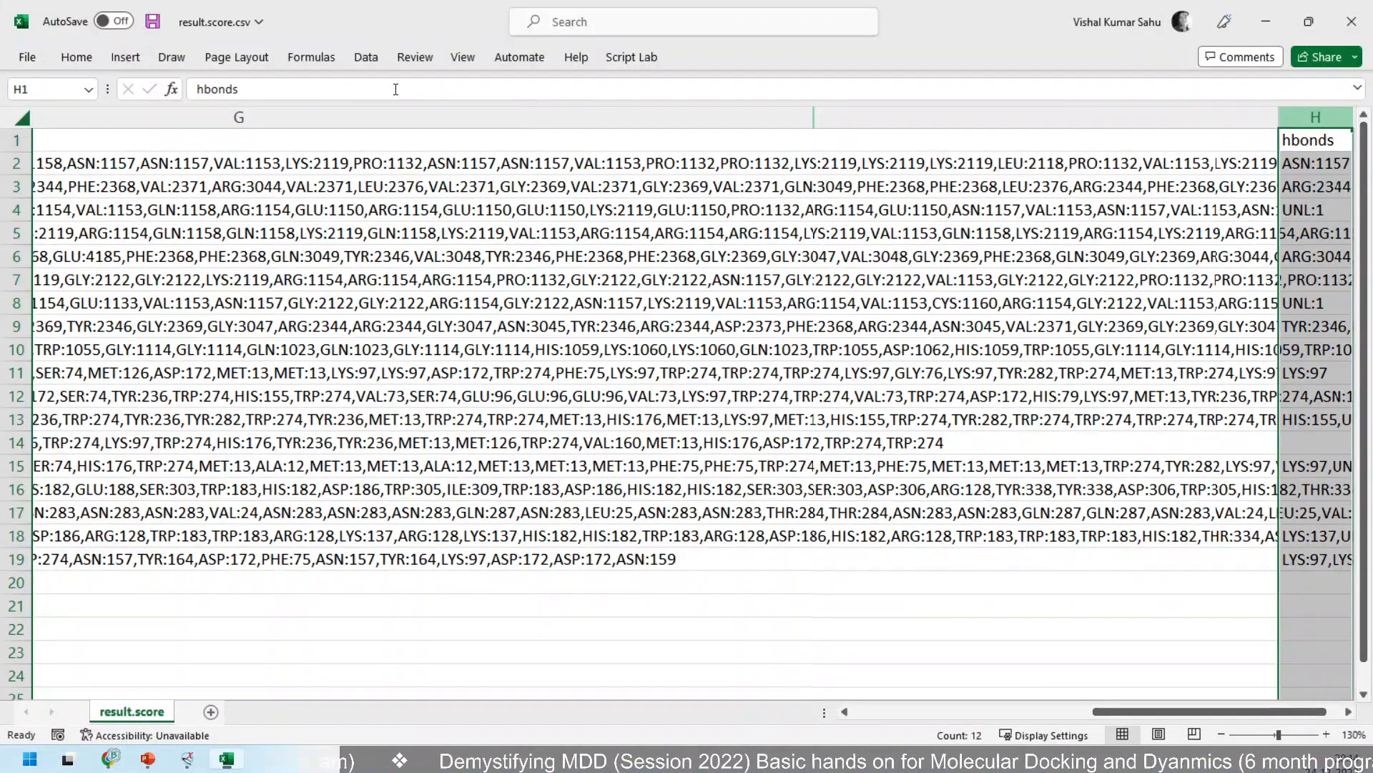
pyautogui.click(773, 118)
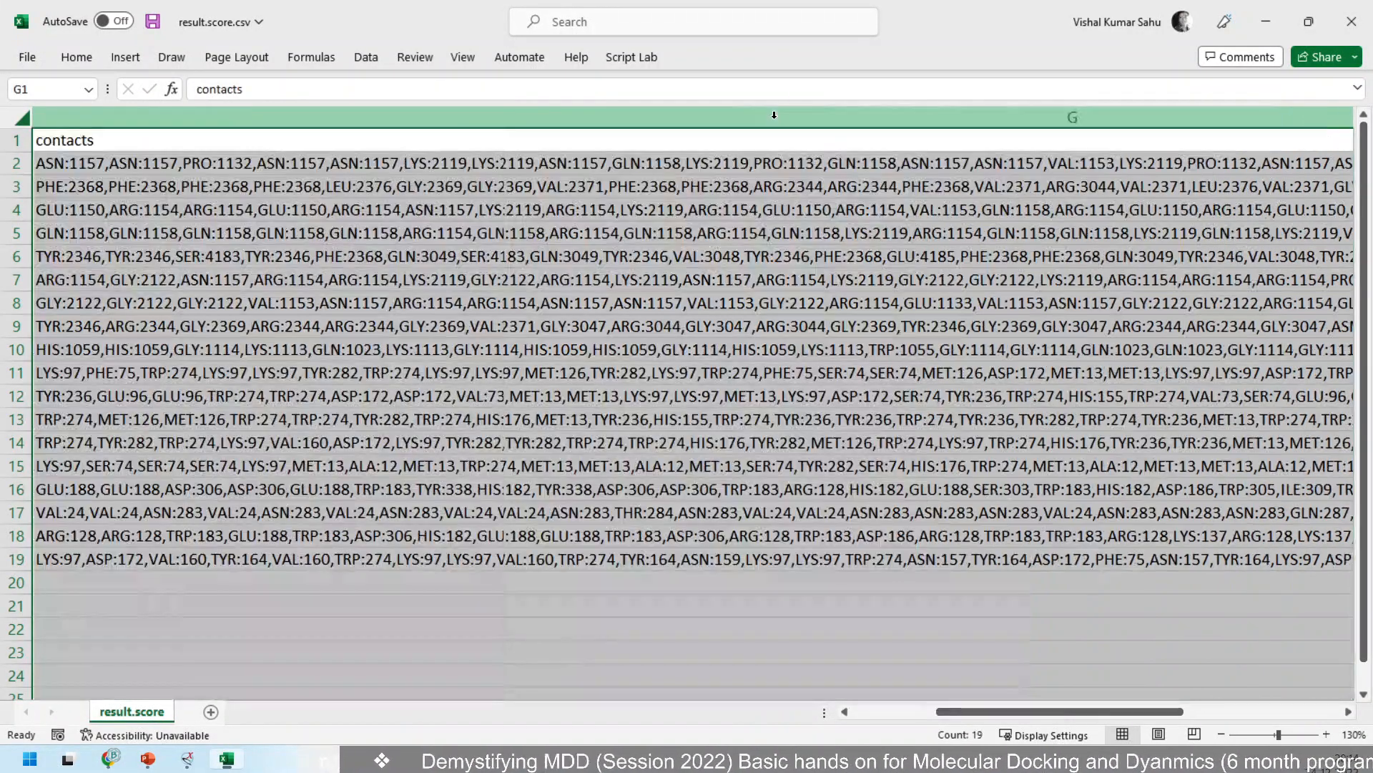
pyautogui.rightClick(774, 119)
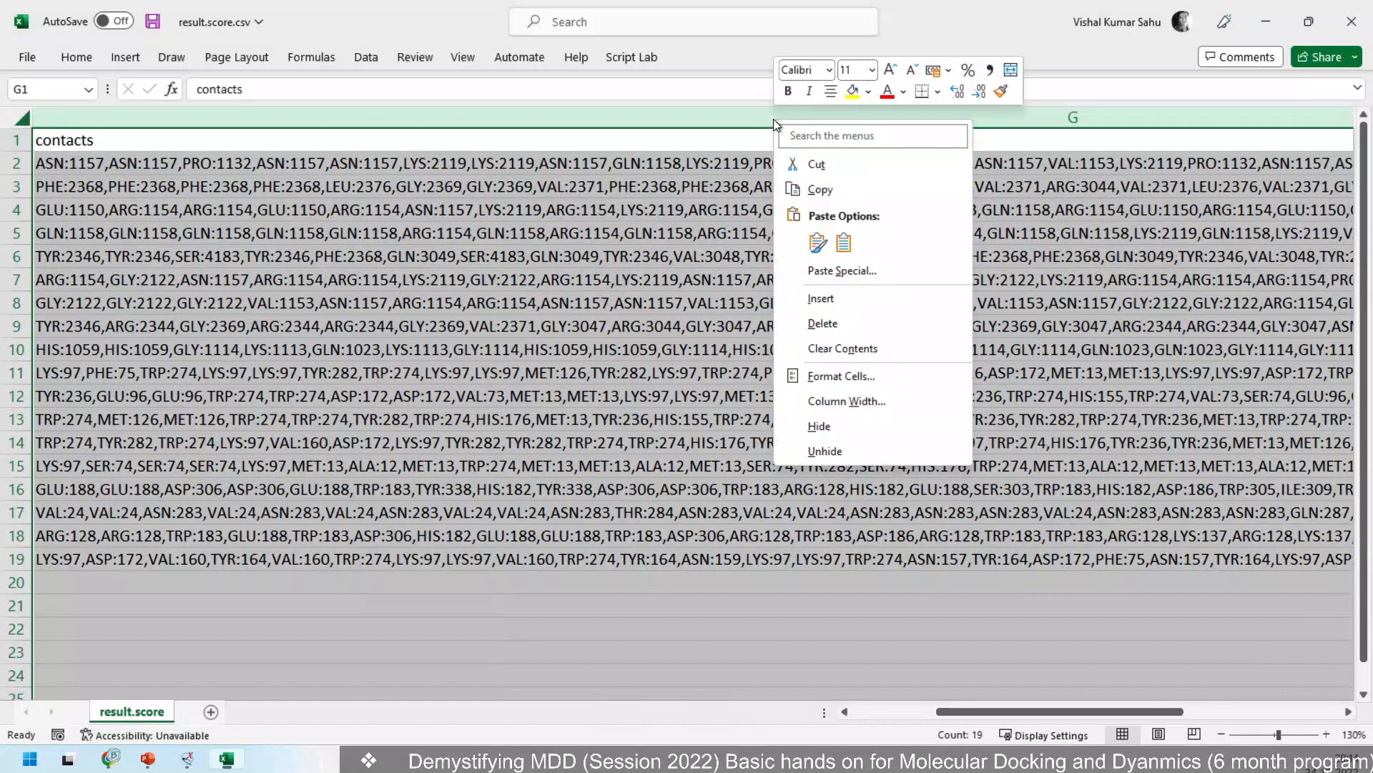
pyautogui.click(823, 324)
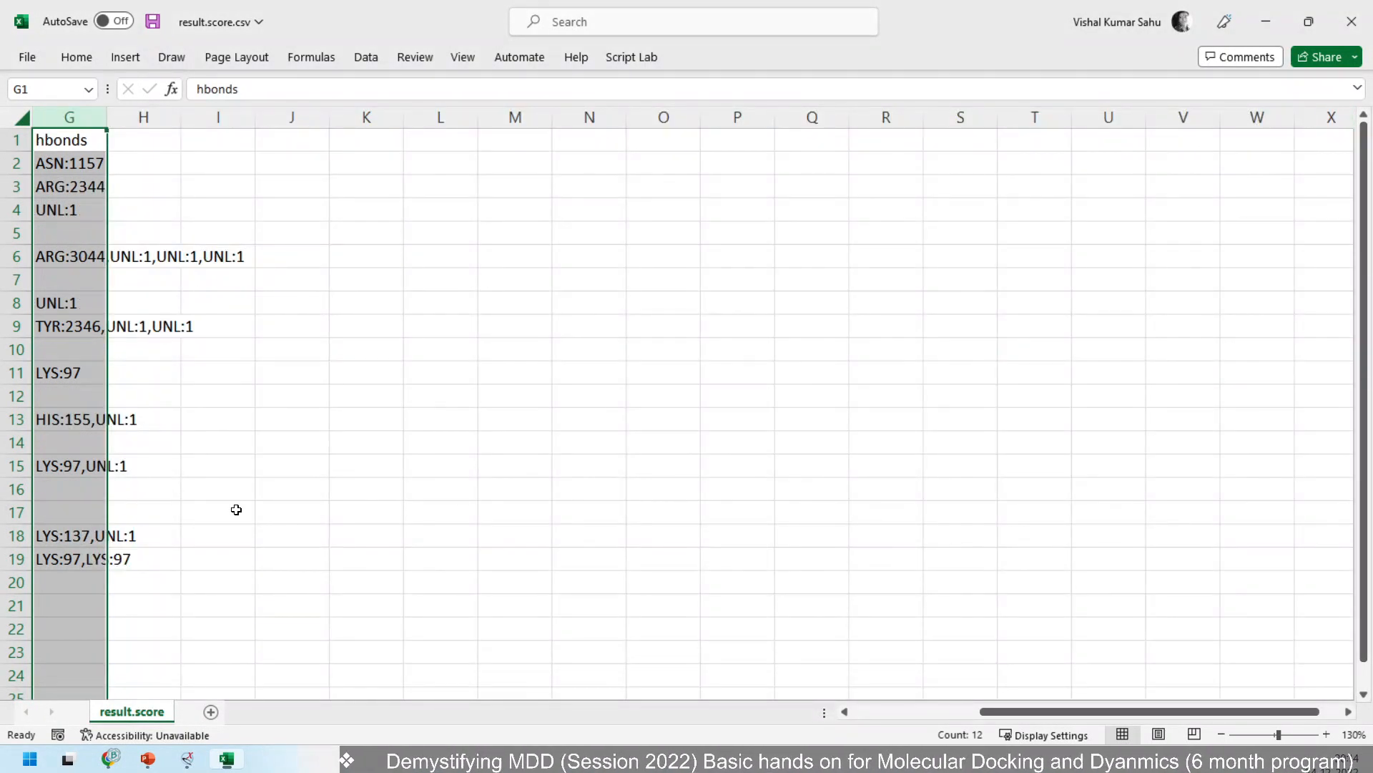
pyautogui.moveTo(1015, 712); pyautogui.dragTo(757, 720)
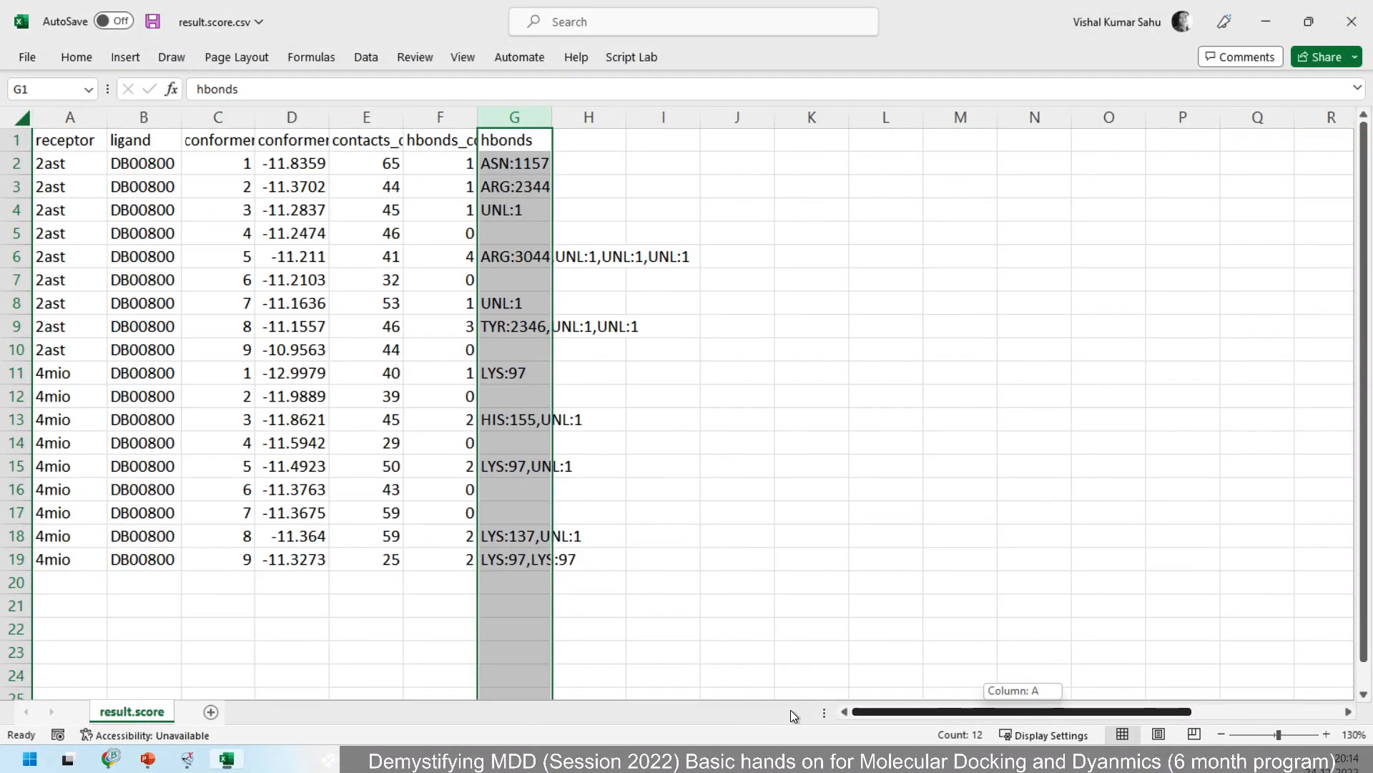
# Compare the H-bond counts with the listed hbonds residues for the first three 2ast conformers in rows 2 to 4.
pyautogui.click(458, 159)
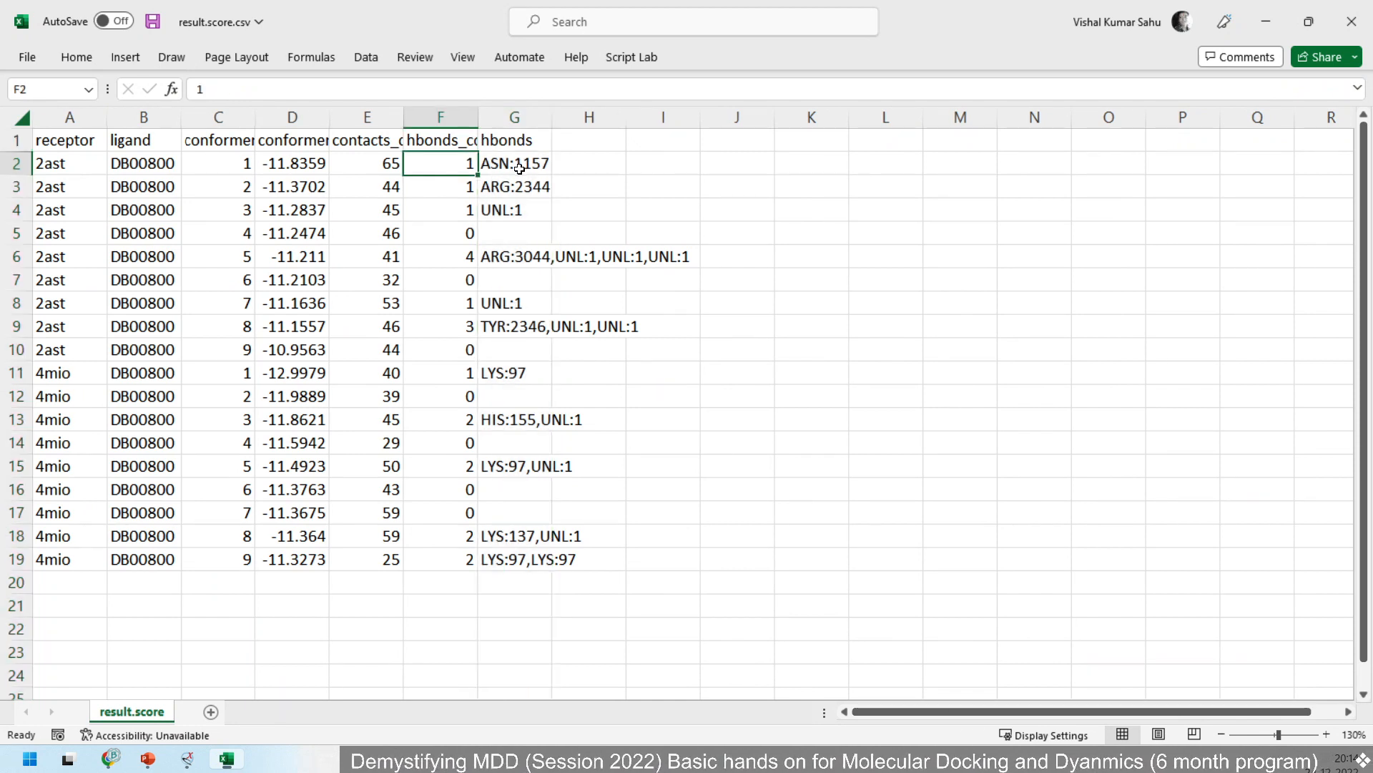
pyautogui.press('Right')
pyautogui.press('Left')
pyautogui.hotkey('shift', 'Right')
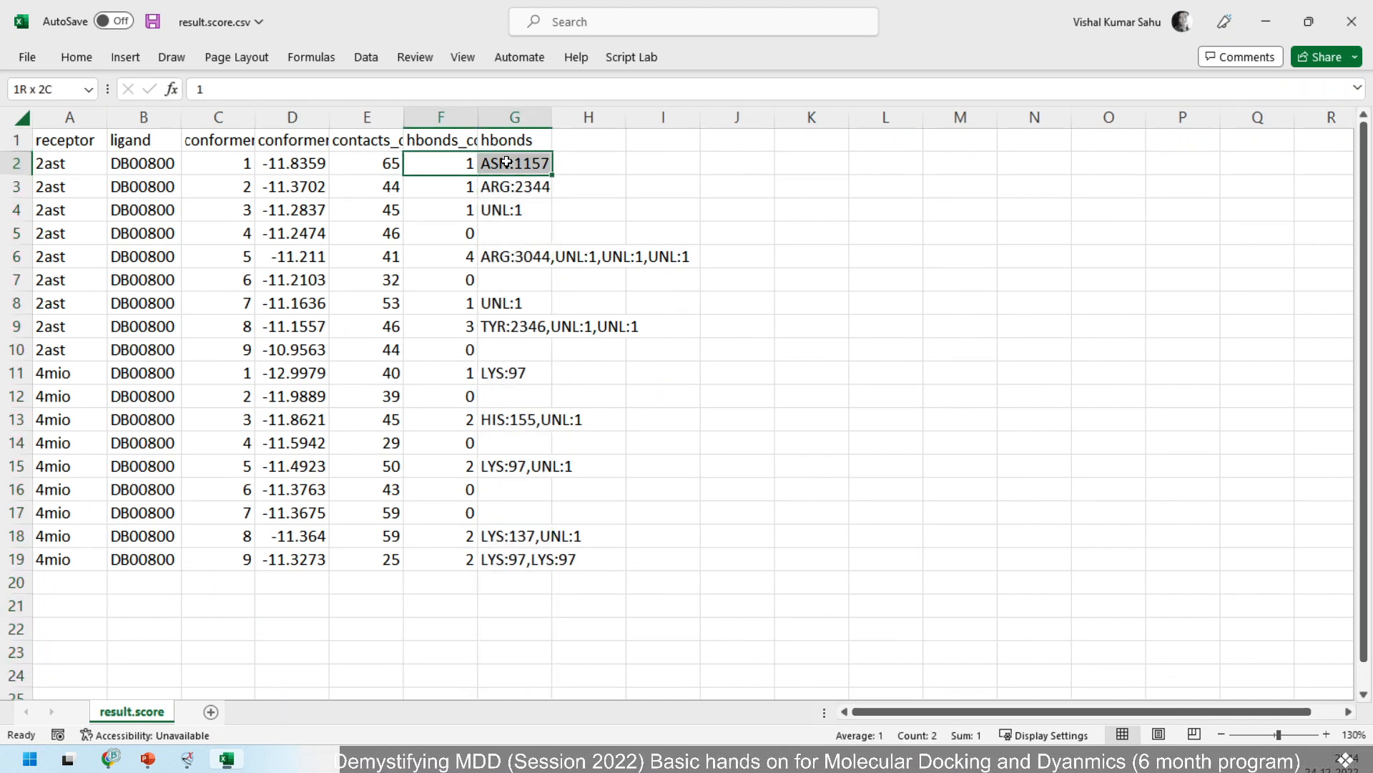
pyautogui.moveTo(461, 189); pyautogui.dragTo(507, 211)
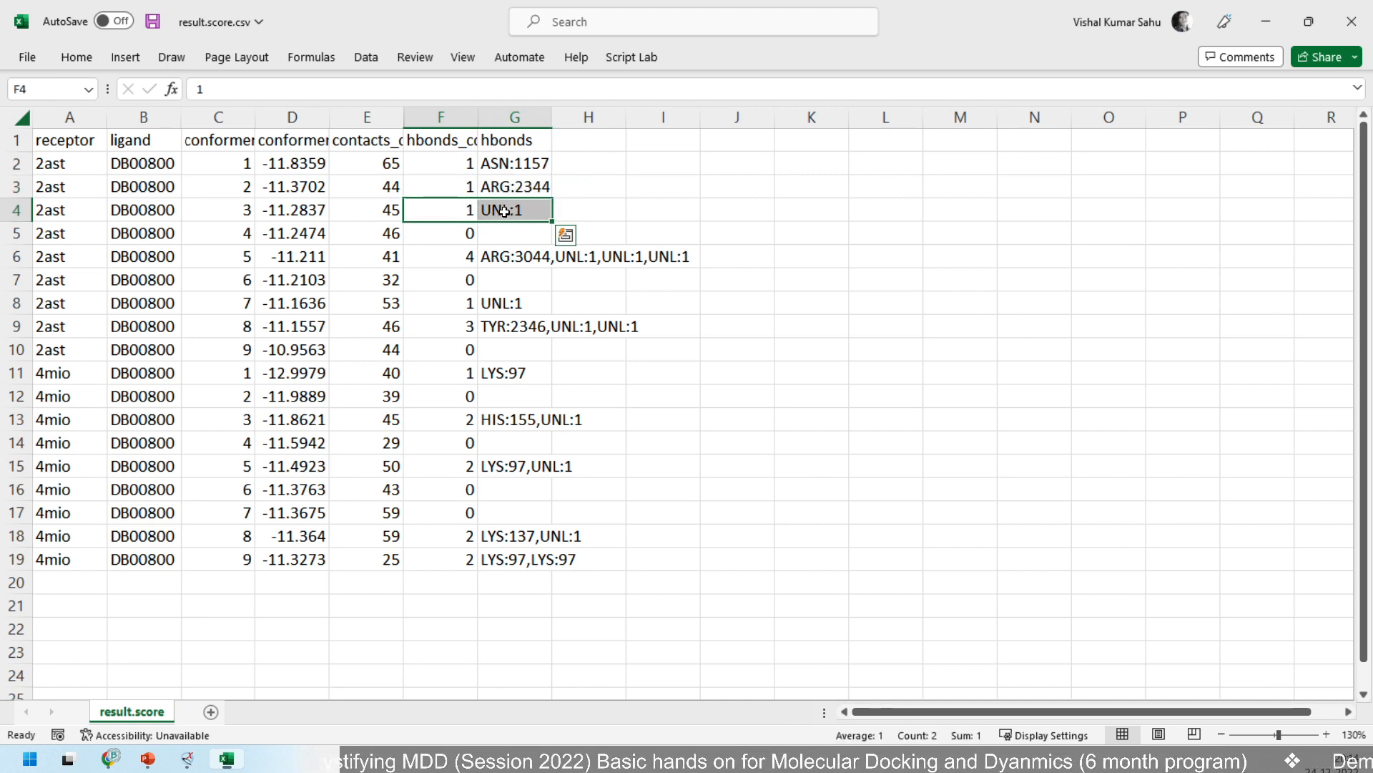
pyautogui.click(516, 188)
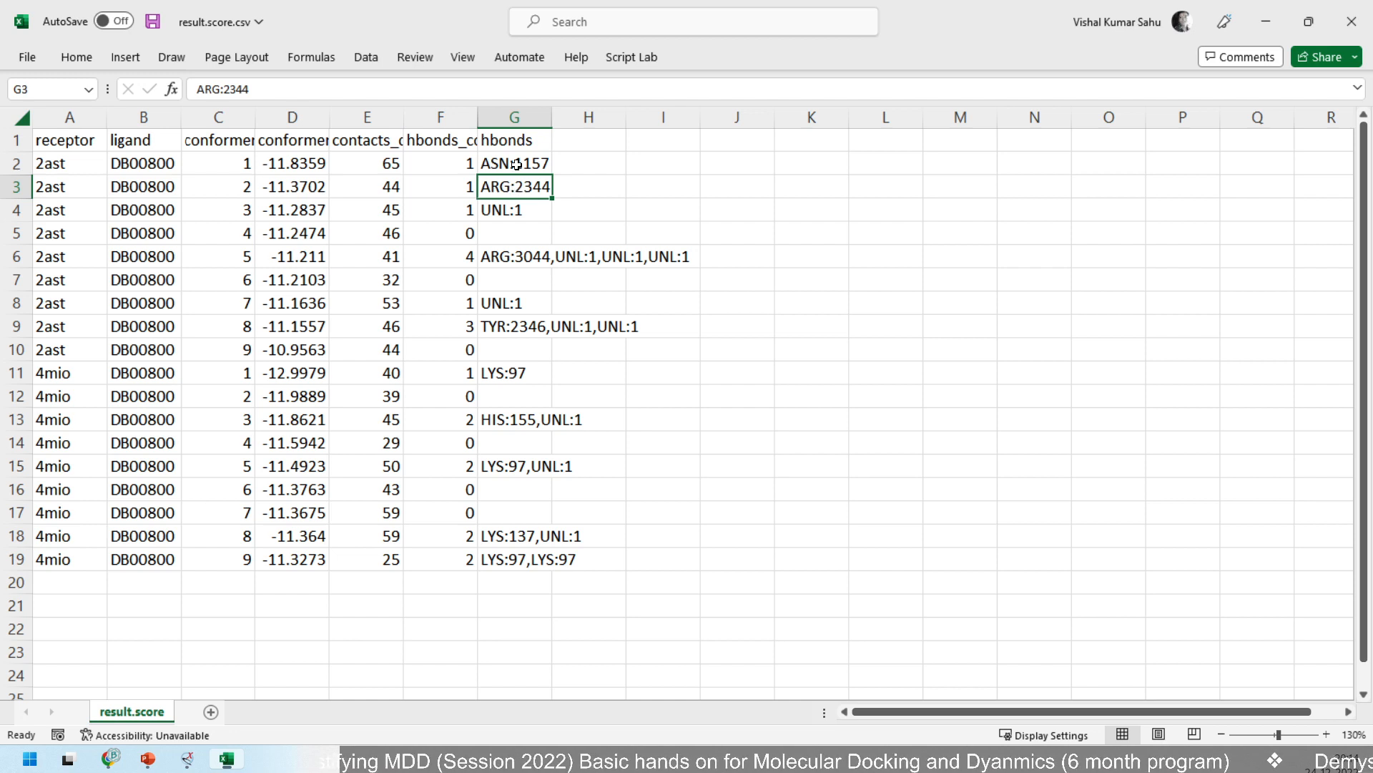
# Examine the row of 2ast conformer 5 and the full hbonds entry in G6 against its H-bond count.
pyautogui.click(448, 257)
pyautogui.moveTo(244, 253); pyautogui.dragTo(535, 266)
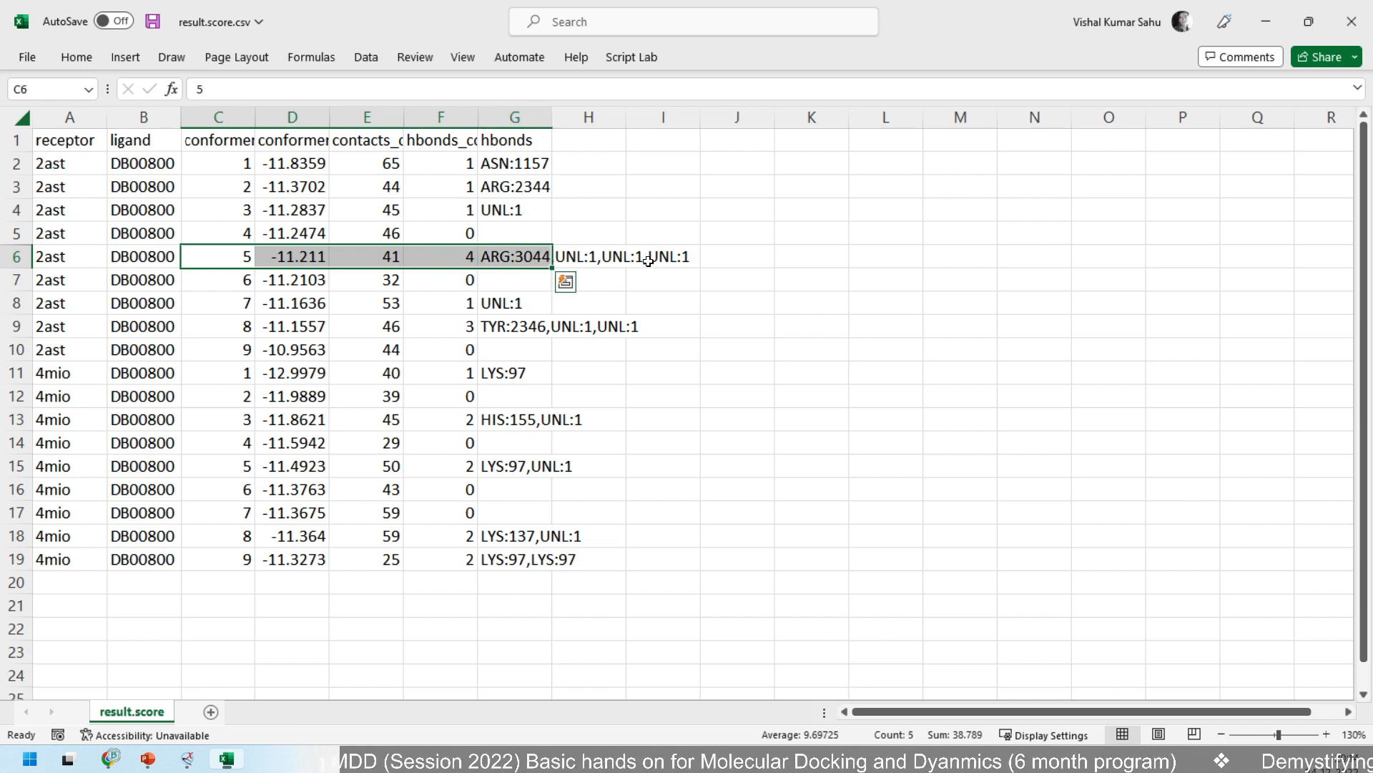
pyautogui.doubleClick(510, 256)
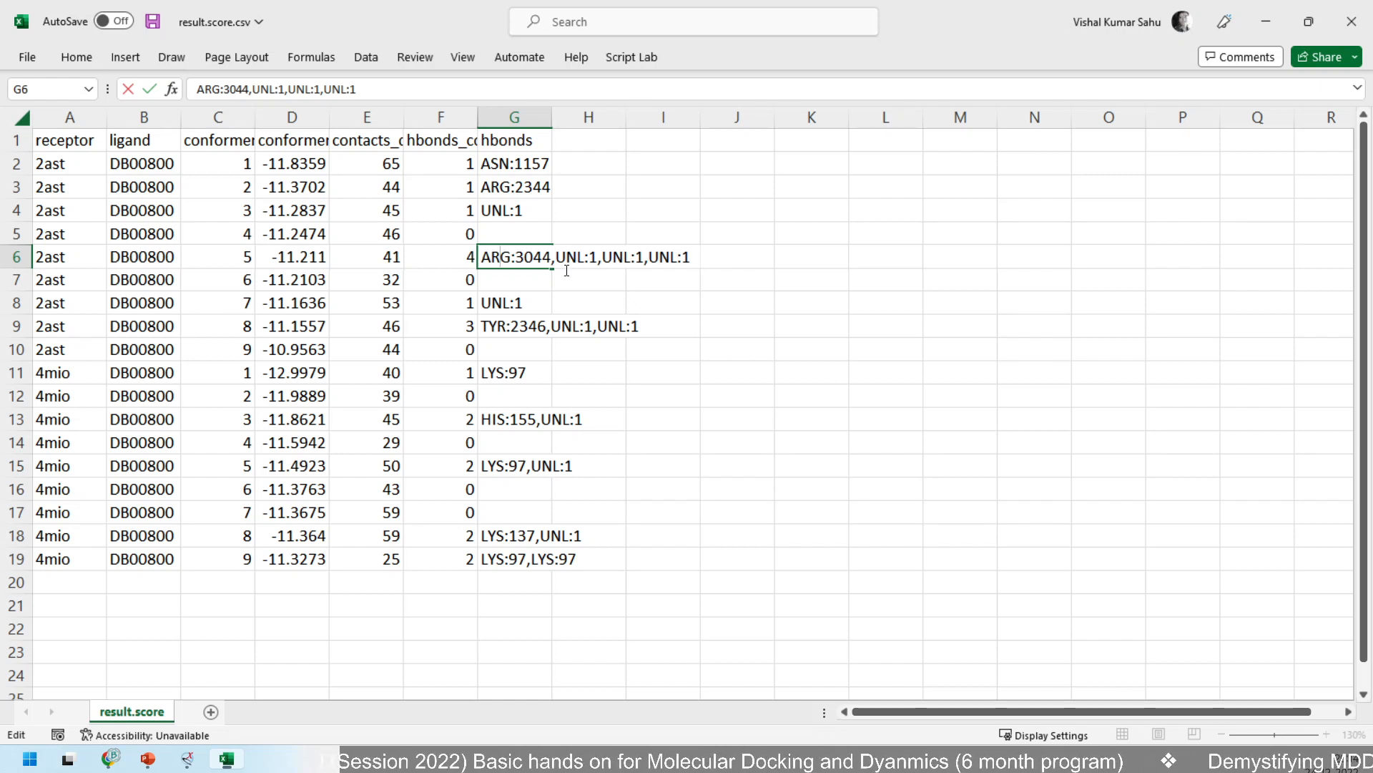
pyautogui.press('Escape')
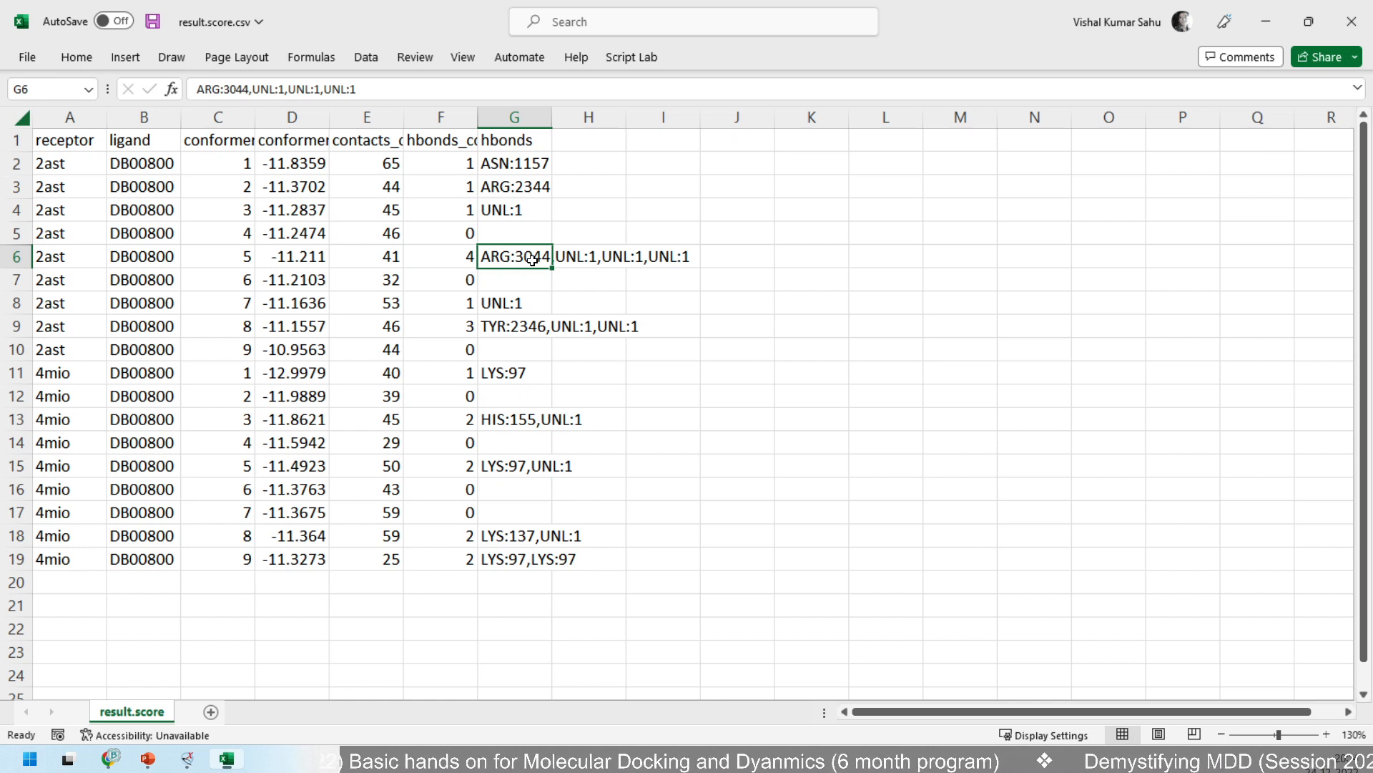
# Compare the H-bond count of 2ast conformer 8 with its hbonds entry in G9 and with the counts in the rows above.
pyautogui.click(459, 329)
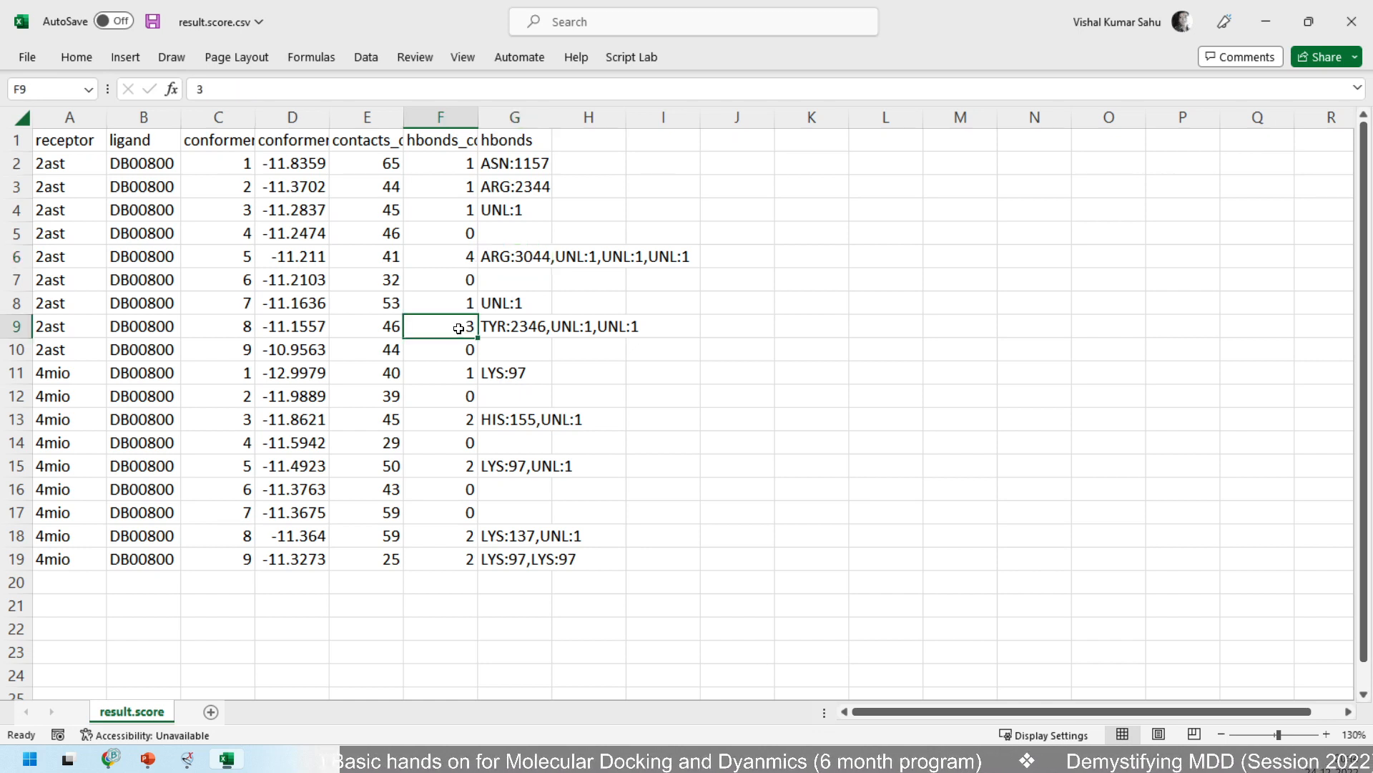
pyautogui.click(504, 329)
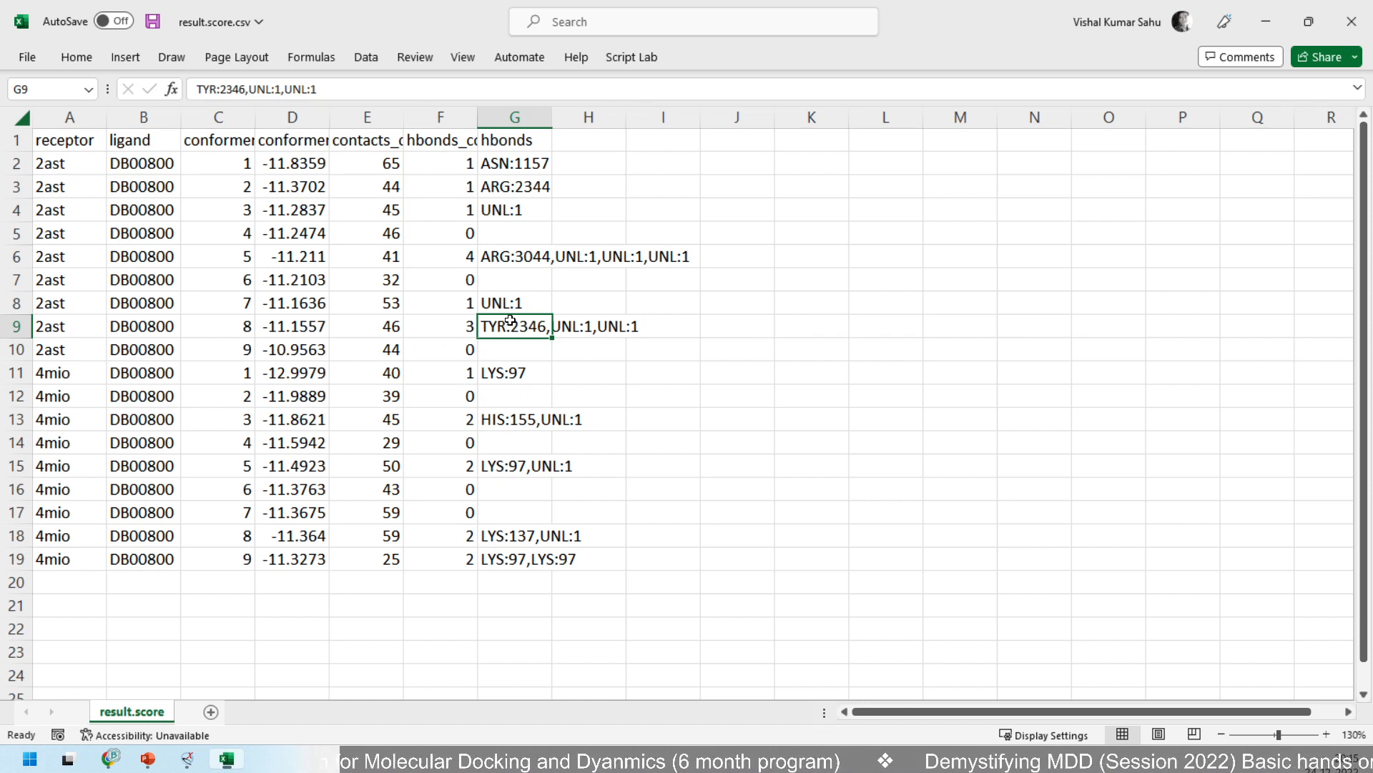
pyautogui.moveTo(460, 328); pyautogui.dragTo(443, 165)
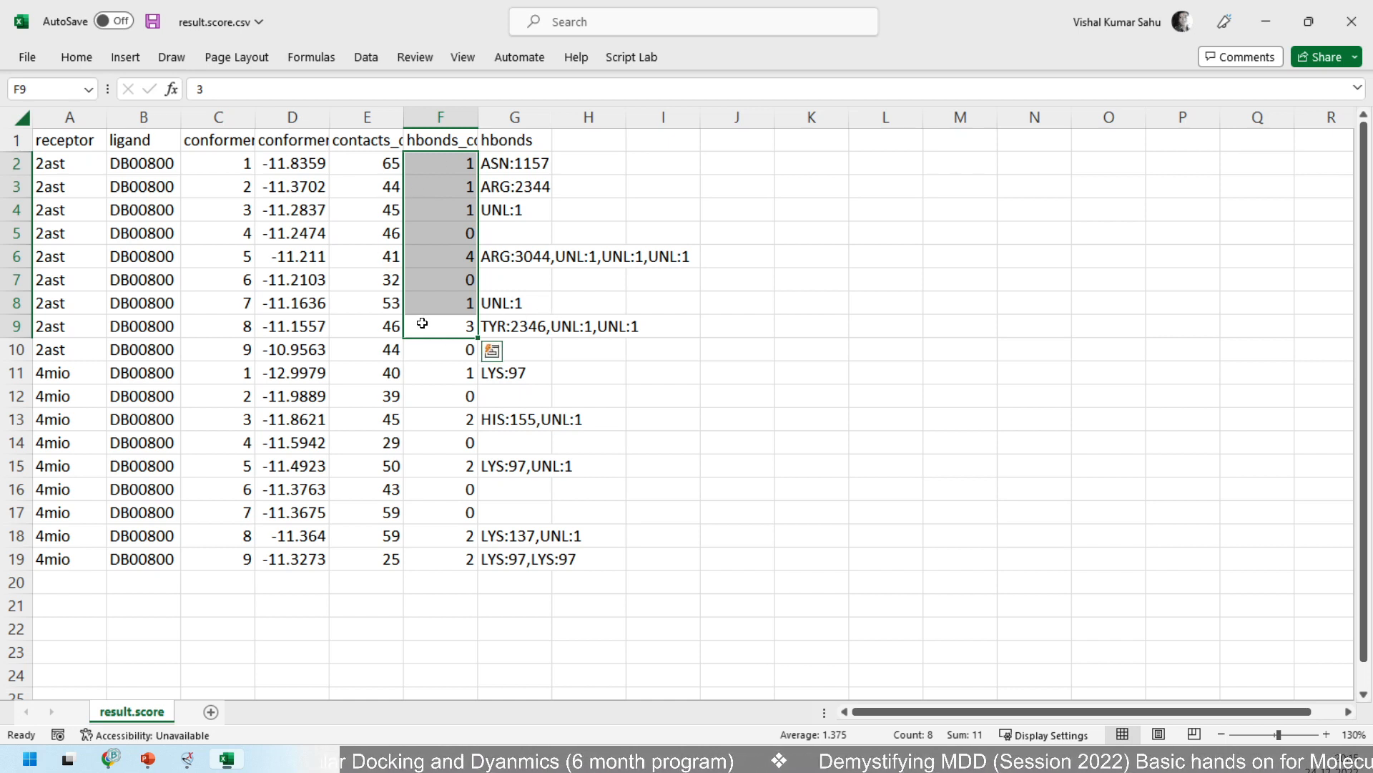
pyautogui.click(422, 323)
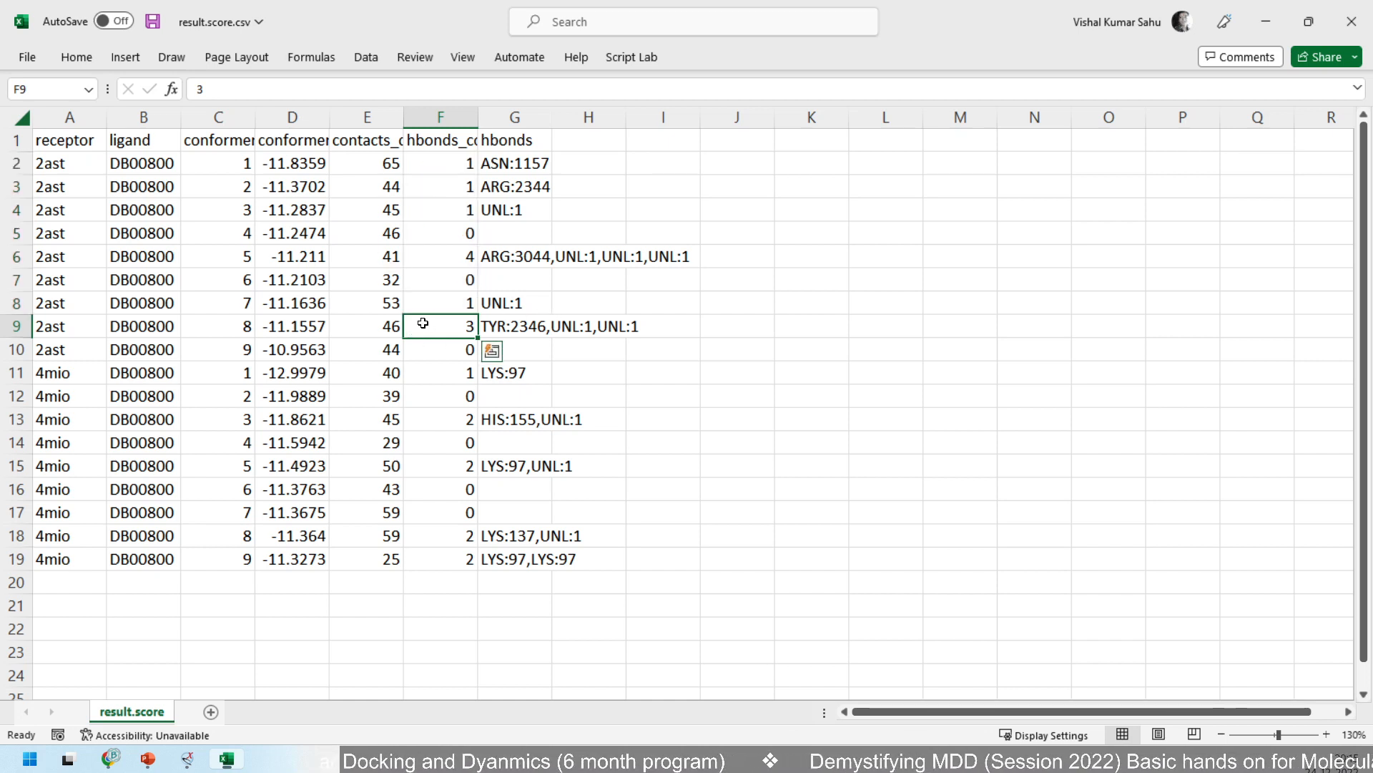
pyautogui.click(516, 326)
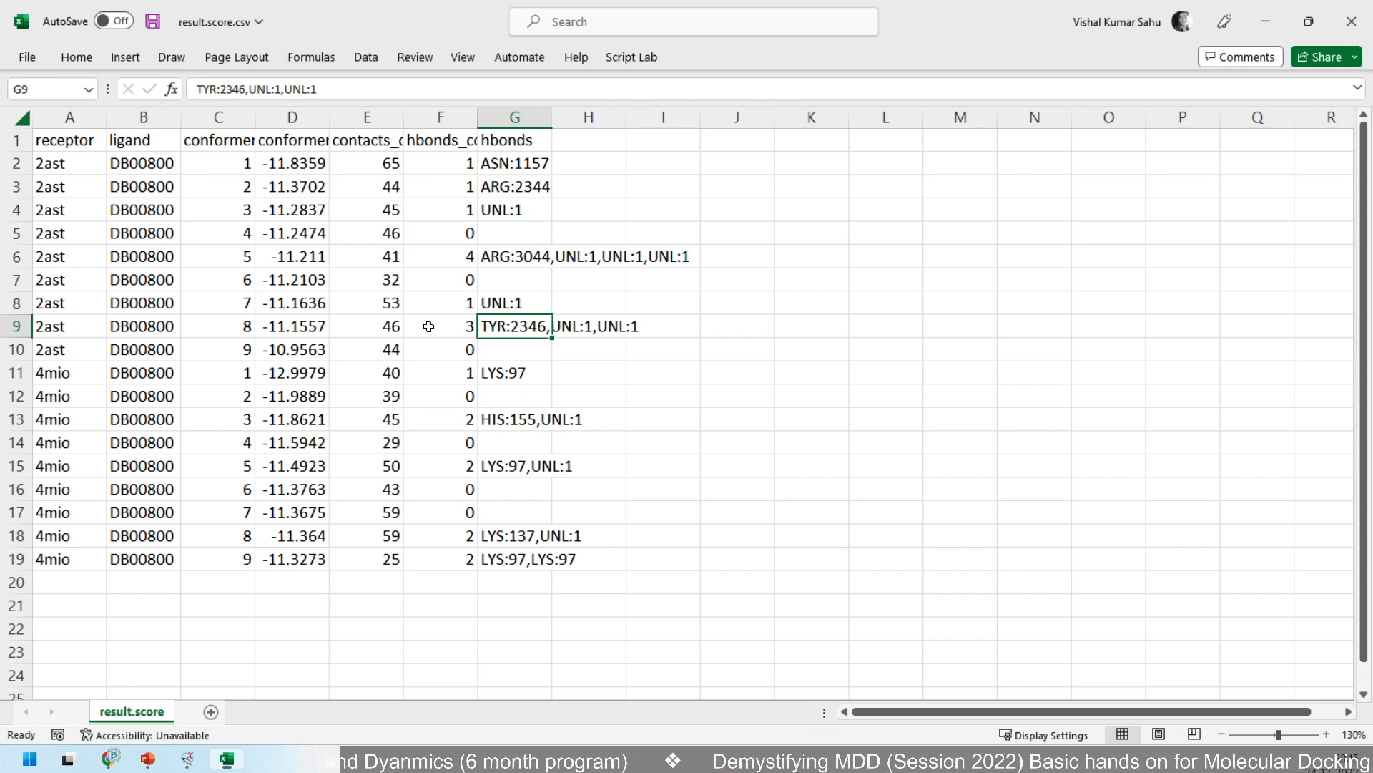
pyautogui.doubleClick(504, 328)
pyautogui.press('Escape')
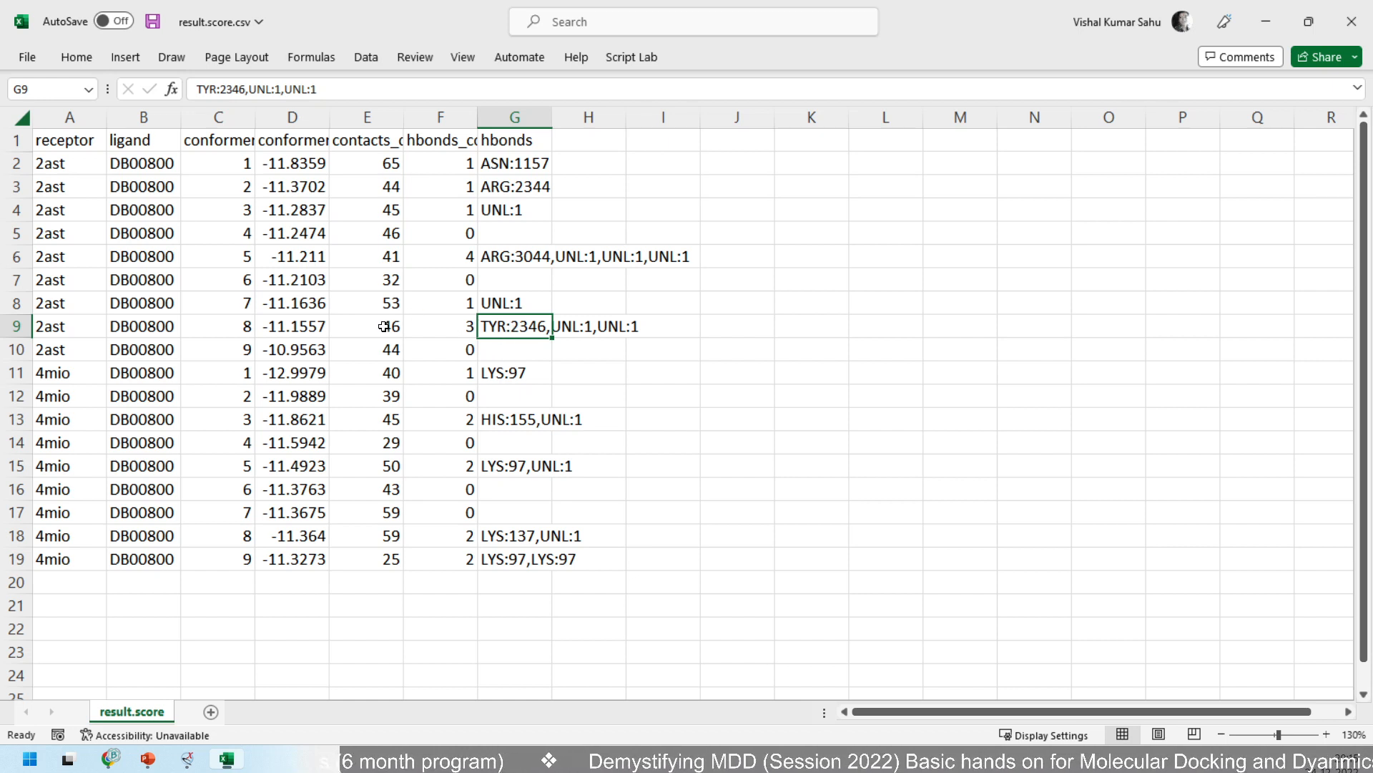
# Fill the row of 2ast conformer 8 (A9:G9) with yellow, and check its receptor and ligand cells.
pyautogui.keyDown('shift'); pyautogui.click(64, 326); pyautogui.keyUp('shift')
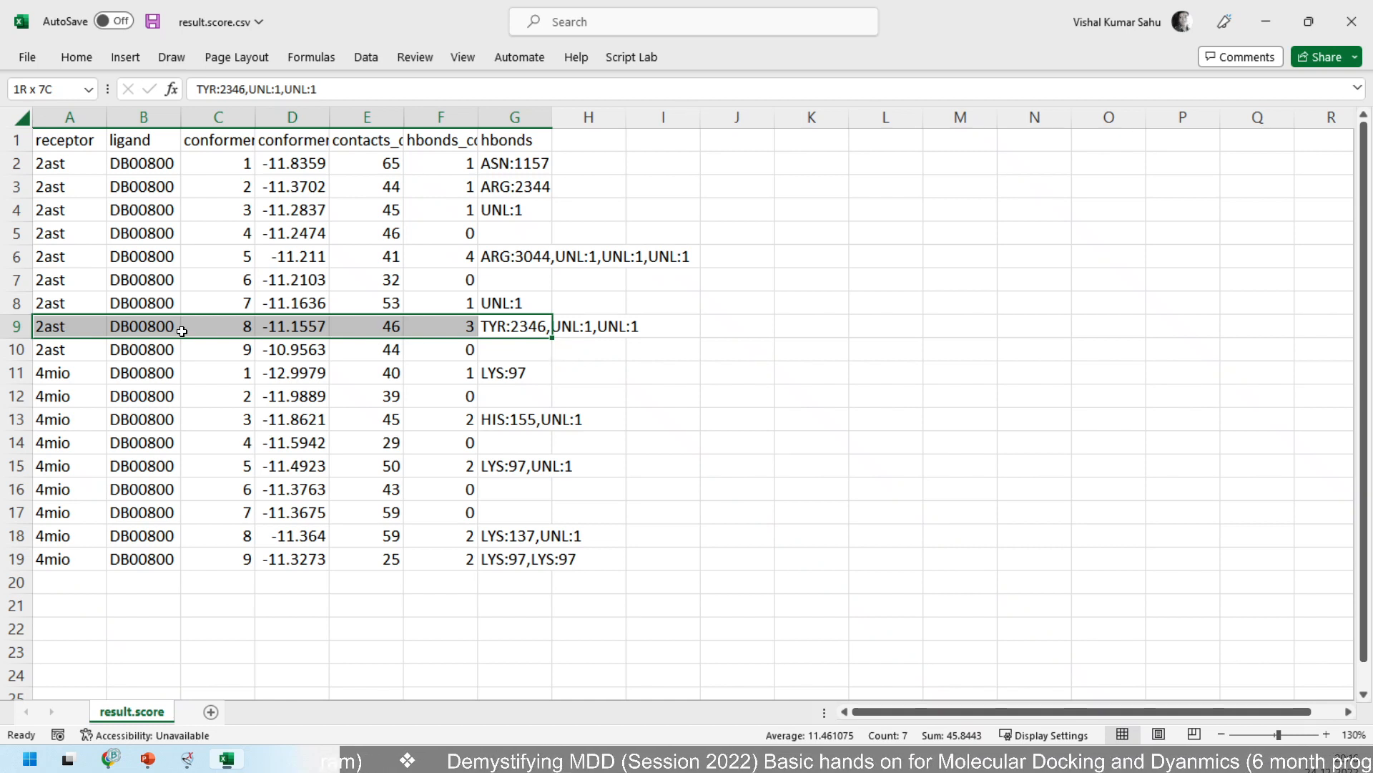
pyautogui.click(87, 60)
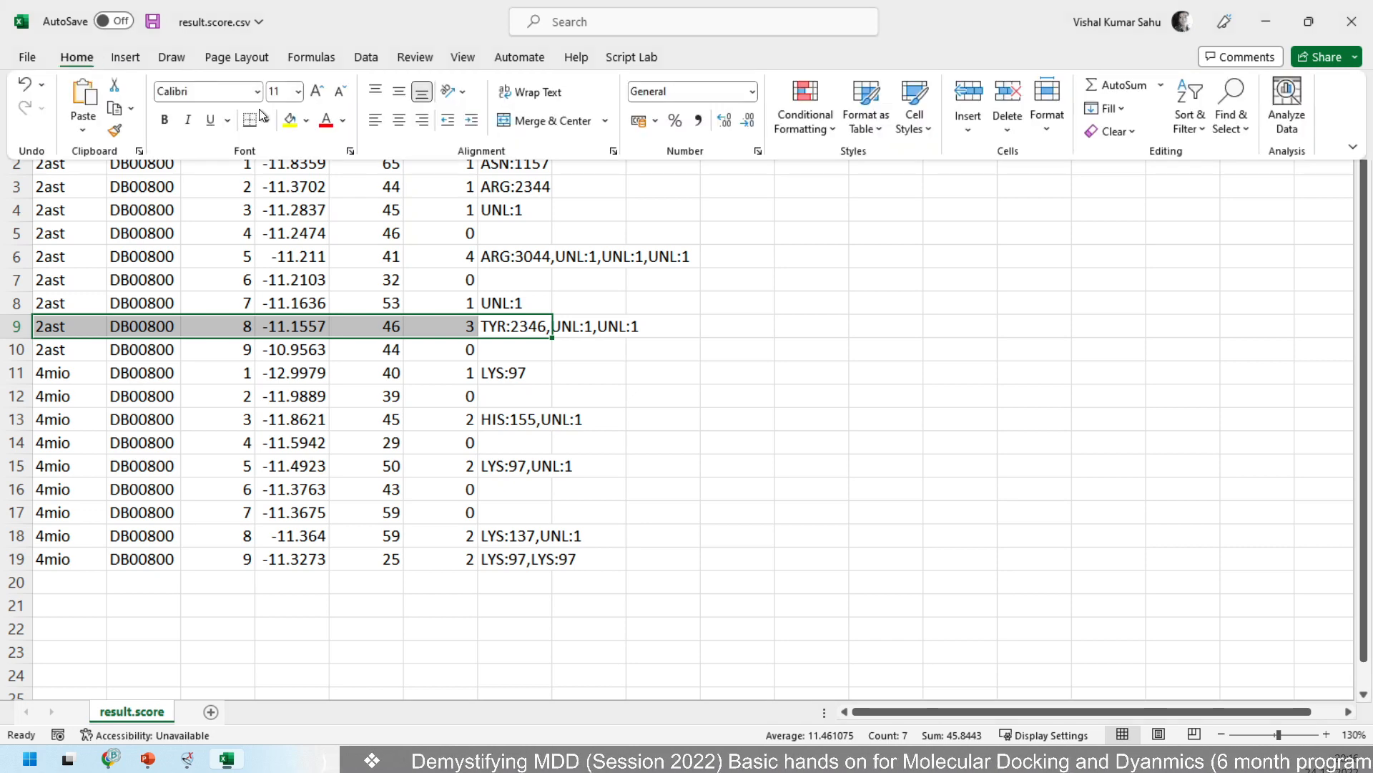
pyautogui.click(292, 123)
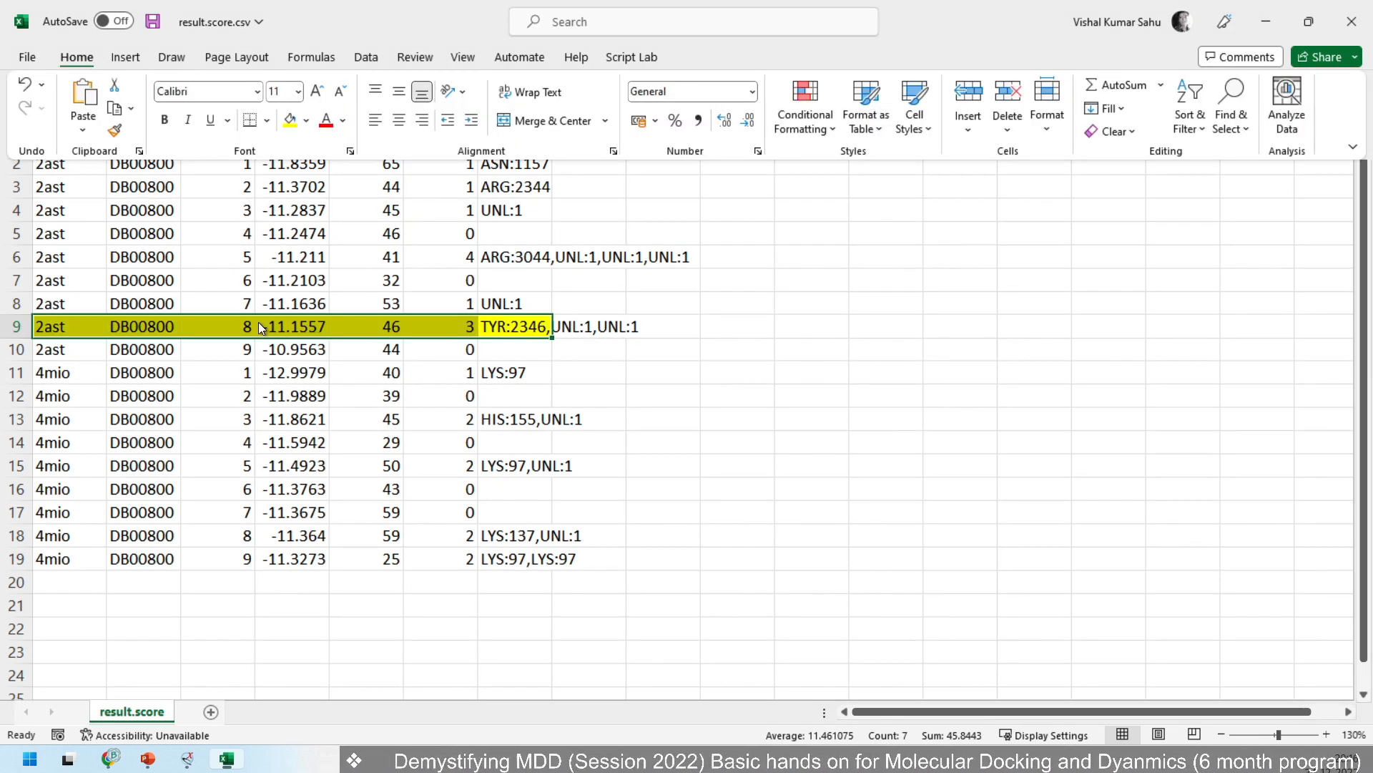
pyautogui.click(505, 325)
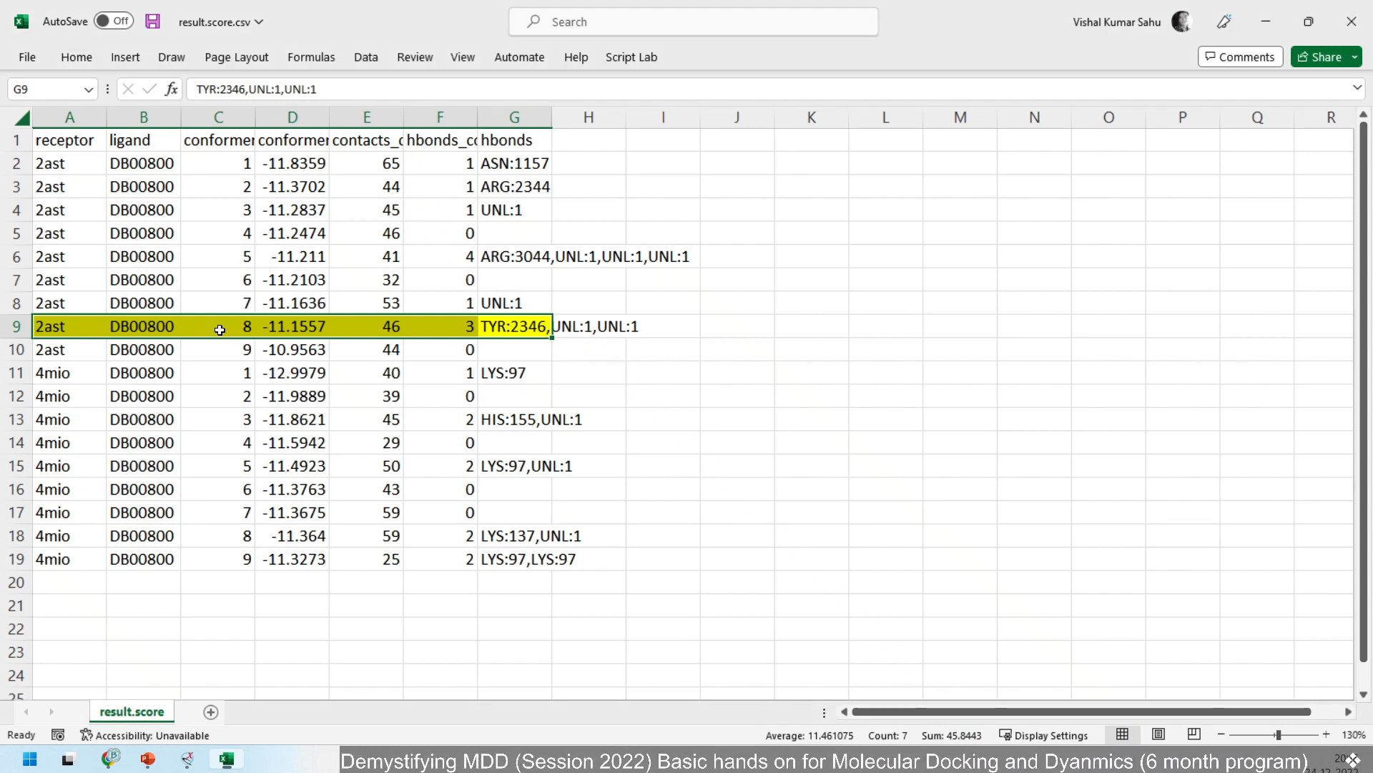
pyautogui.click(71, 327)
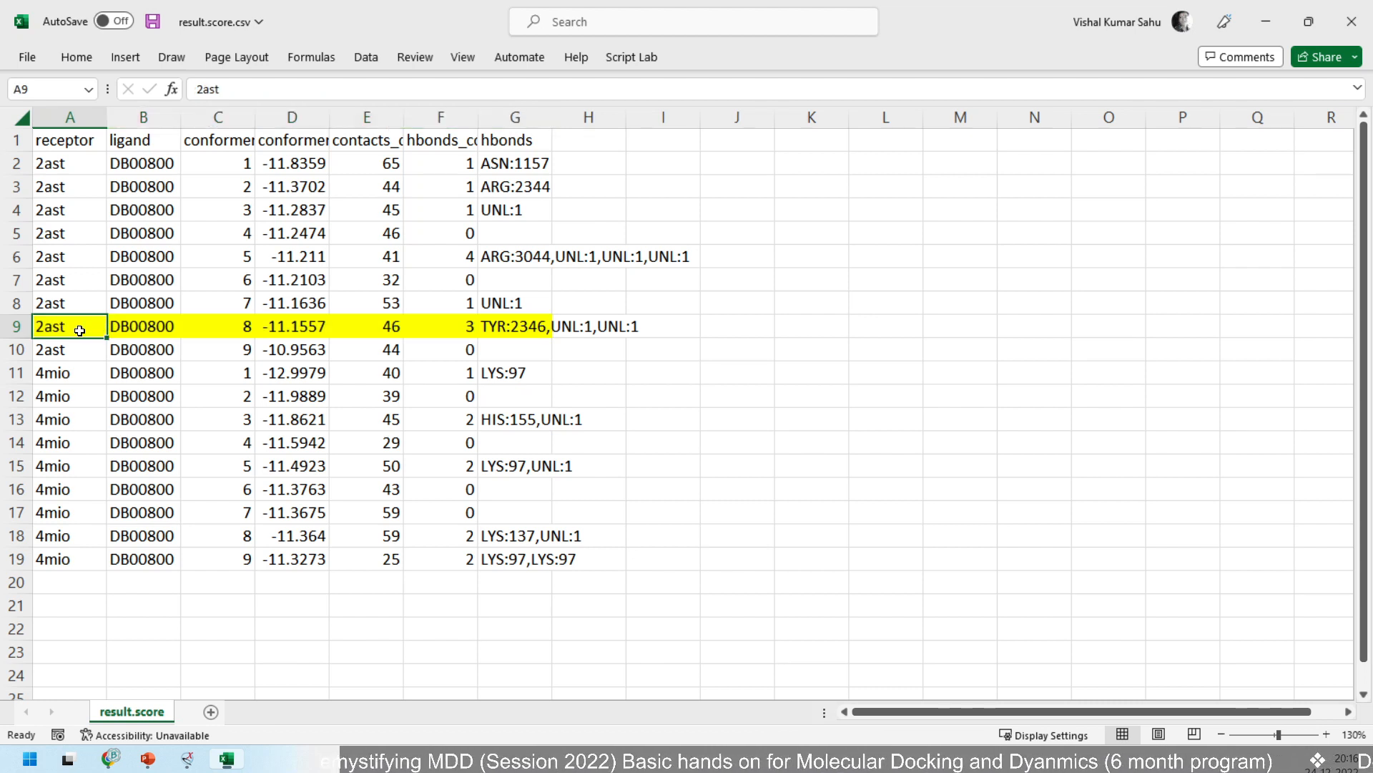
pyautogui.click(146, 329)
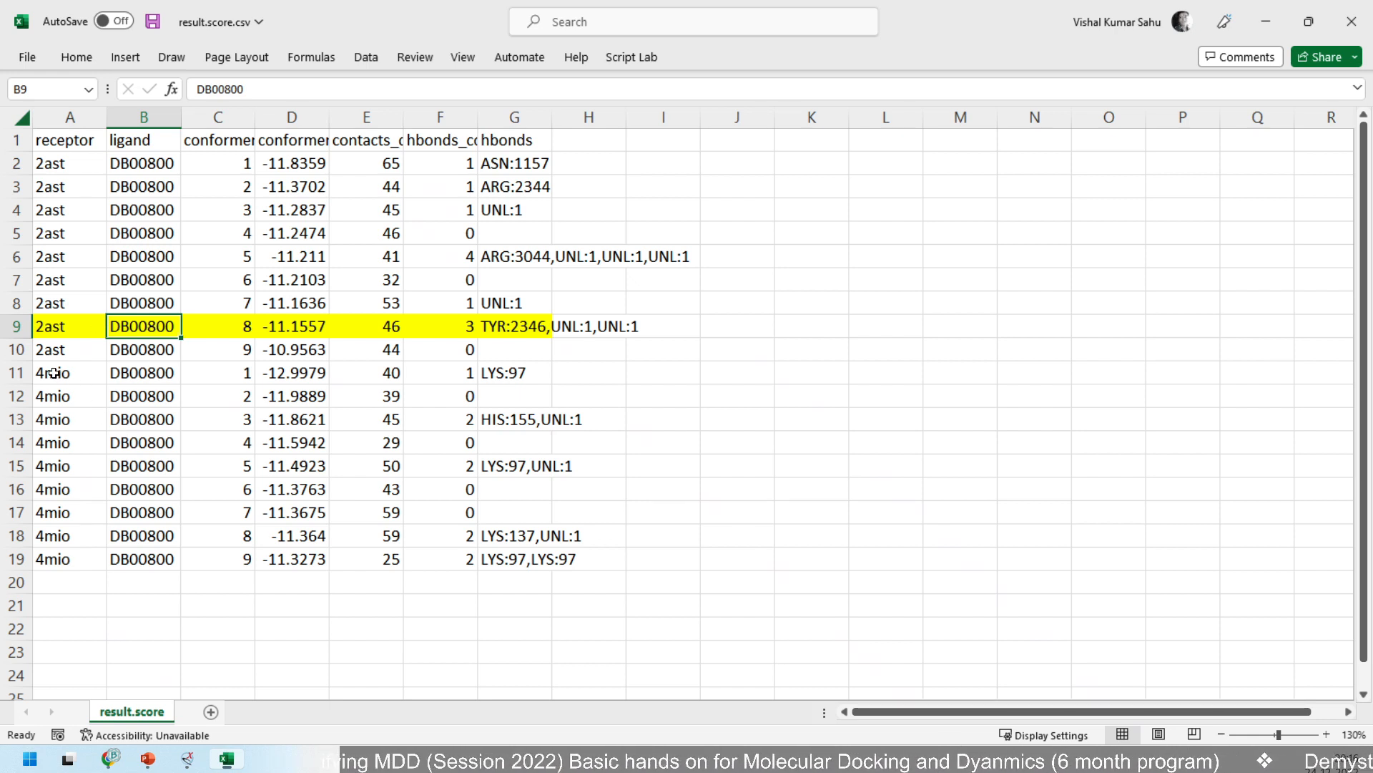
# Fill the row of 4mio conformer 3 (A13:G13) with yellow.
pyautogui.moveTo(54, 372); pyautogui.dragTo(480, 549)
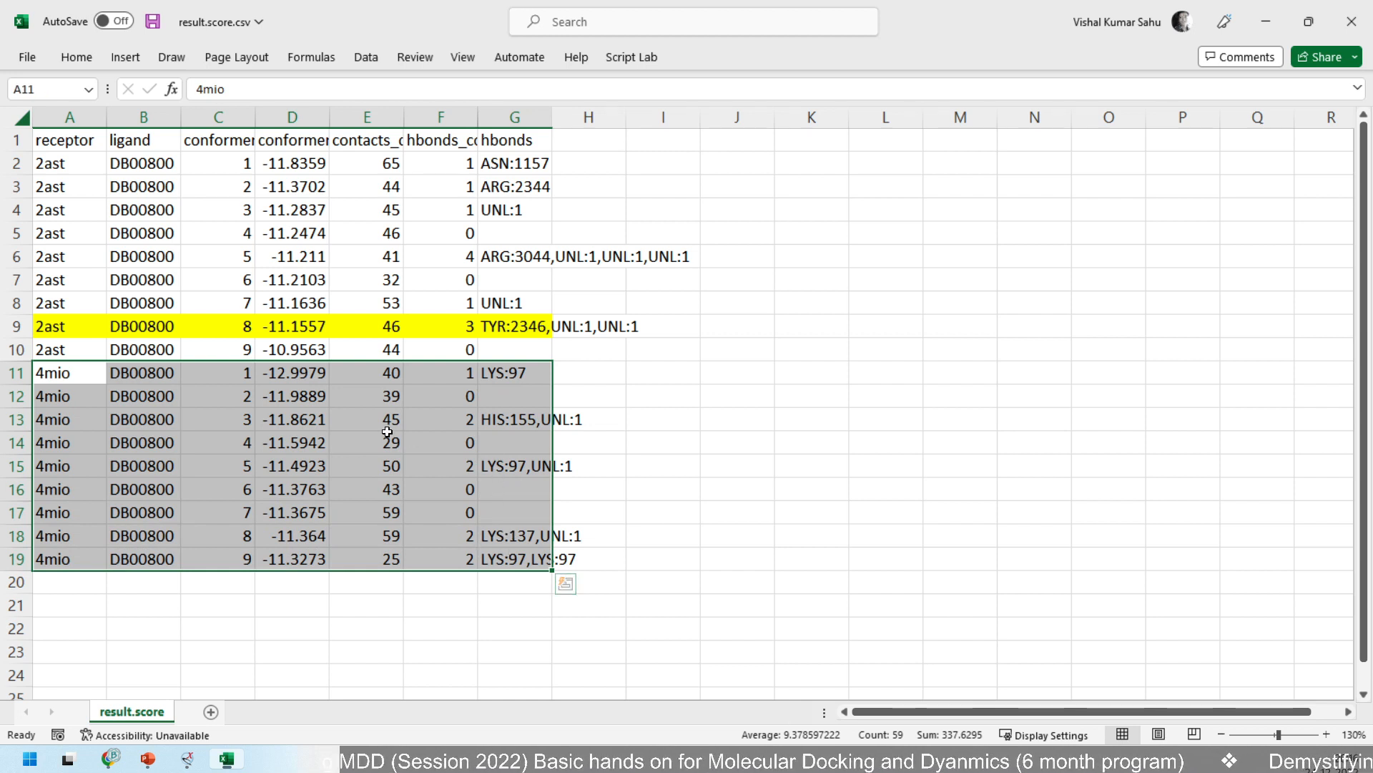
pyautogui.moveTo(504, 419); pyautogui.dragTo(52, 419)
pyautogui.click(77, 59)
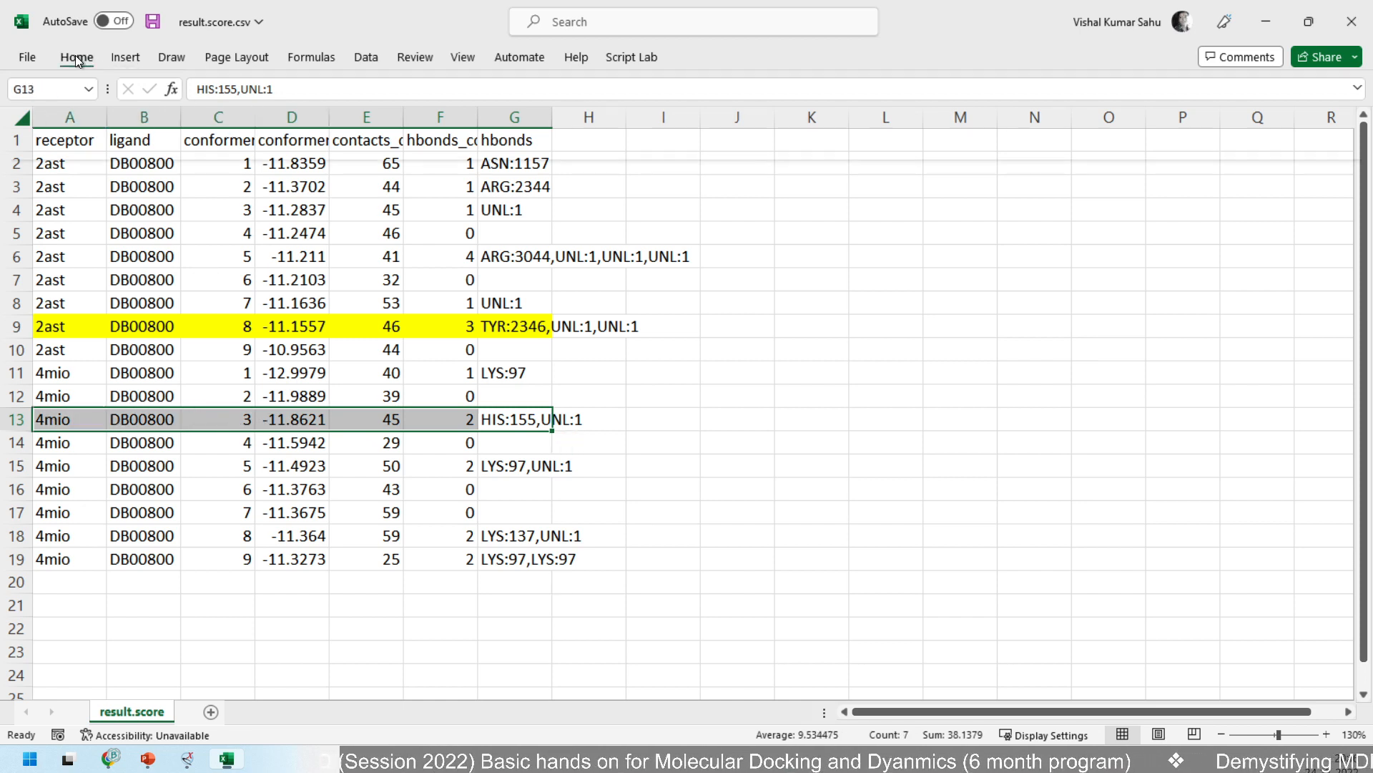
pyautogui.click(286, 123)
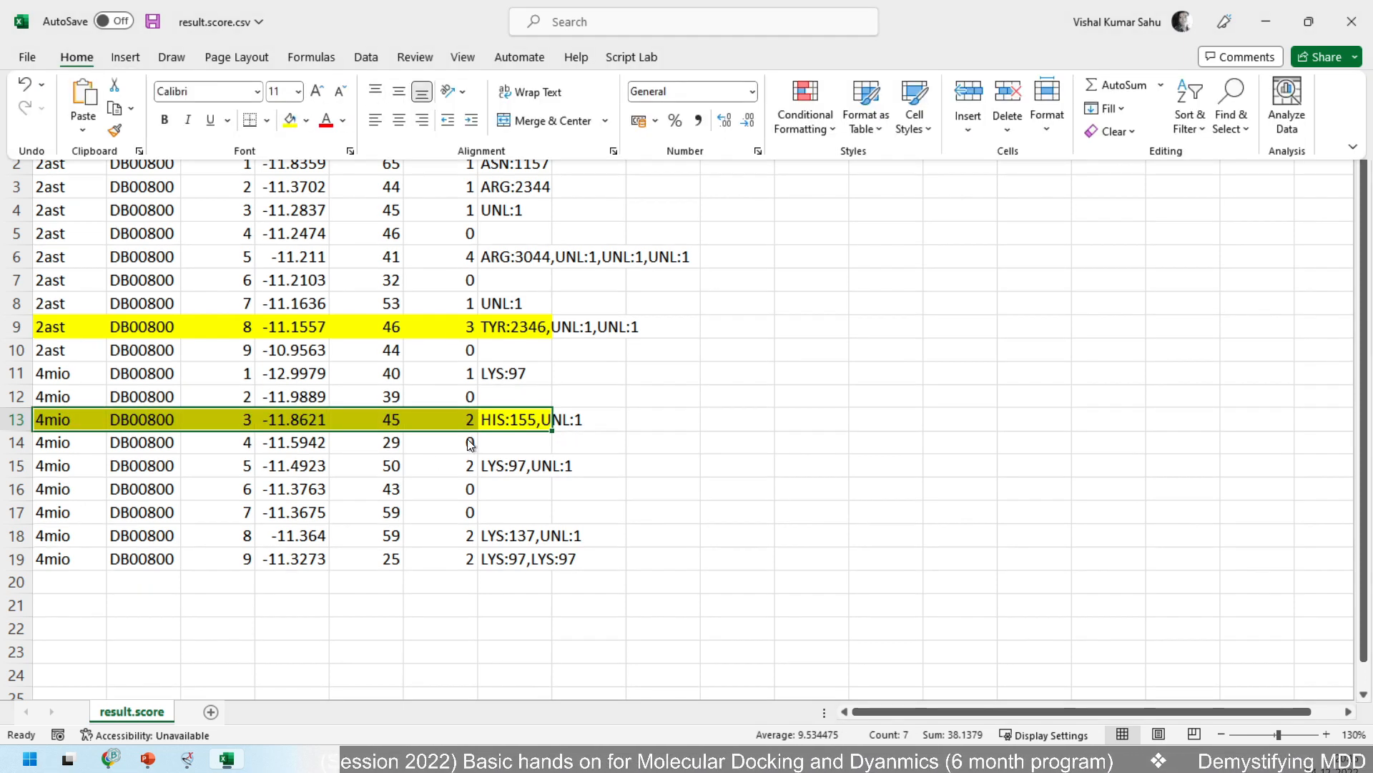
pyautogui.click(426, 463)
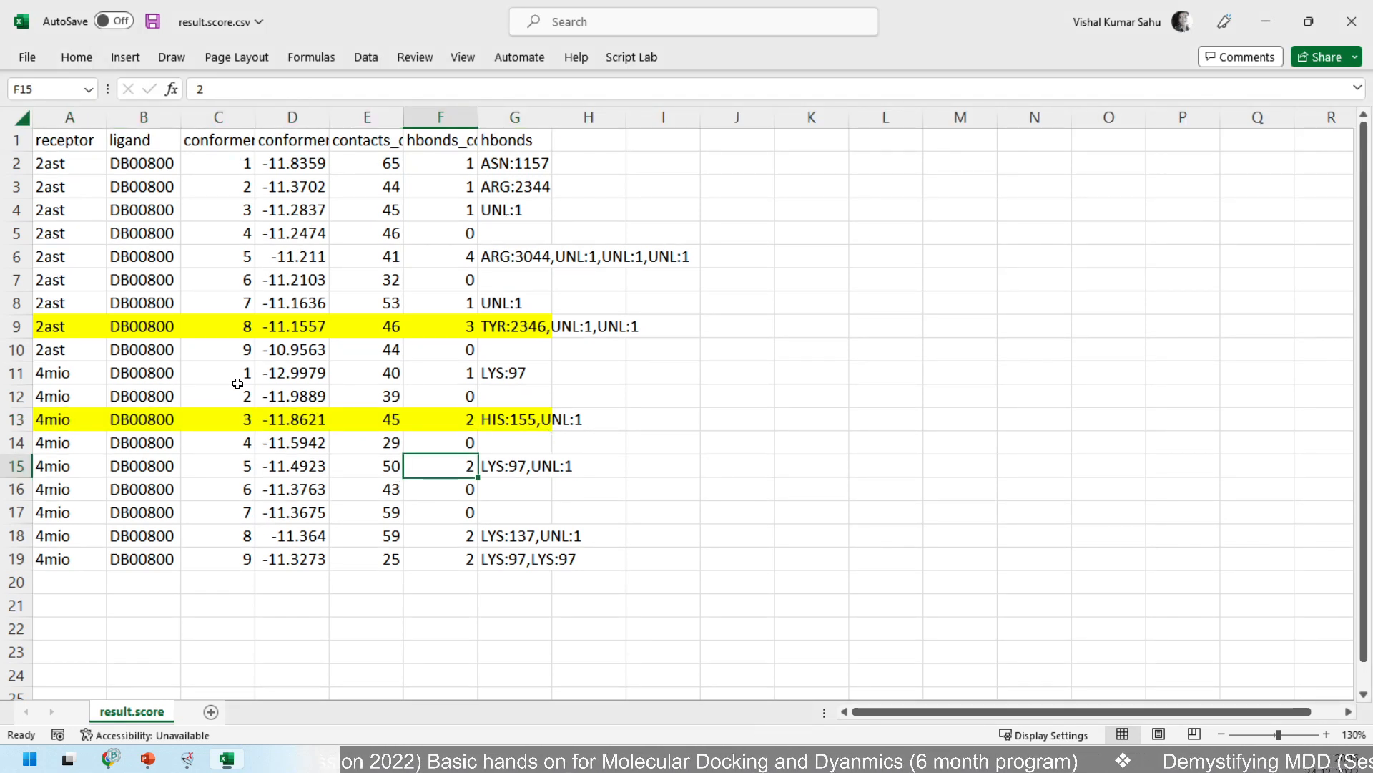
# Review the H-bond count, full row entry, and receptor and ligand cells of 4mio conformer 3 in row 13.
pyautogui.click(465, 421)
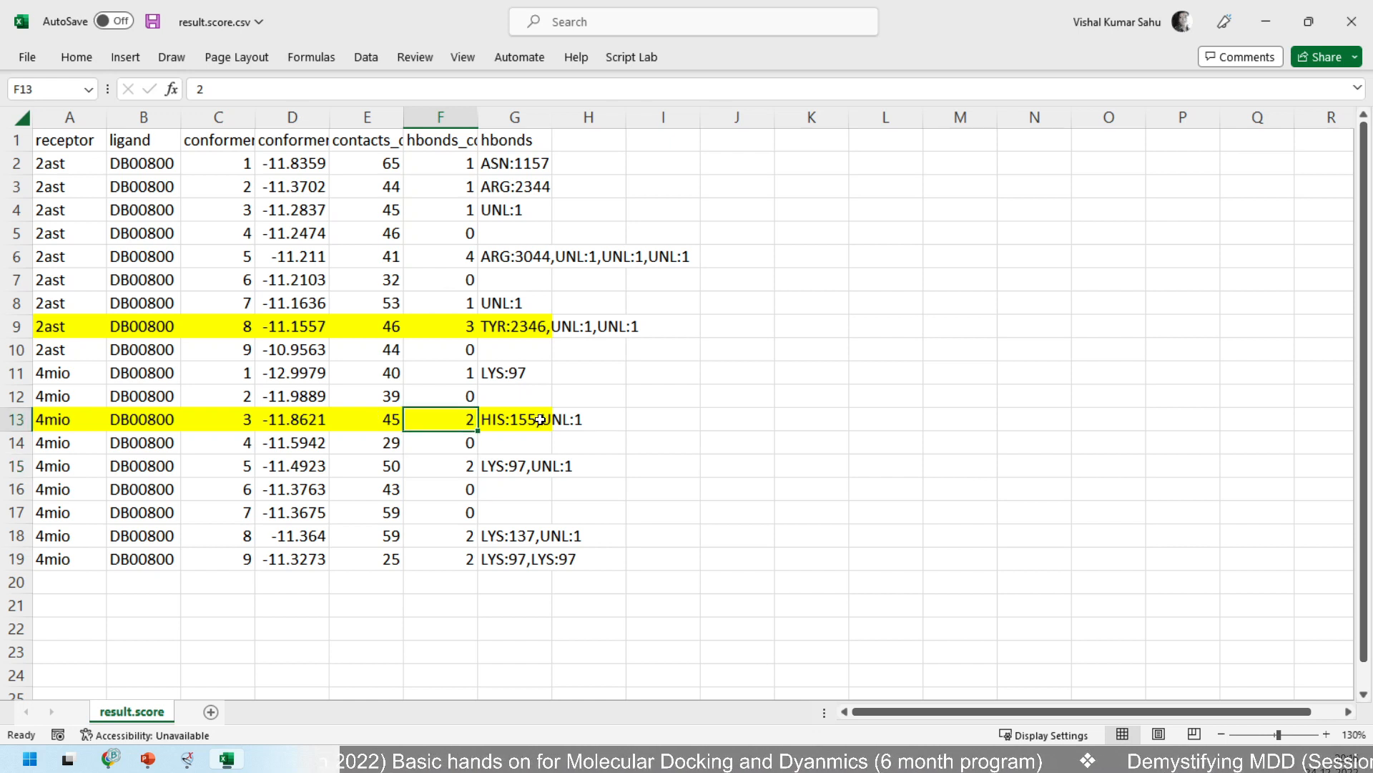
pyautogui.moveTo(540, 419); pyautogui.dragTo(82, 423)
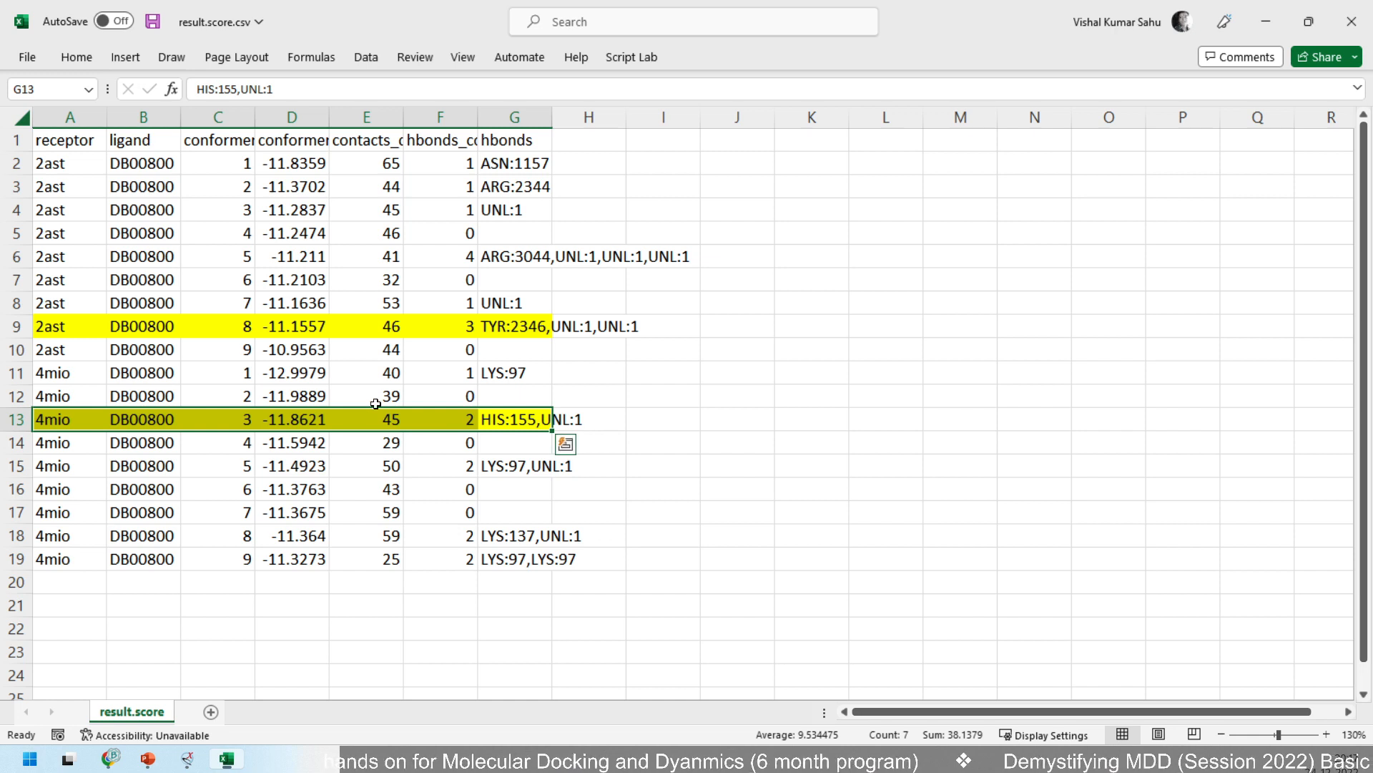
pyautogui.click(358, 488)
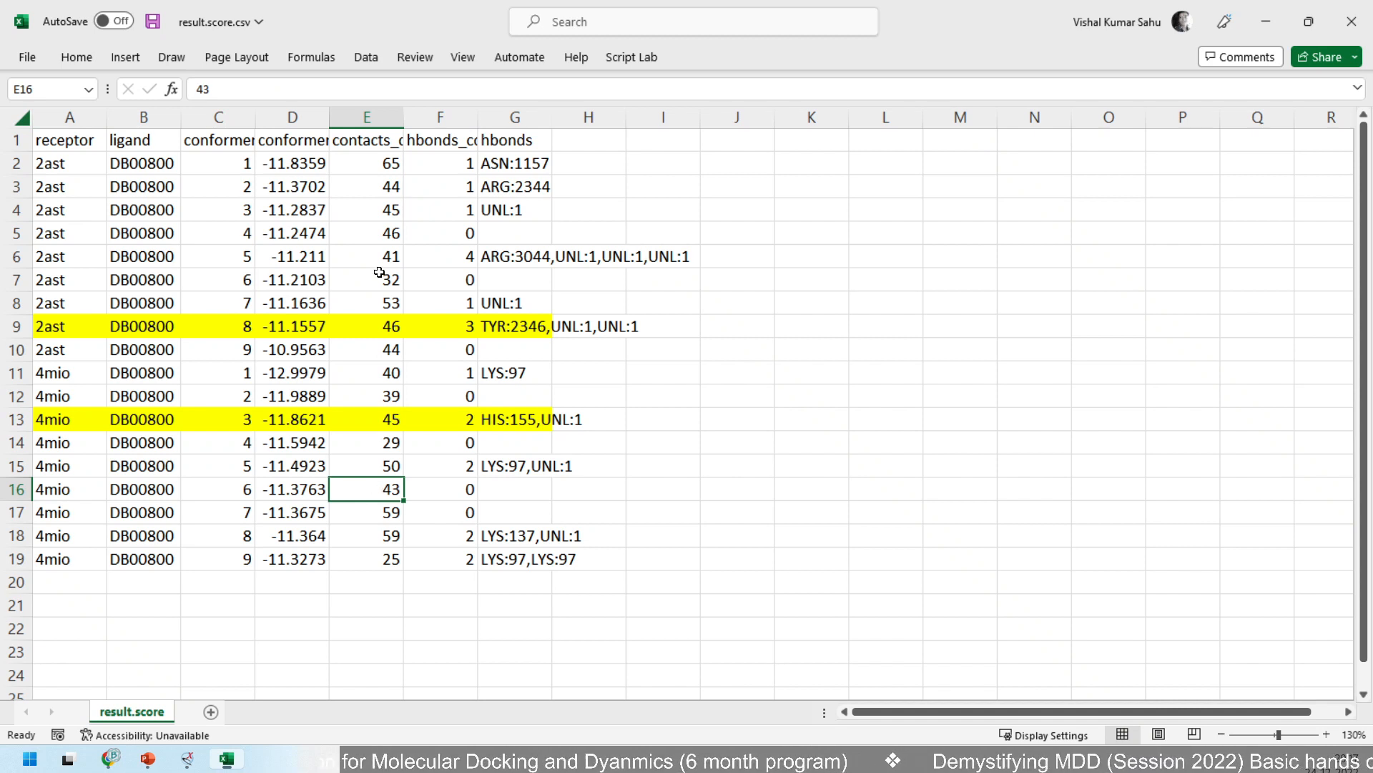
pyautogui.click(73, 421)
pyautogui.click(128, 419)
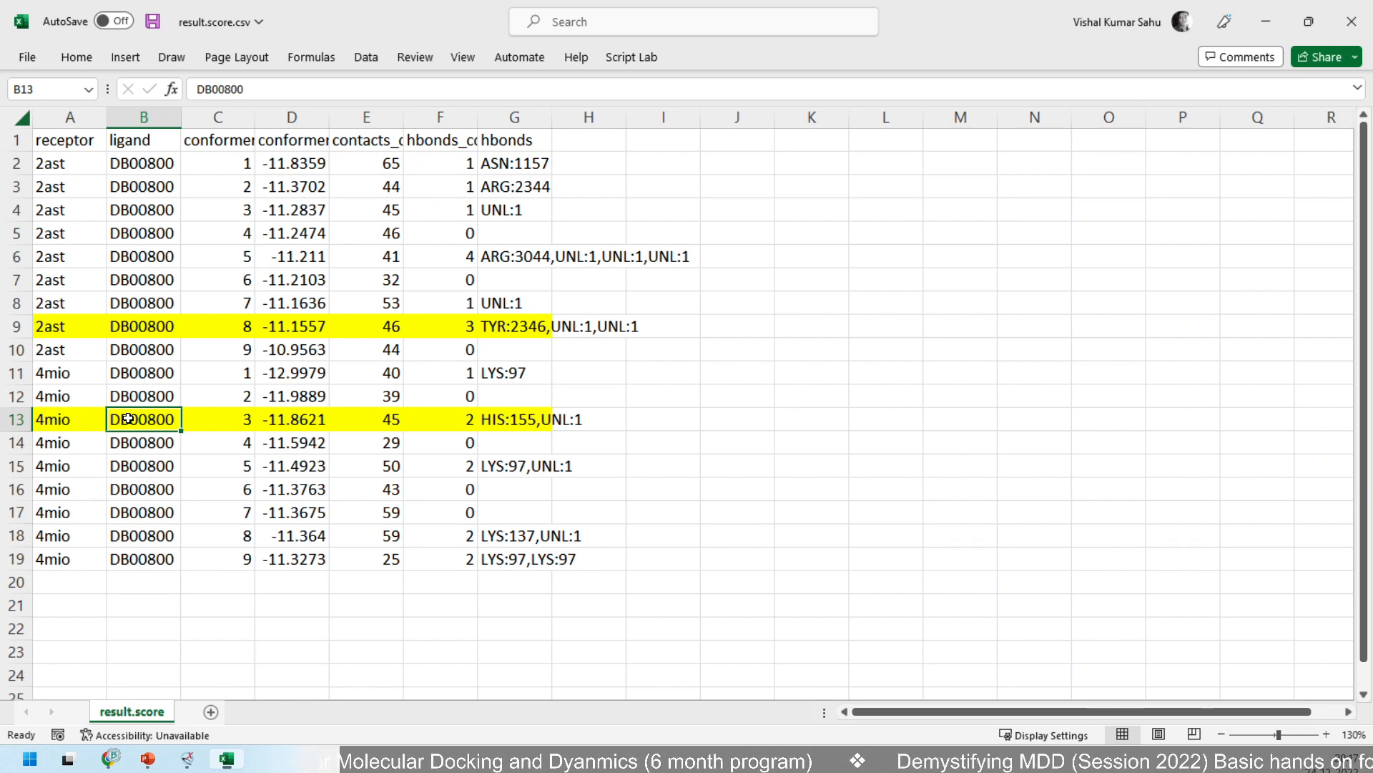
pyautogui.keyDown('shift'); pyautogui.click(81, 427); pyautogui.keyUp('shift')
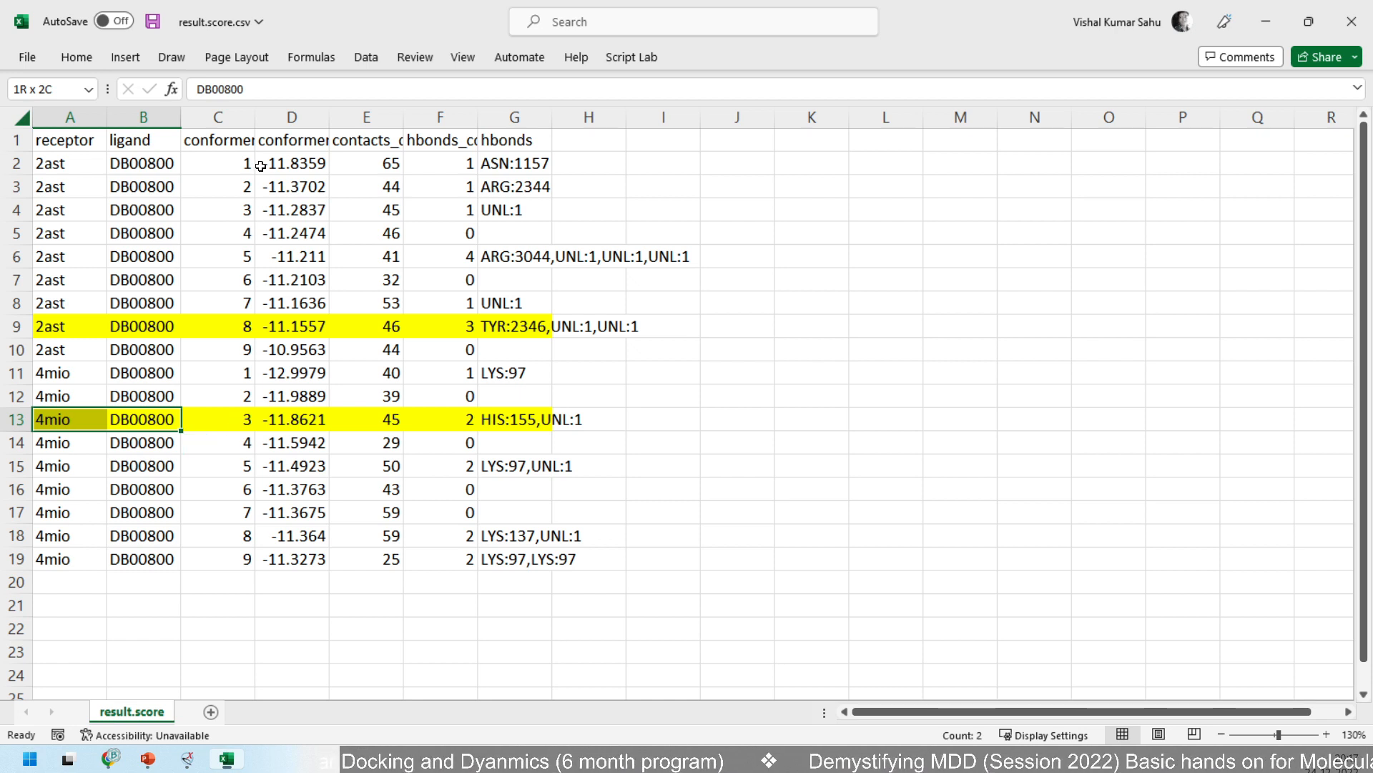
# Auto-fit column C to its conformer_id header, and check the conformer and ligand cells in row 13.
pyautogui.doubleClick(256, 125)
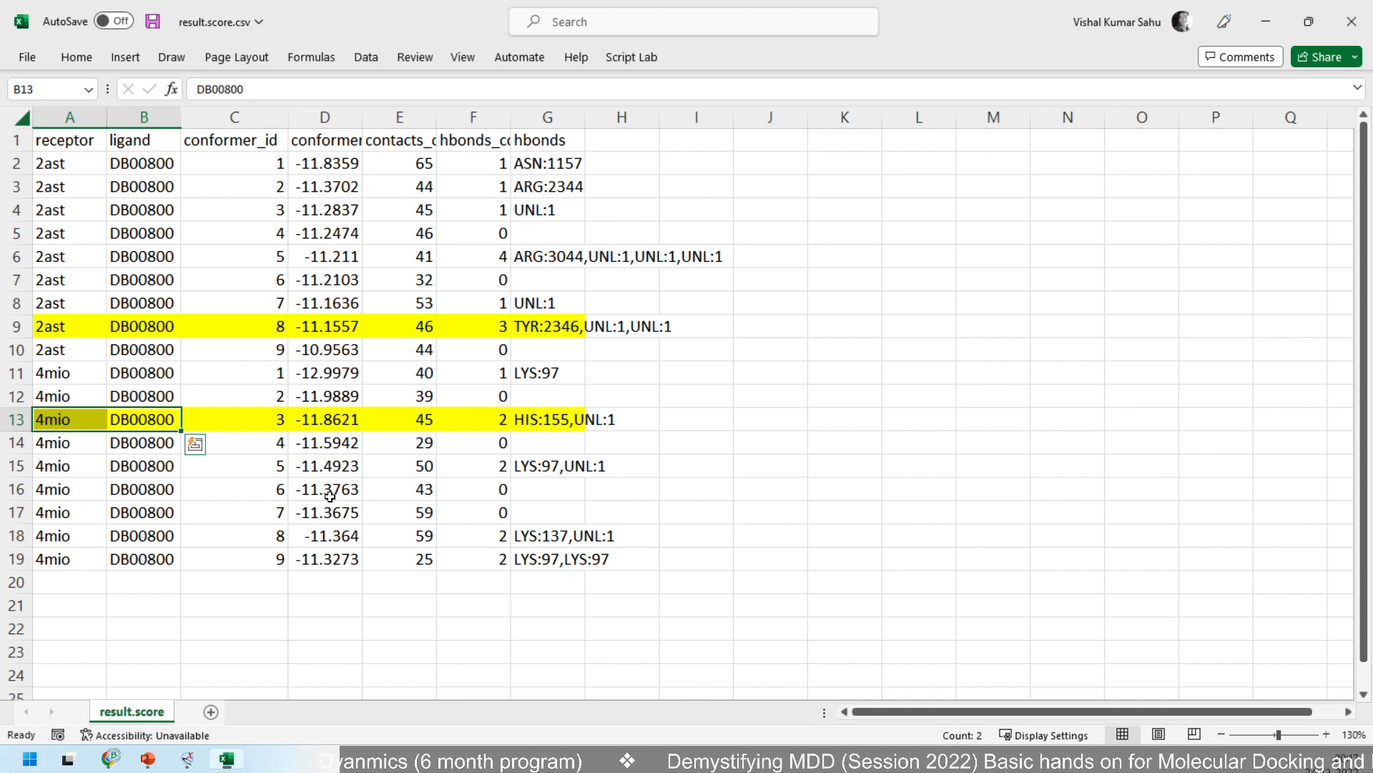
pyautogui.click(248, 428)
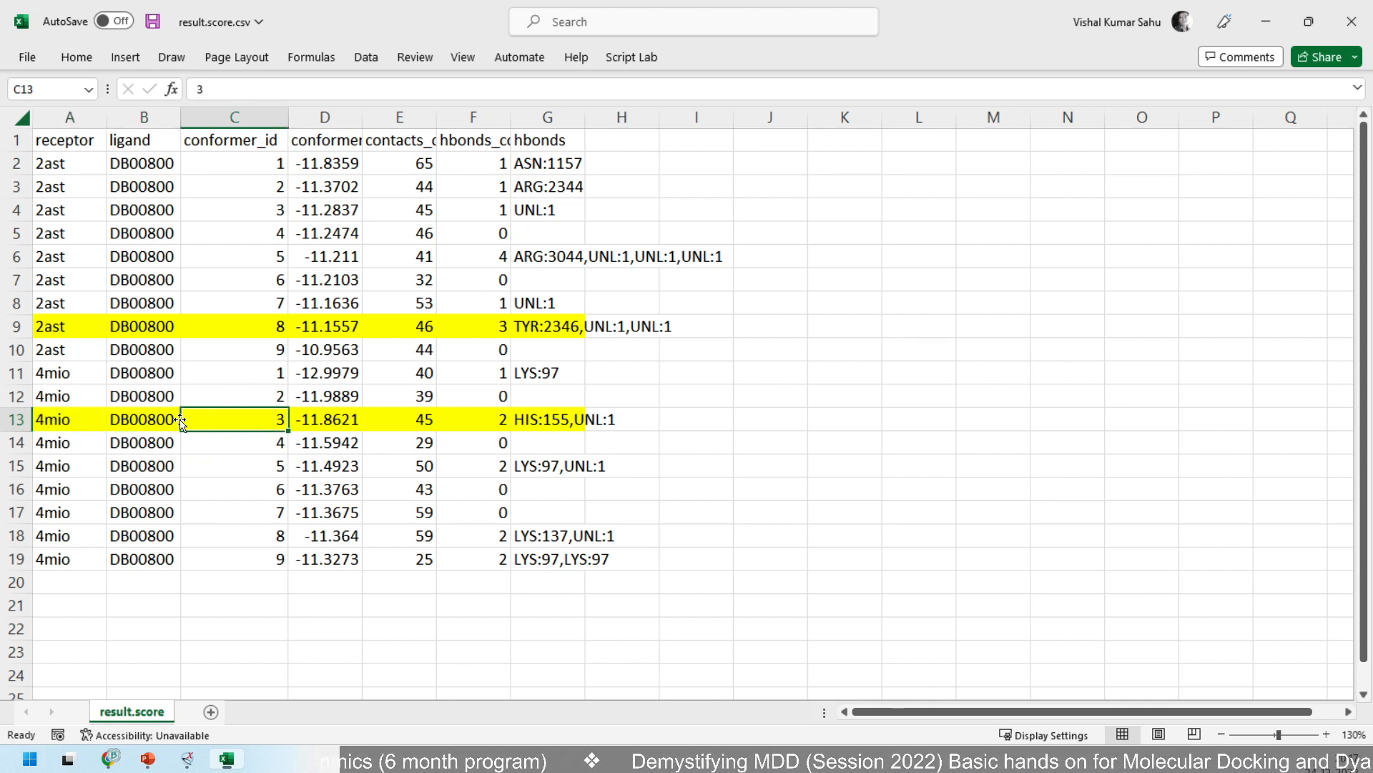
pyautogui.click(127, 420)
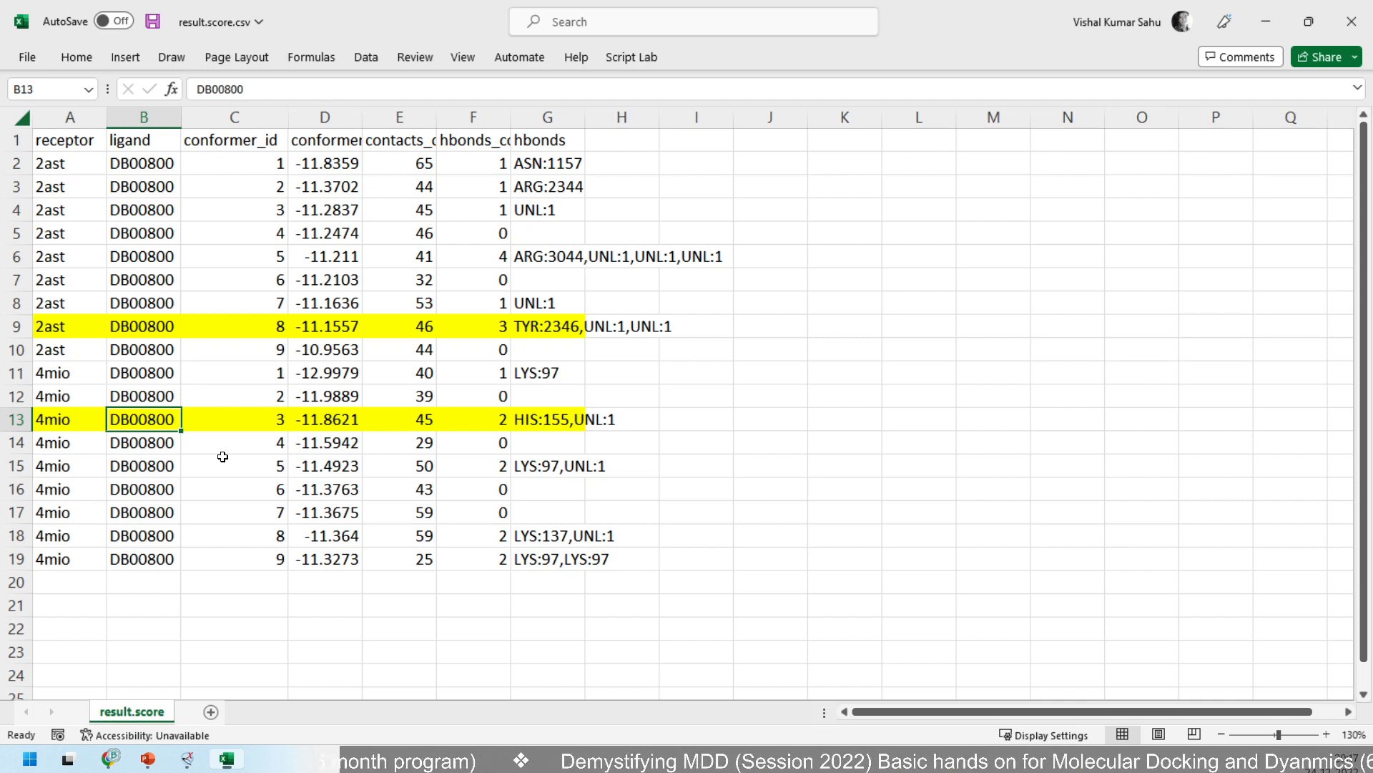
# Switch to the PowerPoint slide show and advance from the docking analysis slide to the A8 section.
pyautogui.hotkey('alt', 'Tab')
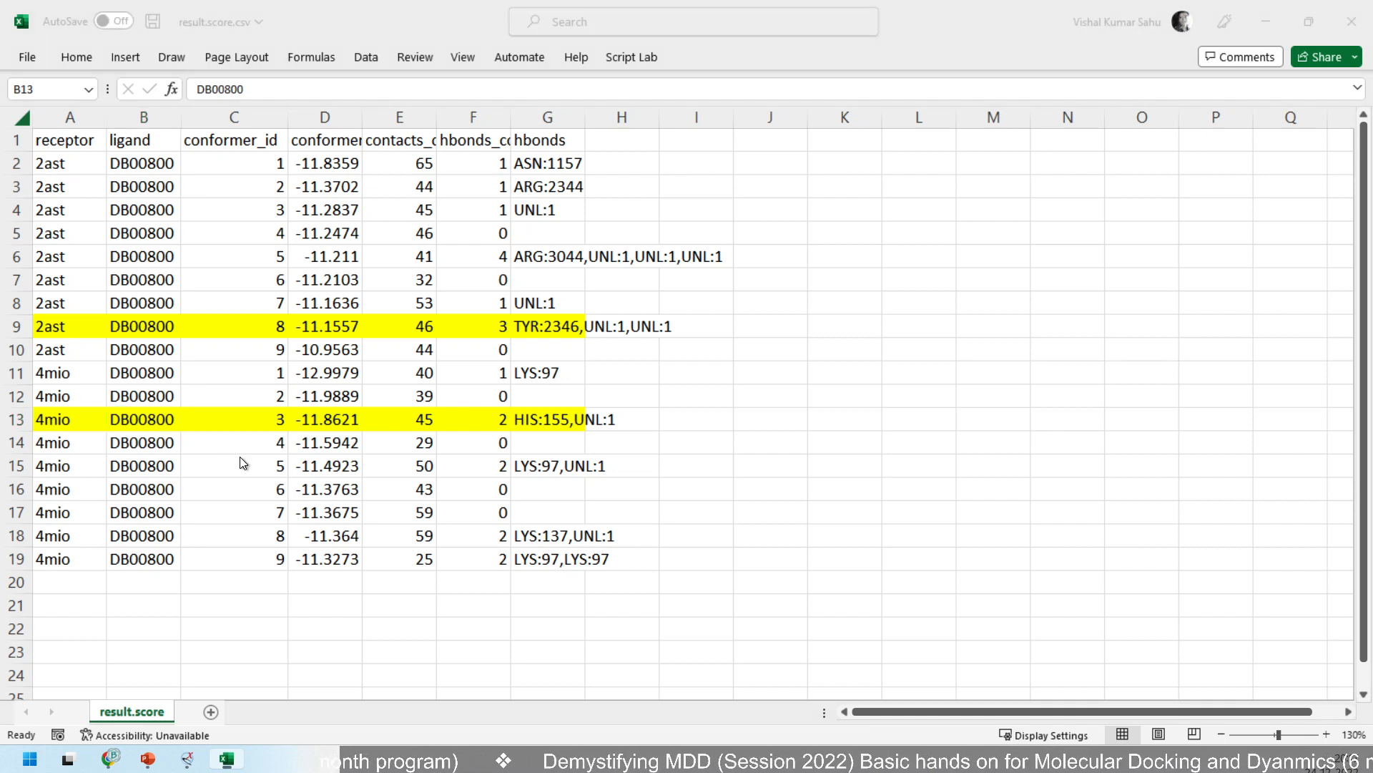
pyautogui.hotkey('alt', 'Tab')
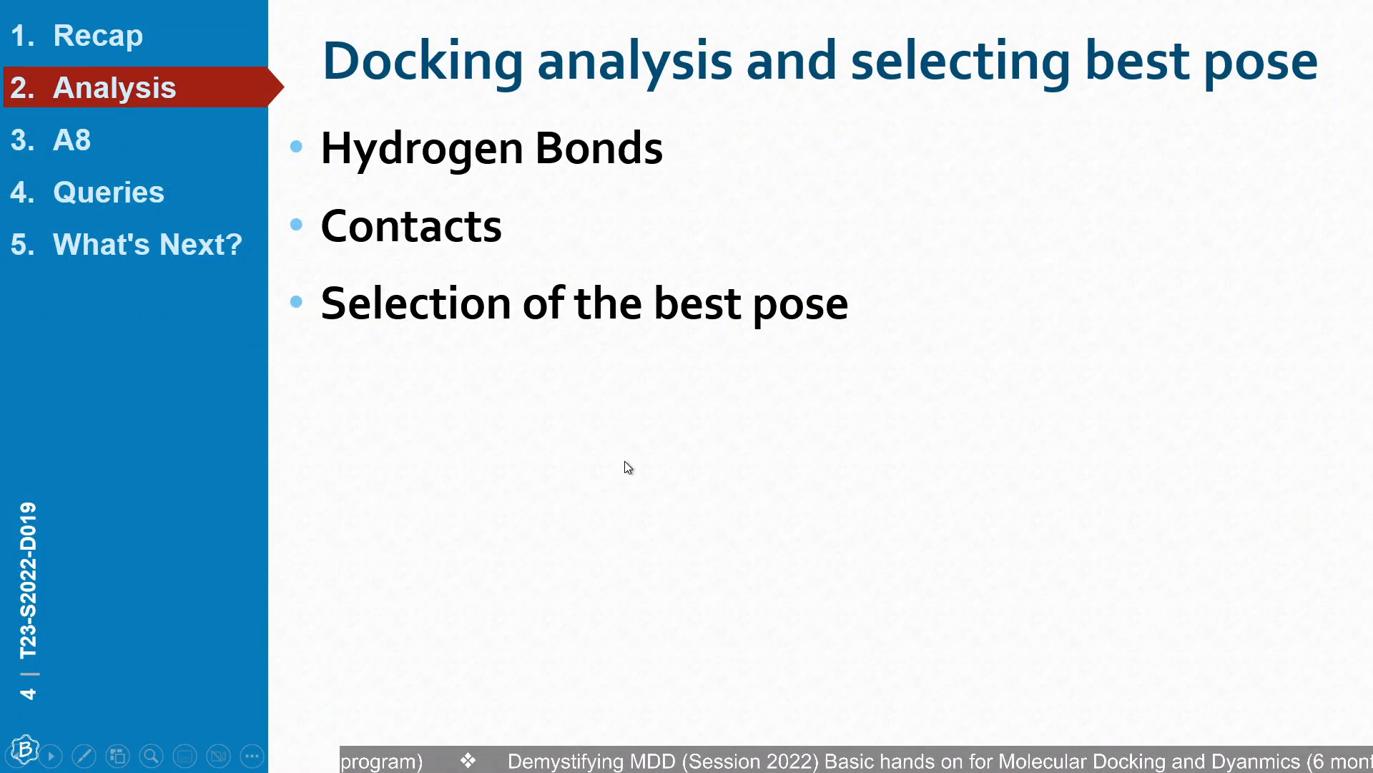
pyautogui.press('Right')
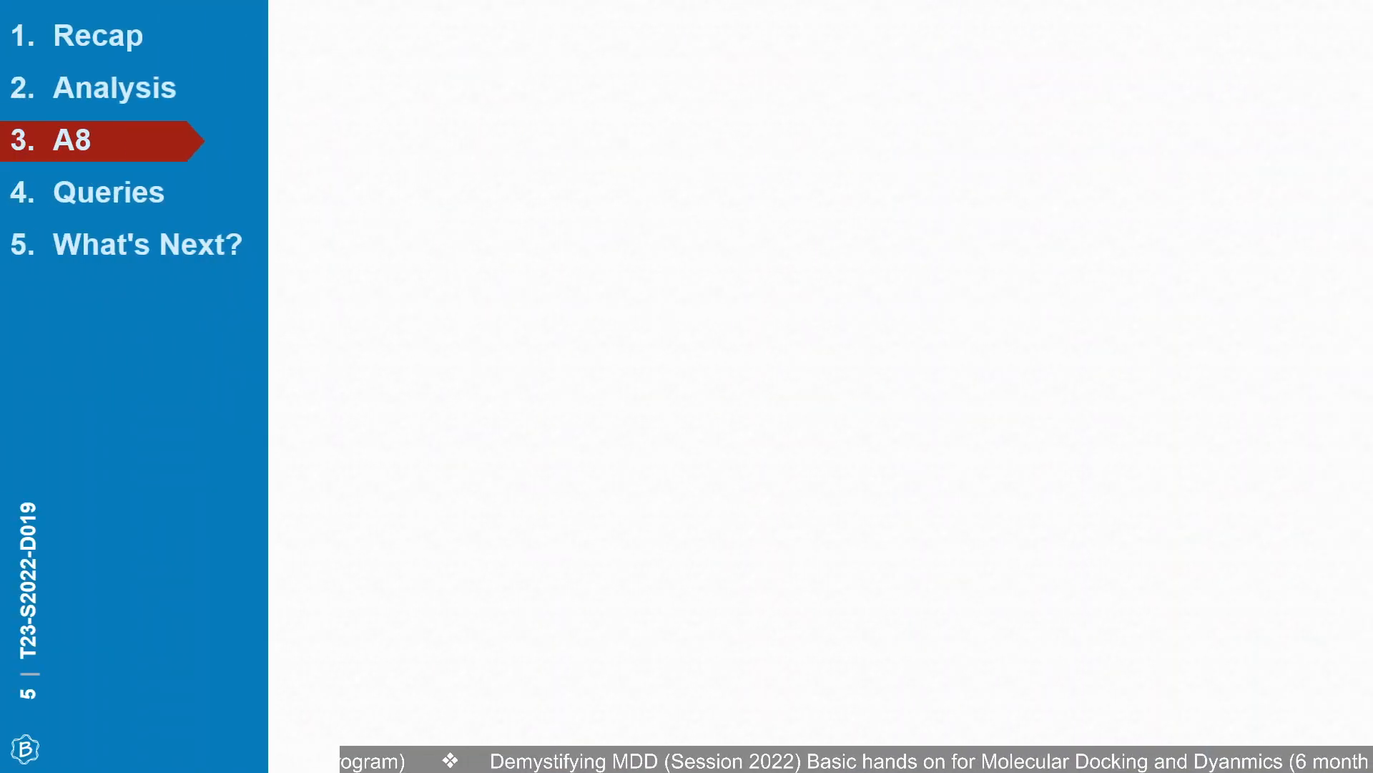